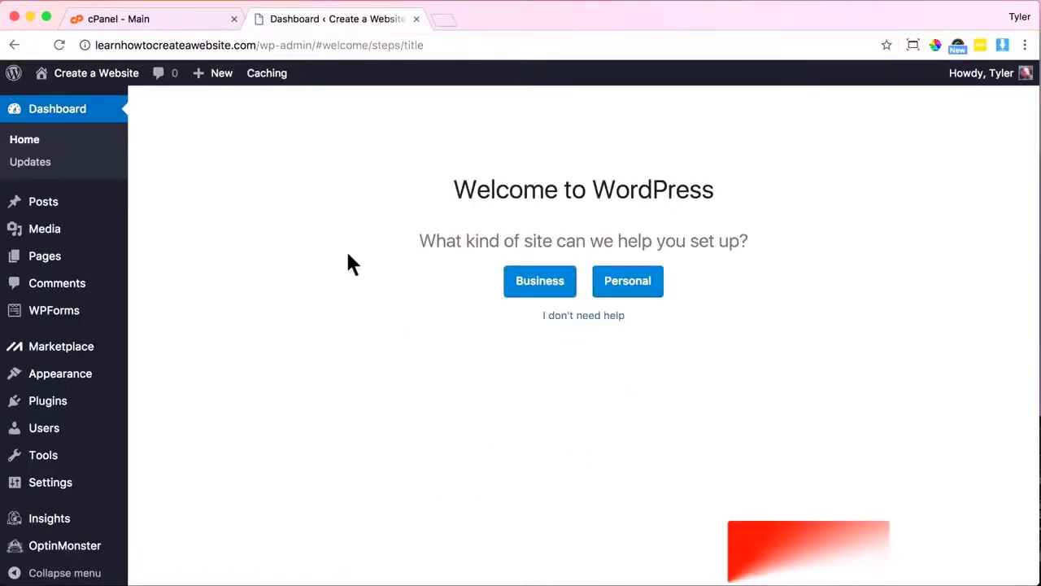
Close the leftover cPanel tab and skip the Welcome to WordPress setup wizard.
left_click(213, 22)
left_click(234, 19)
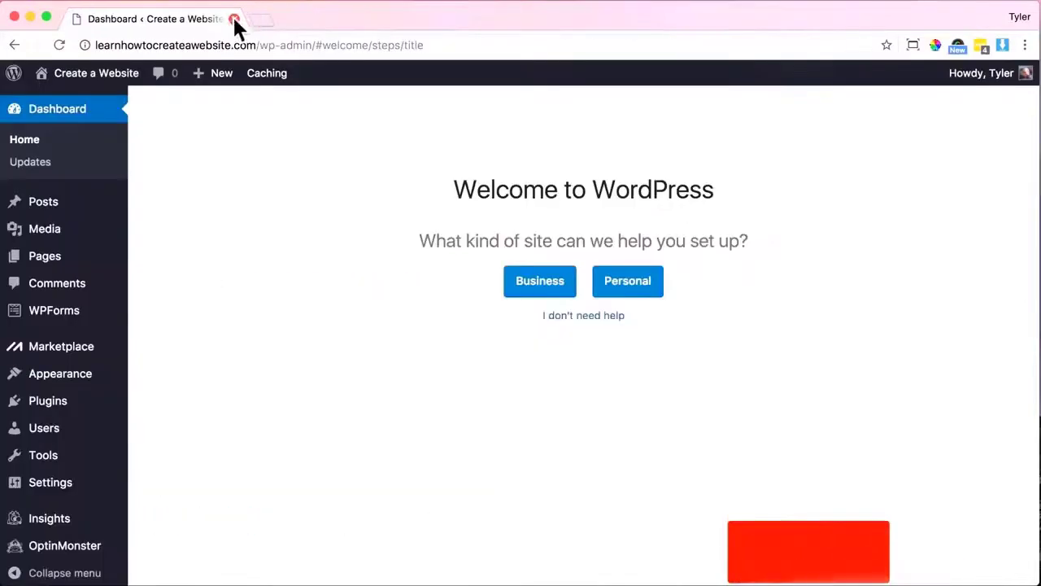
left_click(600, 317)
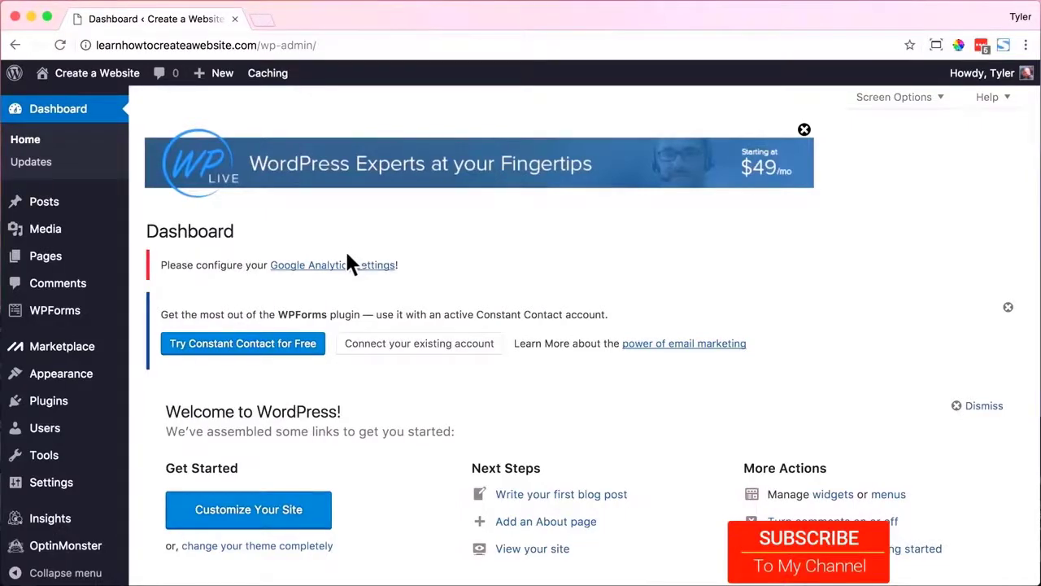
Give the administrator account a new password and update the profile.
left_click(60, 431)
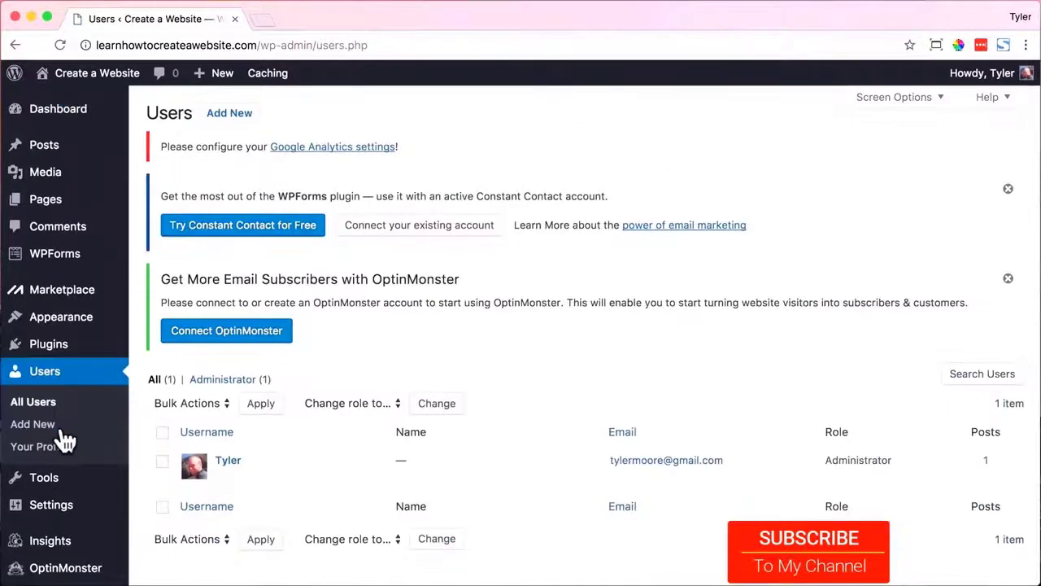
scroll(122, 431, "down", 1)
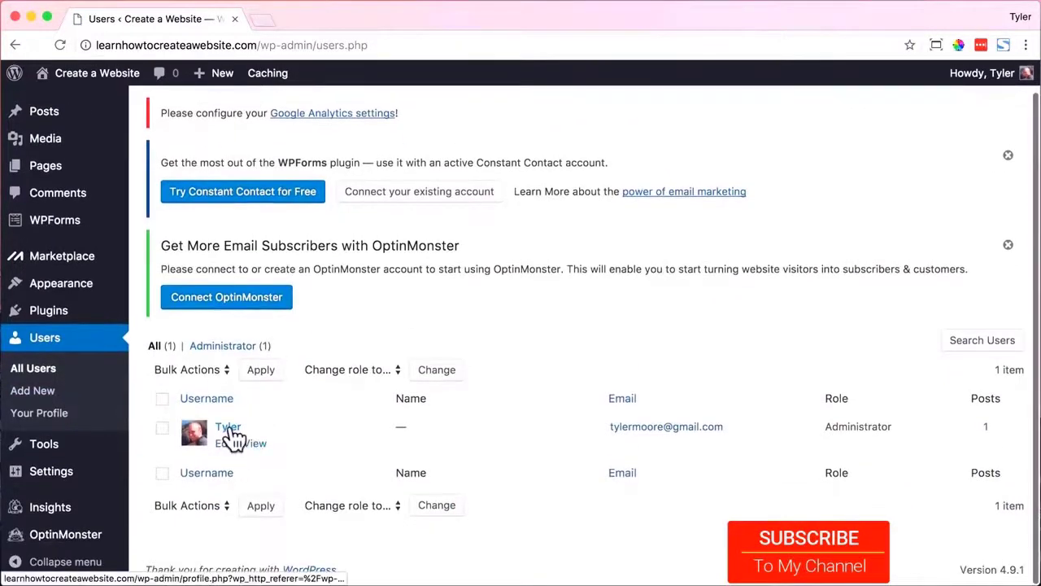
left_click(231, 429)
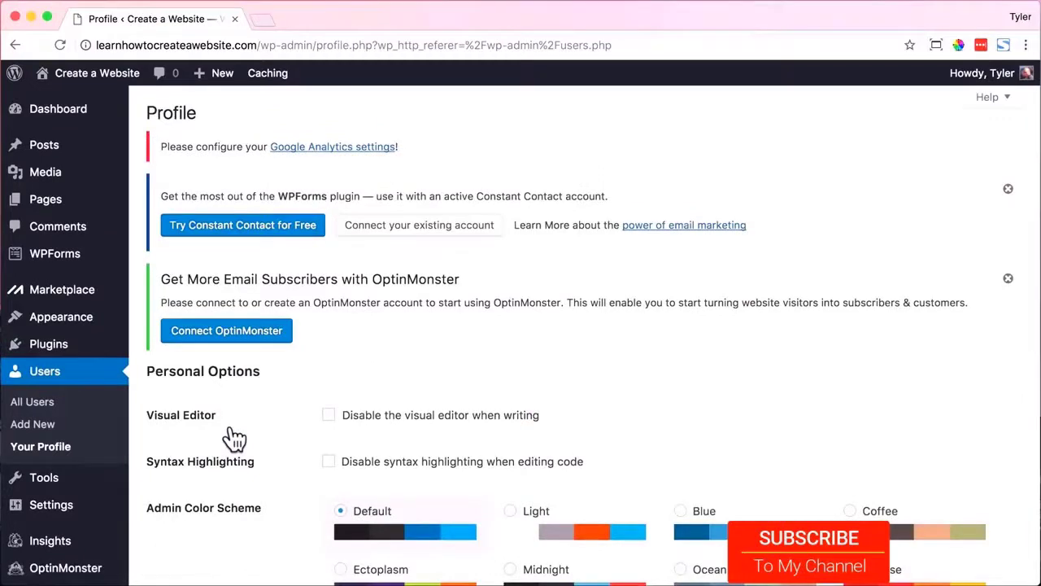
scroll(234, 439, "down", 15)
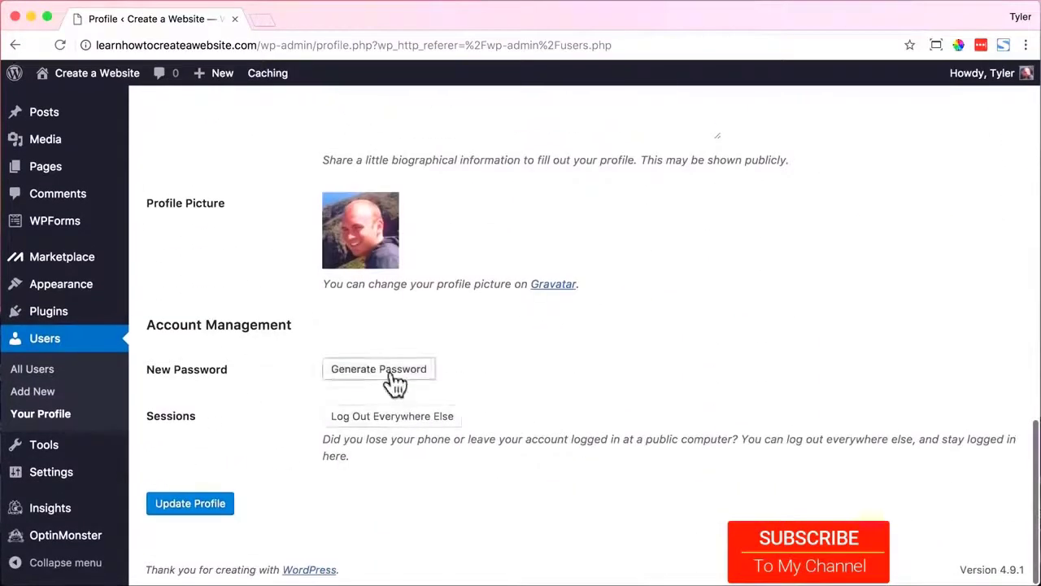
left_click(395, 371)
left_click(626, 371)
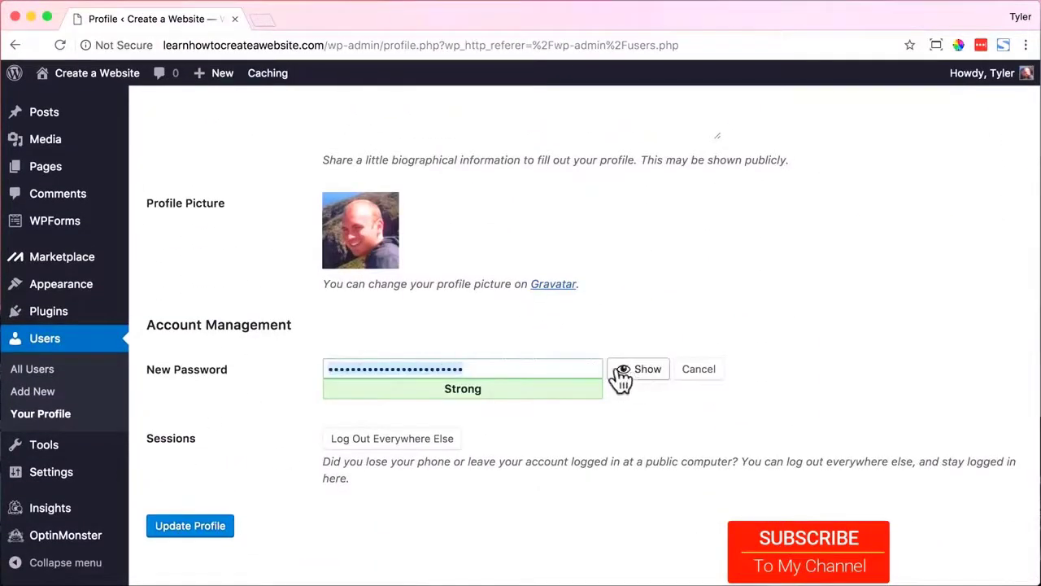
type("********")
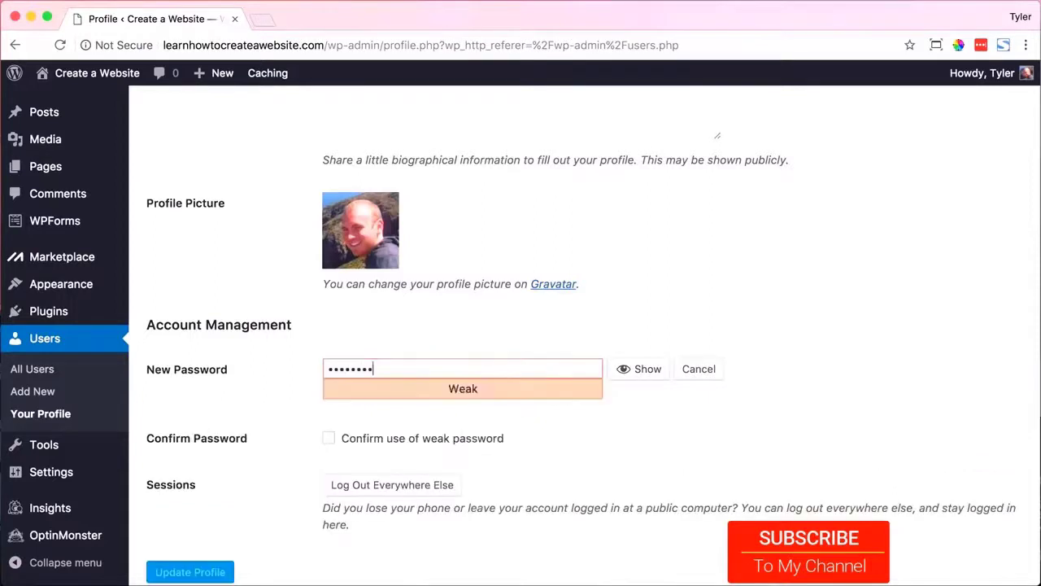
type("***")
left_click(215, 529)
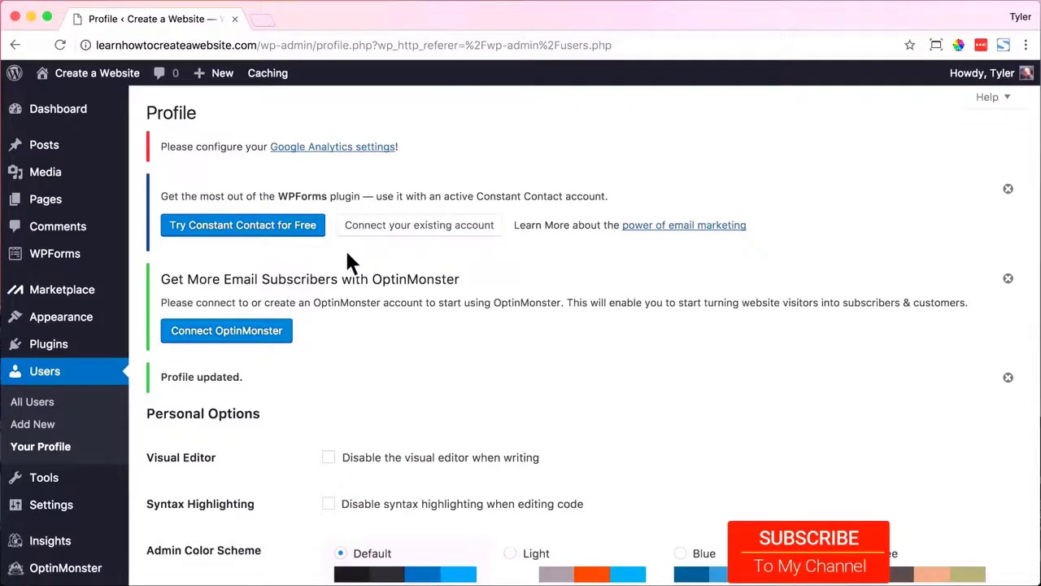
left_click(49, 345)
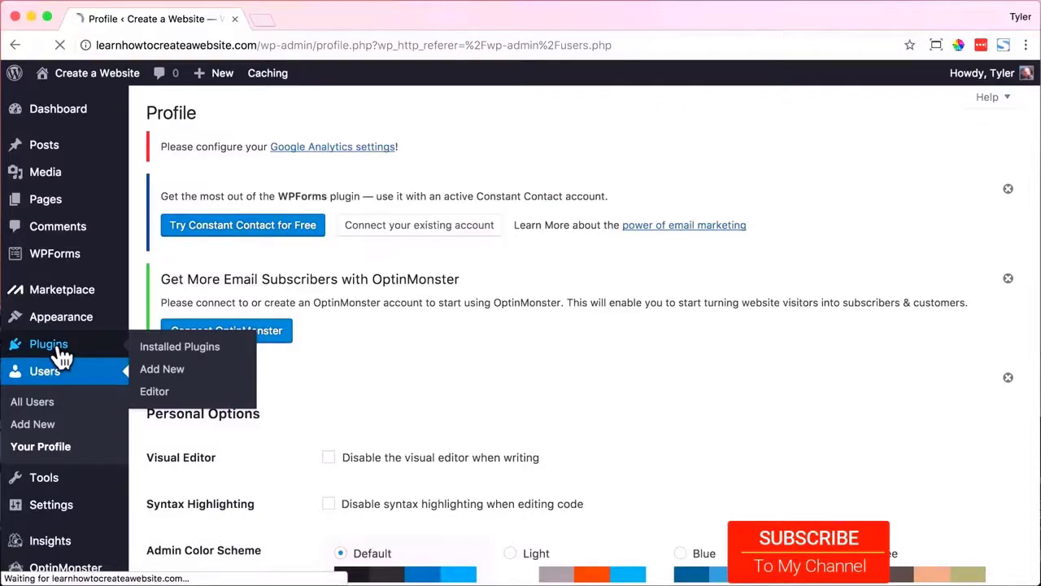
Select all seven installed plugins and bulk-deactivate them.
scroll(378, 389, "down", 5)
scroll(378, 396, "down", 7)
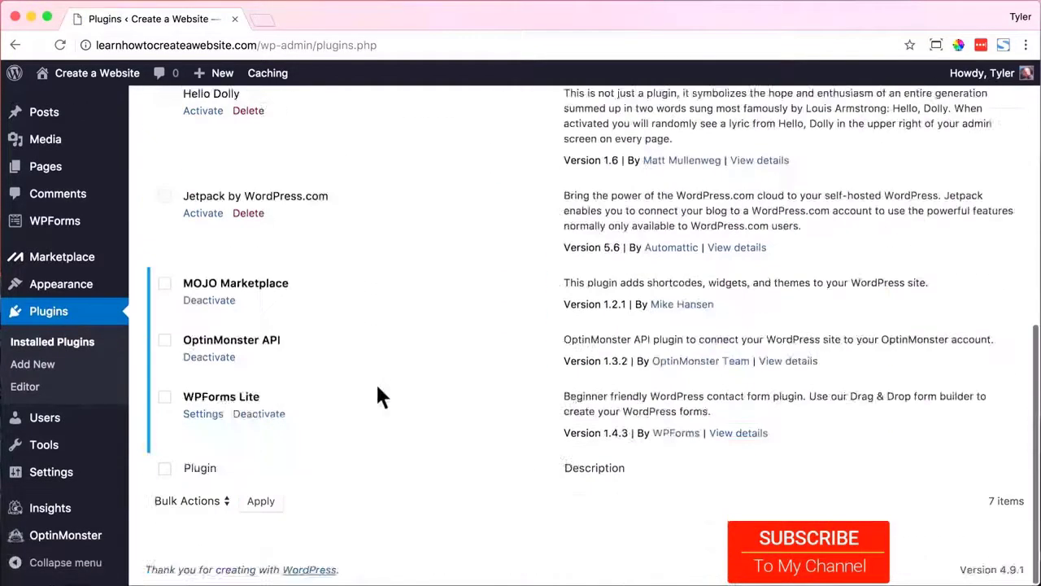
scroll(375, 395, "up", 9)
left_click(164, 277)
left_click(199, 249)
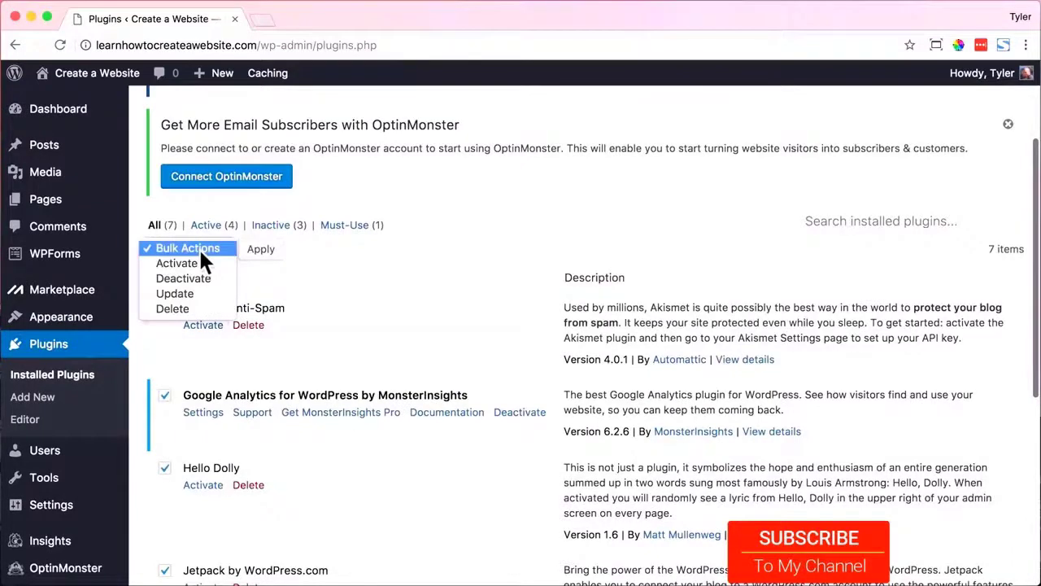
left_click(199, 275)
left_click(264, 250)
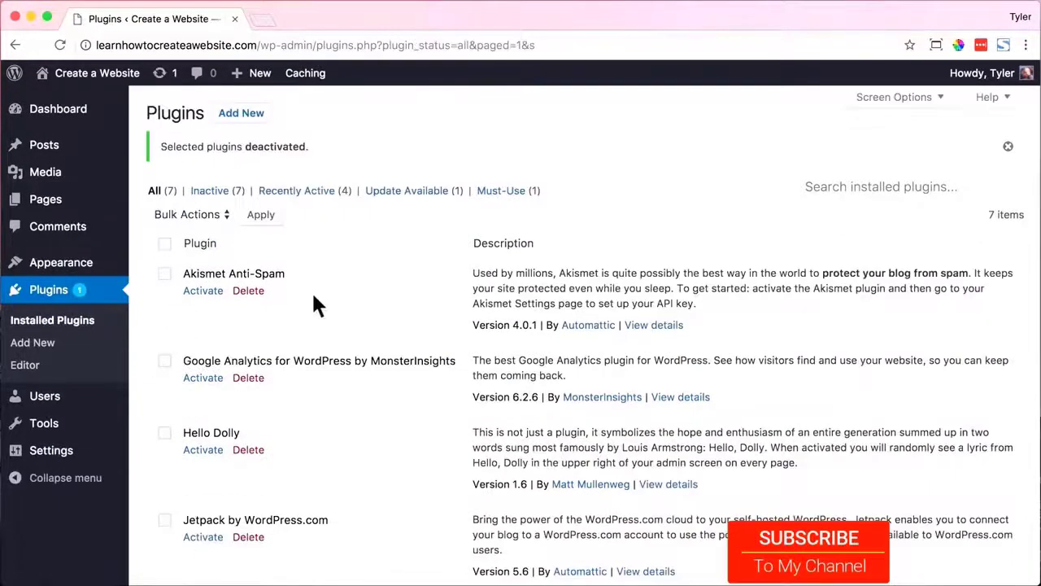
Select all plugins again, bulk-delete them and confirm the deletion.
left_click(163, 244)
left_click(180, 212)
left_click(184, 271)
left_click(261, 215)
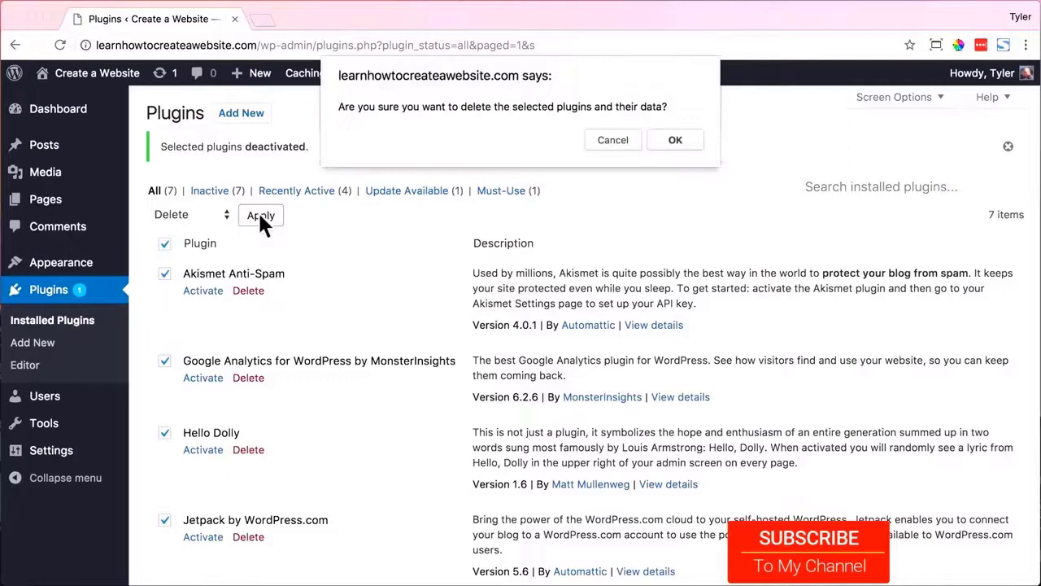
left_click(675, 143)
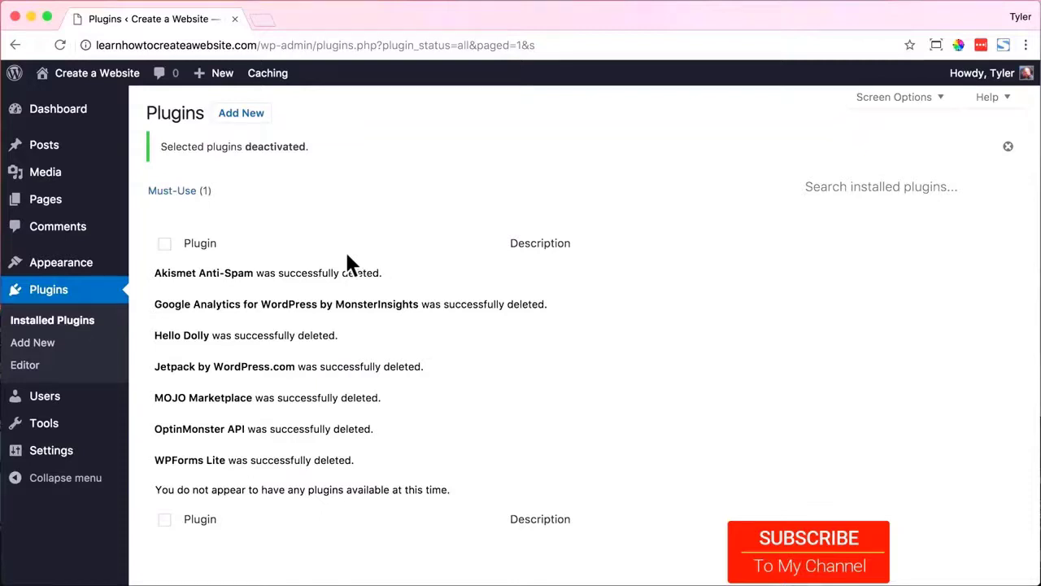
Open the Hello world! post on the live site, inspect its dated URL, and return to the Dashboard.
mouse_move(97, 88)
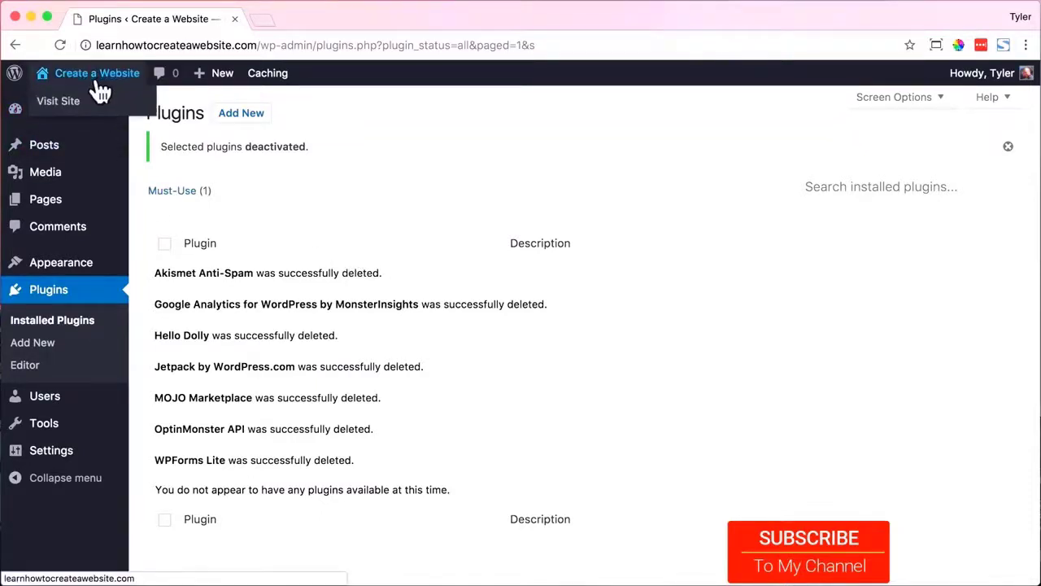
left_click(95, 108)
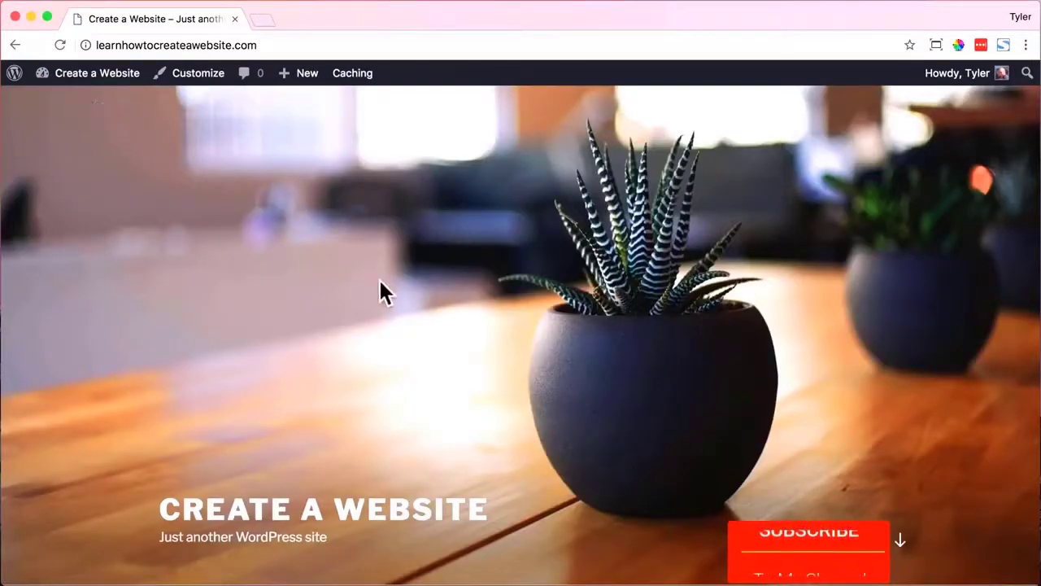
scroll(378, 284, "down", 5)
scroll(427, 306, "down", 3)
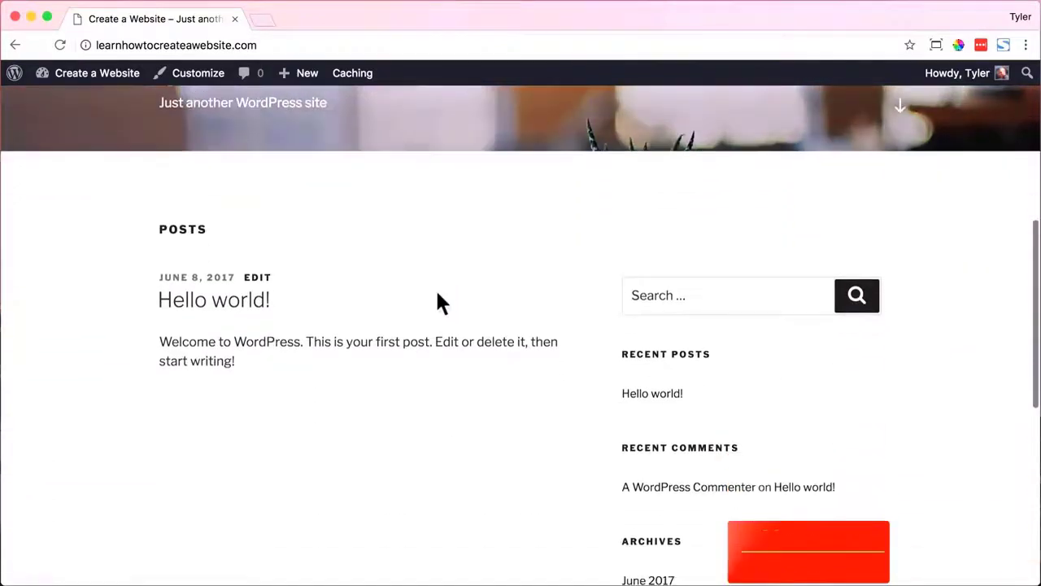
left_click(646, 394)
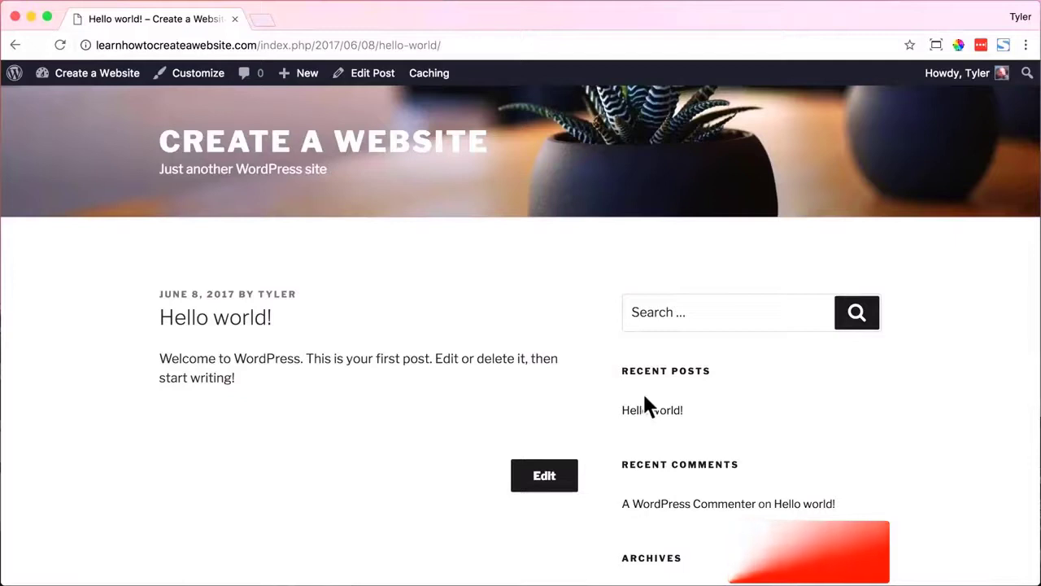
left_click_drag(257, 45, 475, 51)
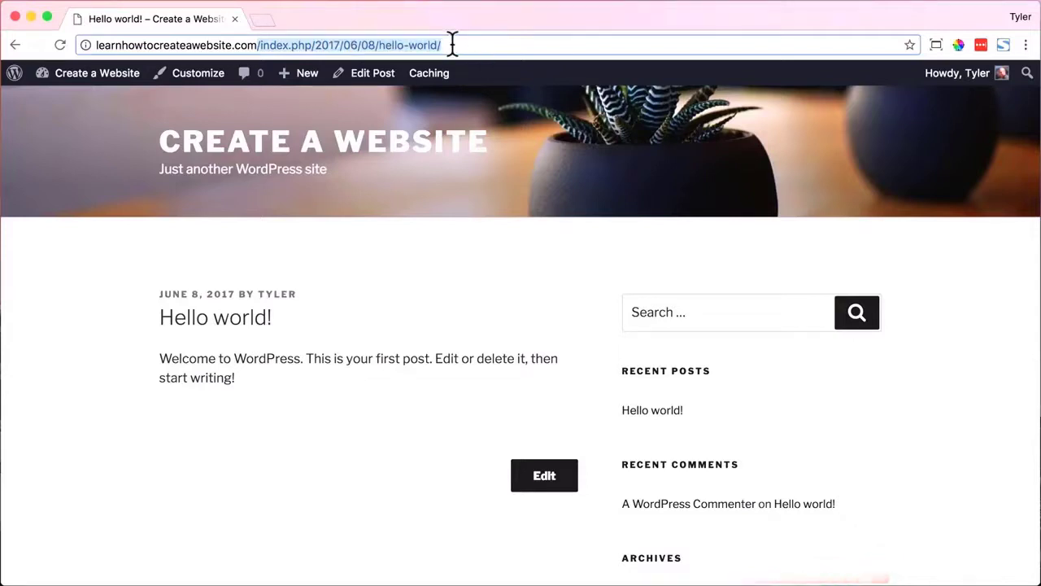
left_click(453, 45)
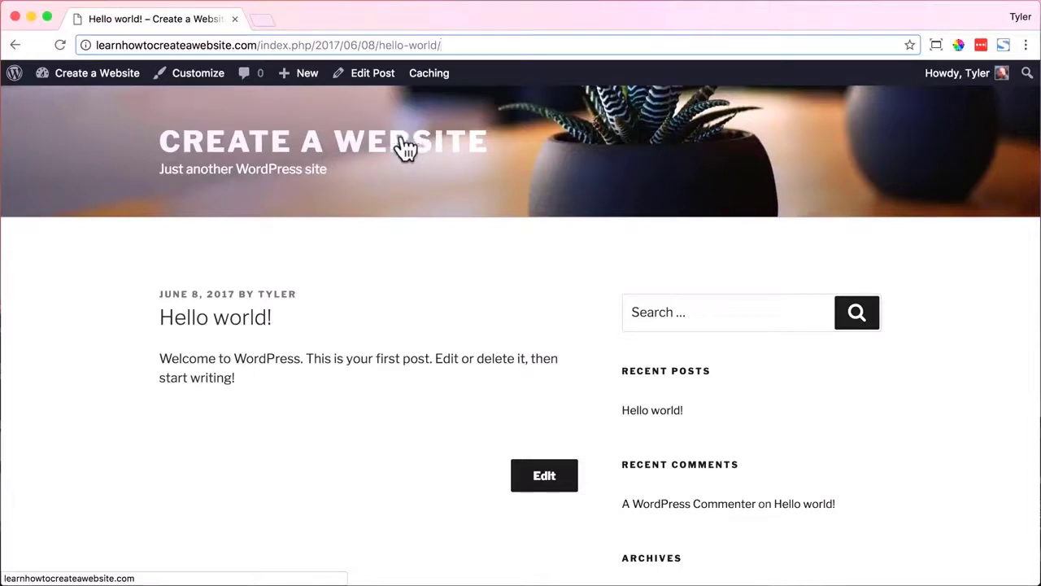
mouse_move(122, 76)
left_click(109, 115)
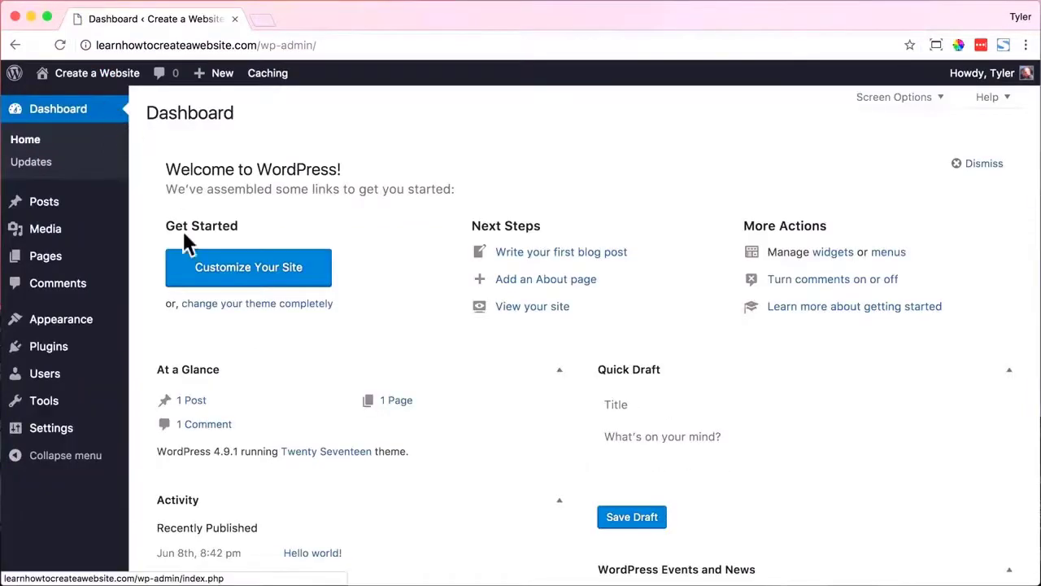
Set the permalink structure to Post name and save the change.
mouse_move(103, 433)
left_click(204, 544)
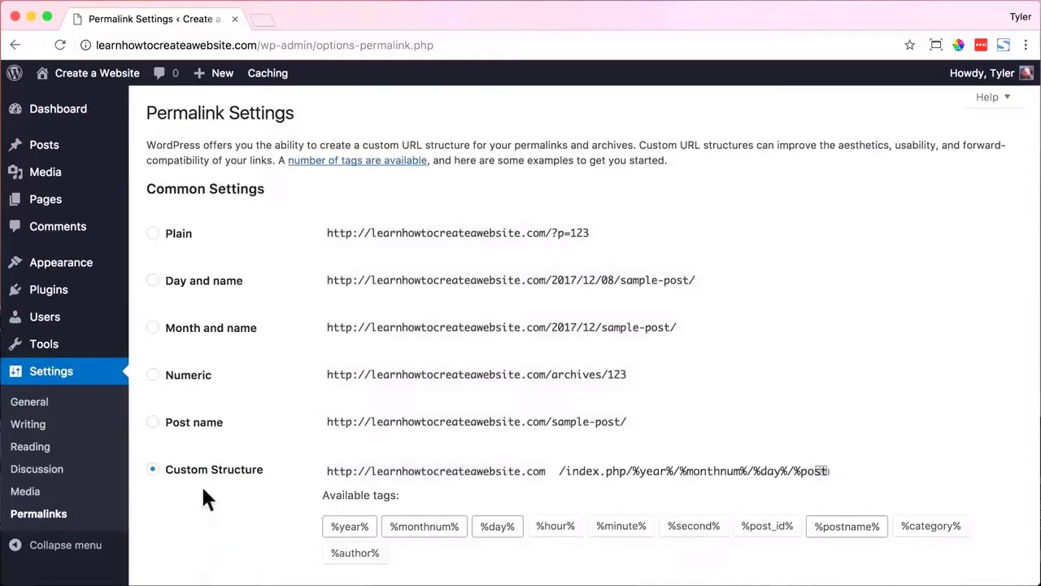
left_click(153, 423)
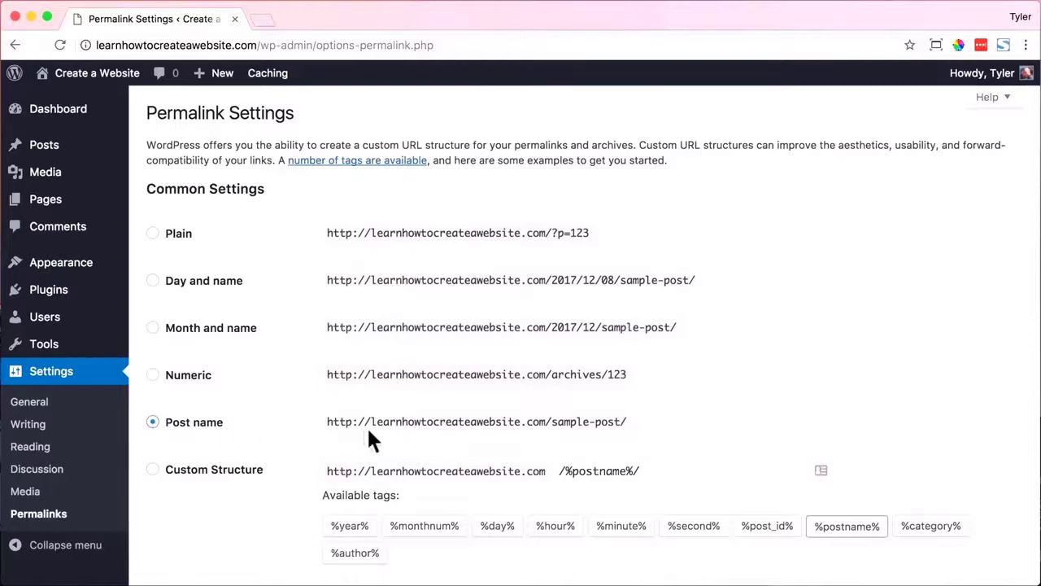
scroll(367, 425, "down", 3)
left_click(217, 509)
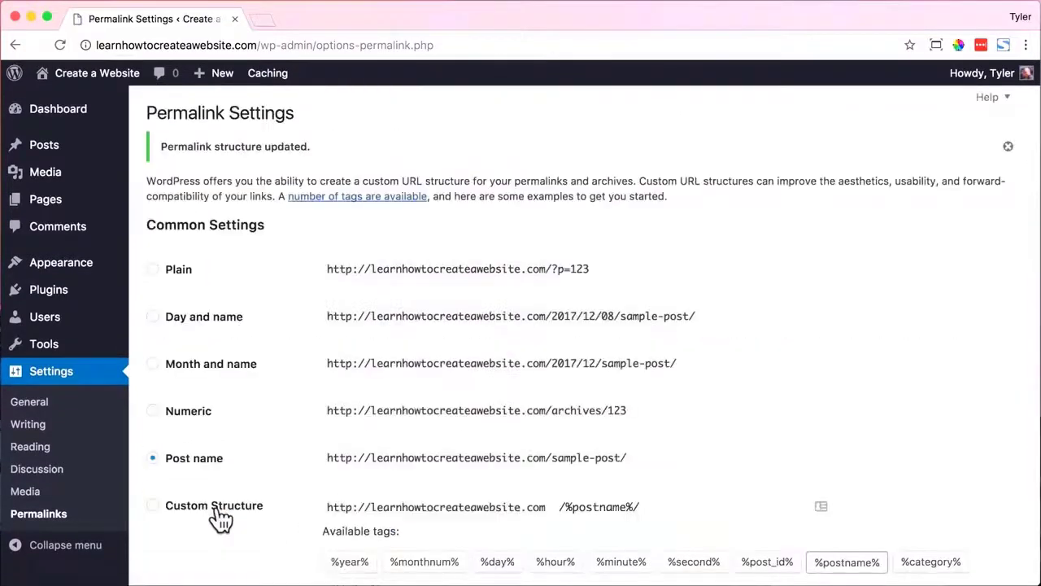
Open Hello world! on the live site and confirm its new /hello-world/ address.
mouse_move(114, 79)
left_click(79, 101)
scroll(565, 272, "down", 6)
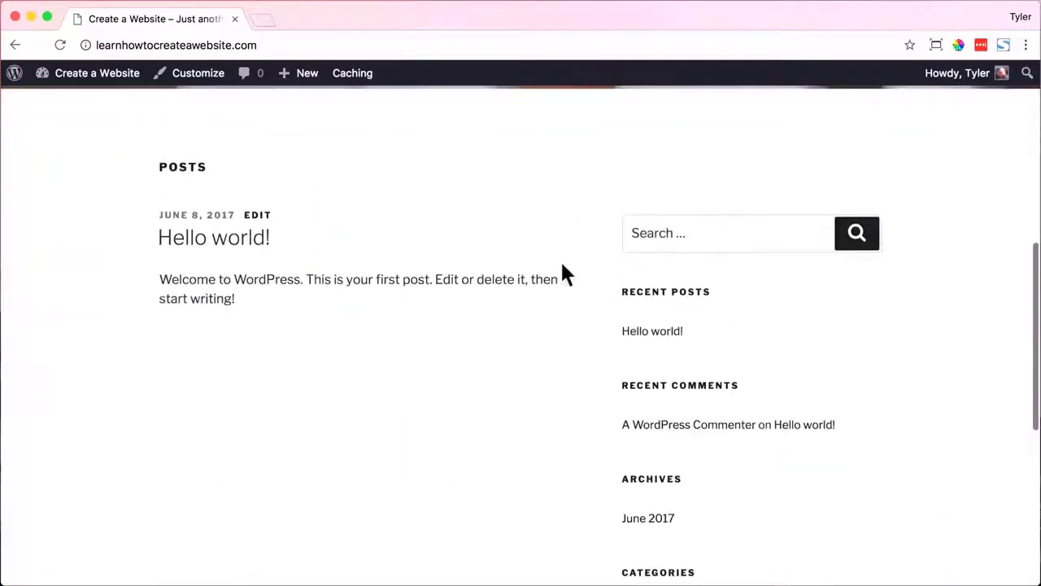
left_click(646, 333)
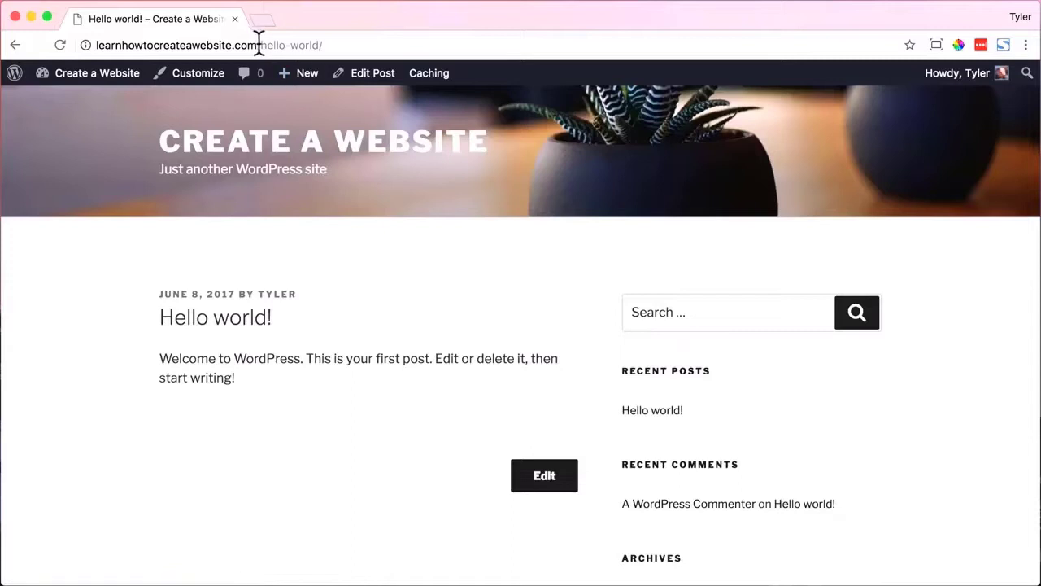
left_click_drag(257, 45, 355, 44)
left_click(339, 44)
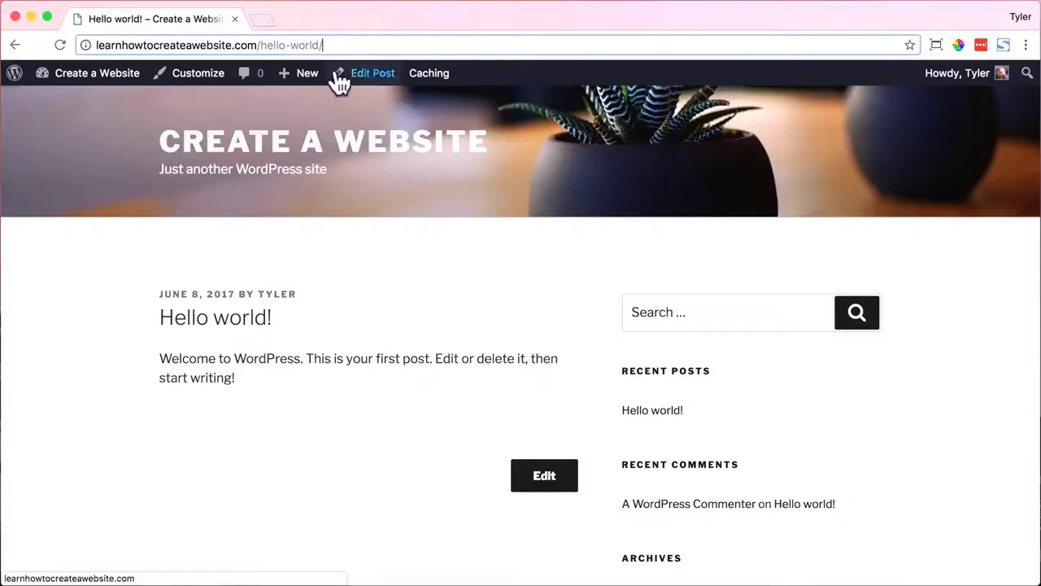
scroll(362, 174, "up", 2)
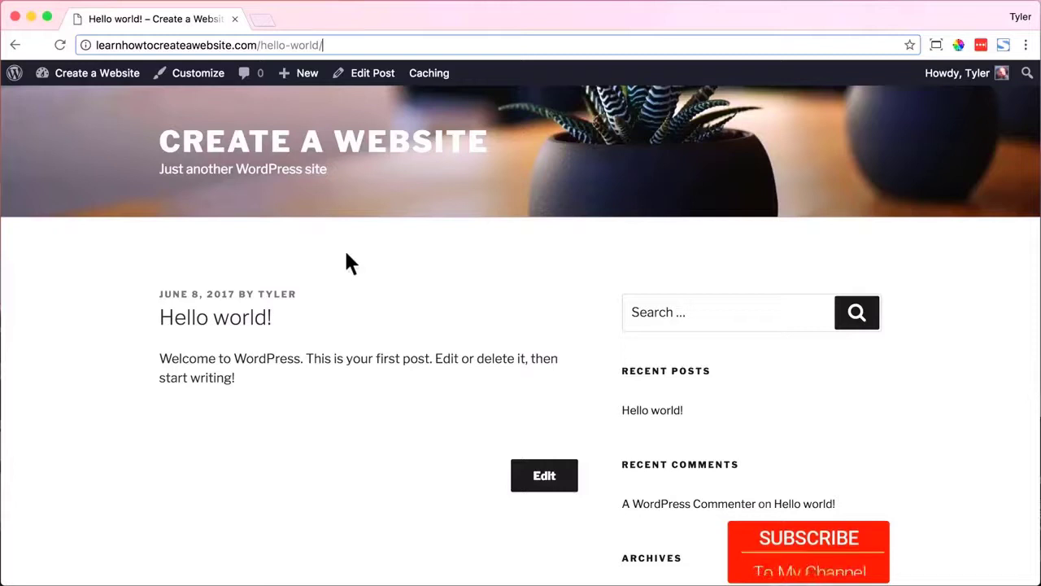
Check the Updates page's latest-version message, then view the live front page.
left_click(92, 103)
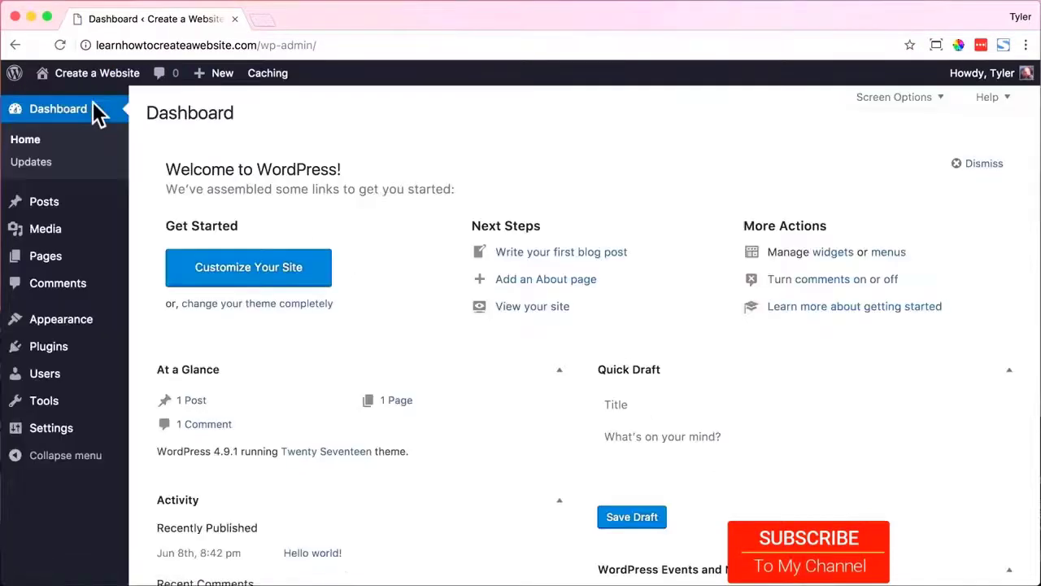
left_click(49, 168)
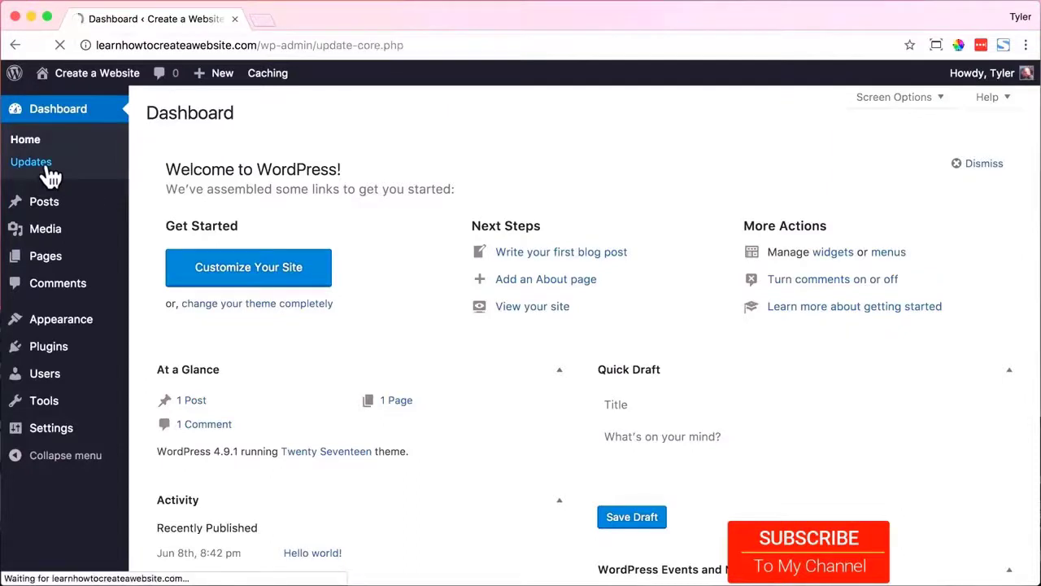
left_click_drag(146, 193, 420, 201)
left_click(439, 291)
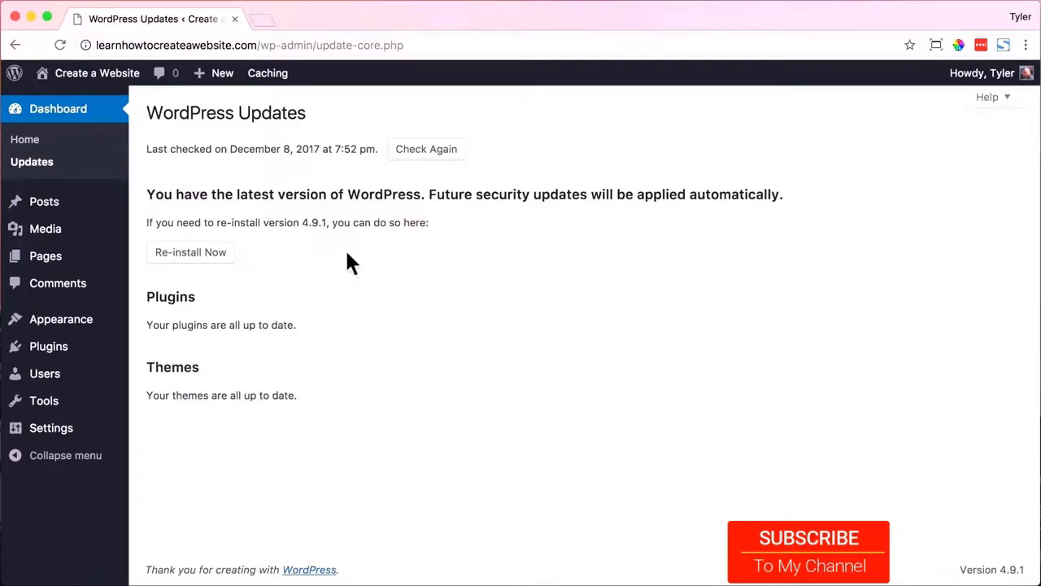
mouse_move(114, 78)
left_click(114, 112)
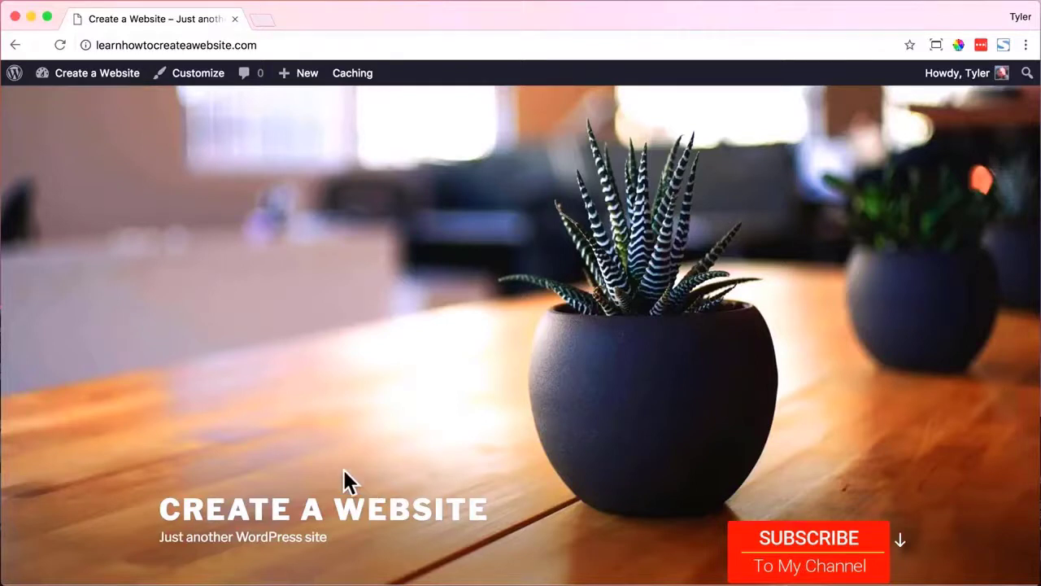
Scroll the front page, then go to Appearance > Themes and start adding a new theme.
scroll(271, 405, "down", 10)
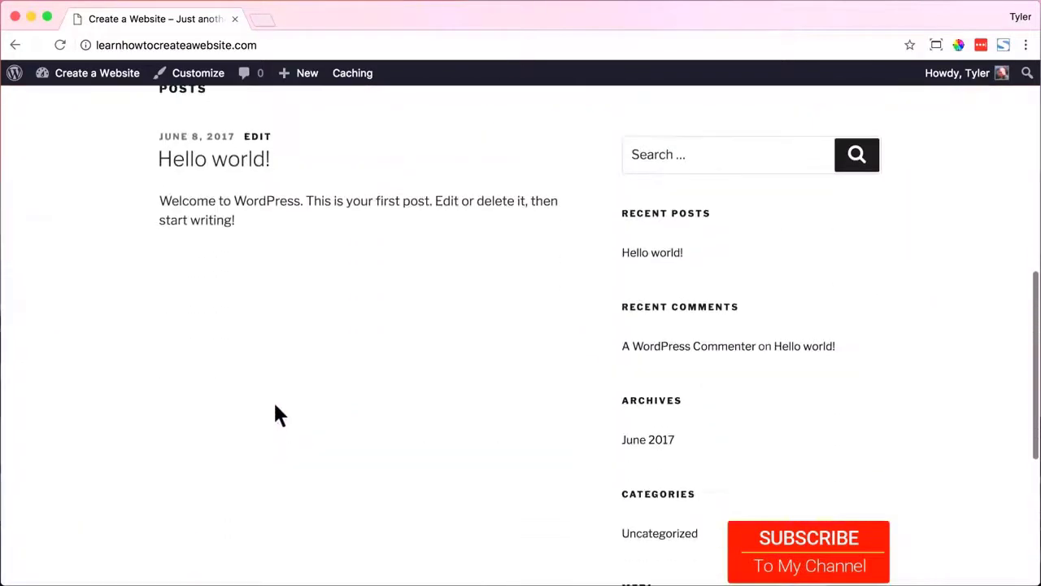
scroll(275, 409, "down", 4)
scroll(275, 409, "up", 7)
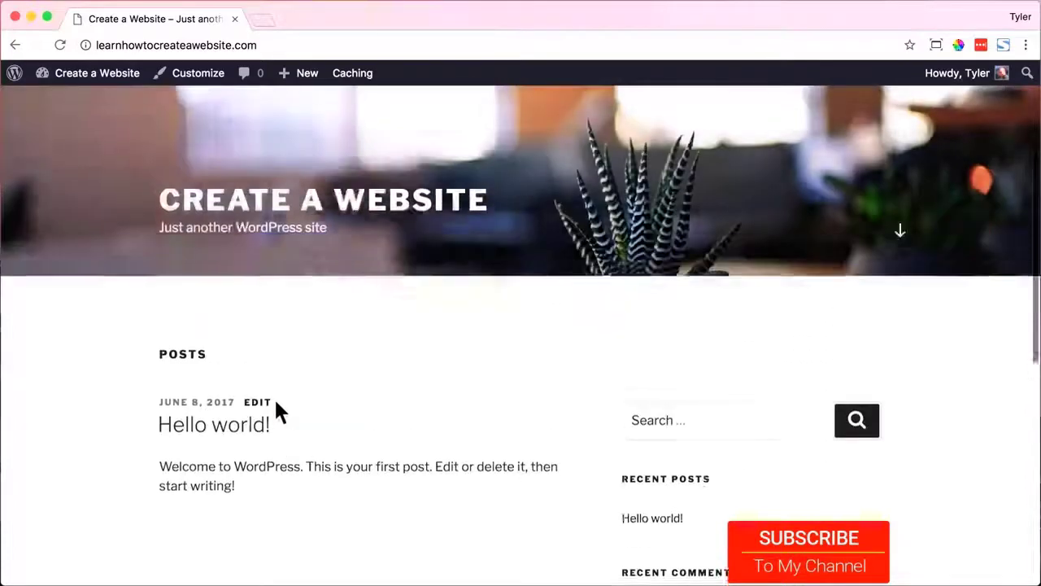
scroll(277, 409, "up", 5)
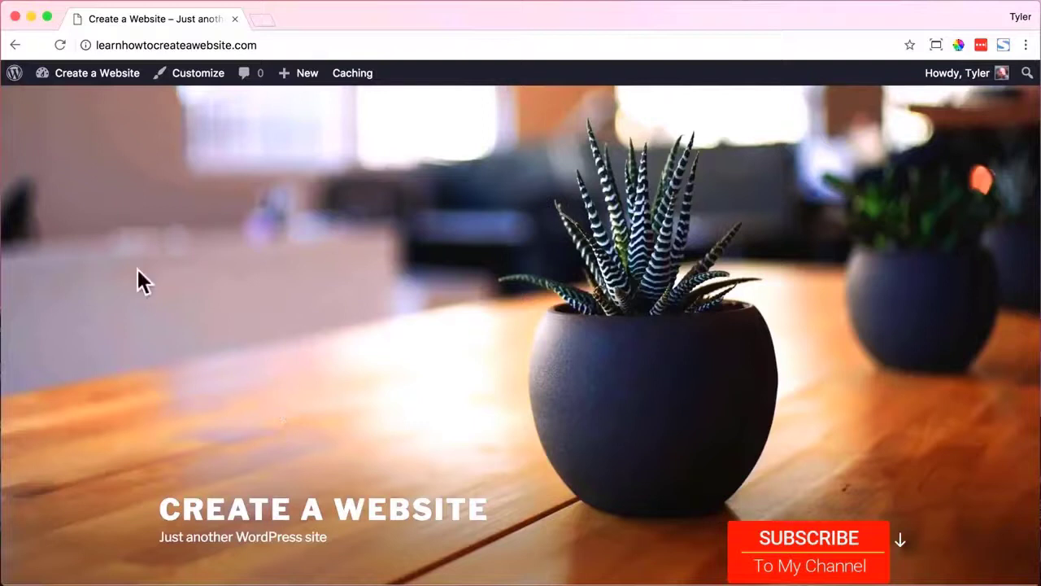
mouse_move(102, 75)
left_click(95, 102)
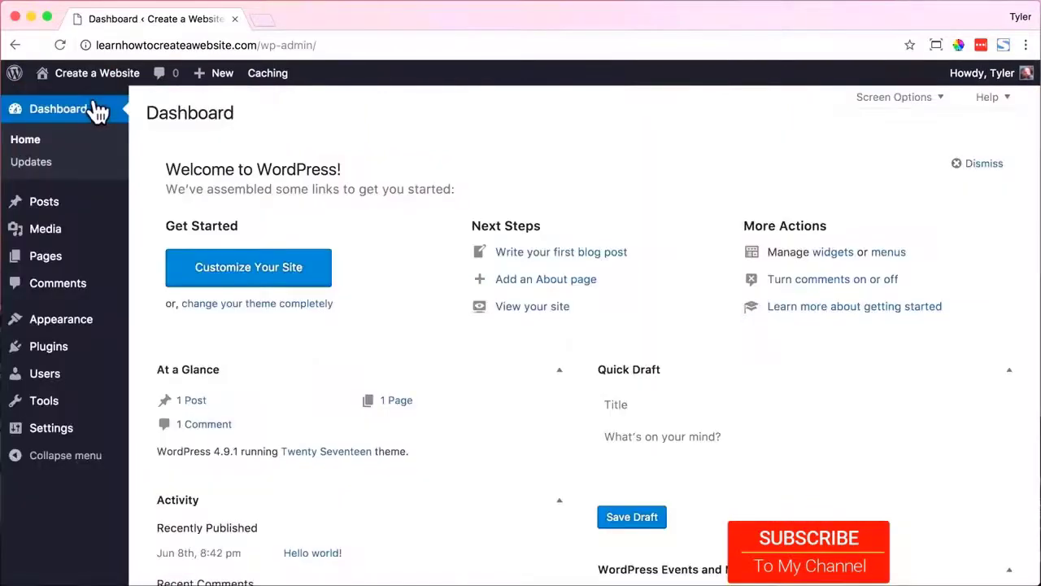
mouse_move(81, 323)
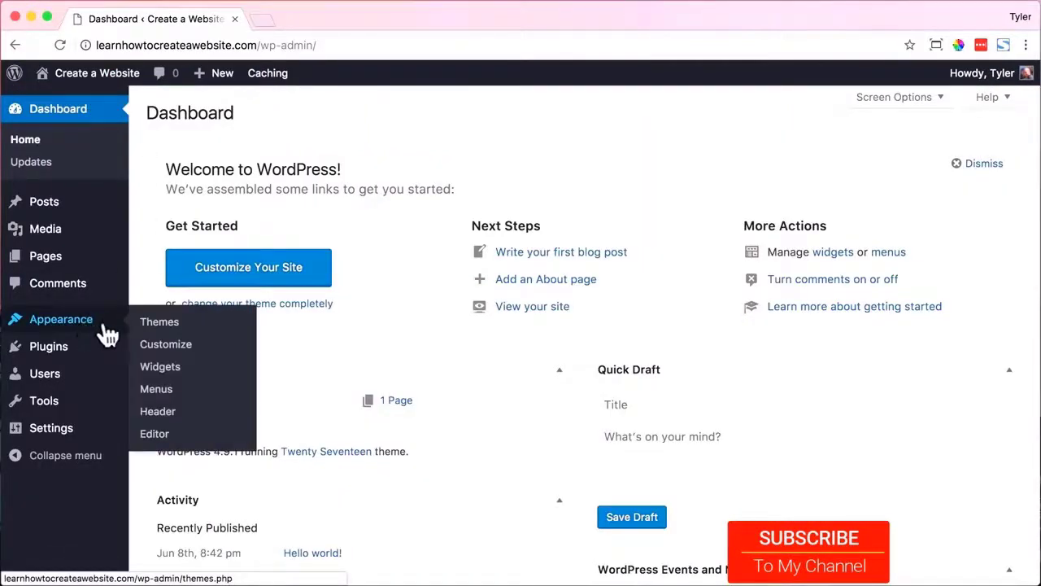
left_click(205, 334)
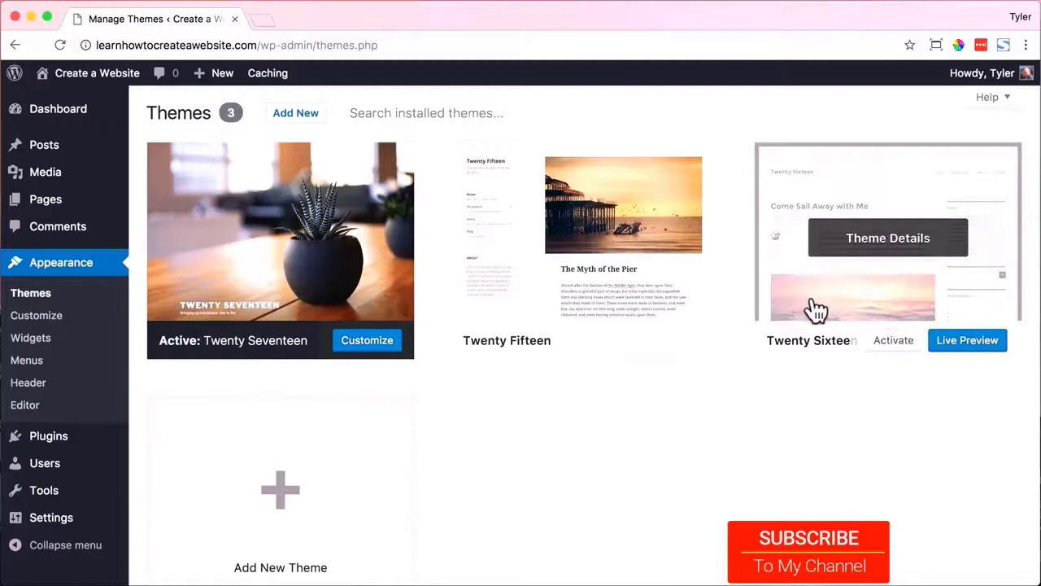
left_click(297, 114)
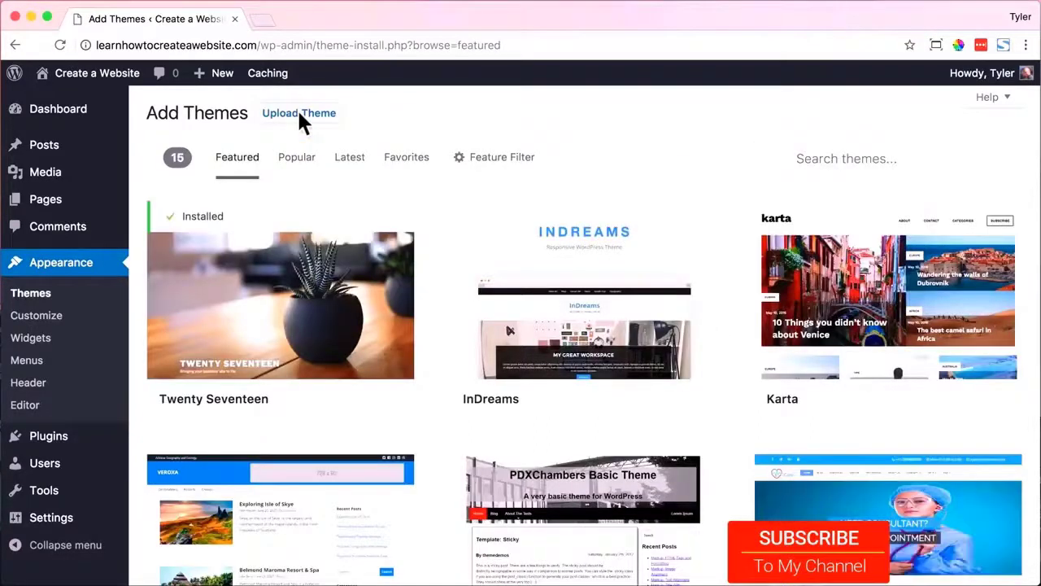
Browse the Popular themes grid, then search the theme directory for 'oceanwp'.
scroll(695, 282, "down", 10)
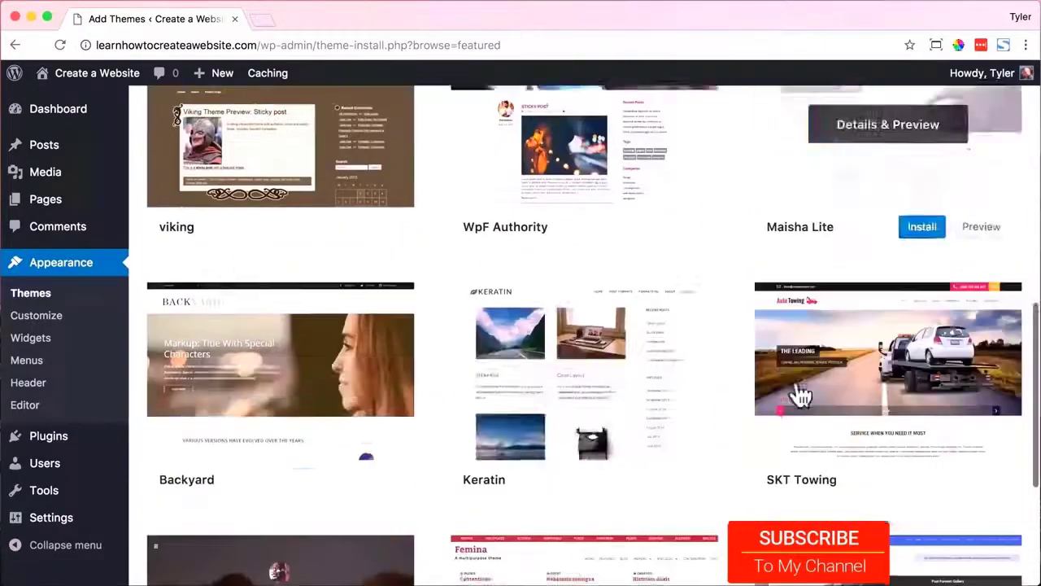
scroll(360, 413, "up", 10)
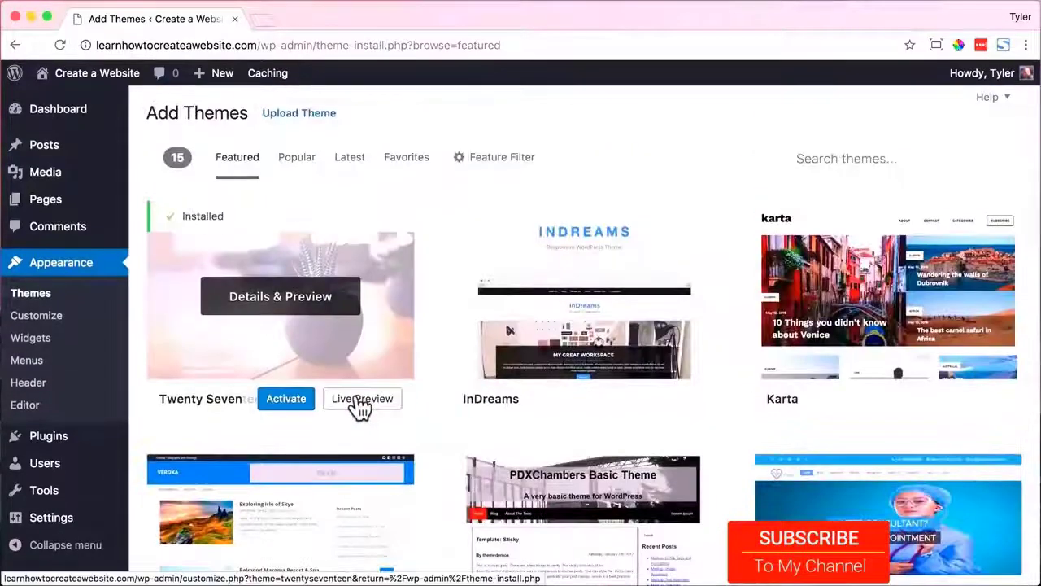
left_click(295, 163)
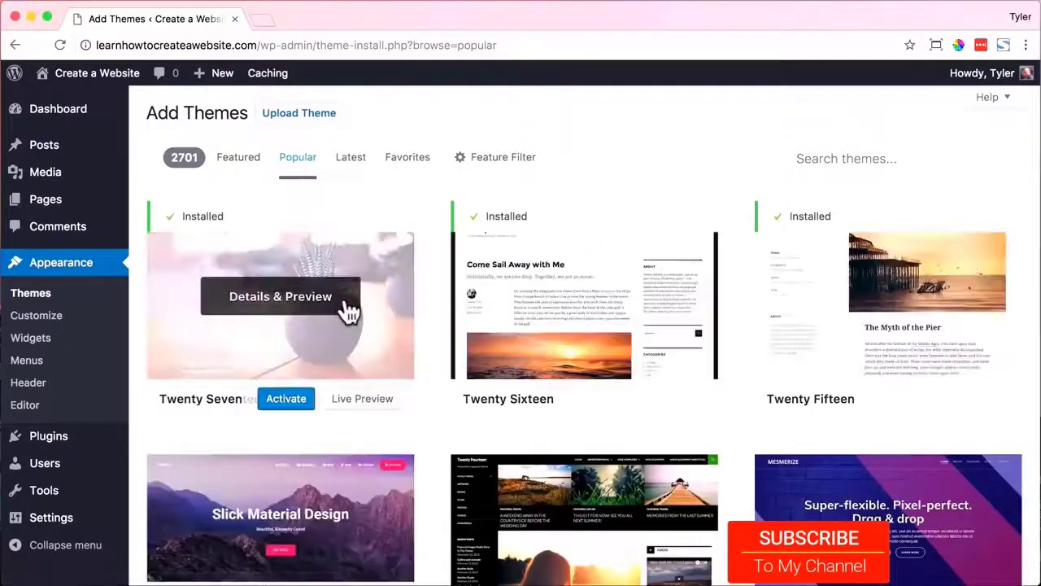
scroll(349, 305, "down", 3)
scroll(432, 298, "down", 2)
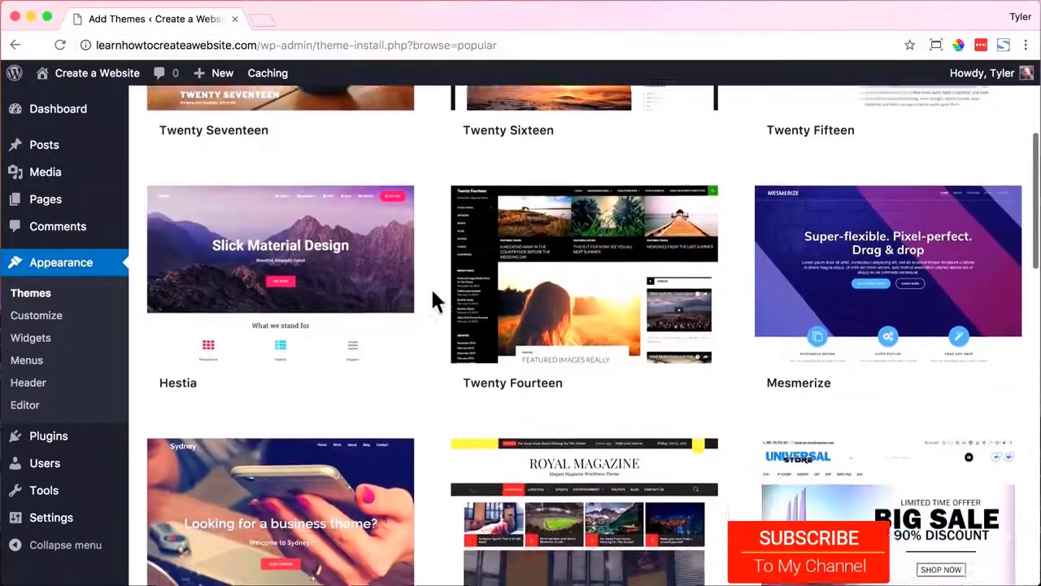
scroll(431, 300, "down", 10)
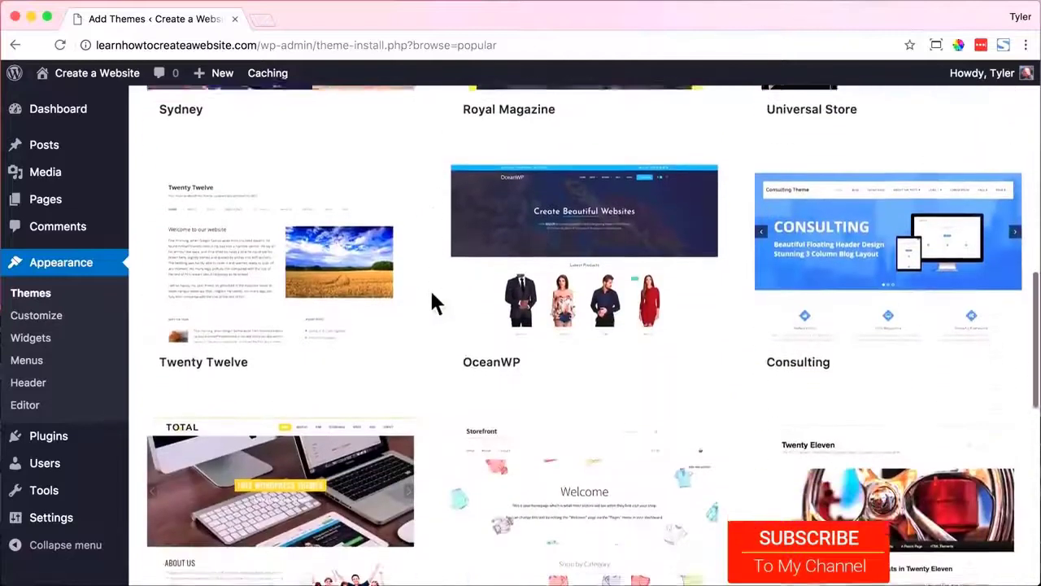
scroll(434, 299, "down", 5)
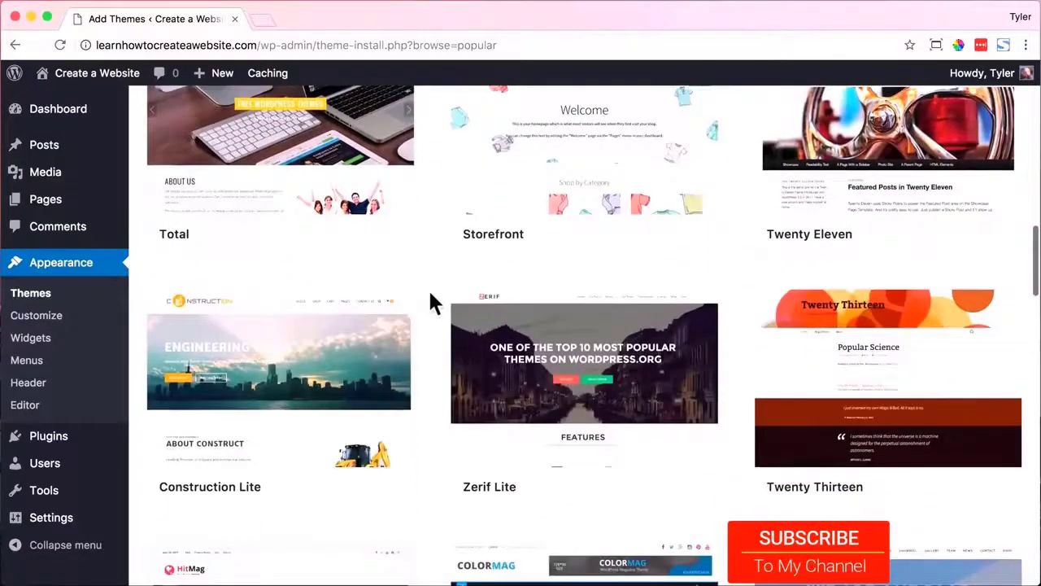
scroll(434, 303, "up", 6)
scroll(431, 301, "up", 10)
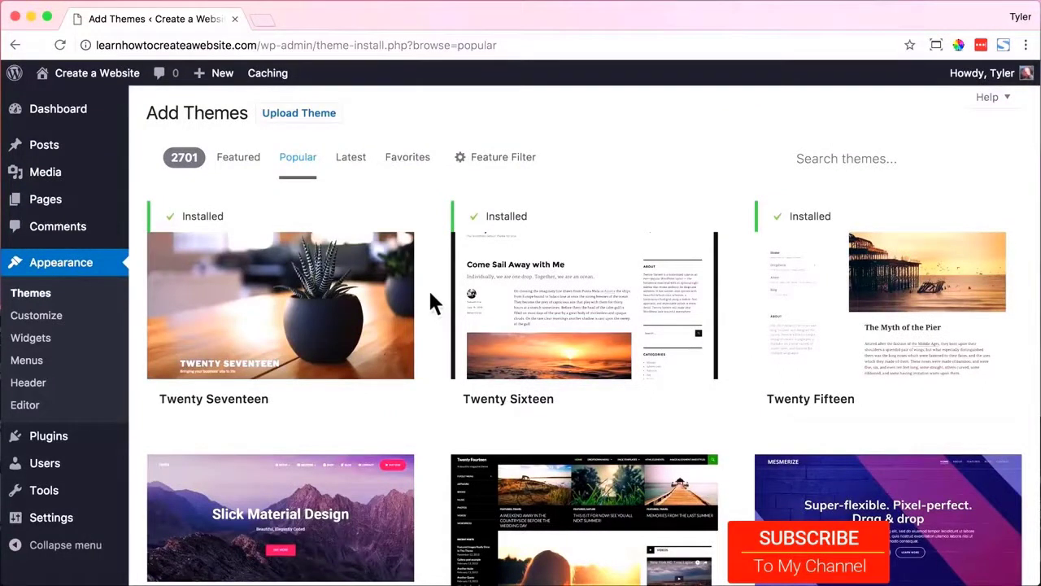
left_click(835, 159)
type("oceanwp")
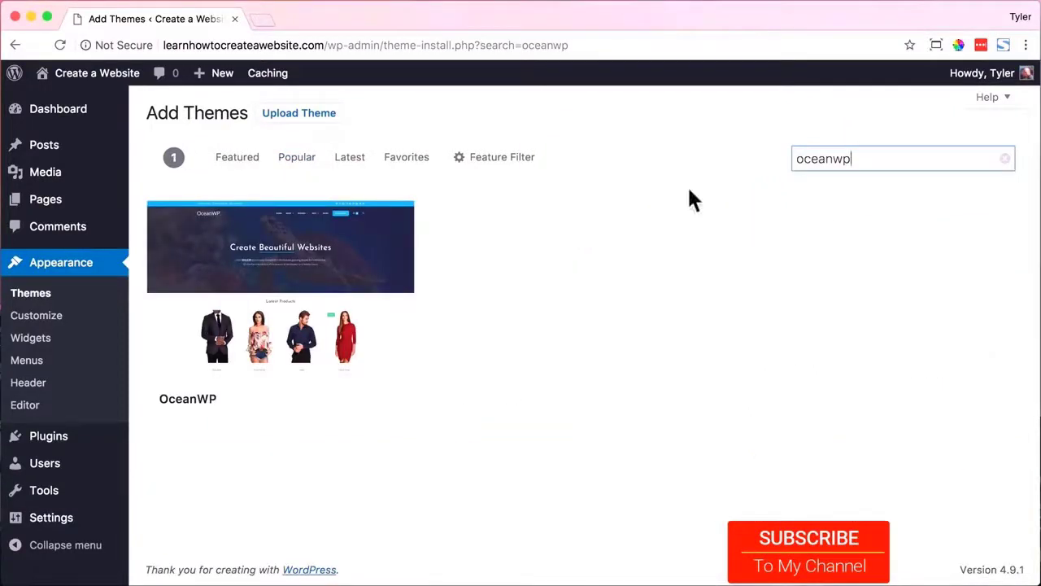
Preview the OceanWP theme, then install and activate it.
left_click(318, 306)
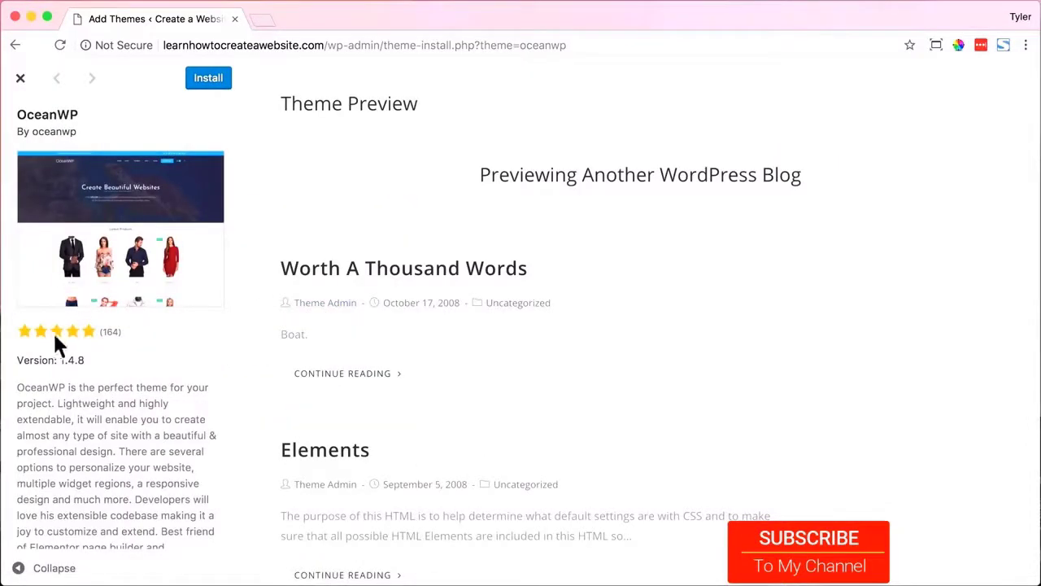
left_click(20, 78)
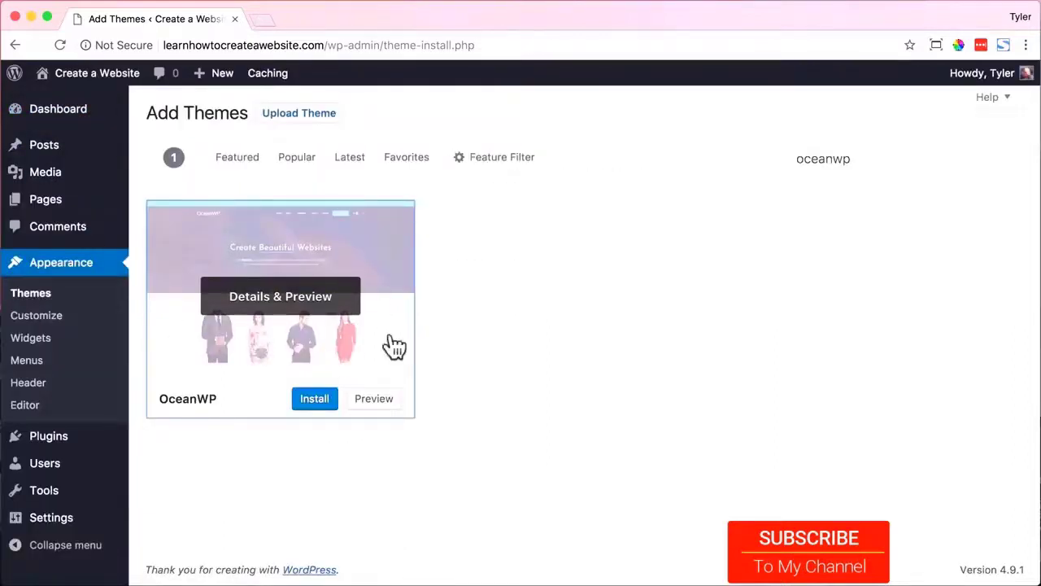
left_click(313, 400)
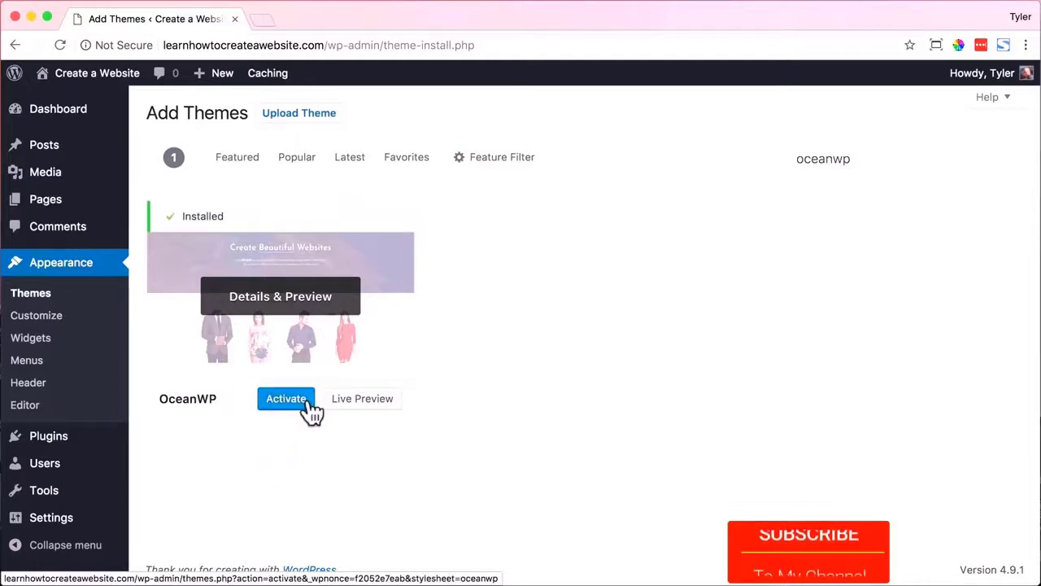
left_click(287, 401)
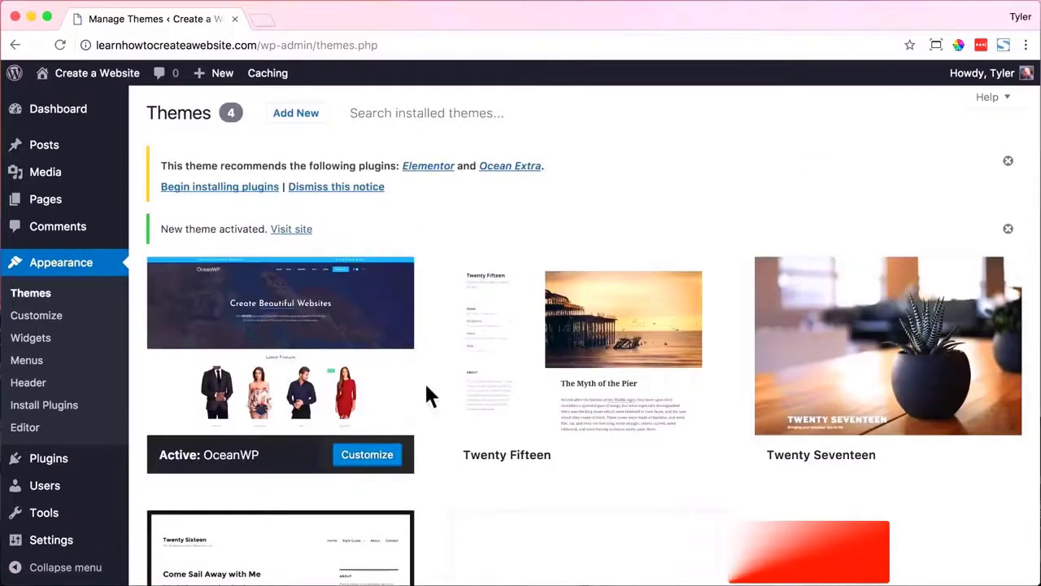
Install the recommended Ocean Extra plugin and view the front page in the OceanWP look.
left_click(218, 187)
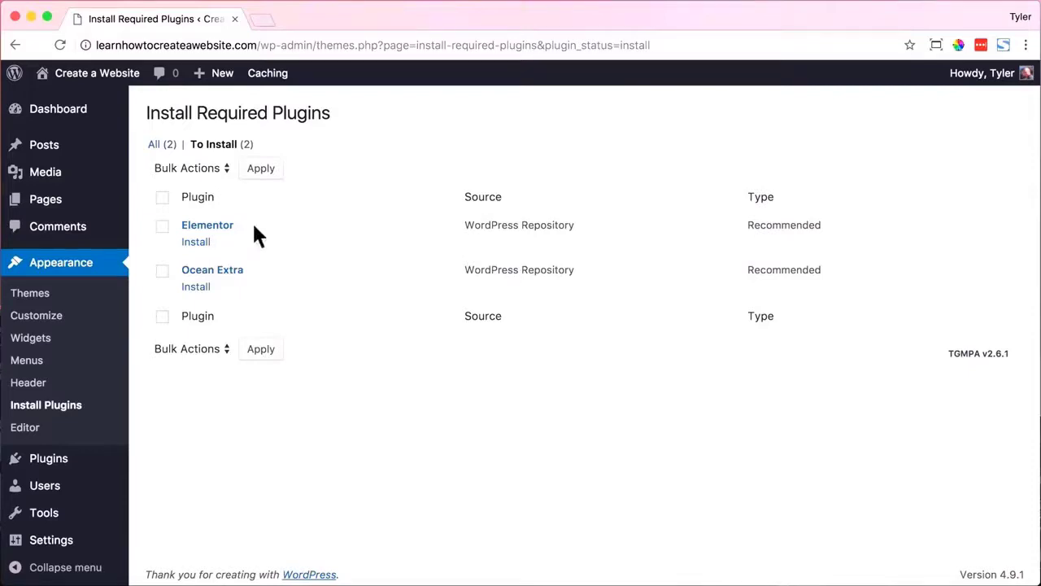
left_click(195, 286)
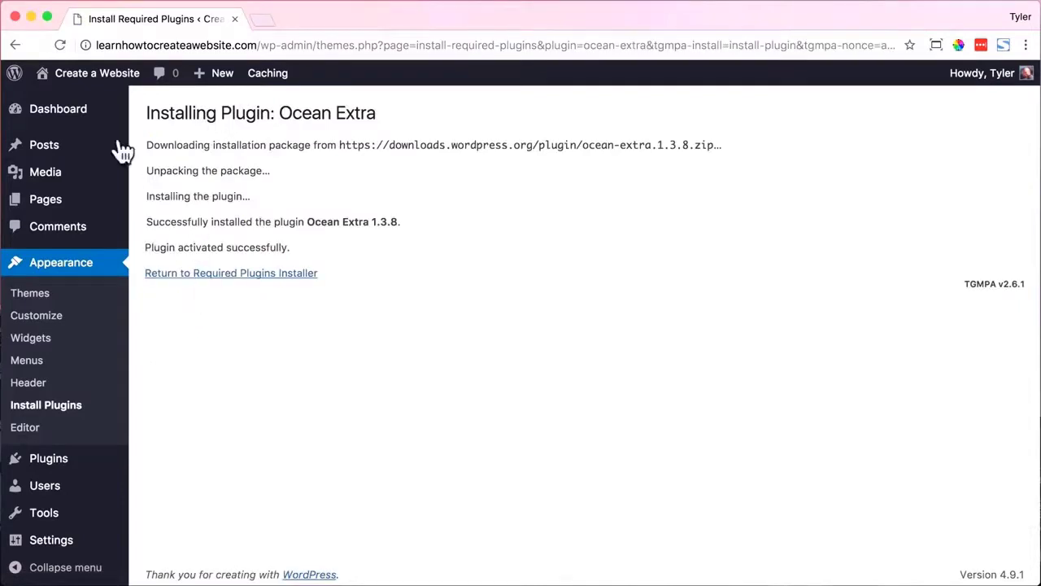
mouse_move(93, 75)
left_click(87, 104)
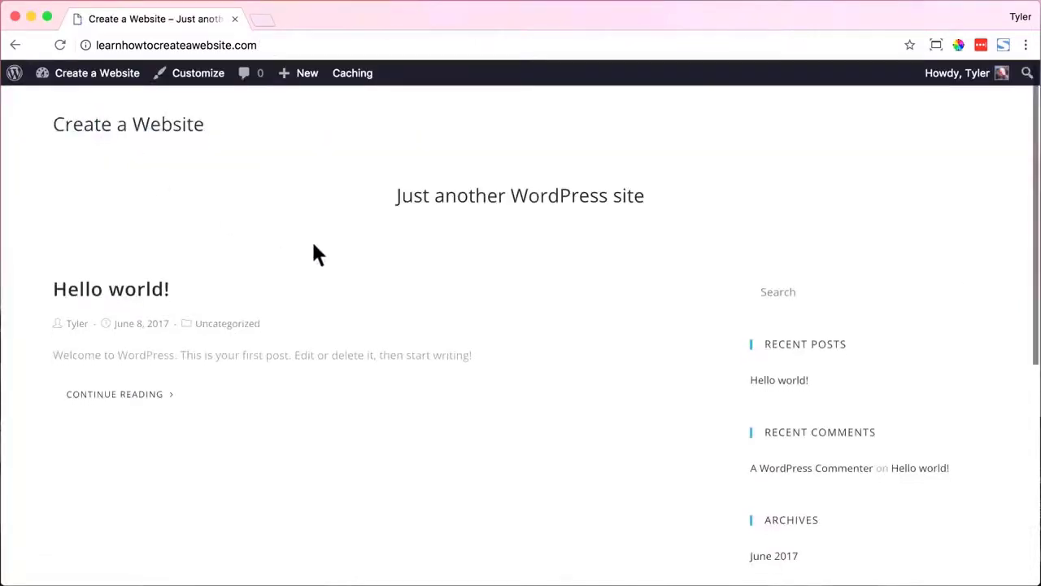
scroll(314, 246, "down", 5)
scroll(316, 253, "up", 5)
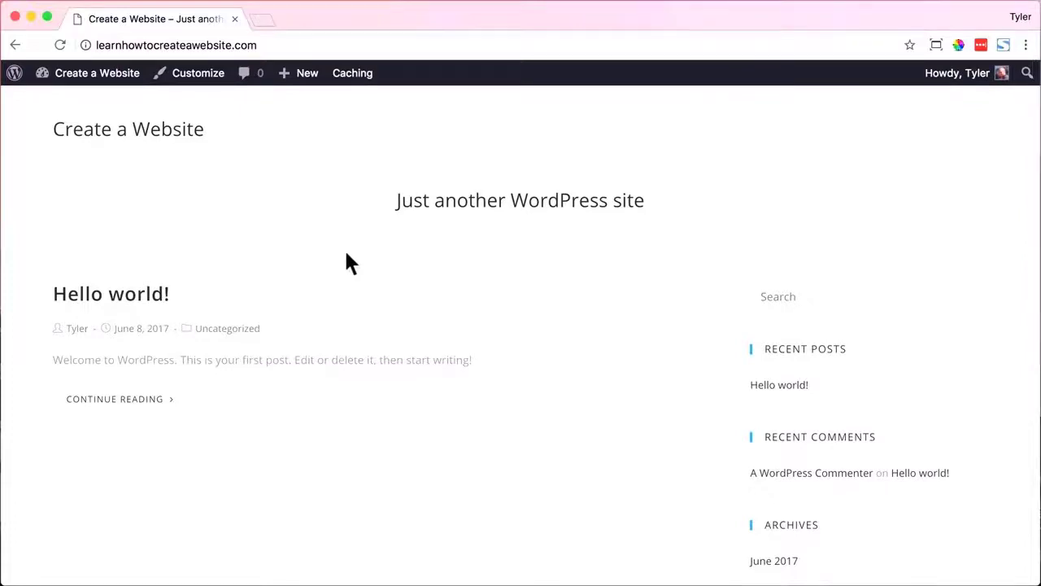
left_click(90, 108)
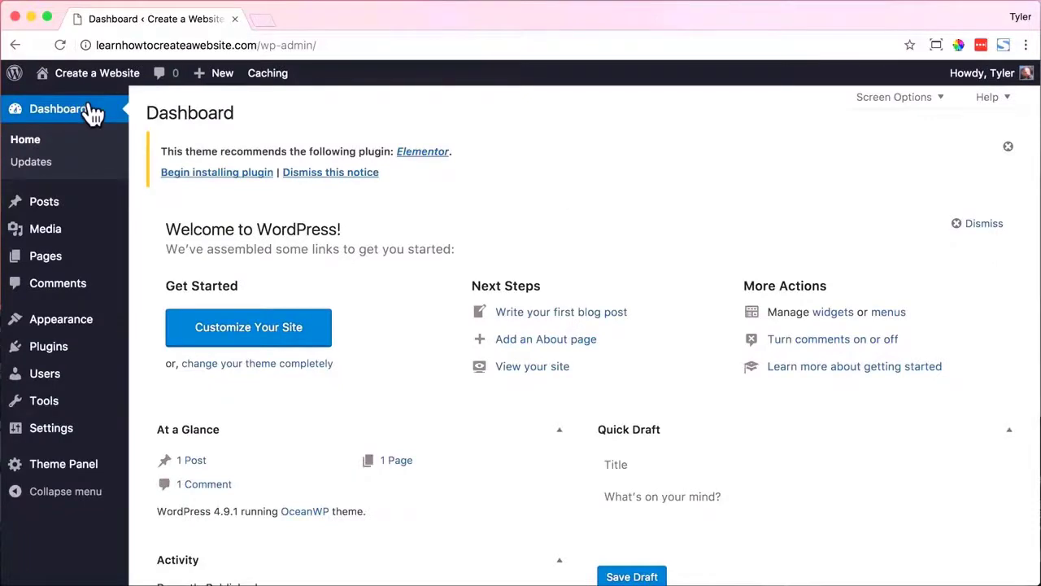
Preview the Sample Page on the live site, then trash it and delete it permanently.
left_click(68, 262)
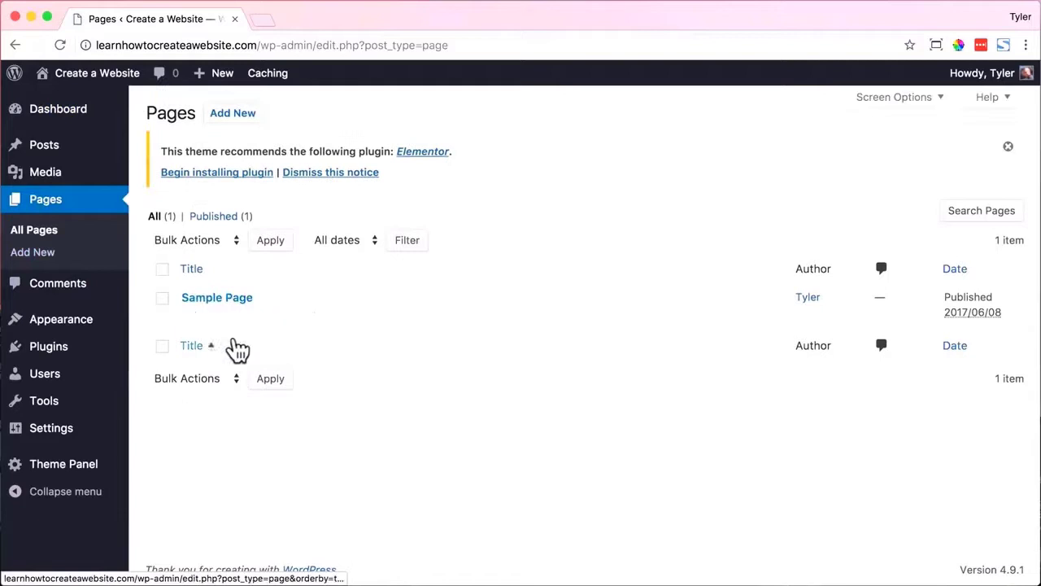
left_click(318, 316)
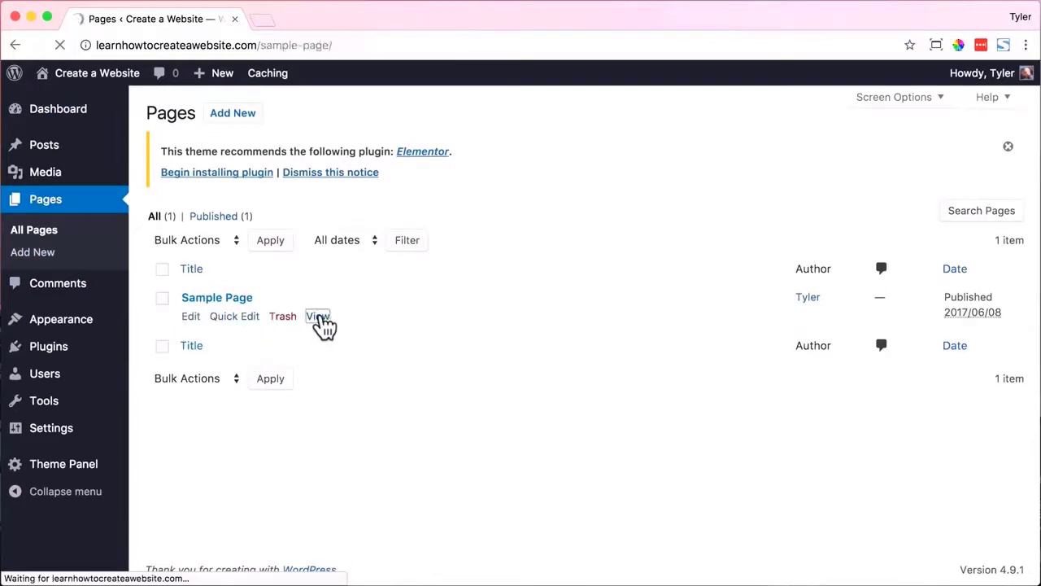
scroll(326, 317, "down", 5)
scroll(326, 317, "down", 3)
scroll(325, 313, "up", 10)
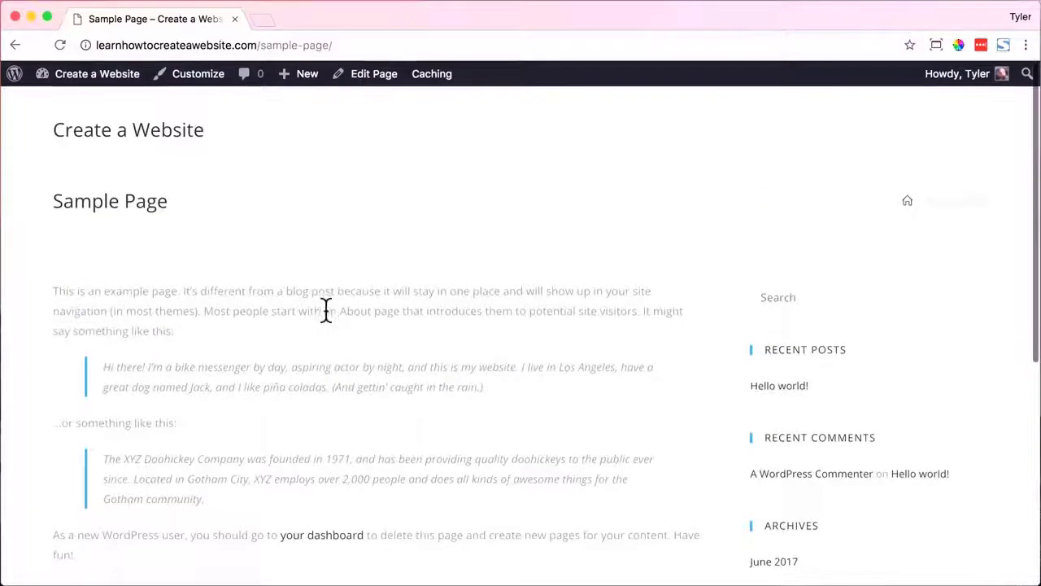
left_click(15, 45)
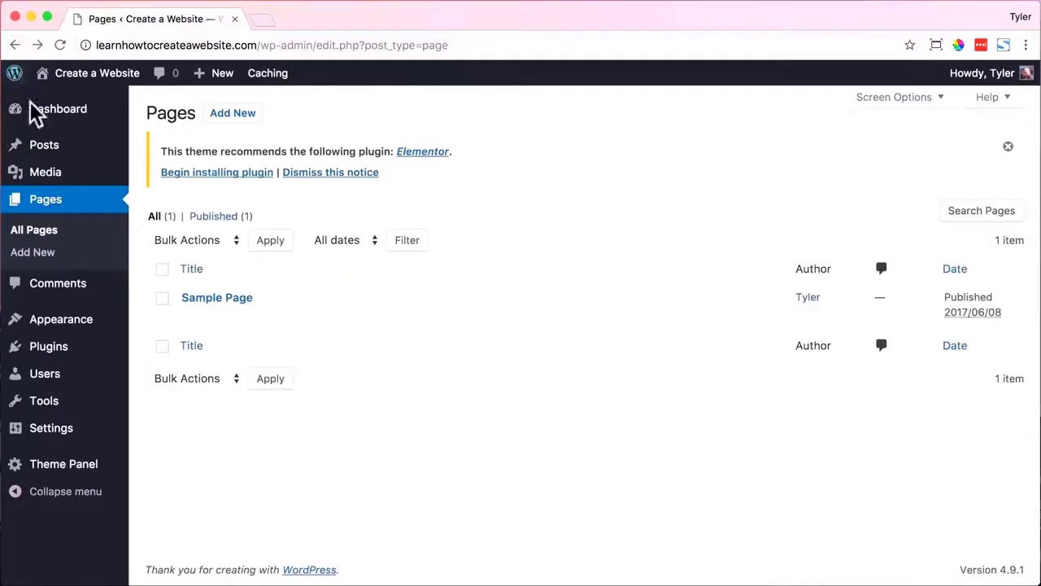
left_click(283, 316)
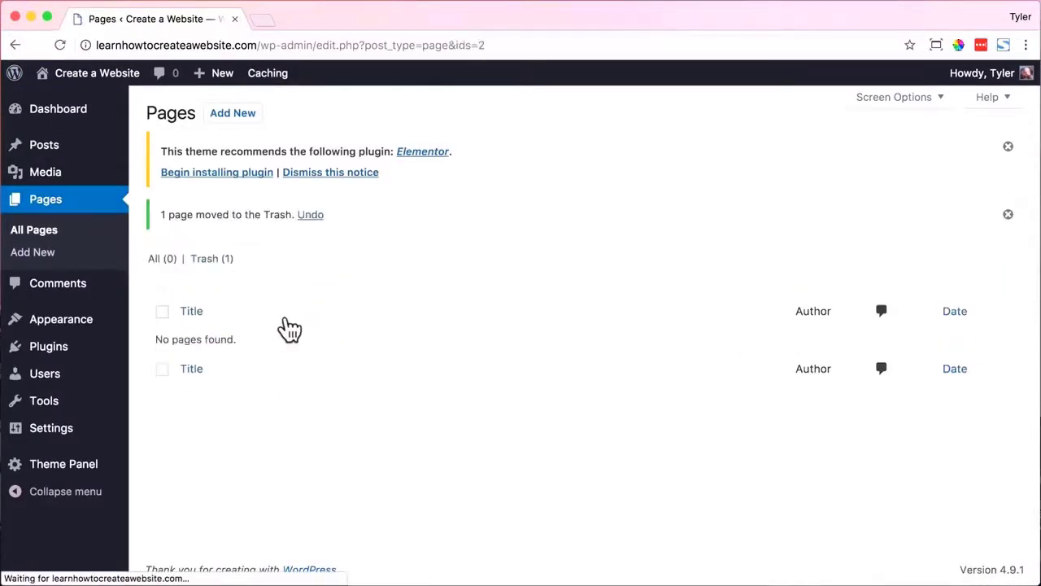
left_click(210, 261)
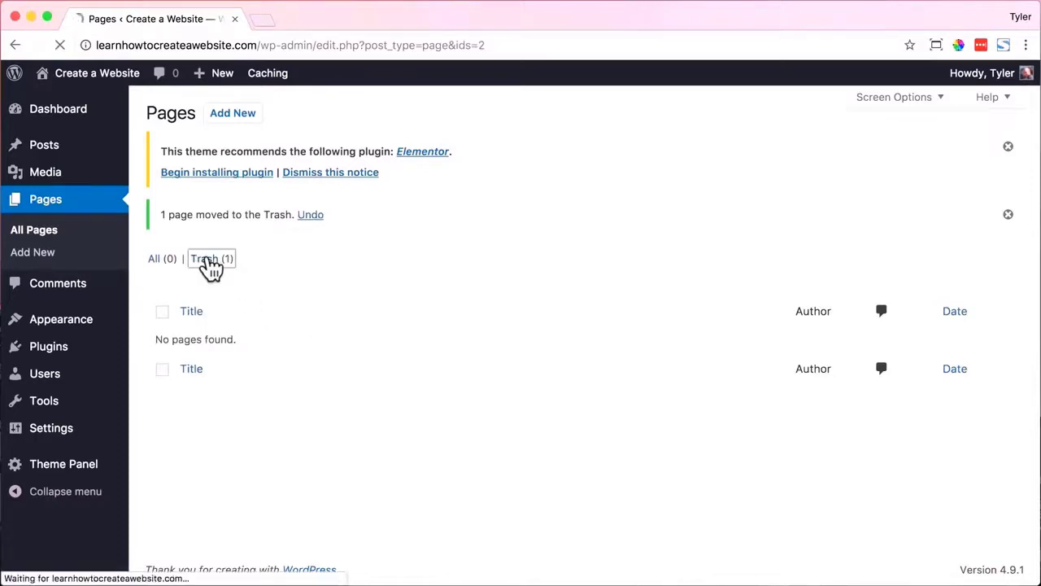
left_click(269, 326)
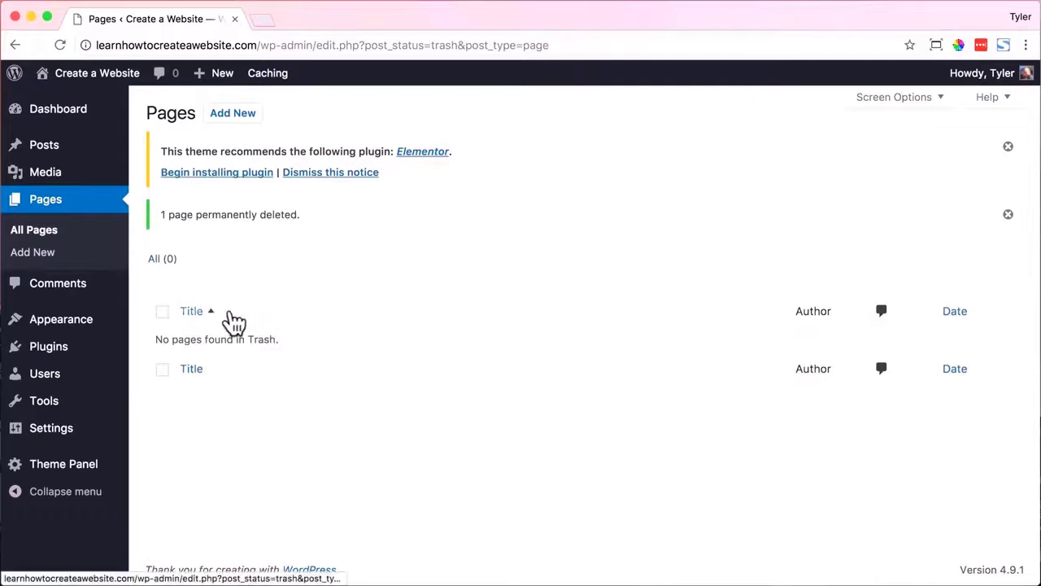
Trash the Hello world! post and permanently delete it from the Trash.
left_click(82, 146)
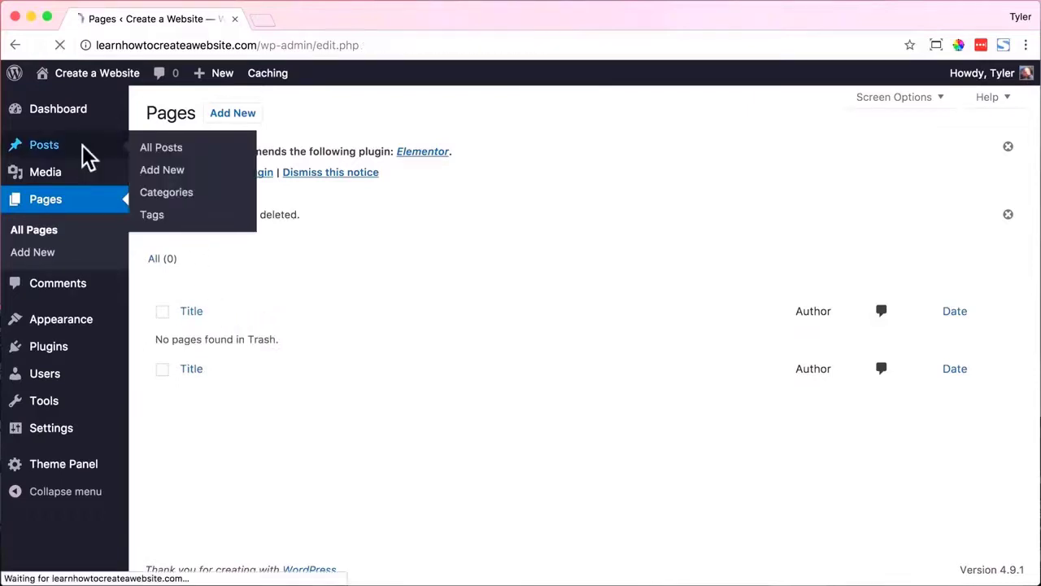
mouse_move(214, 295)
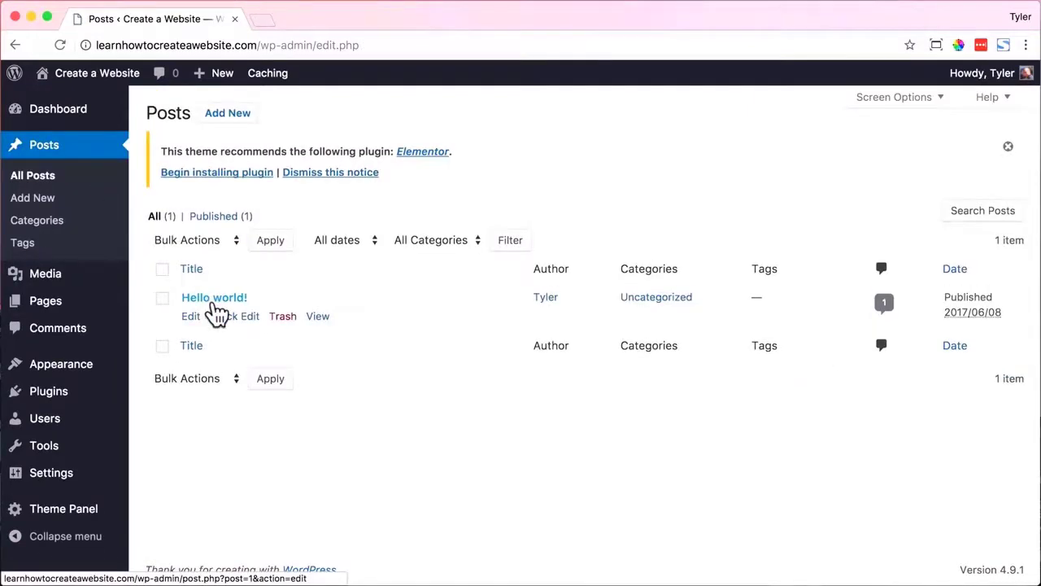
left_click(284, 318)
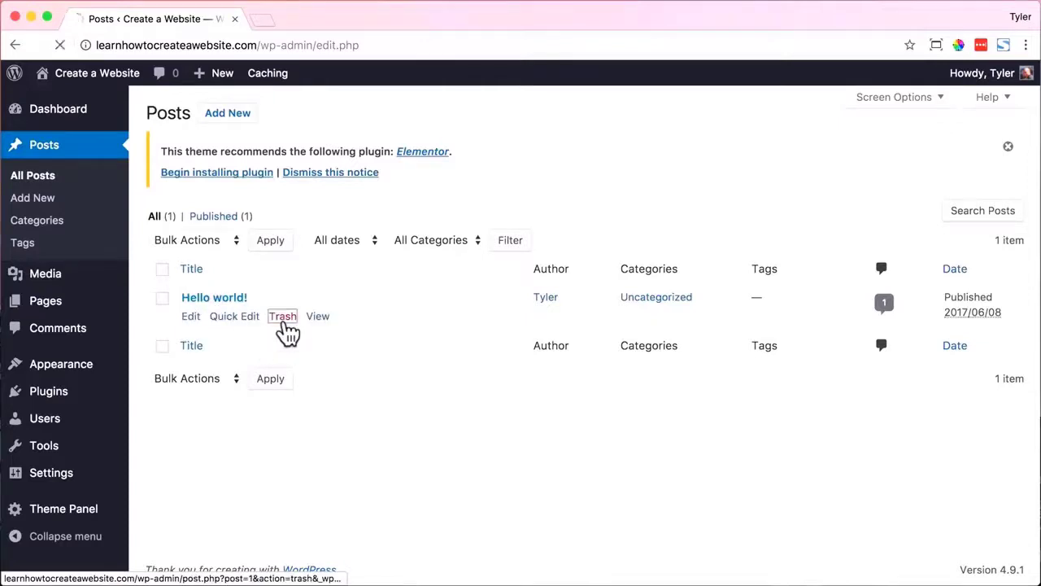
left_click(210, 259)
left_click(283, 316)
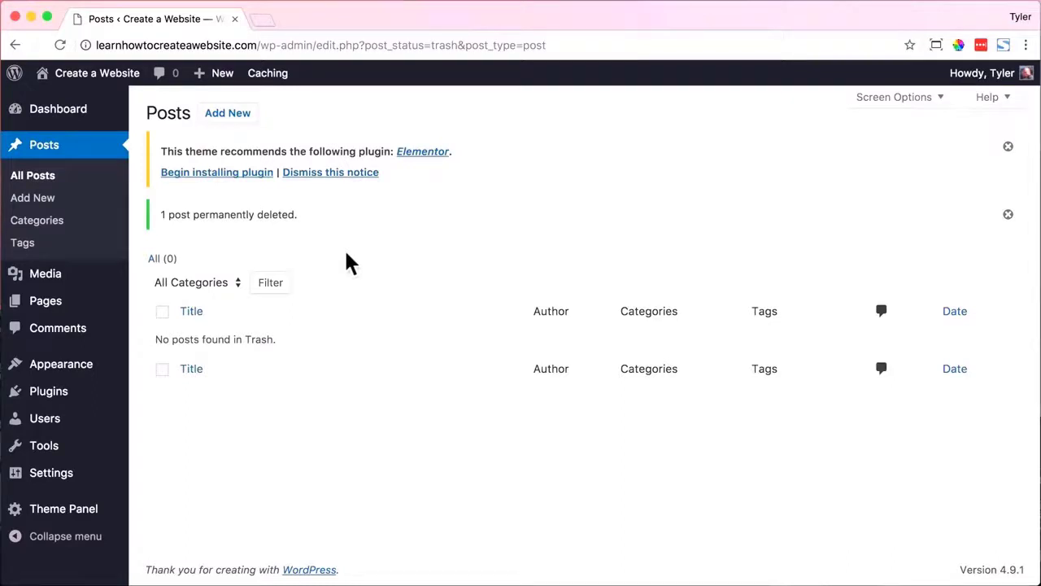
Visit the live site and open the Customizer from the admin bar.
mouse_move(102, 75)
left_click(108, 112)
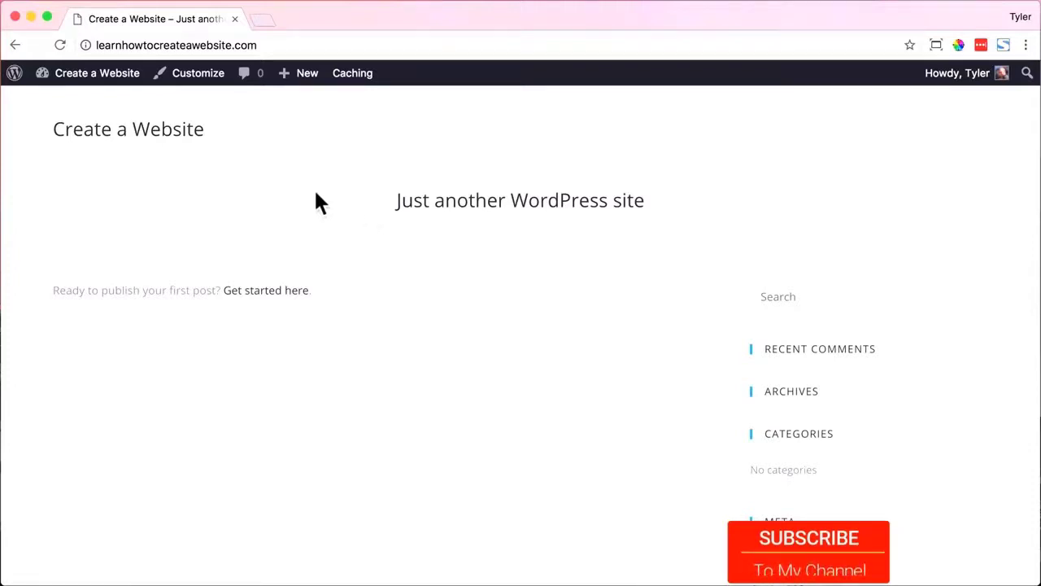
left_click(218, 84)
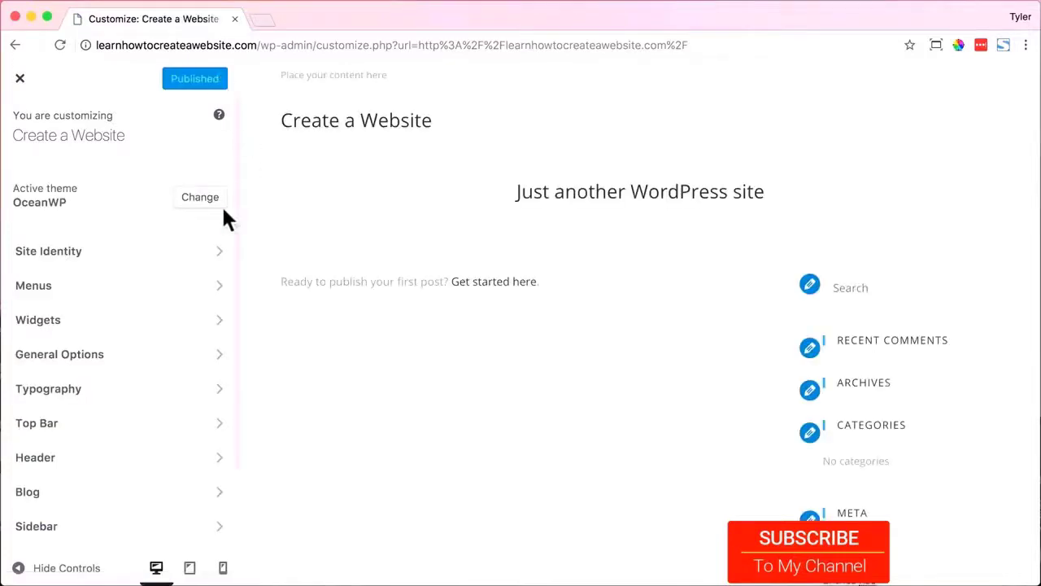
In Site Identity, set the title to 'Create a Website' and tagline to 'Step by Step With No Step Skipped'.
left_click(193, 259)
left_click_drag(135, 215, 2, 224)
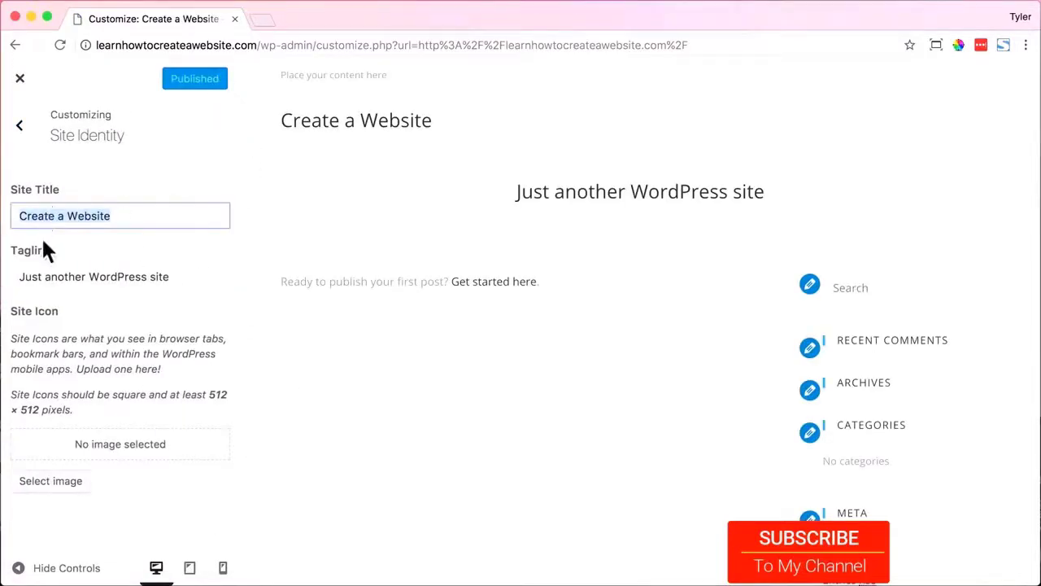
type("Tyler")
key("BackSpace")
key("BackSpace")
key("BackSpace")
key("BackSpace")
key("BackSpace")
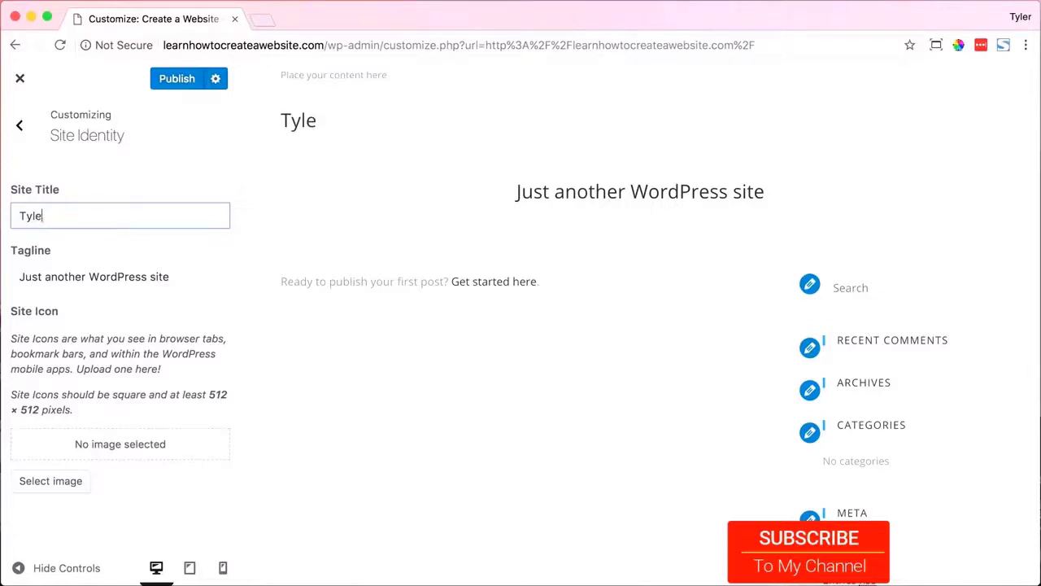
type("Your Business Name")
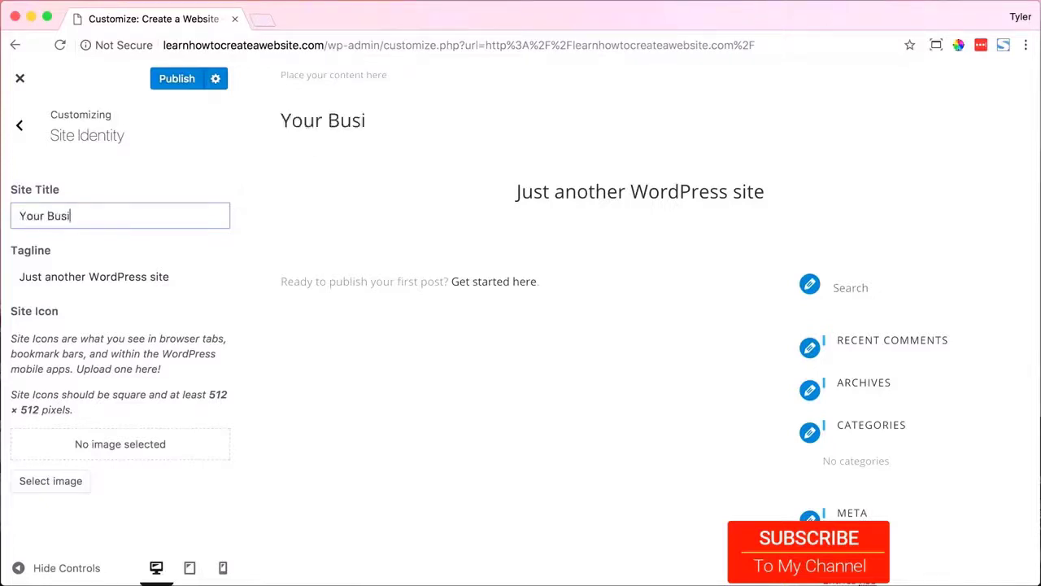
key("BackSpace")
key("BackSpace")
key("BackSpace")
key("BackSpace")
key("BackSpace")
key("BackSpace")
key("BackSpace")
key("BackSpace")
key("BackSpace")
key("BackSpace")
key("BackSpace")
key("BackSpace")
key("BackSpace")
key("BackSpace")
key("BackSpace")
key("BackSpace")
key("BackSpace")
key("BackSpace")
type("Create a Website")
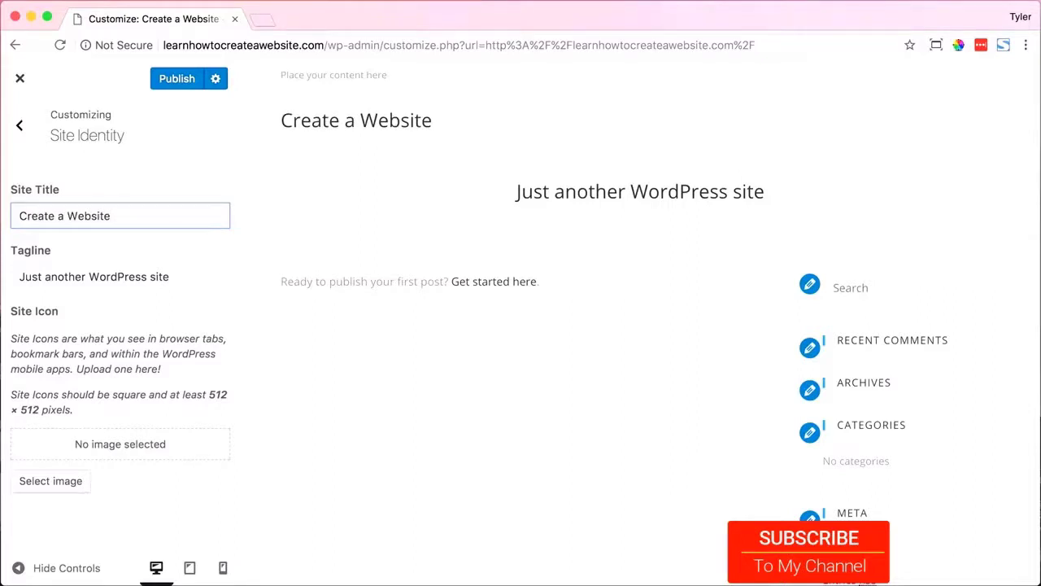
key("Tab")
type("Step by Step With No Step Skipped")
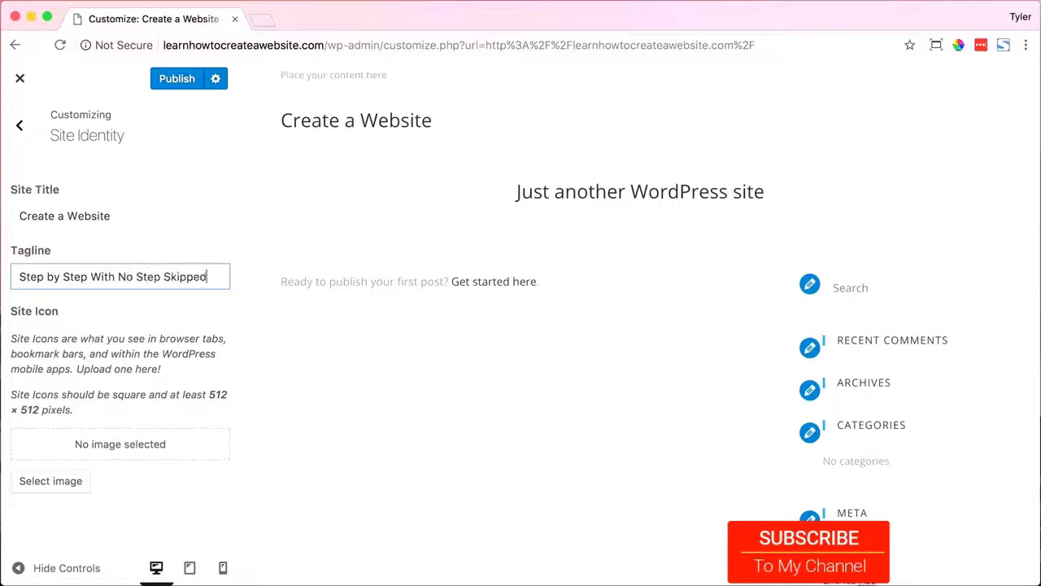
left_click(128, 217)
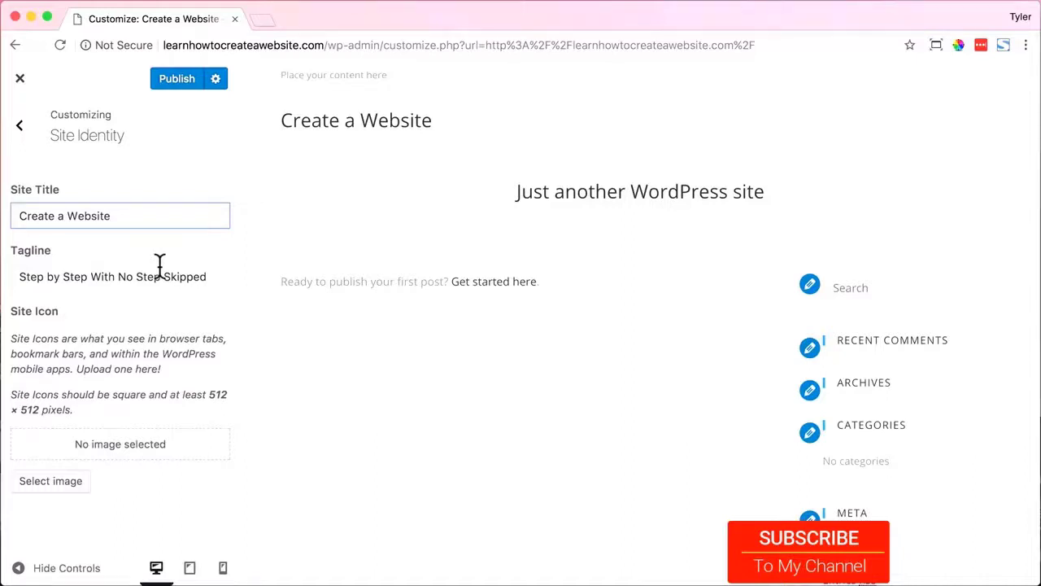
Publish the changes, check the new tagline on the live site, then go to the Dashboard.
left_click(172, 81)
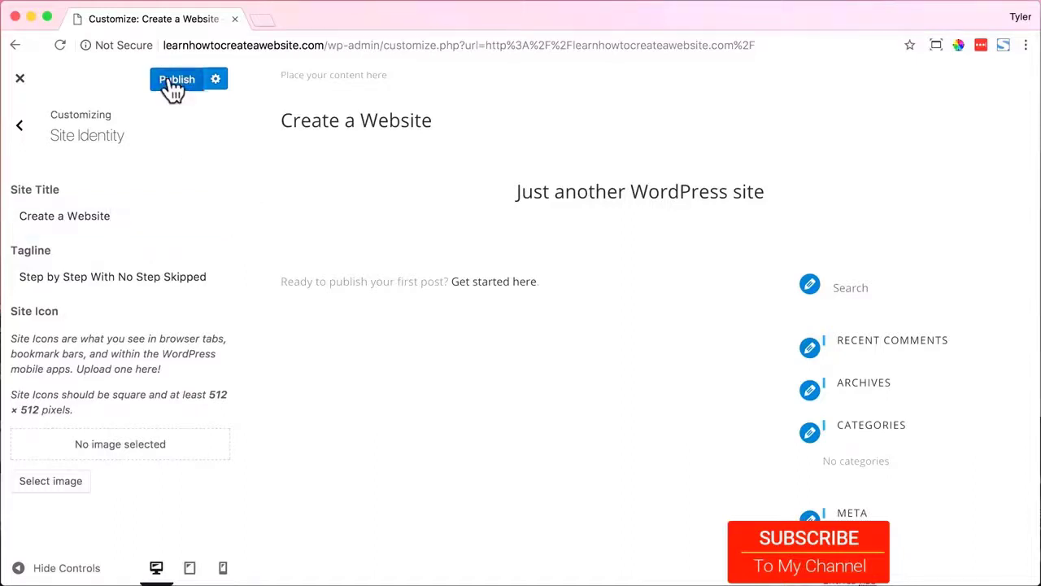
left_click(20, 78)
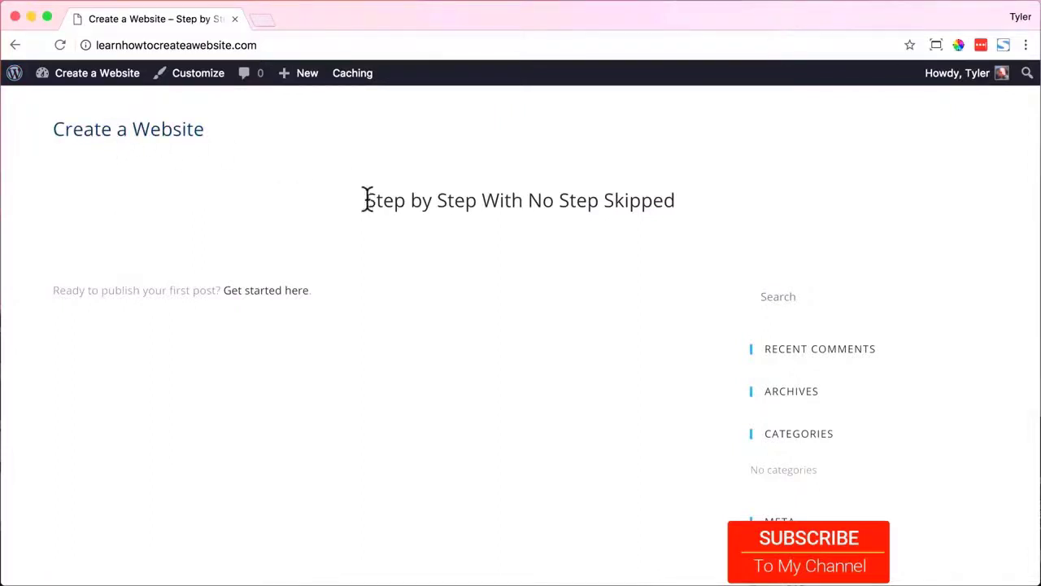
left_click_drag(367, 199, 684, 201)
left_click(671, 220)
mouse_move(106, 76)
left_click(95, 105)
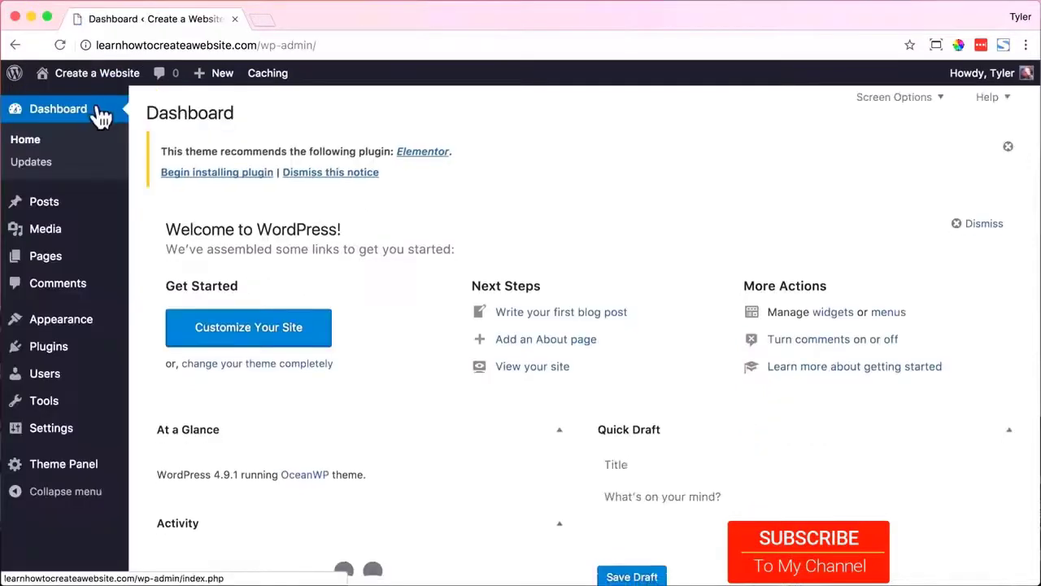
Create and publish empty pages titled Home and About.
left_click(75, 260)
left_click(235, 122)
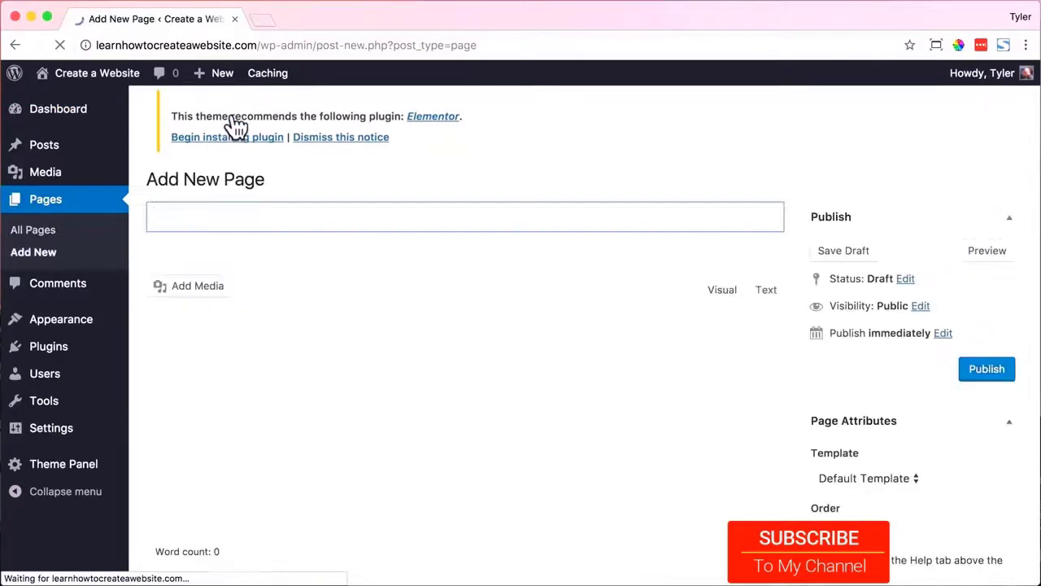
left_click(247, 224)
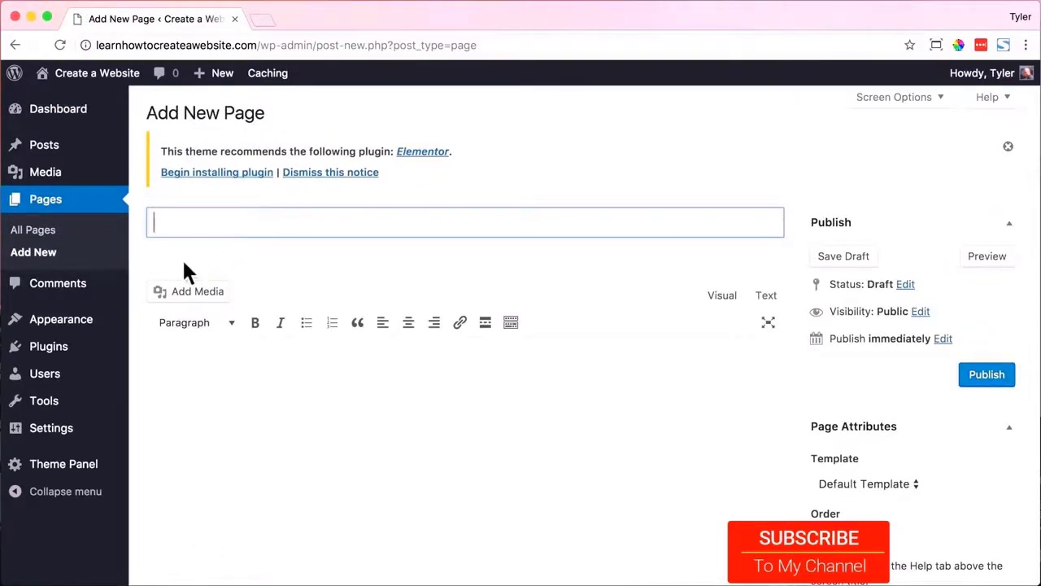
type("Home")
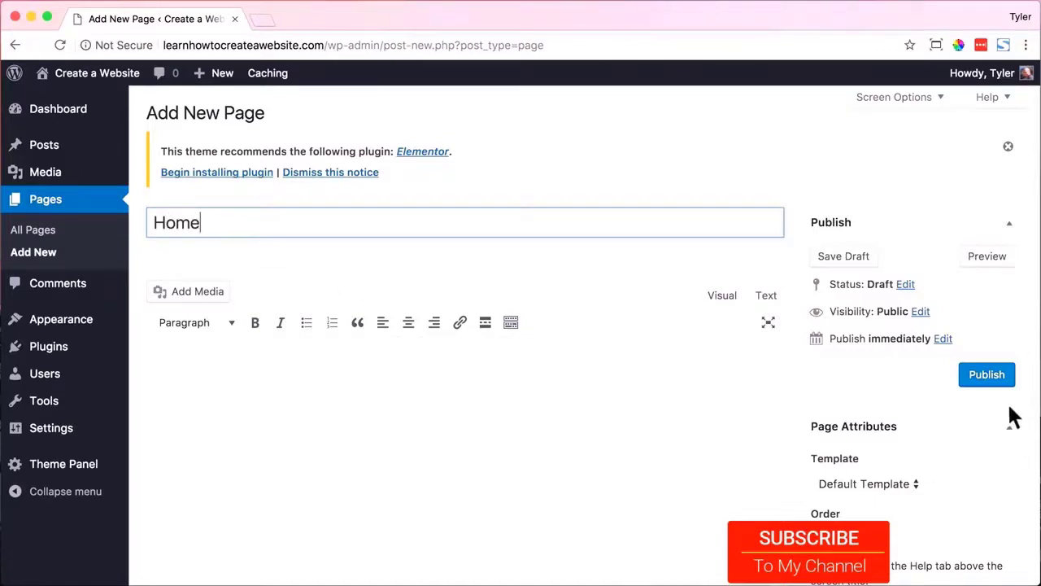
left_click(984, 381)
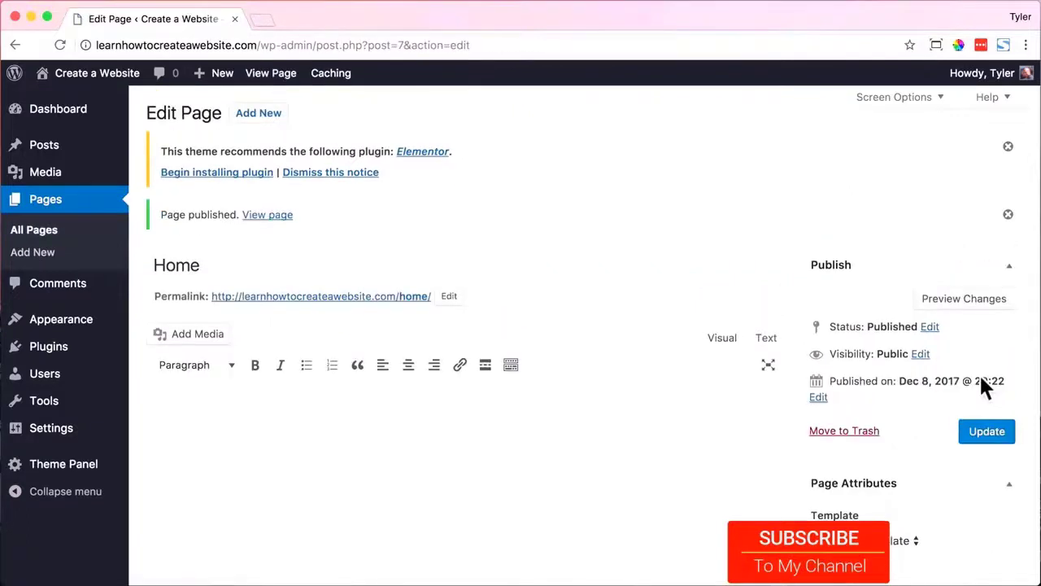
left_click(260, 116)
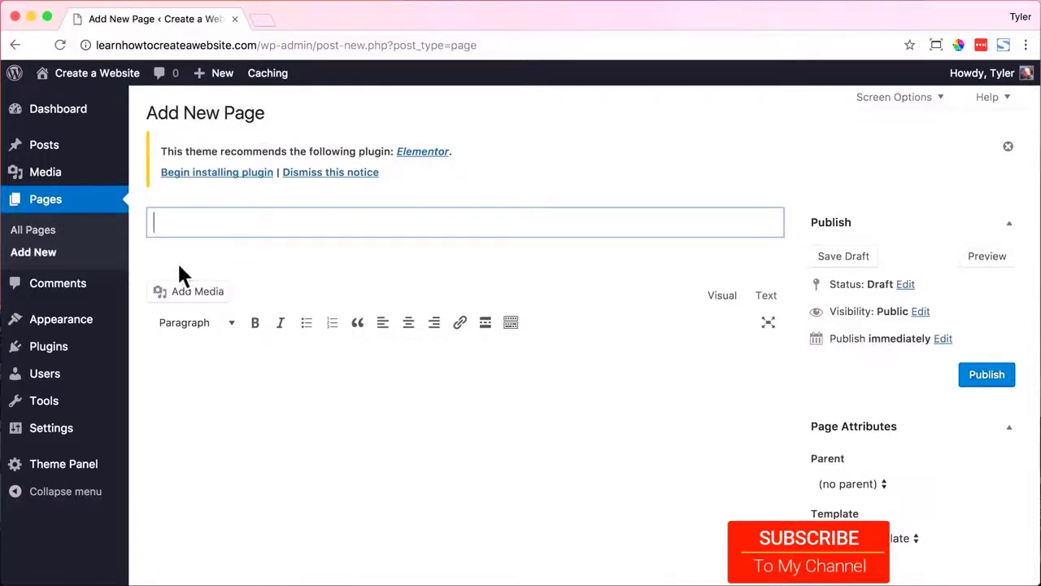
type("About")
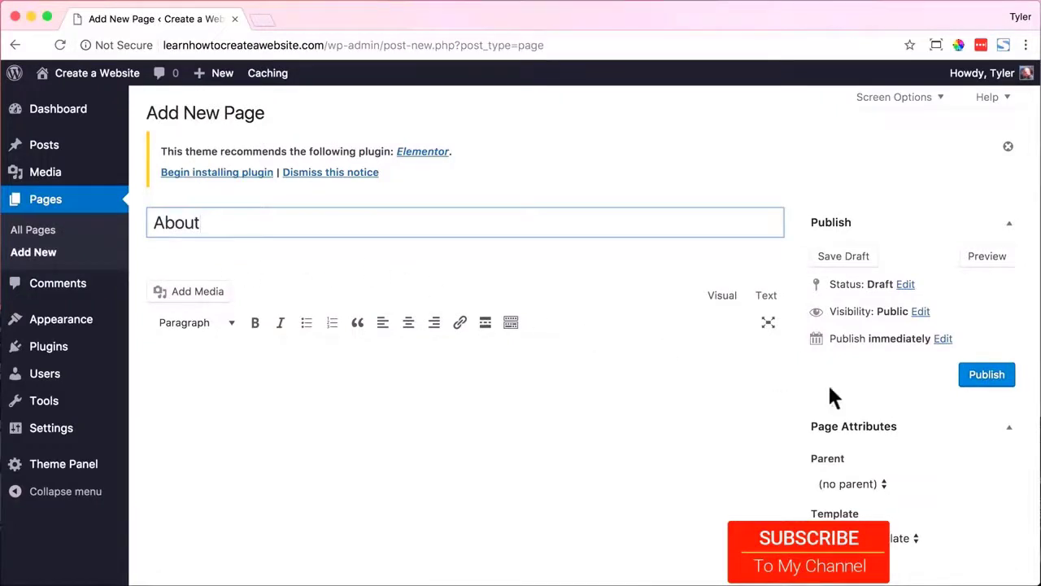
left_click(987, 376)
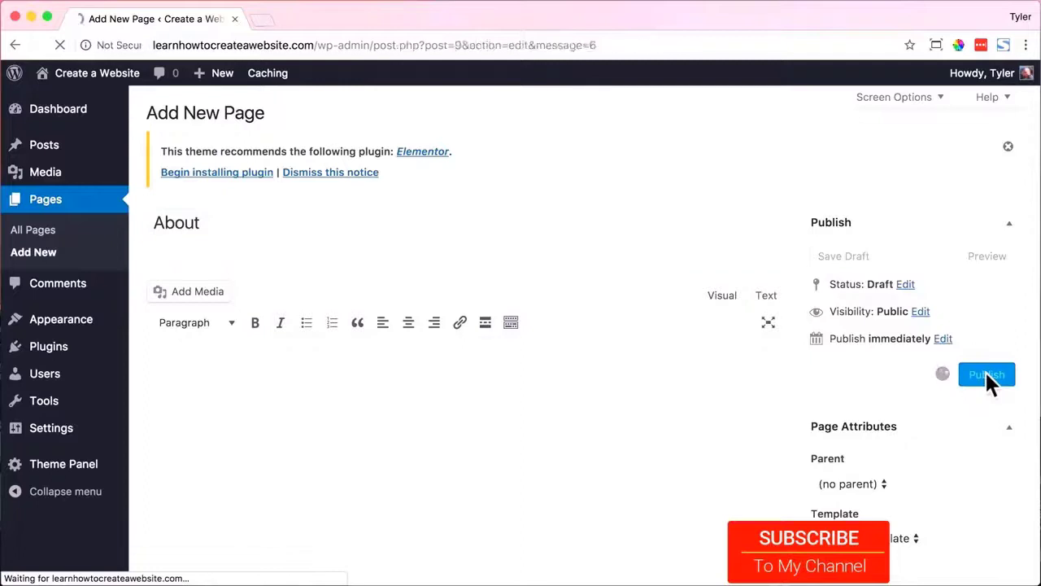
Create and publish empty pages titled Services and Contact.
left_click(253, 115)
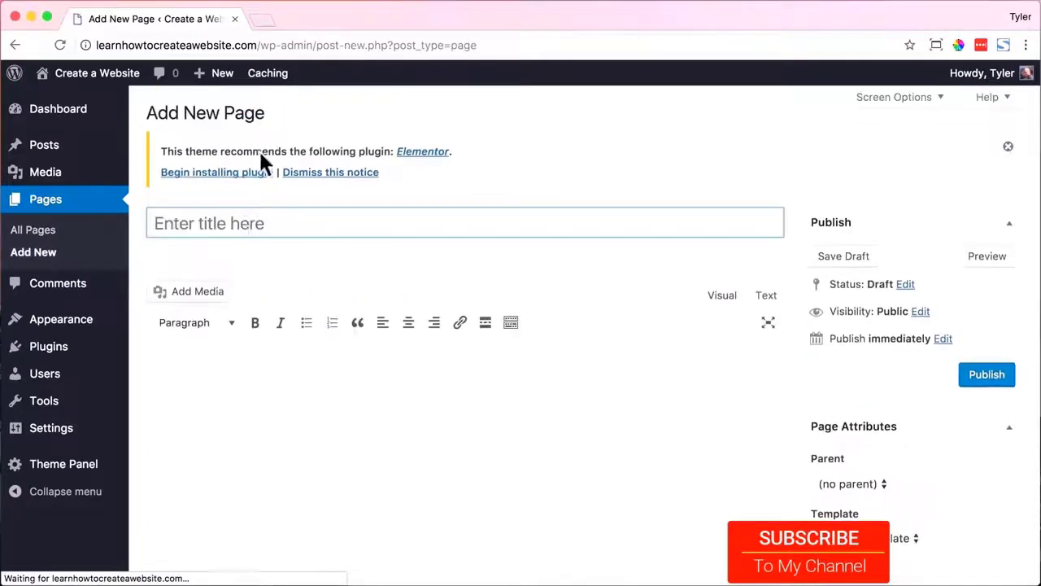
left_click(249, 225)
type("Services")
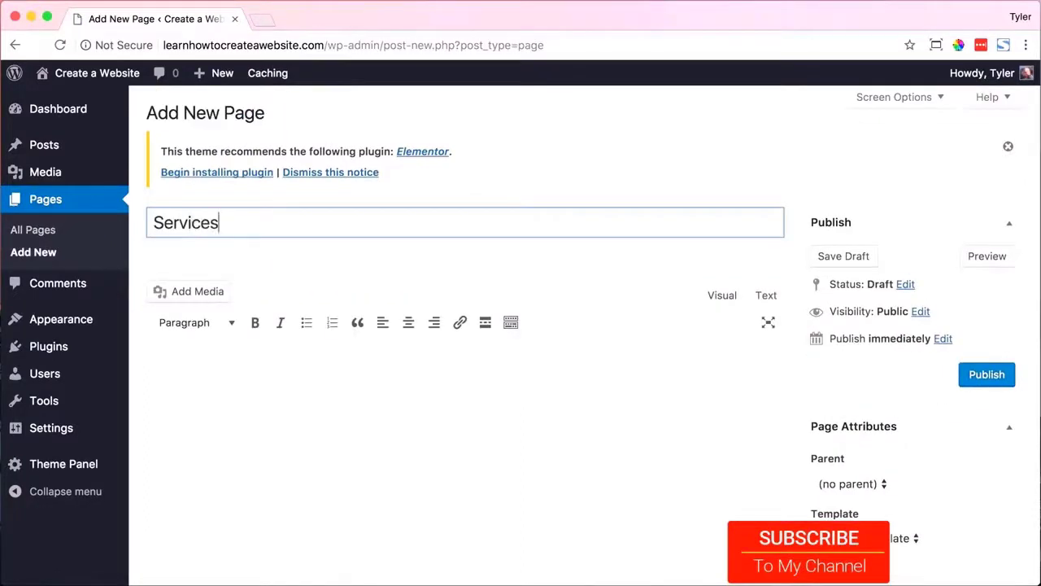
left_click(979, 376)
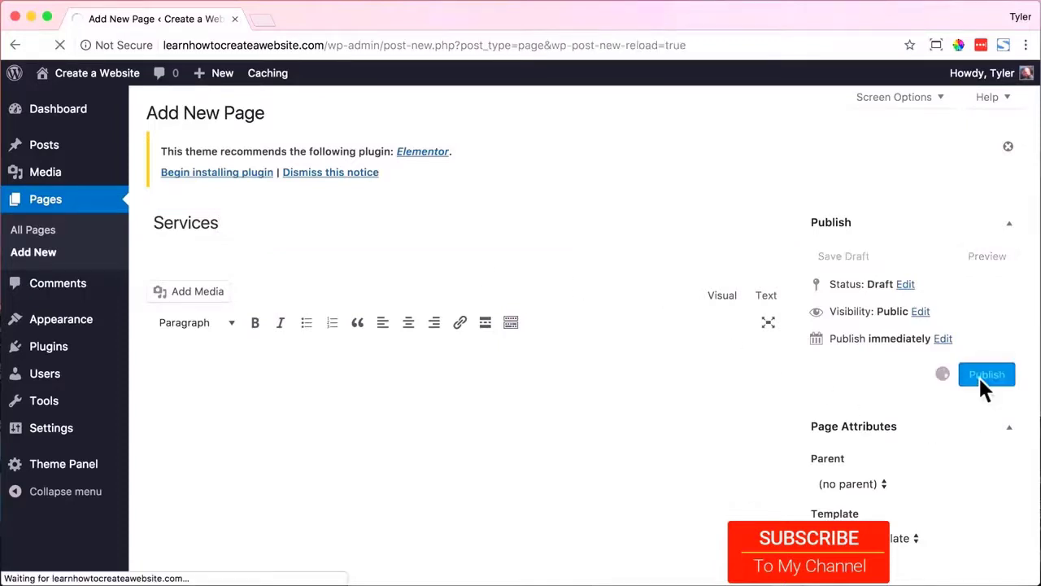
left_click(251, 114)
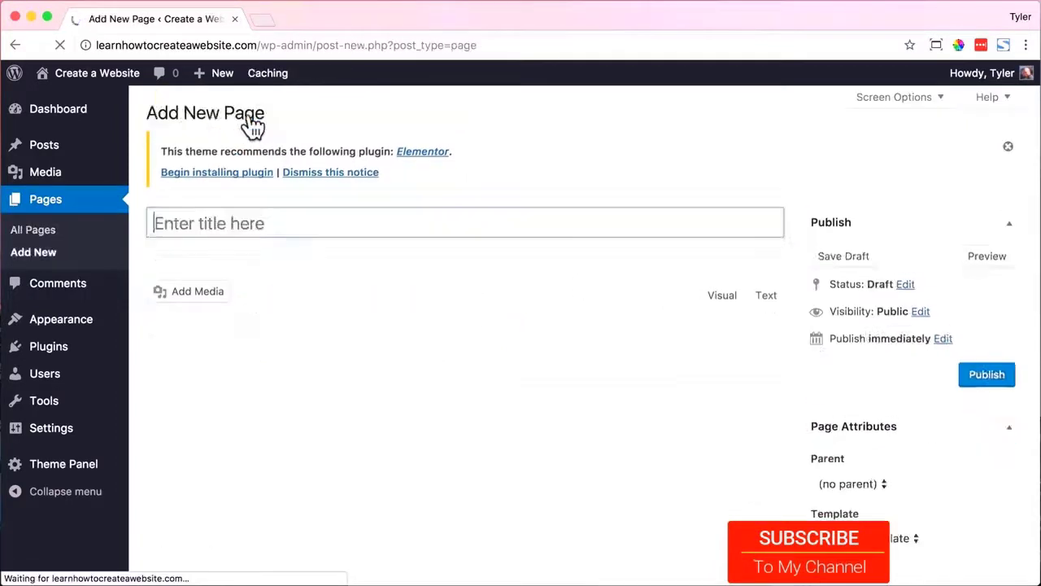
left_click(227, 207)
type("Contact")
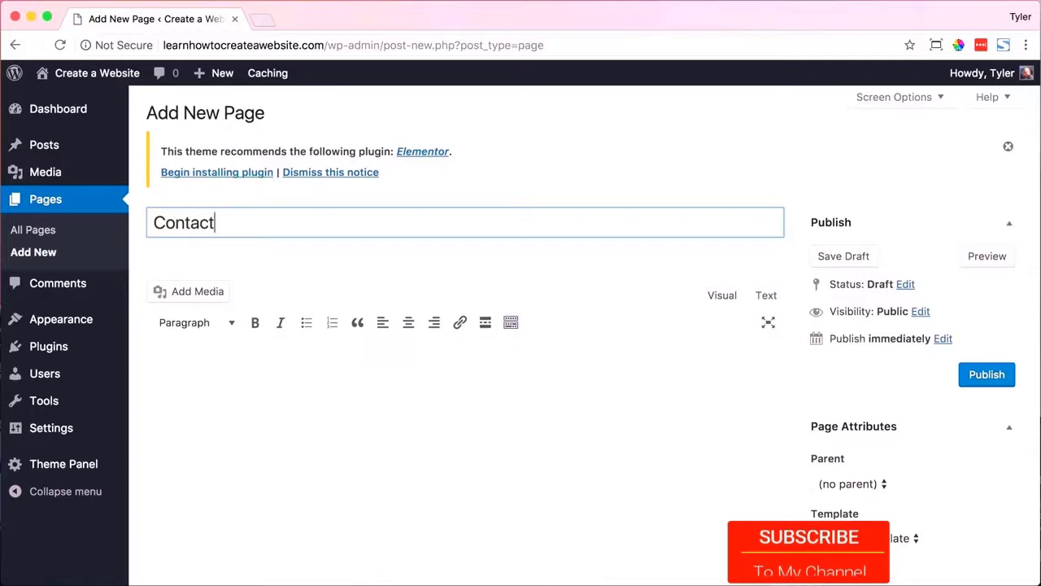
left_click(987, 375)
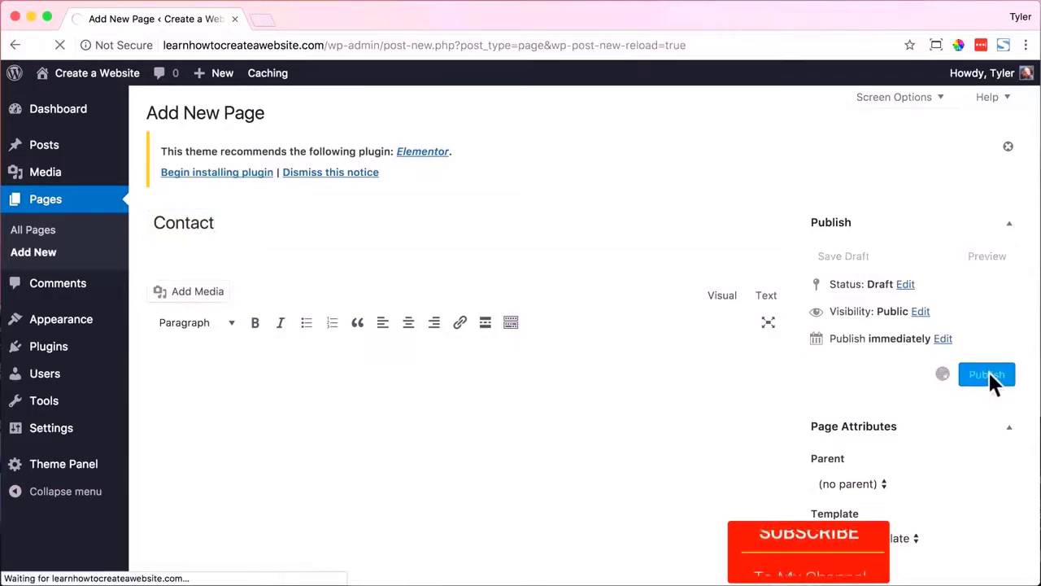
Review the pages list, then open the Customizer's Top Bar settings from the live site.
left_click(63, 208)
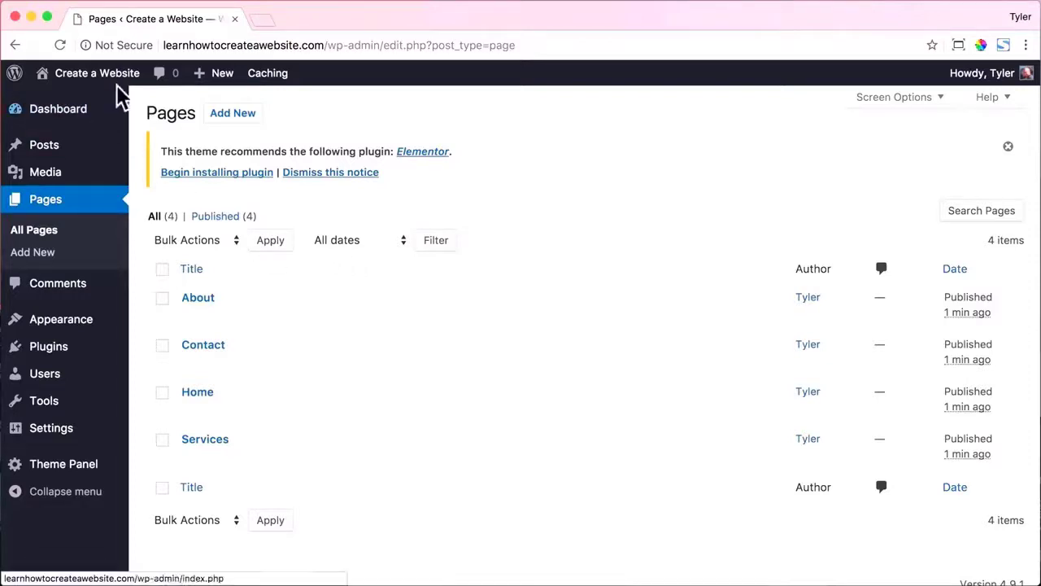
left_click(110, 108)
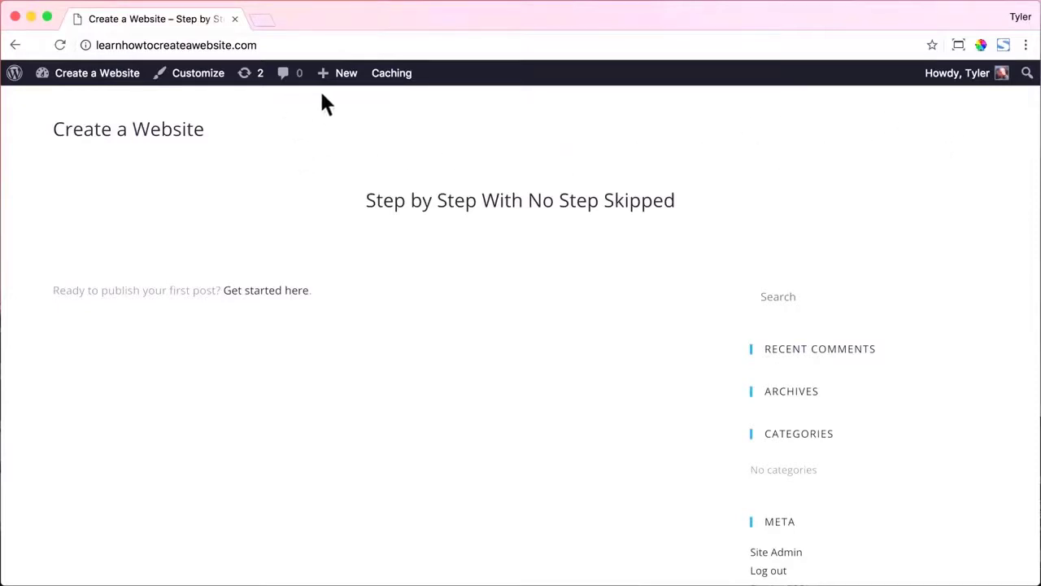
left_click(196, 73)
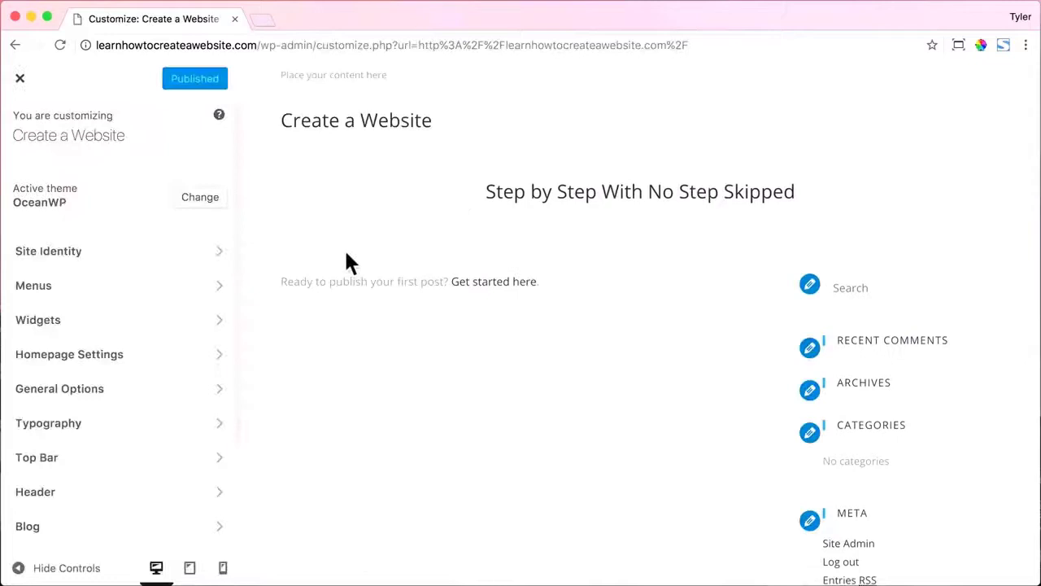
left_click(185, 461)
Uncheck Enable Top Bar in the top bar's General settings.
left_click(186, 184)
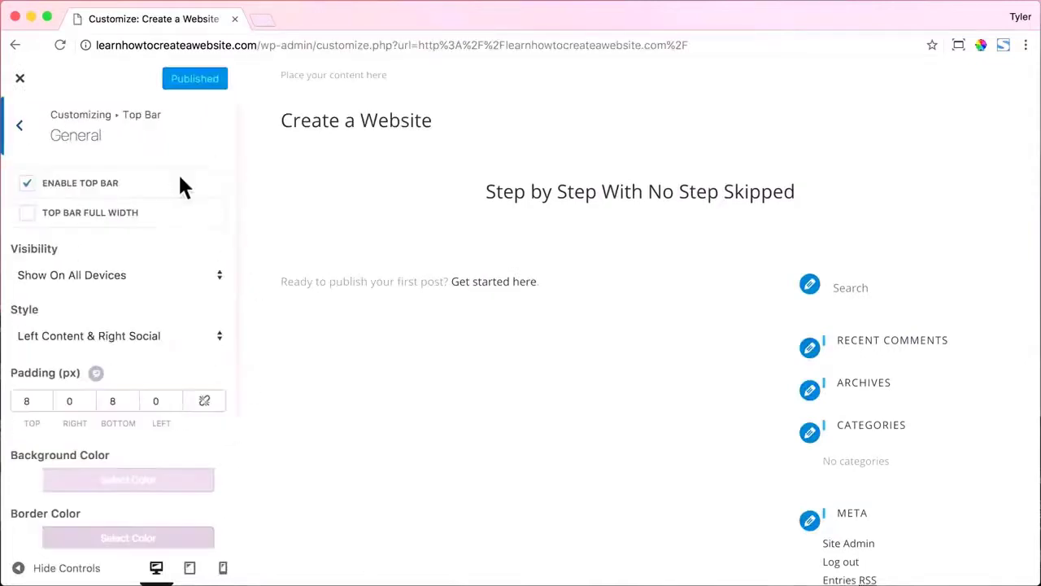
left_click(29, 185)
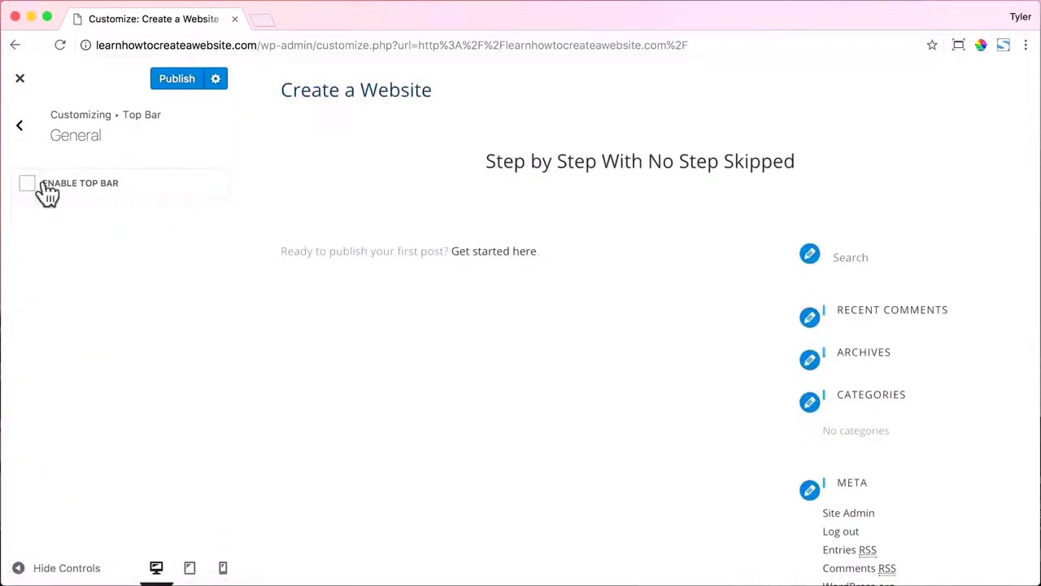
left_click(20, 125)
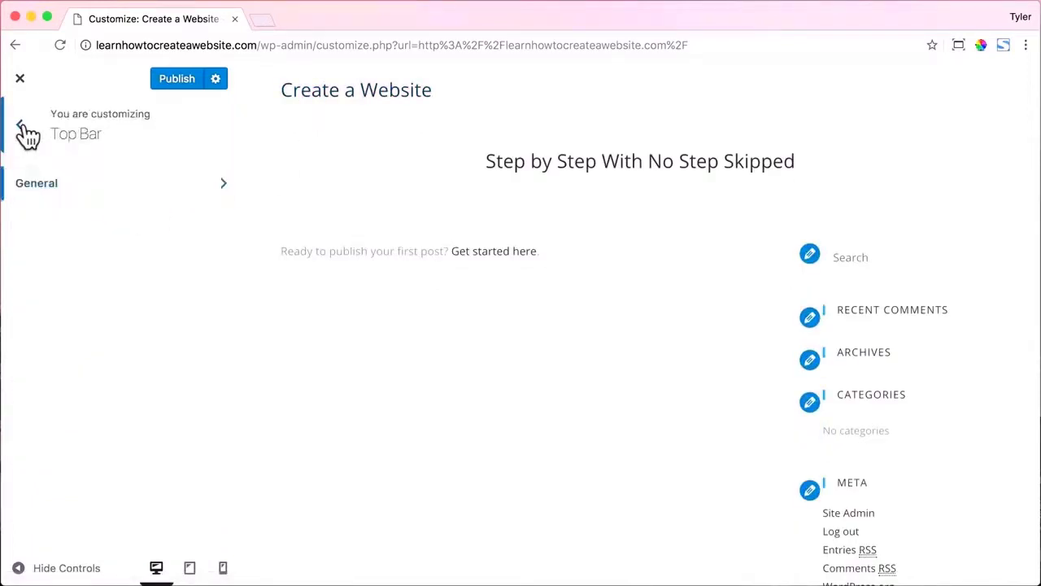
left_click(23, 123)
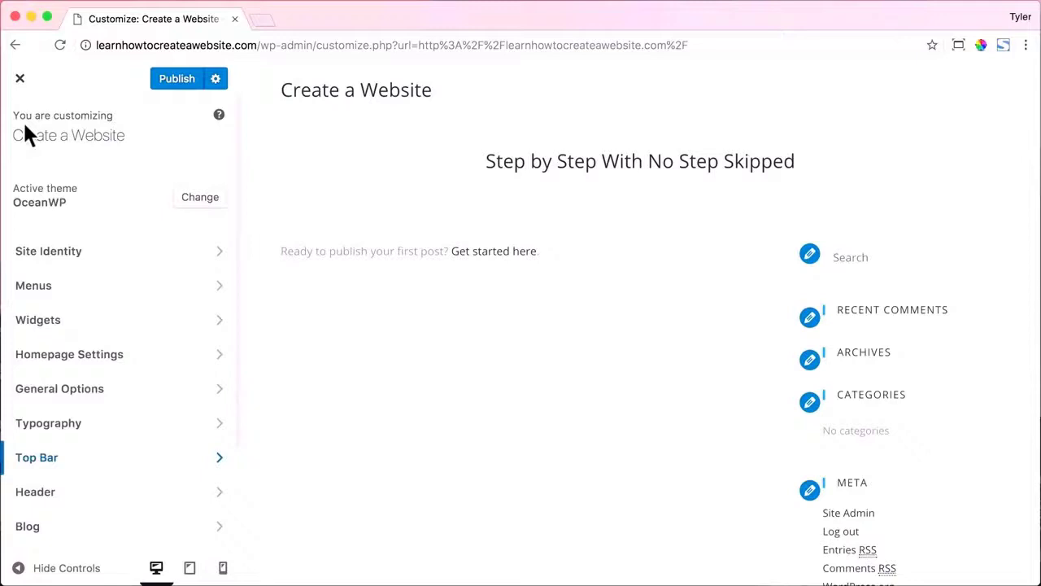
Create a new menu named Main assigned to the Main menu location.
left_click(216, 292)
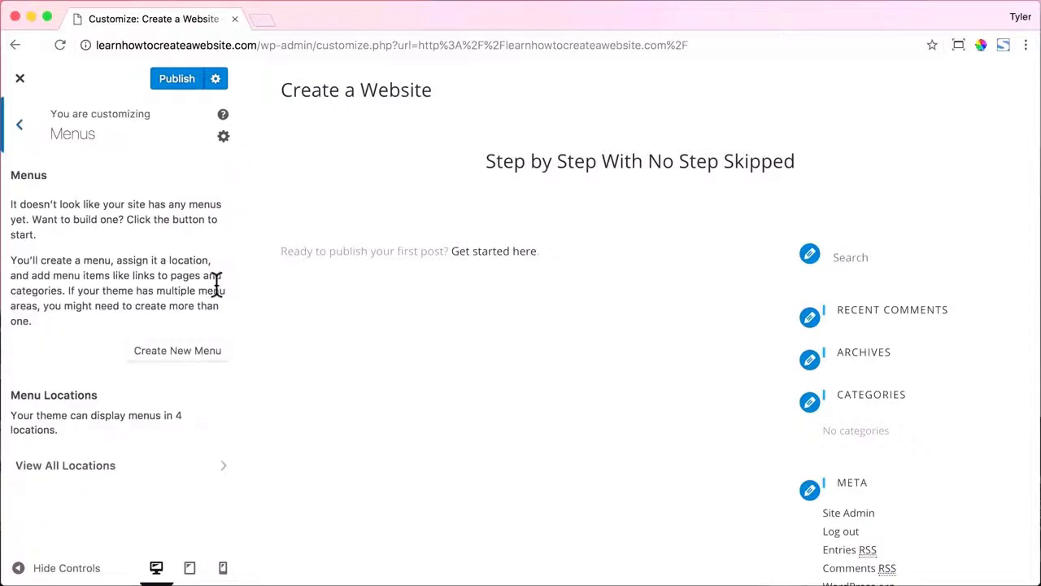
left_click(165, 353)
left_click(51, 213)
type("Main")
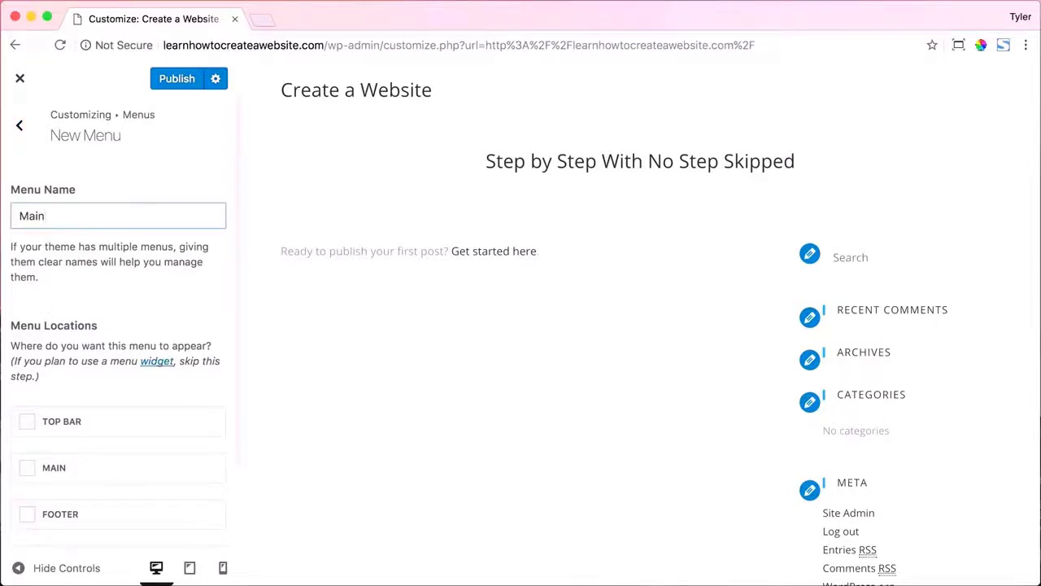
left_click(27, 470)
scroll(130, 375, "down", 3)
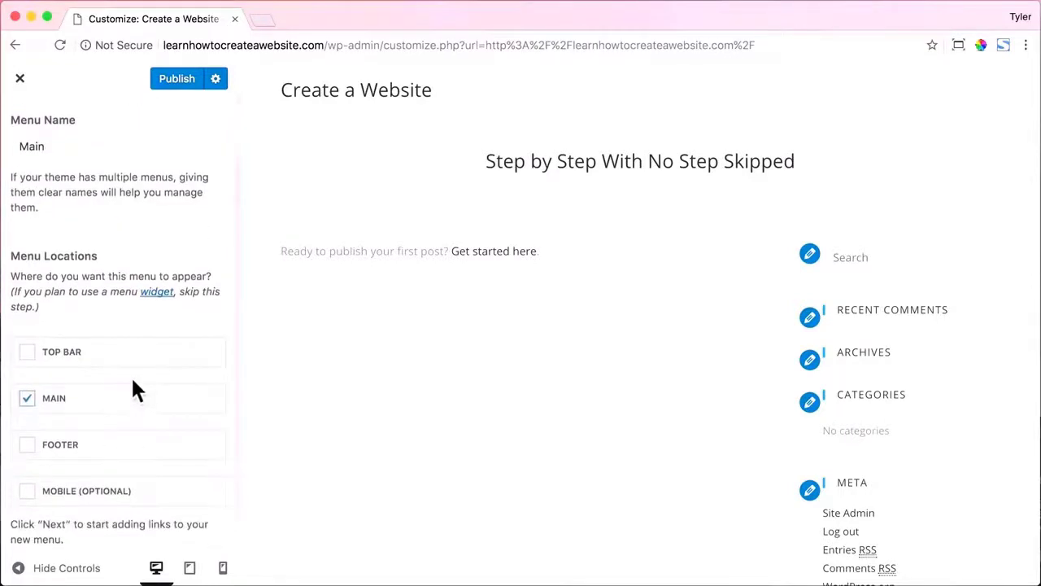
left_click(207, 534)
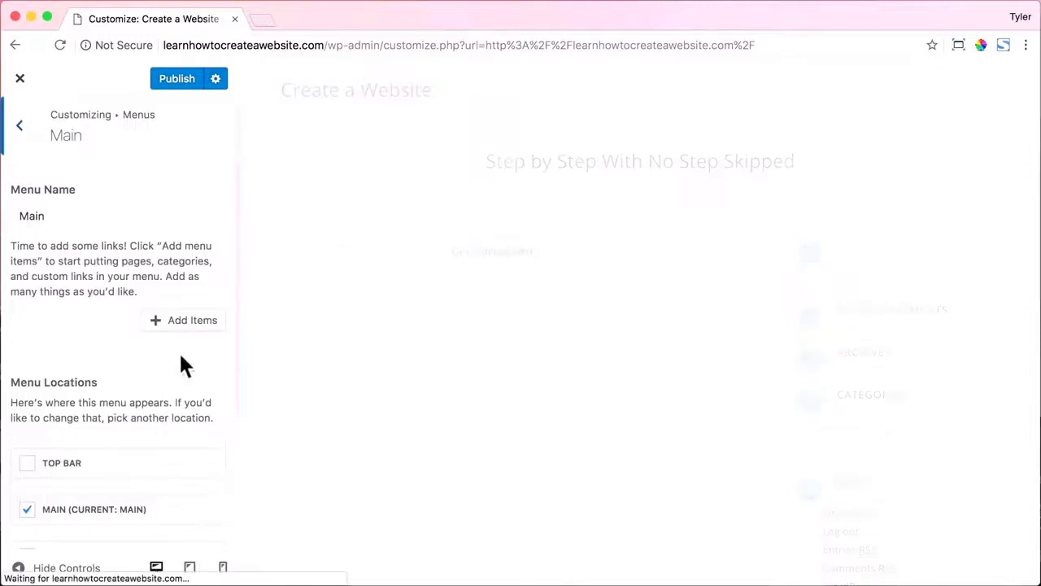
Add Home, About, Services and Contact items to the Main menu.
left_click(174, 325)
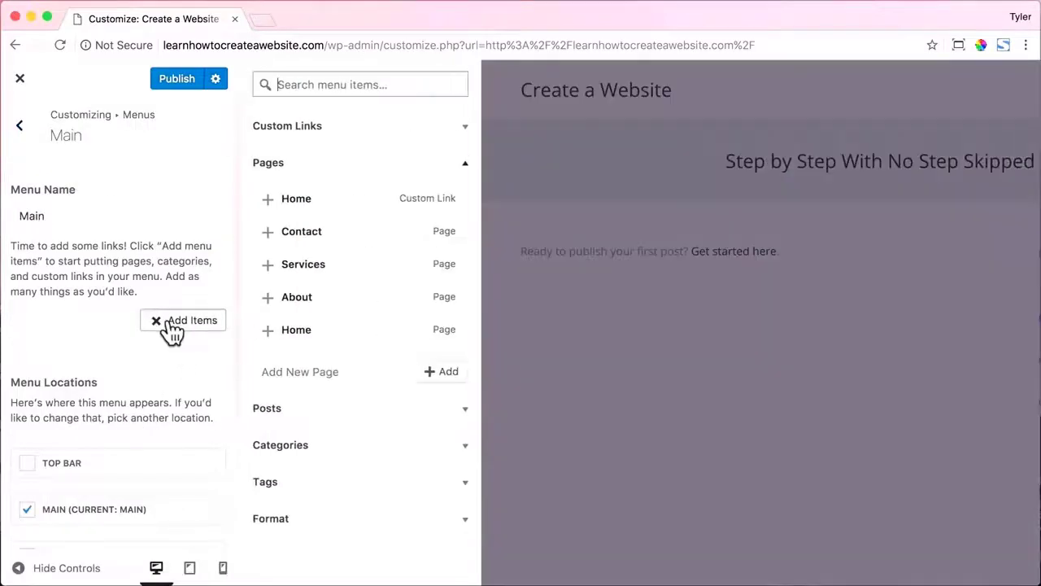
left_click(322, 204)
left_click(169, 257)
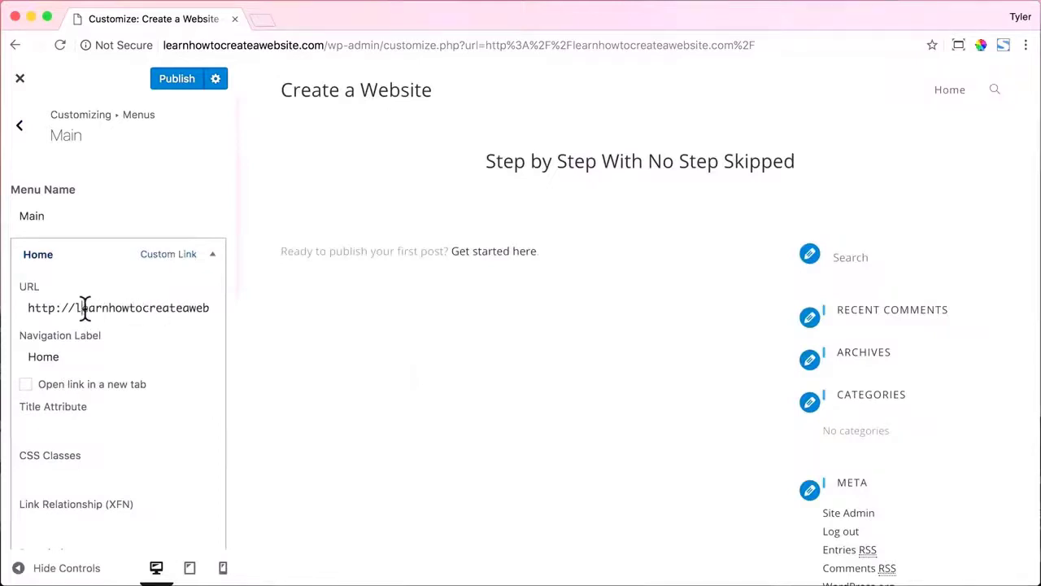
left_click_drag(84, 309, 263, 306)
left_click(173, 309)
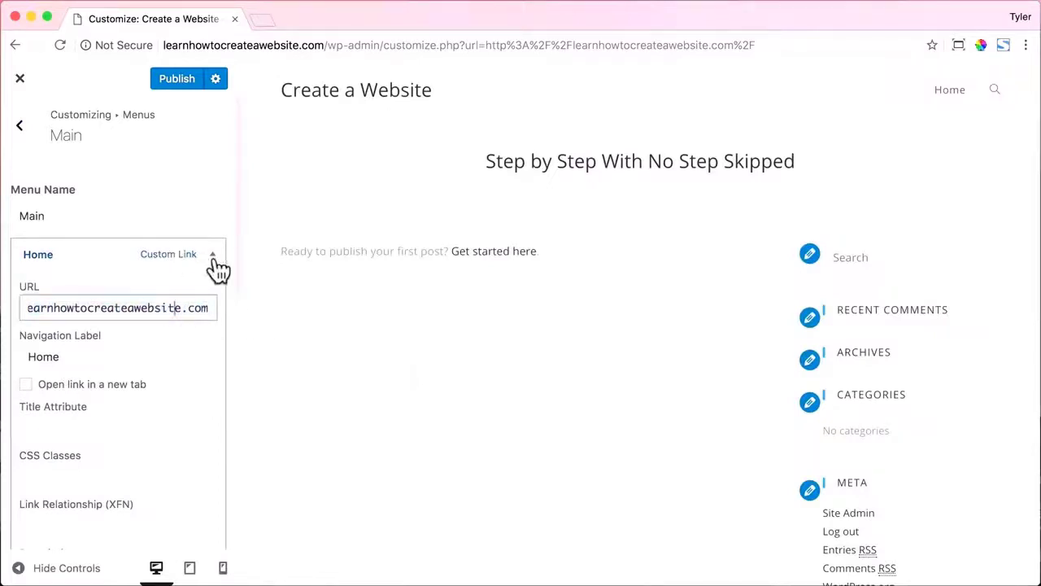
left_click(213, 256)
left_click(192, 295)
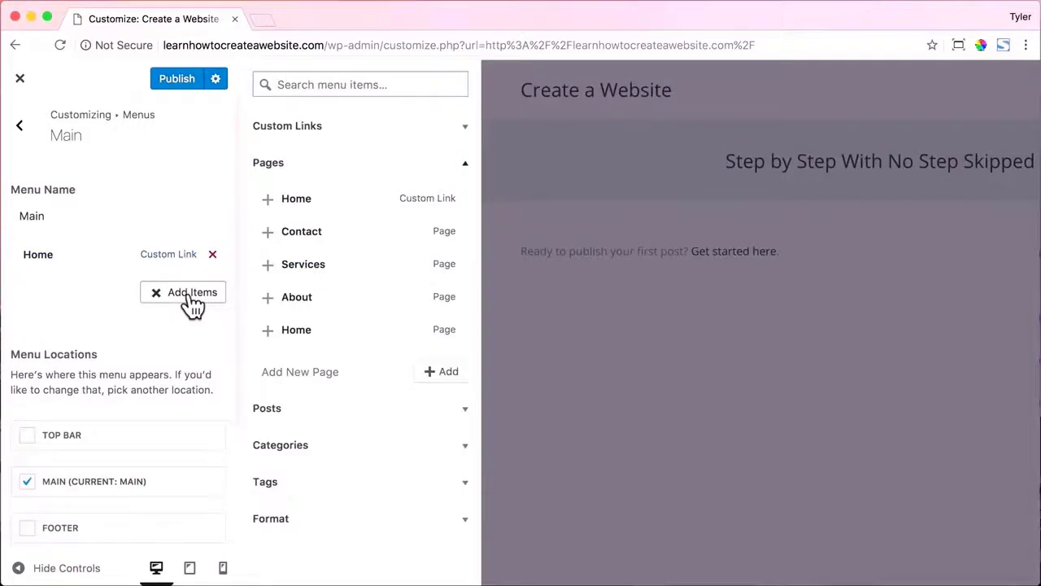
left_click(269, 298)
left_click(269, 267)
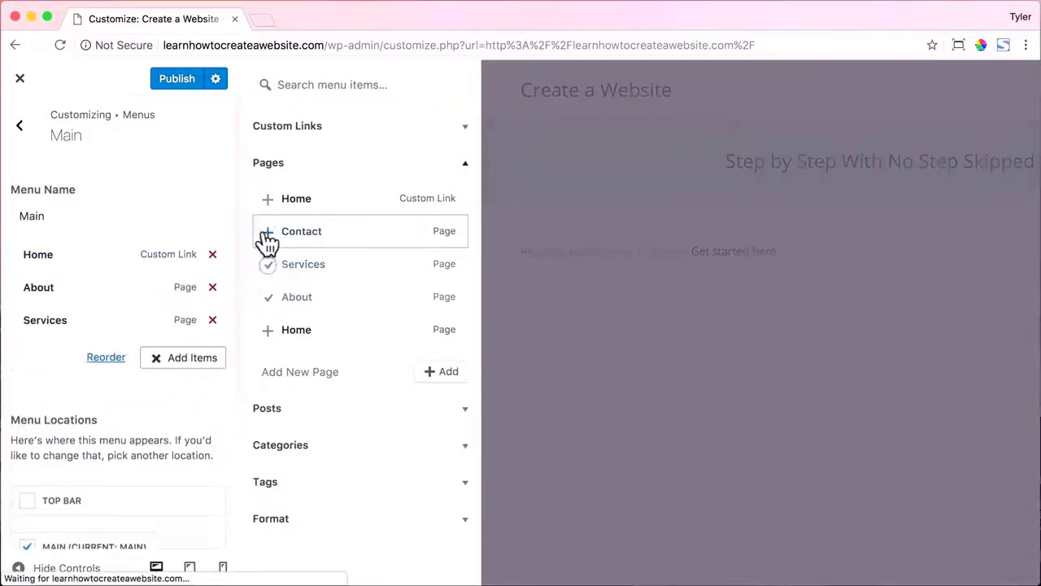
left_click(268, 234)
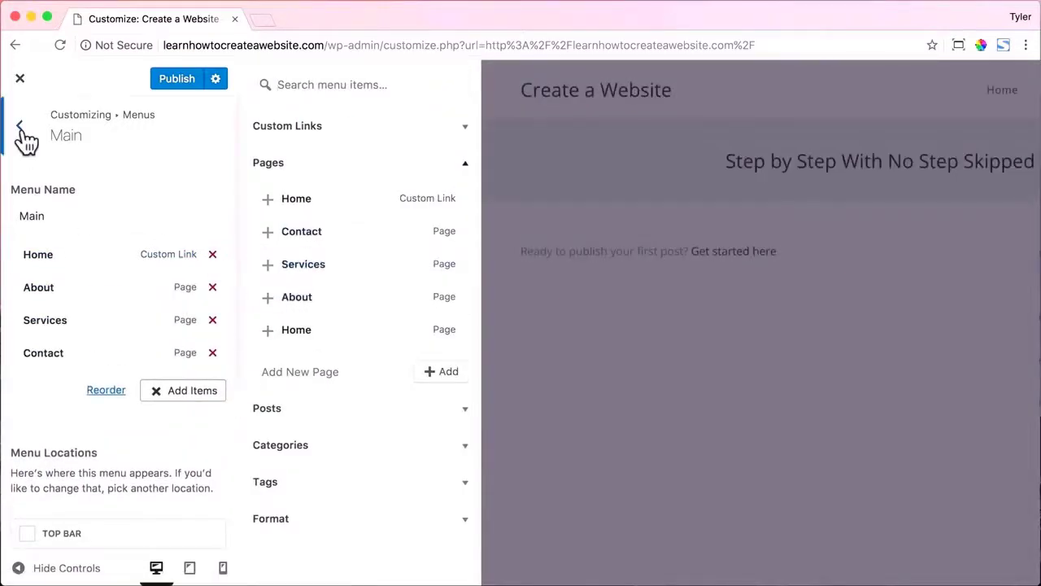
left_click(21, 127)
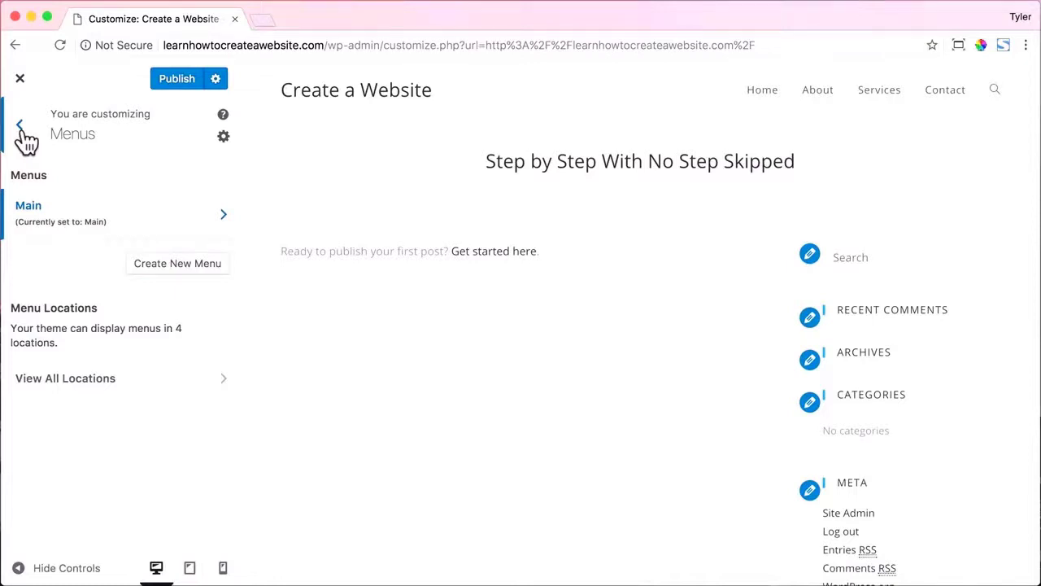
left_click(21, 127)
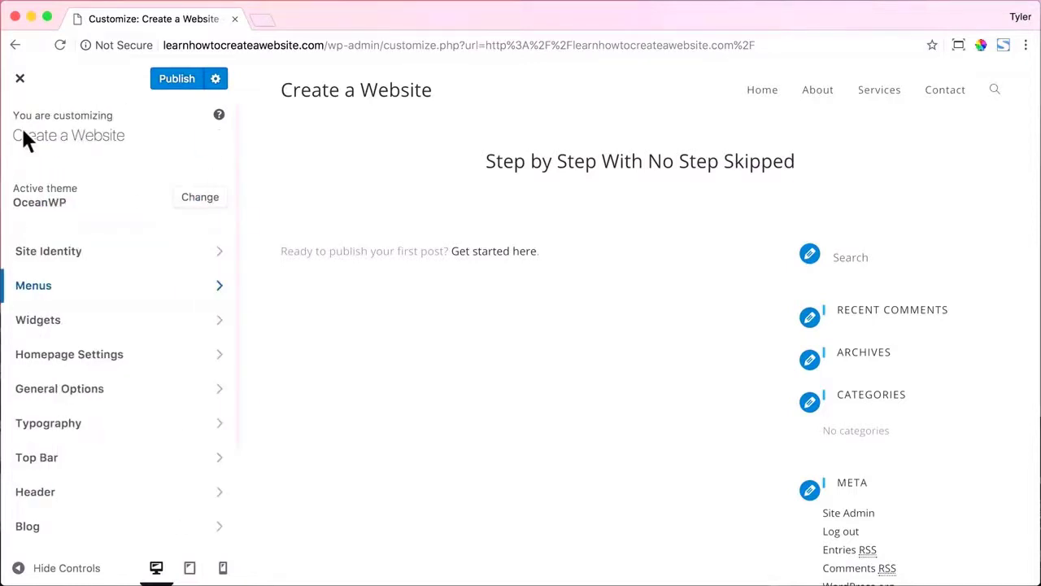
In Header > General, try the Full Screen and Medium styles, then settle on Transparent.
scroll(216, 423, "down", 1)
left_click(218, 450)
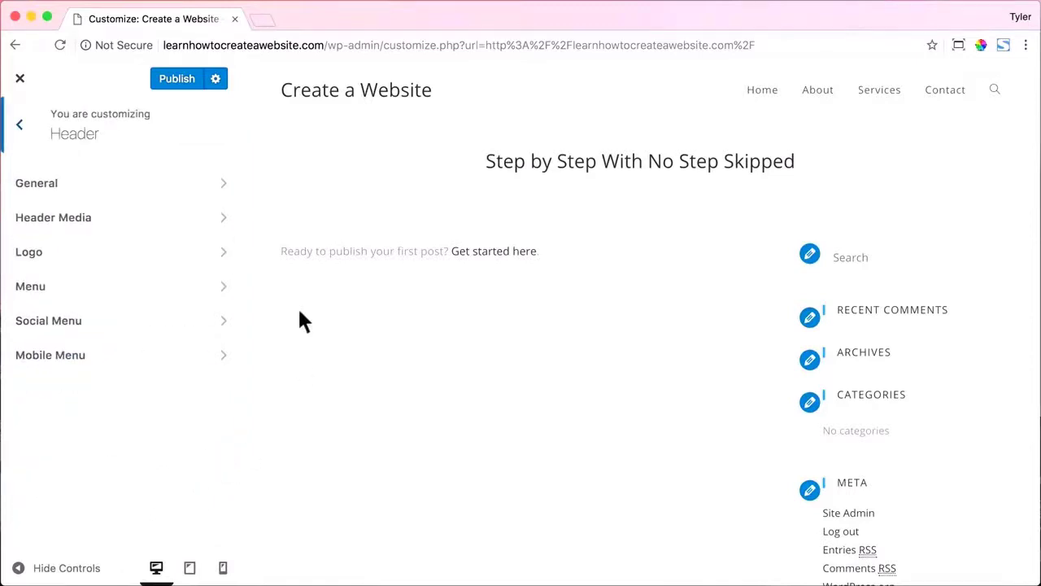
left_click(217, 187)
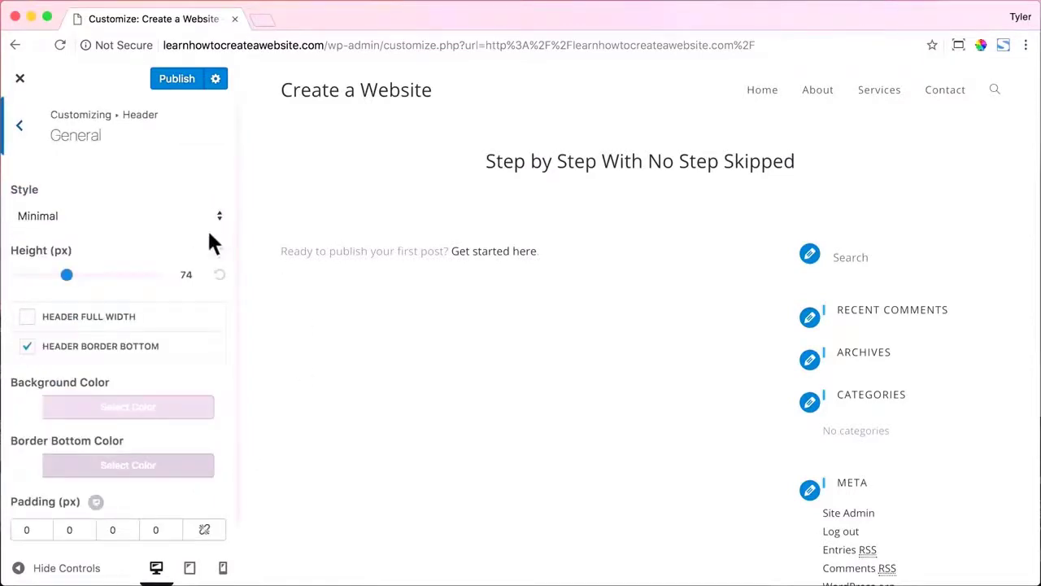
left_click(168, 218)
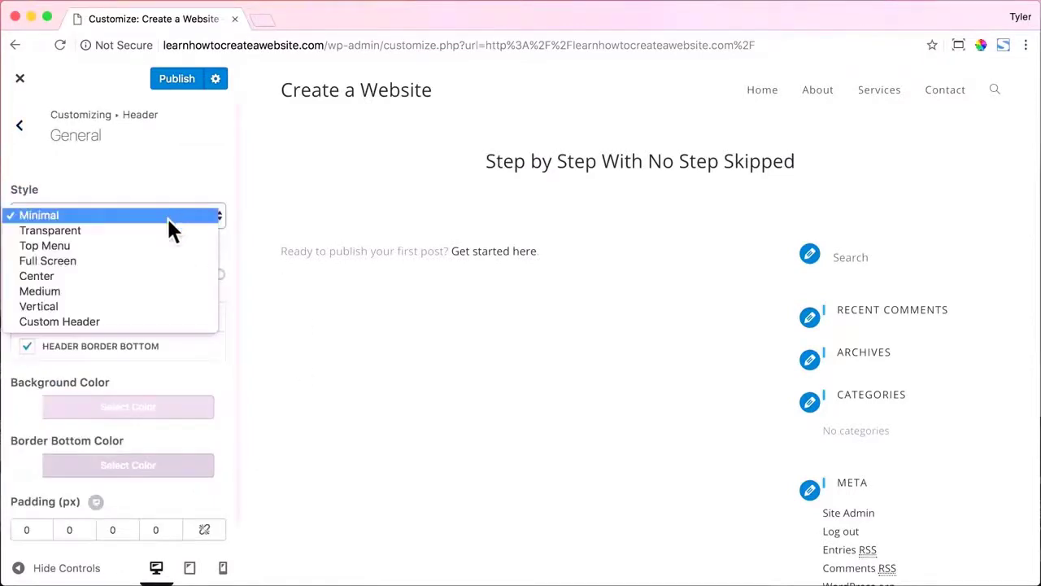
left_click(145, 262)
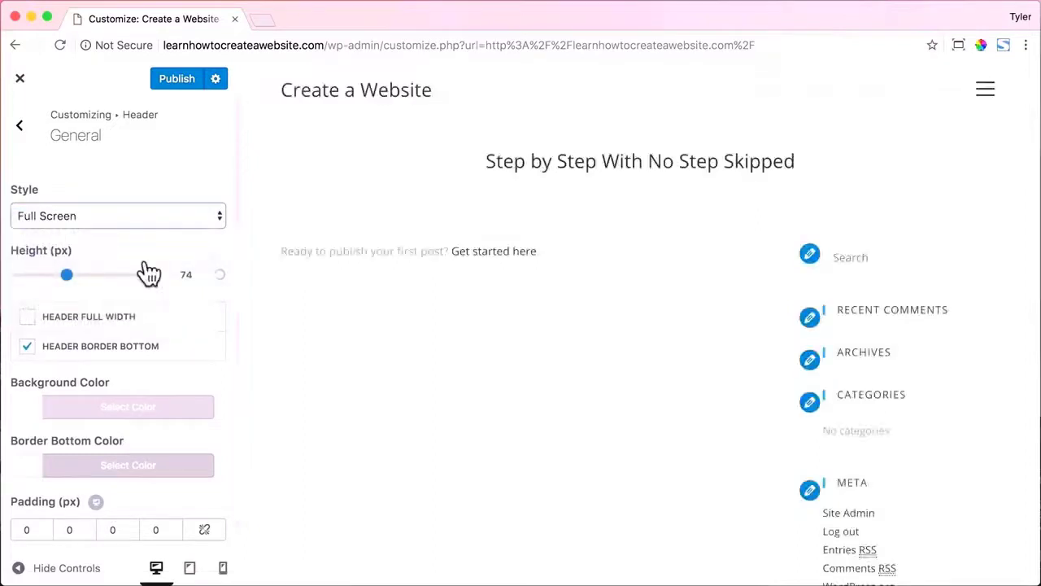
left_click(992, 95)
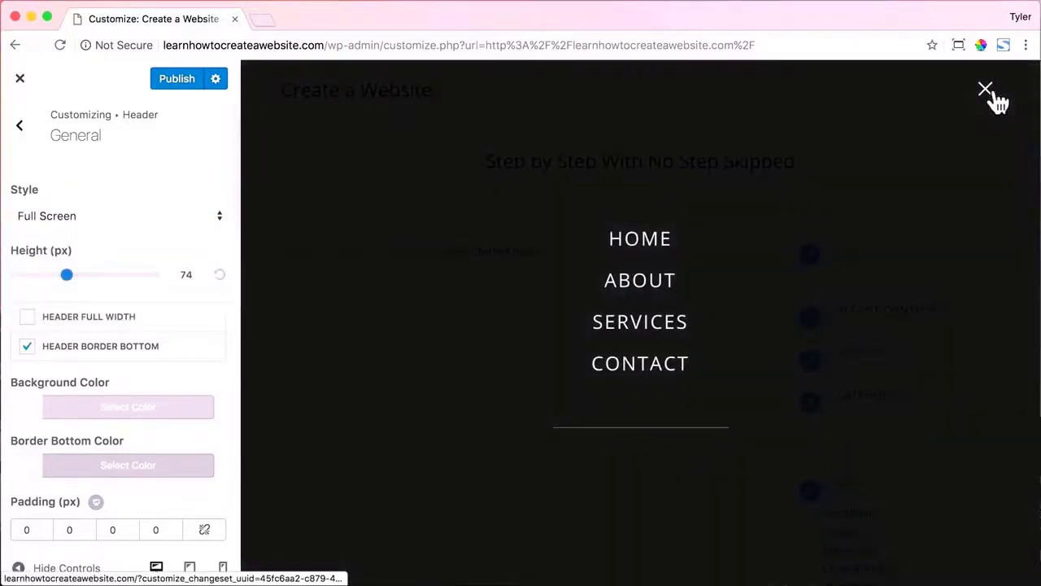
left_click(990, 91)
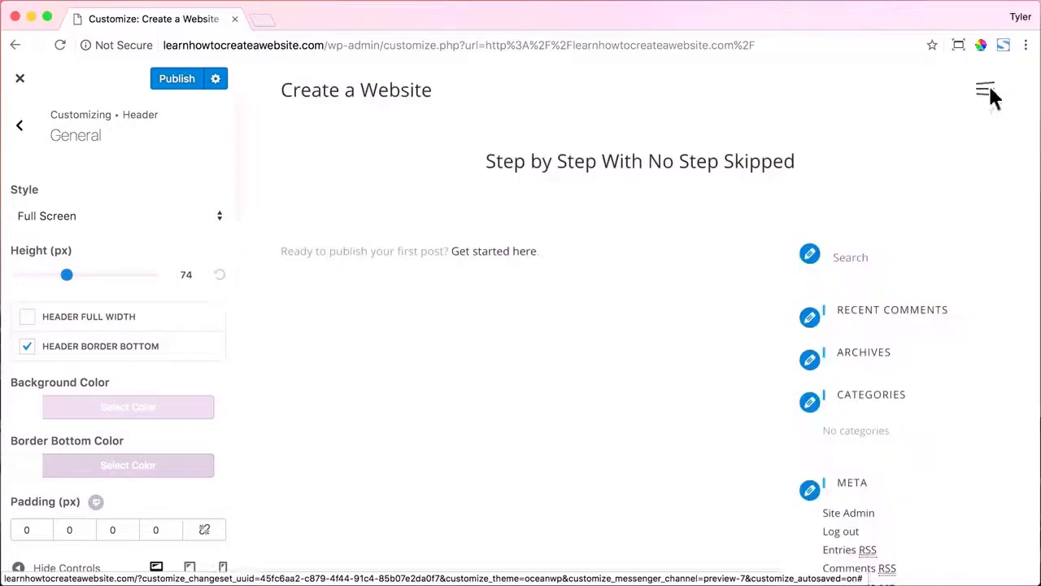
left_click(204, 216)
left_click(170, 246)
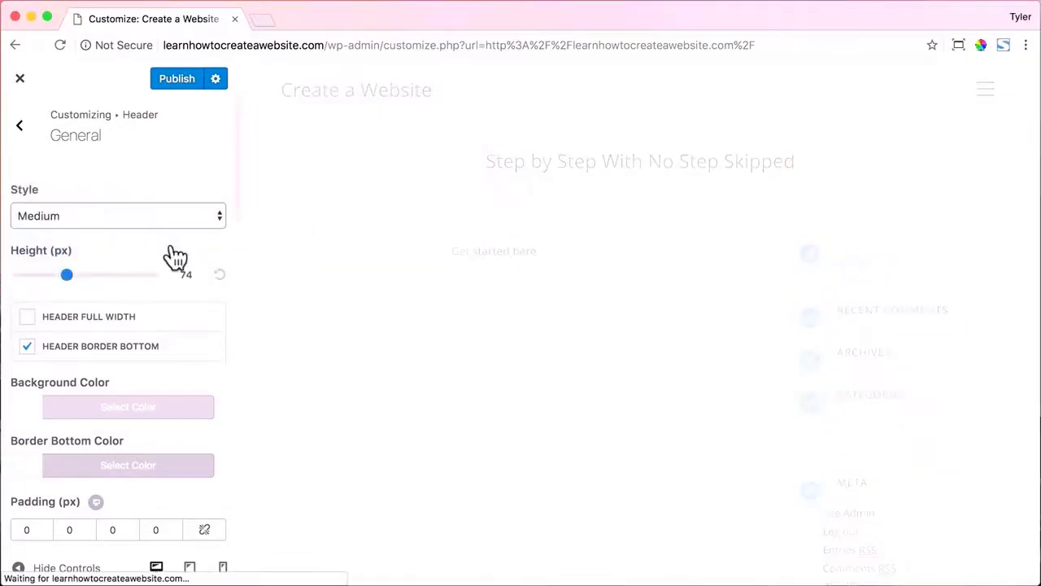
left_click(154, 215)
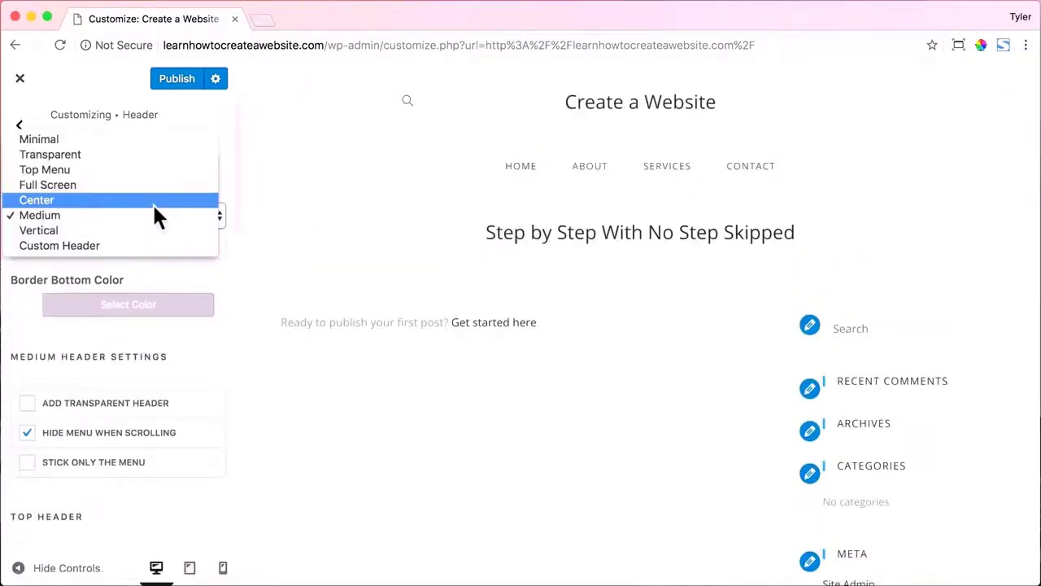
left_click(133, 153)
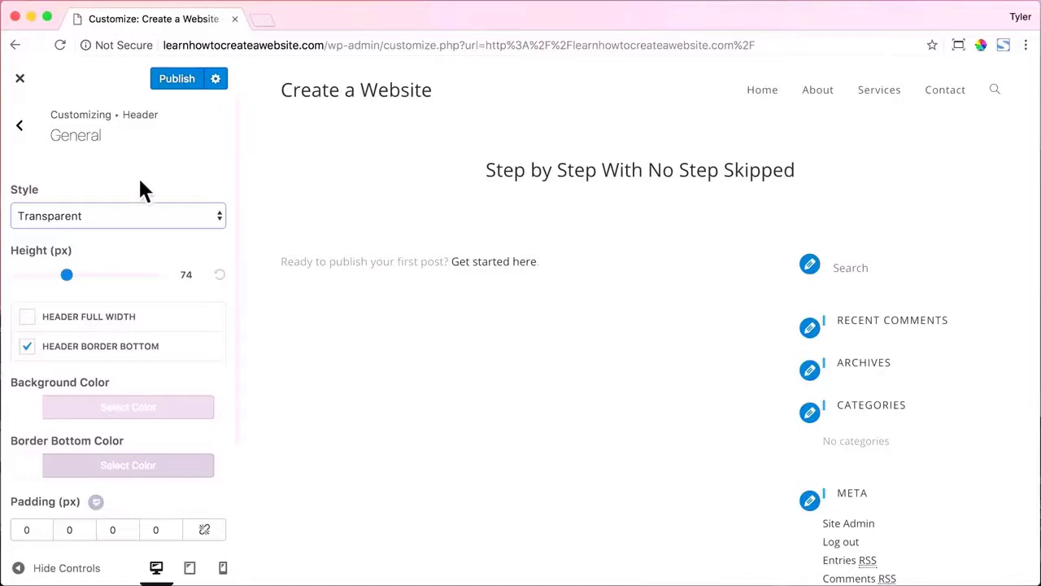
Remove the header border, increase header height, and set the header background to near-black #212121.
left_click(27, 349)
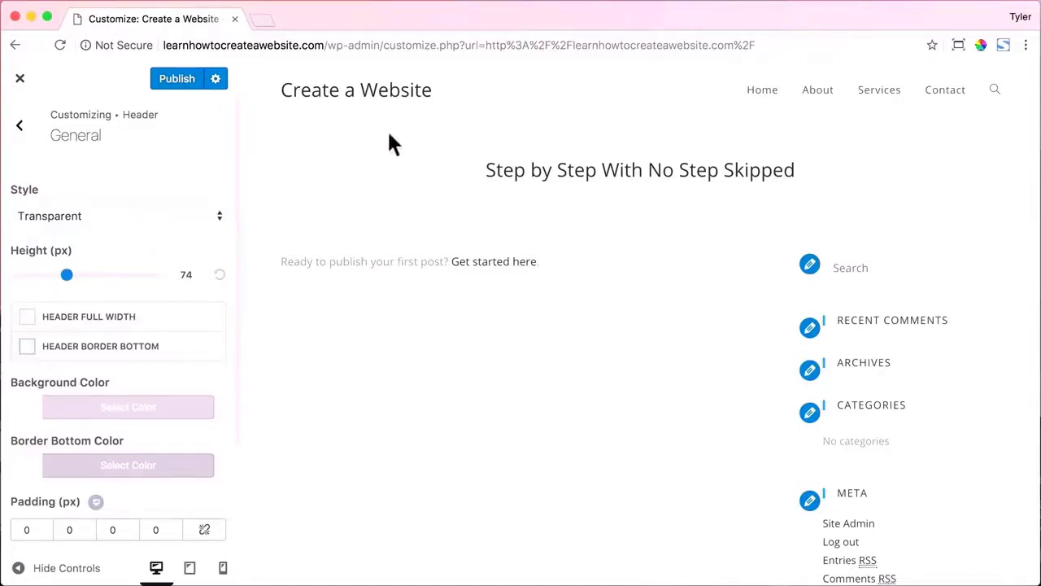
mouse_move(69, 281)
left_mouse_down()
mouse_move(137, 282)
mouse_move(25, 276)
mouse_move(72, 277)
left_mouse_up()
scroll(94, 309, "down", 1)
left_click(113, 378)
left_click_drag(49, 488, 21, 532)
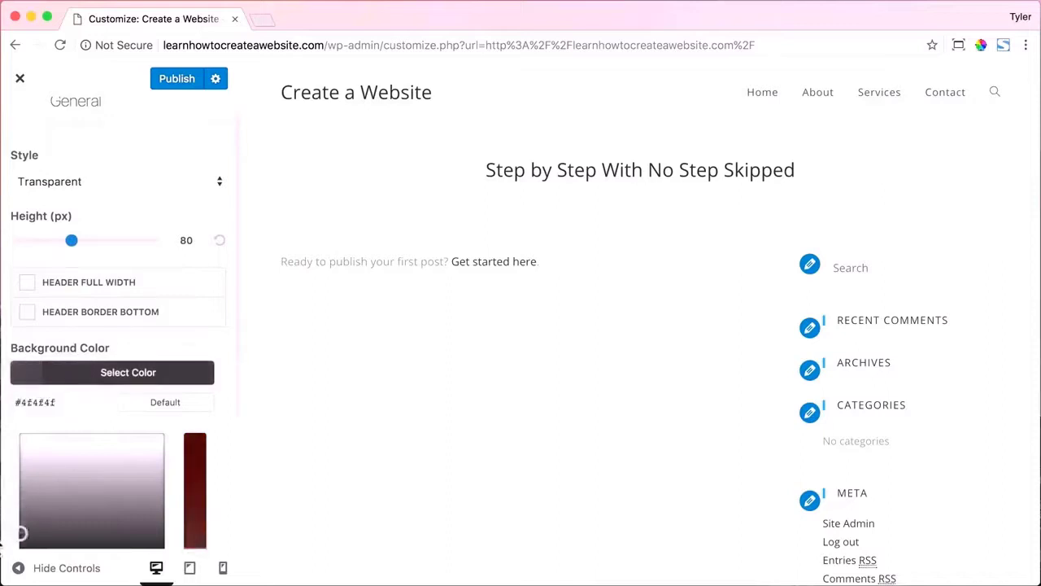
scroll(21, 520, "down", 2)
left_click_drag(21, 452, 8, 476)
left_click(75, 322)
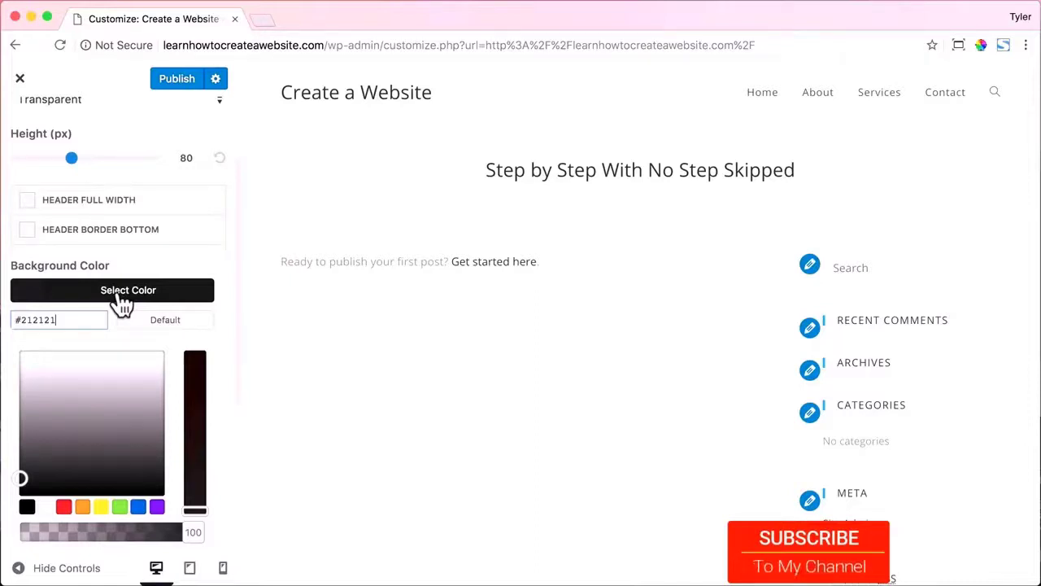
left_click(122, 301)
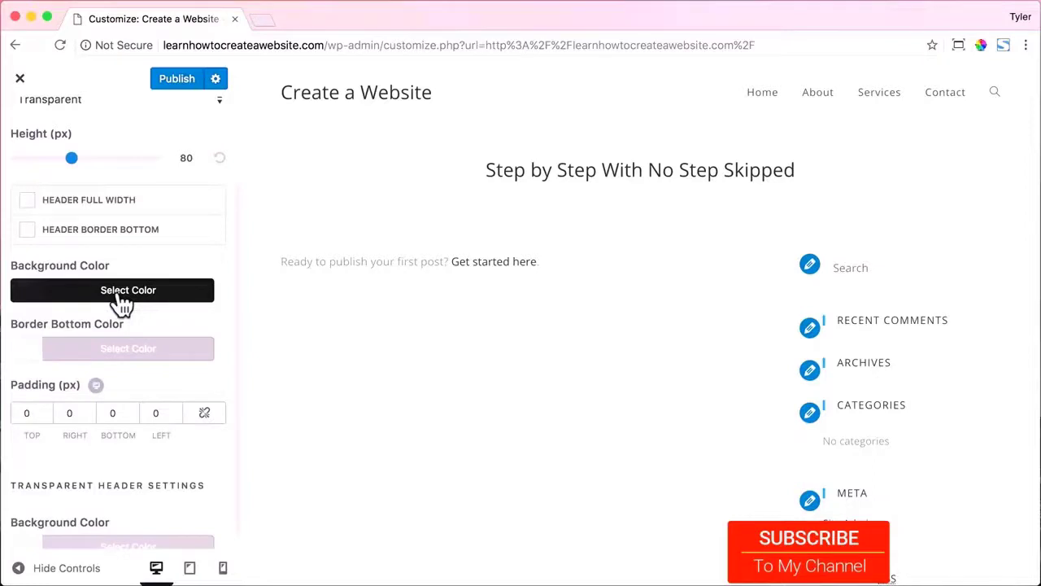
Set the transparent header background to near-black rgba(10,10,10) at about 23 opacity.
scroll(121, 303, "down", 1)
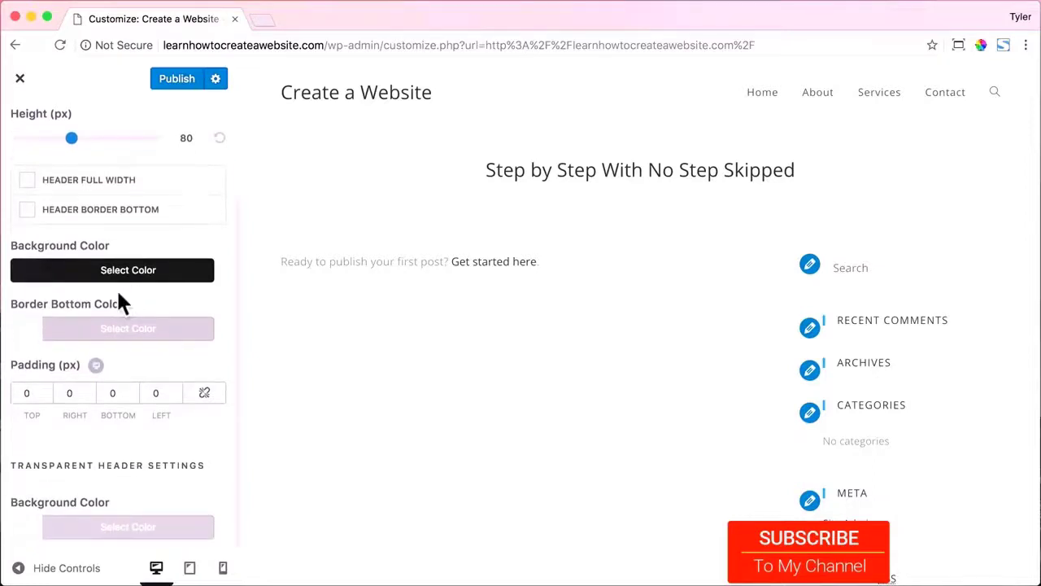
left_click(74, 529)
scroll(75, 533, "down", 1)
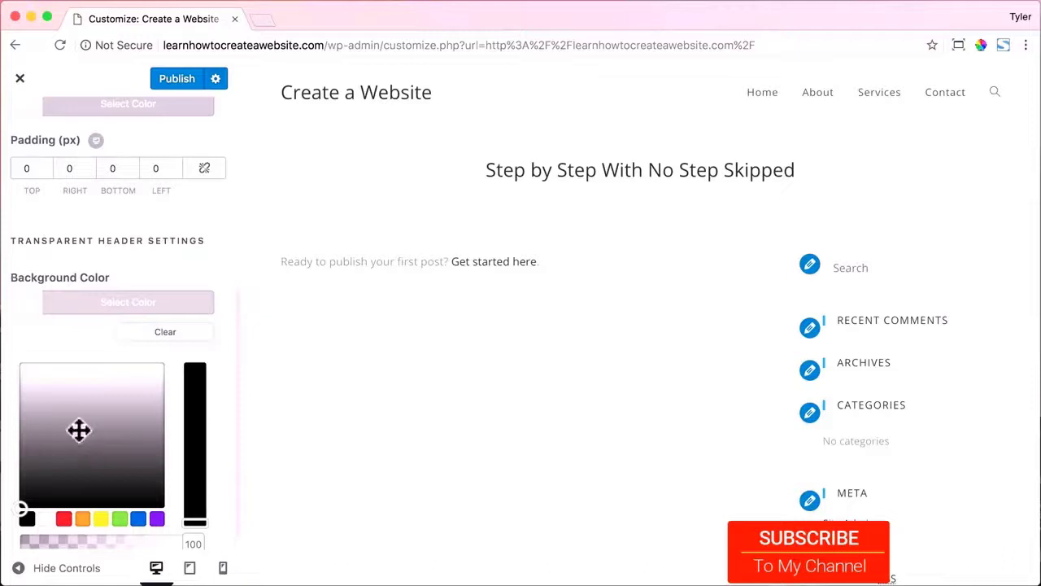
left_click_drag(78, 431, 20, 501)
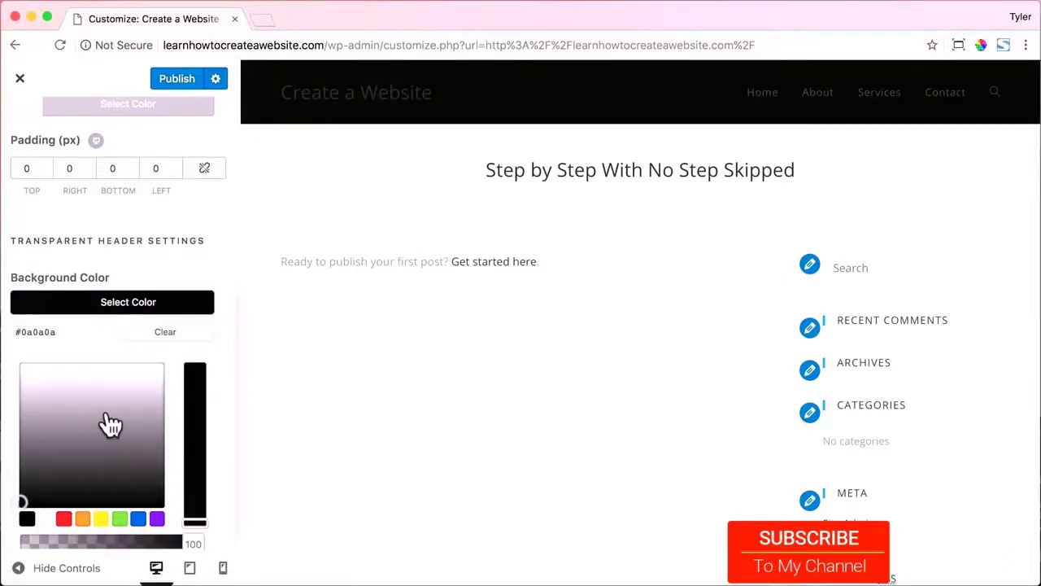
scroll(106, 420, "down", 1)
left_click_drag(179, 520, 64, 527)
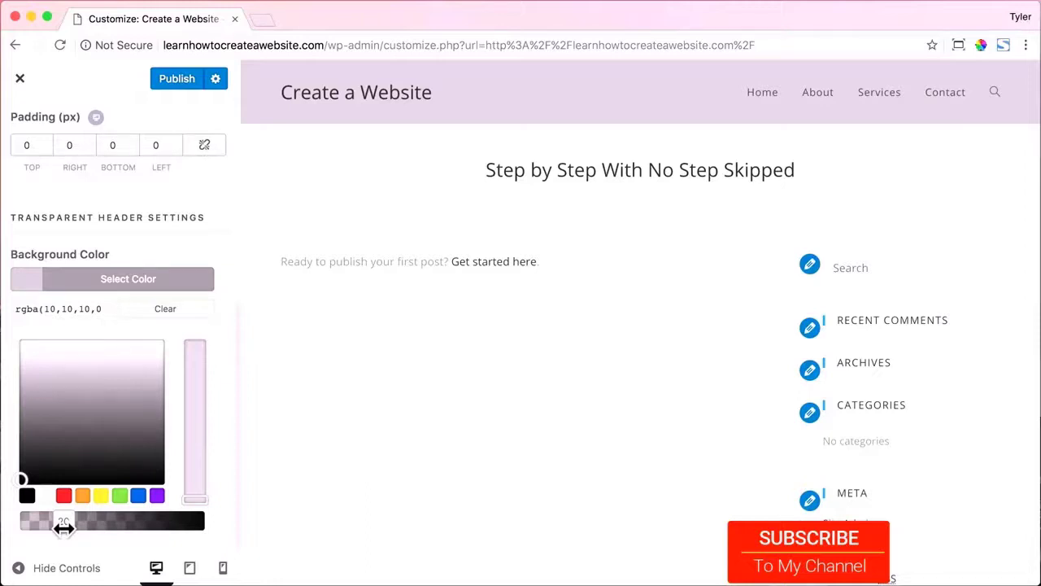
left_click_drag(64, 527, 69, 528)
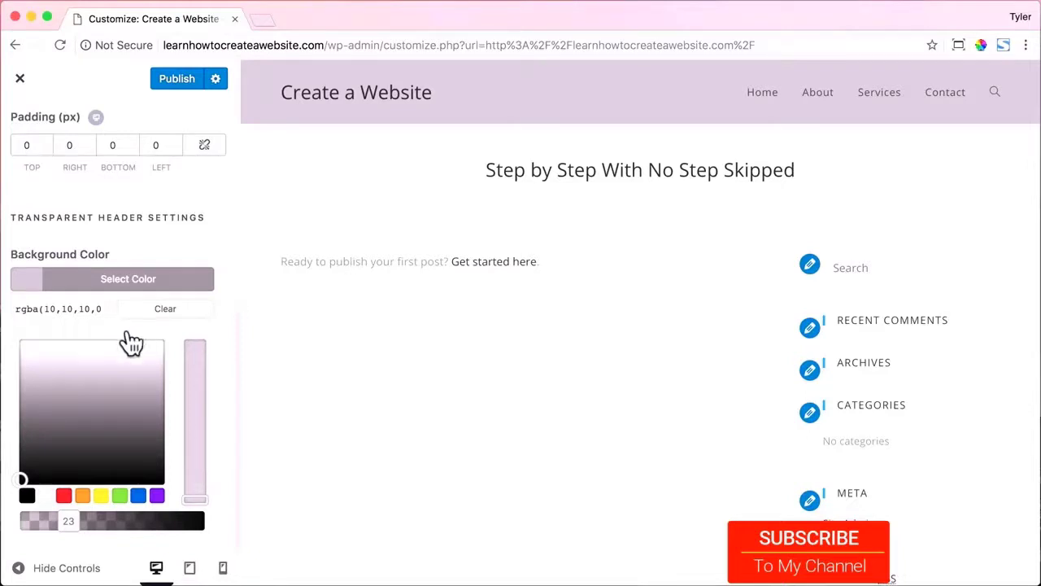
scroll(167, 289, "up", 3)
scroll(167, 280, "up", 5)
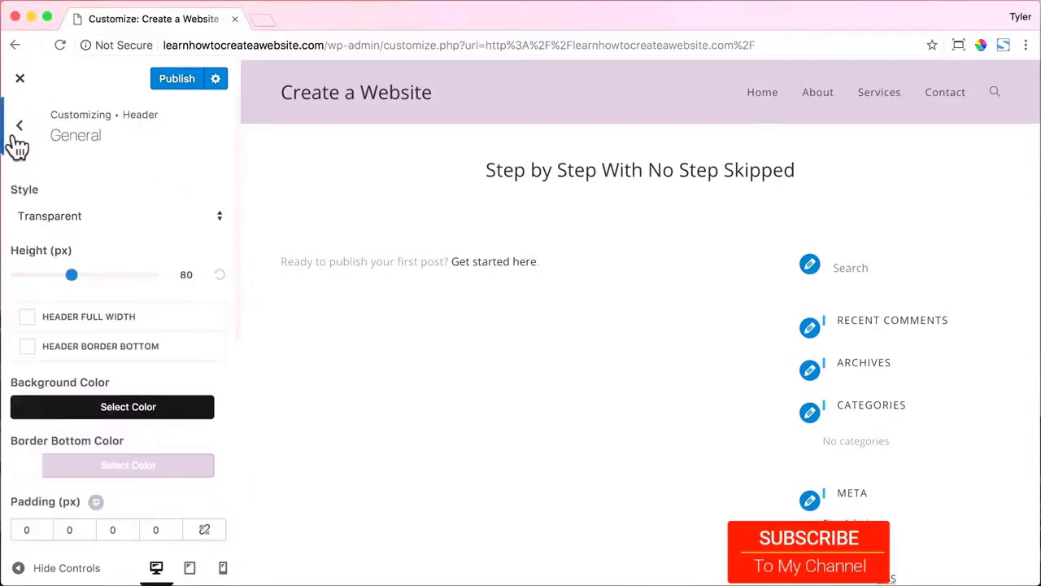
In Header > Menu, set the menu link colour to white #ffffff.
left_click(18, 143)
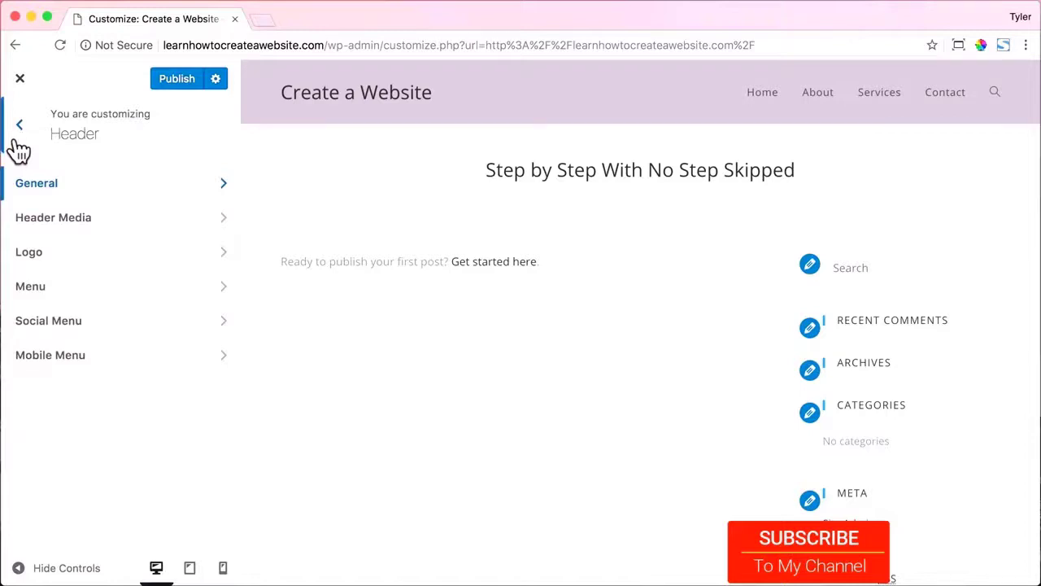
left_click(214, 301)
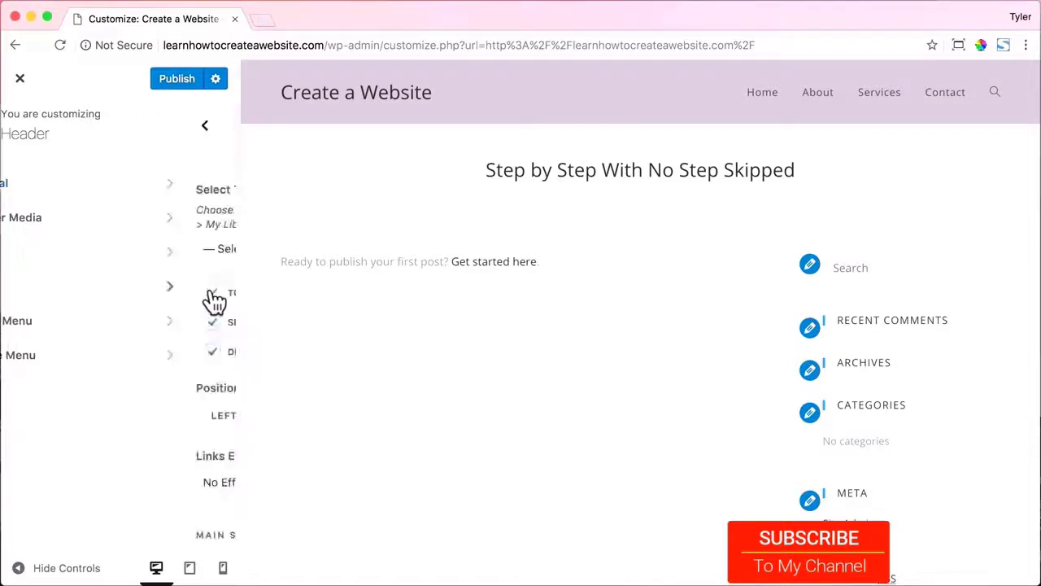
scroll(211, 291, "down", 5)
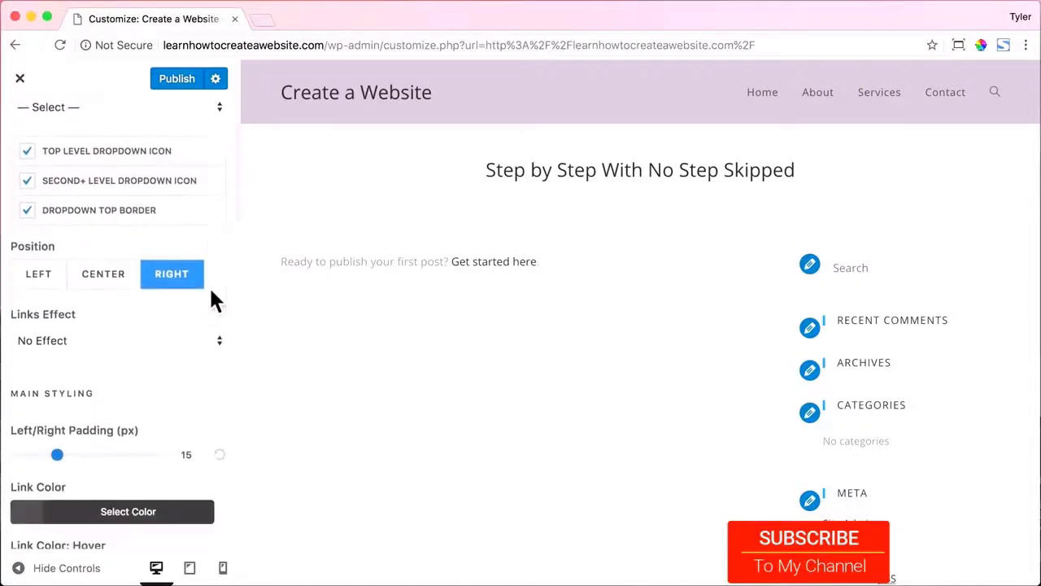
scroll(211, 298, "down", 3)
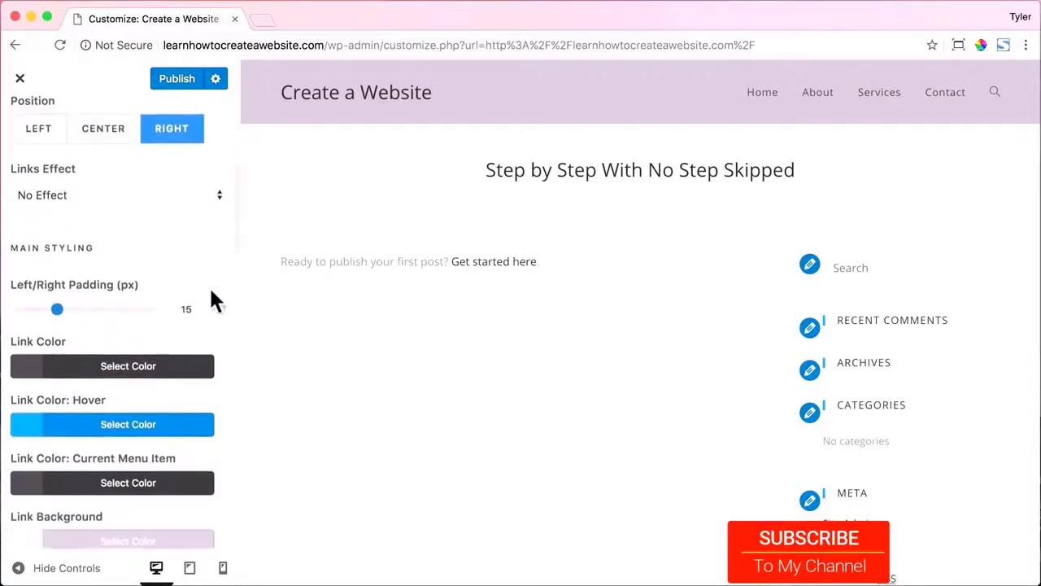
left_click(102, 360)
left_click_drag(85, 460, 7, 409)
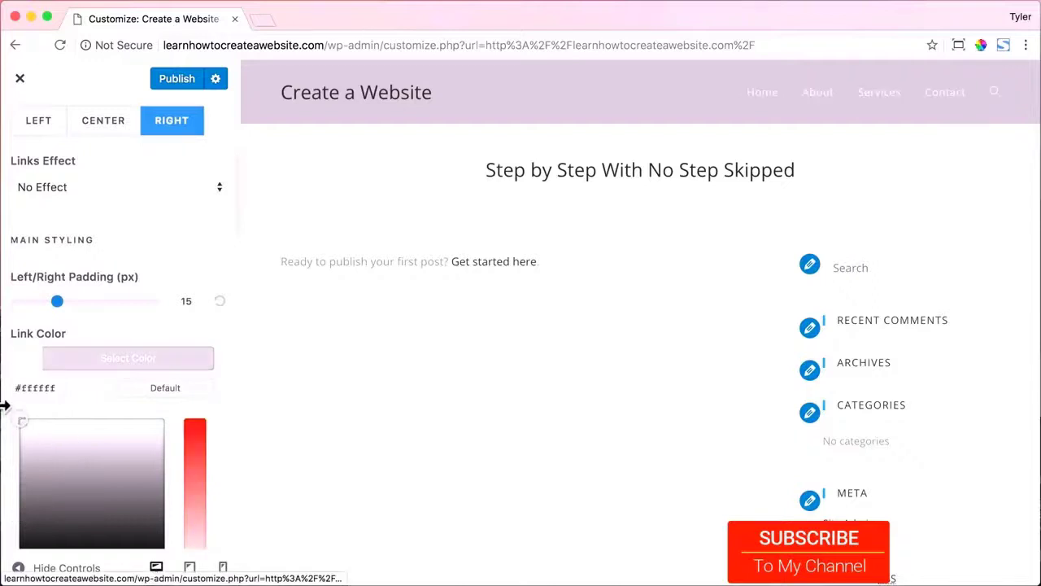
left_click(156, 361)
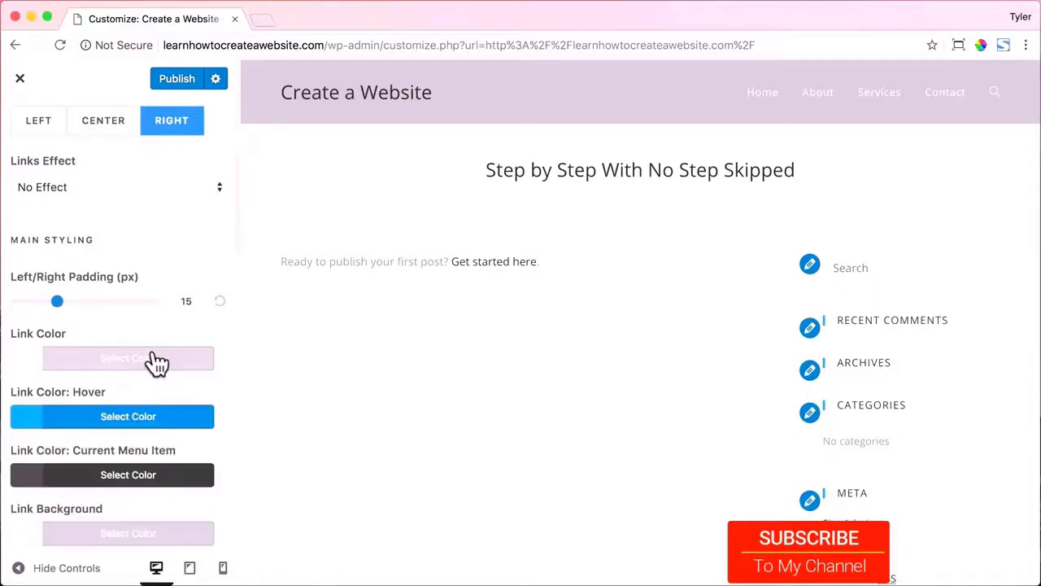
Set the menu link hover colour to pale yellow #fff8c1.
scroll(158, 358, "down", 2)
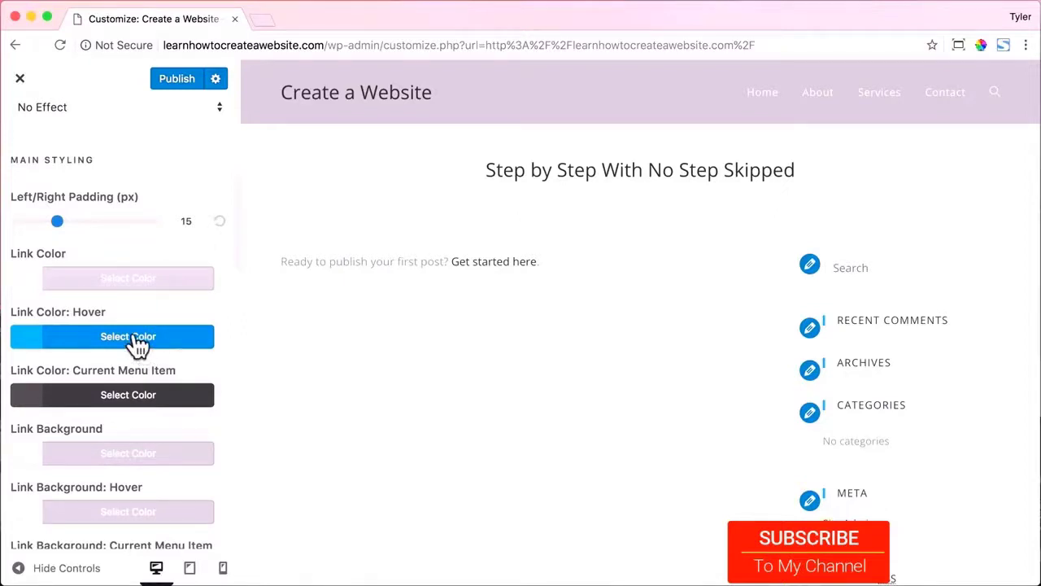
left_click(134, 345)
left_click_drag(123, 421, 42, 396)
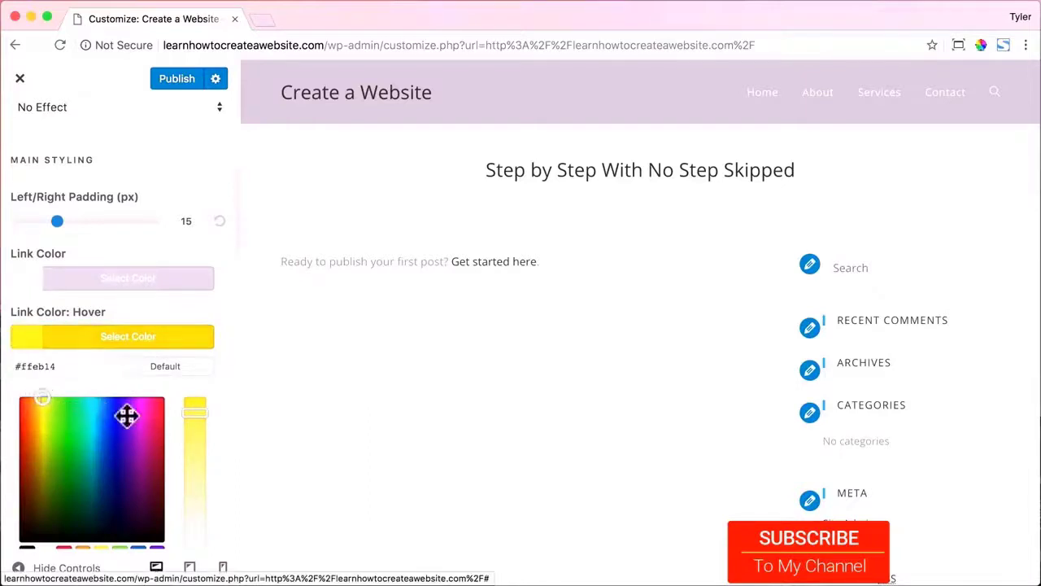
left_click_drag(191, 415, 195, 527)
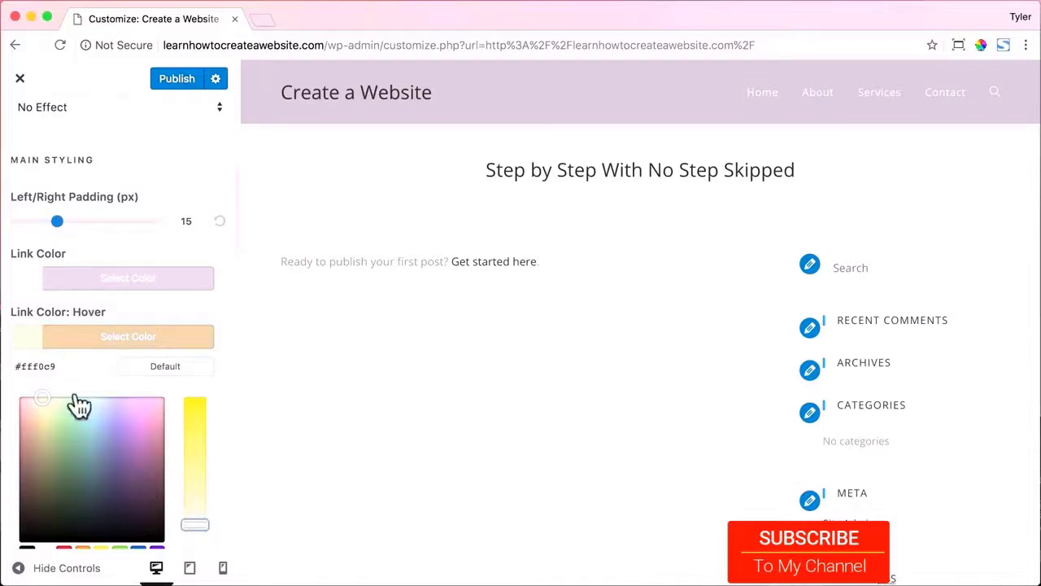
left_click(40, 366)
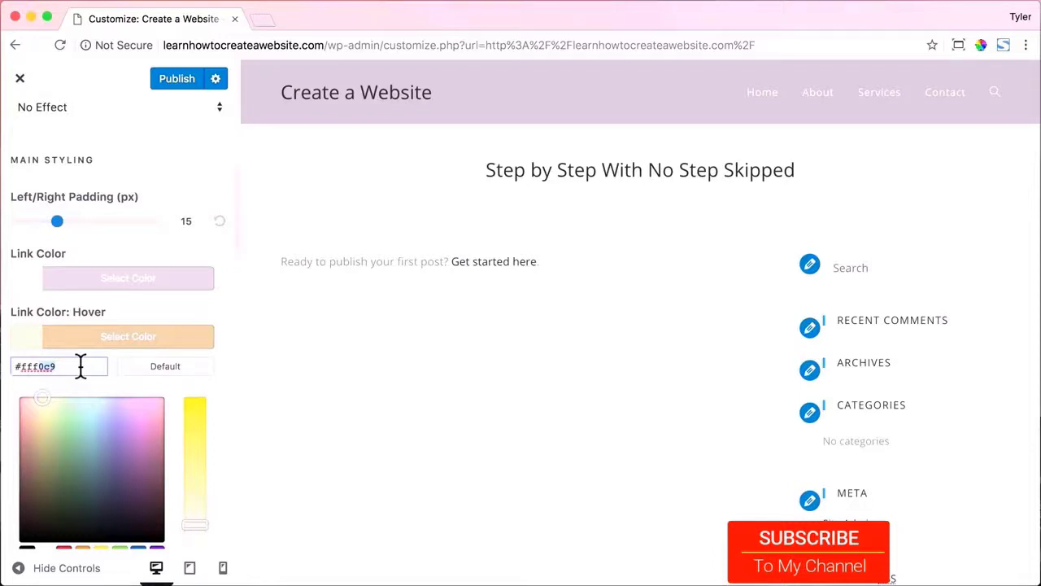
type("8c1")
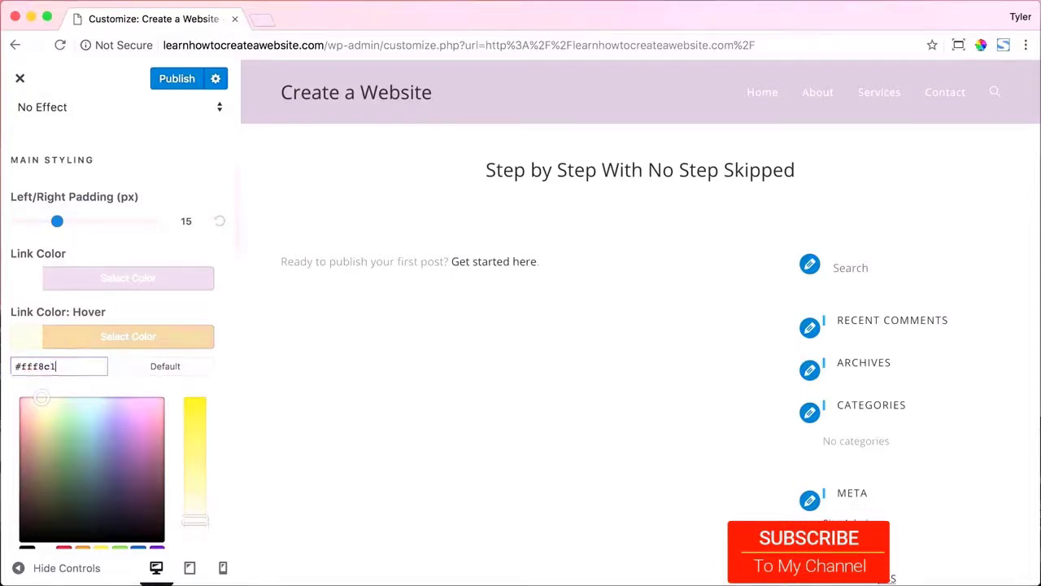
left_click(153, 348)
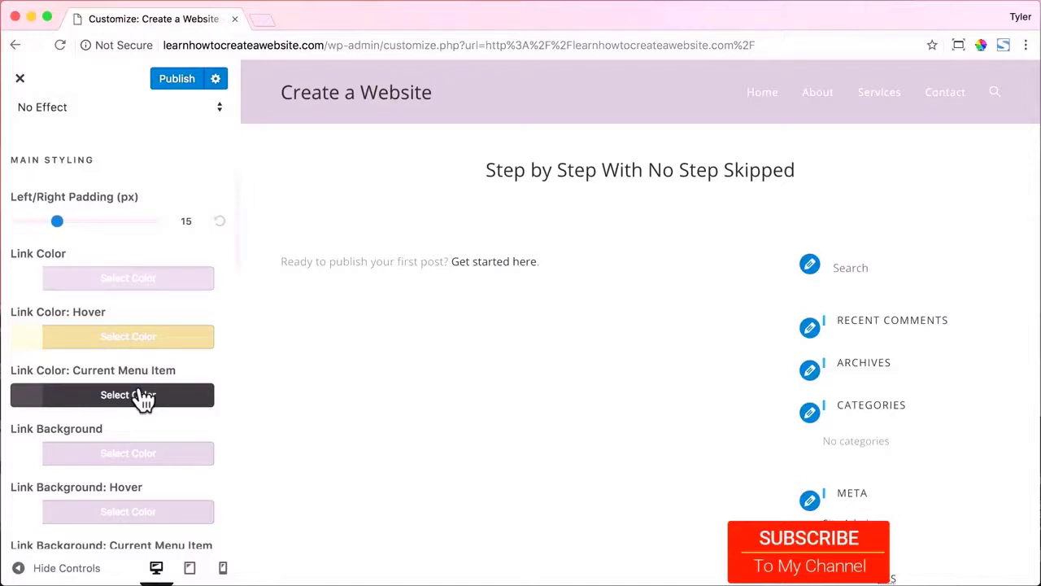
Make the current menu item colour white and set Search Icon Style to Disabled.
left_click(143, 399)
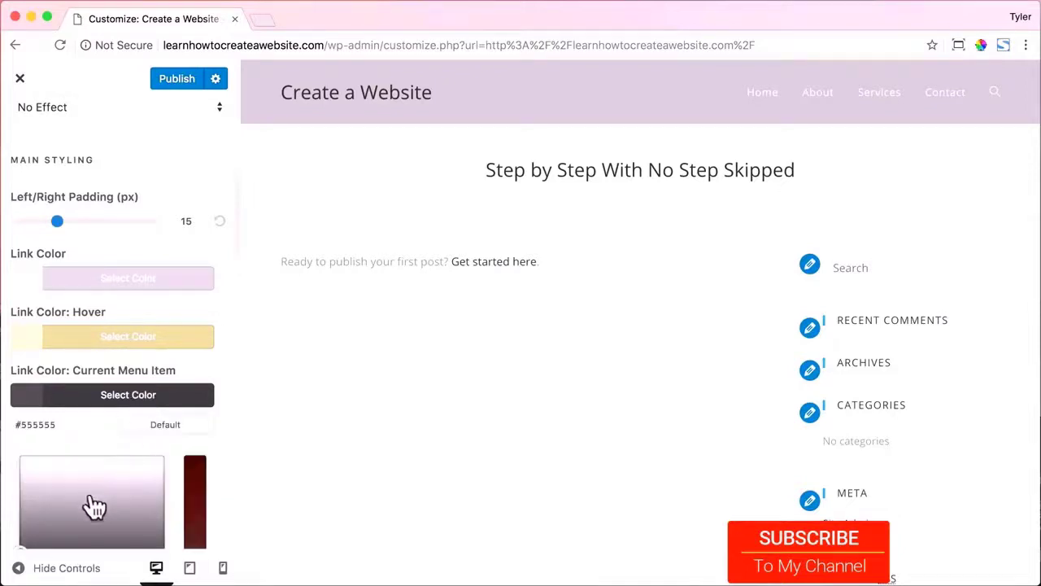
left_click_drag(86, 504, 14, 460)
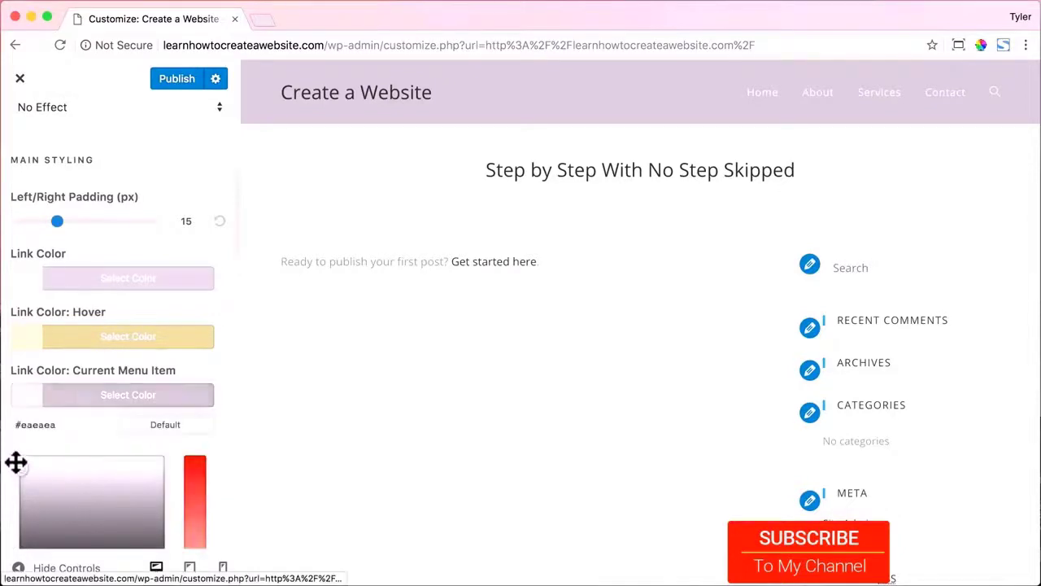
left_click(133, 398)
scroll(174, 406, "down", 3)
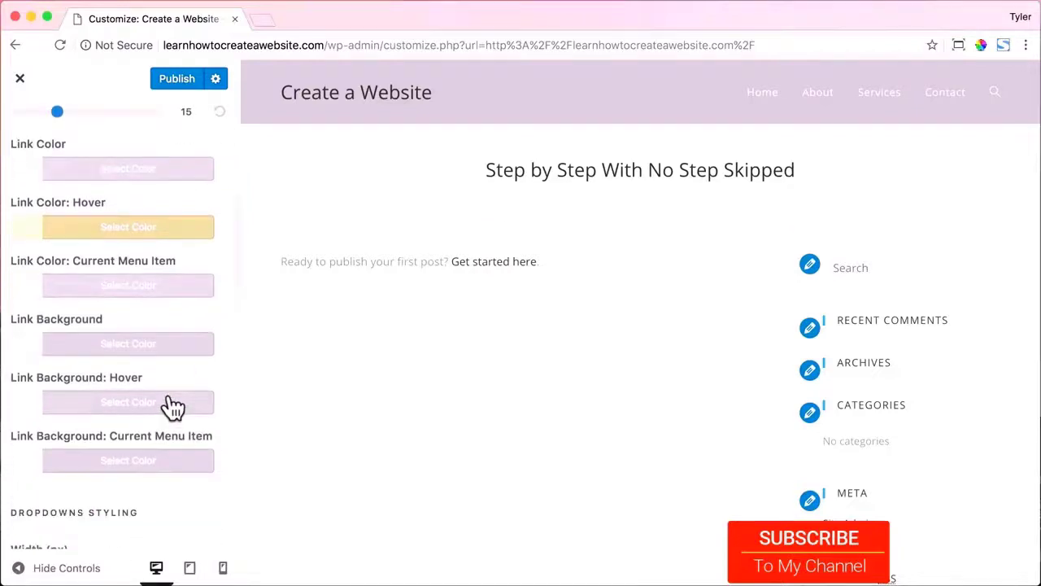
scroll(171, 407, "down", 20)
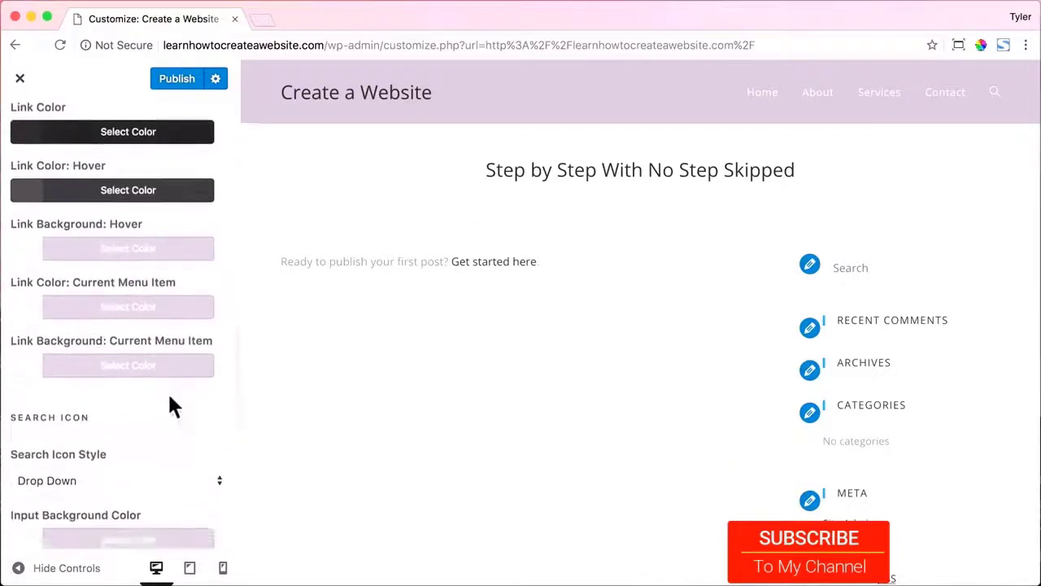
left_click(204, 310)
left_click(191, 297)
scroll(174, 333, "up", 10)
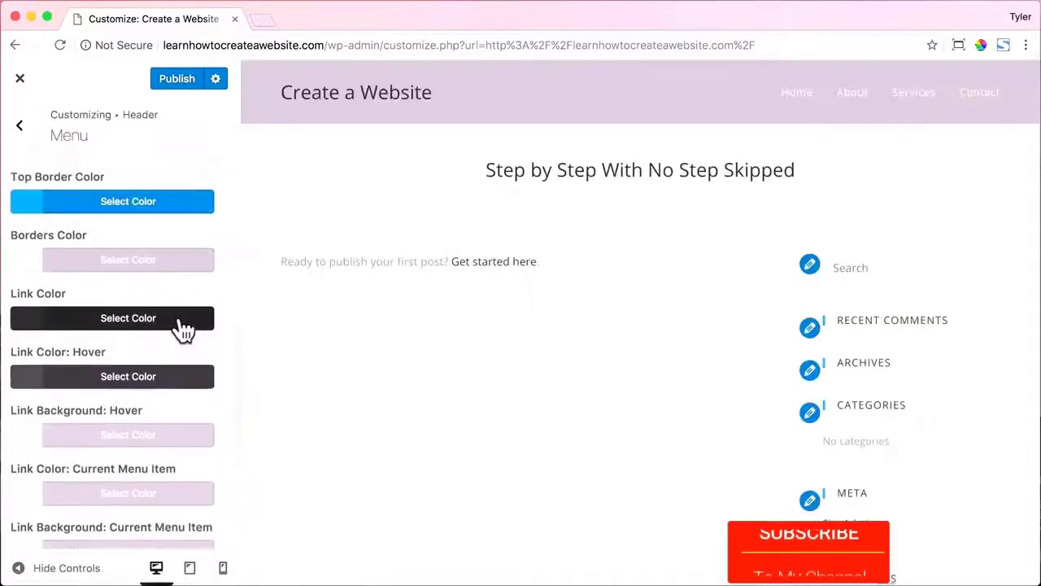
scroll(181, 329, "up", 8)
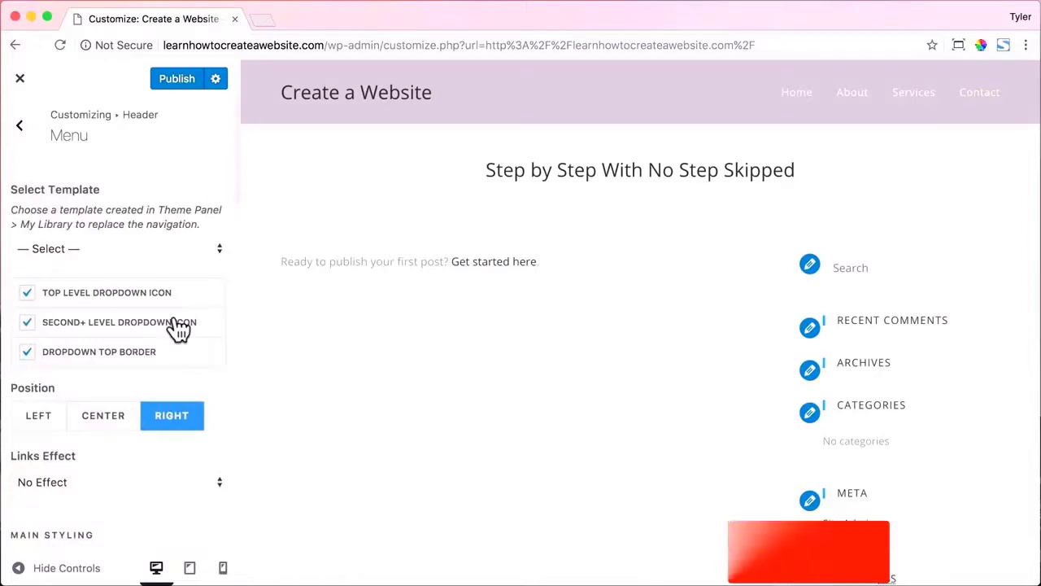
left_click(23, 128)
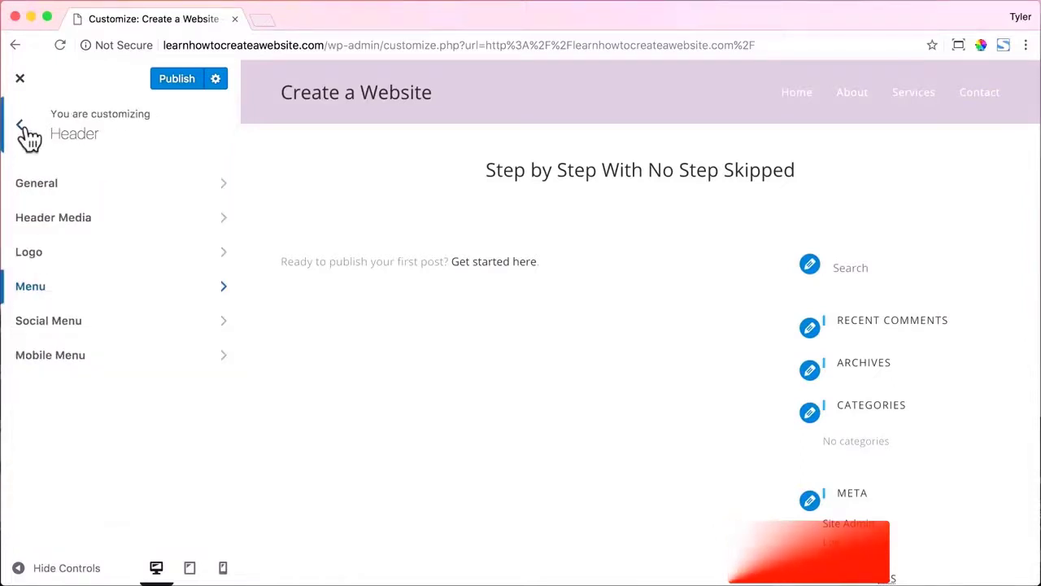
Open the Typography > Logo settings from the main Customizer list.
left_click(24, 127)
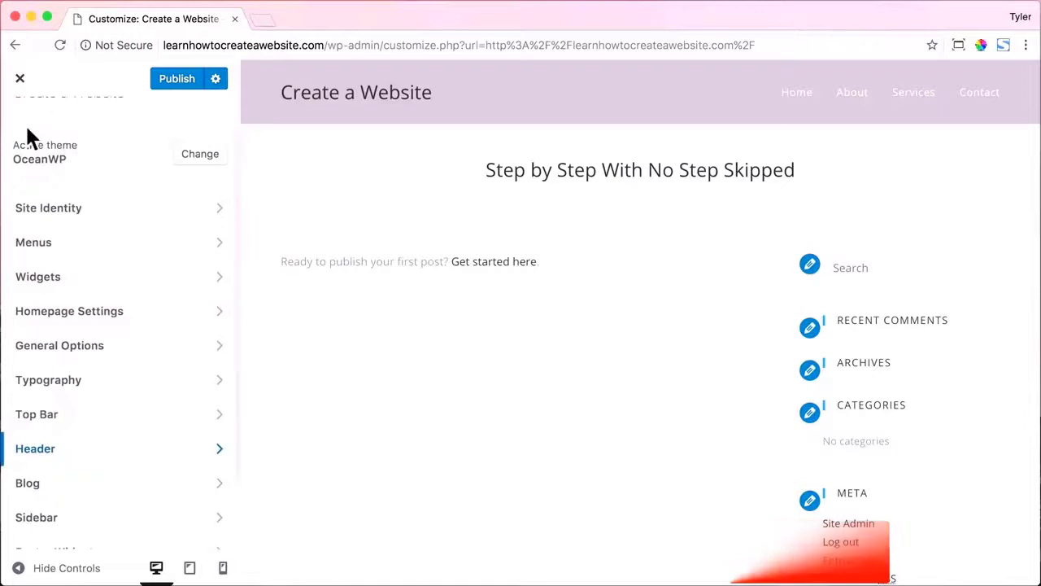
left_click(216, 385)
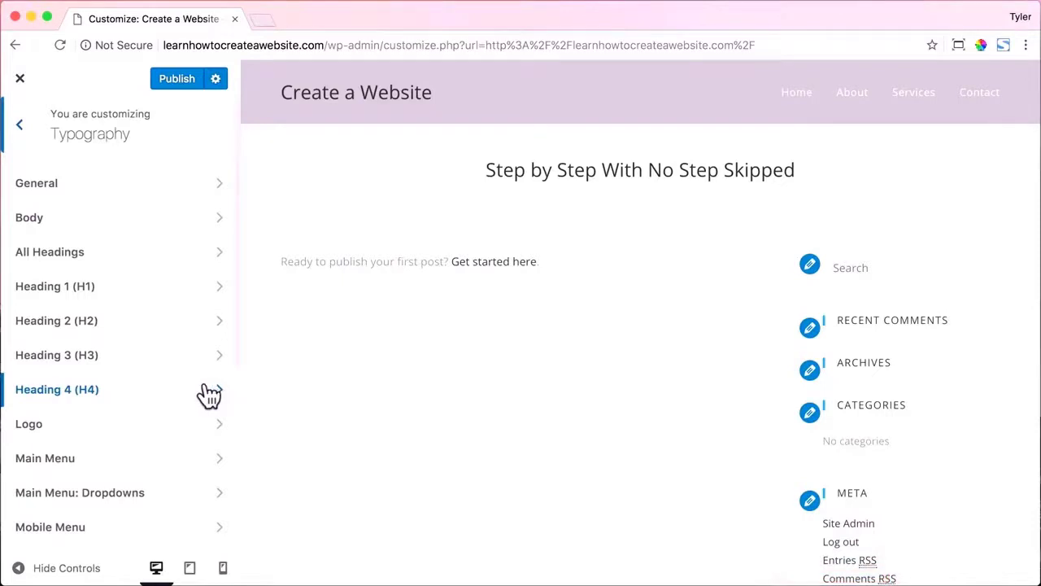
left_click(197, 435)
scroll(188, 349, "down", 2)
scroll(176, 360, "up", 2)
scroll(66, 391, "down", 2)
mouse_move(52, 402)
left_mouse_down()
mouse_move(69, 404)
mouse_move(44, 403)
left_mouse_up()
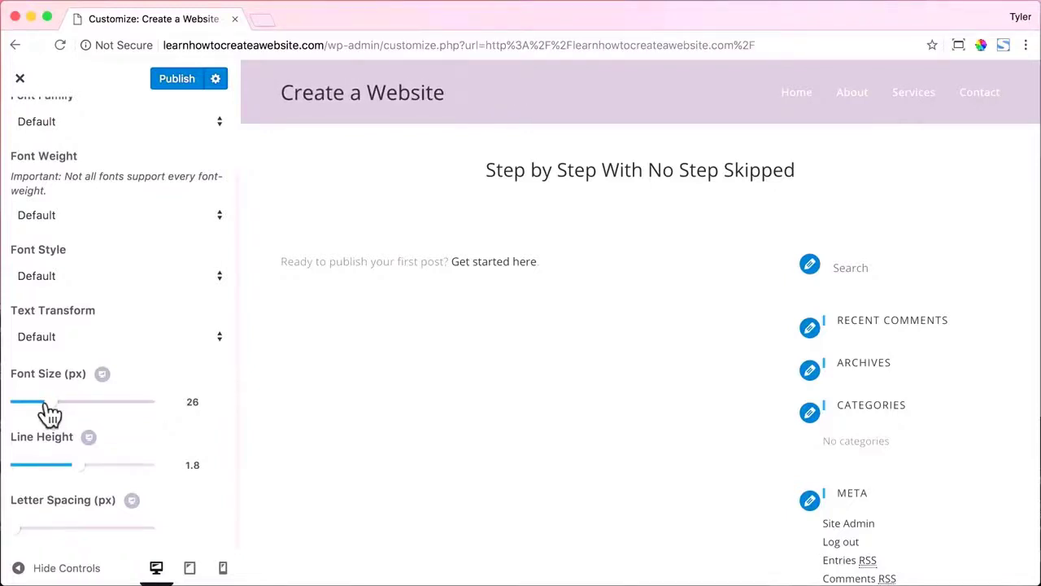
scroll(81, 391, "up", 2)
Set the logo Font Family to Permanent Marker.
left_click(145, 218)
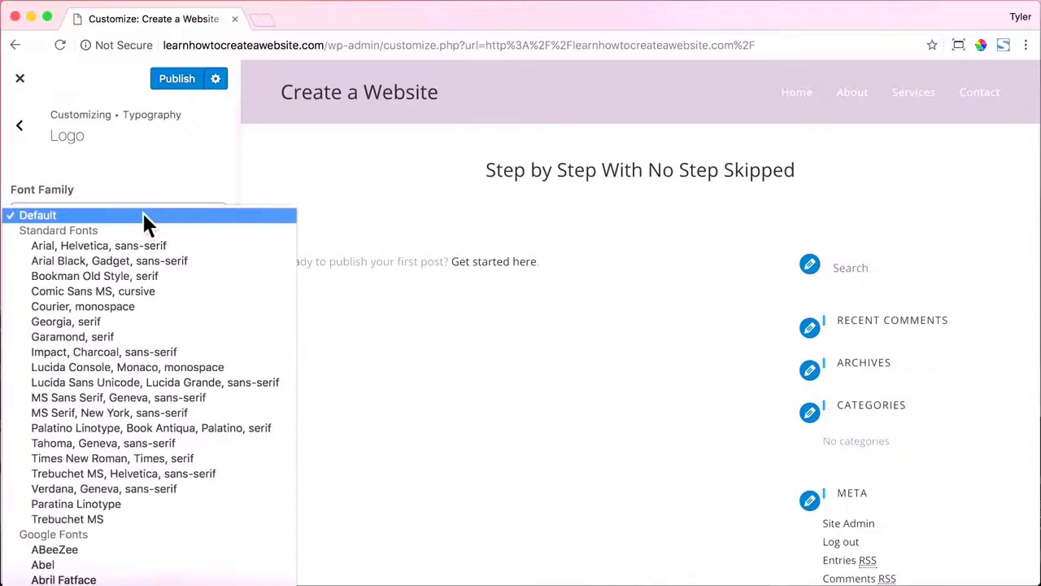
scroll(140, 376, "down", 20)
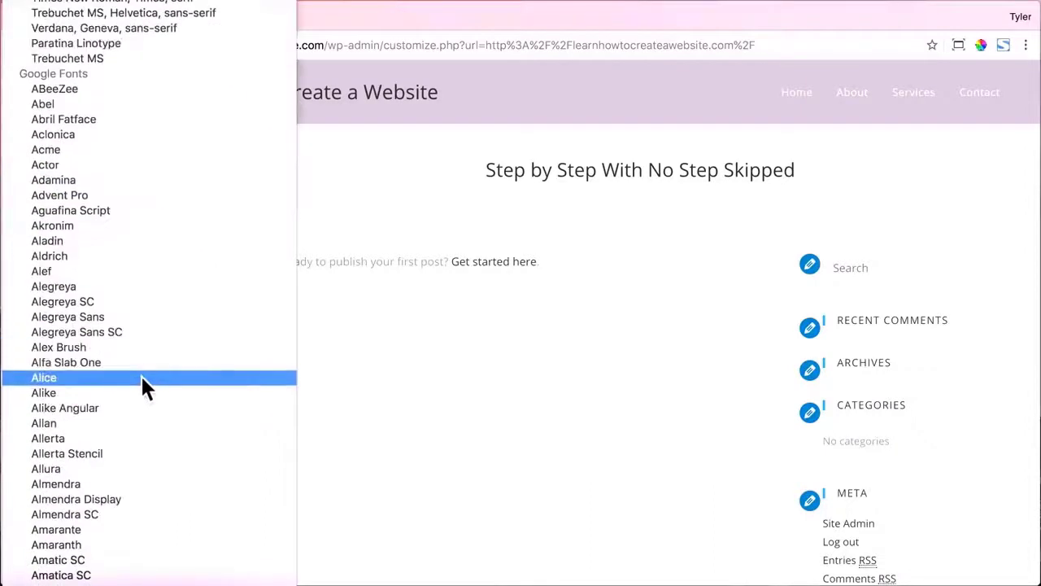
scroll(142, 387, "down", 20)
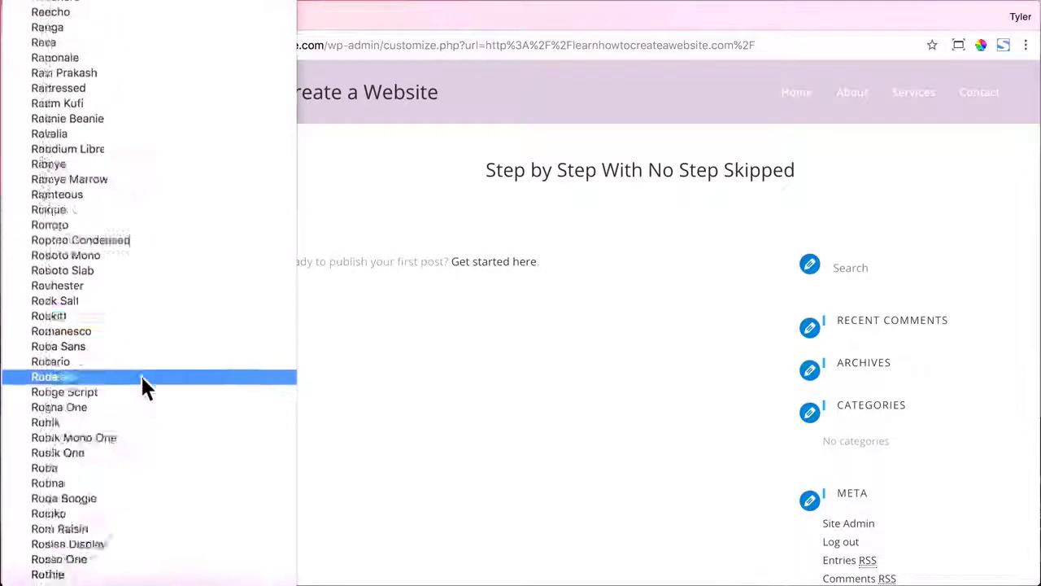
scroll(140, 387, "up", 20)
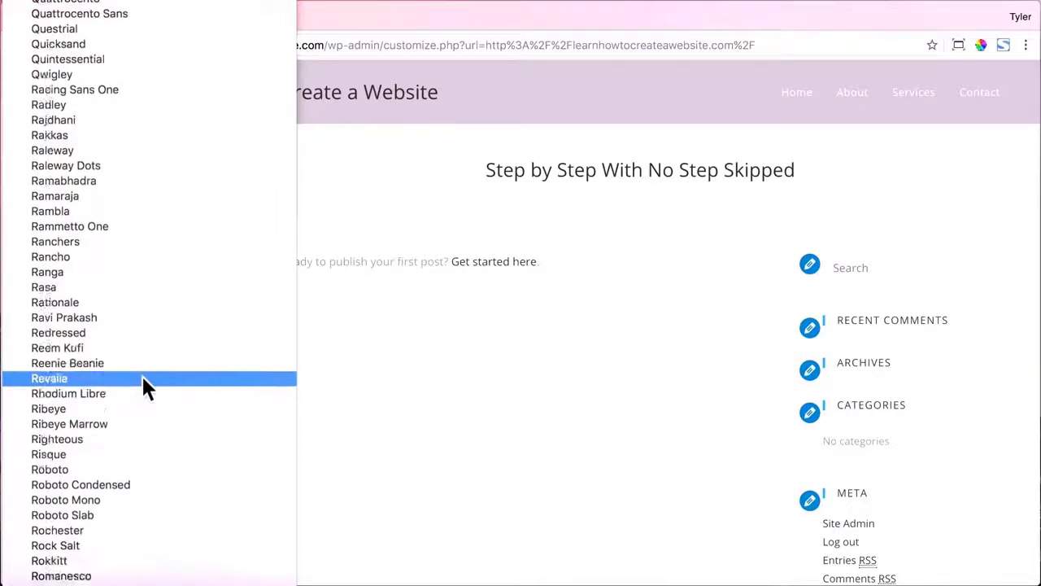
scroll(140, 387, "up", 5)
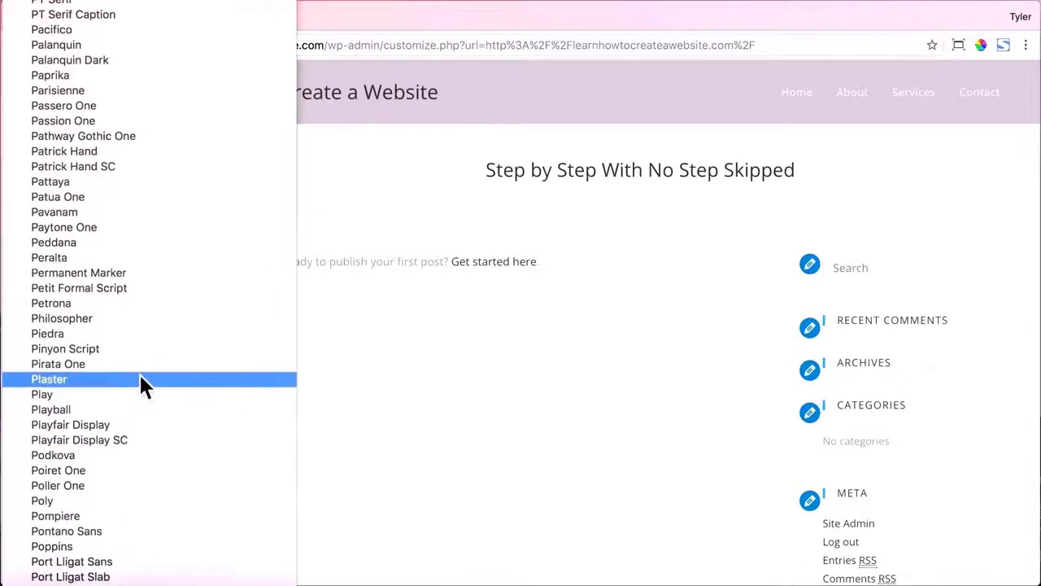
left_click(117, 272)
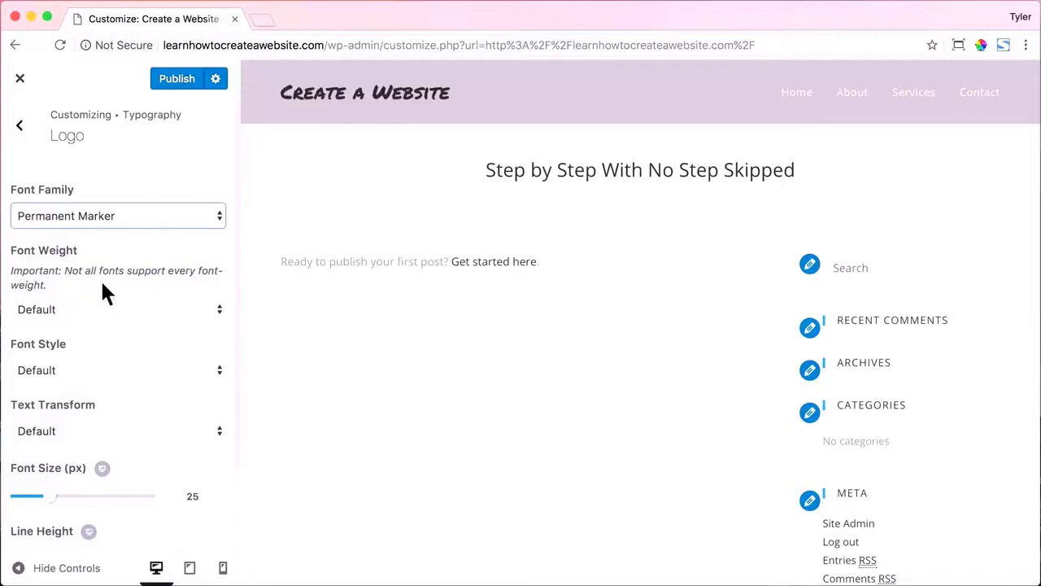
scroll(101, 289, "down", 2)
scroll(90, 276, "up", 2)
left_click(21, 130)
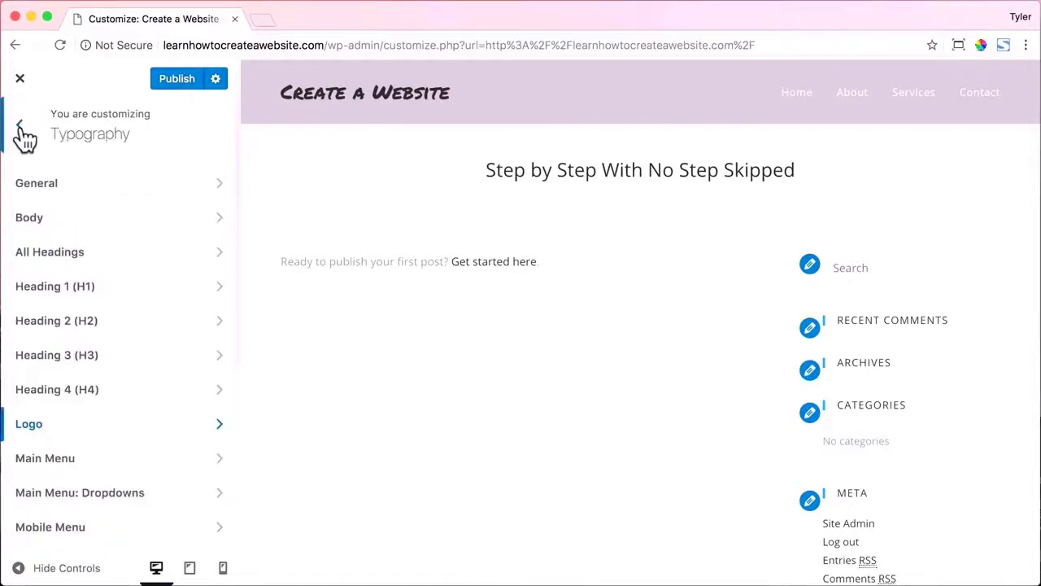
Give the Main Menu typography Uppercase text transform and letter spacing 2.
left_click(181, 462)
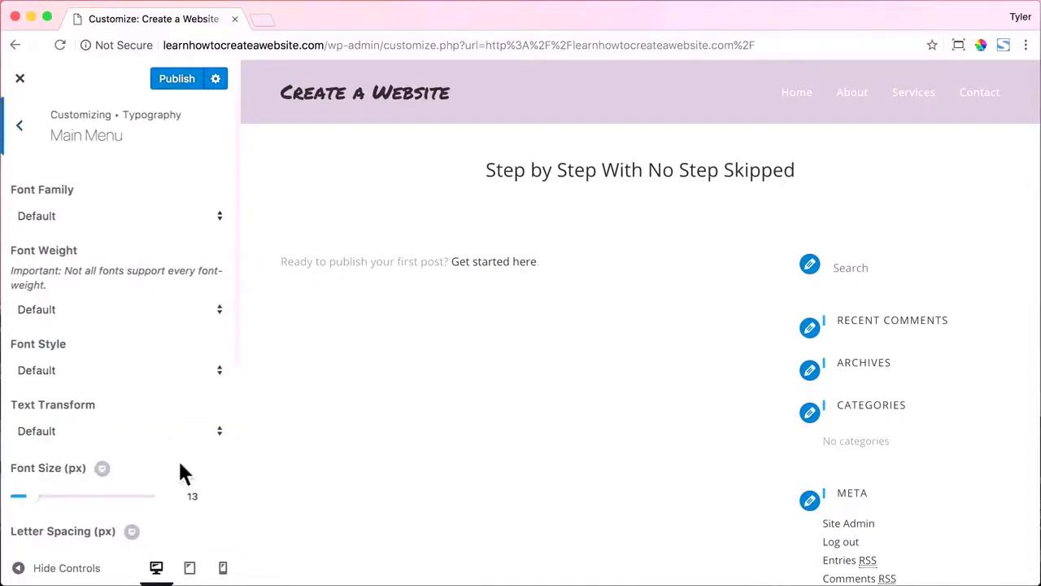
left_click(213, 432)
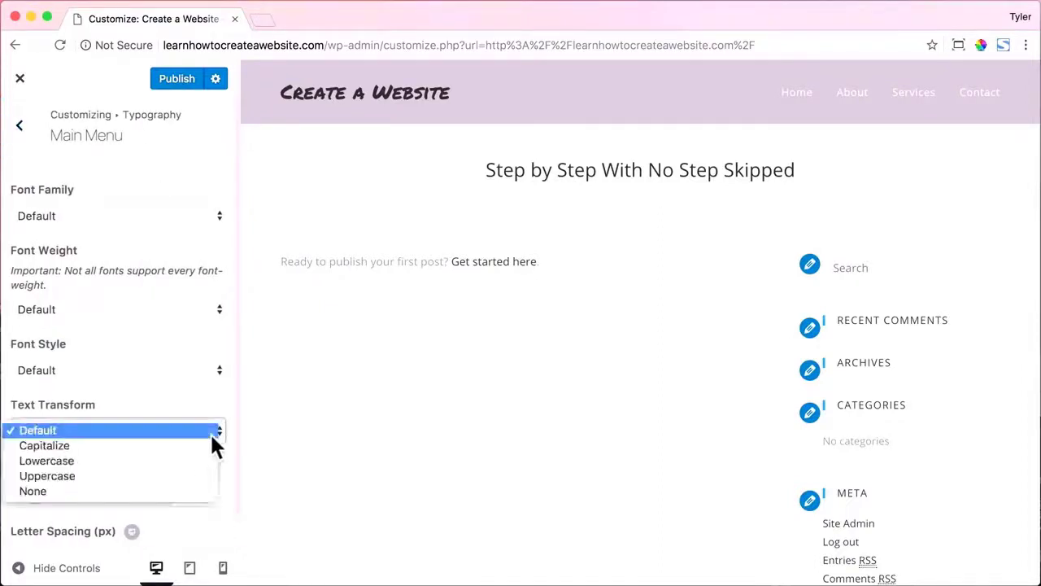
left_click(168, 471)
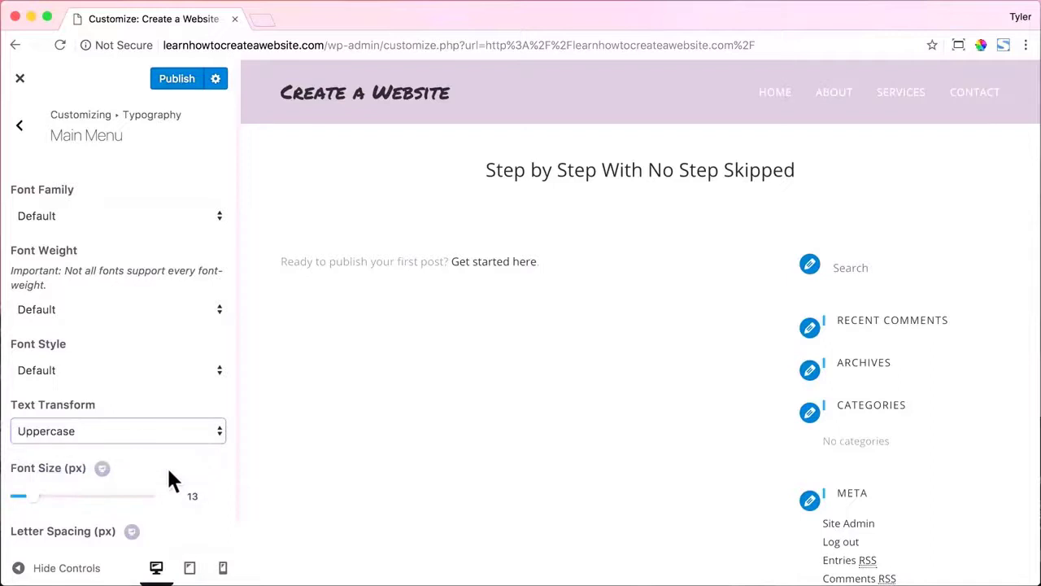
scroll(180, 455, "down", 2)
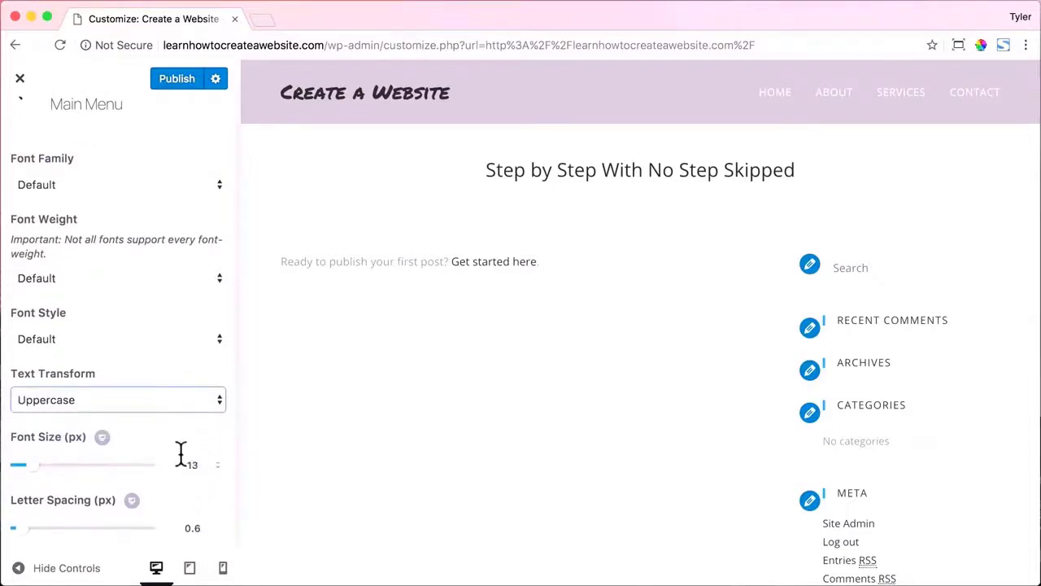
mouse_move(31, 466)
left_mouse_down()
mouse_move(58, 464)
mouse_move(29, 479)
left_mouse_up()
left_click_drag(24, 529, 41, 526)
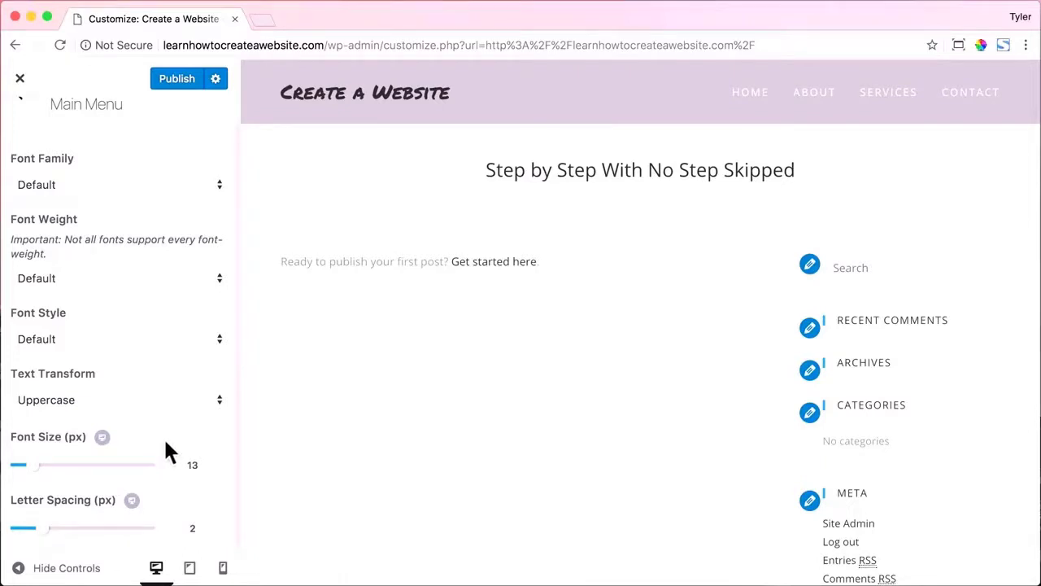
scroll(167, 380, "up", 1)
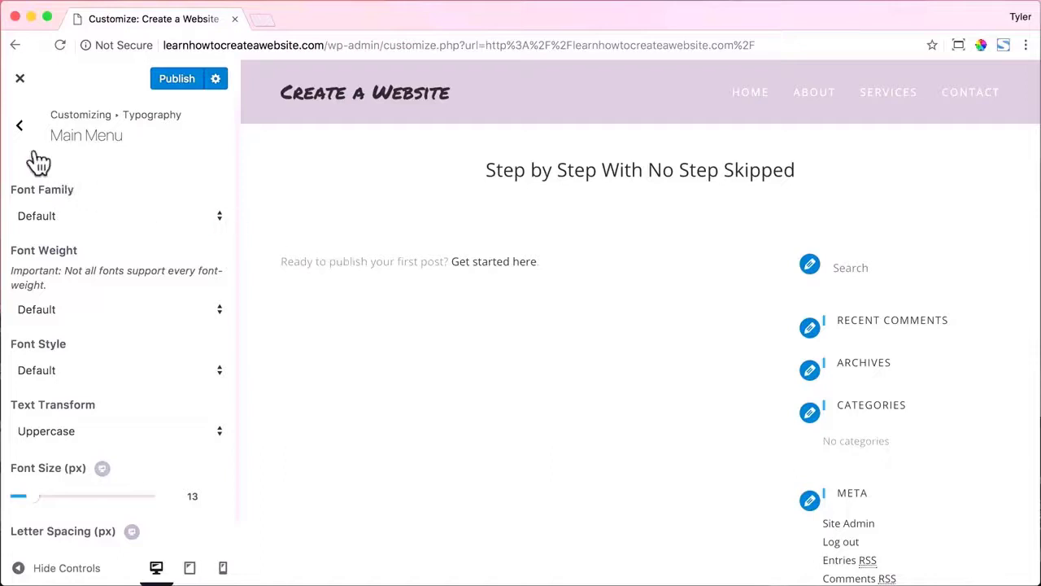
left_click(19, 129)
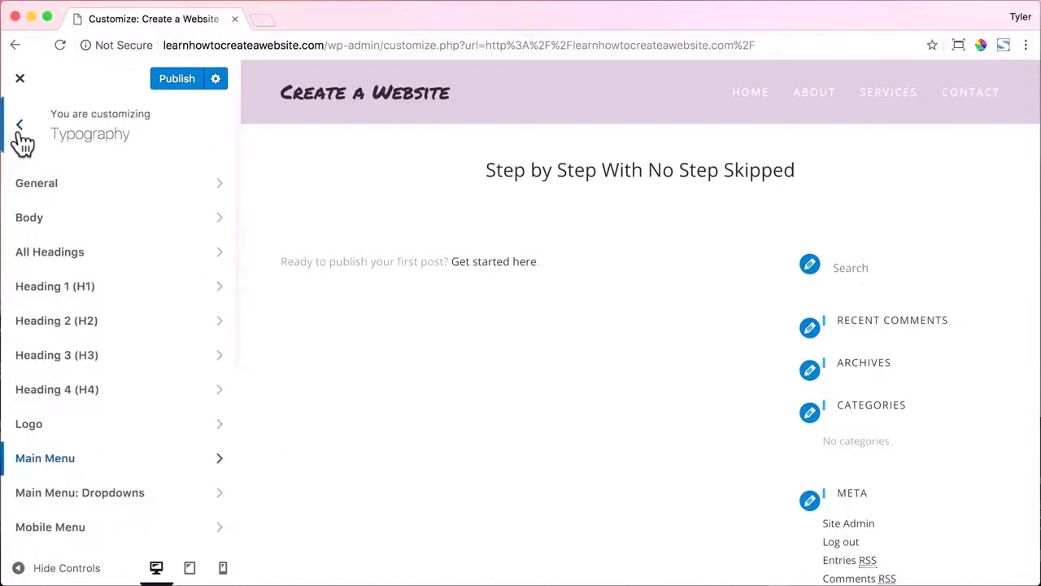
left_click(20, 130)
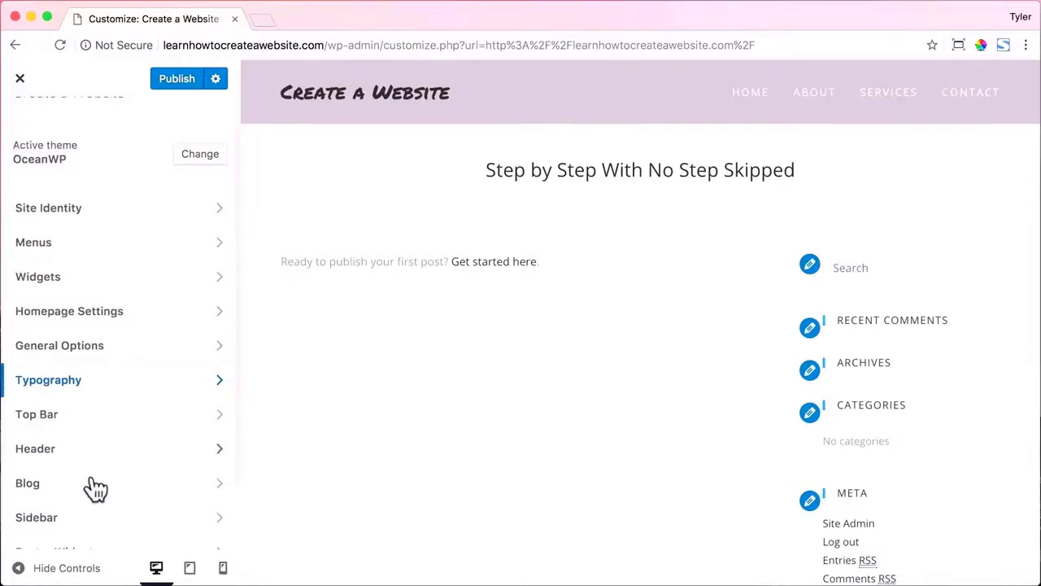
Set the Header > Logo text colour to white (#ffffff).
left_click(179, 457)
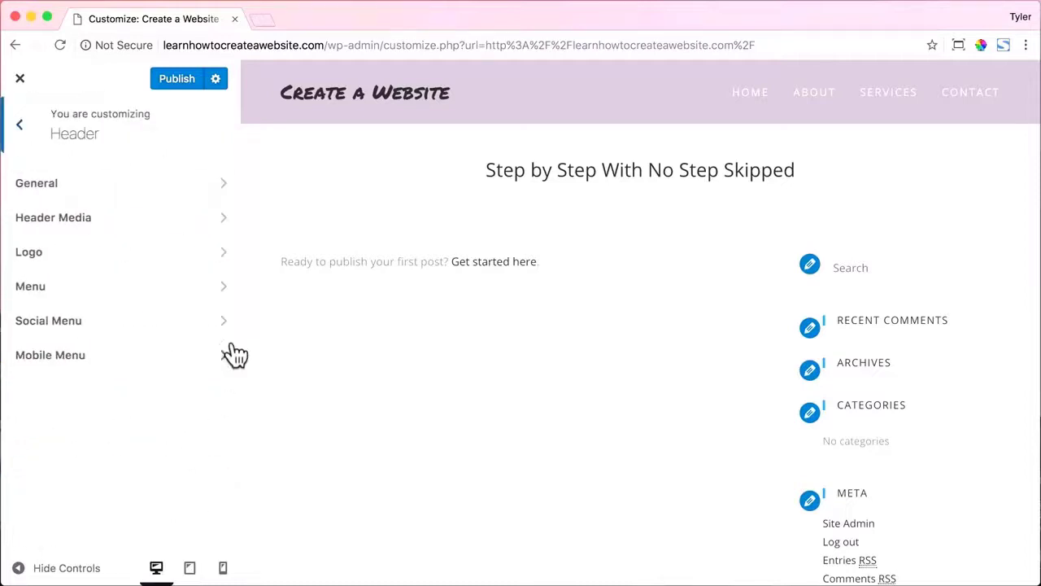
left_click(191, 259)
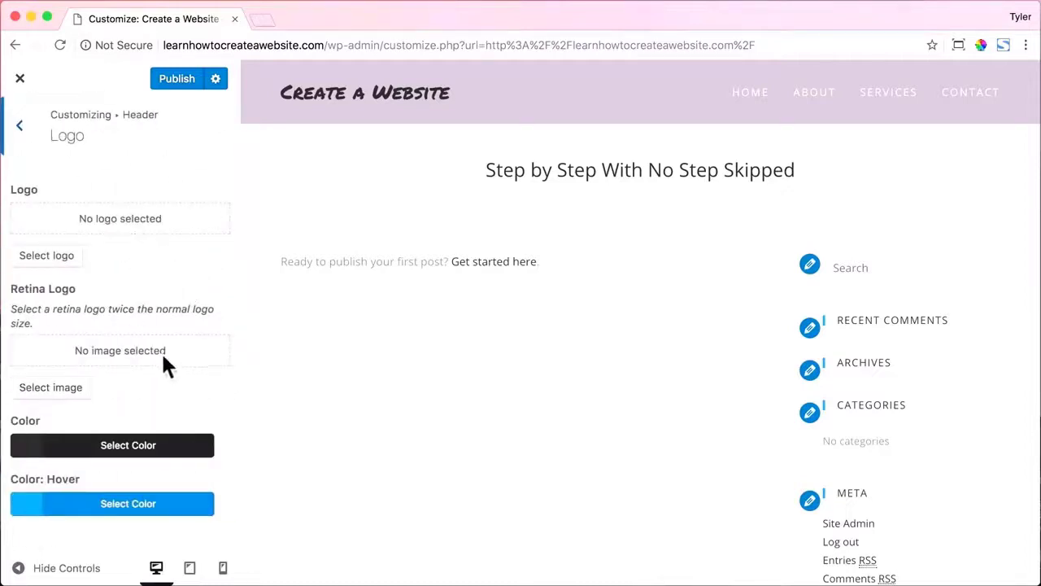
left_click(118, 450)
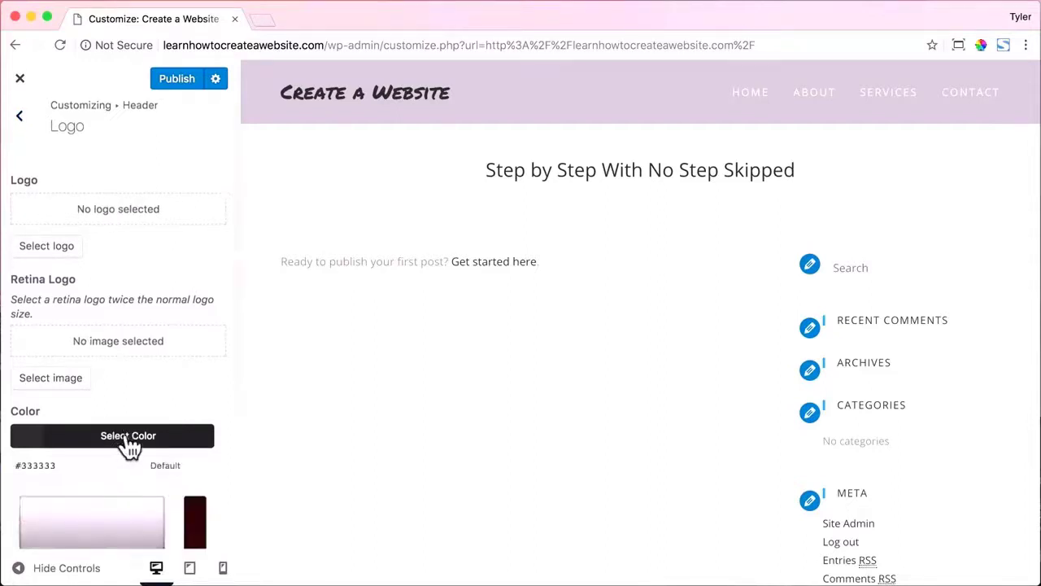
scroll(123, 446, "down", 3)
left_click(47, 411)
left_click_drag(46, 411, 8, 366)
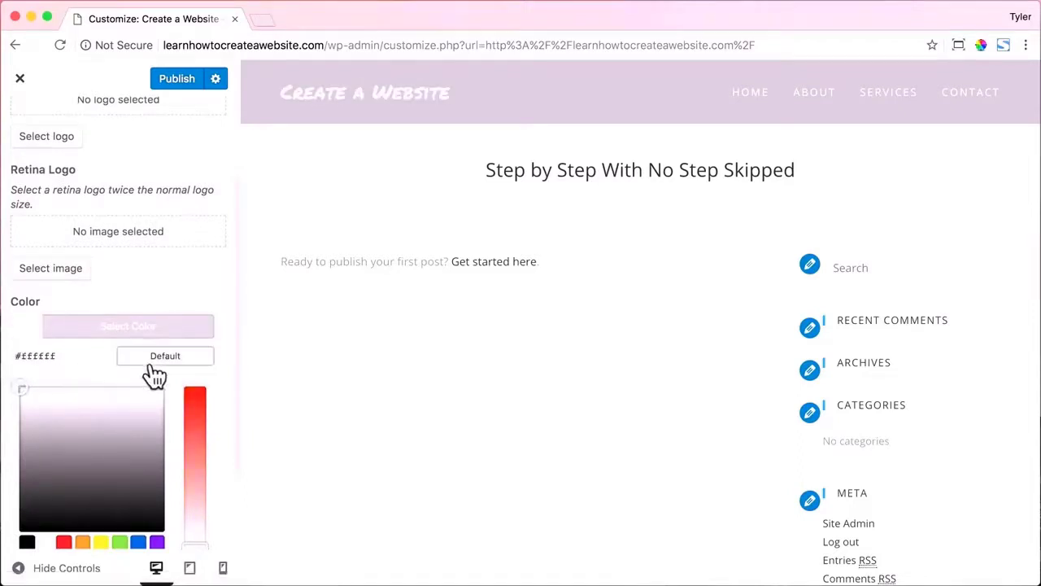
scroll(170, 309, "down", 2)
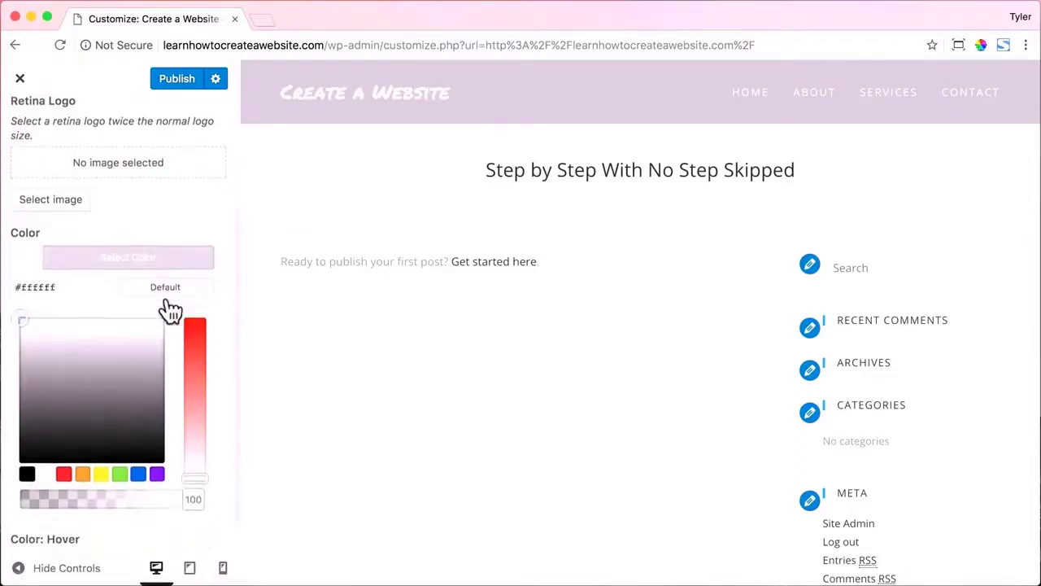
left_click(132, 259)
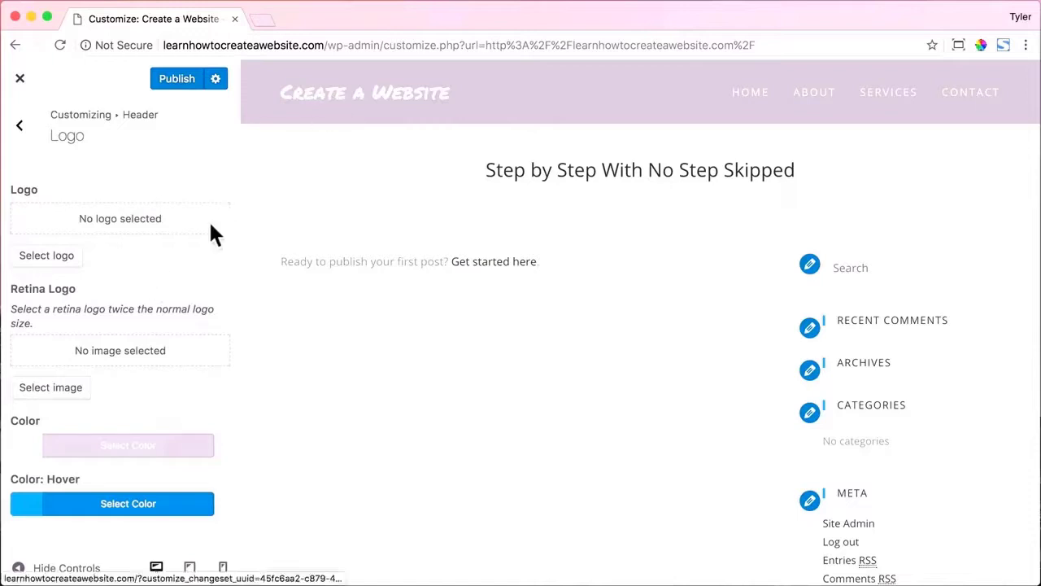
Set the logo's hover colour to black.
left_click(140, 501)
scroll(130, 488, "down", 5)
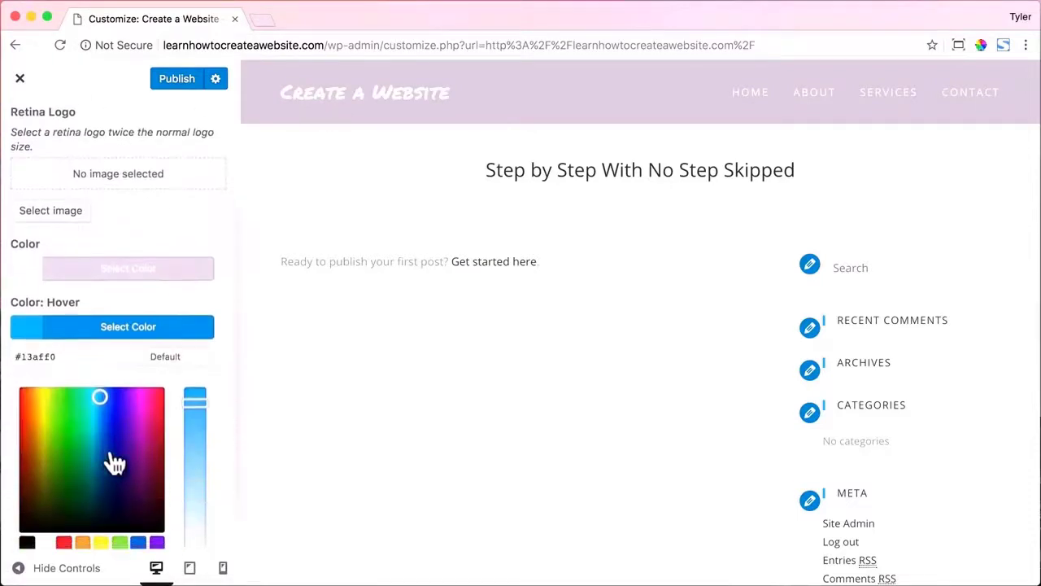
left_click(26, 543)
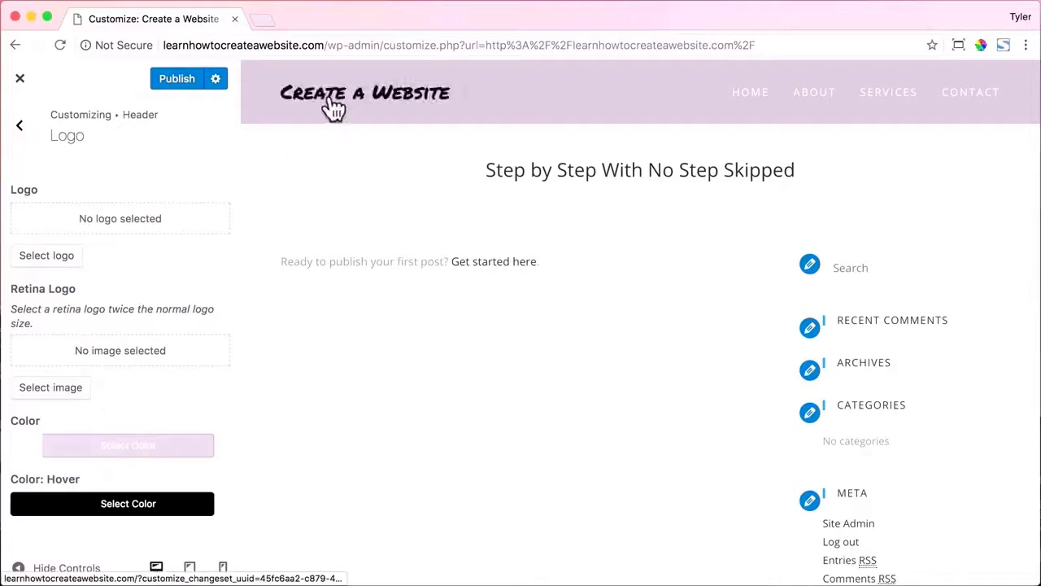
left_click(23, 140)
left_click(21, 130)
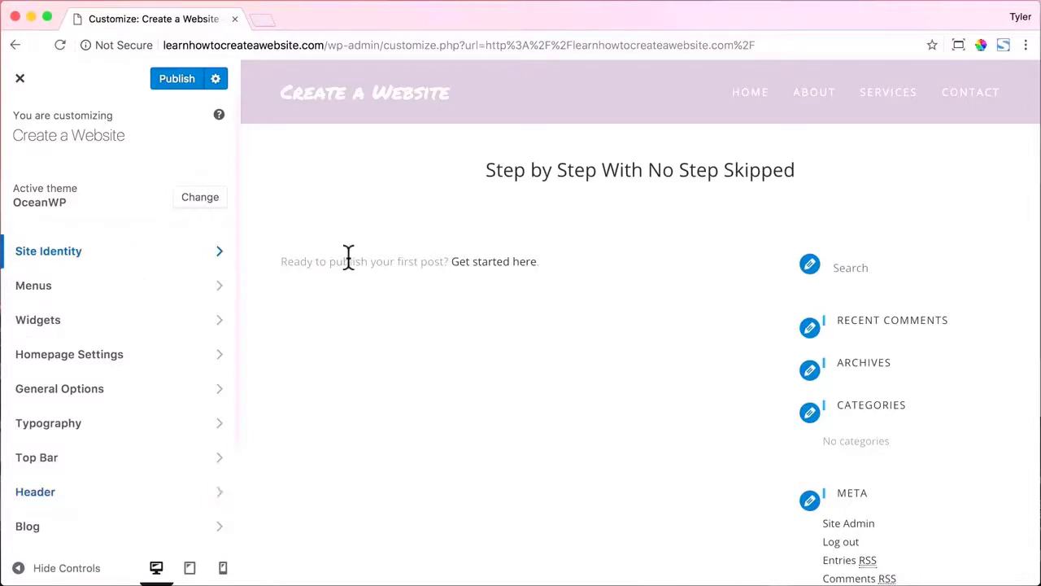
Make the static Home page the site's homepage and publish the change.
left_click(202, 358)
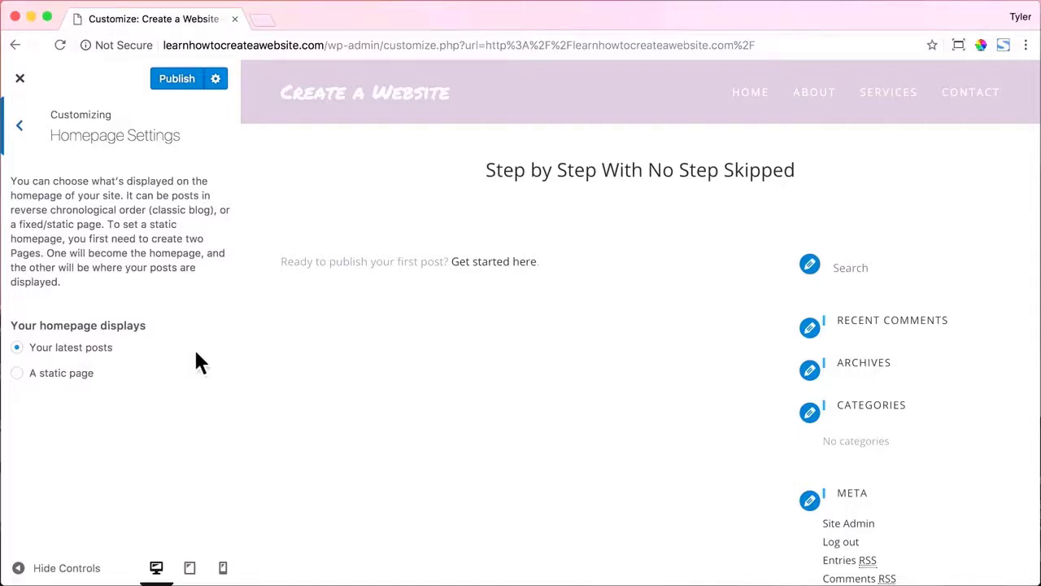
left_click(17, 374)
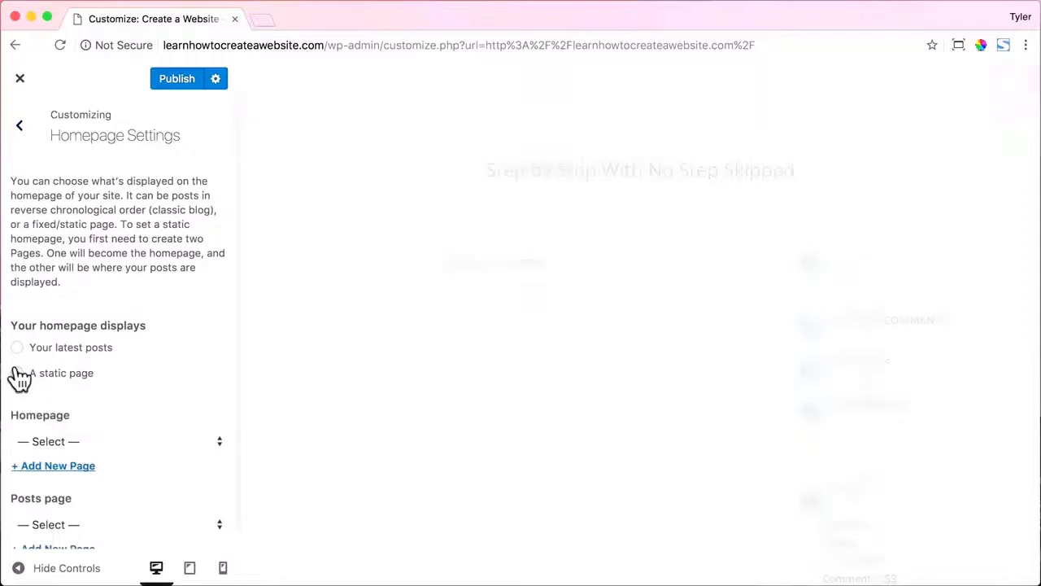
left_click(160, 420)
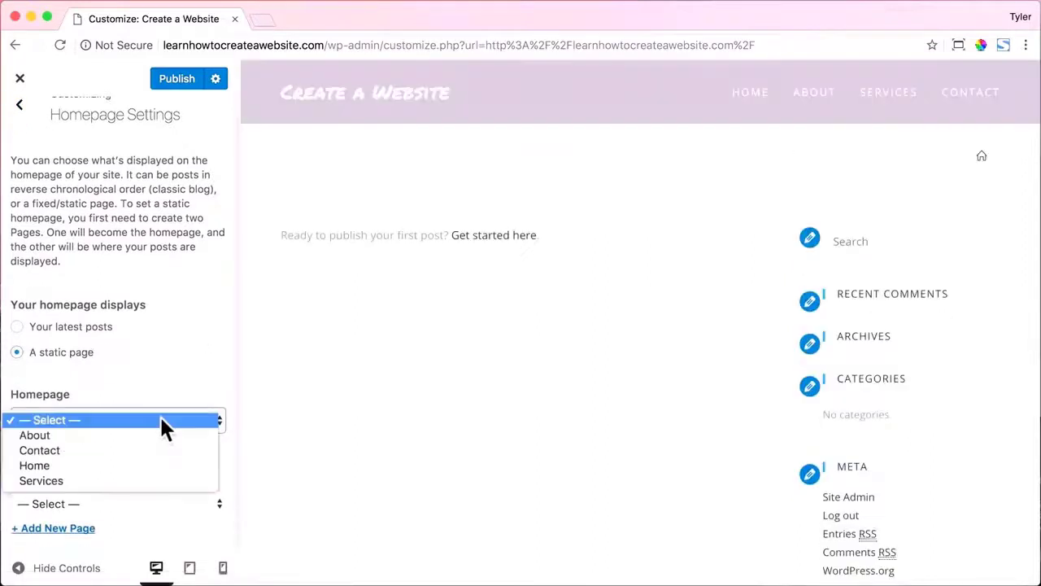
left_click(154, 466)
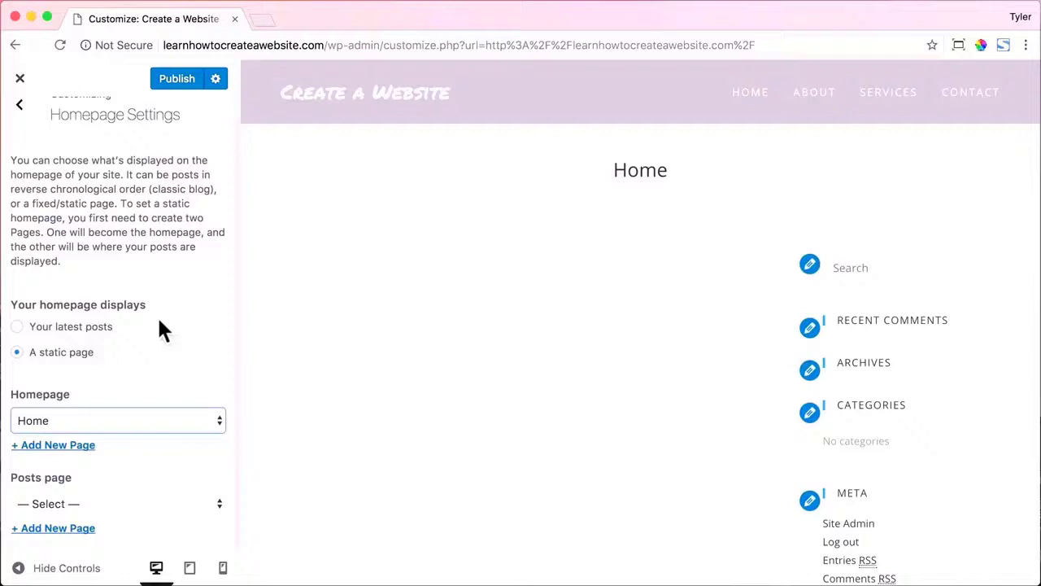
left_click(177, 79)
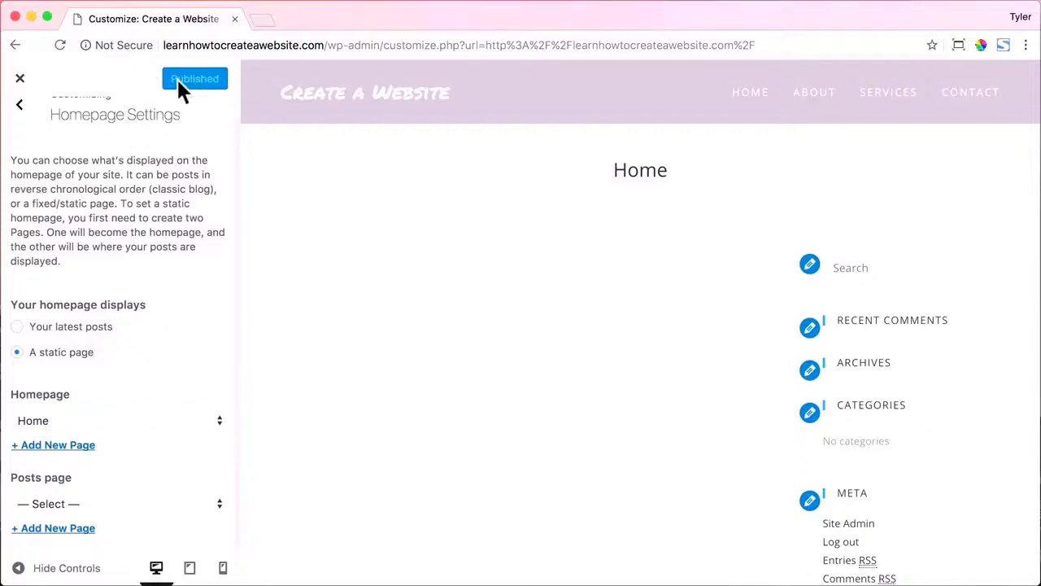
left_click(20, 79)
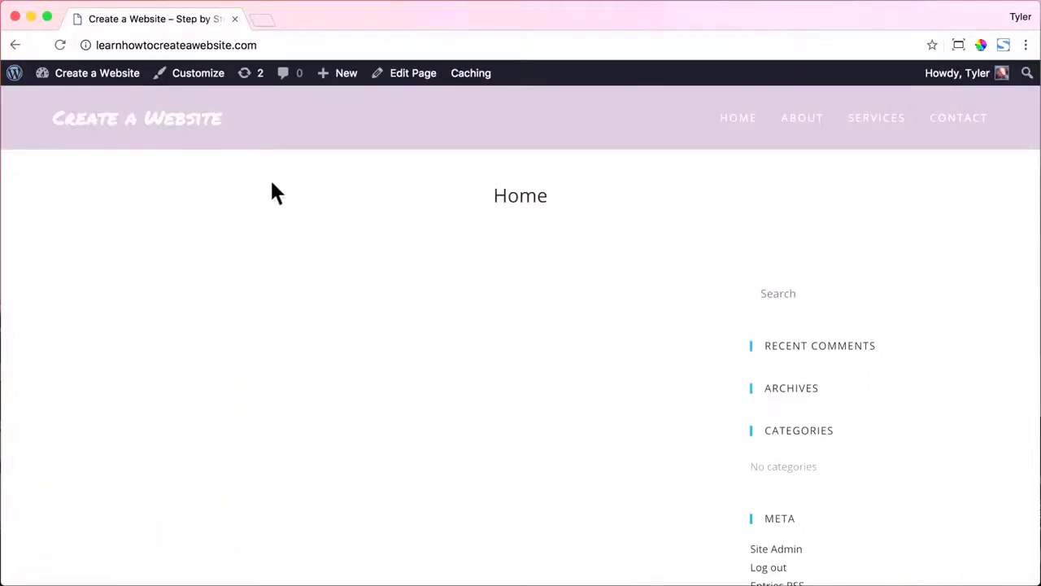
Visit the live About, Services and Contact pages, then return to Home.
left_click(802, 129)
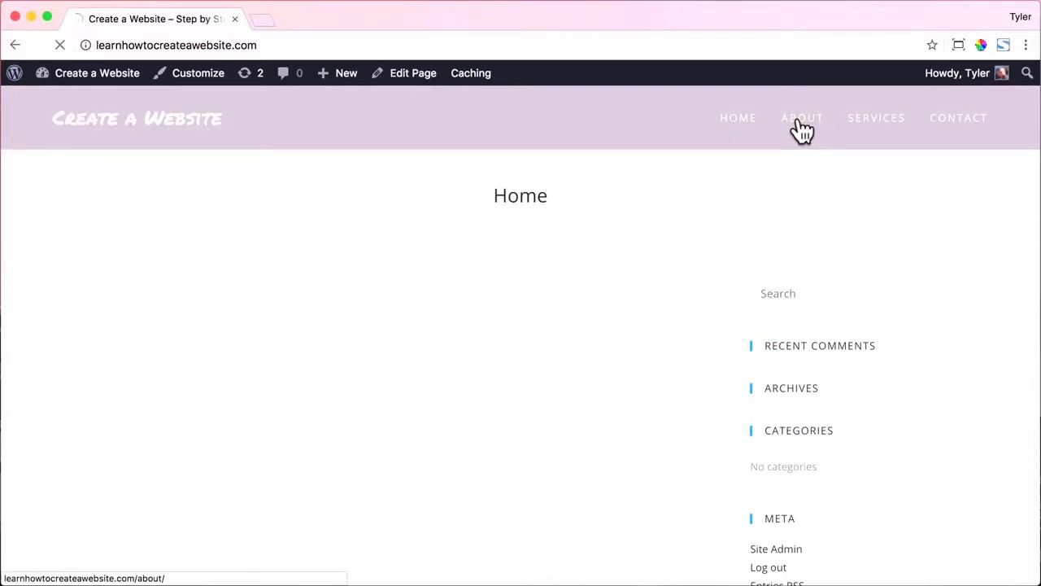
left_click(876, 129)
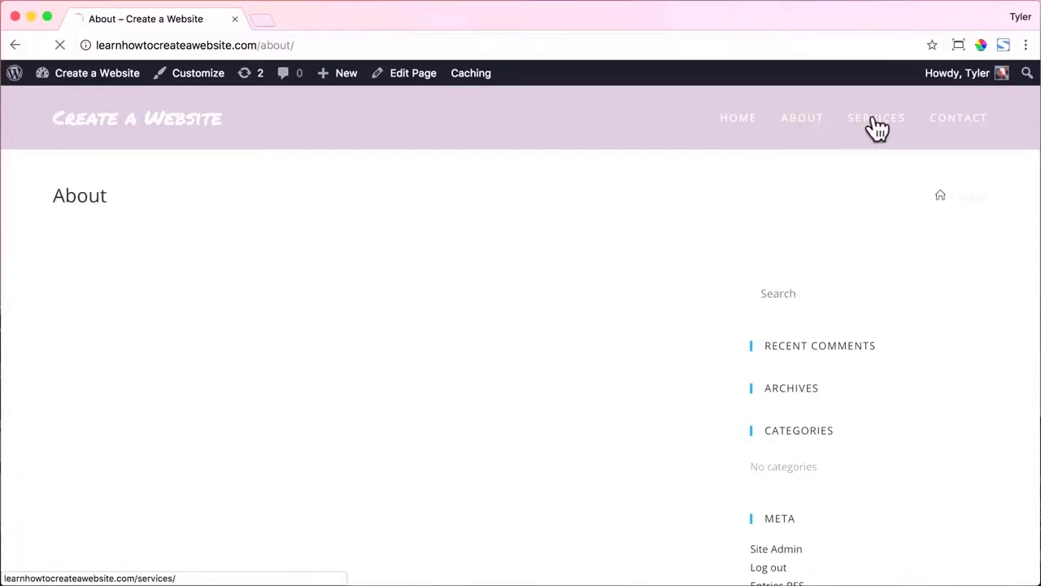
left_click(948, 129)
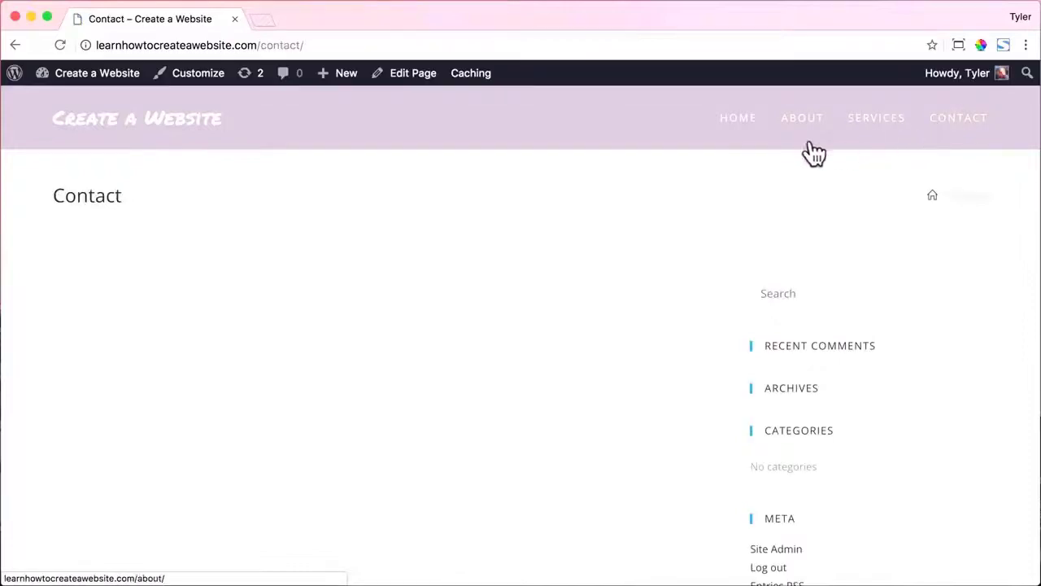
left_click(736, 131)
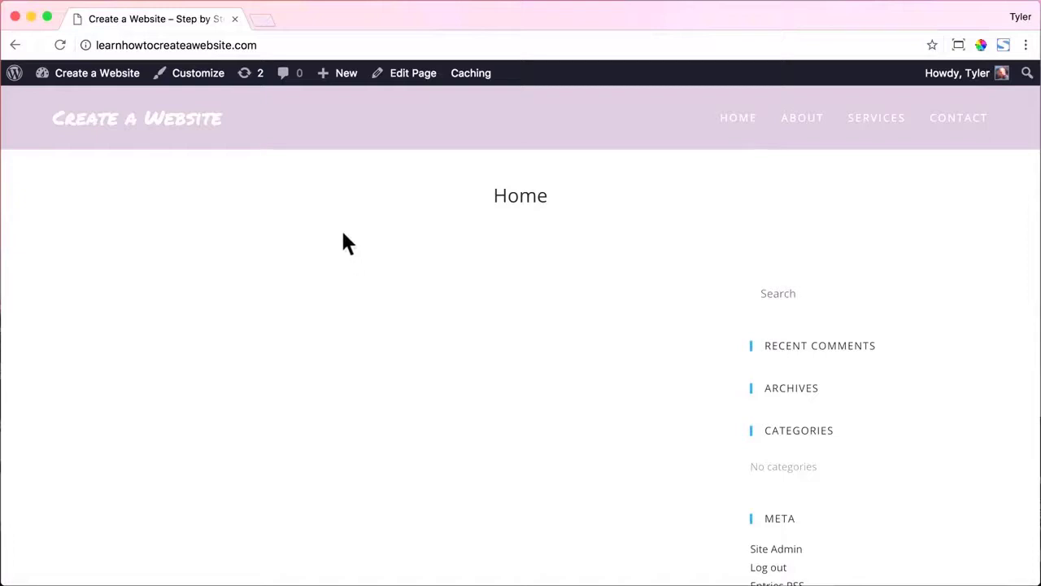
Open the Home page for editing from the admin Pages list.
mouse_move(104, 75)
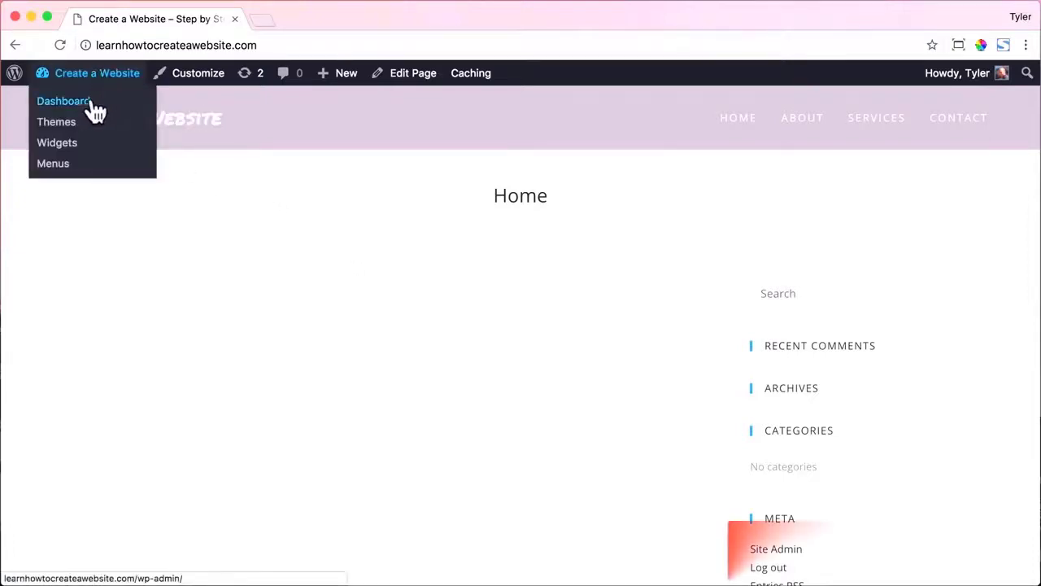
left_click(94, 109)
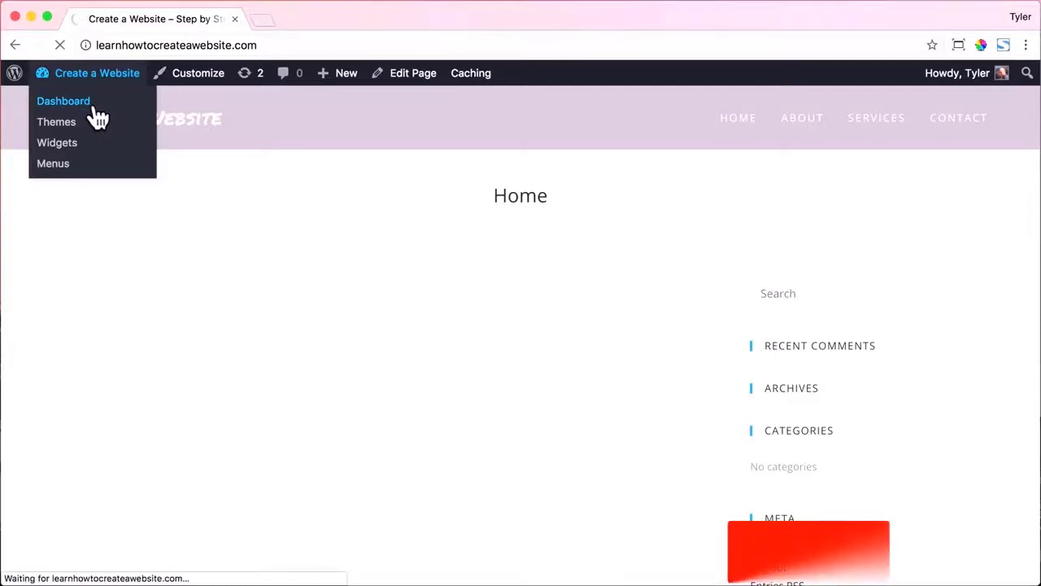
left_click(75, 259)
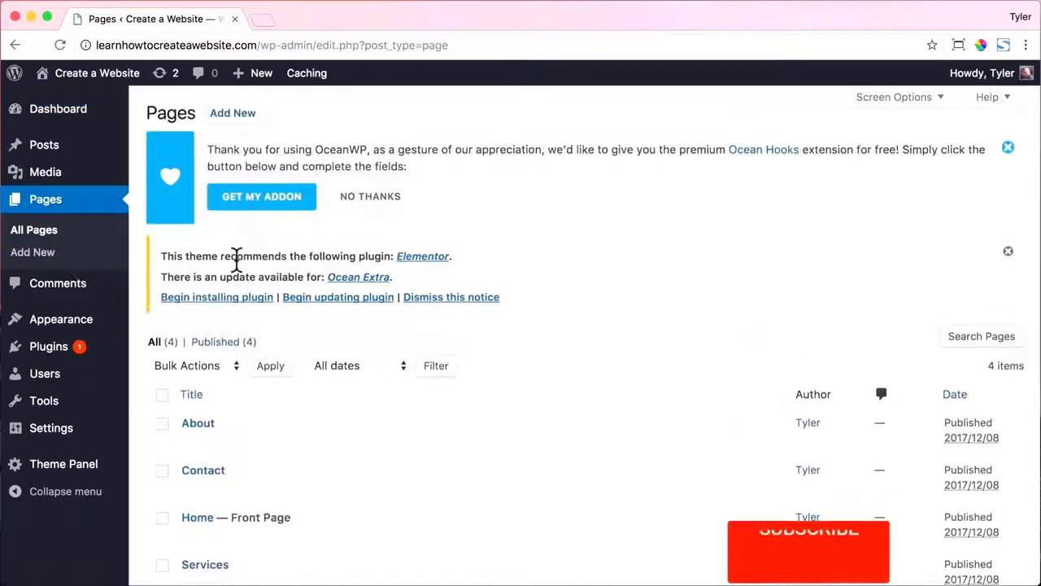
scroll(289, 251, "down", 3)
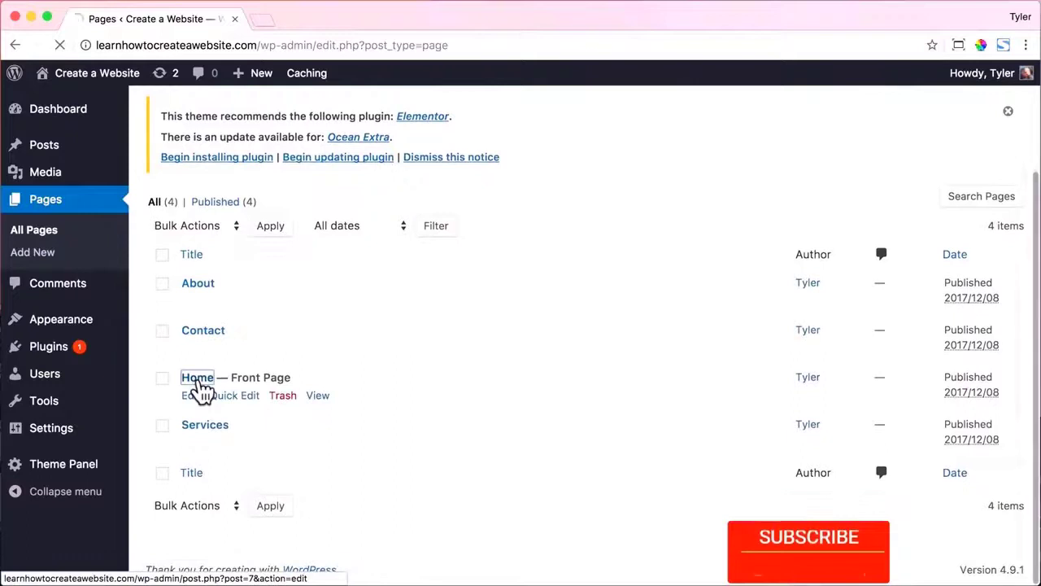
left_click(198, 379)
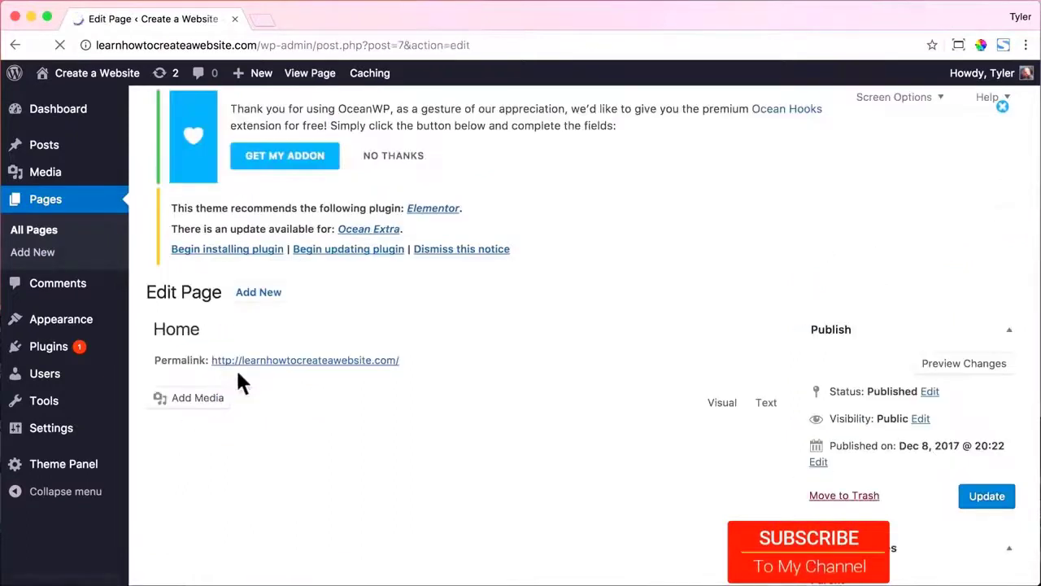
Add the paragraph 'This is the old way of creating a website :)' and update the page.
scroll(326, 360, "down", 3)
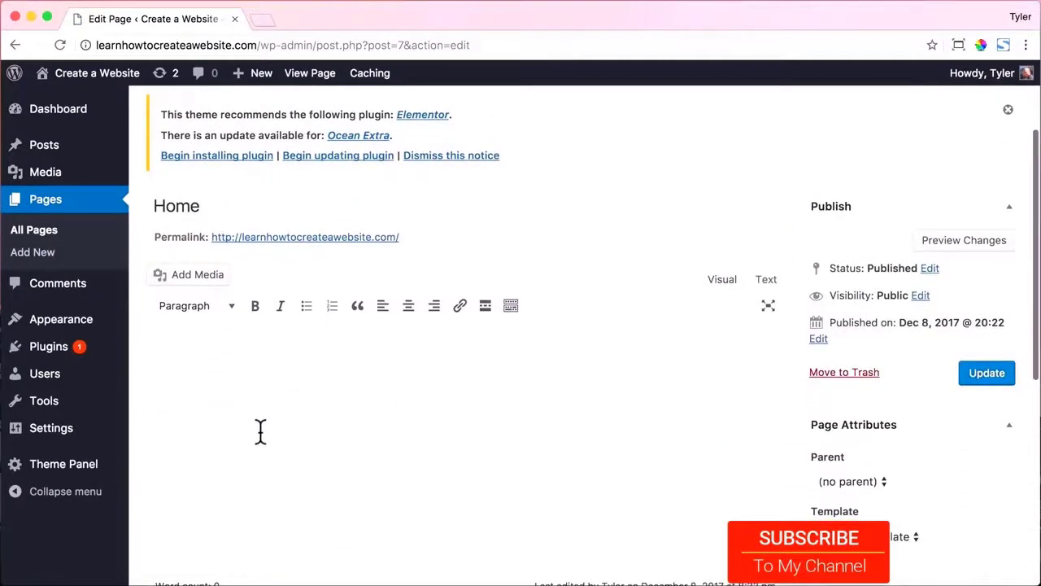
type("This is the o")
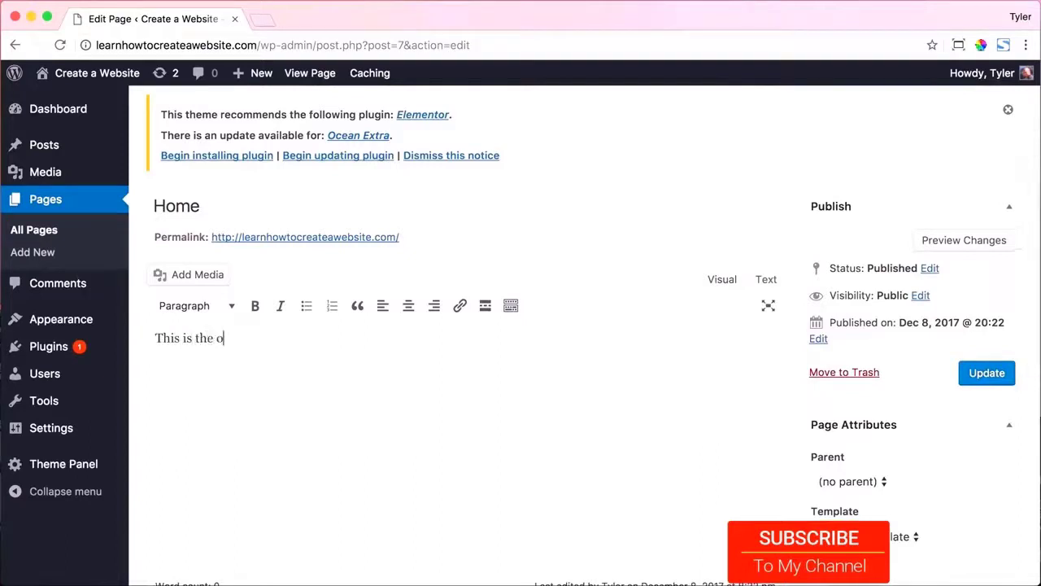
type("ld way of creati")
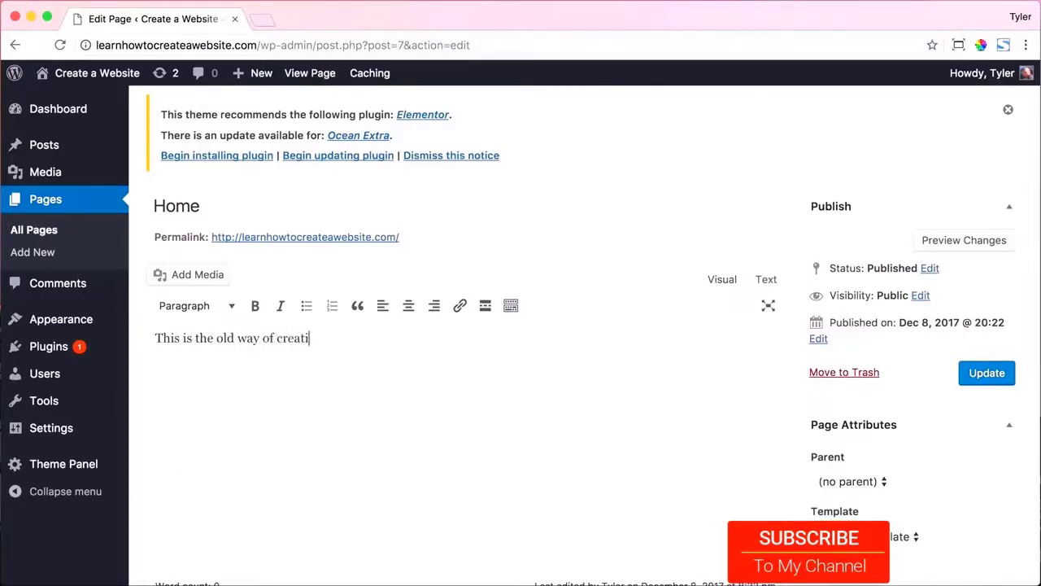
type("ng a website :)")
left_click(511, 307)
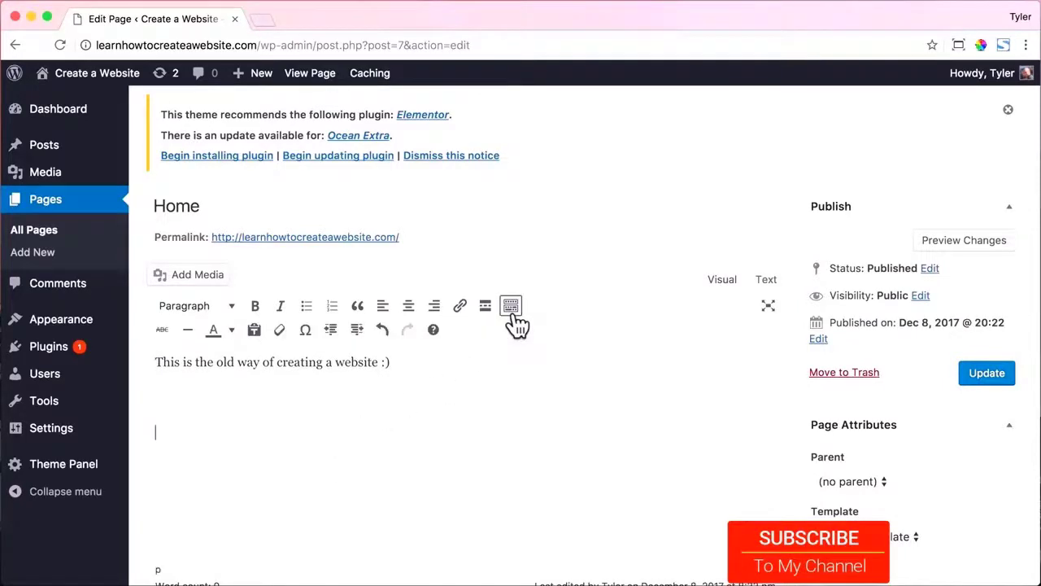
left_click(232, 314)
left_click(233, 319)
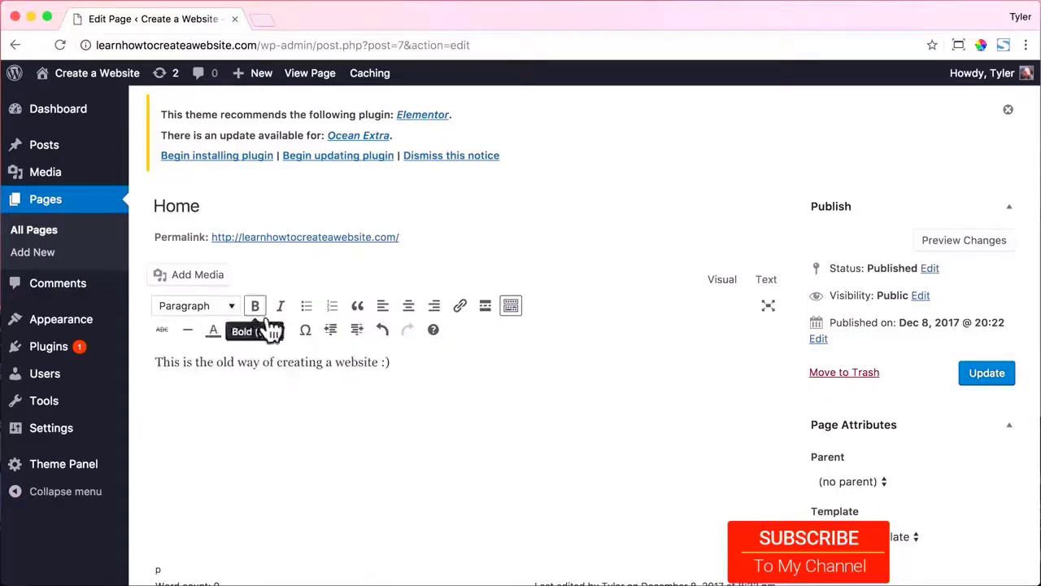
scroll(391, 378, "down", 4)
scroll(394, 374, "up", 2)
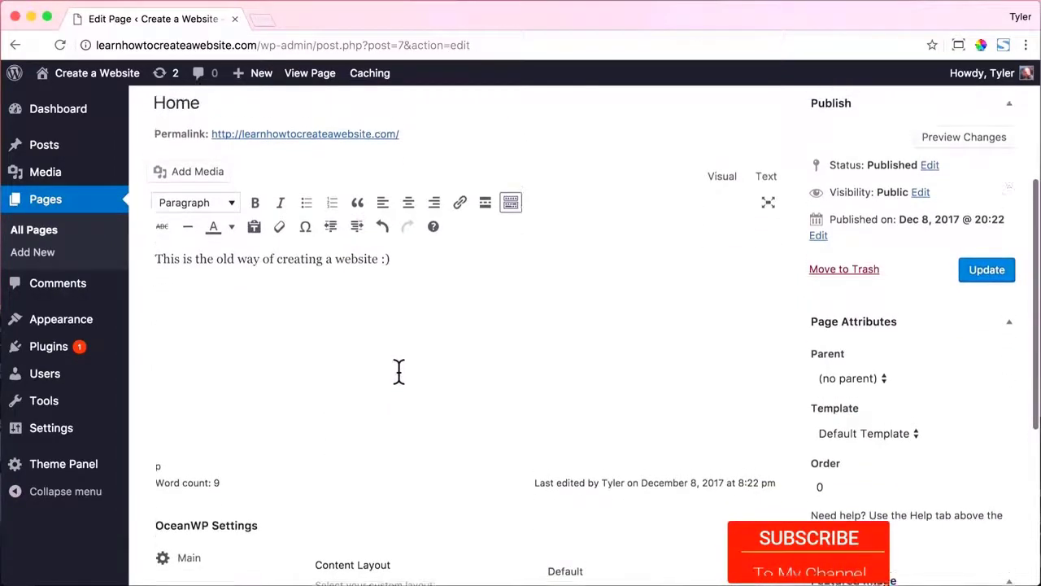
left_click(985, 329)
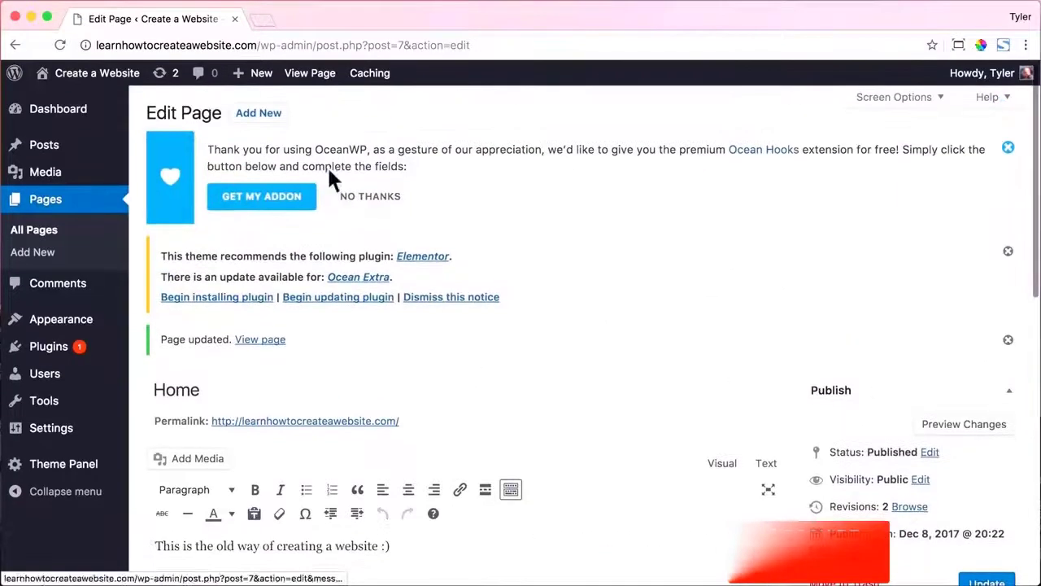
left_click(307, 78)
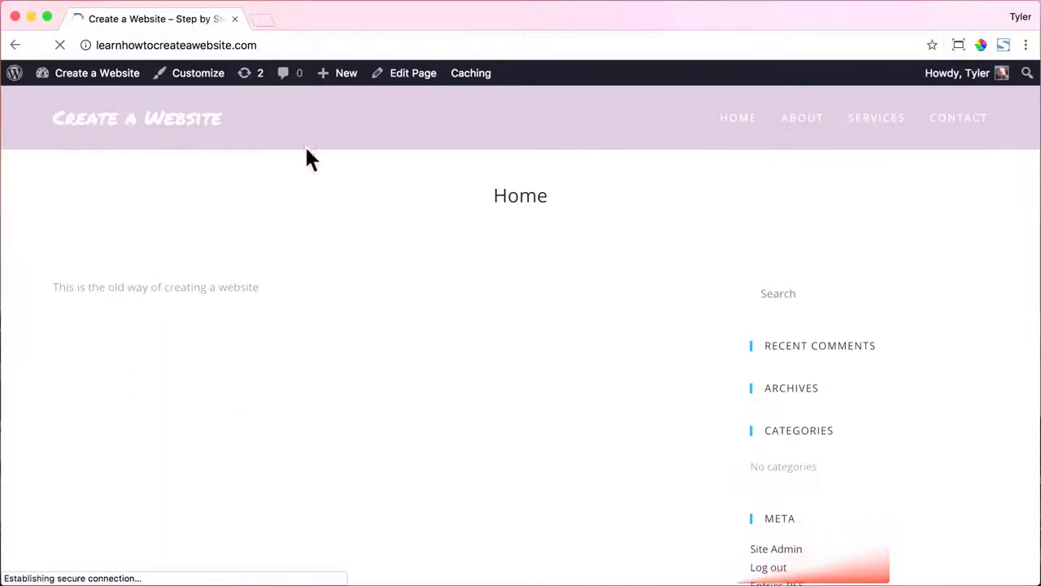
Highlight the new sentence on the live Home page, then clear the selection.
left_click_drag(54, 287, 254, 286)
left_click(254, 288)
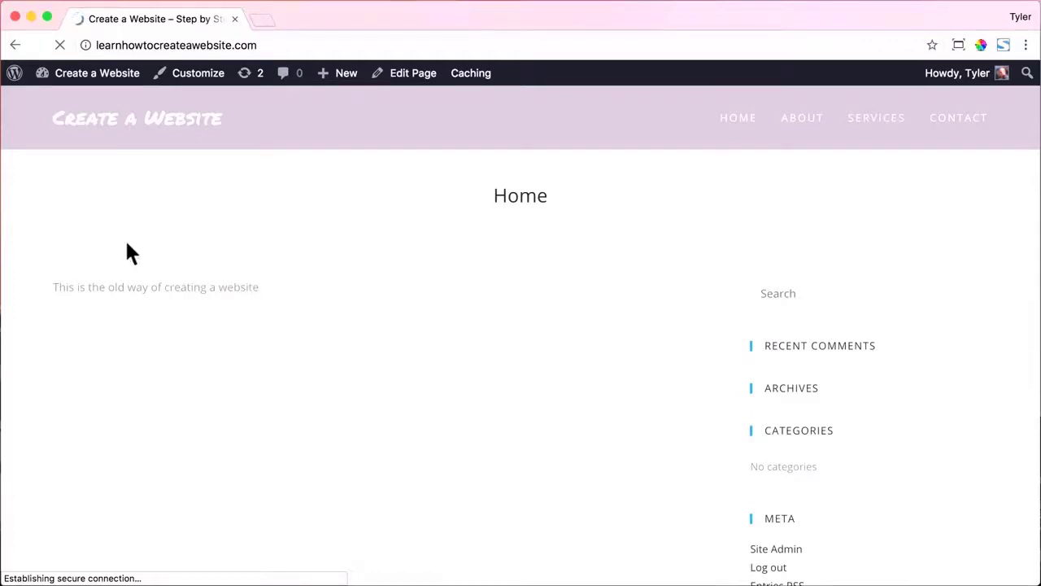
Search the Add Plugins page for 'ele' to find Elementor.
mouse_move(93, 74)
left_click(88, 103)
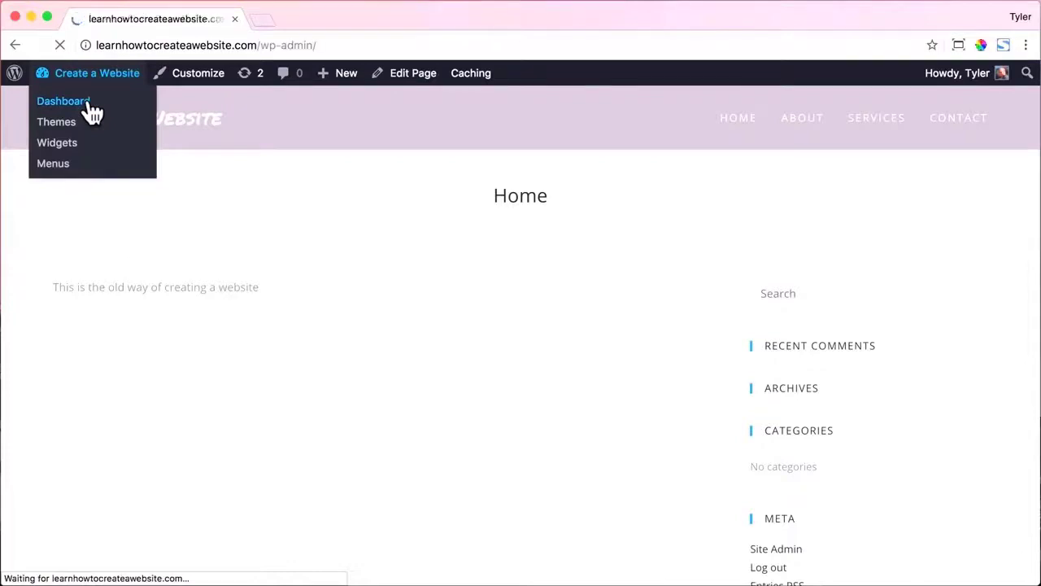
left_click(34, 348)
left_click(237, 115)
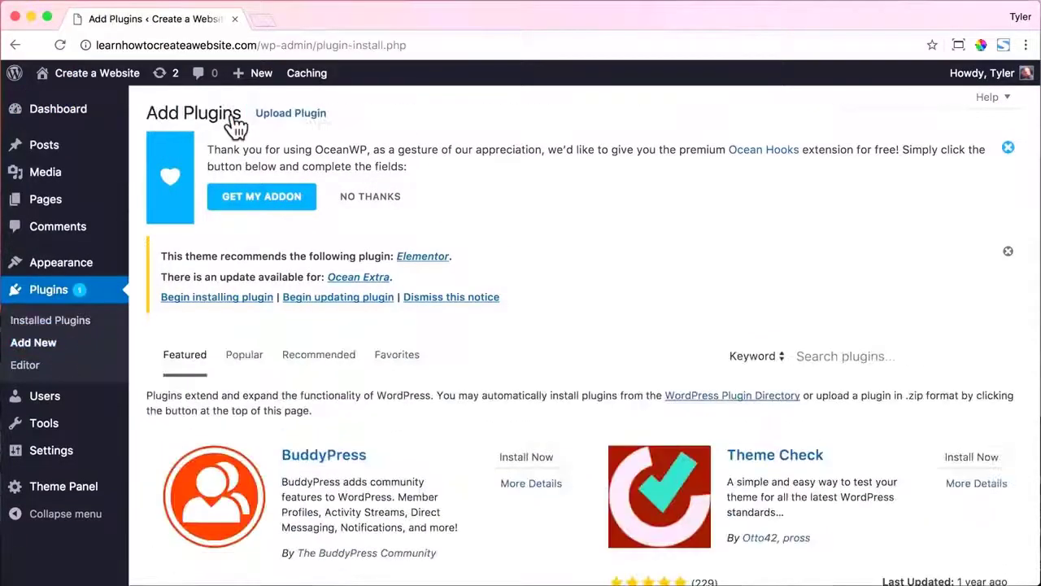
left_click(376, 200)
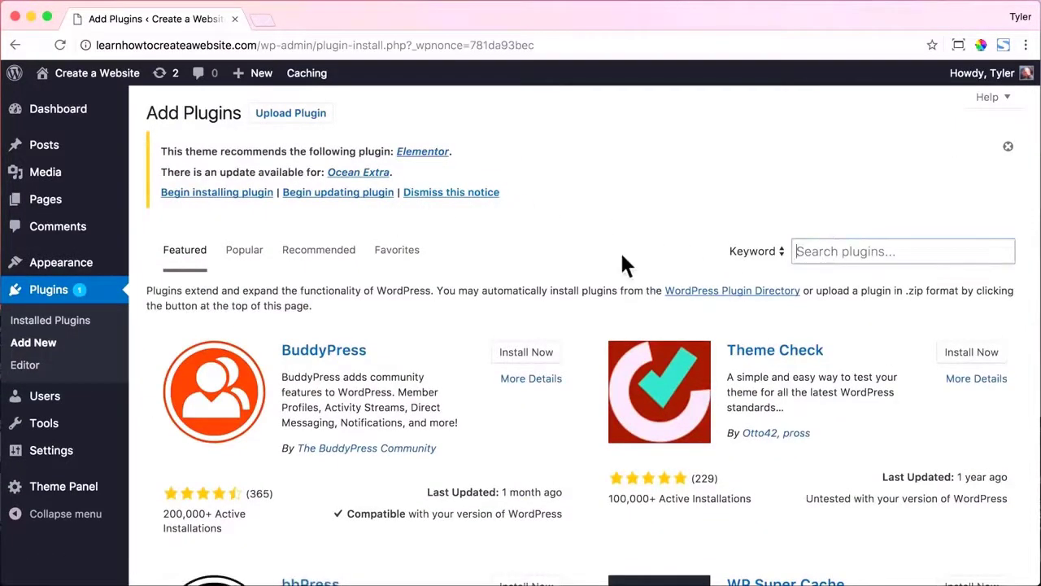
type("elementor")
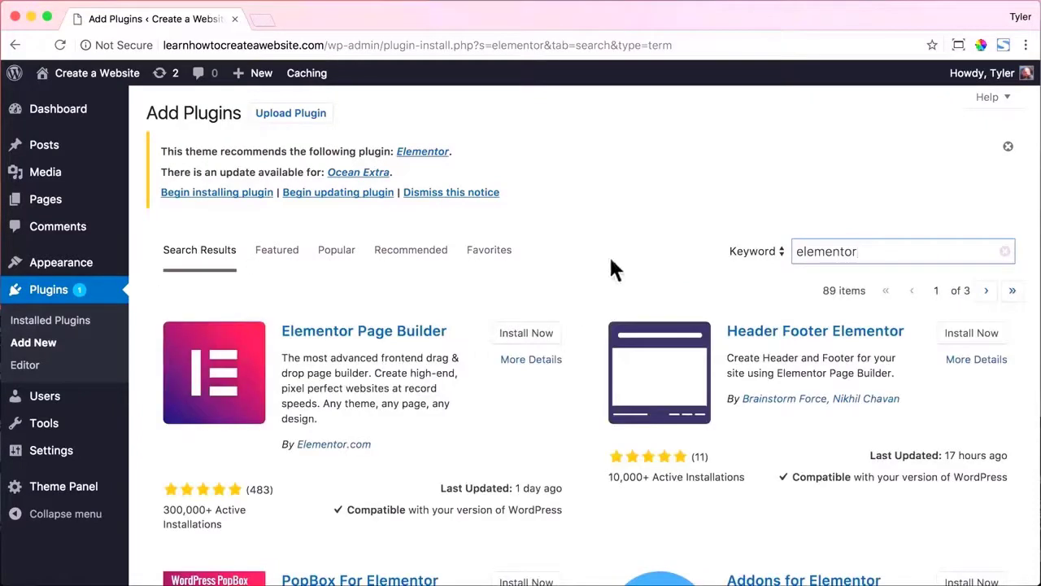
left_click_drag(165, 509, 249, 506)
left_click(252, 506)
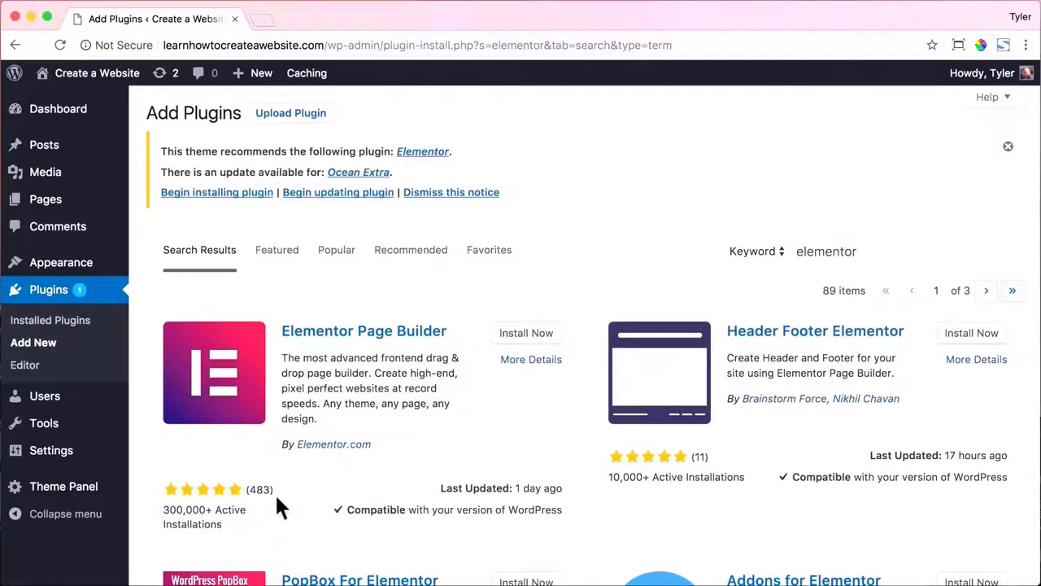
Review Elementor Page Builder's details, then install and activate it.
left_click(517, 361)
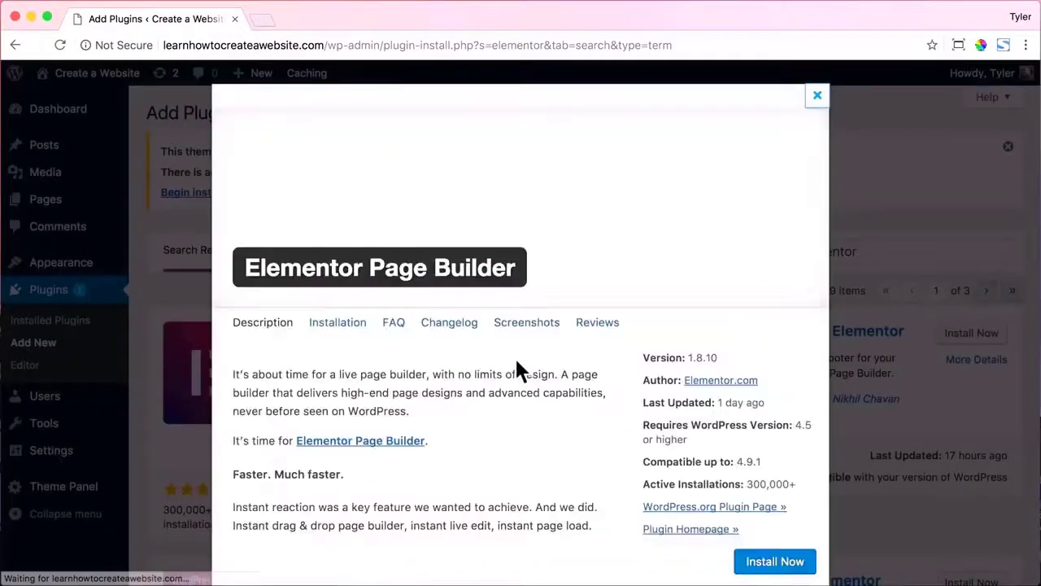
left_click(528, 327)
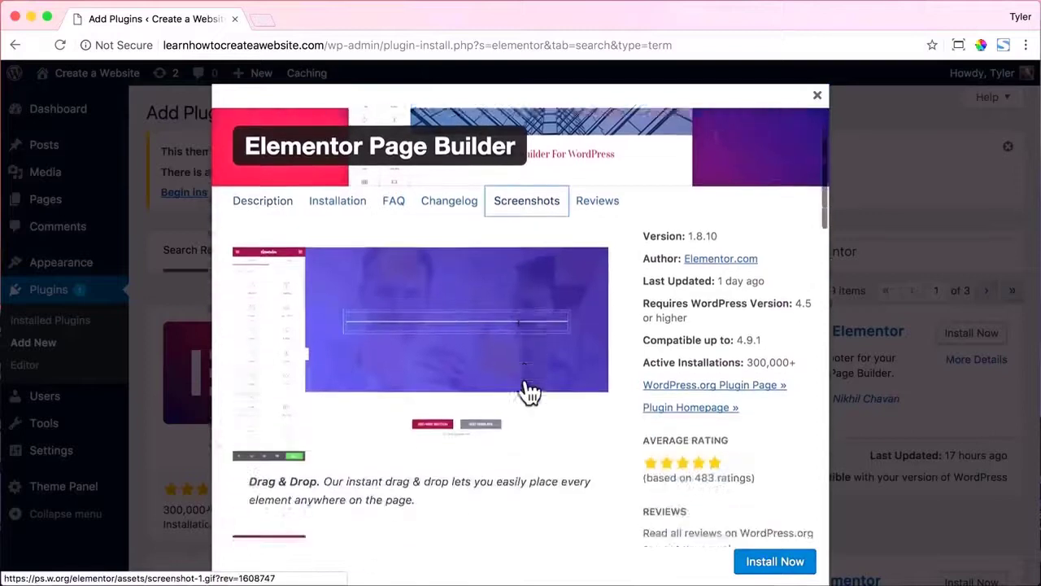
scroll(528, 391, "down", 1)
scroll(545, 358, "up", 3)
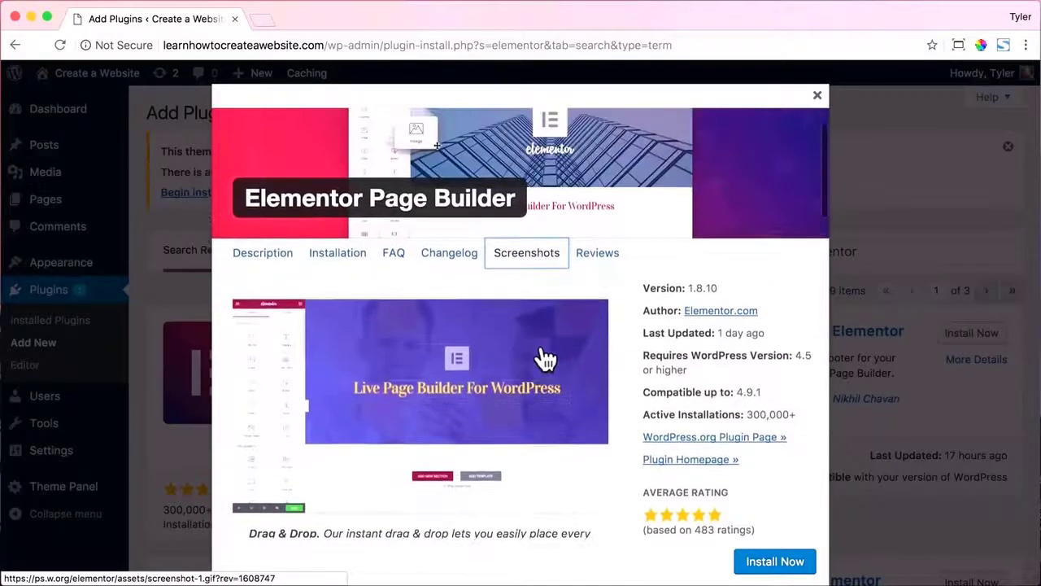
scroll(543, 355, "up", 1)
left_click(816, 98)
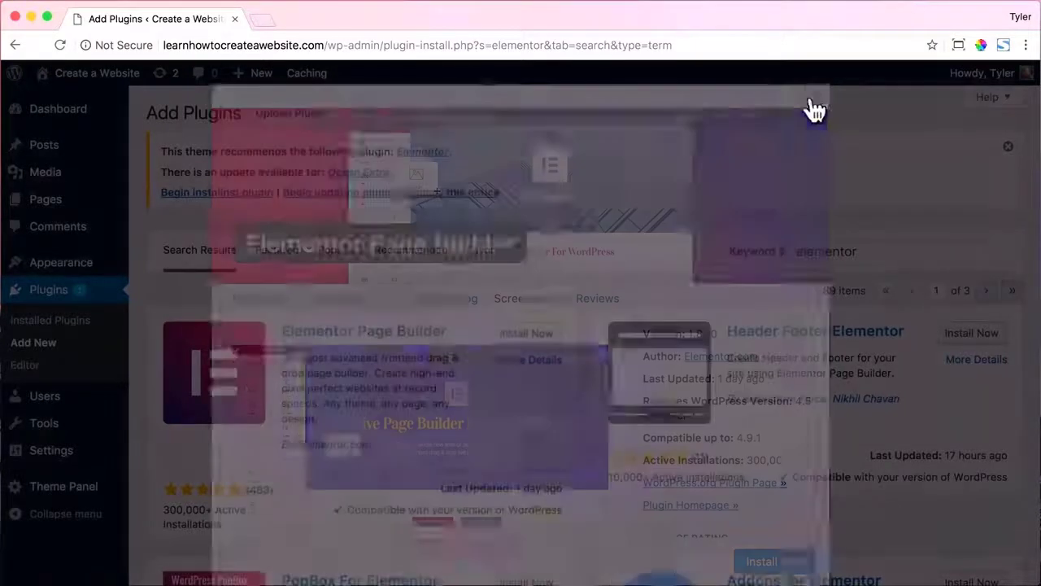
left_click(535, 334)
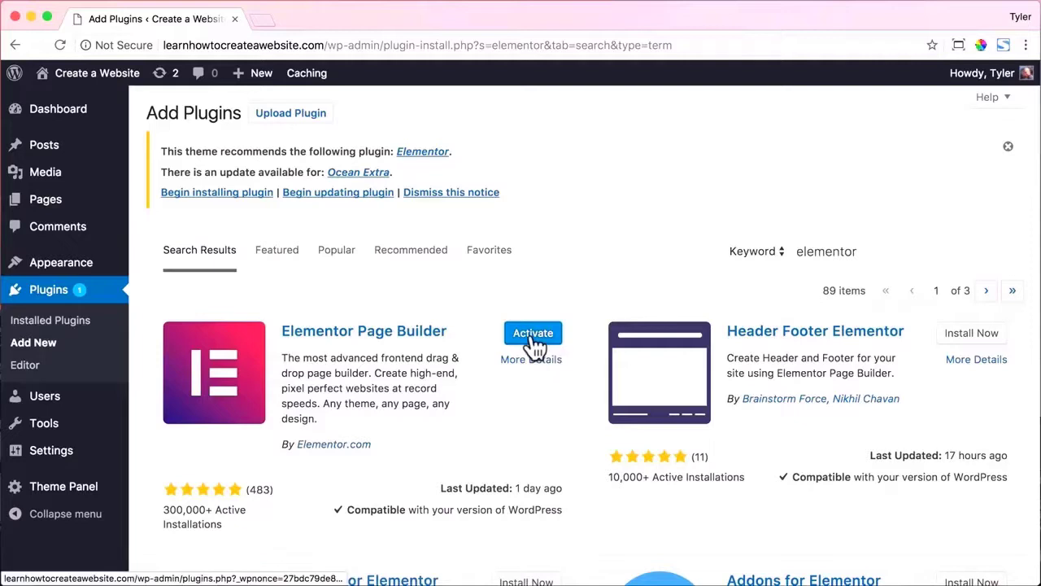
left_click(535, 340)
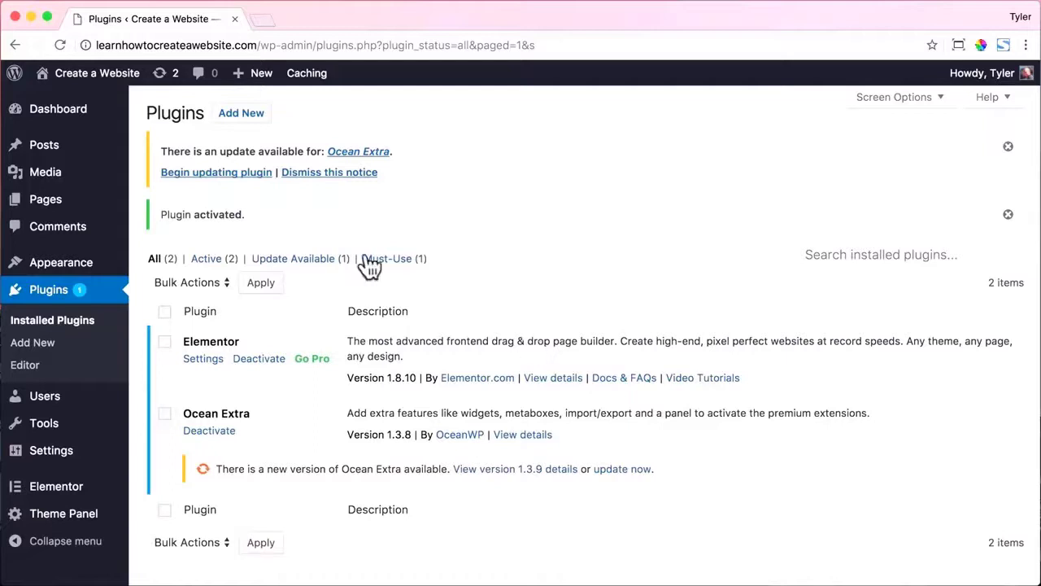
Open the Home page in Elementor from the Pages list, then return to the page editor.
left_click(70, 208)
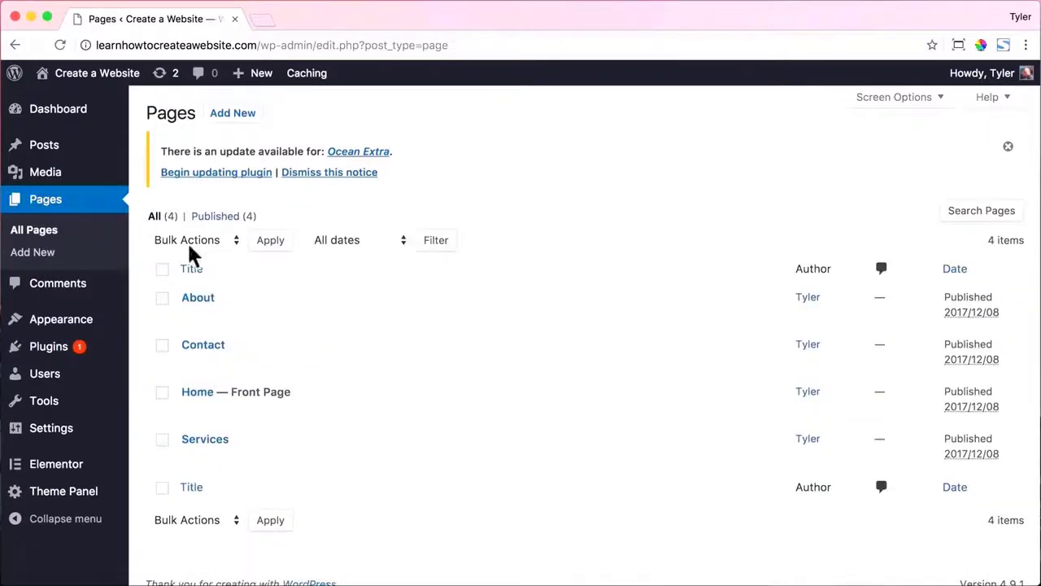
left_click(198, 398)
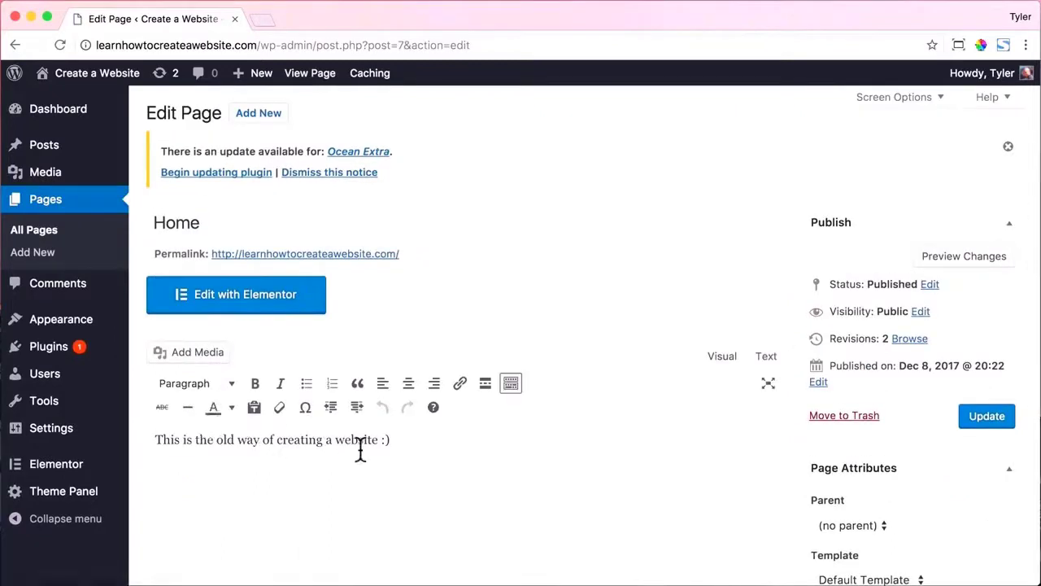
left_click(257, 313)
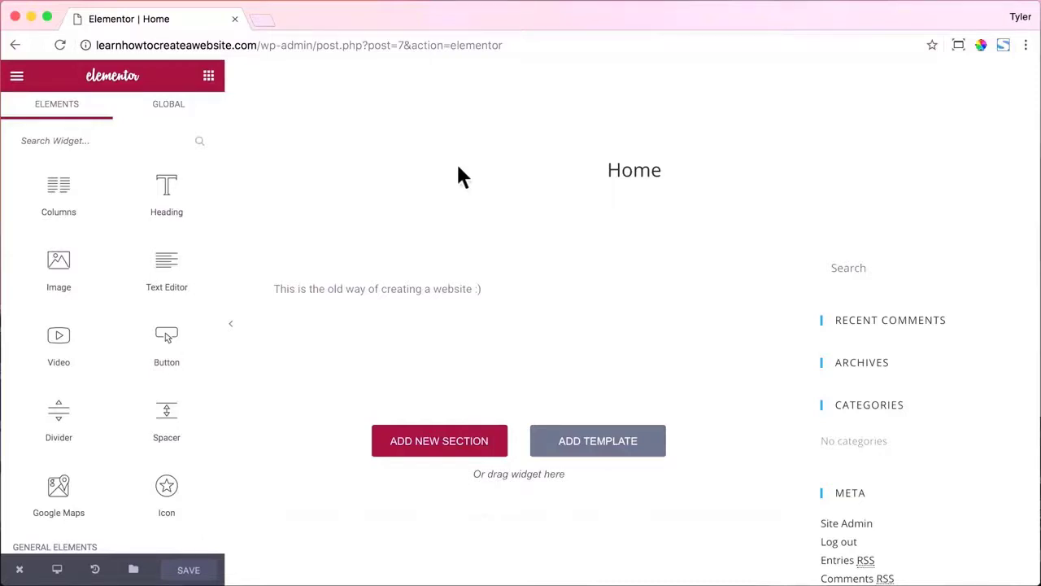
left_click(15, 45)
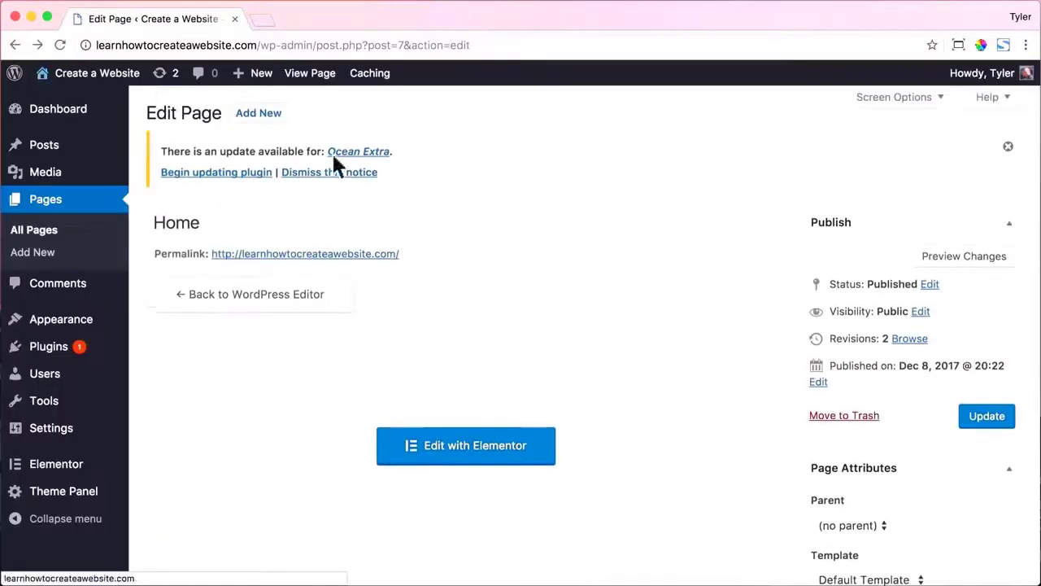
Set Home's content layout to 100% Full Width, disable its page title, and update.
scroll(789, 268, "down", 5)
left_click(668, 322)
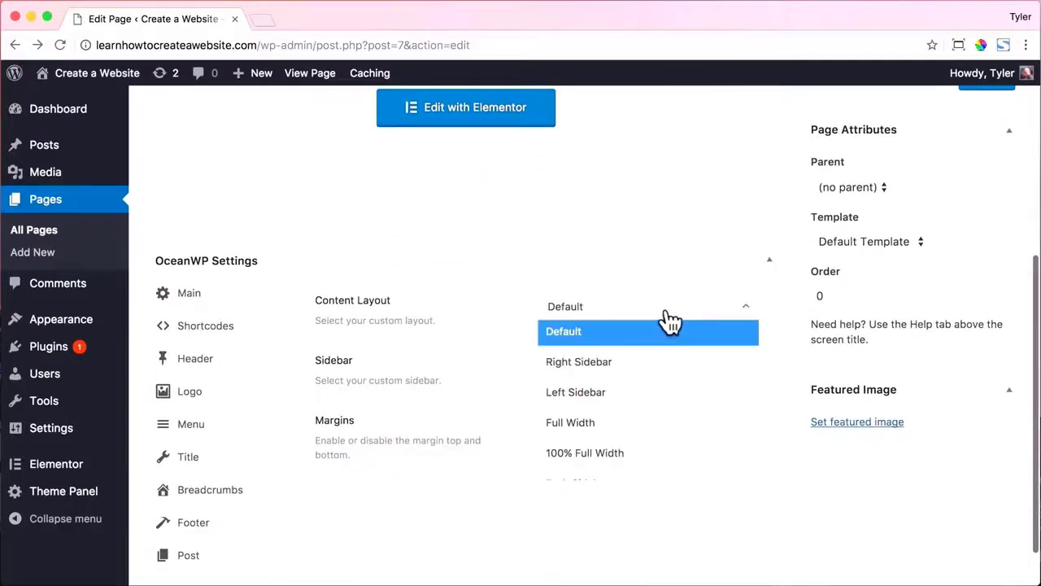
left_click(632, 451)
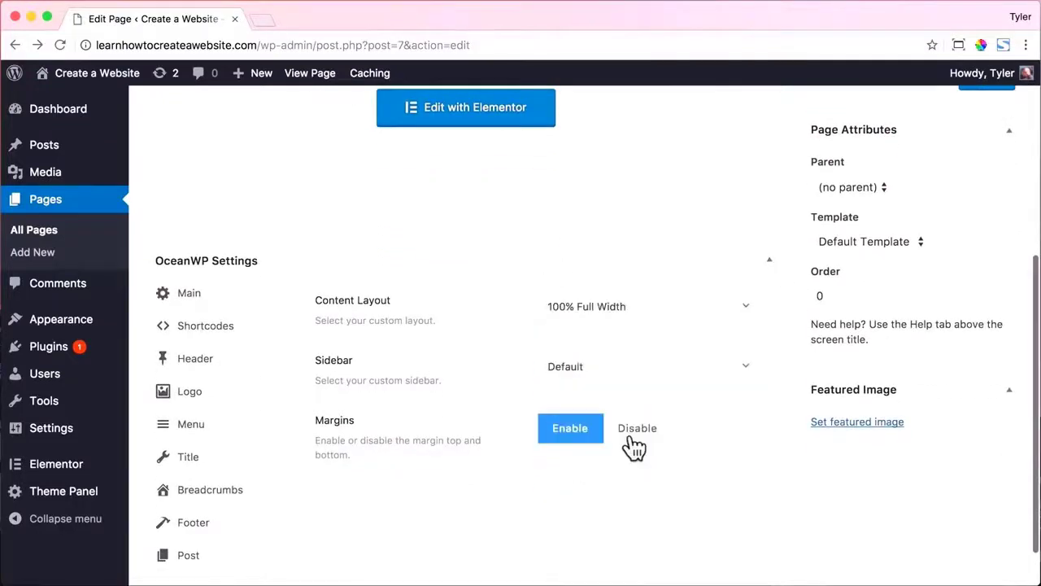
left_click(236, 465)
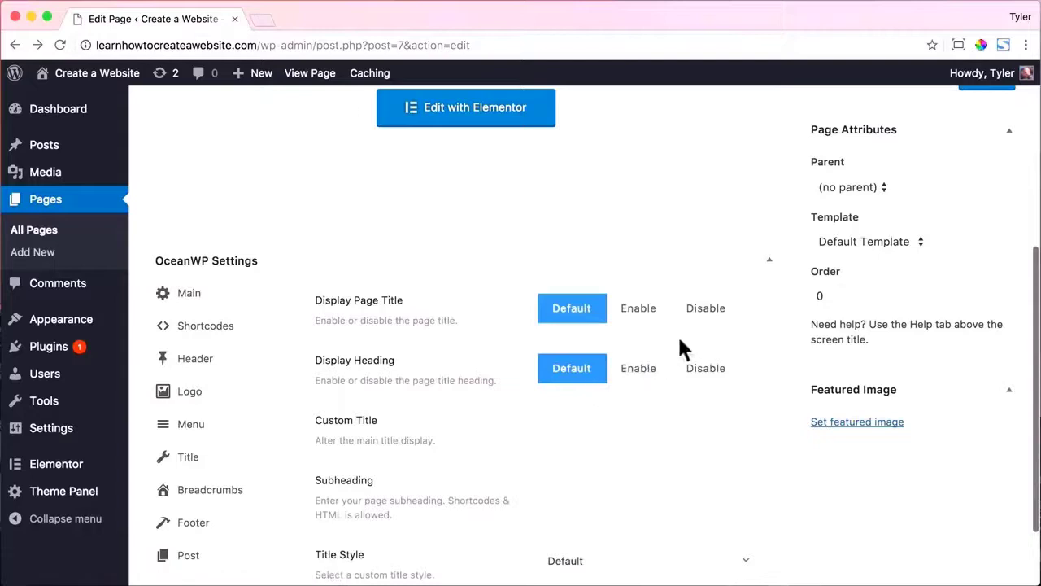
left_click(706, 309)
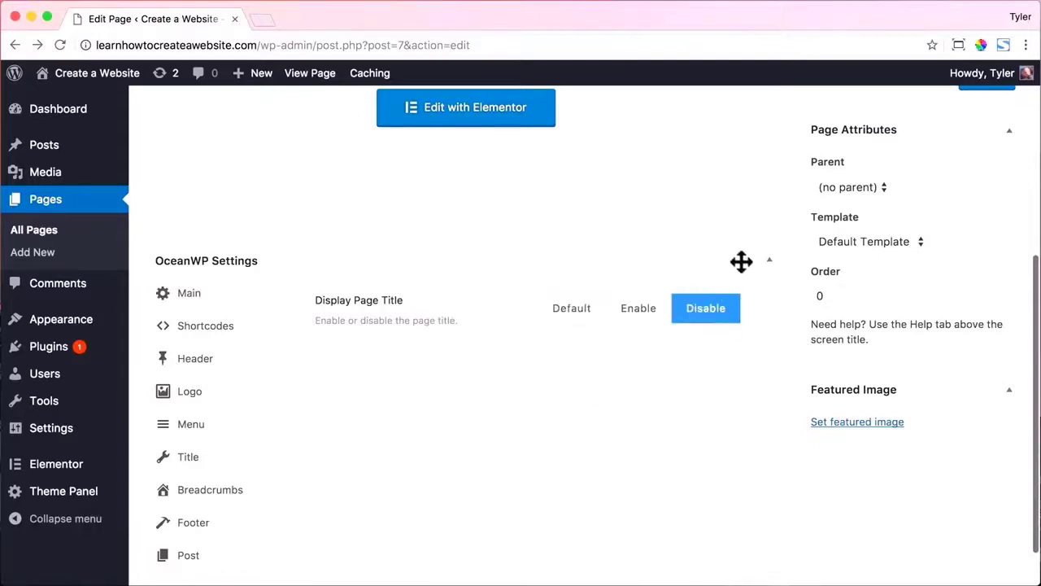
scroll(739, 260, "up", 4)
left_click(999, 244)
scroll(632, 198, "up", 3)
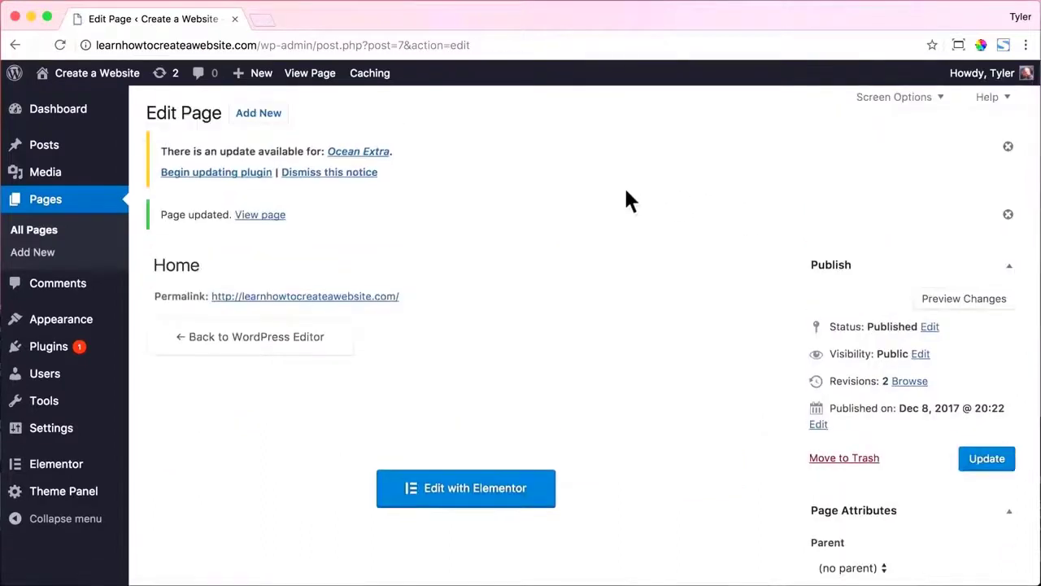
left_click(308, 74)
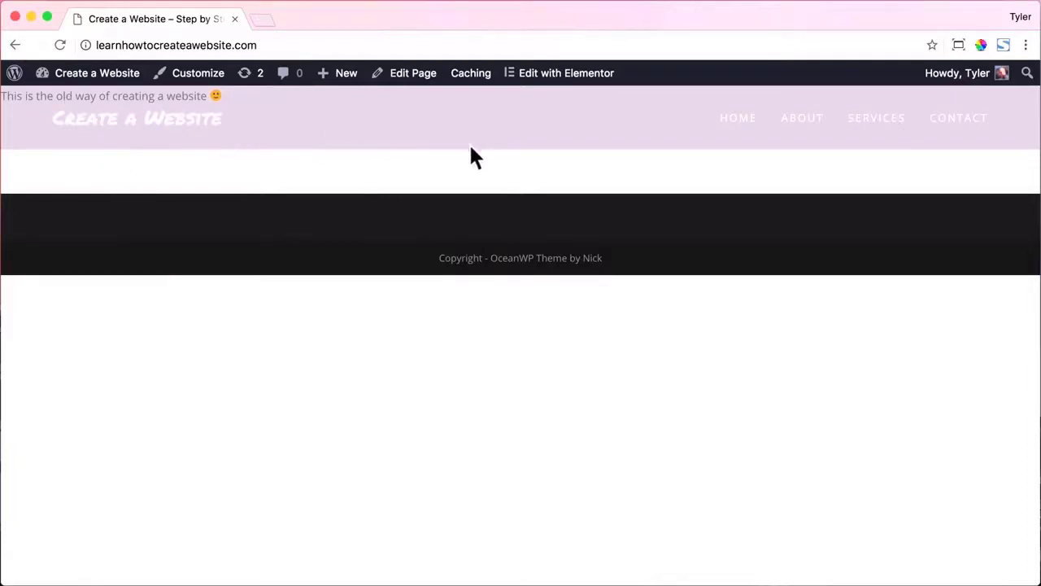
Reopen Home in Elementor, delete the old text section, and add a one-column section.
left_click(409, 75)
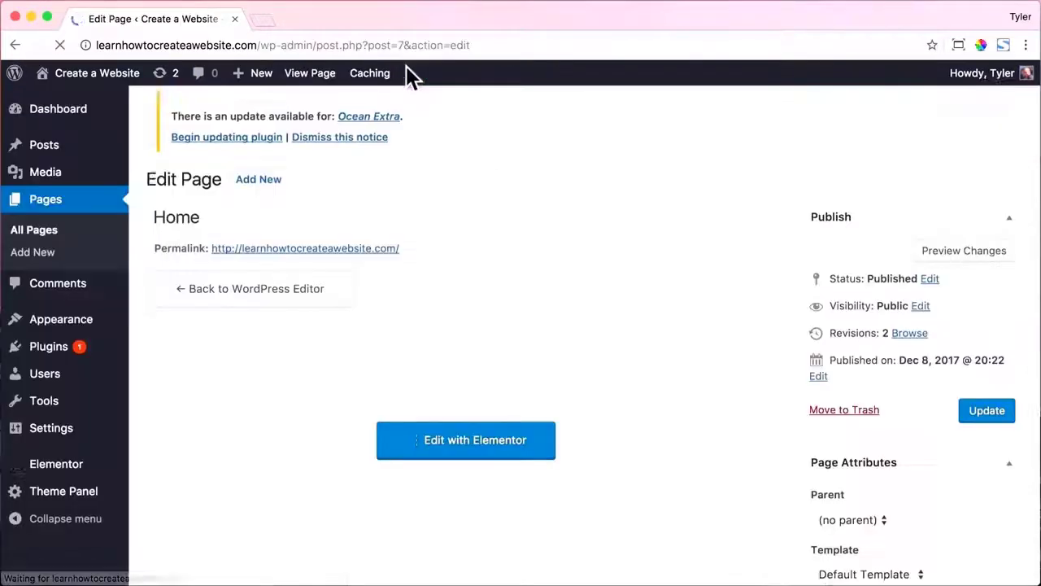
left_click(483, 458)
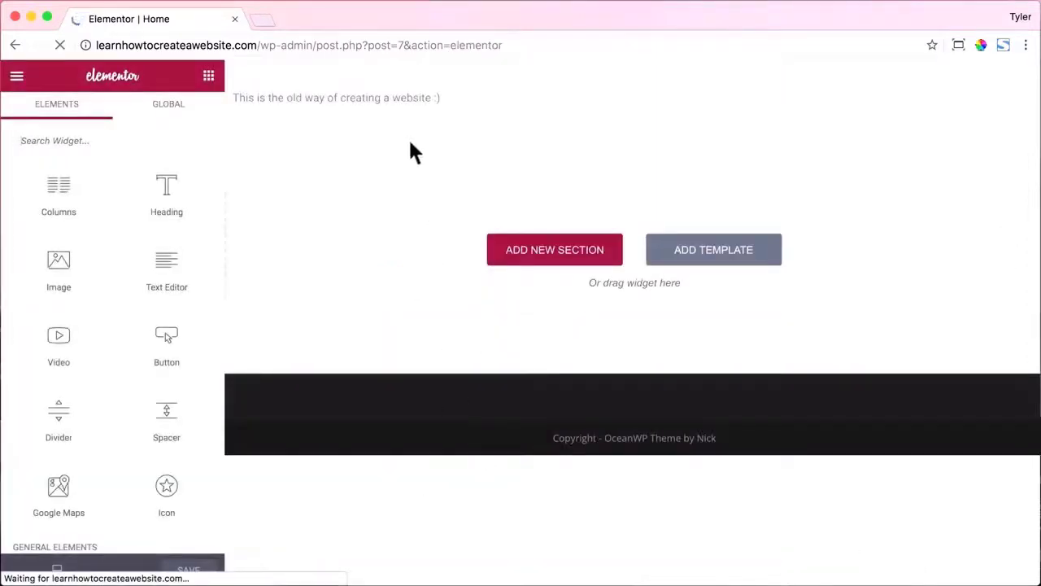
left_click(673, 70)
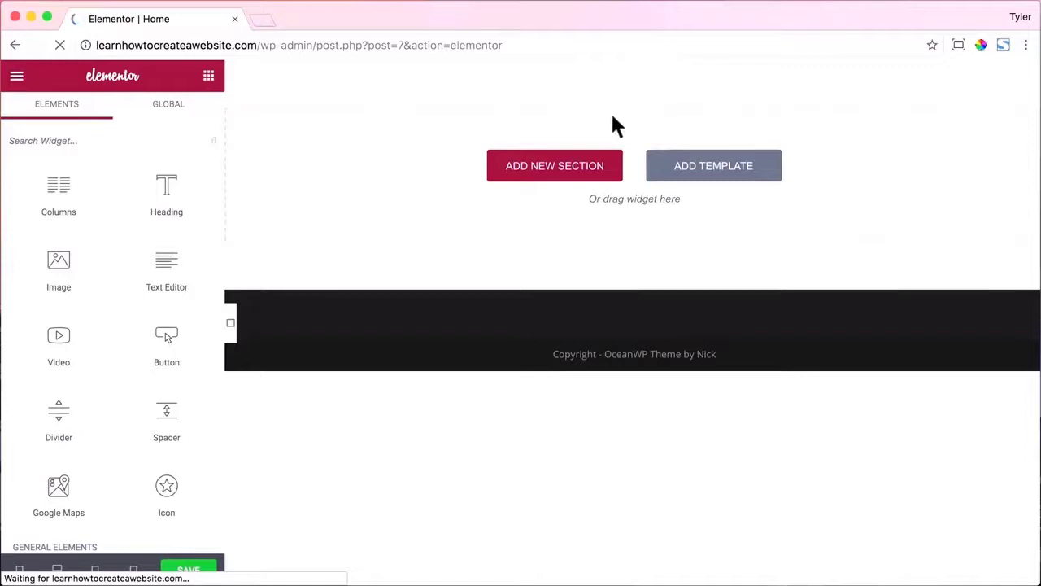
left_click(551, 171)
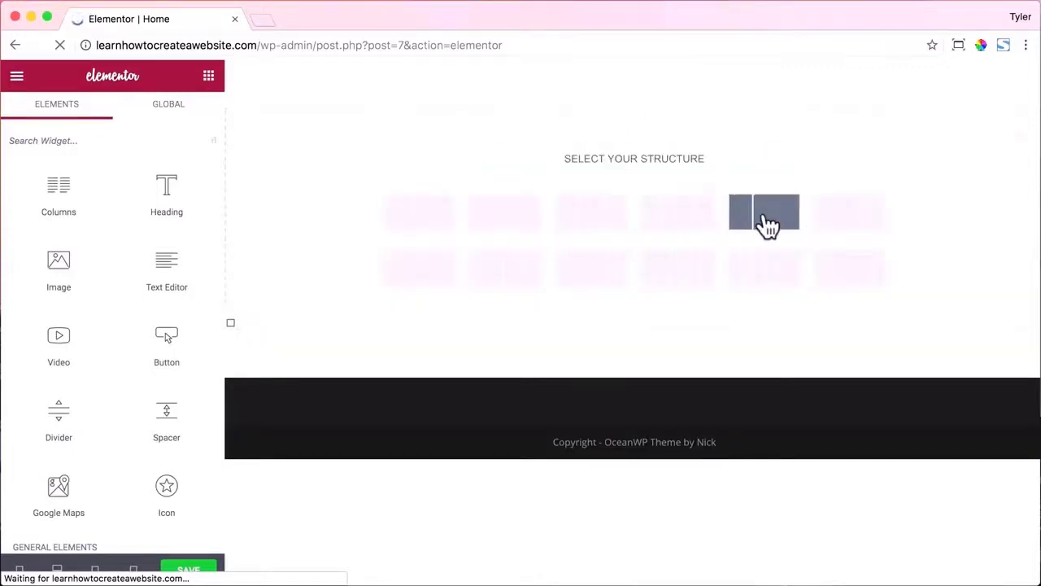
left_click(431, 224)
Add a Heading, Text Editor, Divider and Click me Button widget to the new section.
left_click_drag(182, 202, 483, 122)
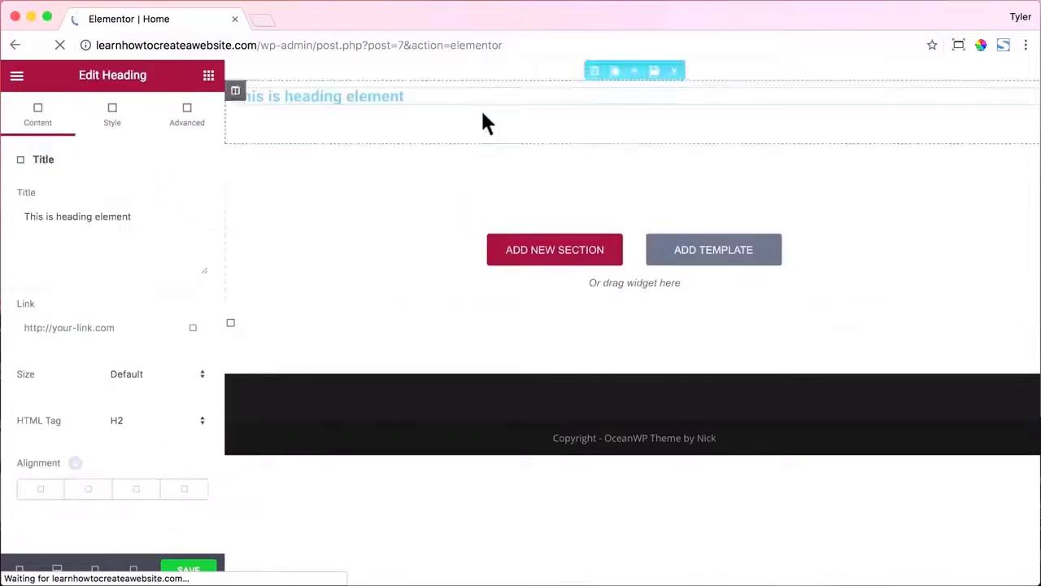
left_click(209, 76)
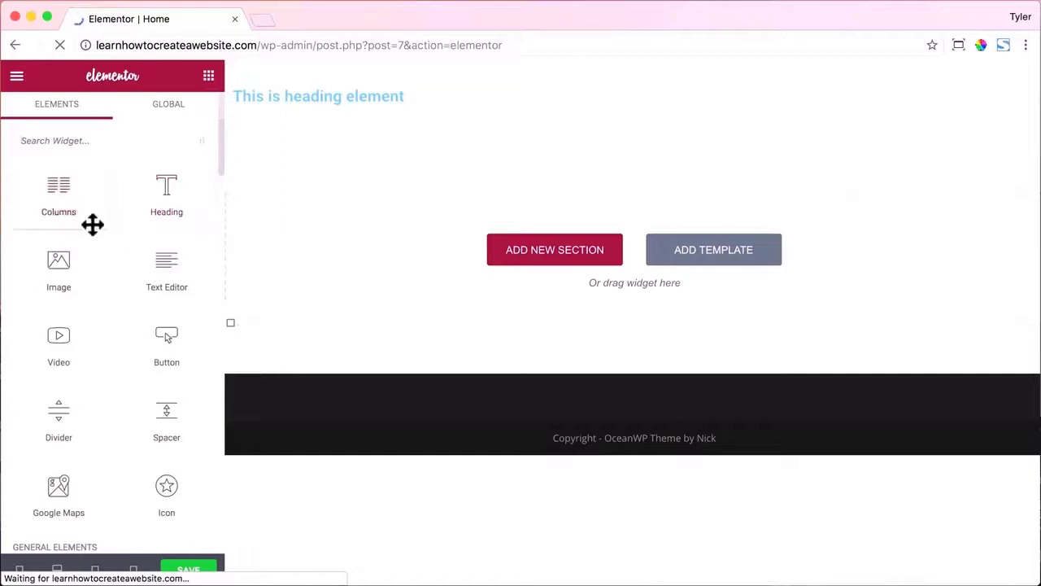
left_click_drag(170, 277, 352, 118)
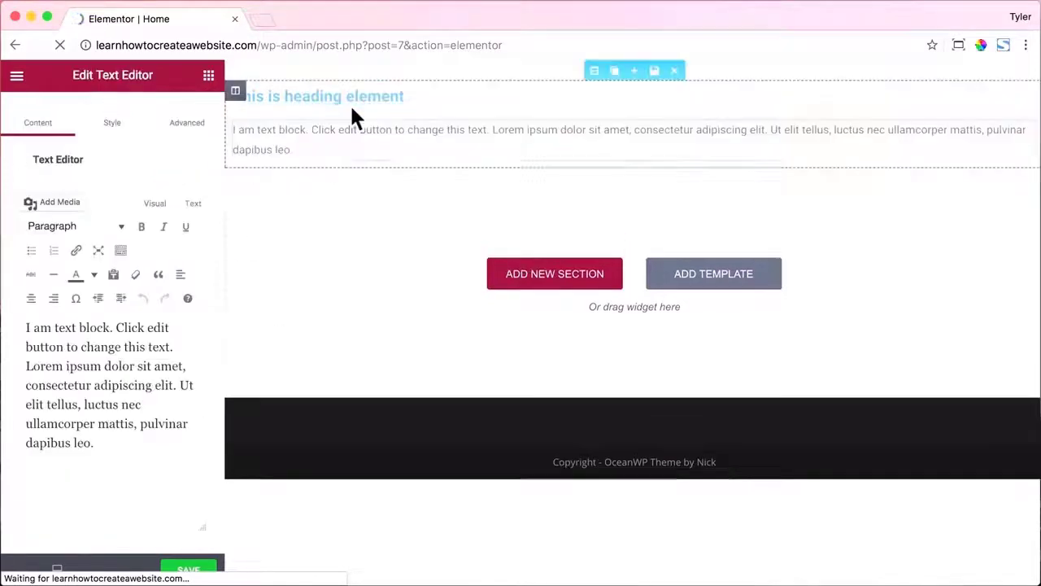
left_click(209, 76)
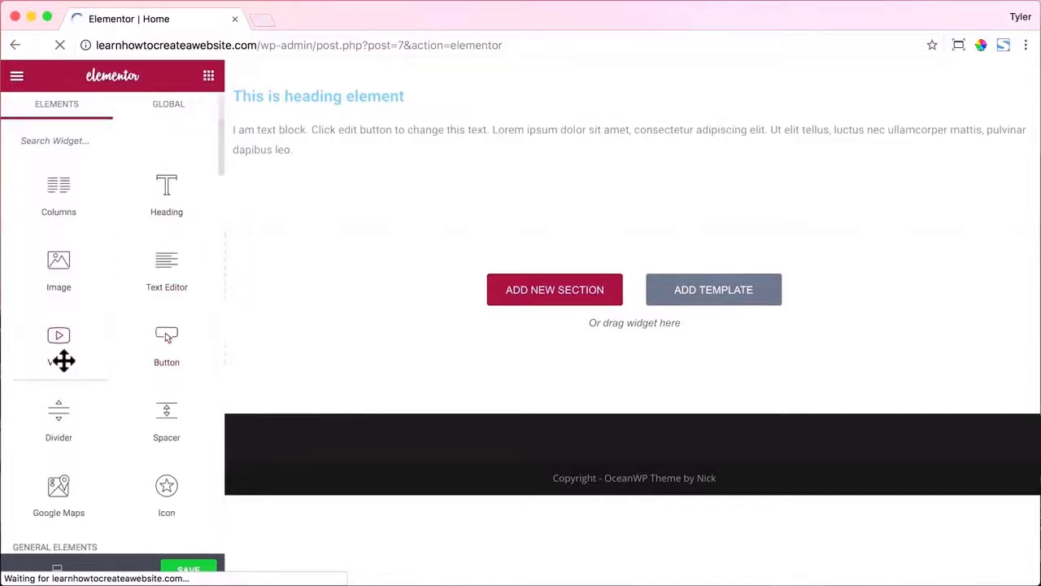
left_click_drag(70, 420, 345, 163)
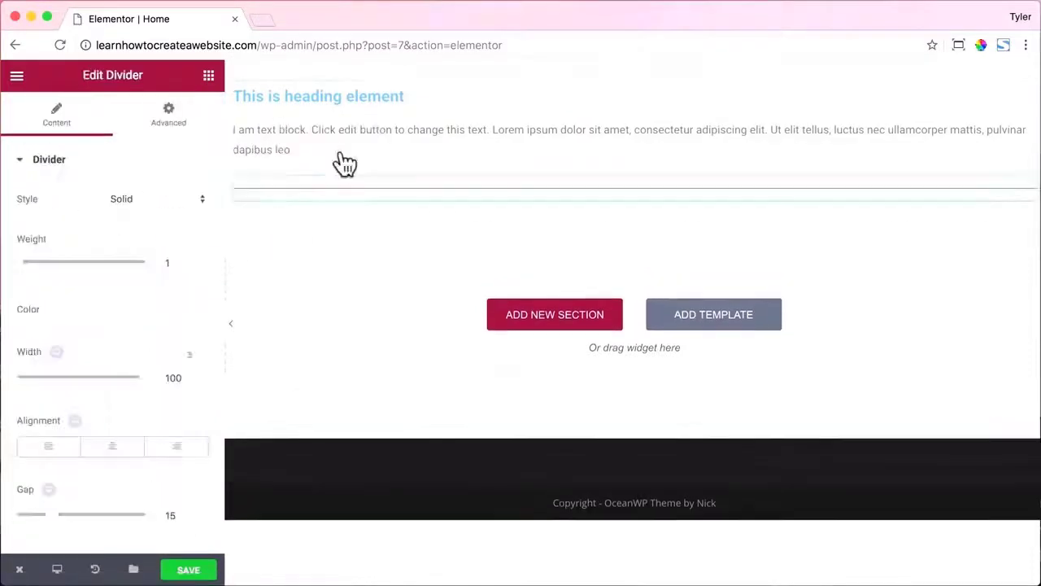
left_click(208, 75)
scroll(167, 269, "down", 2)
left_click_drag(161, 271, 321, 185)
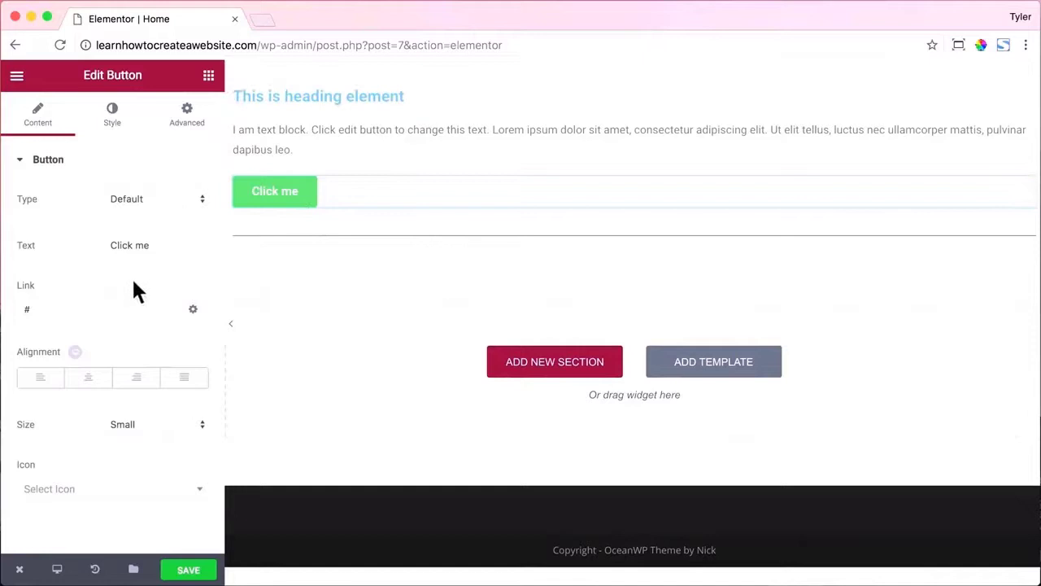
Add a Testimonial and a London Eye Google Map below the divider.
left_click(208, 75)
scroll(161, 246, "down", 5)
scroll(161, 247, "down", 6)
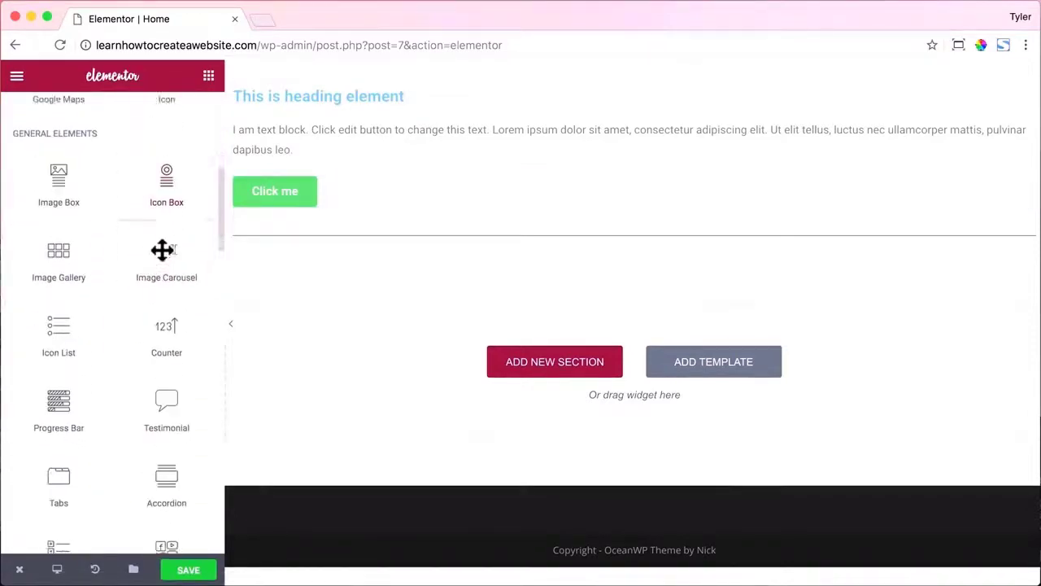
scroll(162, 252, "down", 2)
left_click_drag(163, 254, 367, 245)
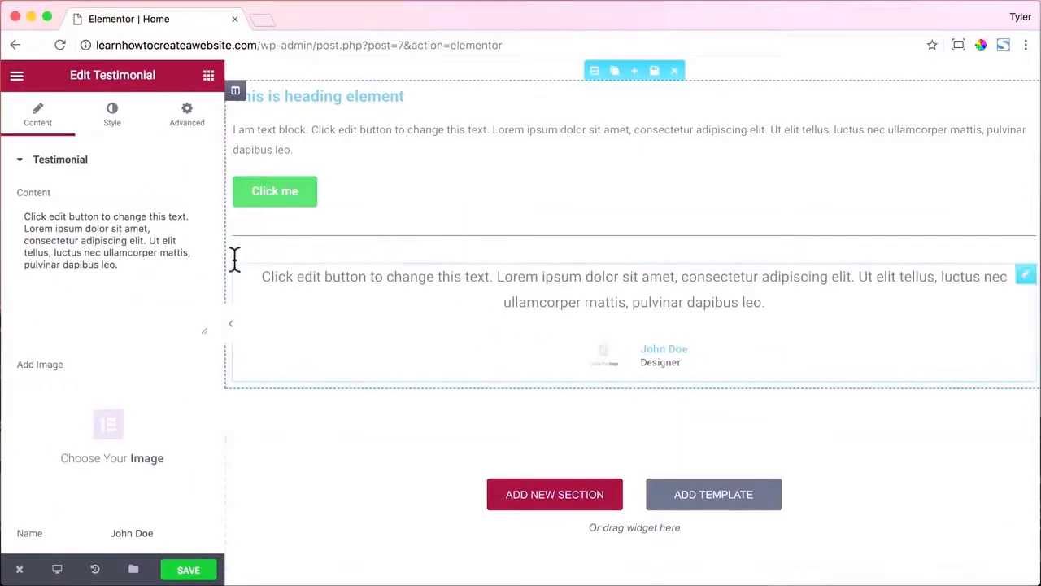
left_click(207, 82)
scroll(171, 265, "down", 4)
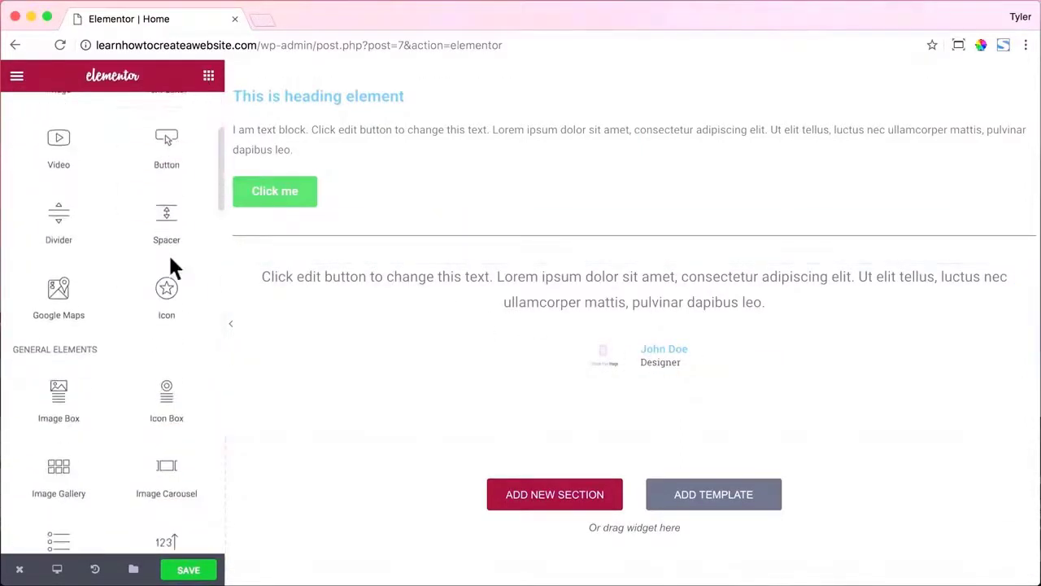
left_click_drag(80, 291, 623, 376)
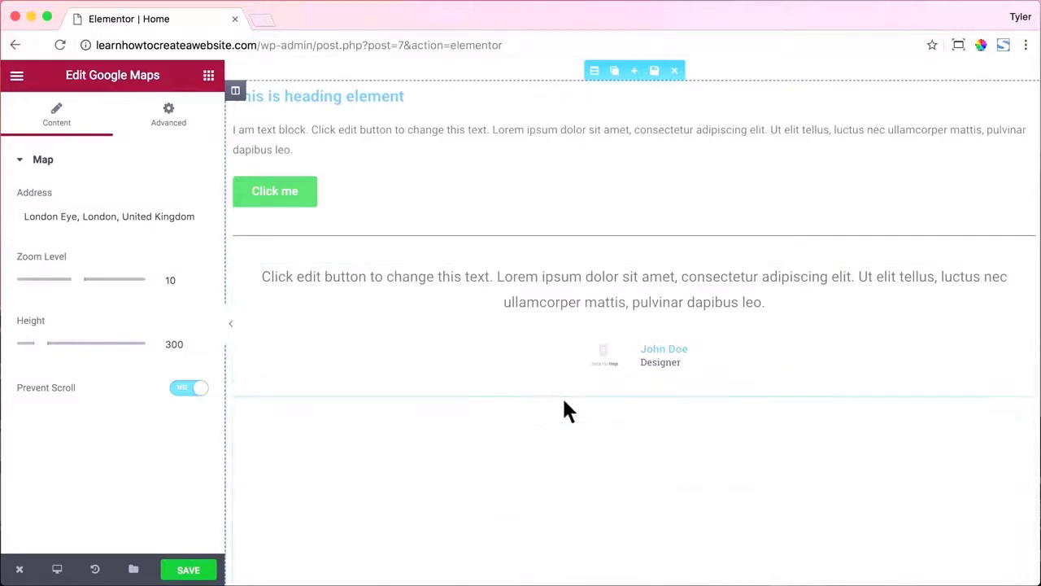
scroll(642, 421, "down", 3)
scroll(644, 426, "down", 3)
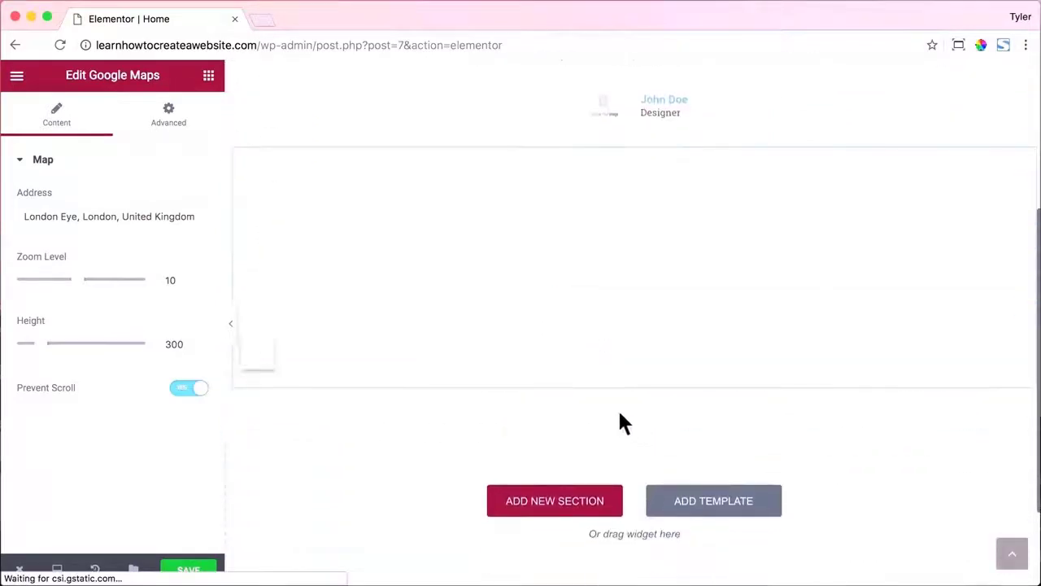
Insert the Homepage – Study template and delete the old testimonial and heading/text/button sections.
left_click(727, 510)
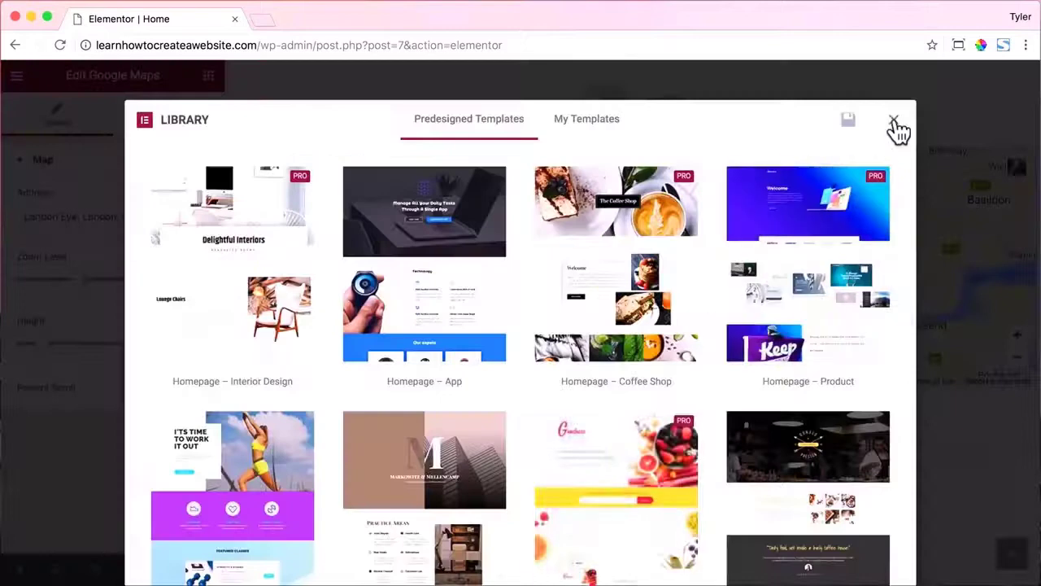
scroll(711, 309, "down", 5)
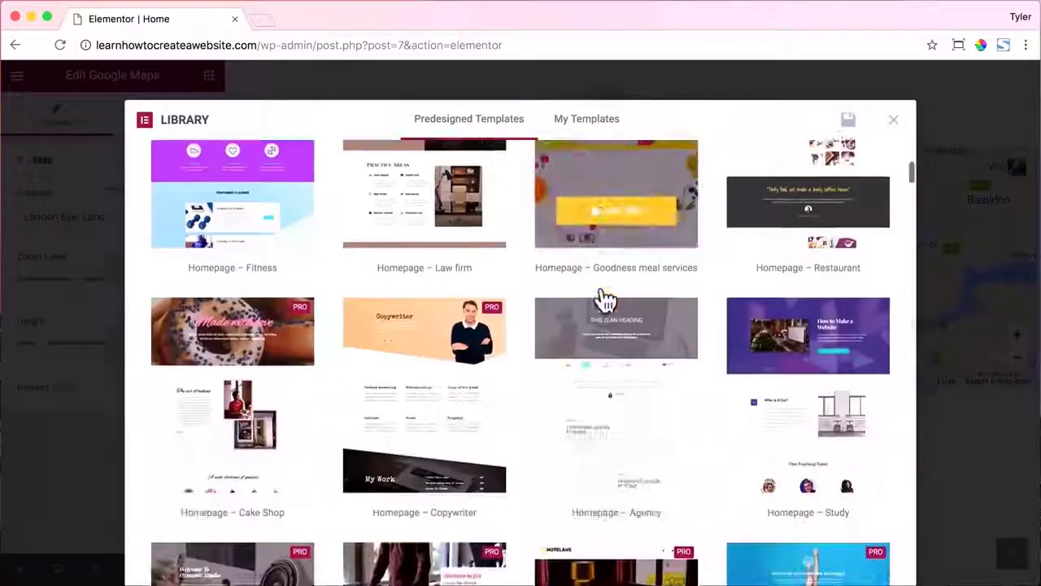
left_click(828, 394)
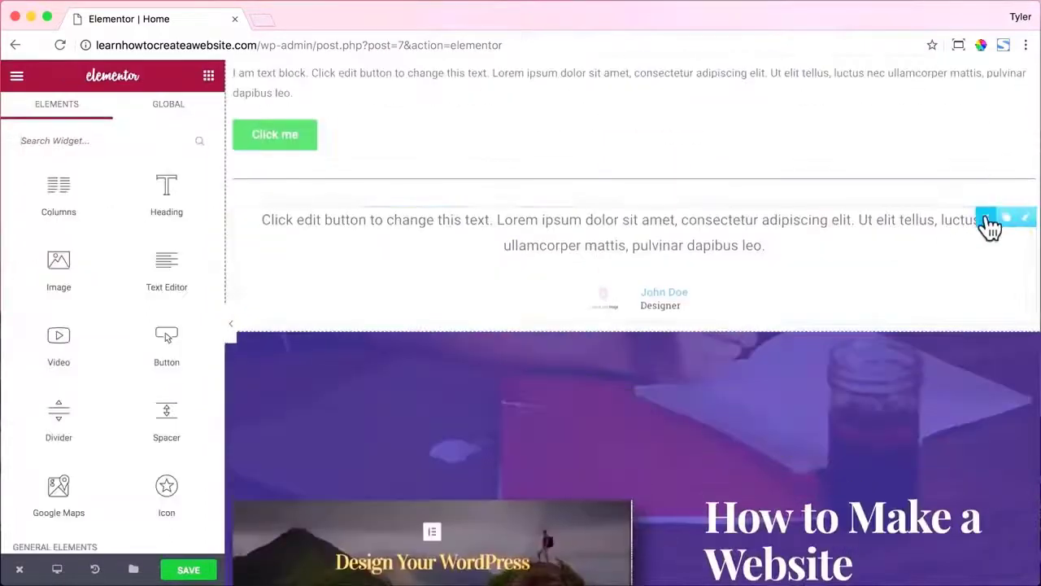
left_click(988, 221)
scroll(724, 84, "up", 1)
left_click(675, 71)
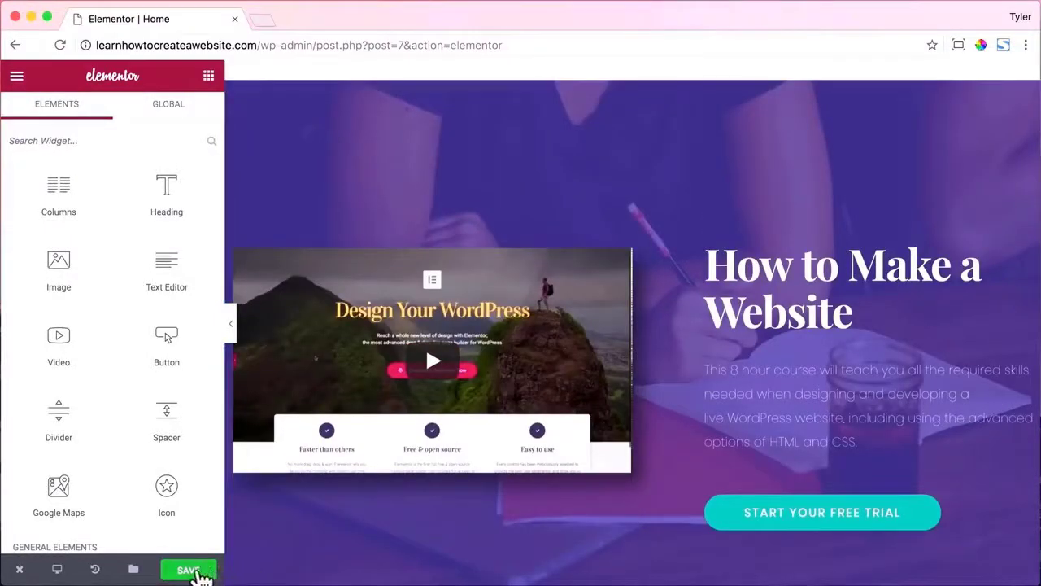
Save the Home page, look through the live page in a new tab, then close it.
left_click(197, 572)
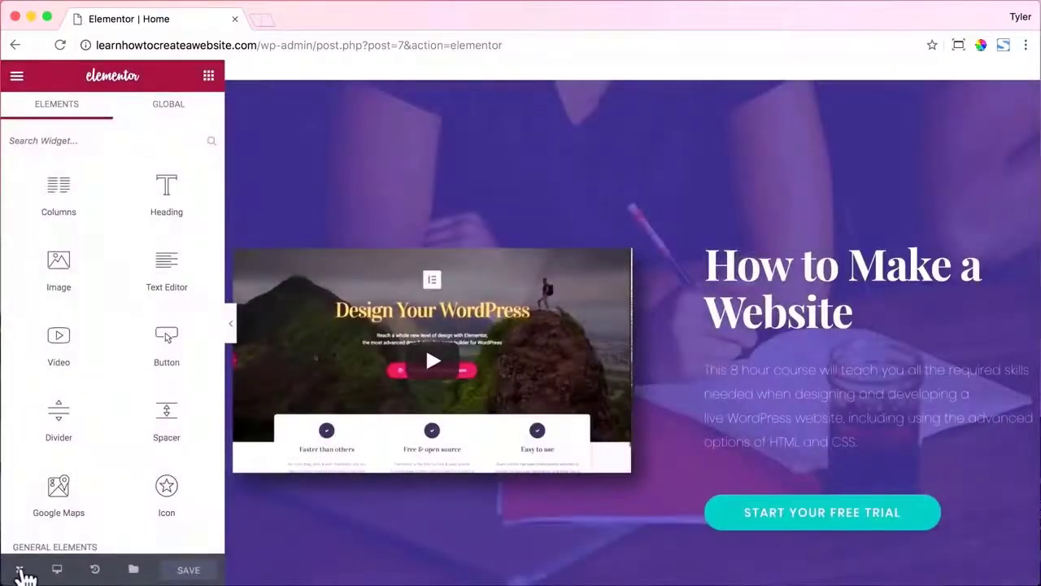
mouse_move(24, 576)
left_click(102, 507)
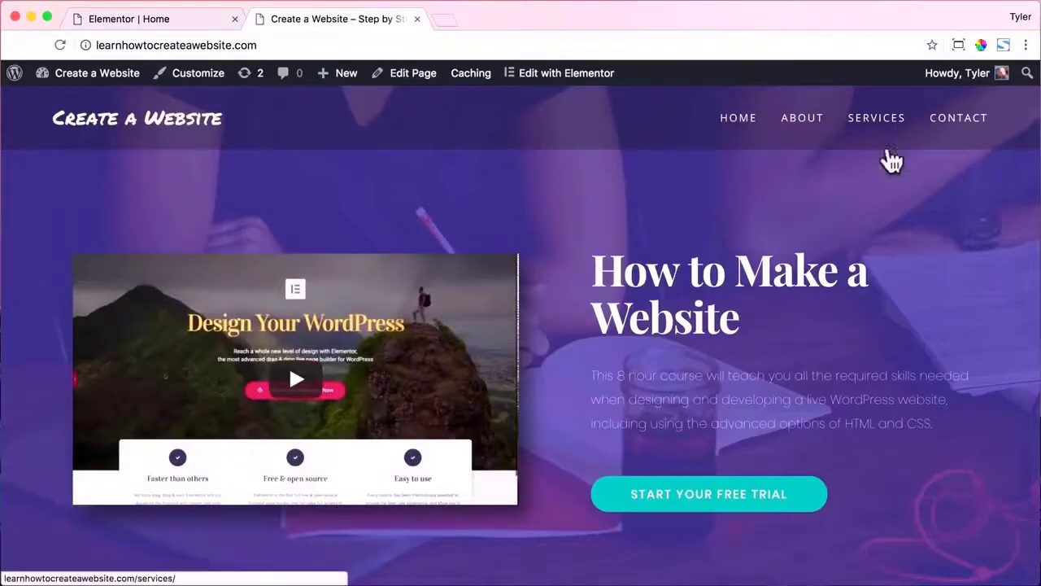
scroll(825, 221, "down", 3)
scroll(825, 221, "down", 20)
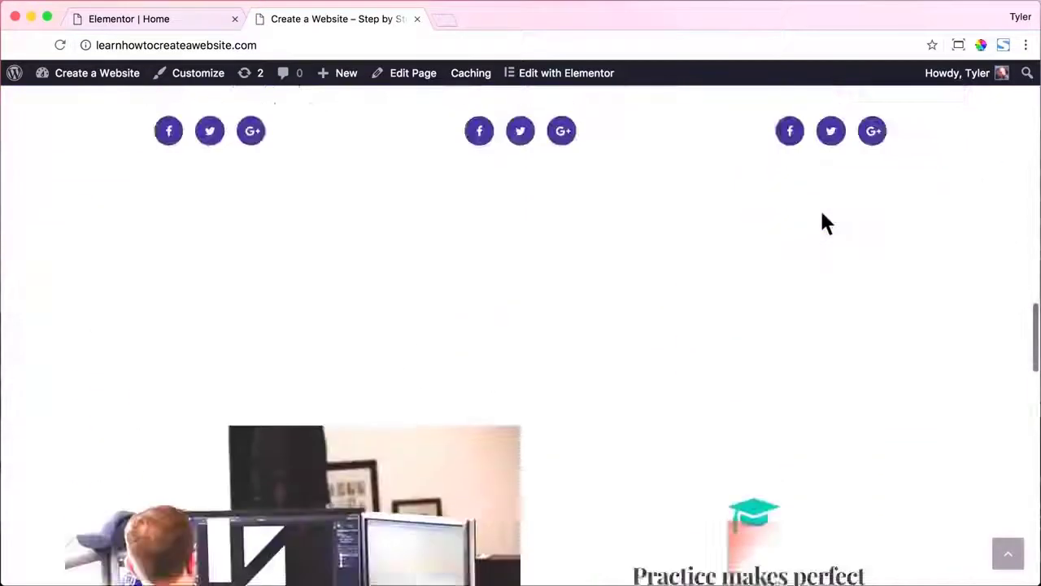
scroll(823, 222, "down", 10)
scroll(821, 221, "up", 20)
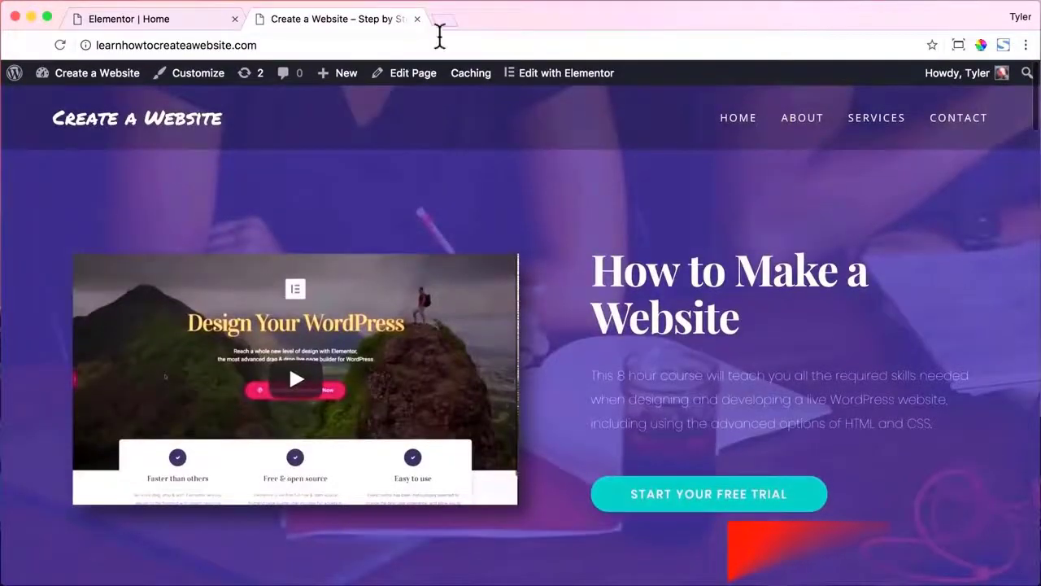
left_click(416, 18)
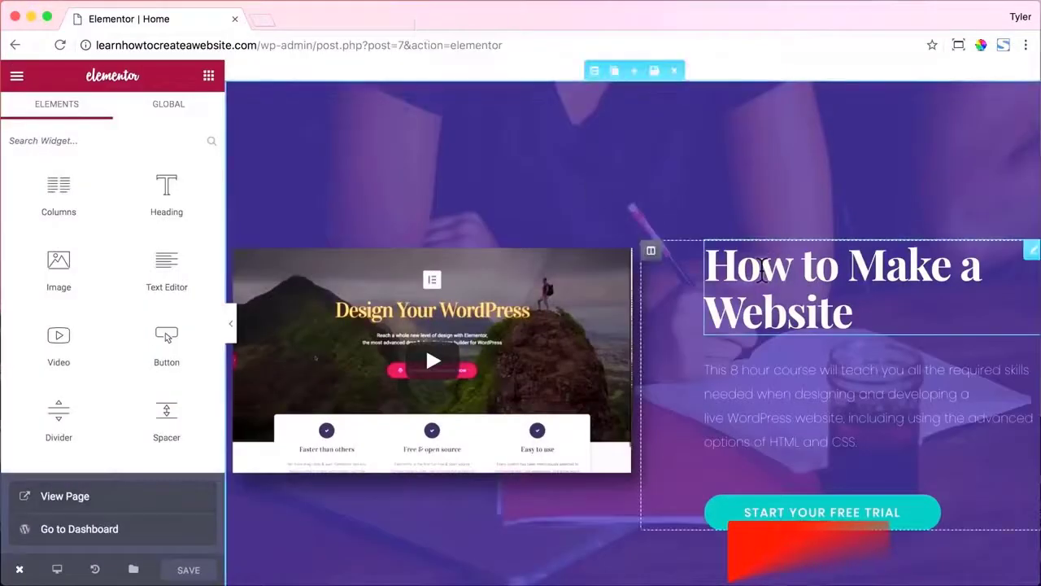
Retitle the hero heading 'How to Make a WordPress Website' and resize its two columns.
left_click(762, 273)
left_click_drag(139, 218, 44, 218)
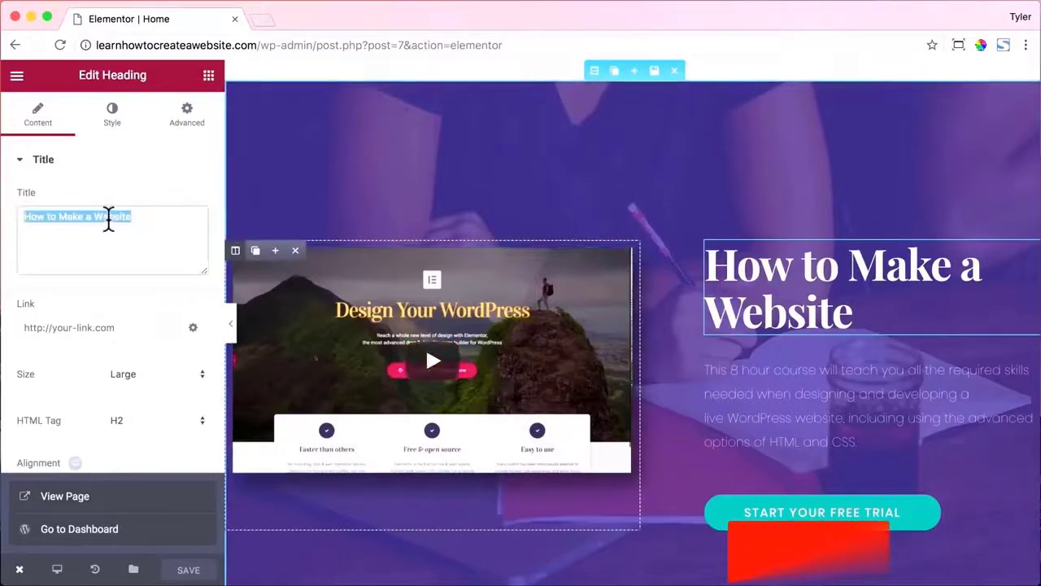
left_click(95, 216)
type("WordPress")
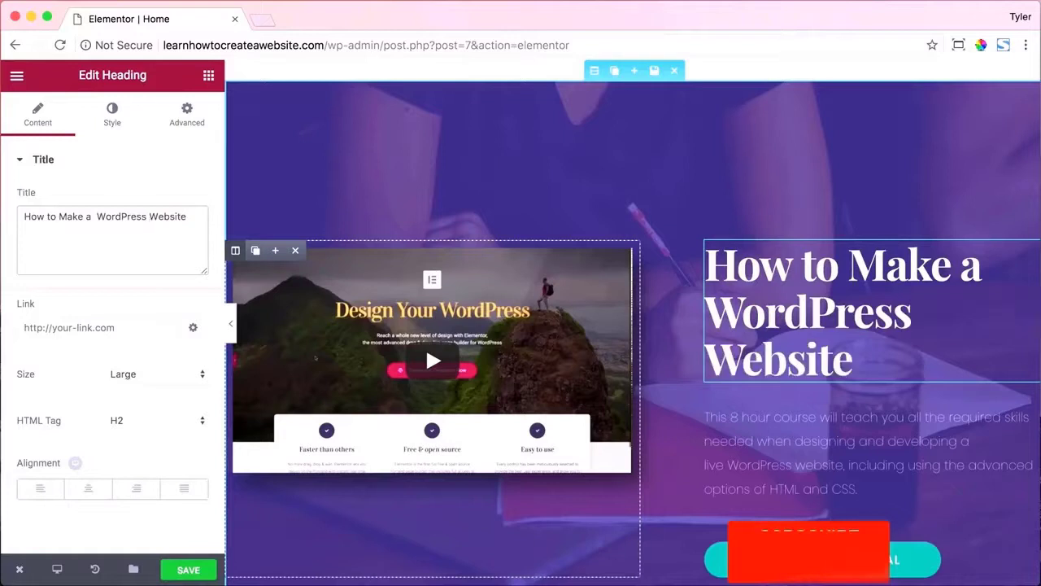
left_click_drag(639, 312, 603, 311)
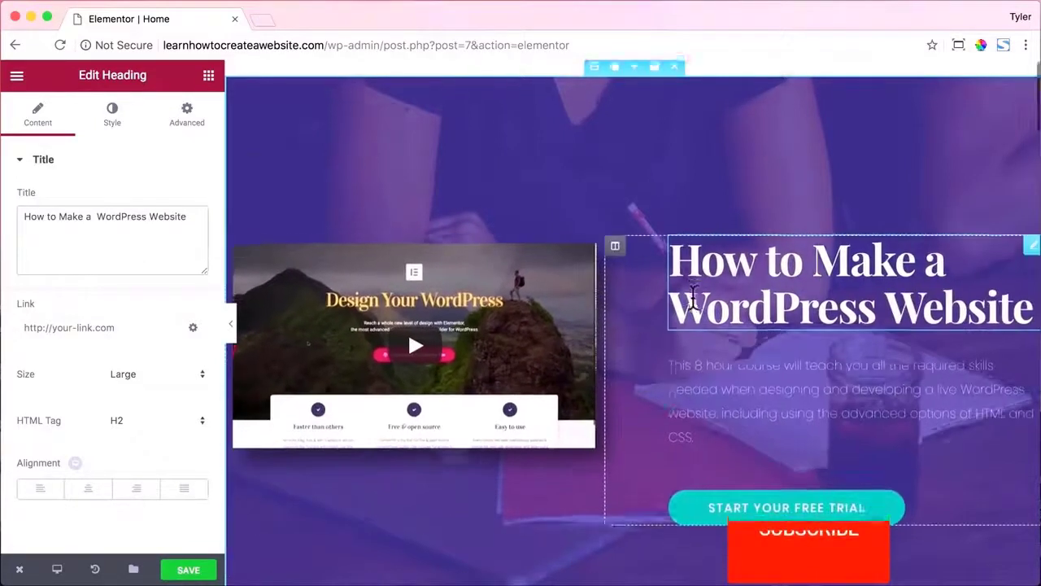
scroll(691, 305, "down", 2)
scroll(692, 305, "down", 5)
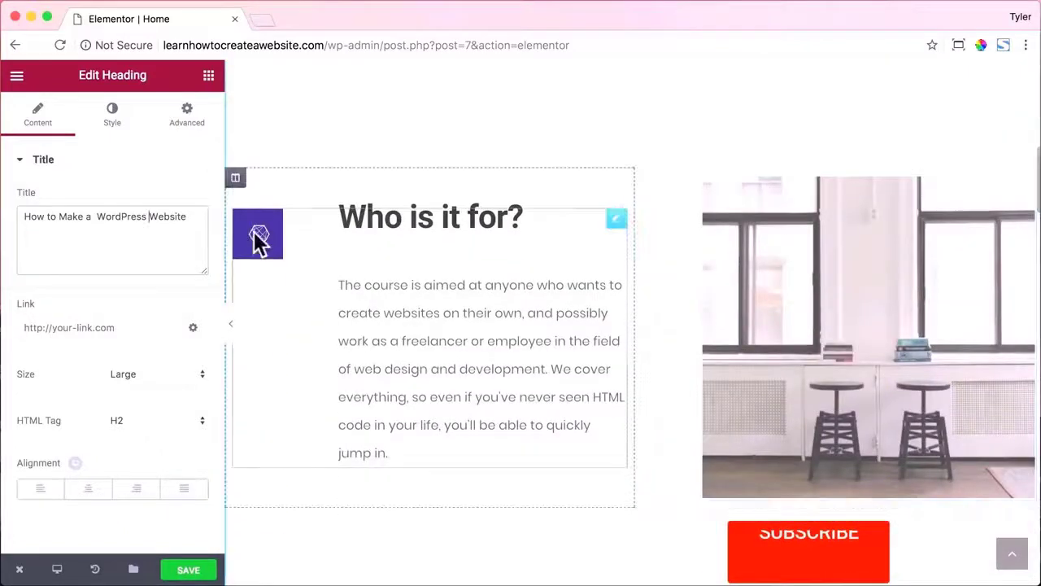
Set the Who is it for? icon box's primary colour to deep purple.
left_click(258, 236)
scroll(158, 249, "down", 3)
left_click(112, 115)
left_click(187, 198)
left_click(114, 236)
mouse_move(113, 236)
left_mouse_down()
mouse_move(146, 228)
mouse_move(125, 228)
mouse_move(117, 279)
left_mouse_up()
Replace the image beside Who is it for? with library.jpg from the media library.
left_click(856, 276)
left_click(120, 307)
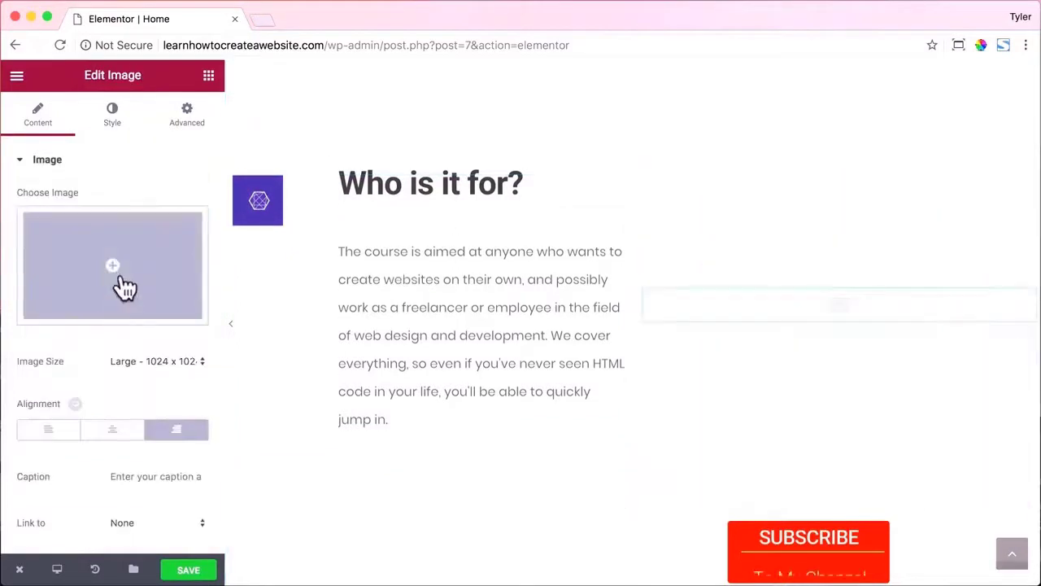
left_click(121, 288)
left_click(155, 151)
left_click(216, 255)
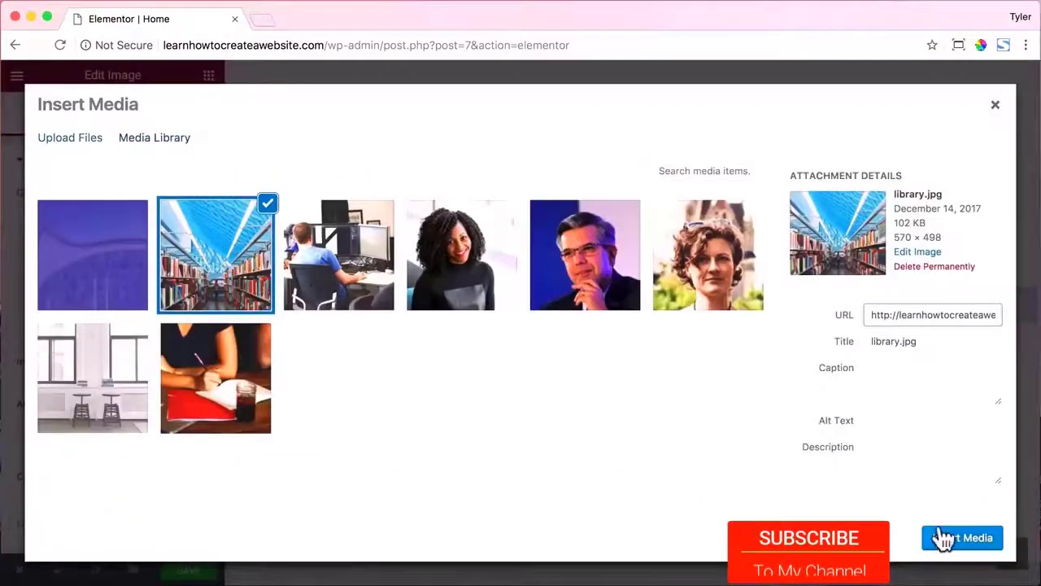
left_click(941, 540)
scroll(488, 333, "down", 7)
scroll(492, 340, "down", 10)
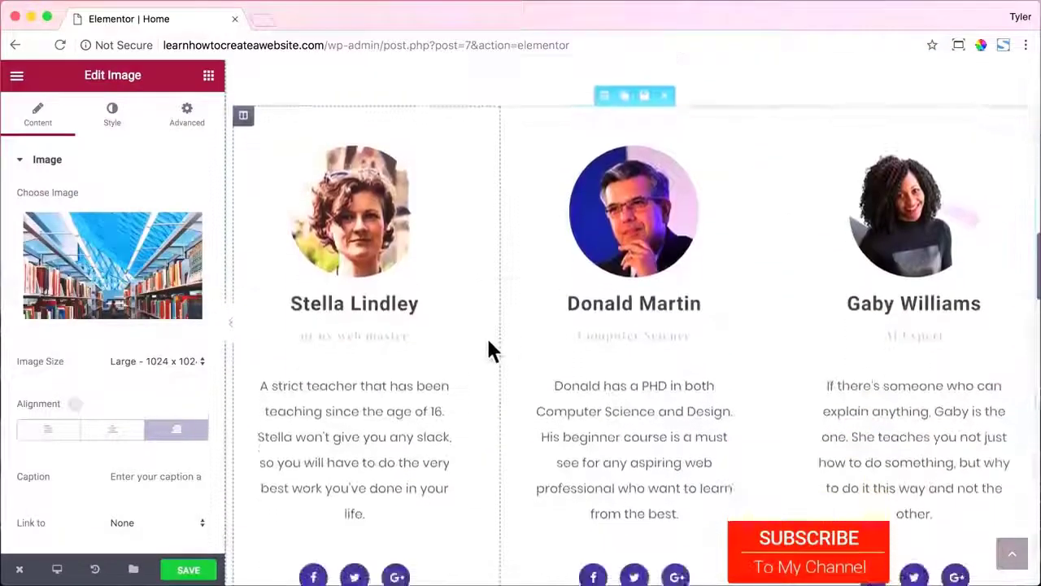
scroll(491, 351, "down", 3)
scroll(491, 352, "up", 20)
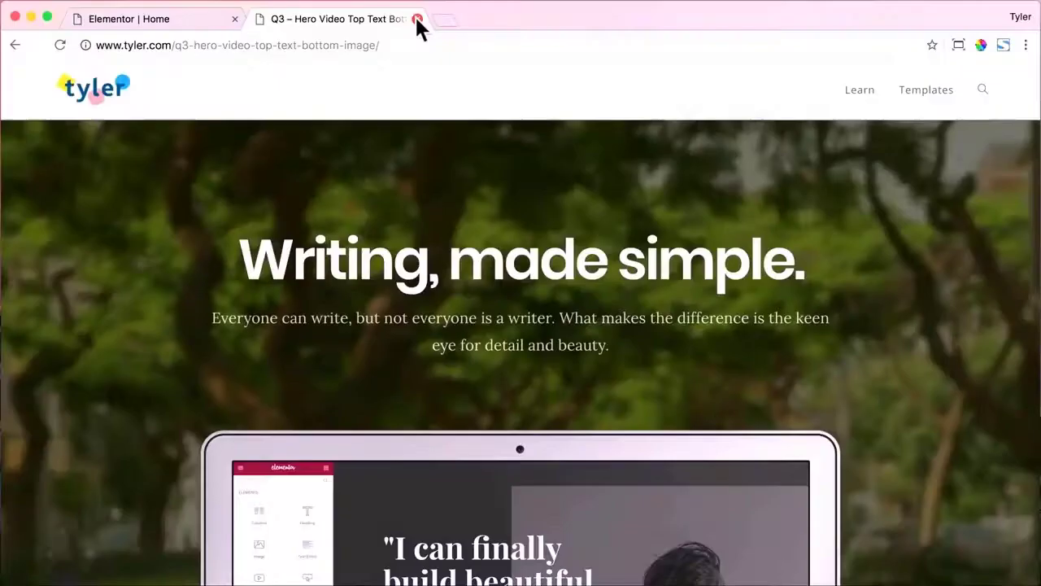
Close the template demo tab, save the Home page, and exit Elementor to the dashboard.
left_click(415, 21)
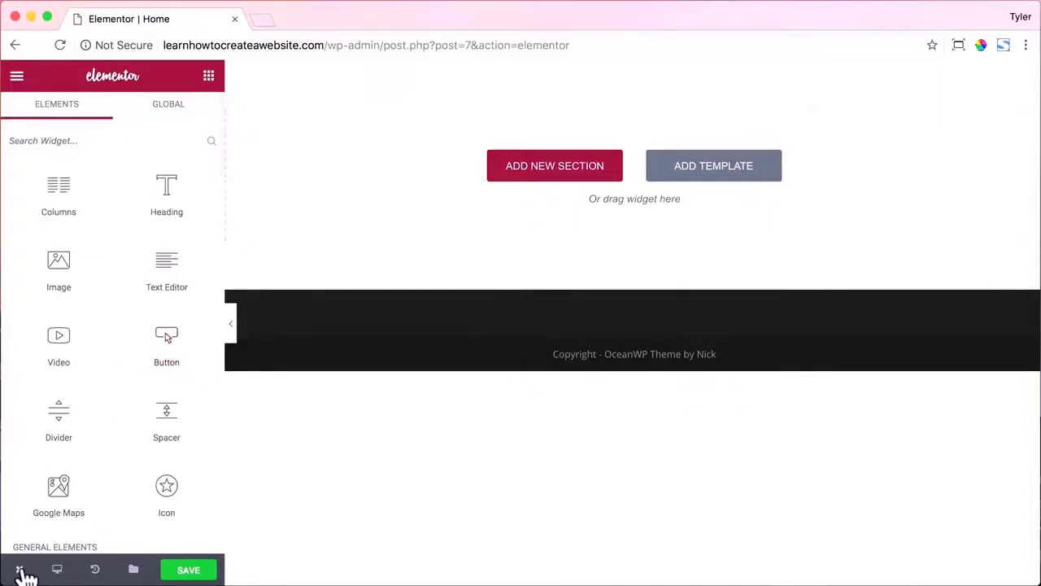
mouse_move(24, 576)
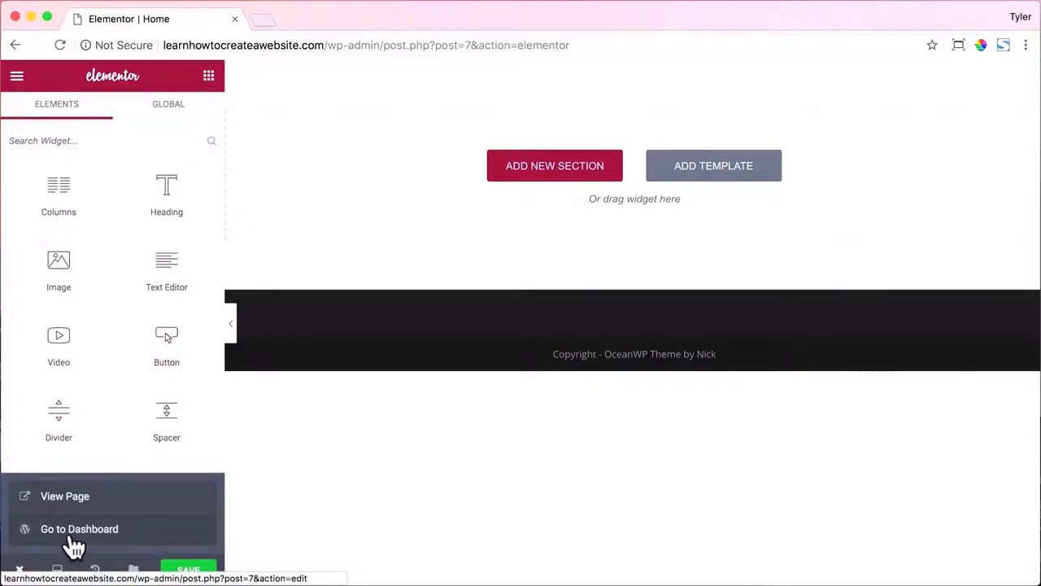
left_click(75, 531)
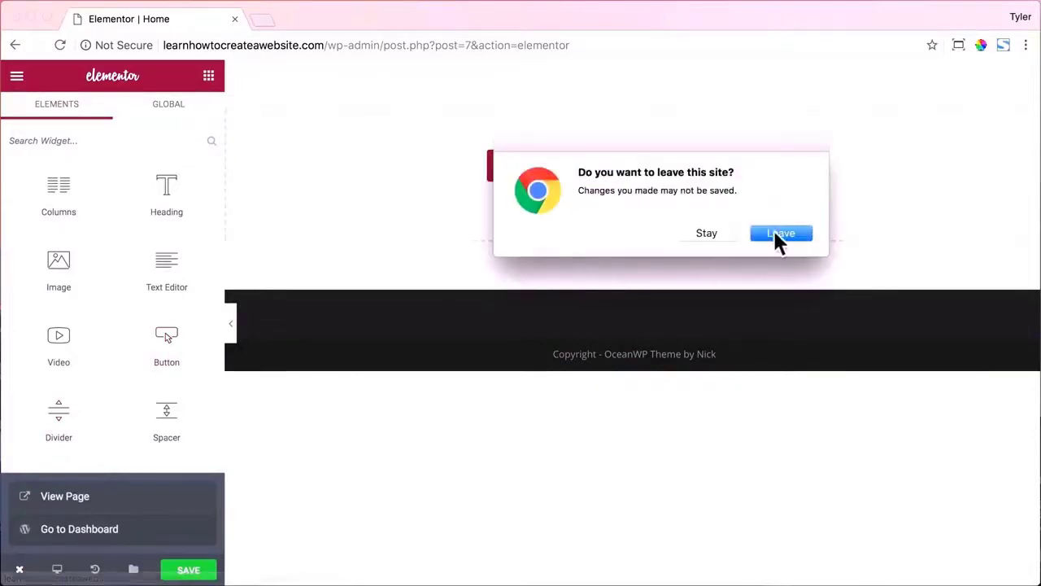
left_click(724, 233)
left_click(203, 574)
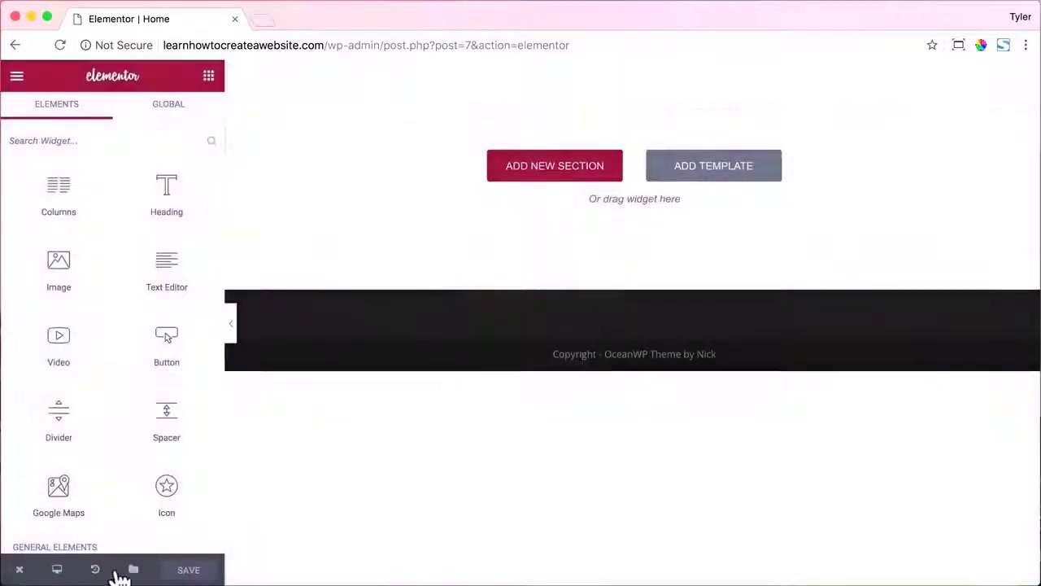
mouse_move(22, 574)
left_click(34, 531)
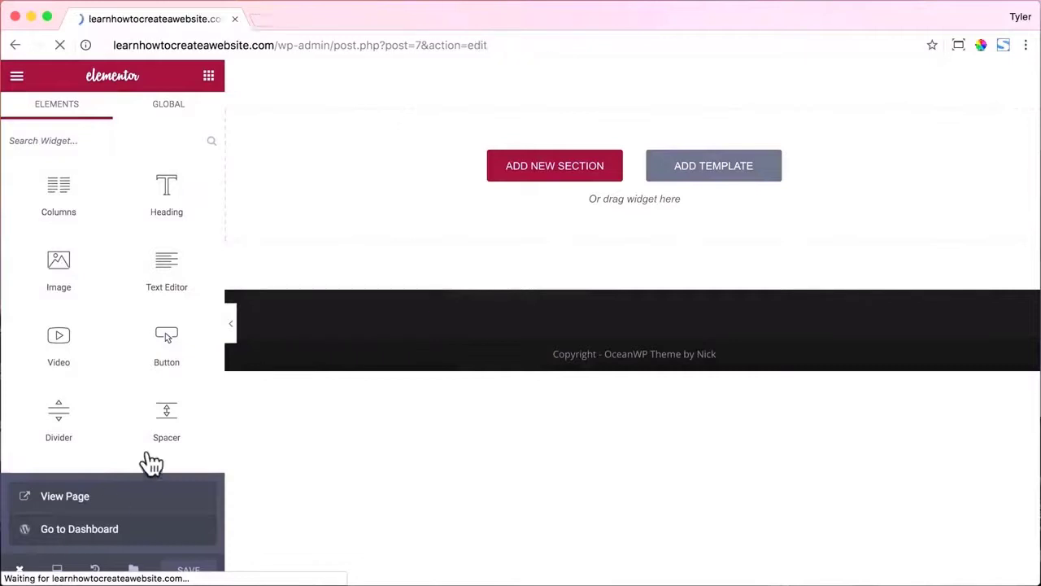
Import the q3.json template into Elementor's My Library.
mouse_move(78, 464)
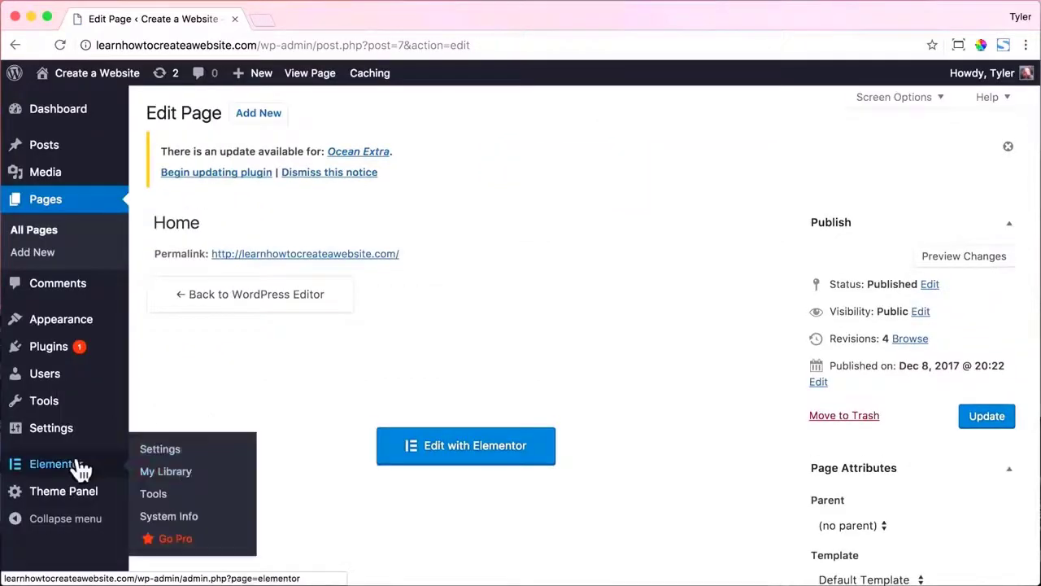
left_click(167, 472)
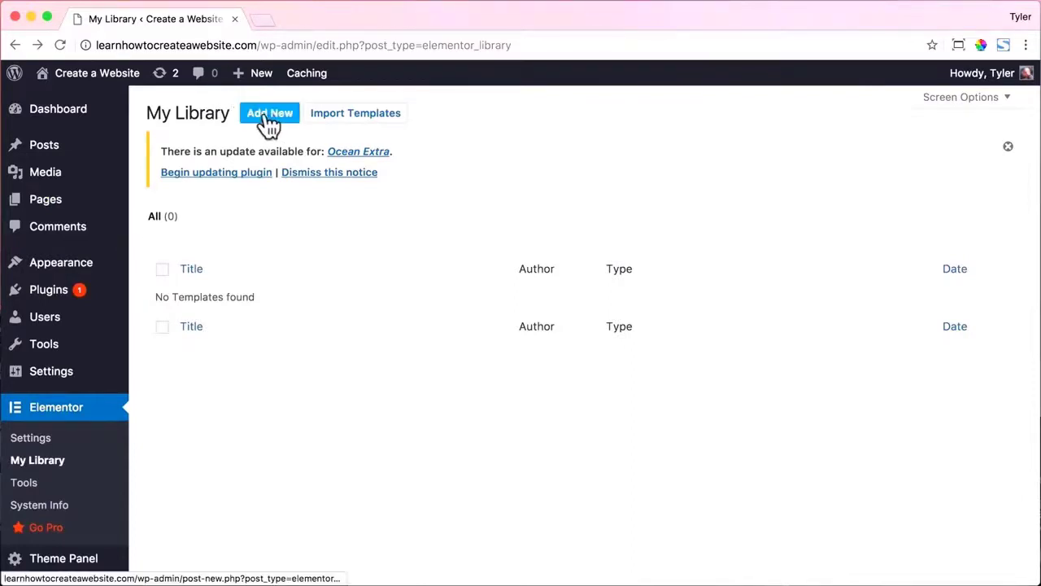
left_click(350, 116)
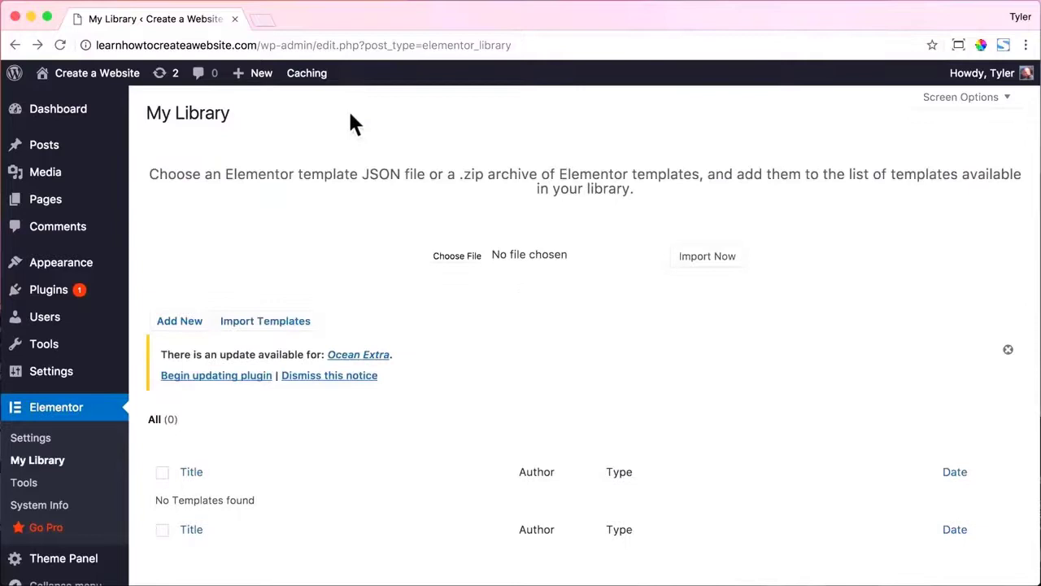
left_click(476, 255)
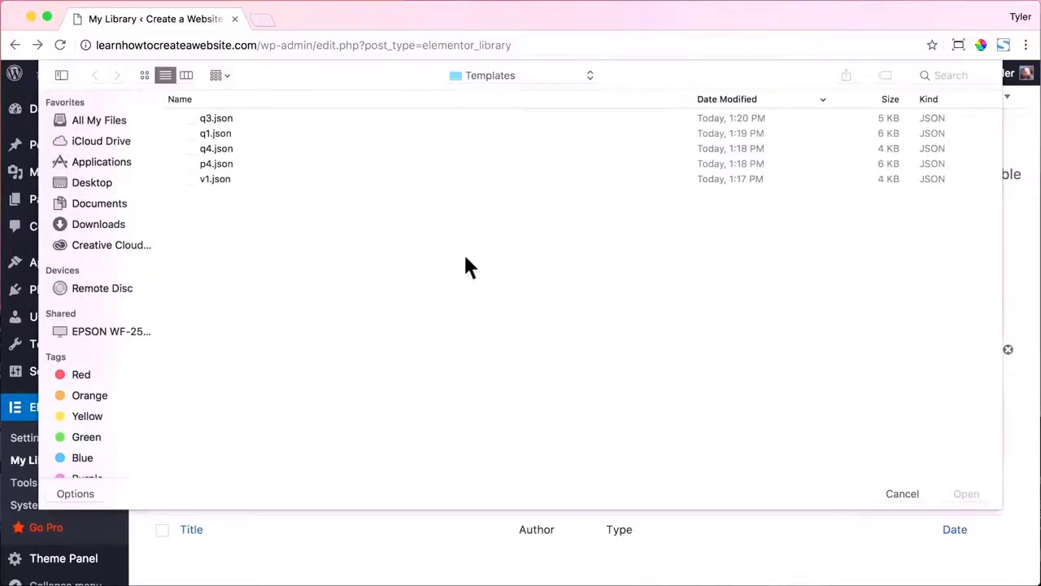
left_click(211, 122)
left_click(972, 490)
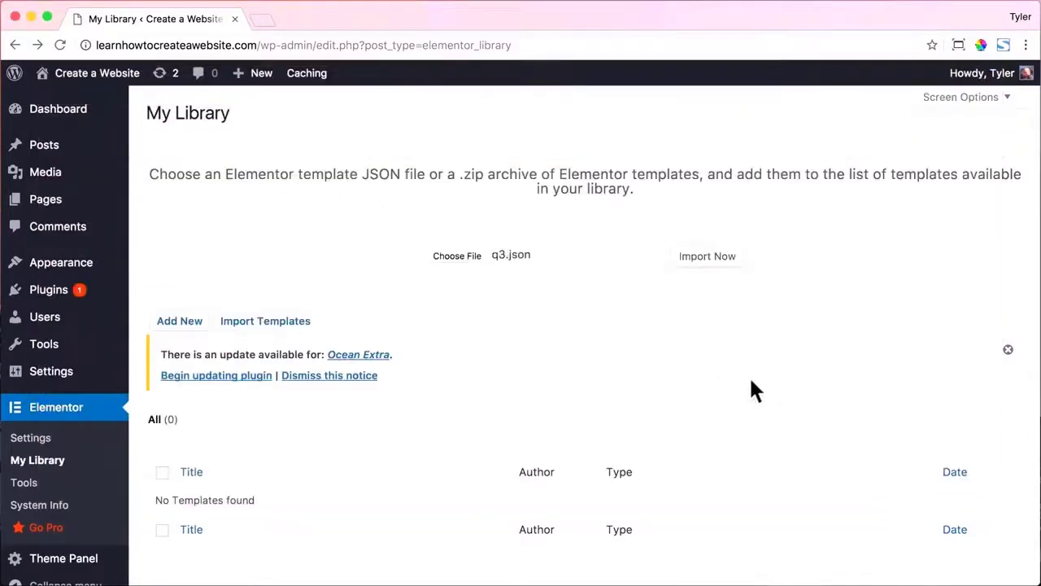
left_click(722, 259)
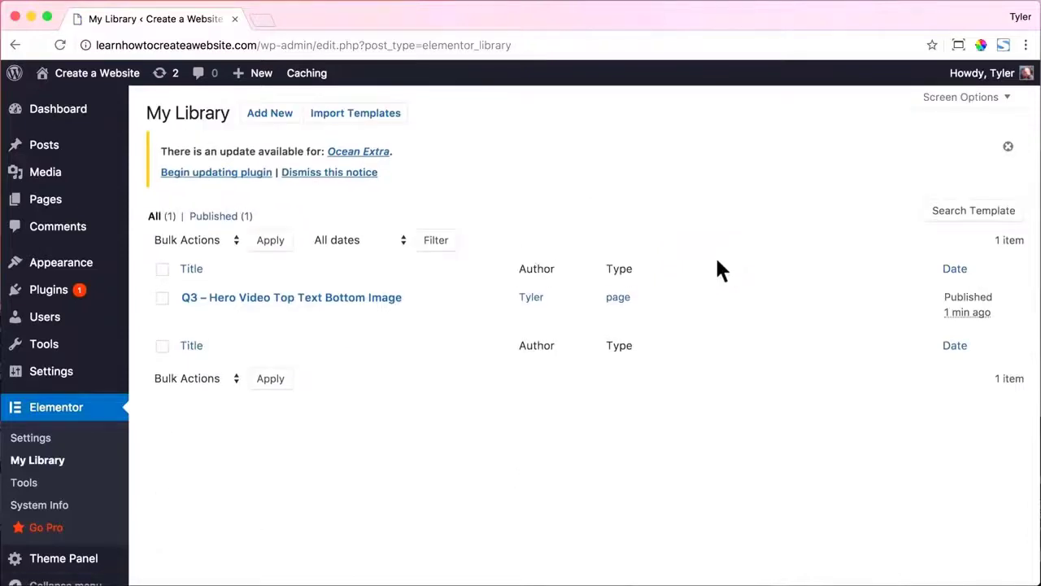
Import q1.json and further template files, then reopen Home in Elementor.
left_click(374, 116)
left_click(467, 256)
left_click(221, 134)
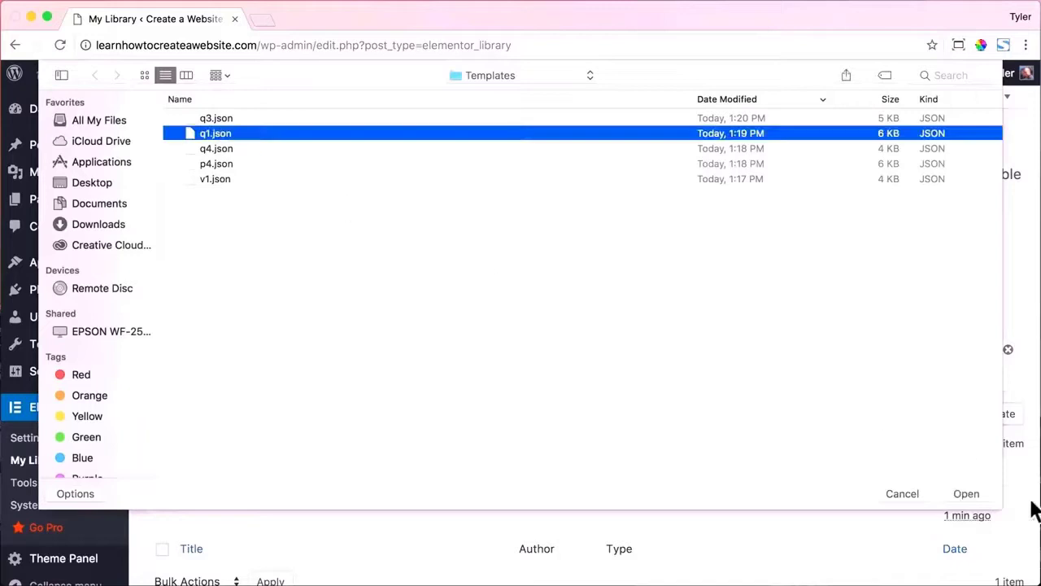
left_click(977, 494)
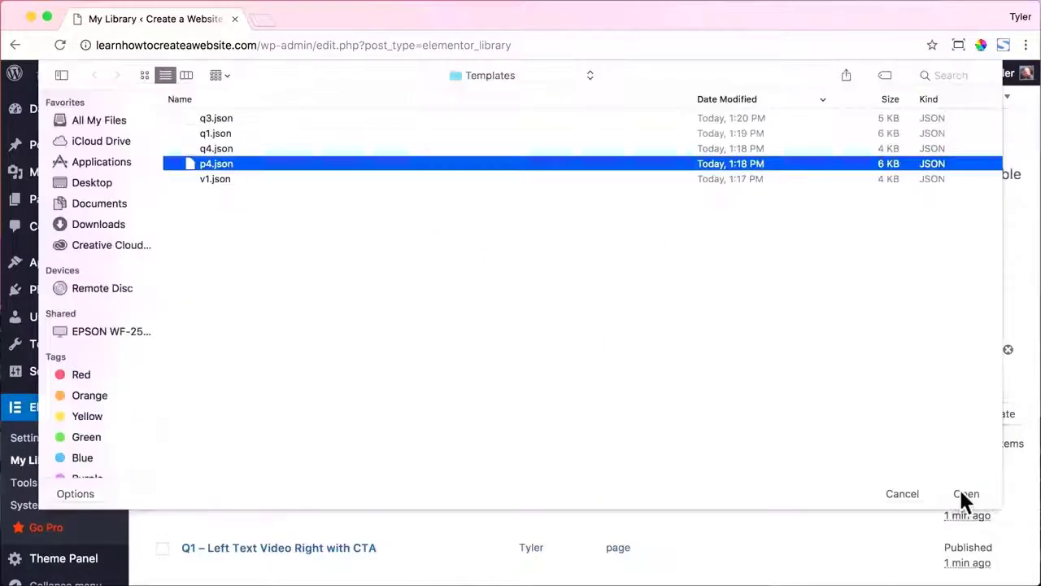
left_click(960, 492)
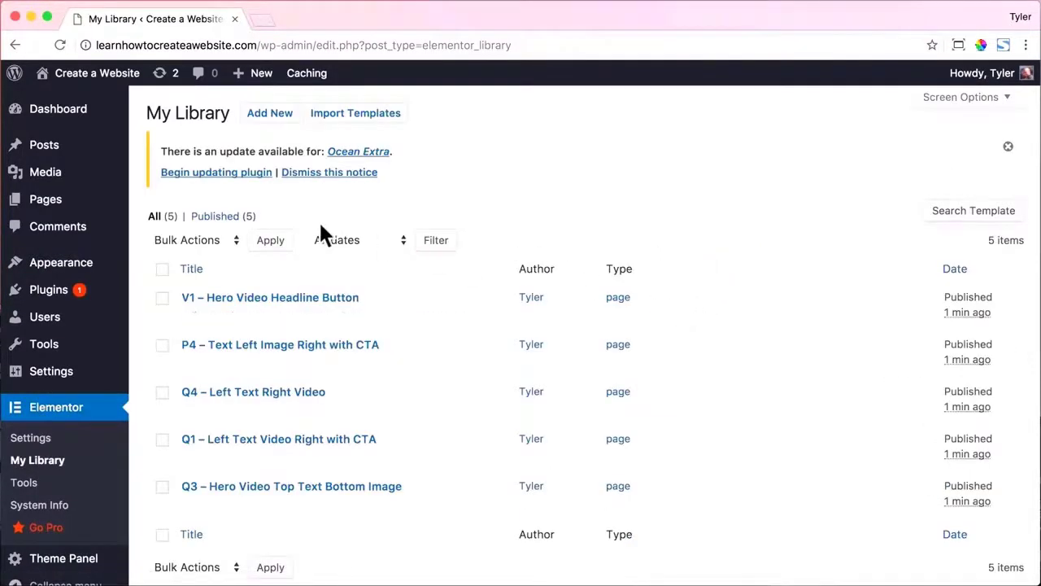
mouse_move(61, 212)
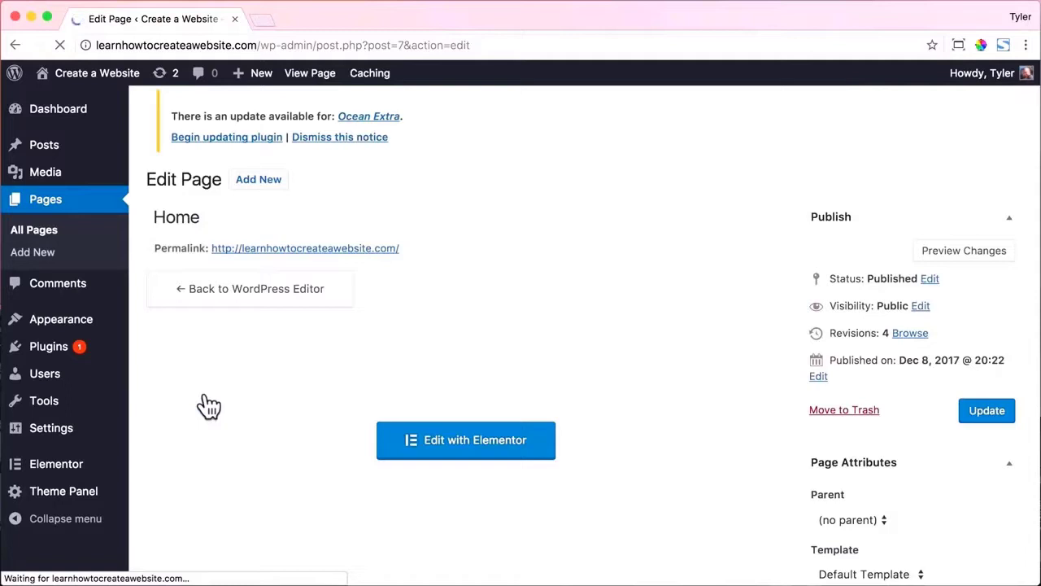
left_click(388, 443)
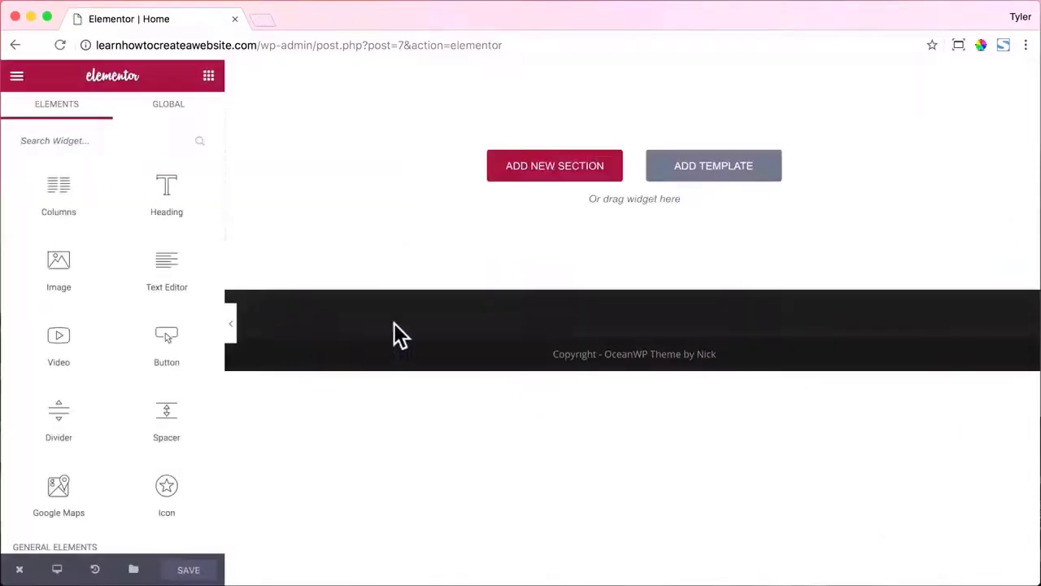
Insert the V1 – Hero Video Headline Button template from My Templates onto Home.
left_click(729, 170)
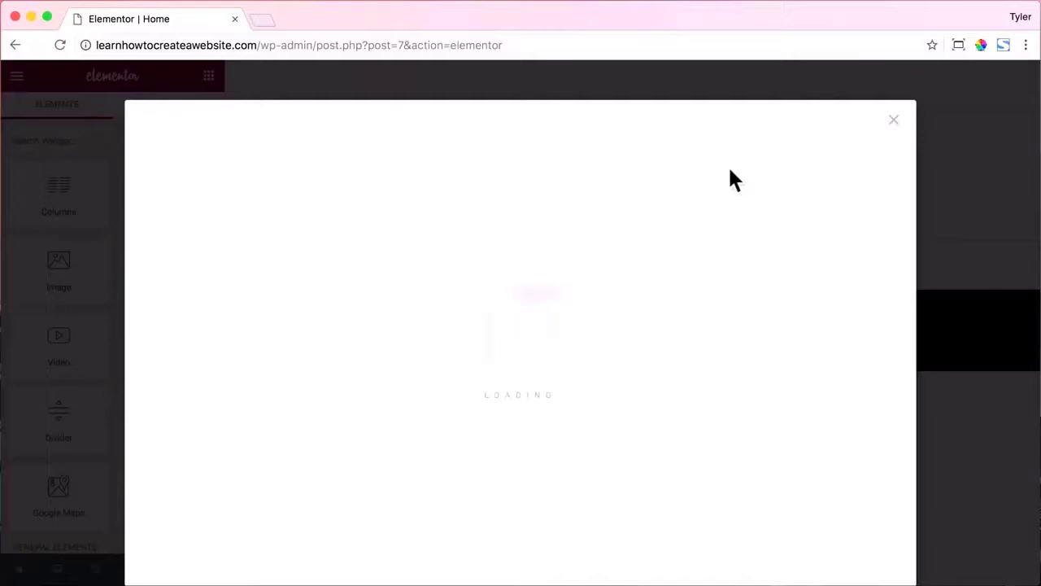
left_click(582, 135)
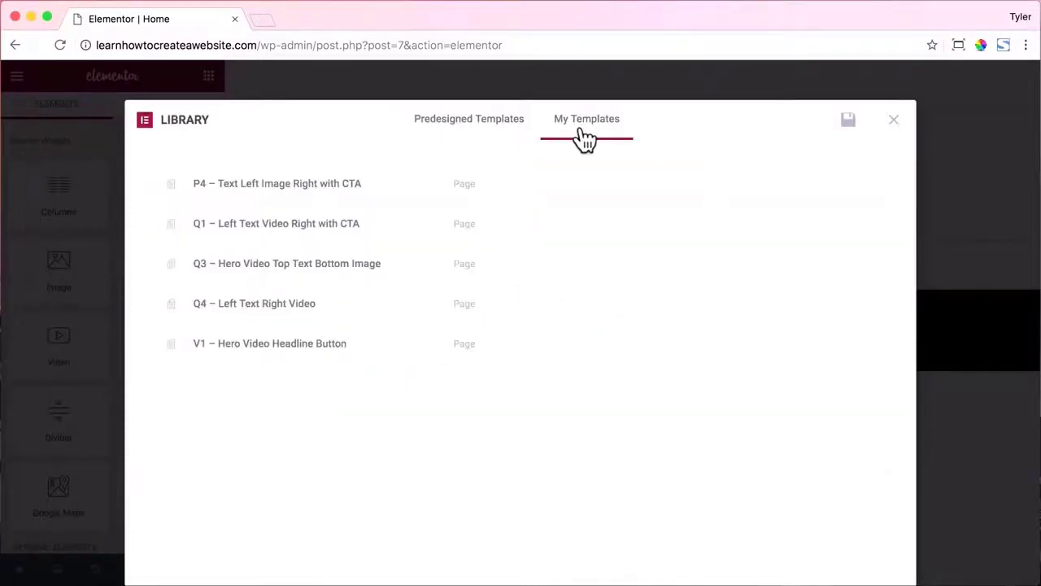
mouse_move(410, 346)
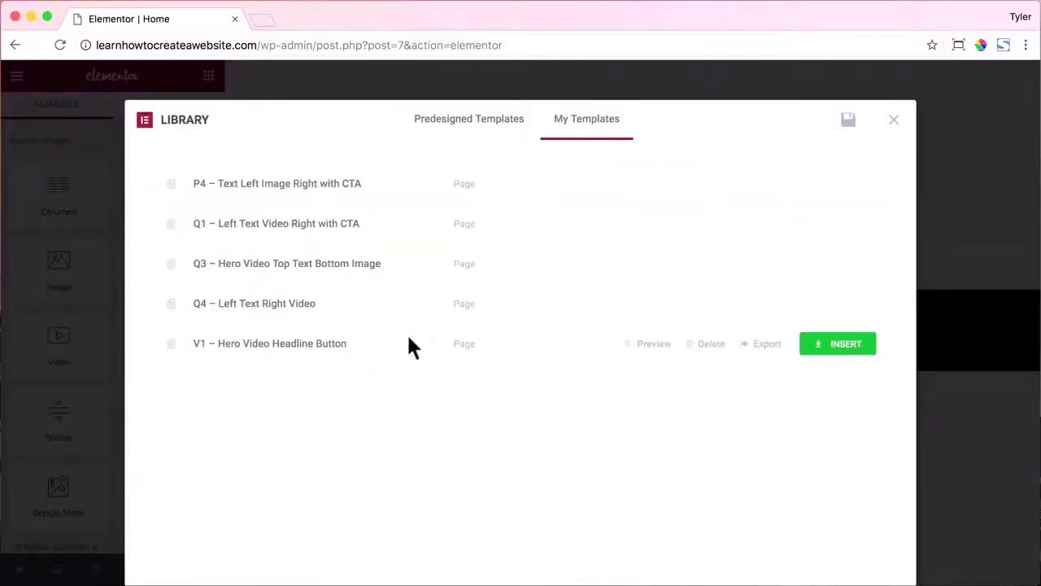
left_click(838, 345)
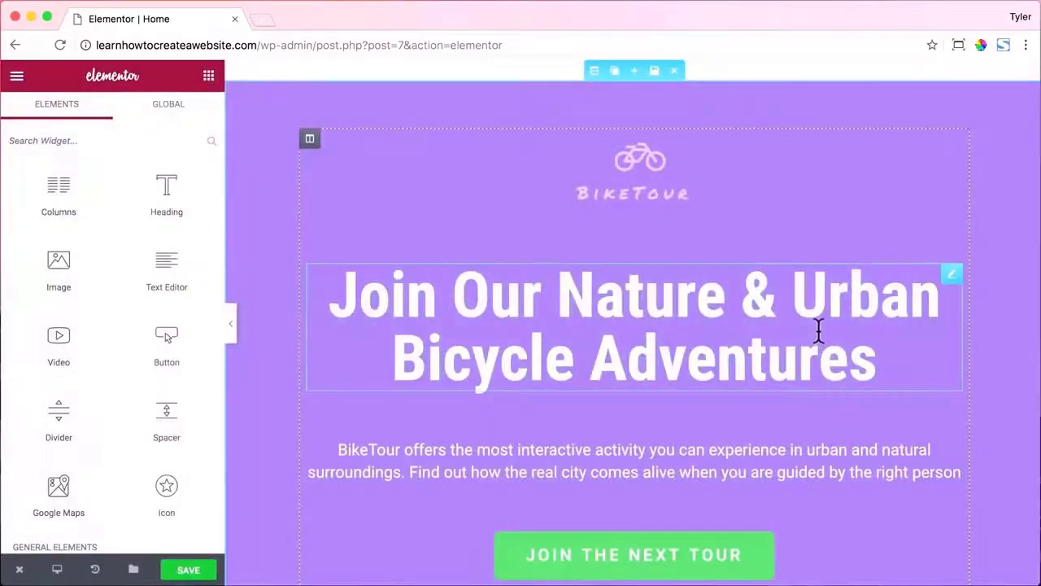
scroll(819, 328, "down", 8)
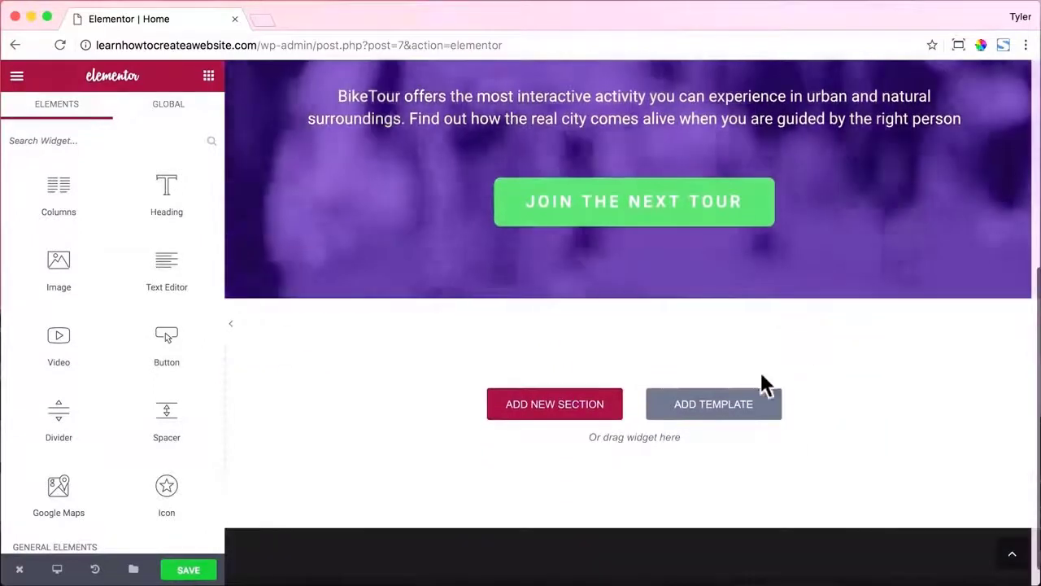
Insert the P4 – Text Left Image Right with CTA and Q4 – Left Text Right Video templates.
left_click(704, 407)
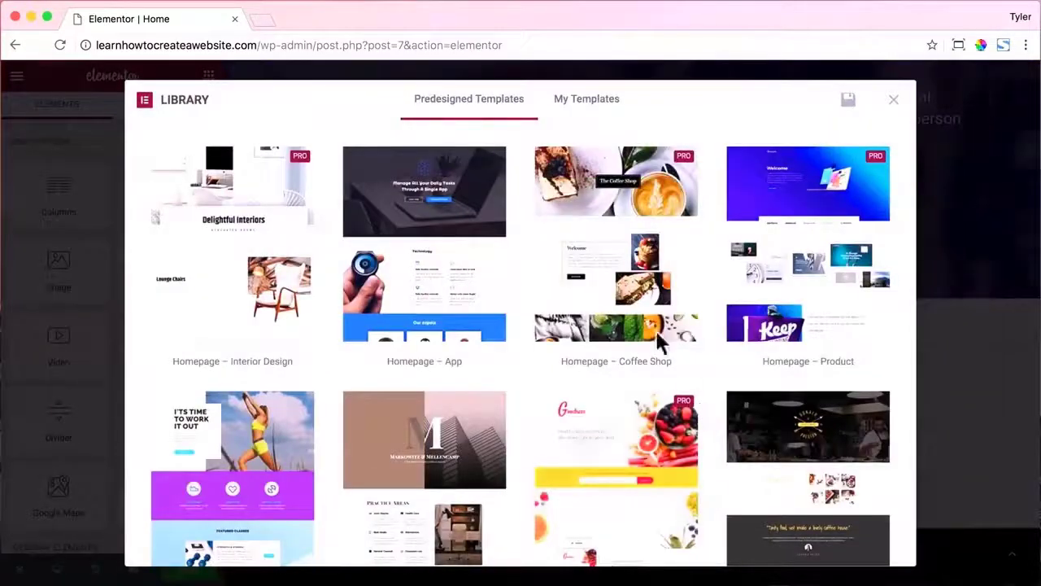
left_click(606, 104)
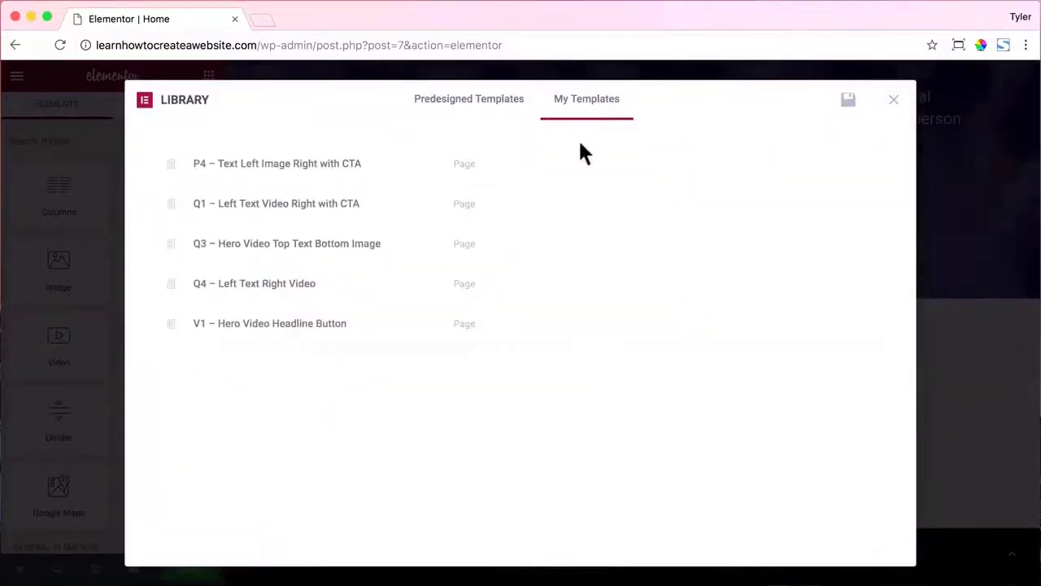
left_click(849, 168)
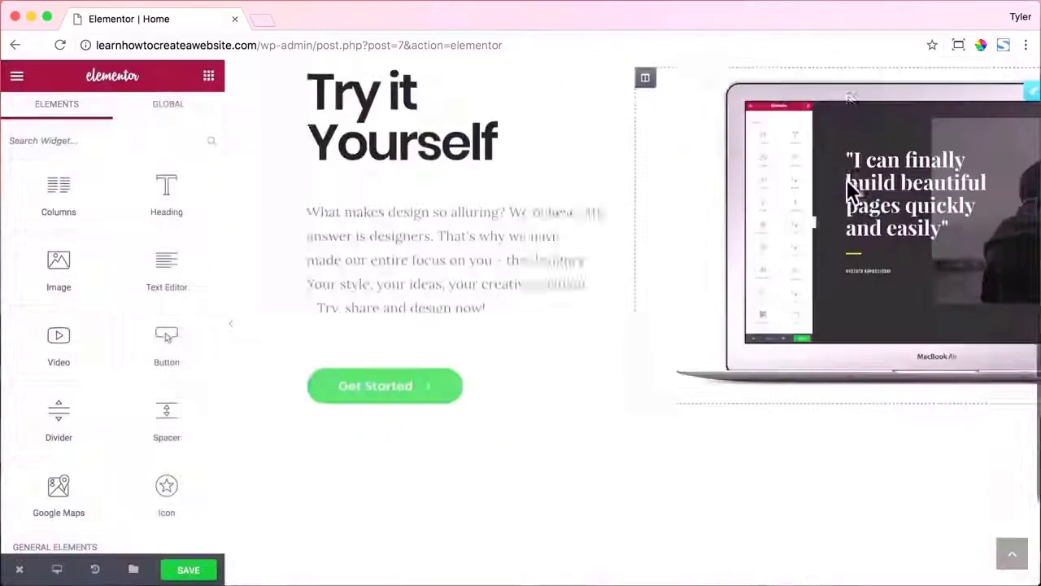
scroll(708, 383, "down", 3)
left_click(709, 383)
left_click(606, 114)
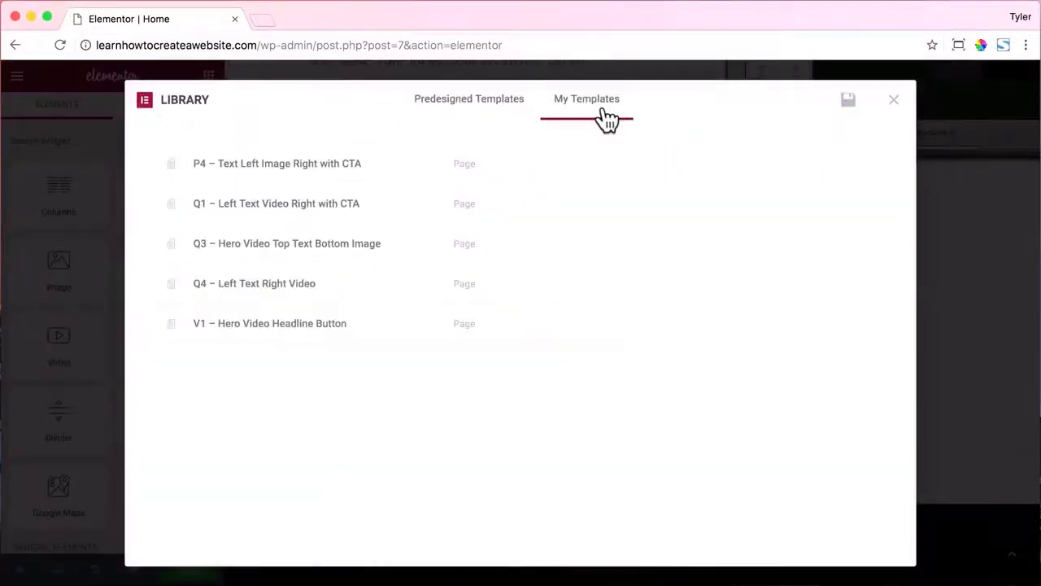
left_click(823, 282)
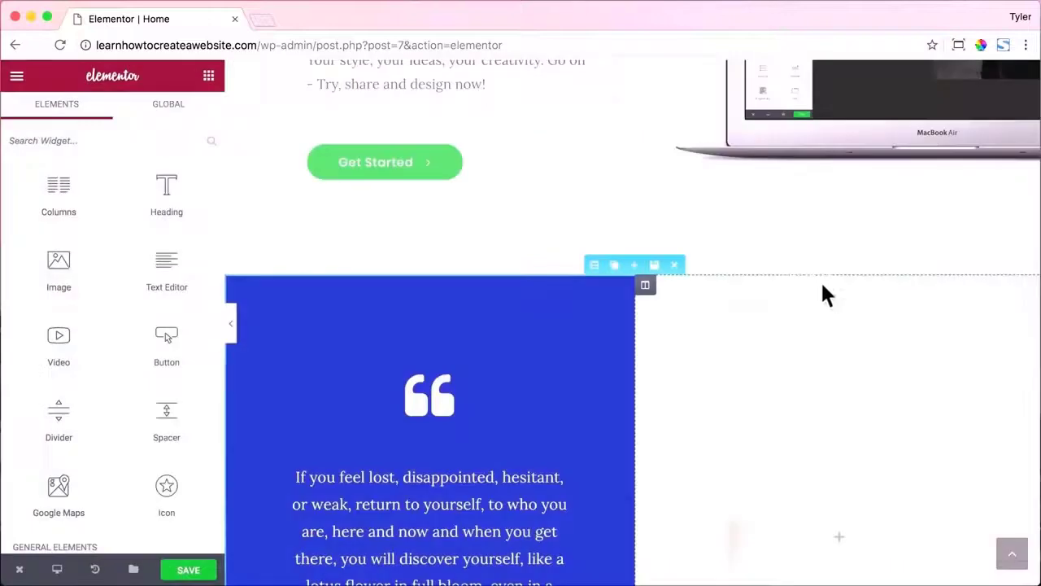
scroll(820, 280, "down", 6)
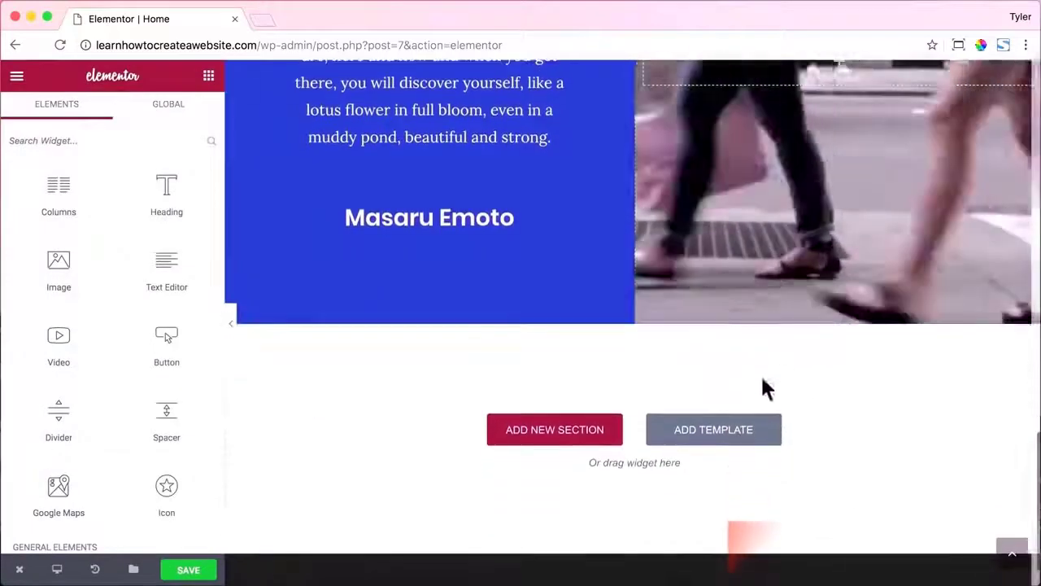
Insert the Q1 – Left Text Video Right with CTA and Q3 – Hero Video Top Text Bottom Image templates.
left_click(724, 436)
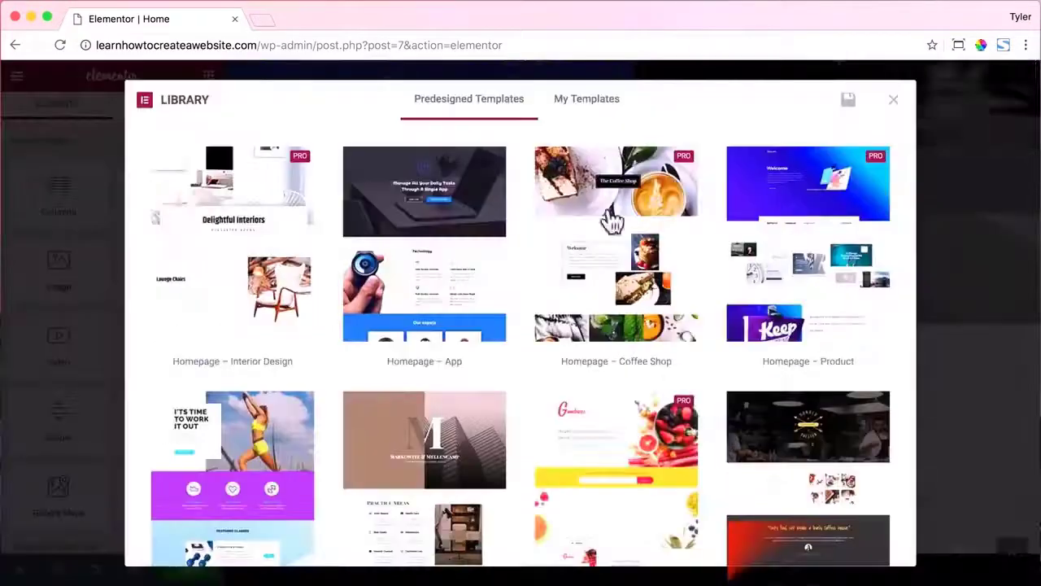
left_click(588, 101)
left_click(820, 205)
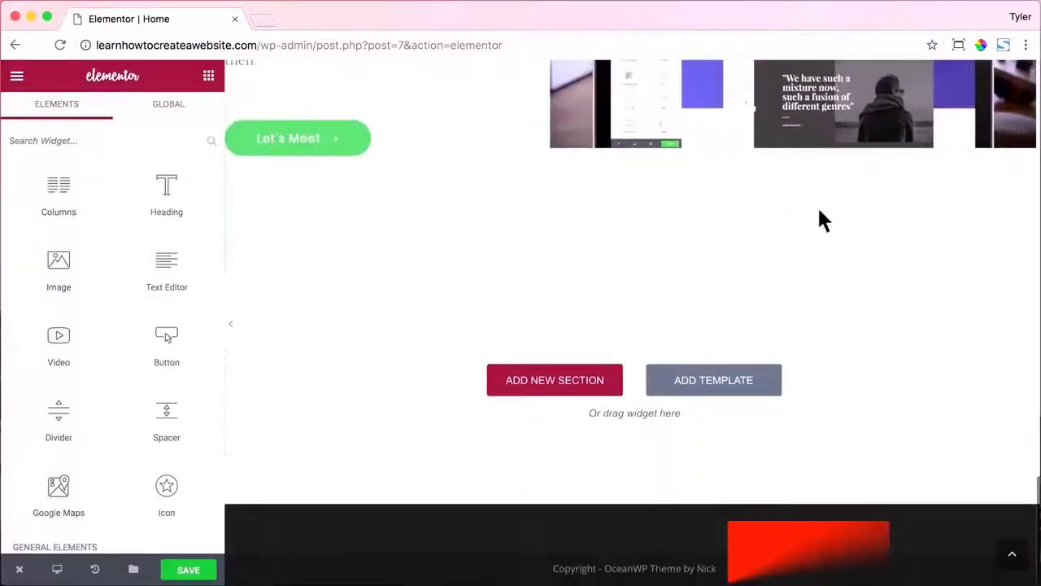
left_click(737, 386)
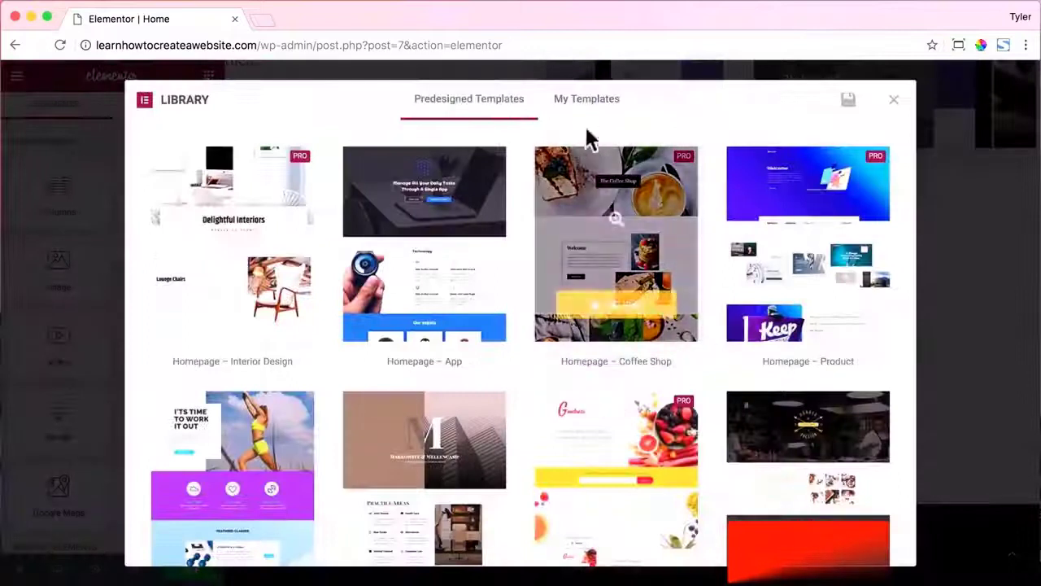
left_click(586, 101)
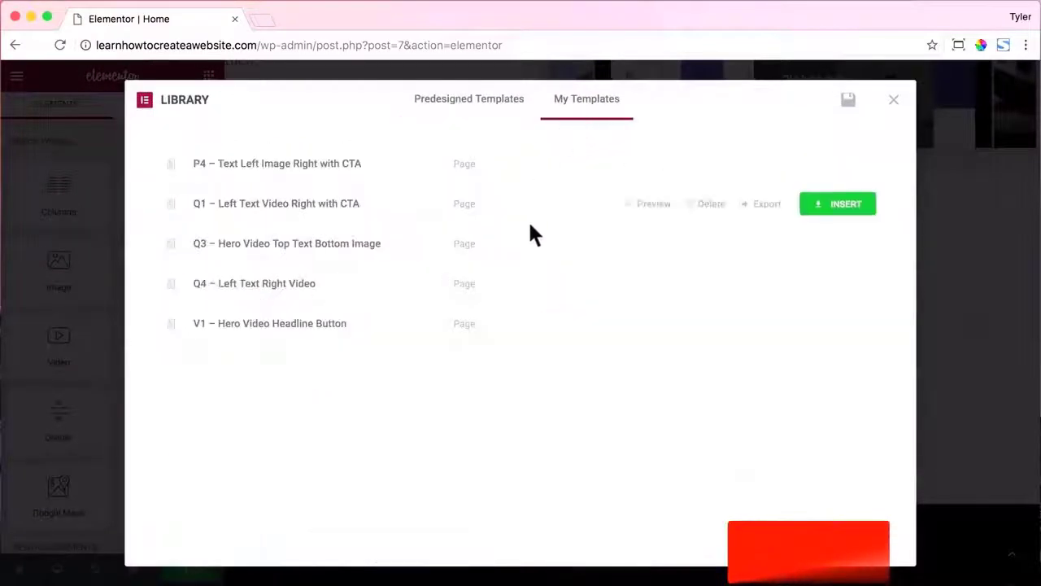
left_click(829, 252)
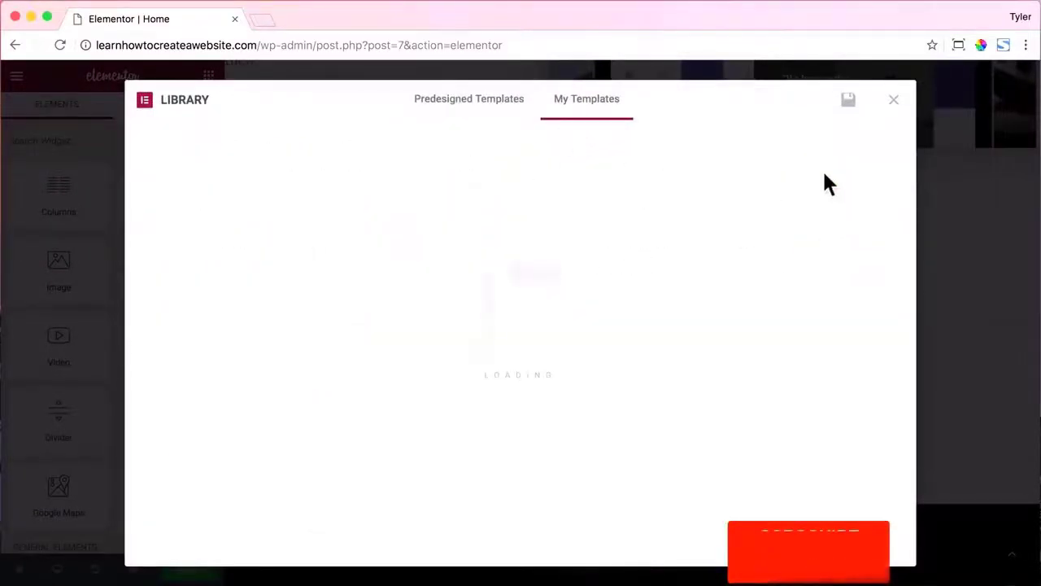
scroll(800, 187, "up", 2)
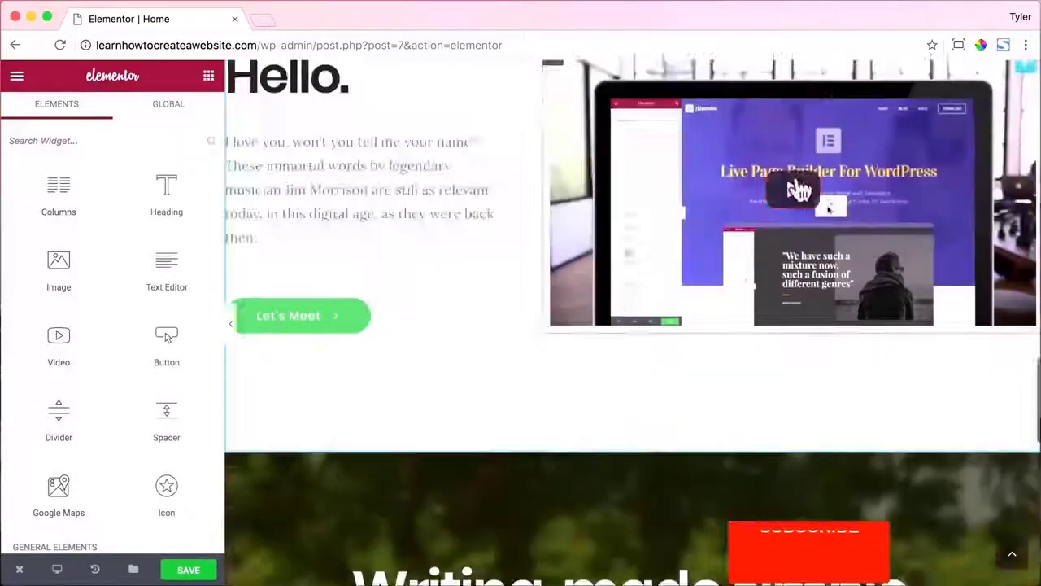
scroll(799, 189, "up", 5)
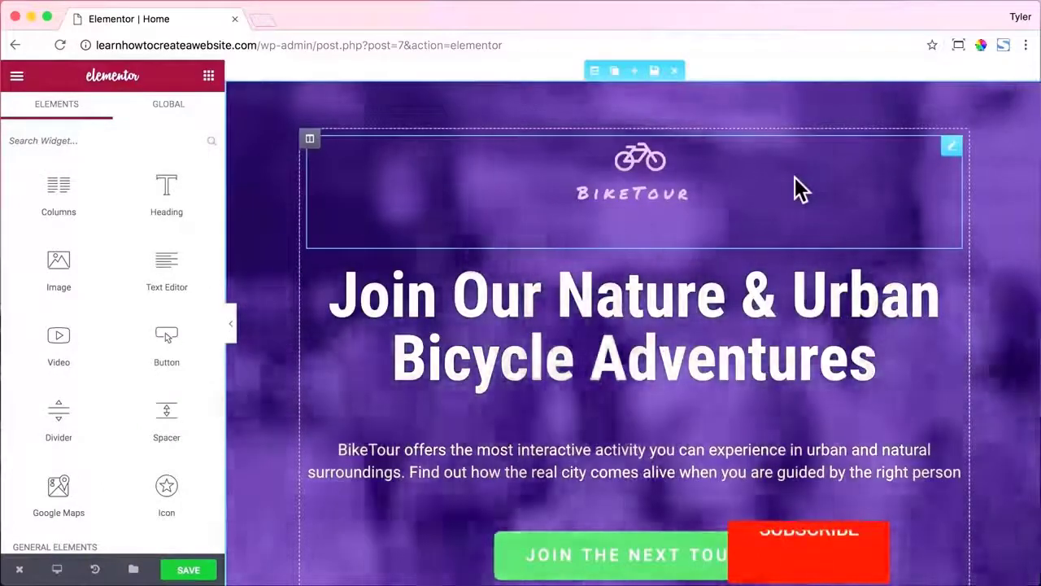
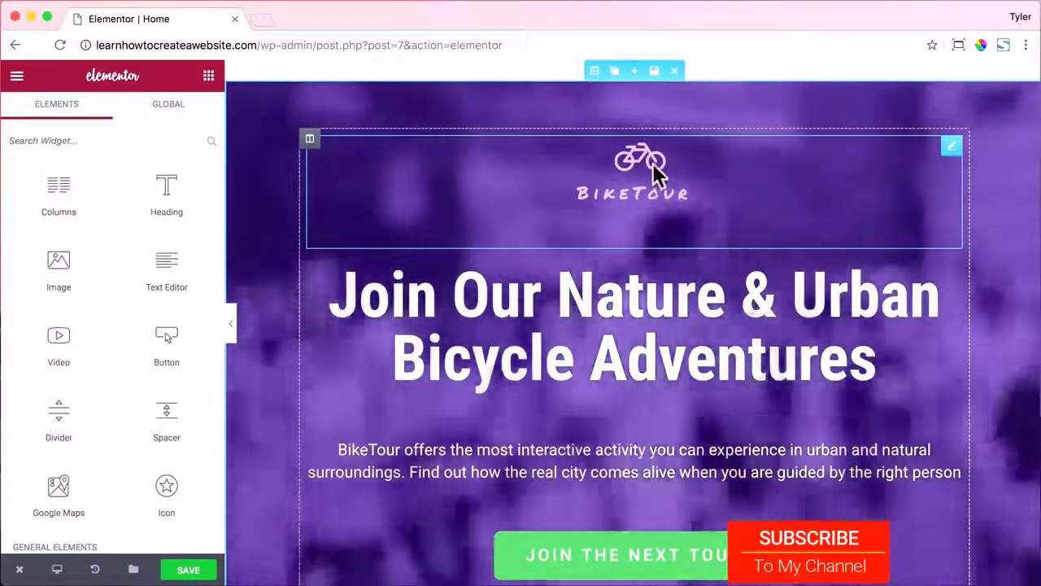
Delete the BikeTour logo widget from the hero section.
scroll(658, 171, "down", 2)
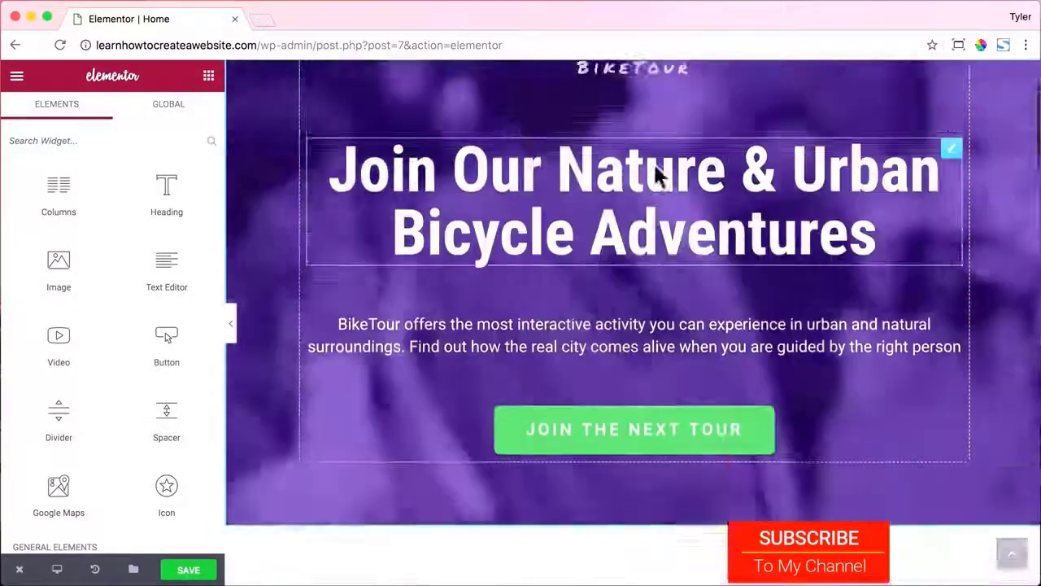
scroll(658, 174, "up", 2)
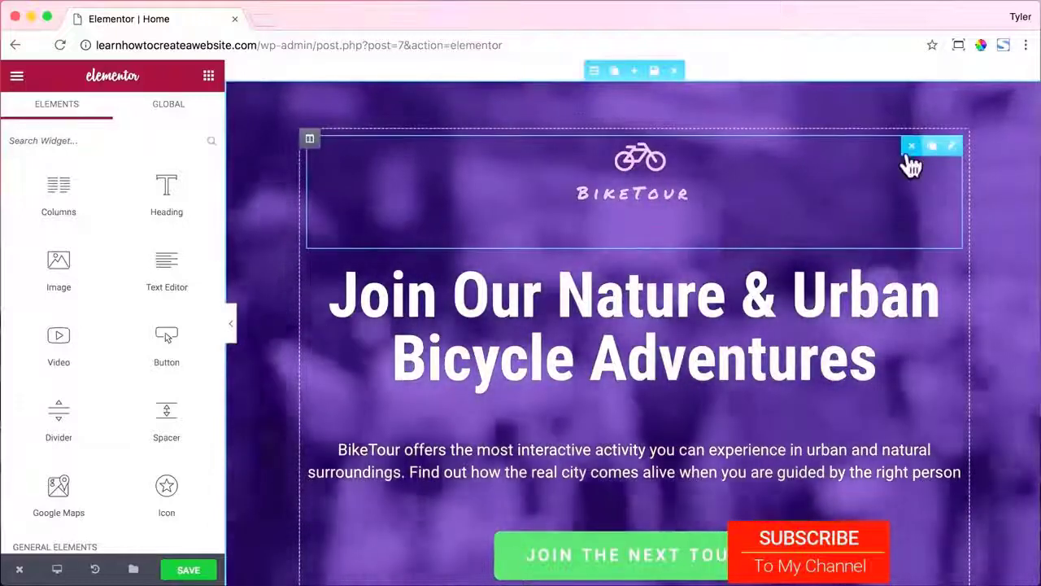
left_click(909, 148)
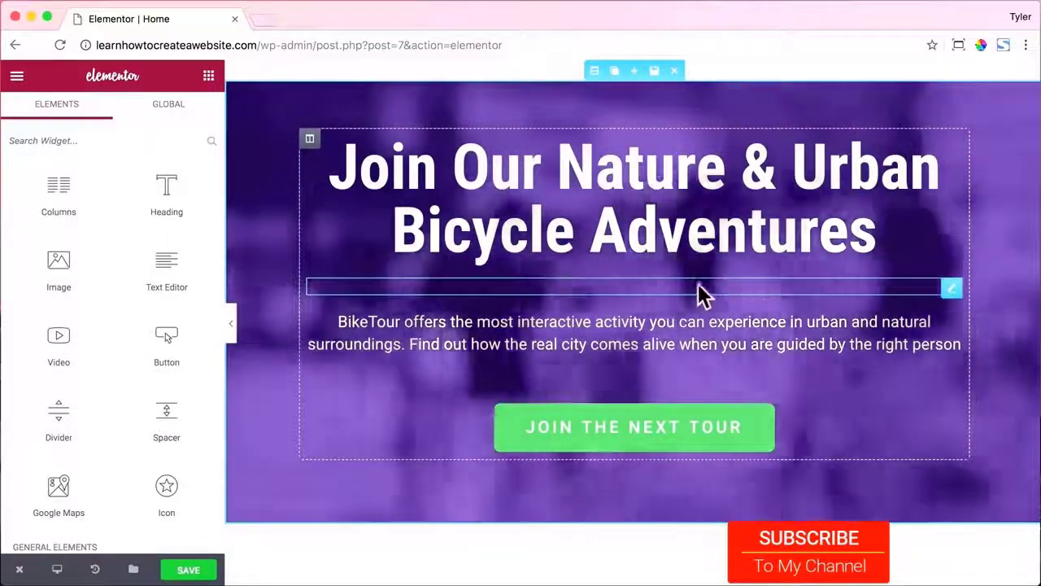
Try the spacer's height slider, then delete the spacer below the headline.
left_click(699, 293)
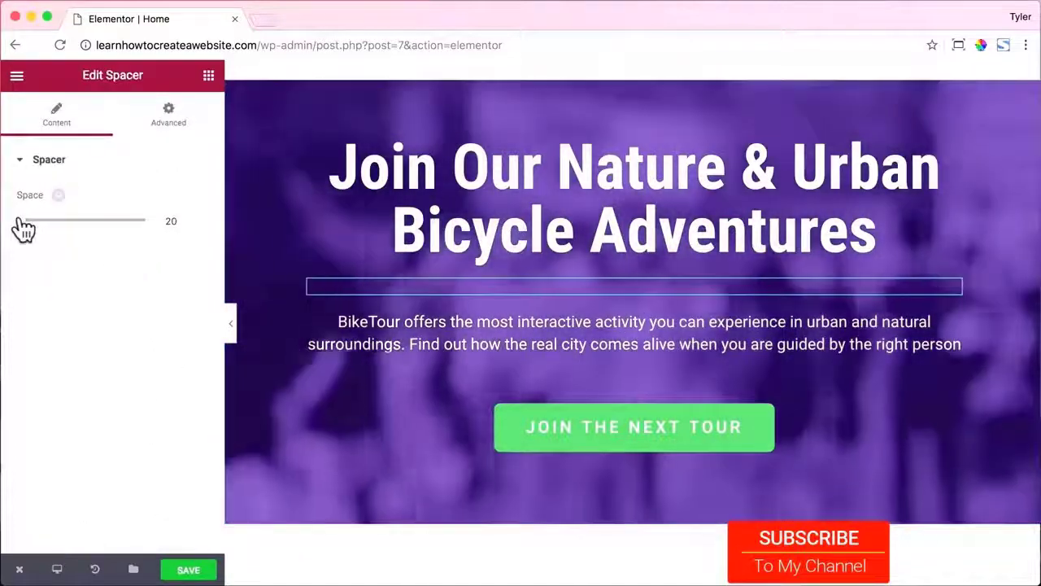
mouse_move(23, 221)
left_mouse_down()
mouse_move(62, 225)
mouse_move(19, 225)
mouse_move(31, 230)
left_mouse_up()
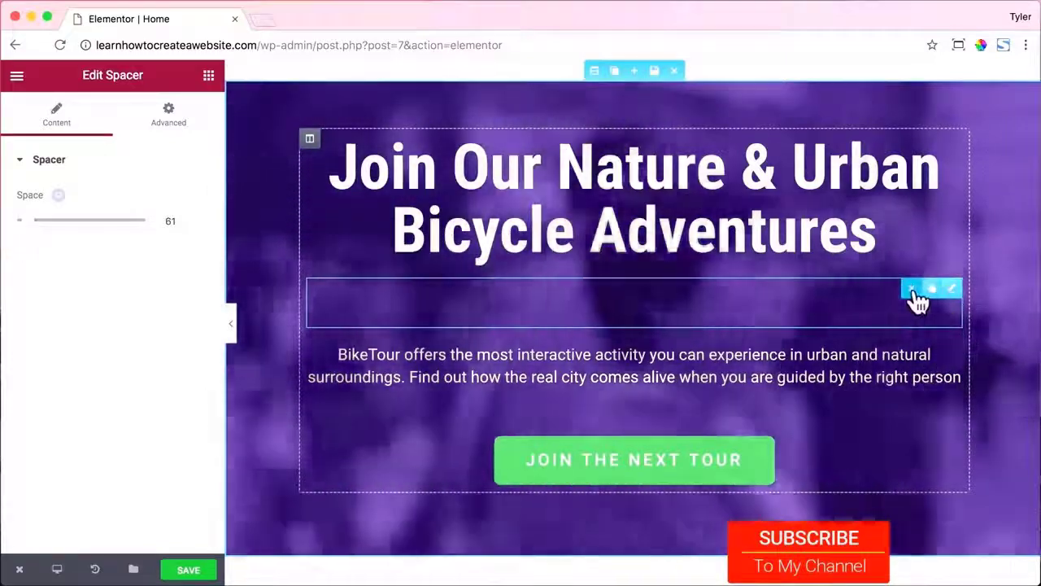
left_click(918, 292)
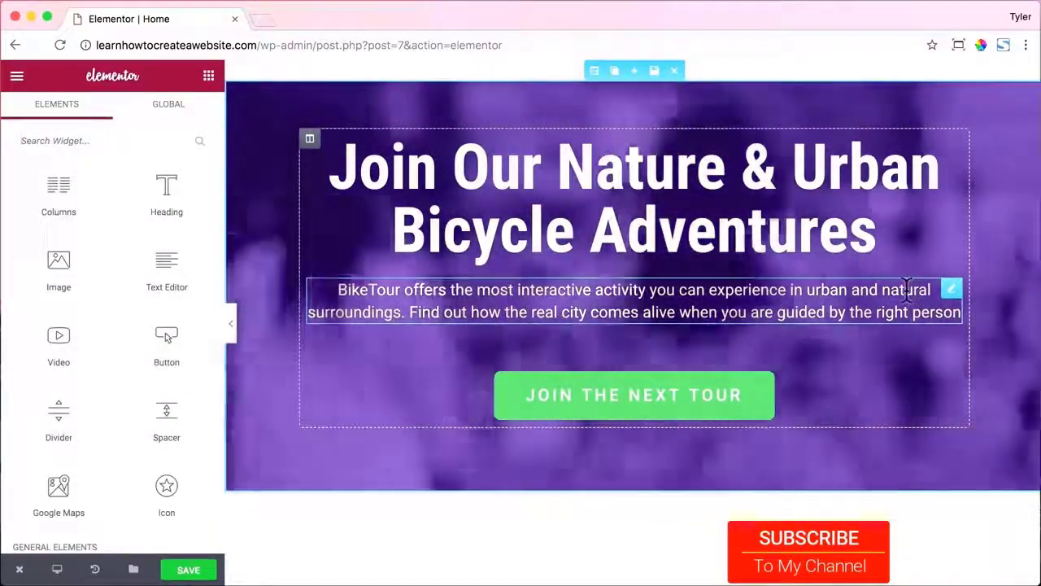
Change the hero headline to 'LOVE WHAT YOU DO'.
left_click(951, 144)
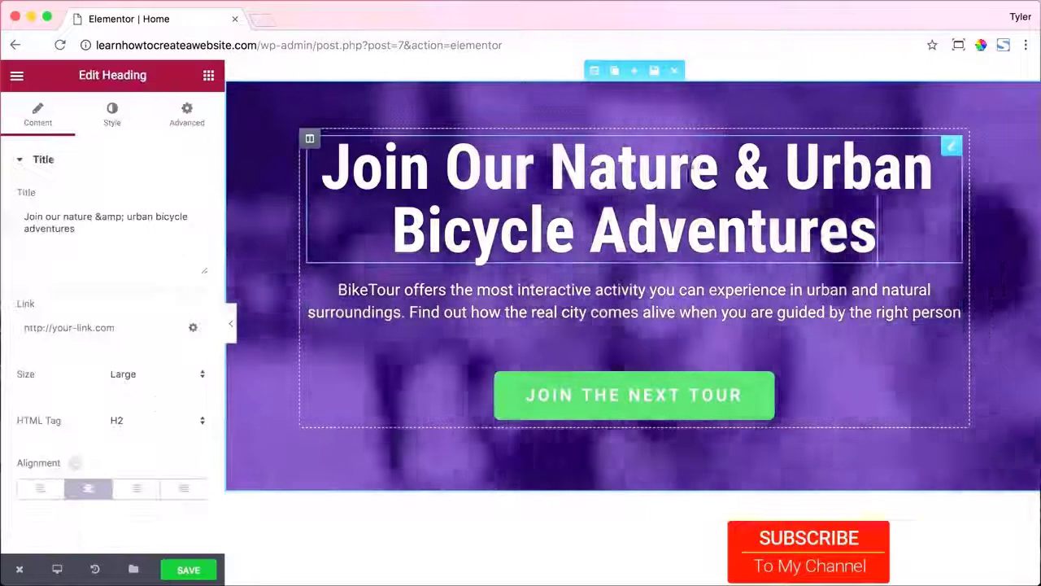
left_click_drag(80, 229, 10, 227)
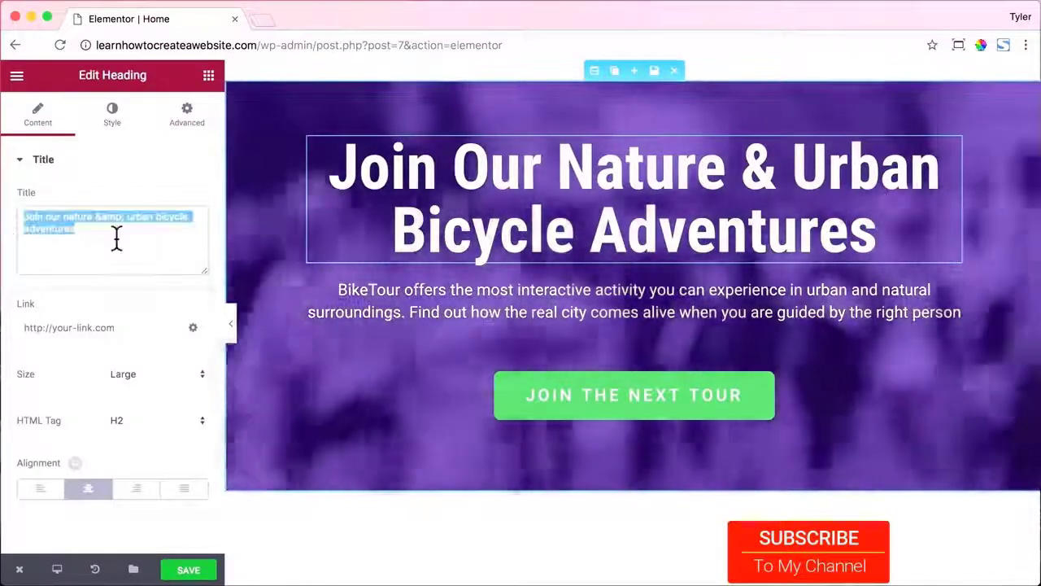
type("LOVE WHAT YOU DO")
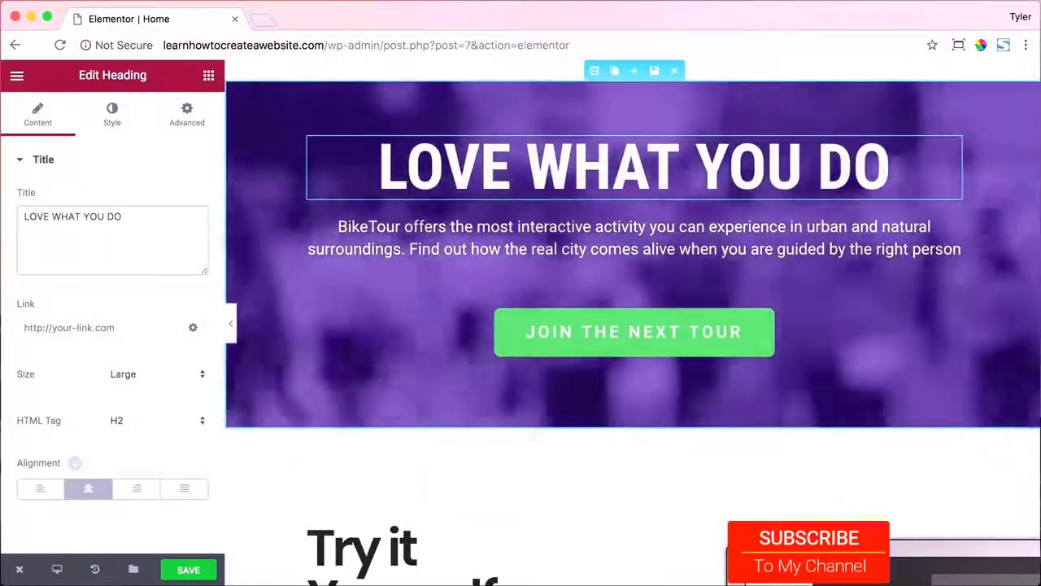
Replace the description with 'Create a website and start your business so you can do what you really love'.
left_click(951, 225)
left_click_drag(154, 267, 19, 213)
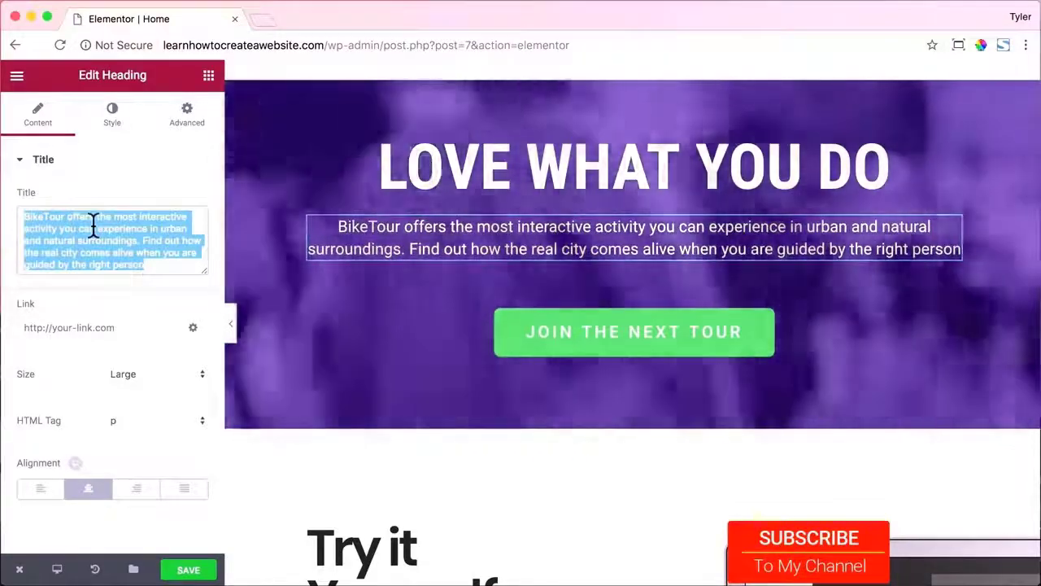
type("Create a we")
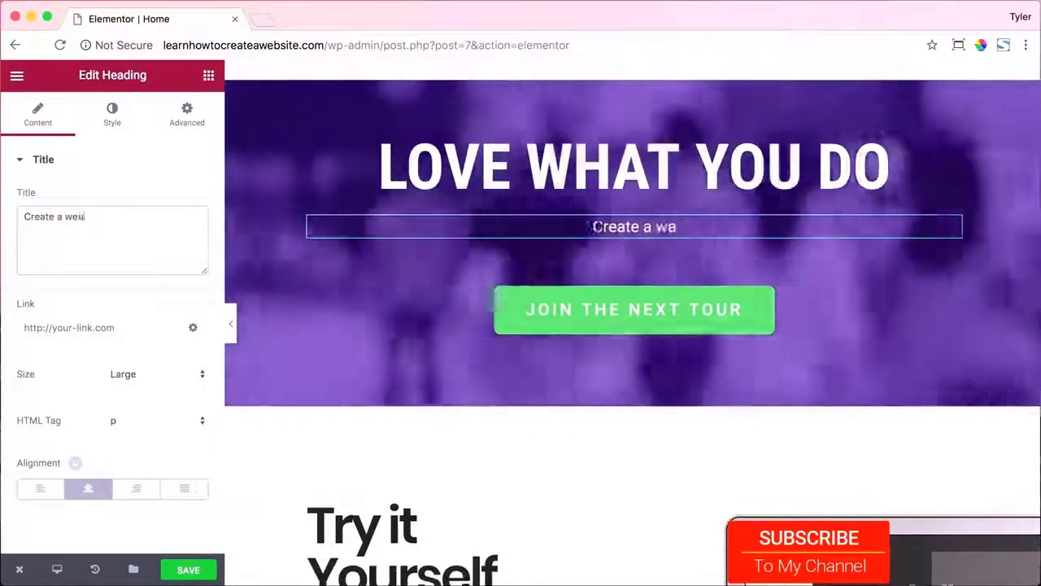
type("bsite and start your business so you can do what")
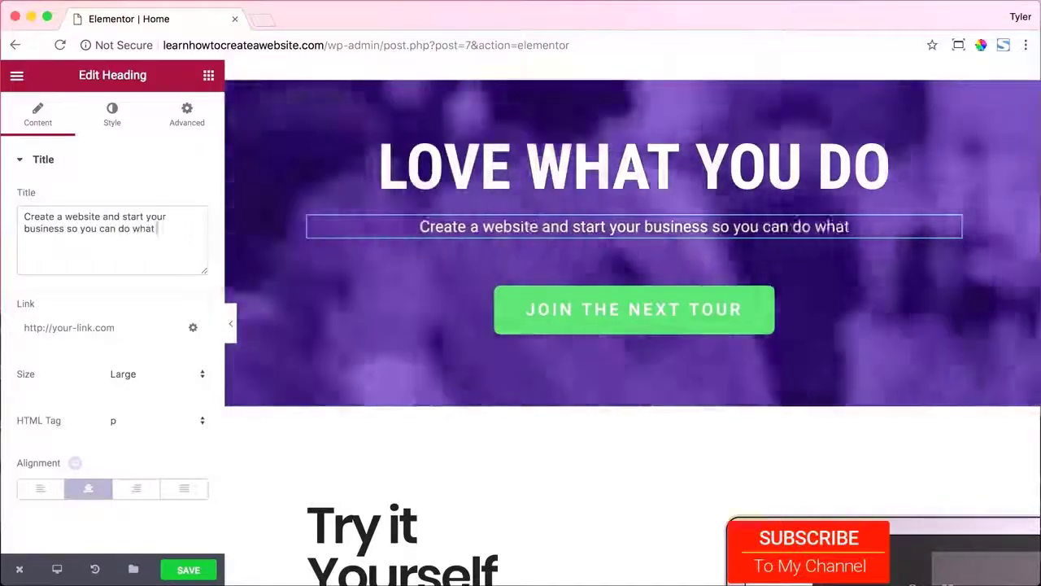
type(" you really love")
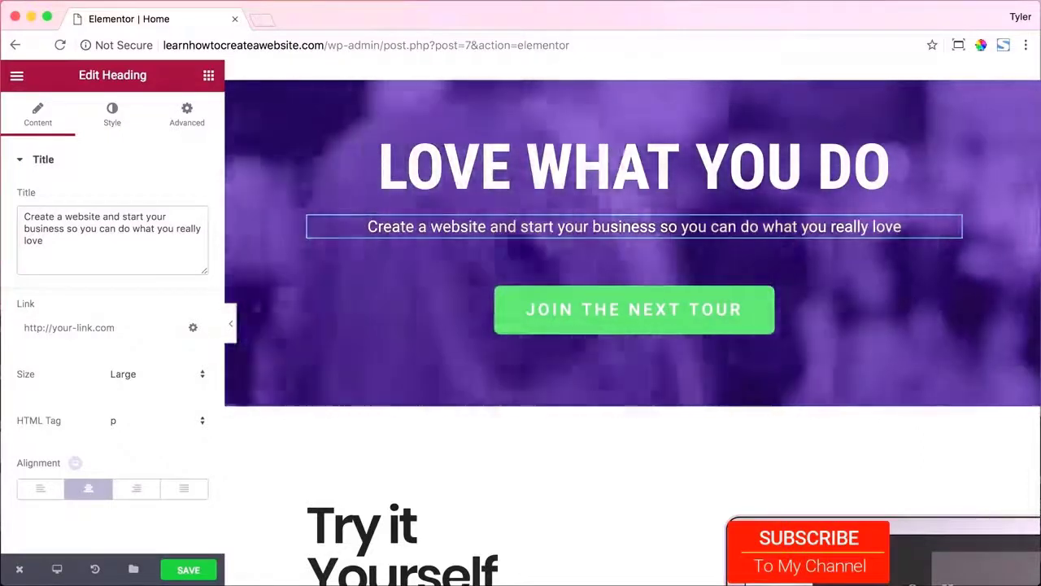
Replace the JOIN THE NEXT TOUR button's # link with /about.
left_click(578, 316)
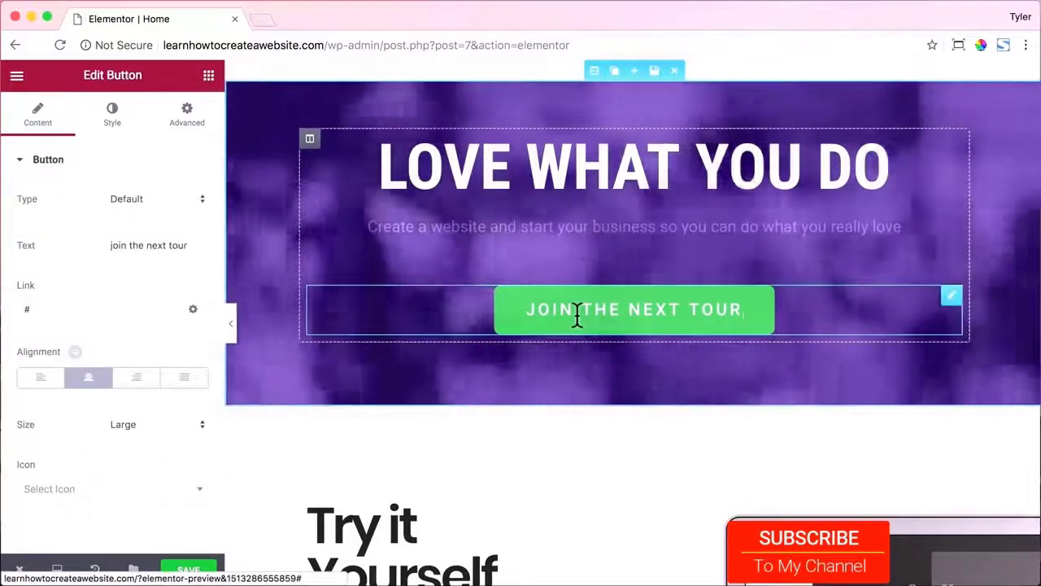
left_click(55, 310)
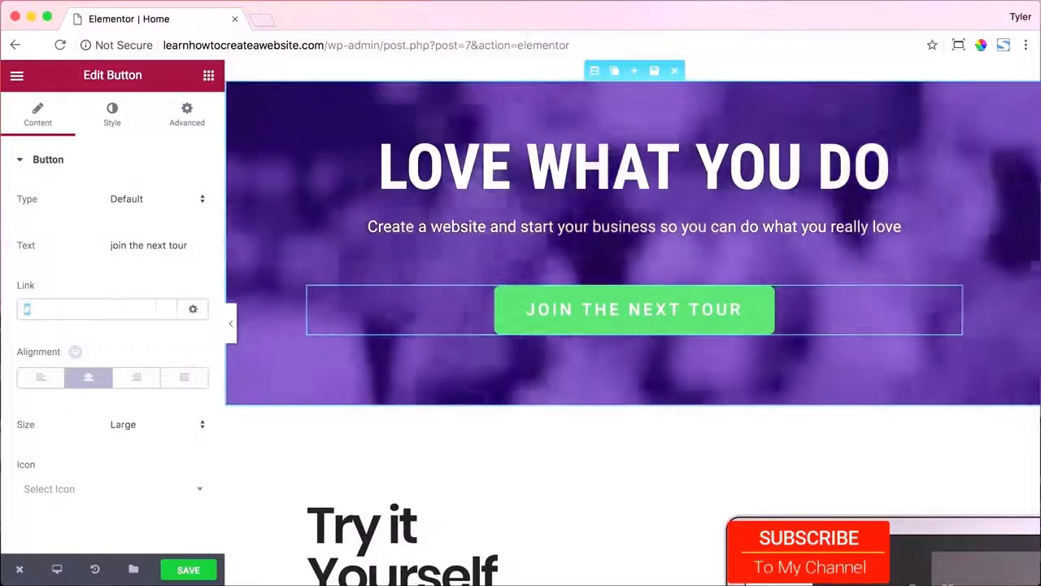
type("/about")
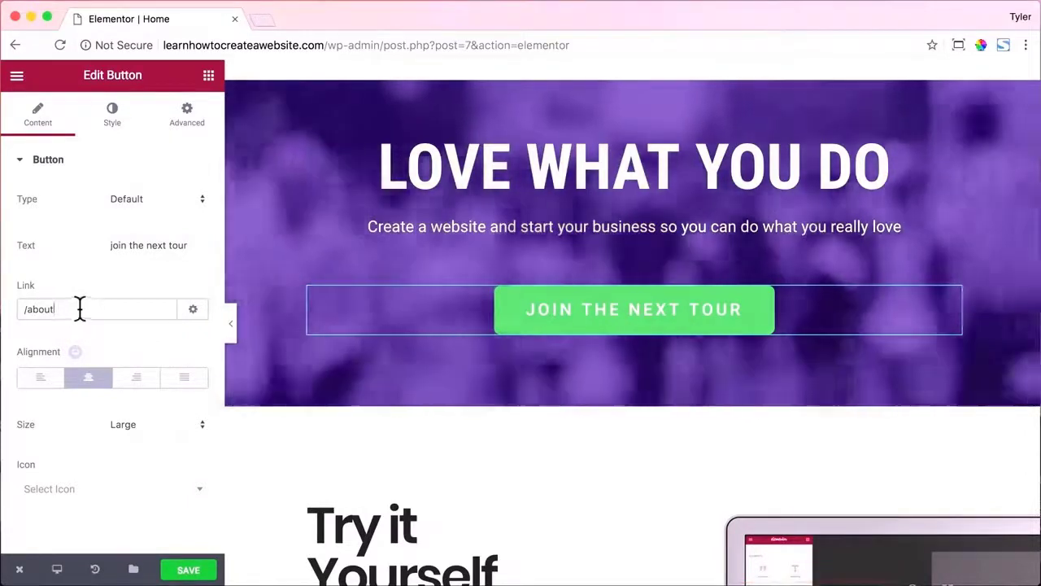
left_click(113, 122)
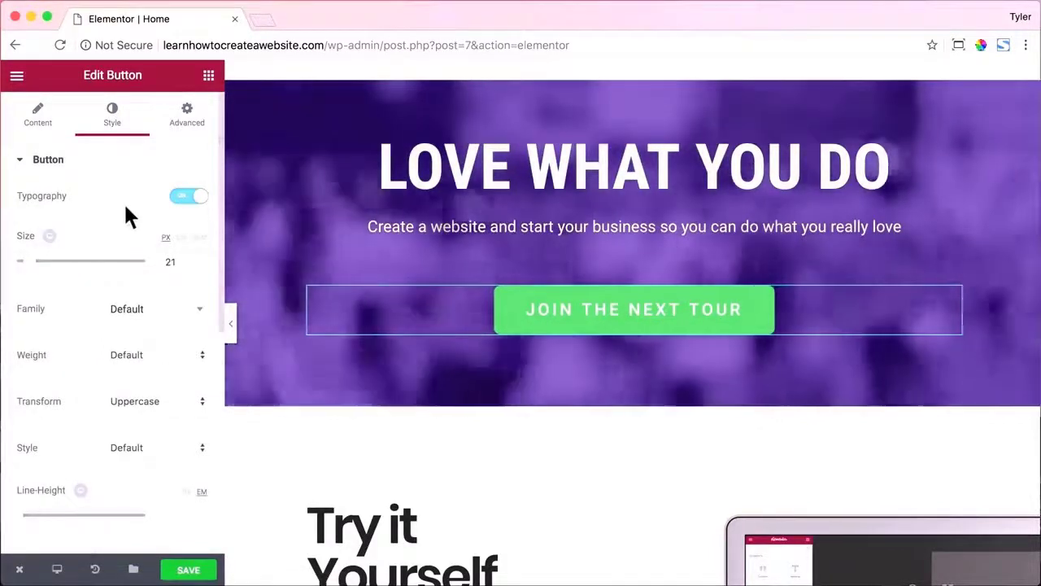
Make the button's green background fill fully transparent.
scroll(127, 216, "down", 1)
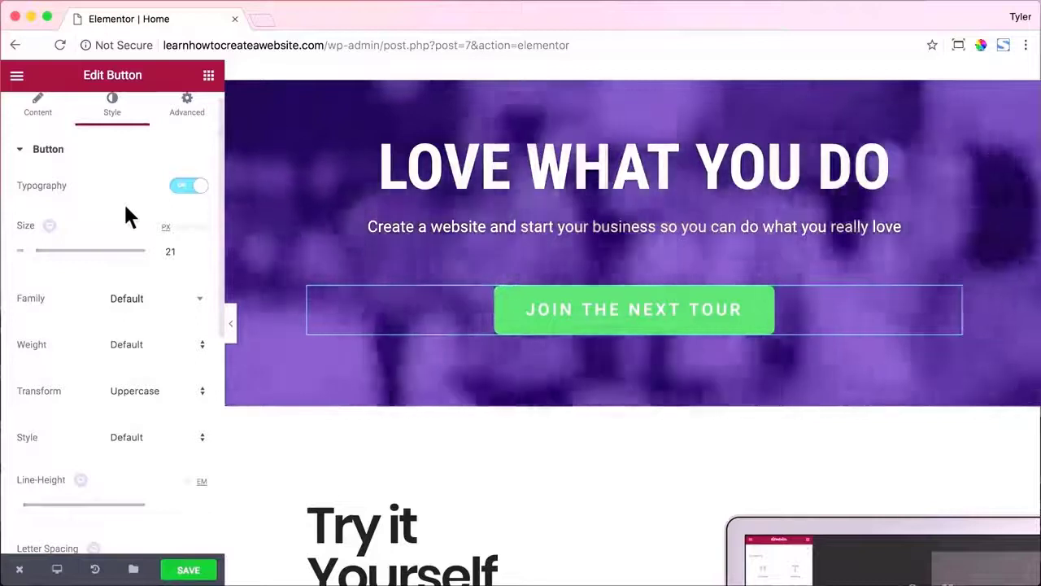
scroll(126, 216, "down", 2)
scroll(126, 218, "down", 4)
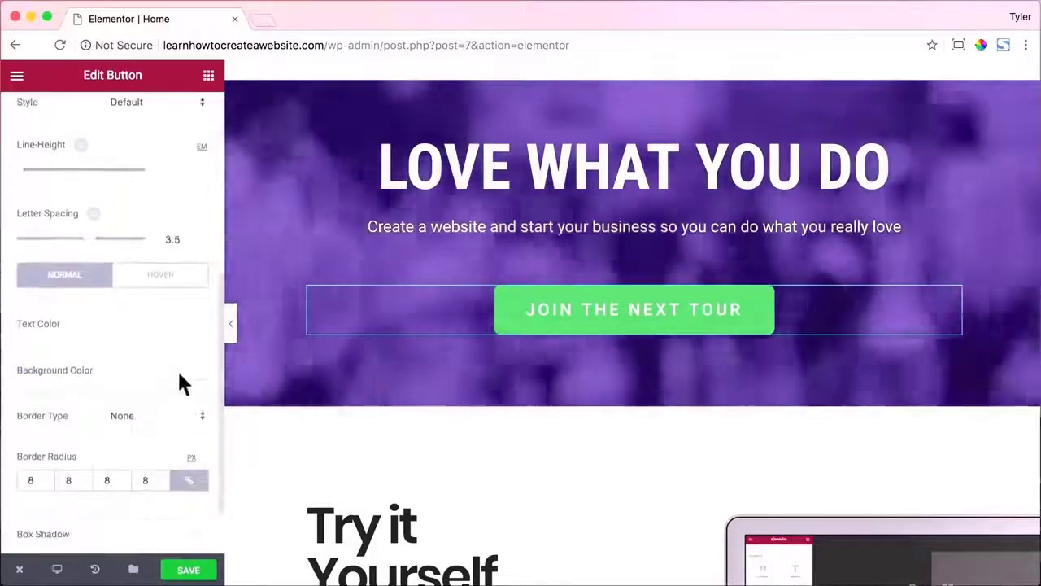
left_click(176, 372)
scroll(159, 397, "down", 1)
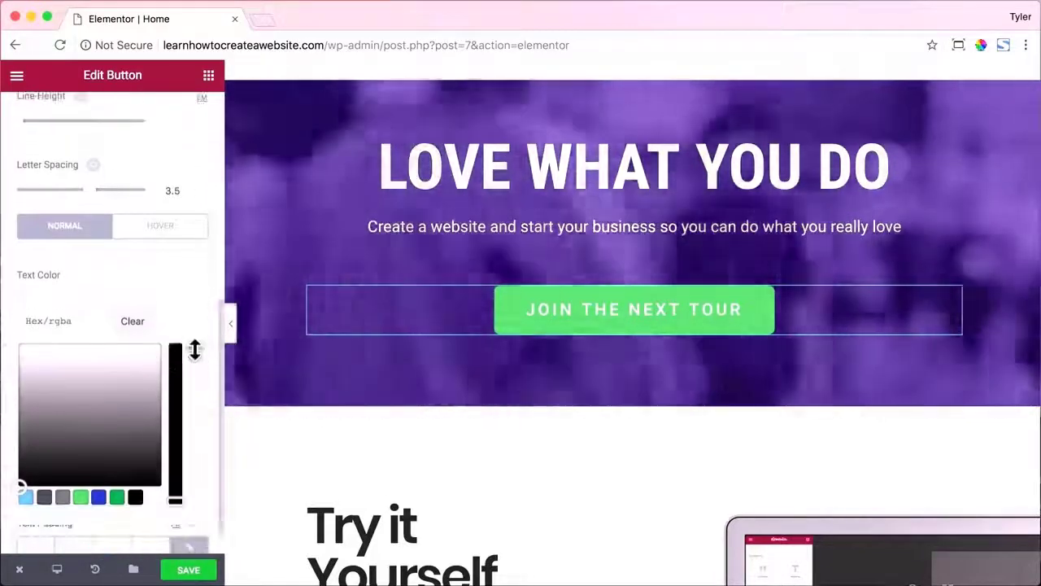
left_click_drag(195, 350, 186, 473)
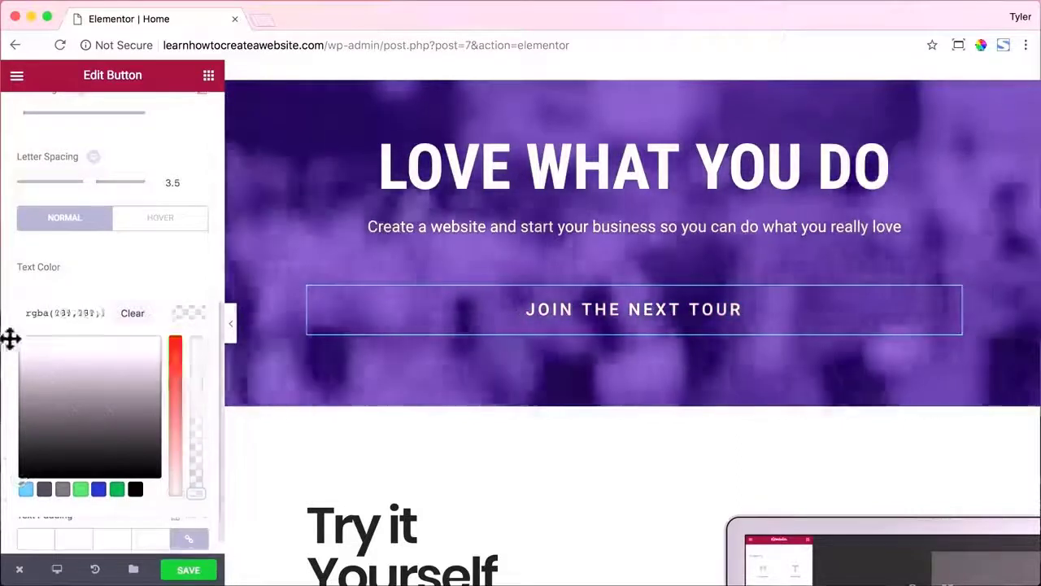
left_click(10, 338)
Give the button a solid border 2 px wide.
scroll(167, 326, "down", 1)
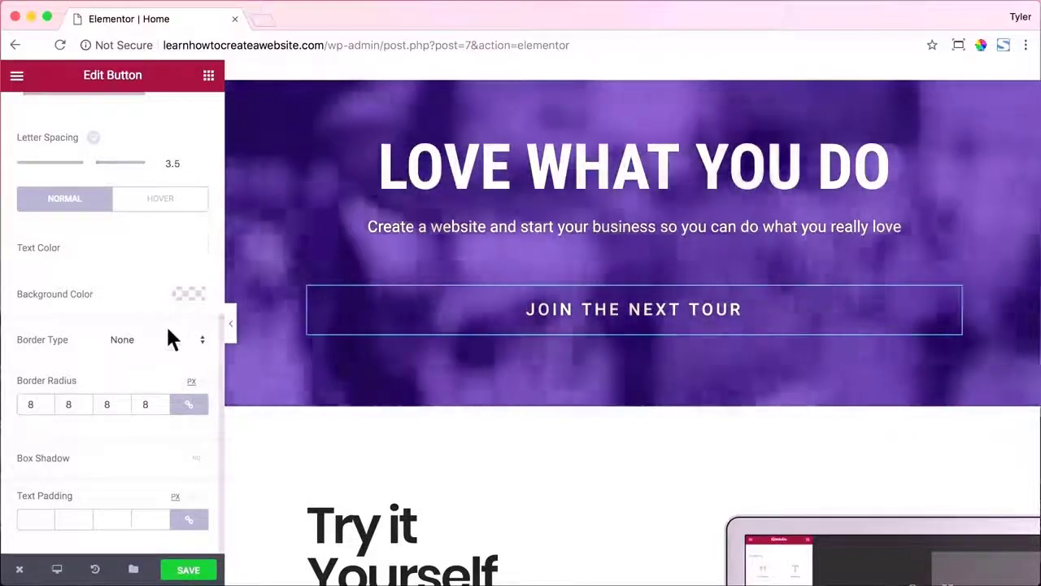
scroll(171, 340, "up", 1)
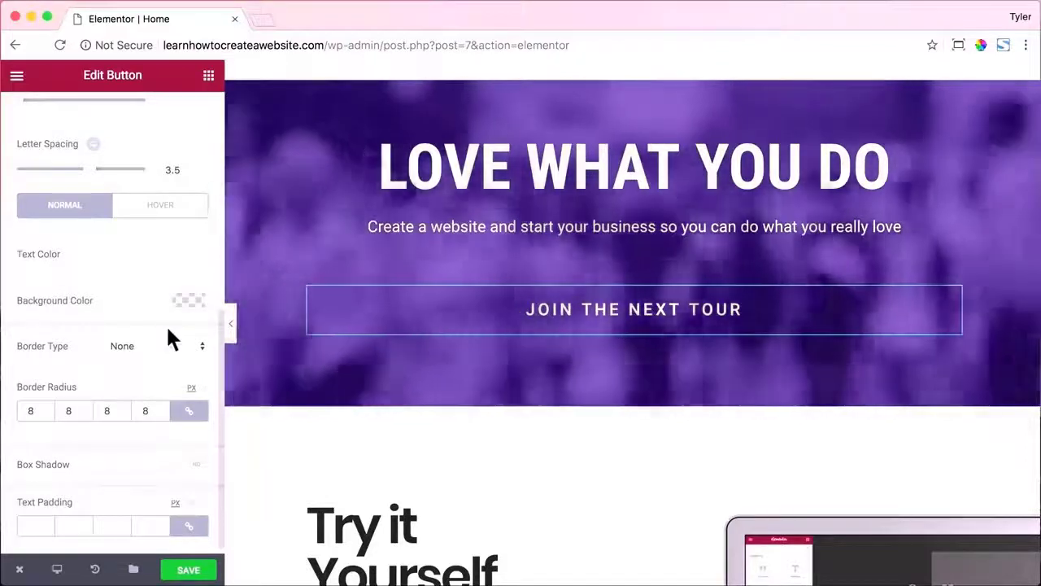
left_click(162, 345)
left_click(145, 358)
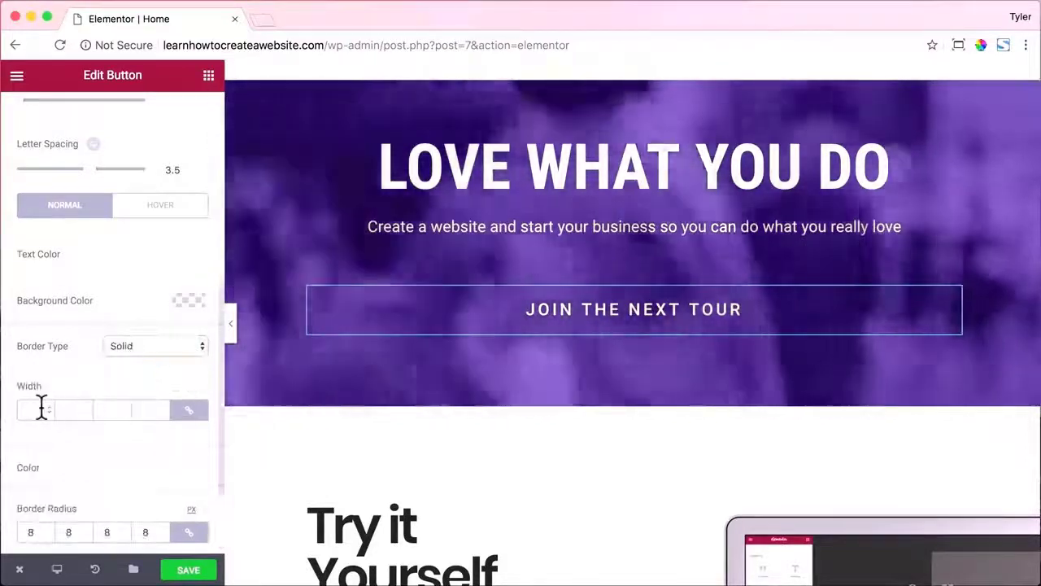
left_click(41, 409)
type("2")
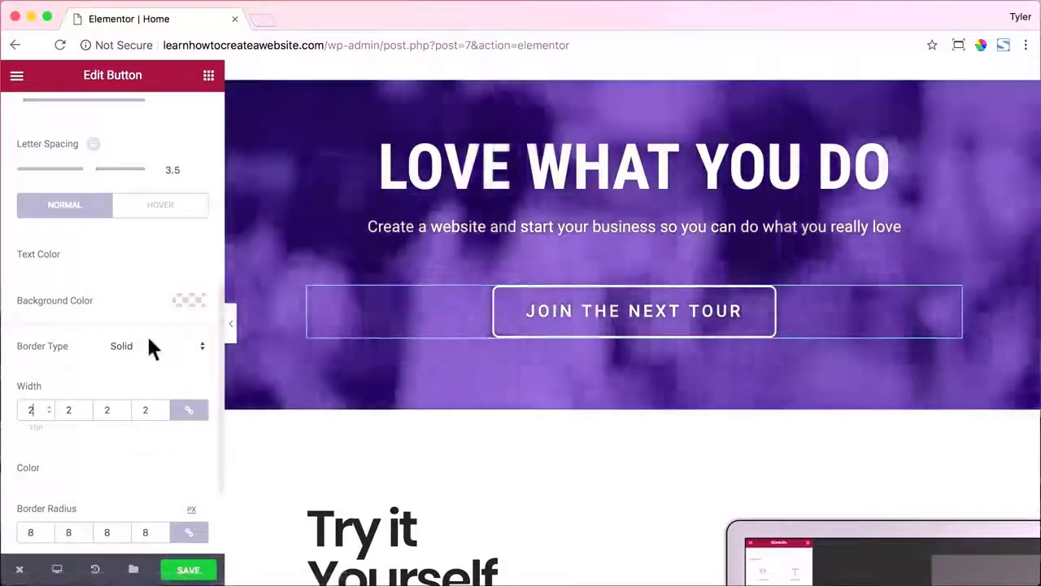
scroll(147, 342, "down", 3)
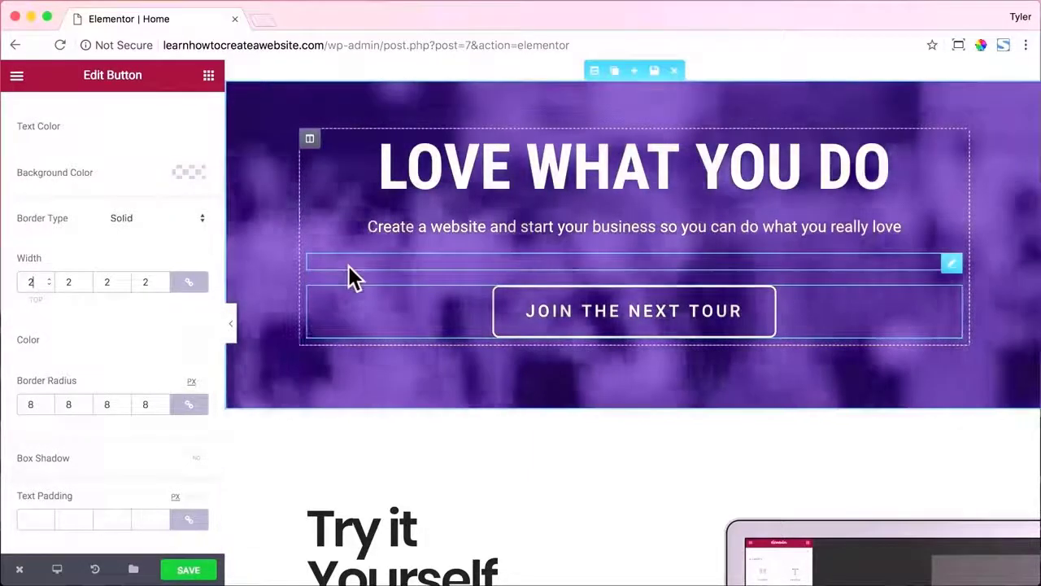
Set the LOVE WHAT YOU DO heading to Permanent Marker at size 94.
left_click(398, 175)
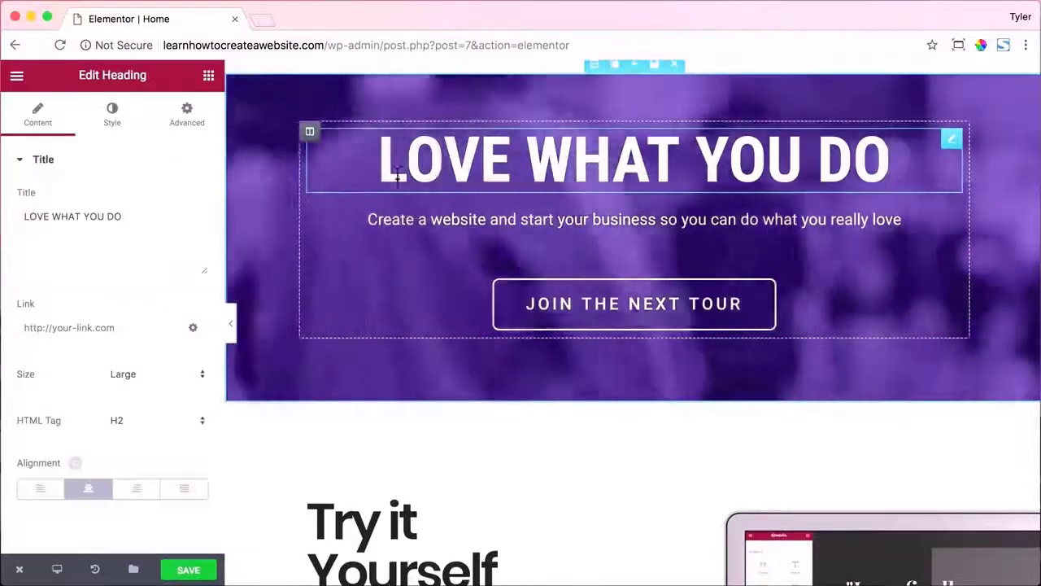
left_click(113, 125)
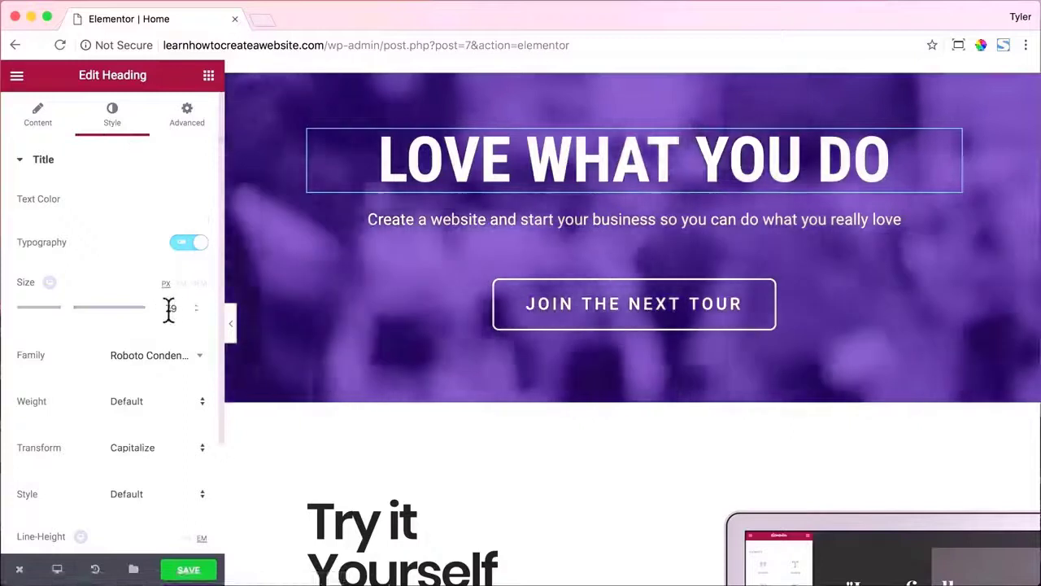
left_click(168, 310)
left_click_drag(70, 310, 81, 310)
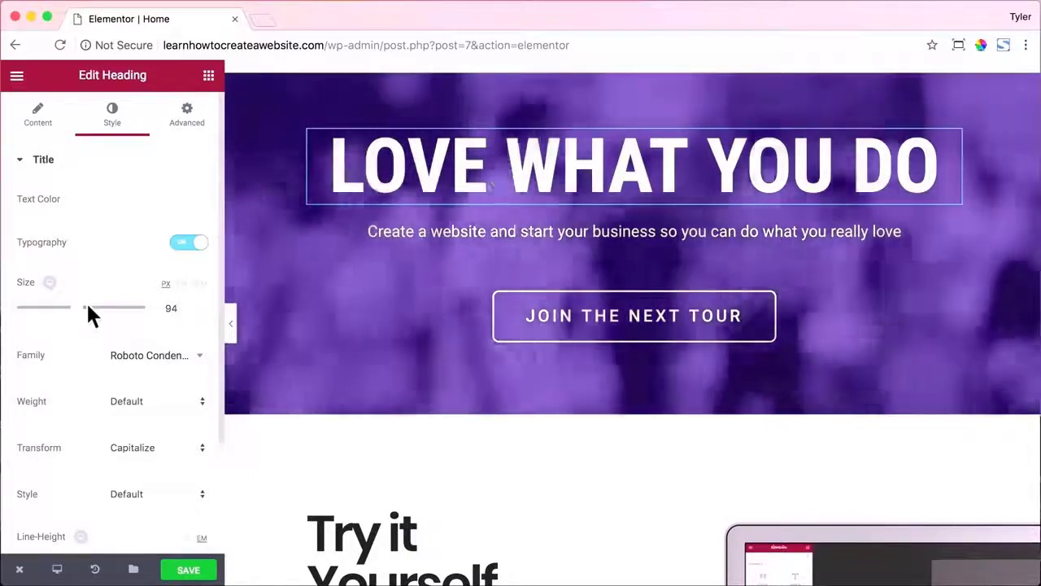
left_click(155, 358)
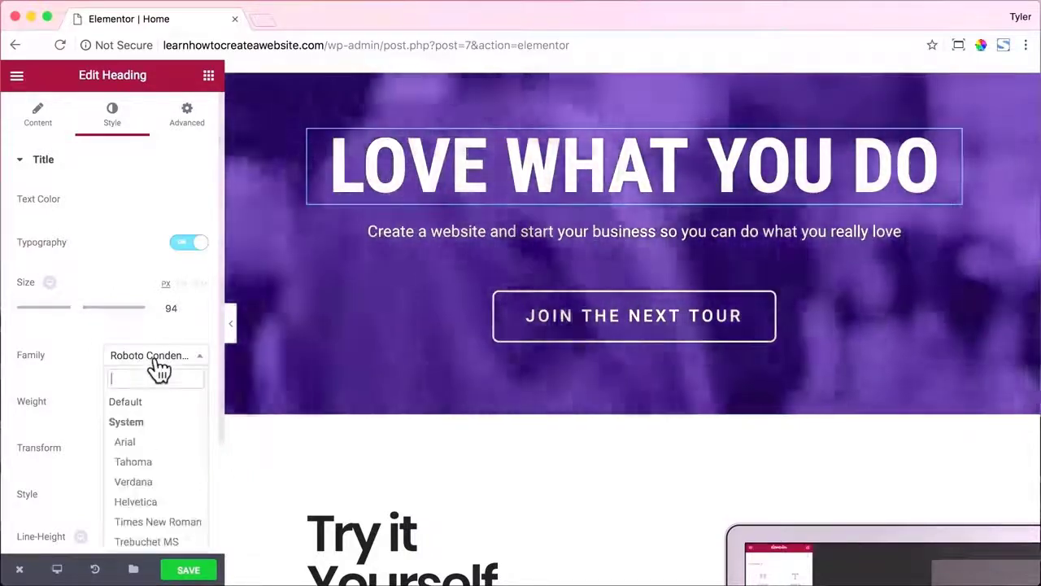
type("per")
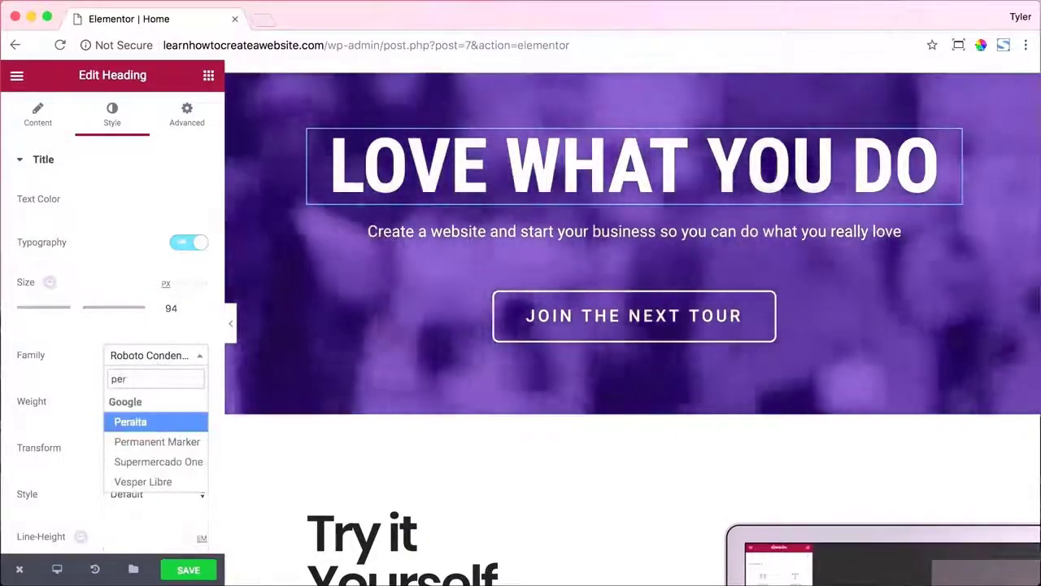
left_click(167, 442)
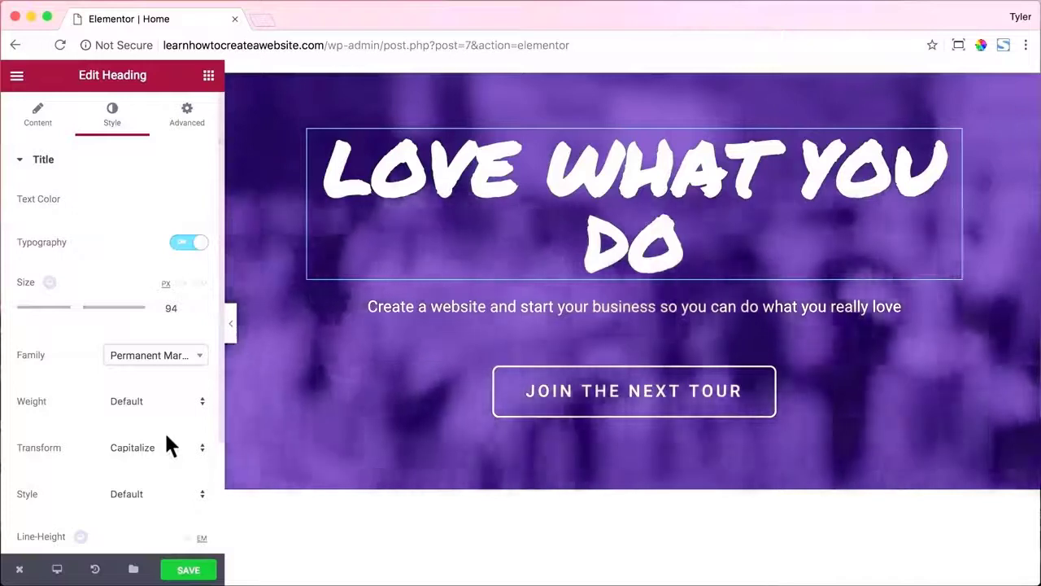
Set the heading's line height to 1 and letter spacing to 0.7.
scroll(158, 413, "down", 2)
scroll(158, 414, "down", 1)
left_click_drag(14, 439, 31, 440)
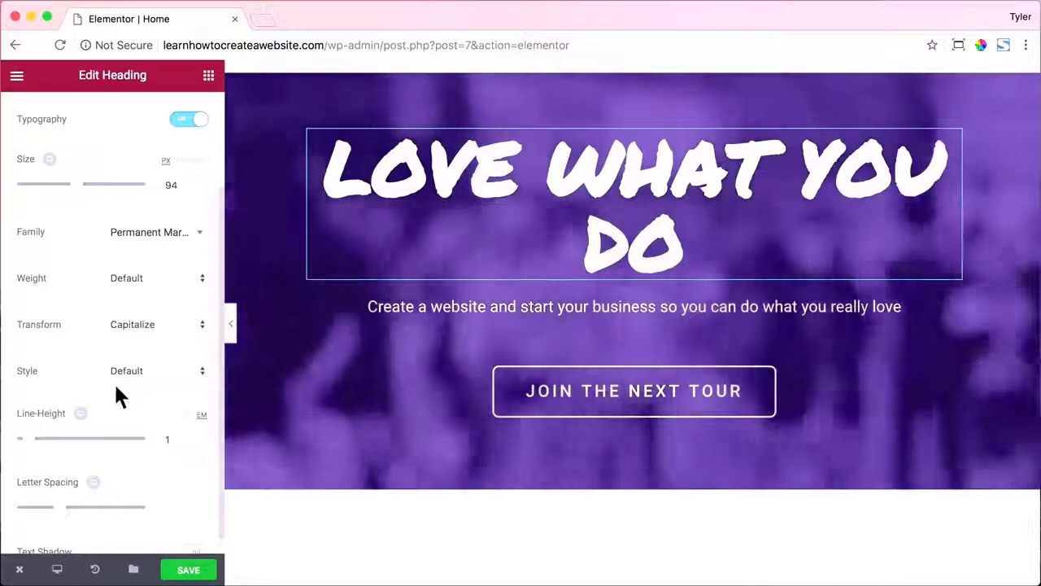
scroll(93, 438, "down", 1)
left_click_drag(62, 495, 70, 496)
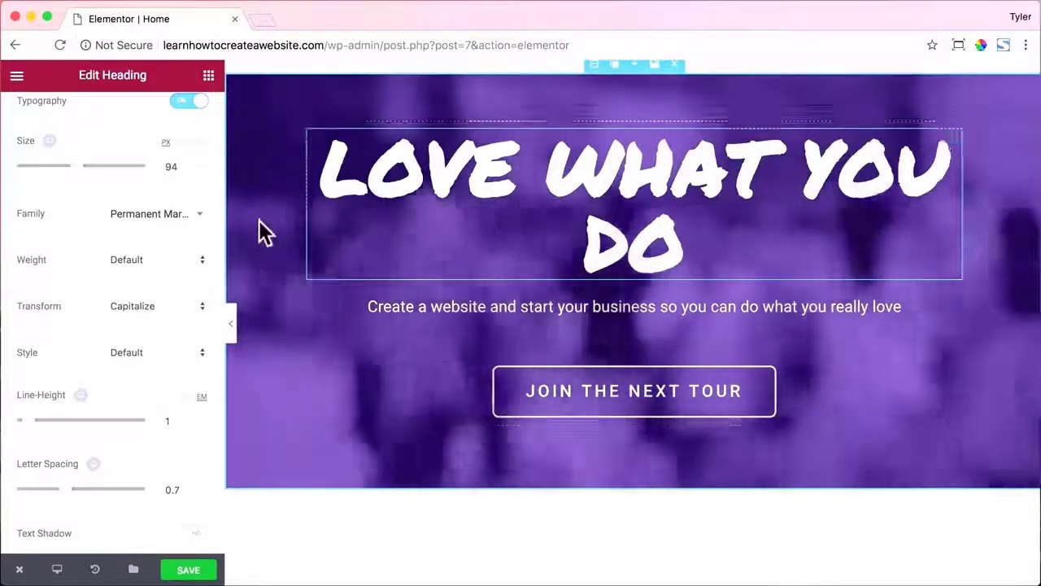
scroll(524, 219, "up", 1)
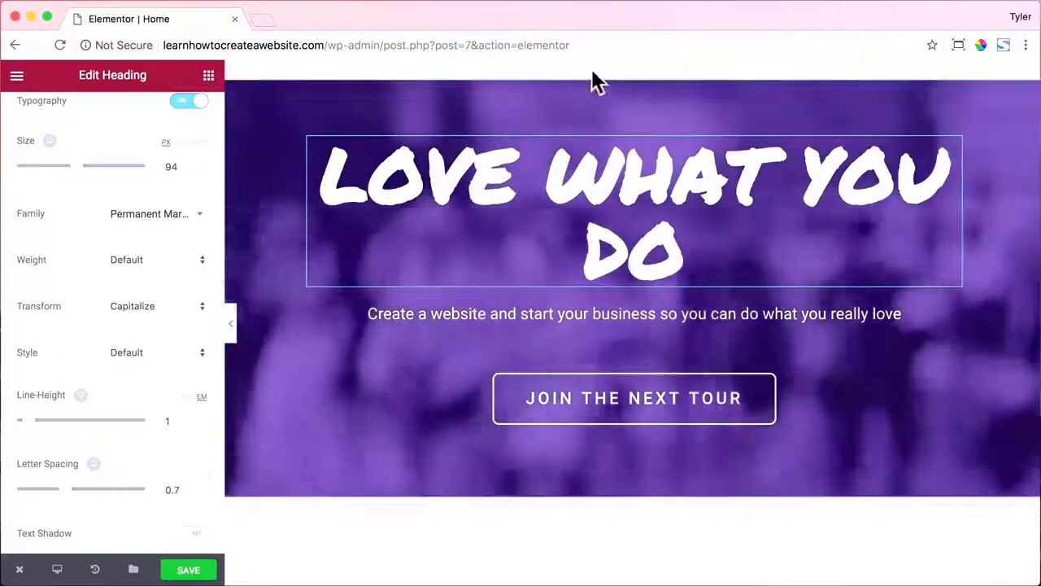
Set the hero section's content width to 1000 and padding to 240 top, 100 bottom.
left_click(595, 71)
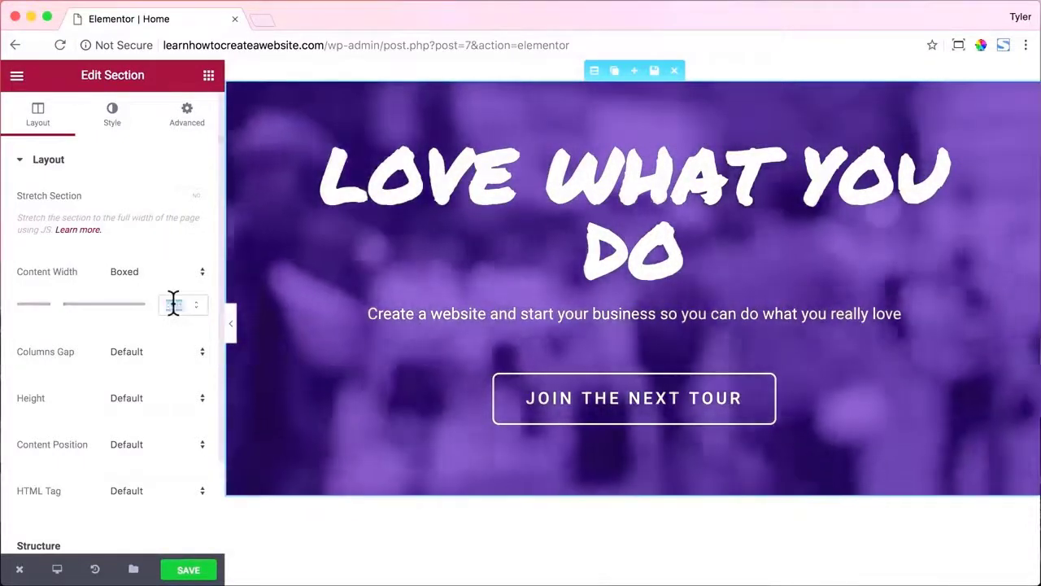
type("1000")
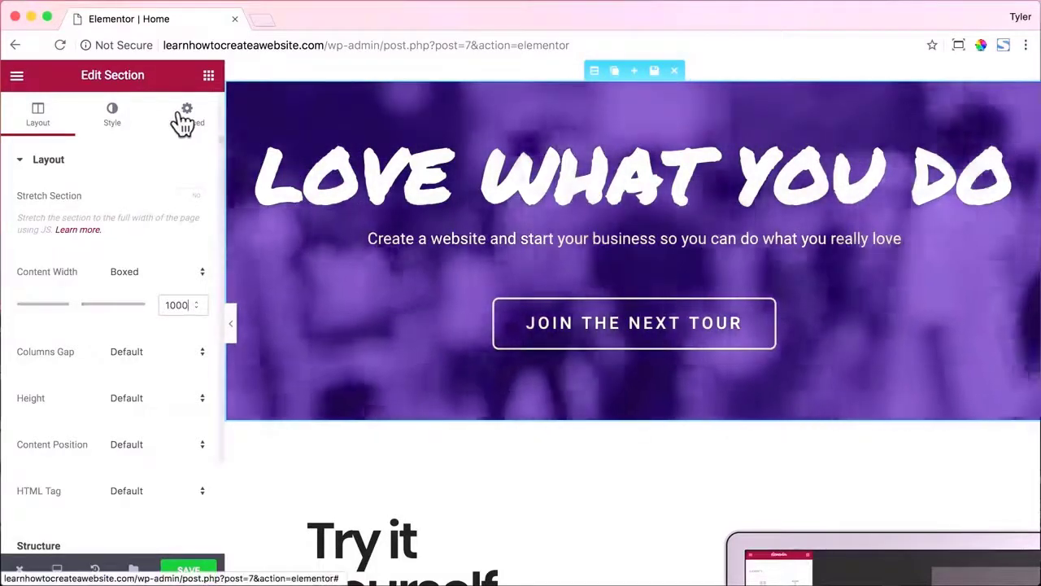
left_click(183, 121)
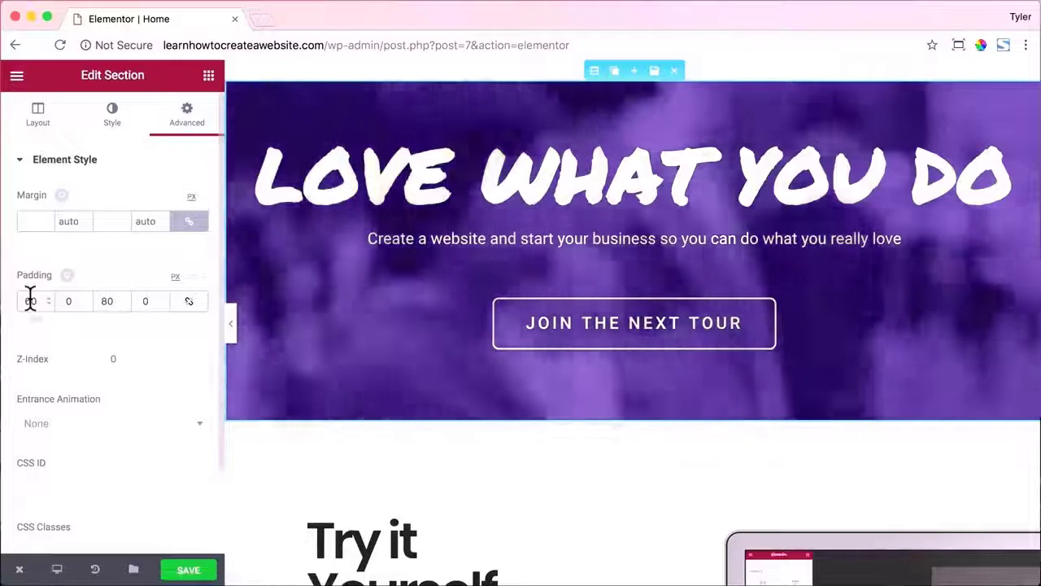
double_click(30, 300)
key("BackSpace")
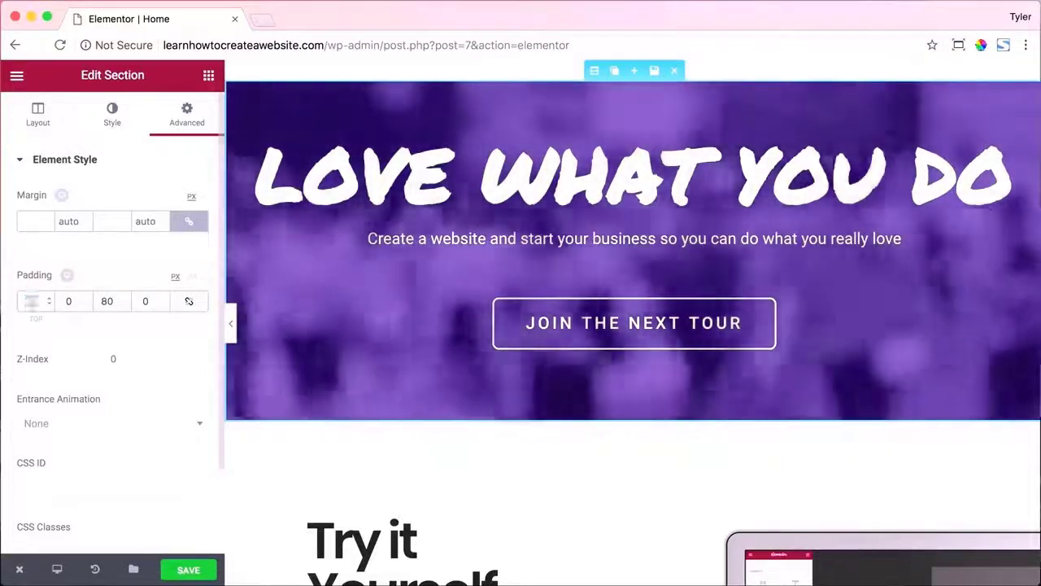
type("240")
key("Tab")
key("Tab")
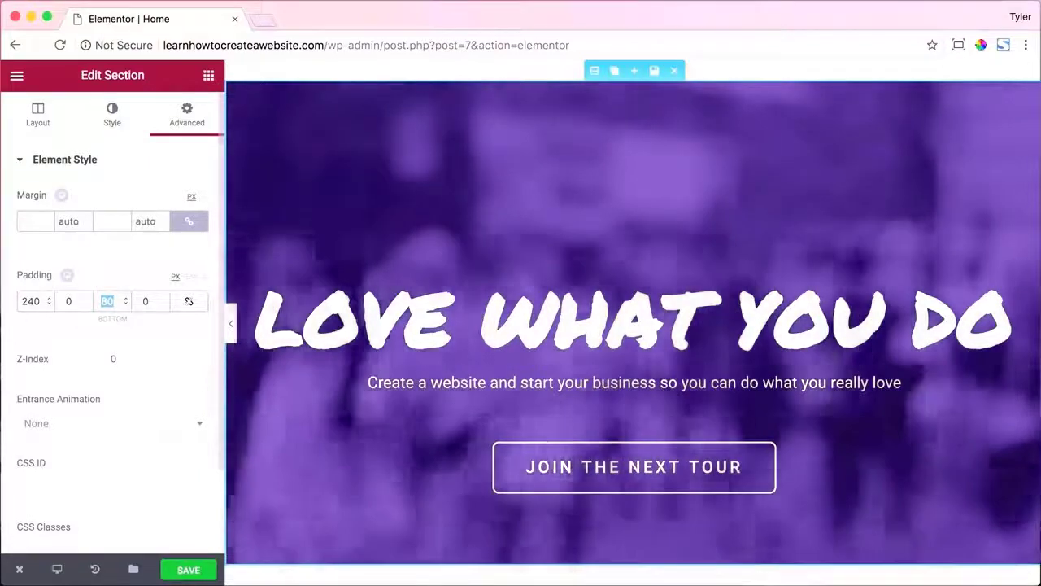
type("100")
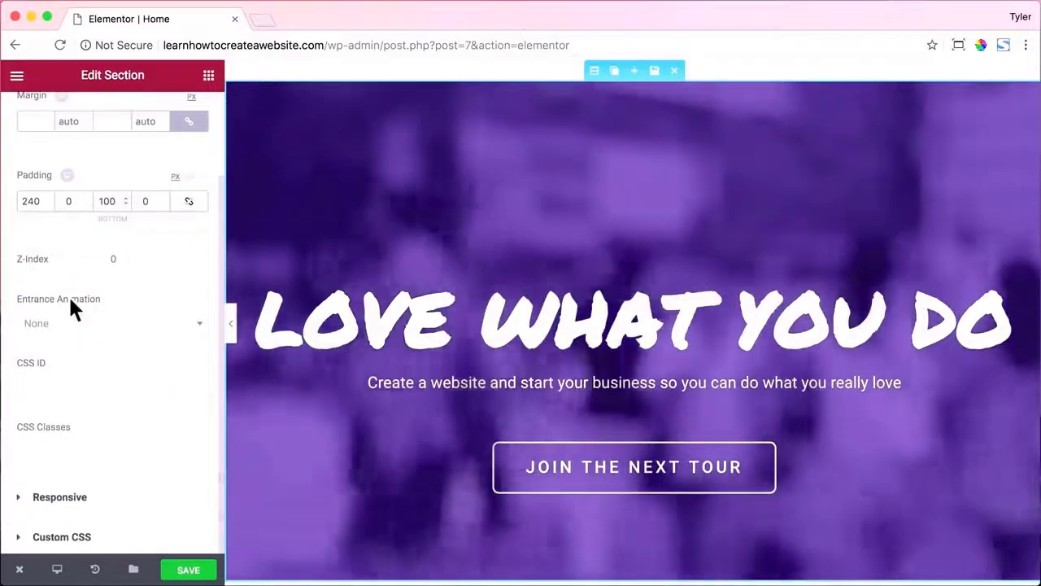
scroll(69, 303, "up", 3)
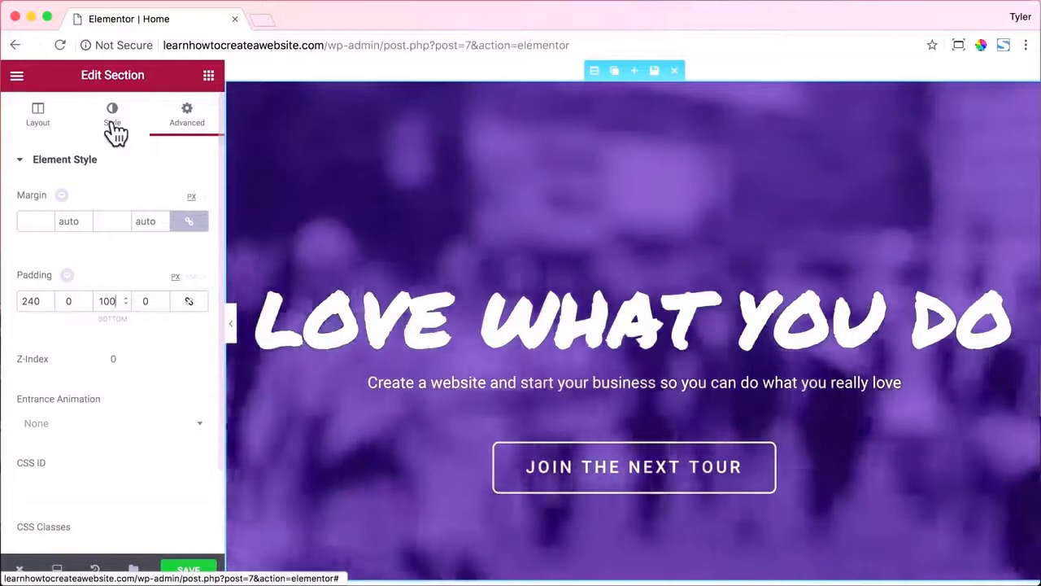
Select the current background video link in the hero section's Style settings.
left_click(113, 122)
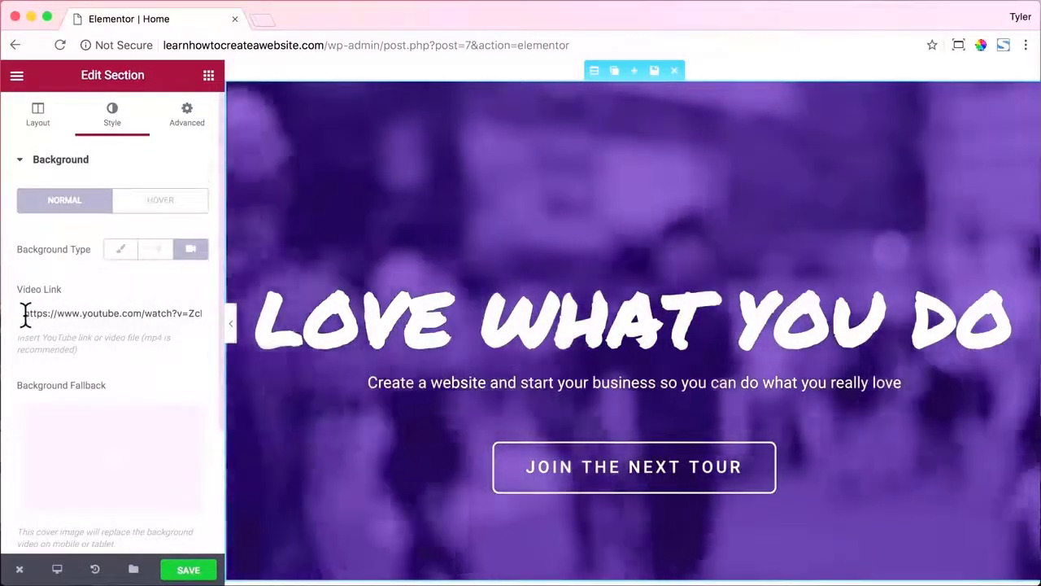
left_click_drag(35, 313, 202, 318)
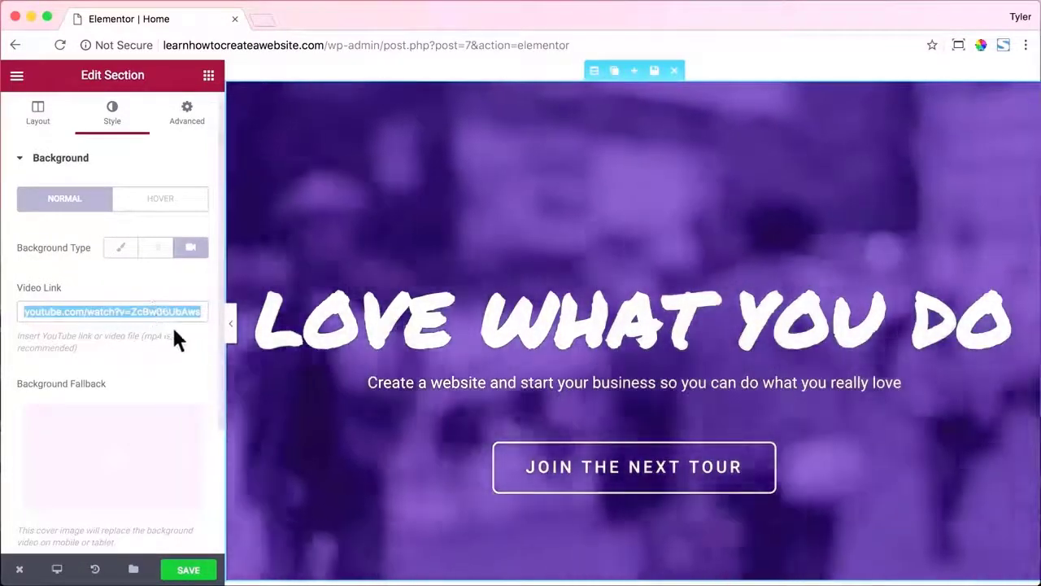
scroll(173, 324, "down", 2)
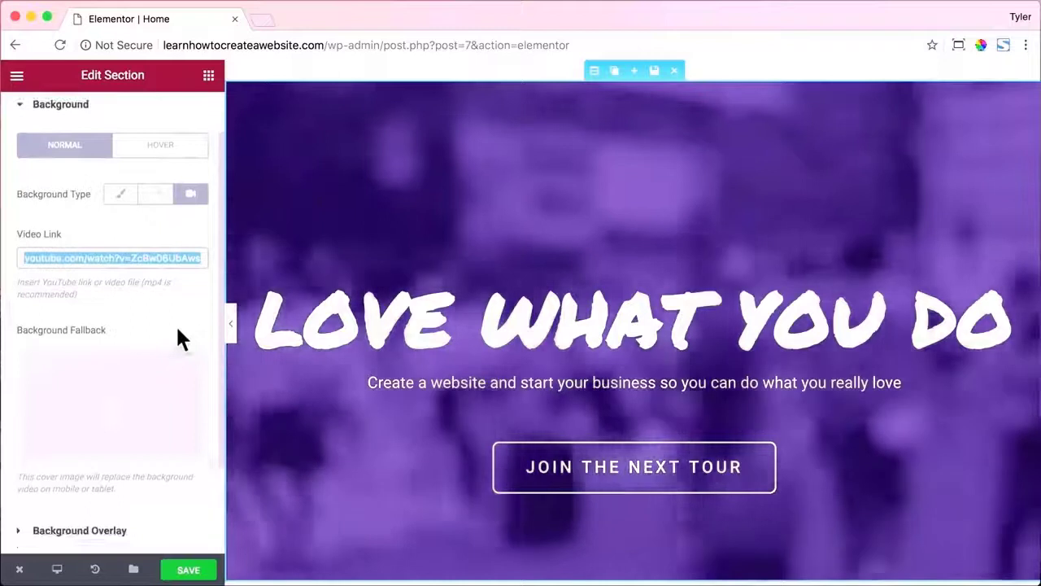
scroll(177, 330, "down", 4)
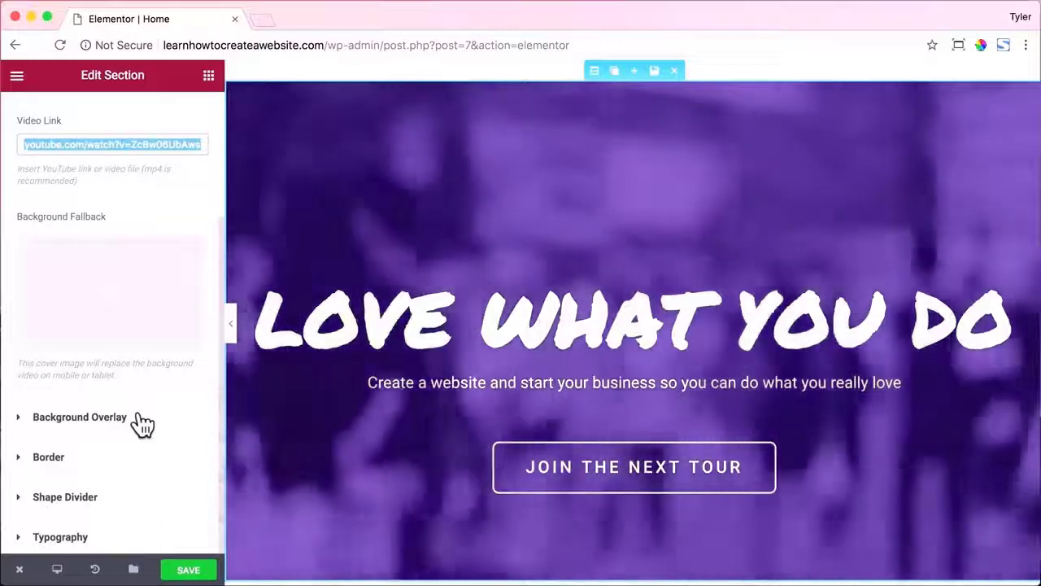
left_click(143, 423)
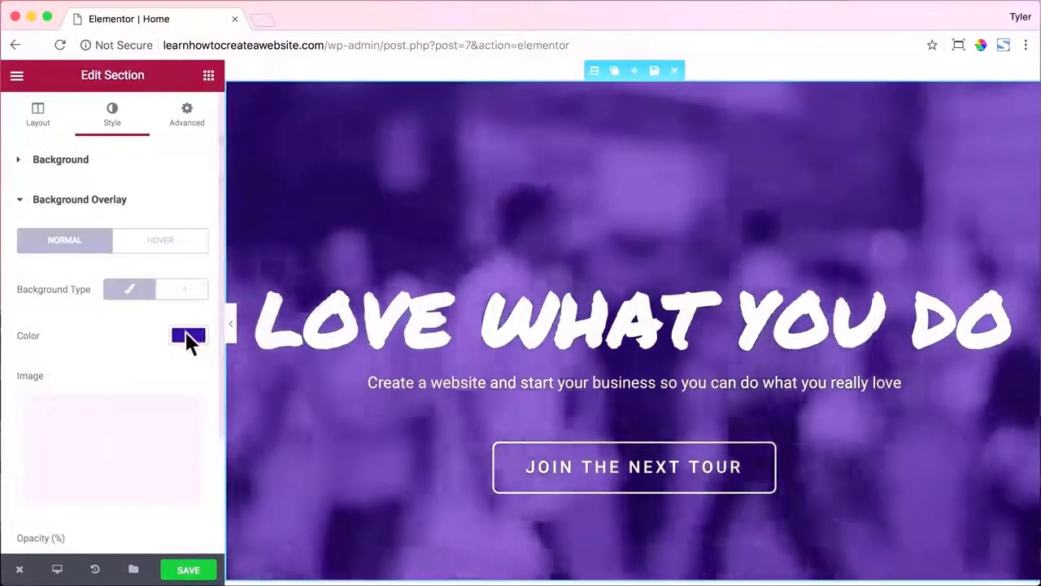
Clear the hero's purple overlay colour and set overlay opacity to 0.
scroll(181, 334, "down", 2)
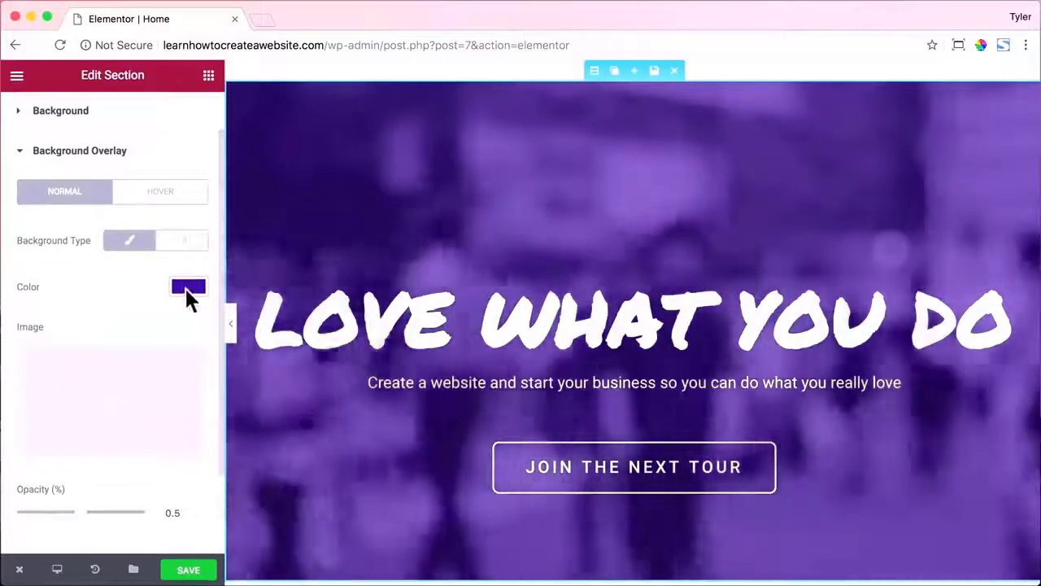
left_click(185, 286)
left_click(132, 286)
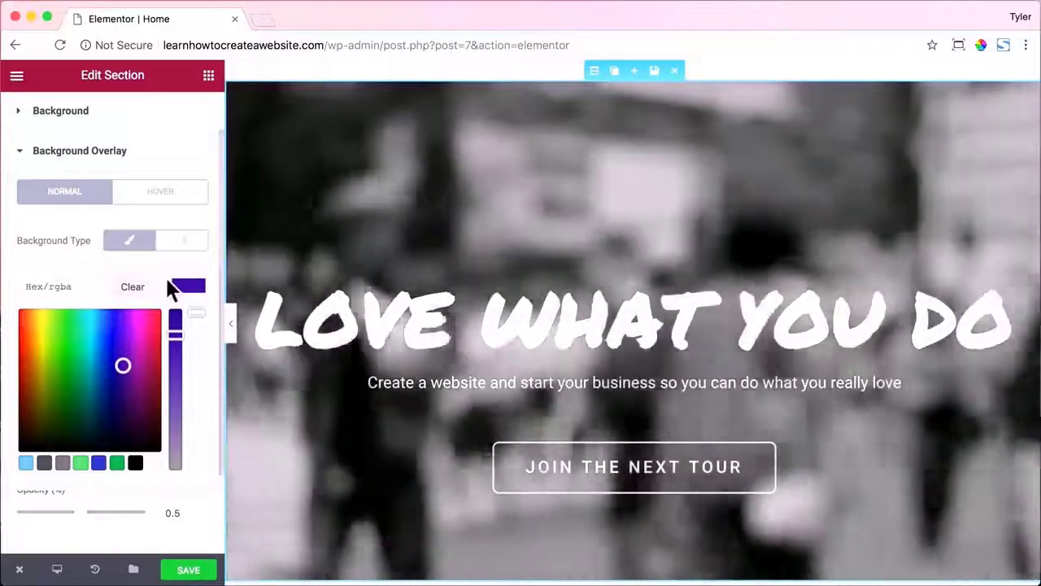
scroll(165, 276, "down", 2)
left_click(187, 219)
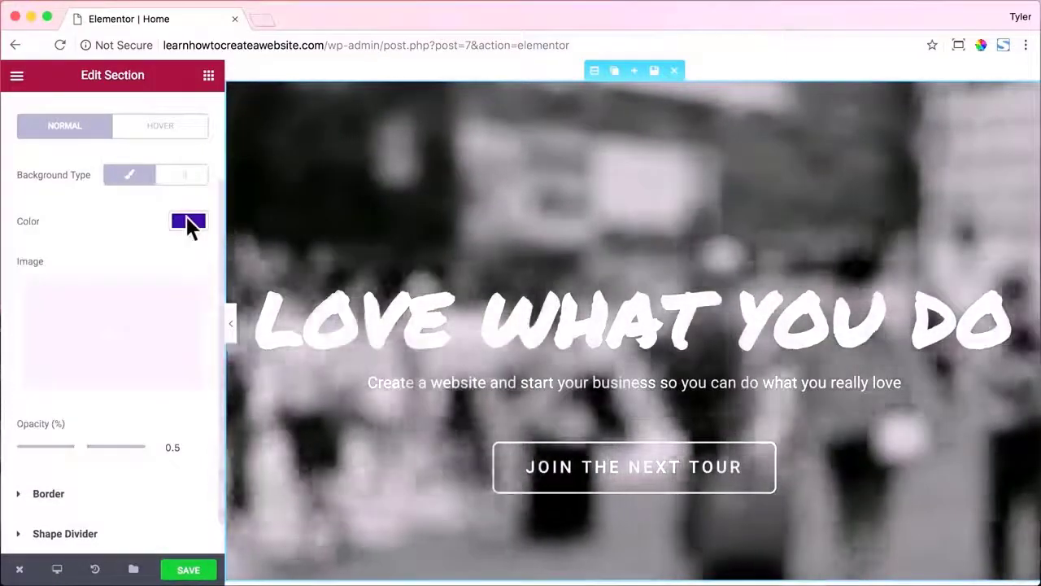
left_click_drag(75, 449, 18, 453)
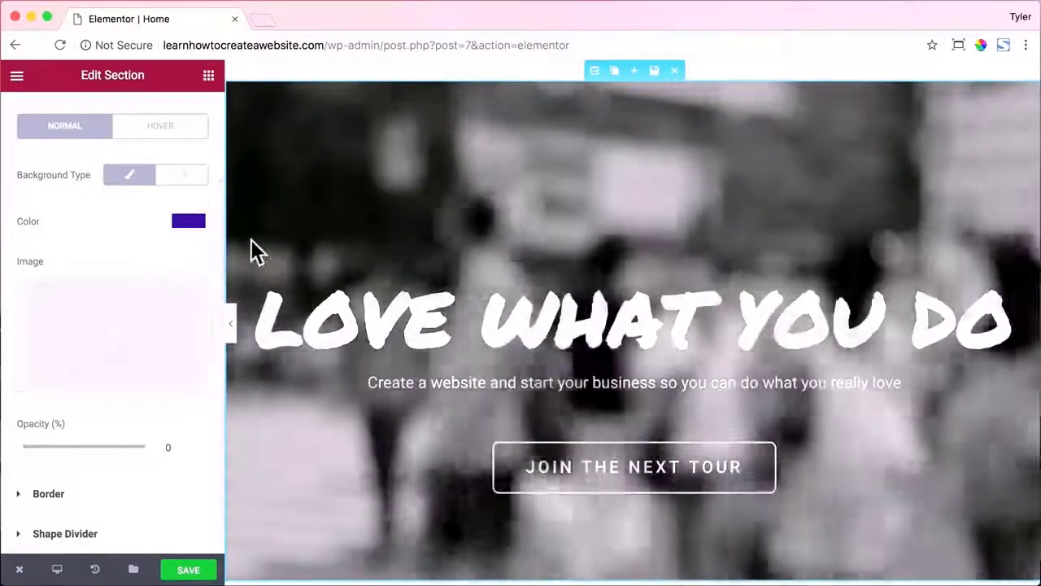
Return to the background video settings and open a new browser tab.
scroll(163, 256, "up", 1)
scroll(162, 257, "up", 3)
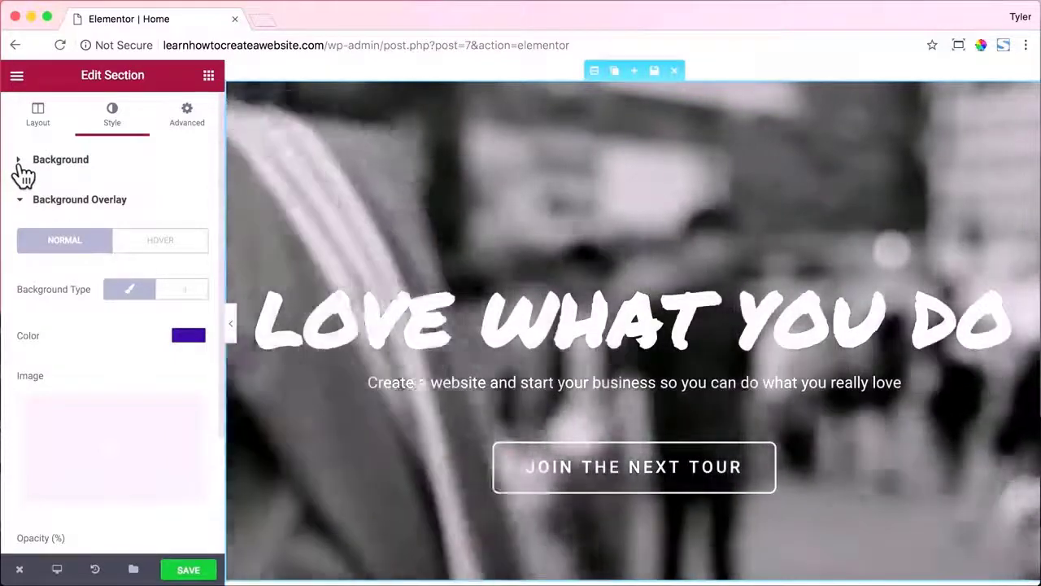
left_click(20, 162)
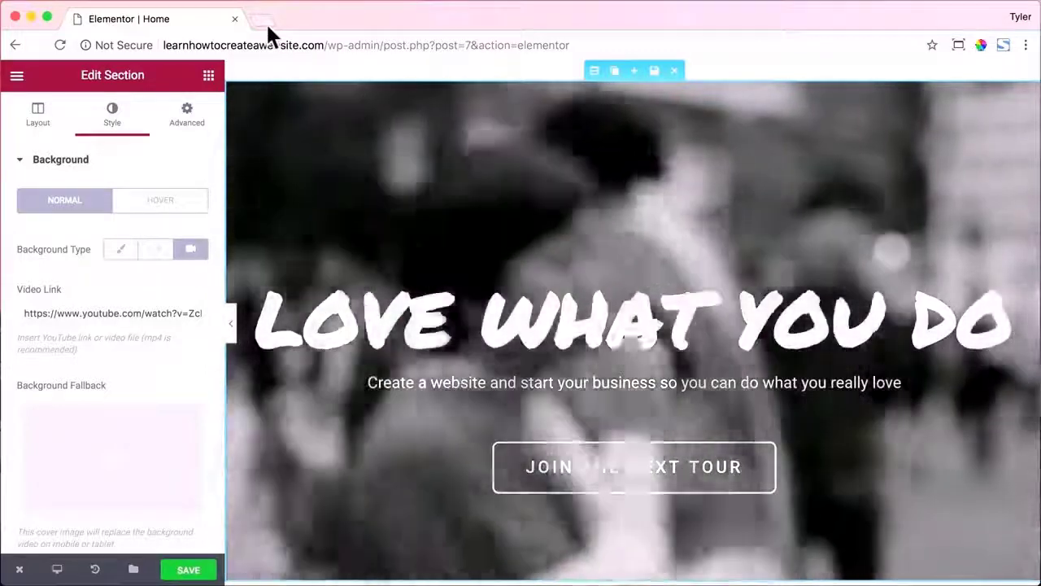
left_click(267, 25)
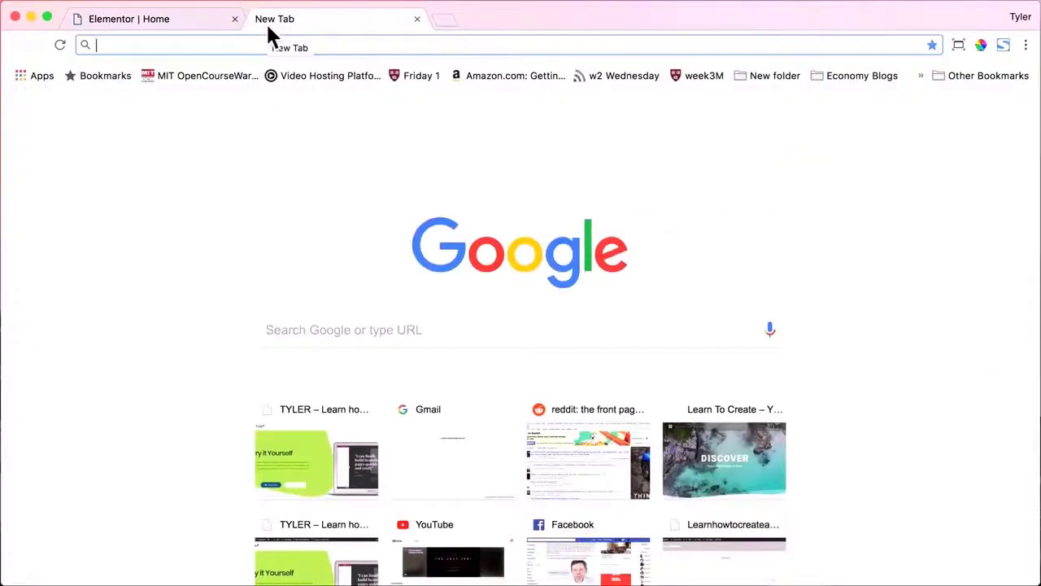
On YouTube, open and pause the GoPro HERO6: This Is the Moment in 4K video.
type("youtube.com")
key("Return")
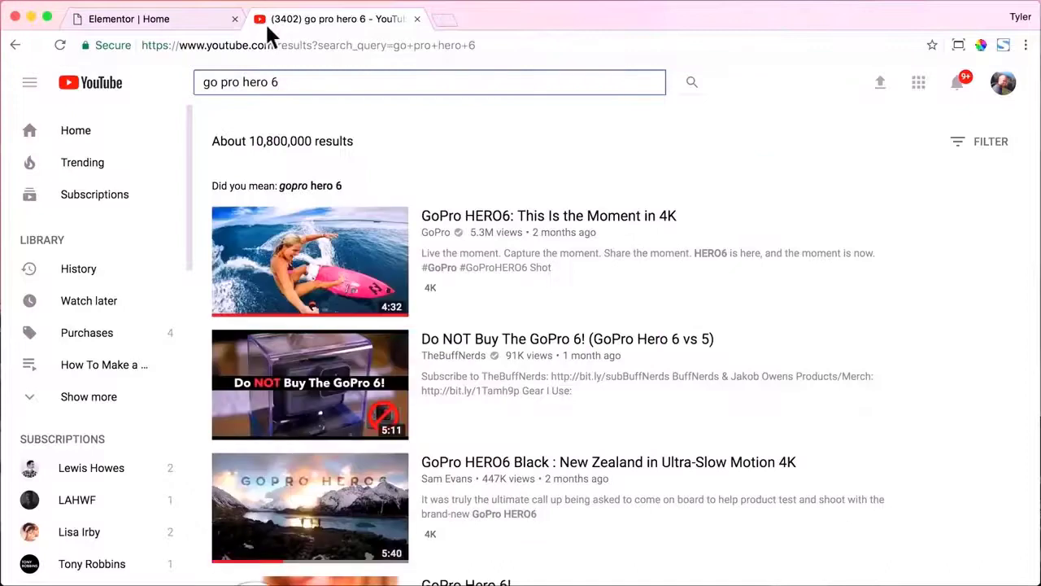
left_click(538, 221)
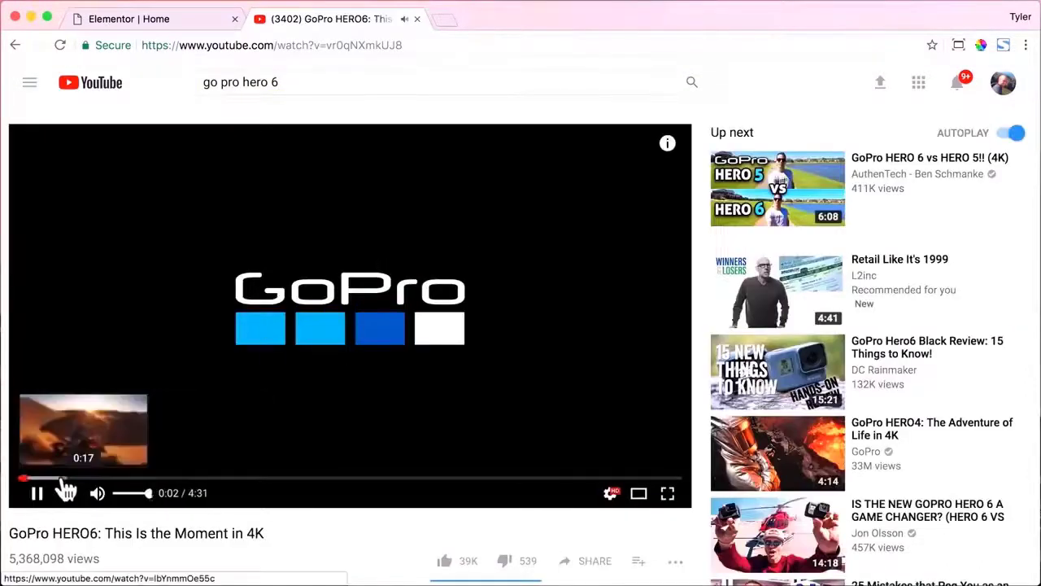
left_click(62, 479)
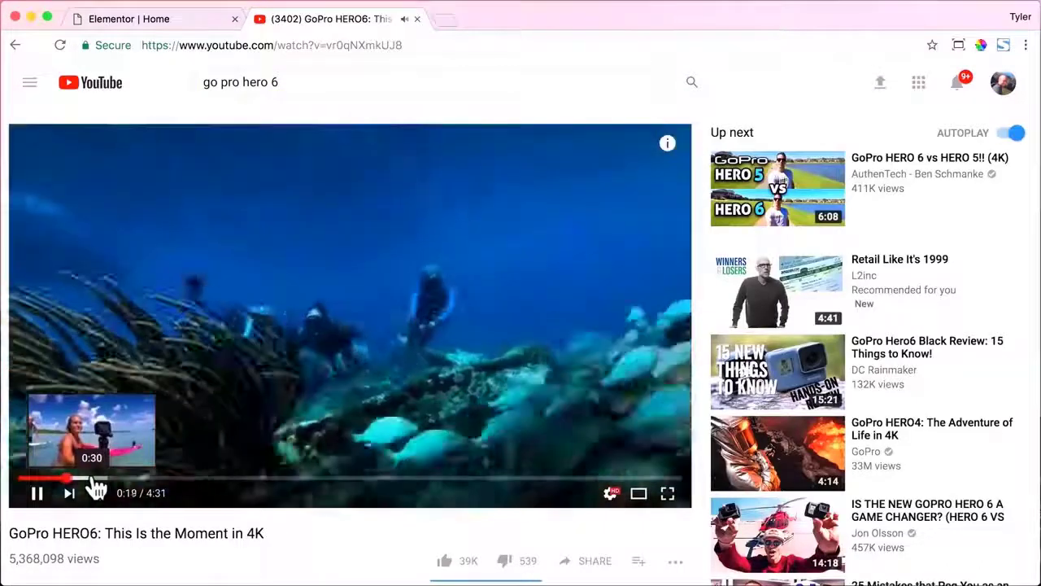
left_click(37, 494)
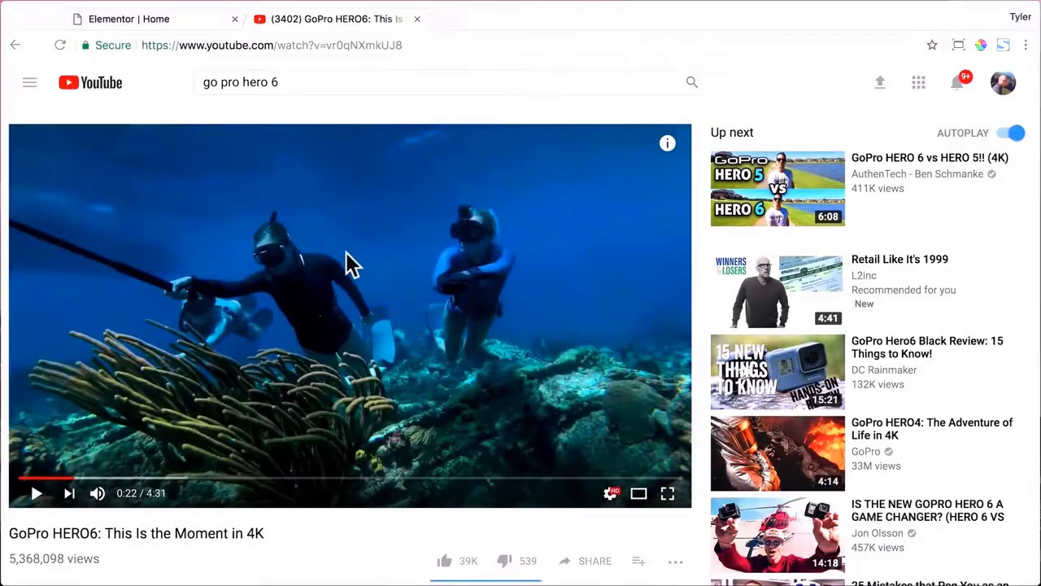
Copy the video's page address and close the YouTube tab.
left_click(410, 45)
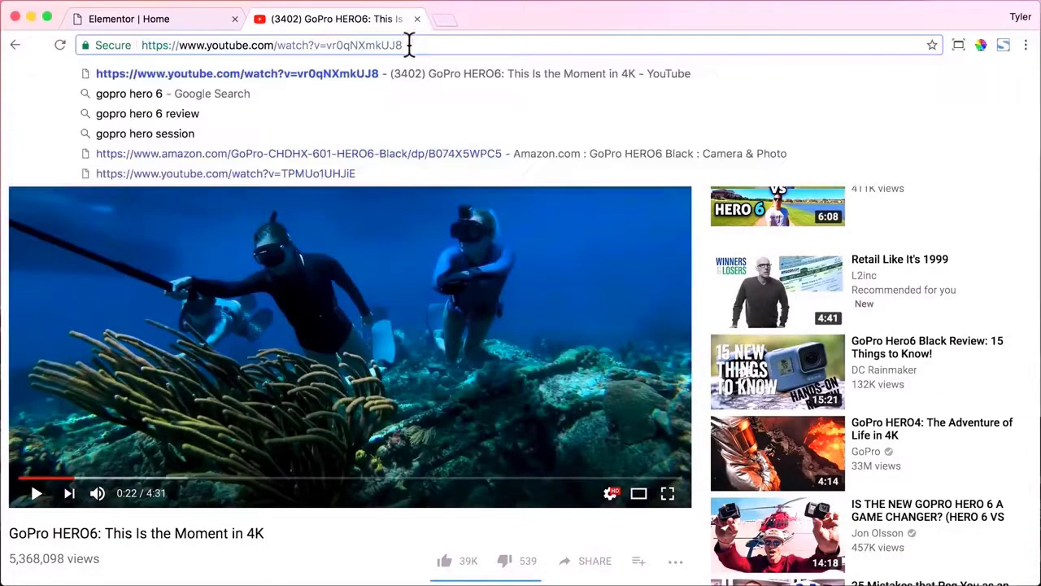
right_click(189, 45)
left_click(213, 68)
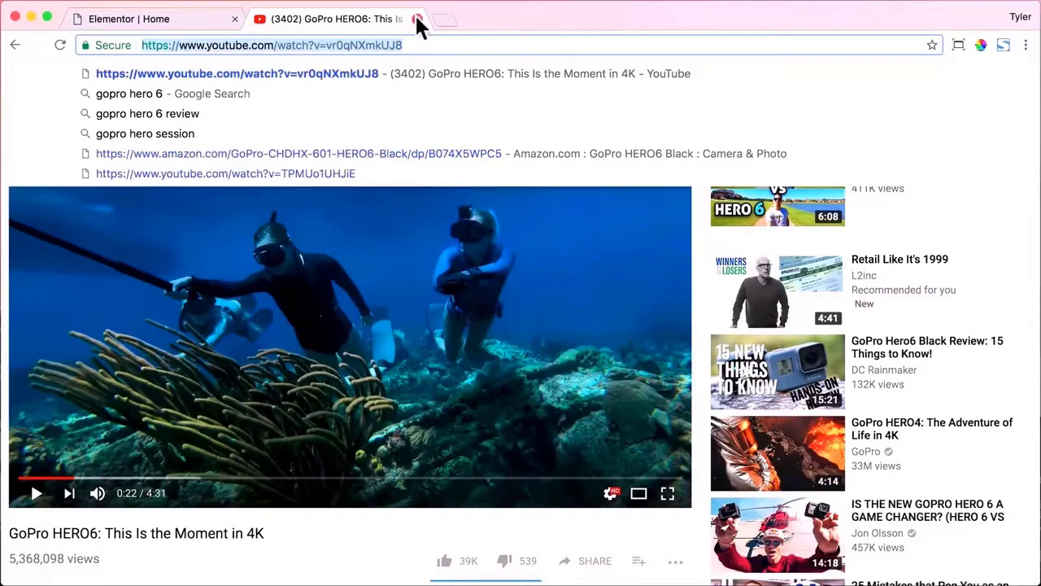
left_click(417, 20)
Paste the GoPro HERO6 YouTube address as the hero's Background Video Link and apply it.
triple_click(117, 309)
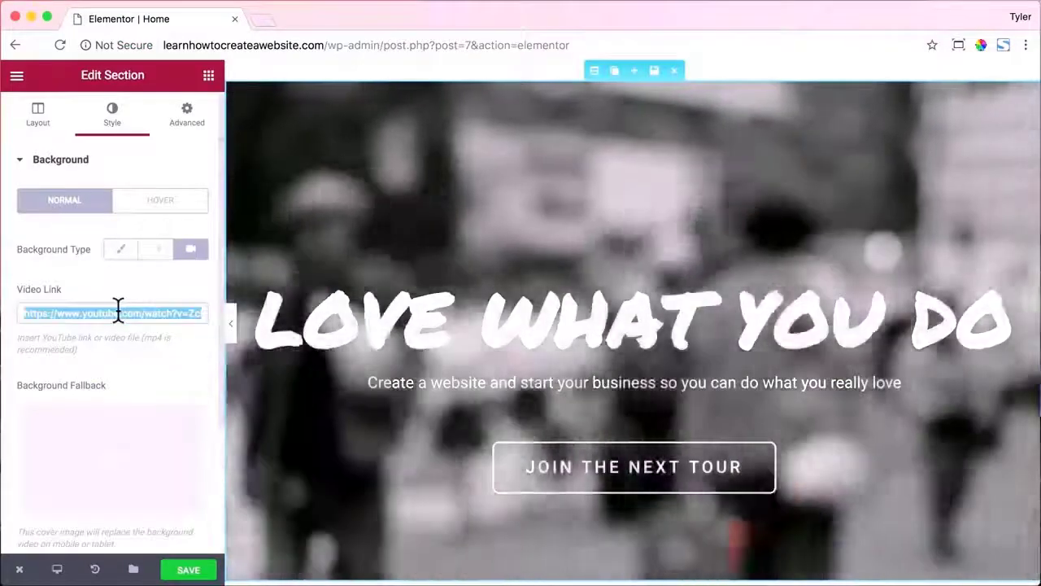
key("ctrl+v")
left_click_drag(87, 313, 46, 312)
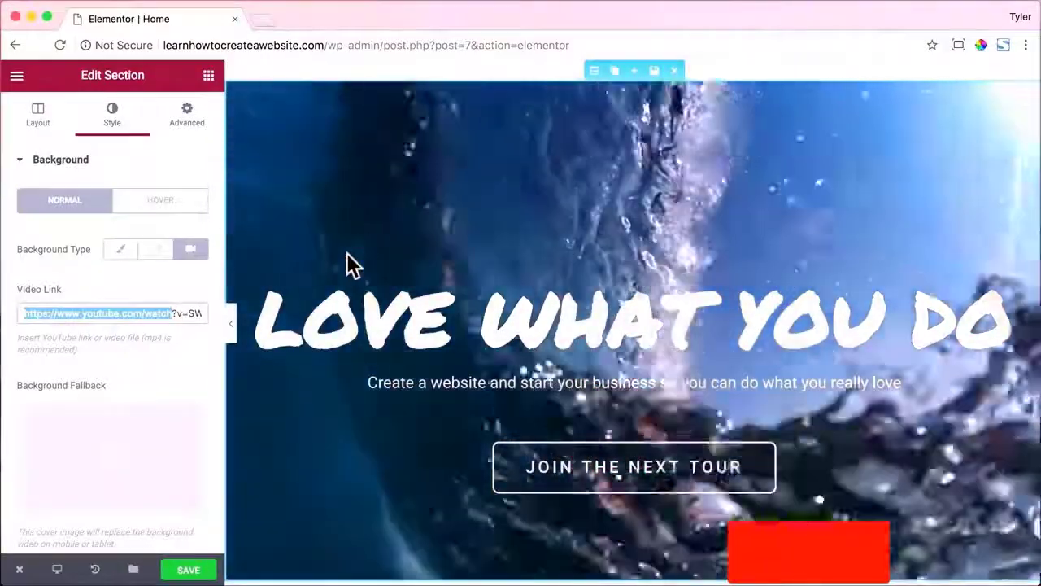
left_click(347, 253)
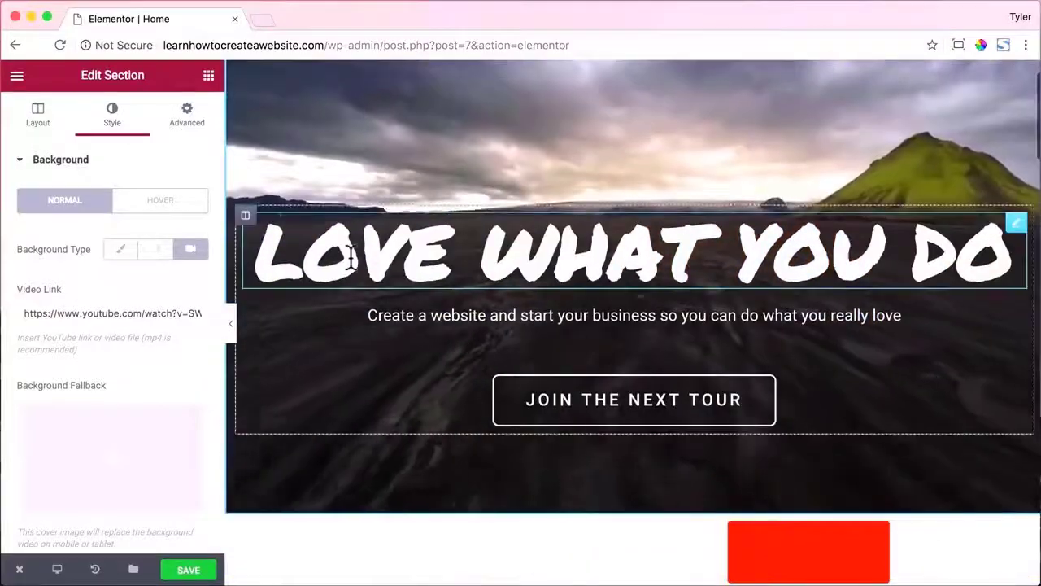
scroll(356, 268, "down", 5)
Inspect the Try it Yourself paragraph, heading and Get Started button settings.
scroll(351, 258, "down", 5)
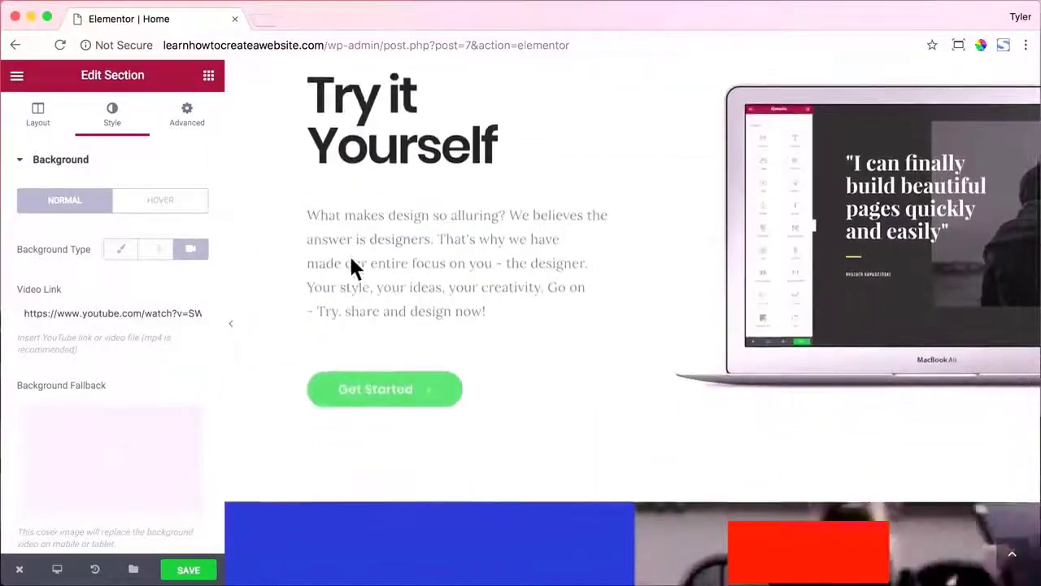
scroll(351, 257, "up", 2)
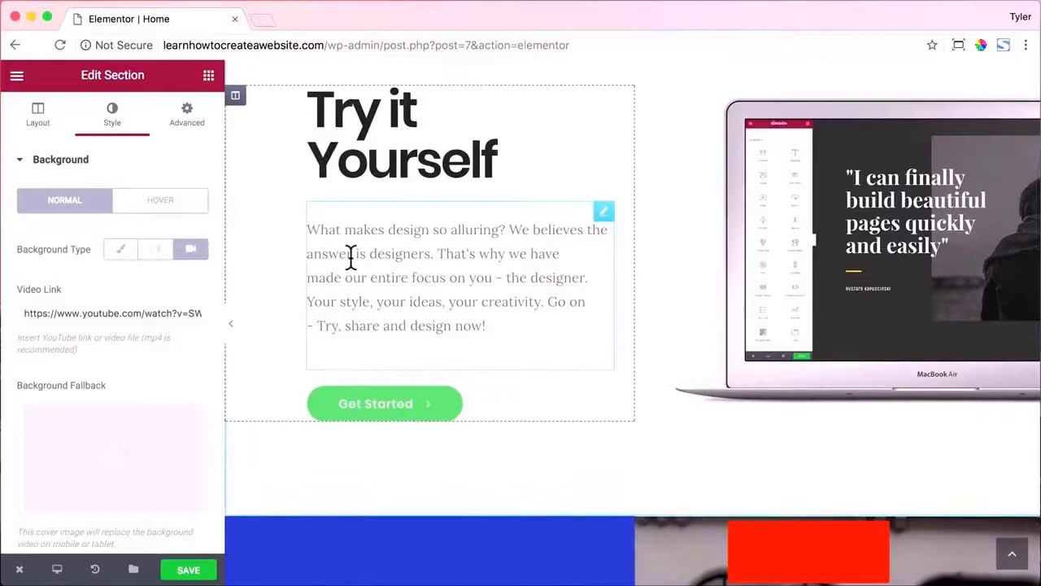
left_click(350, 259)
left_click(368, 181)
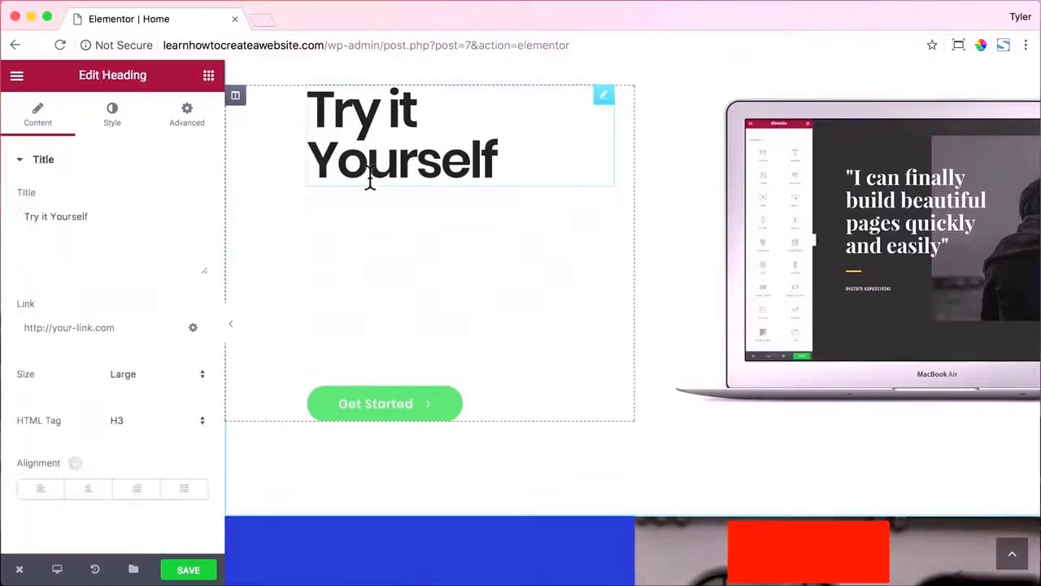
left_click(389, 407)
scroll(399, 309, "down", 10)
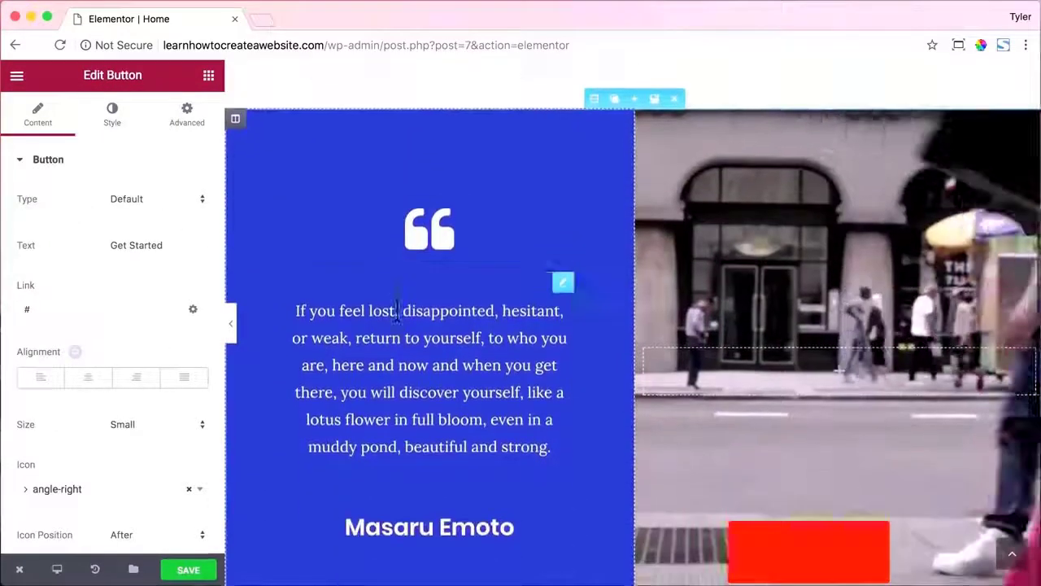
scroll(398, 321, "down", 9)
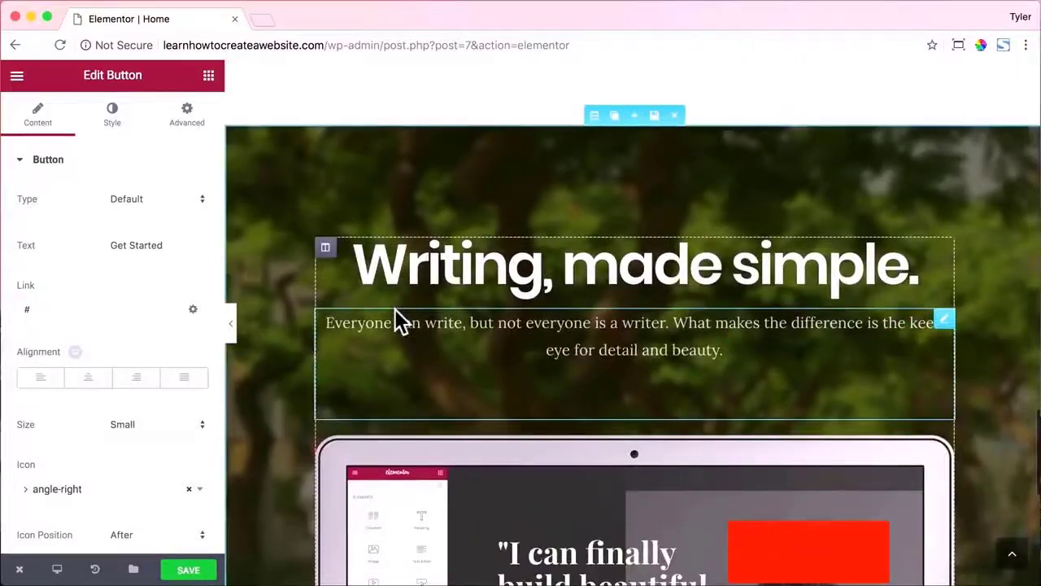
Replace 'Writing' with 'WordPress' so the heading reads 'WordPress, made simple.'.
left_click(446, 269)
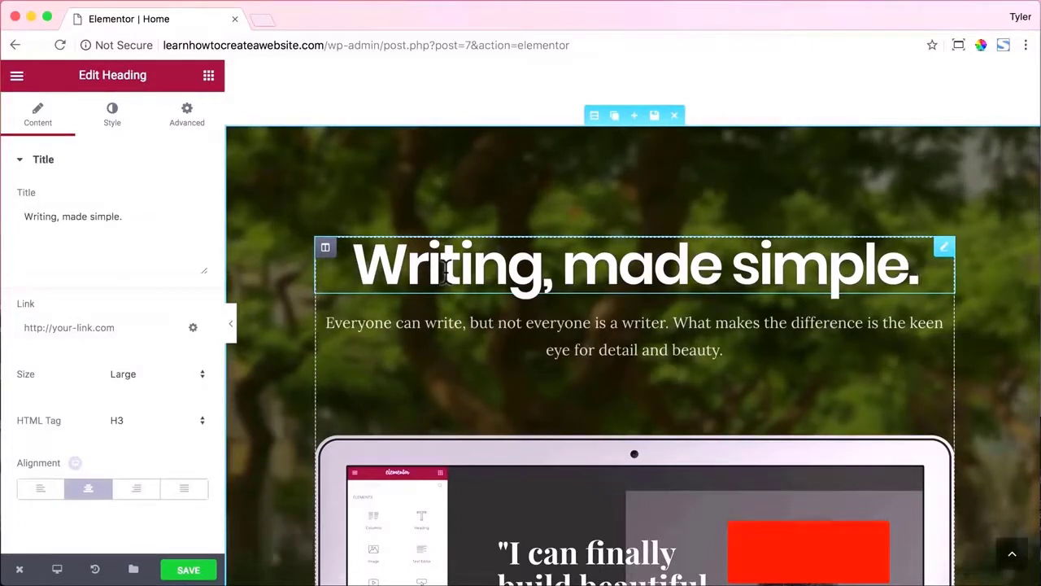
scroll(446, 272, "down", 1)
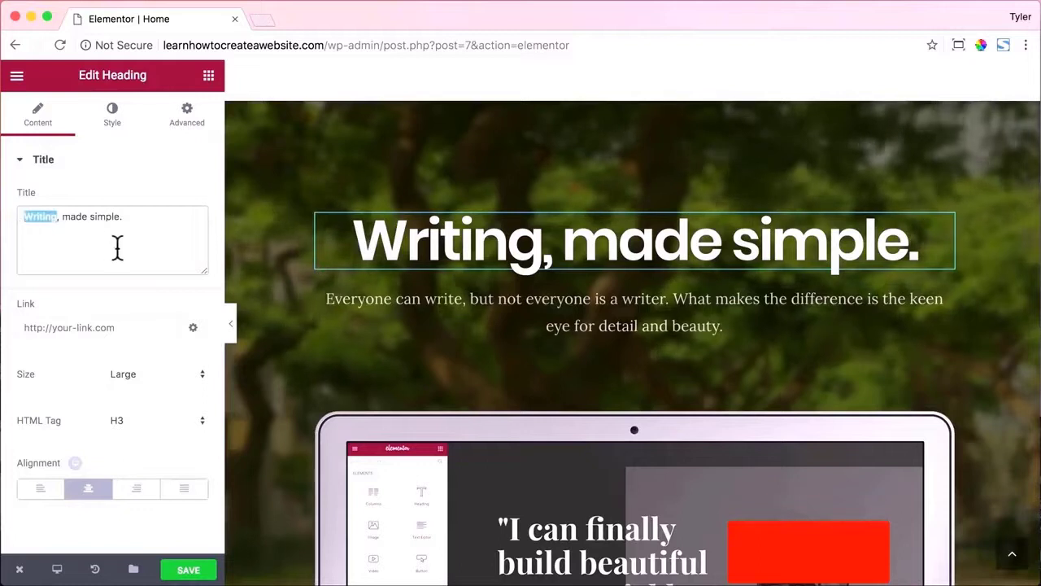
type("WordPress")
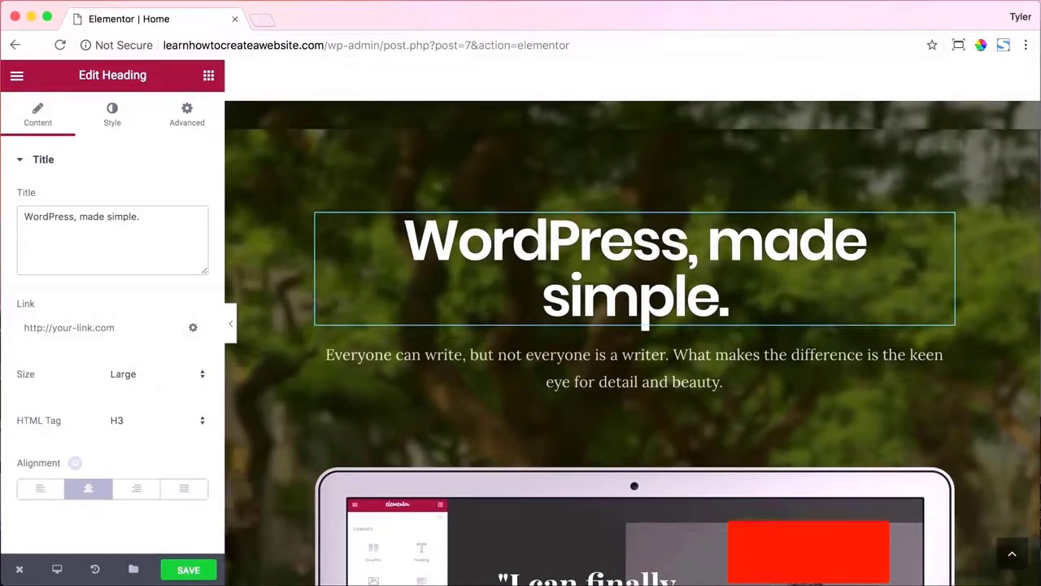
scroll(644, 437, "down", 3)
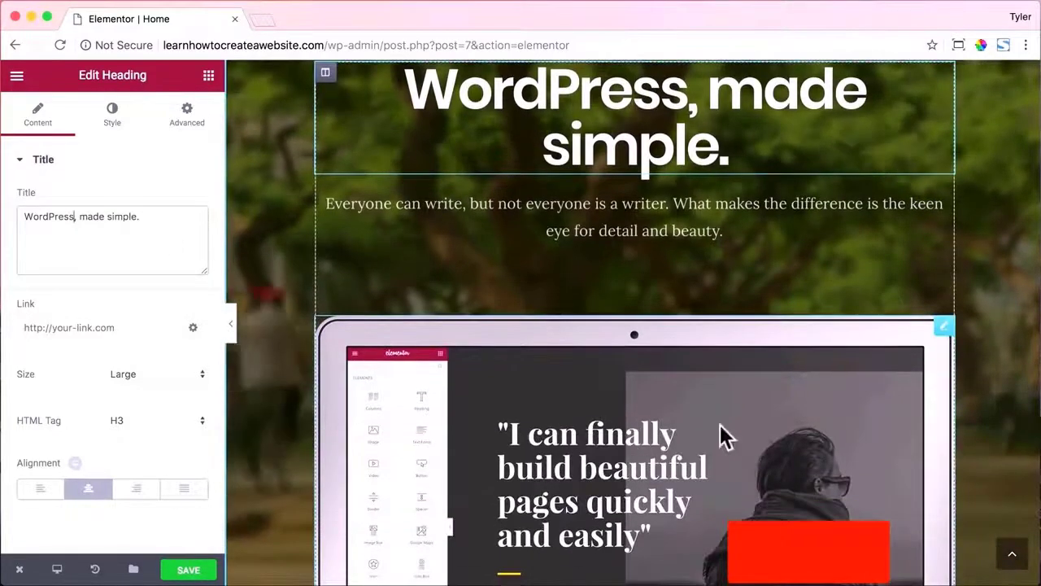
Delete the laptop image below the heading.
left_click(906, 328)
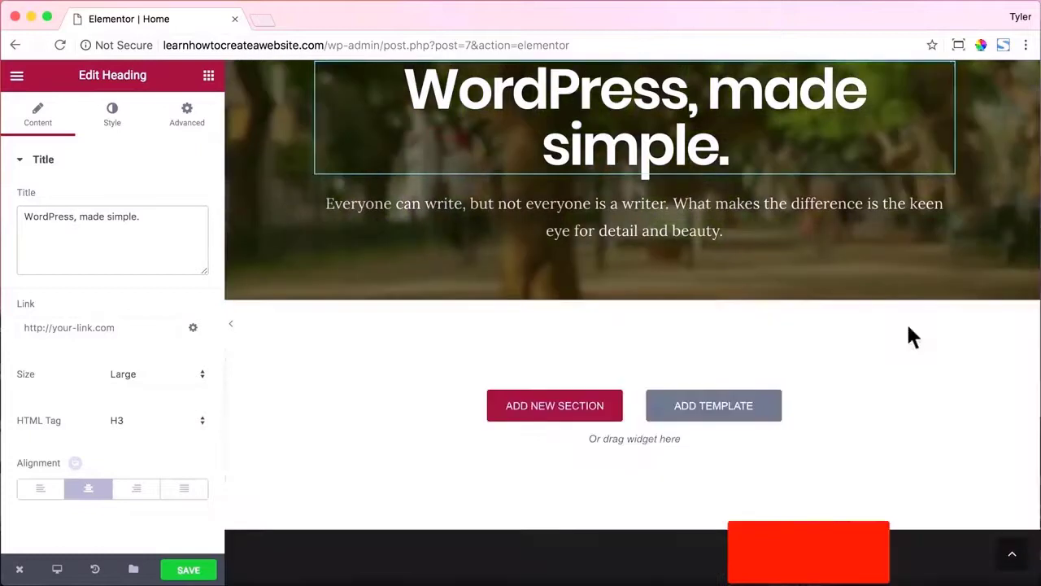
scroll(911, 337, "up", 3)
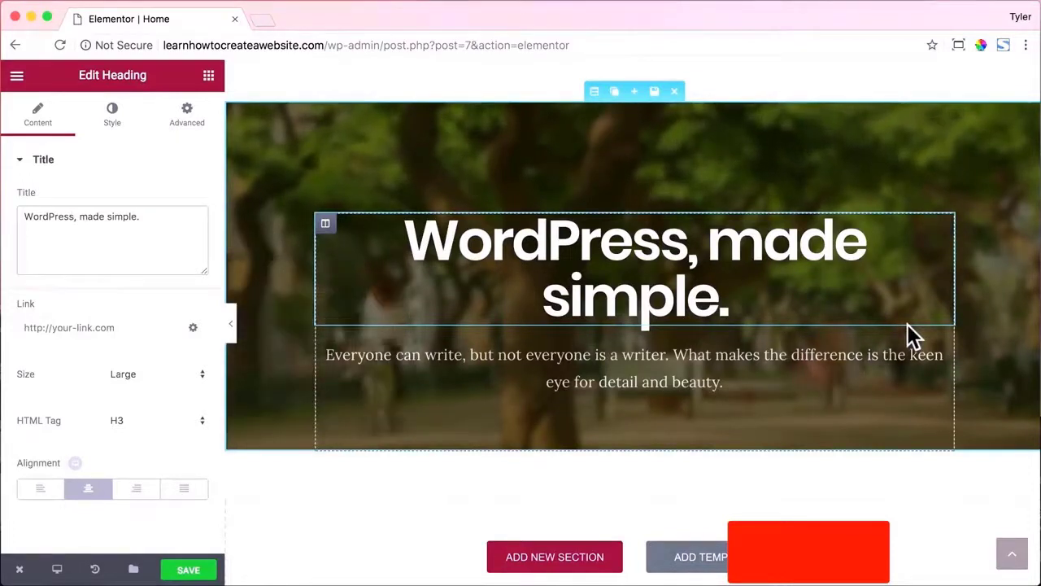
scroll(813, 292, "up", 10)
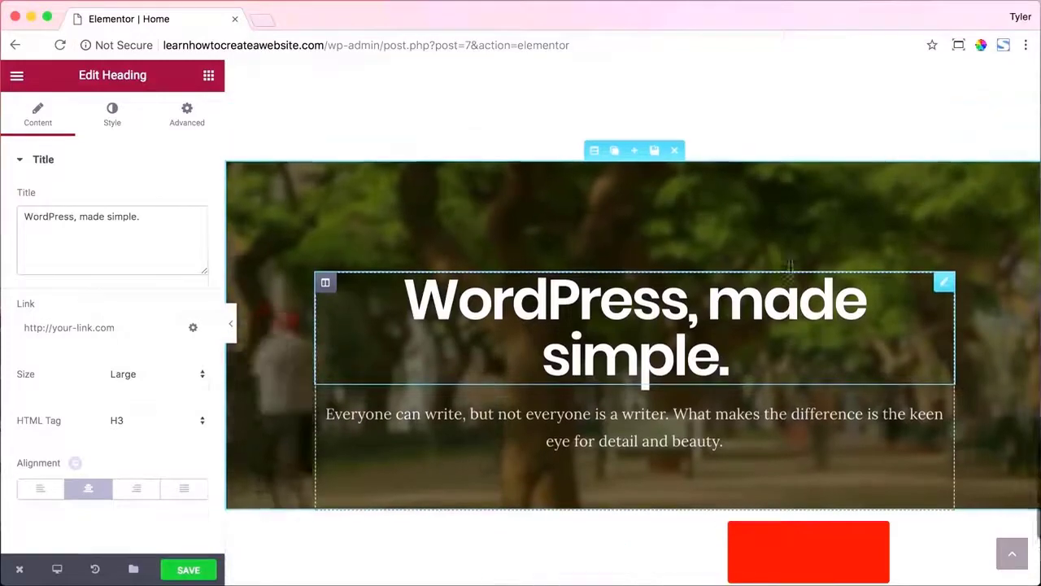
scroll(793, 279, "up", 15)
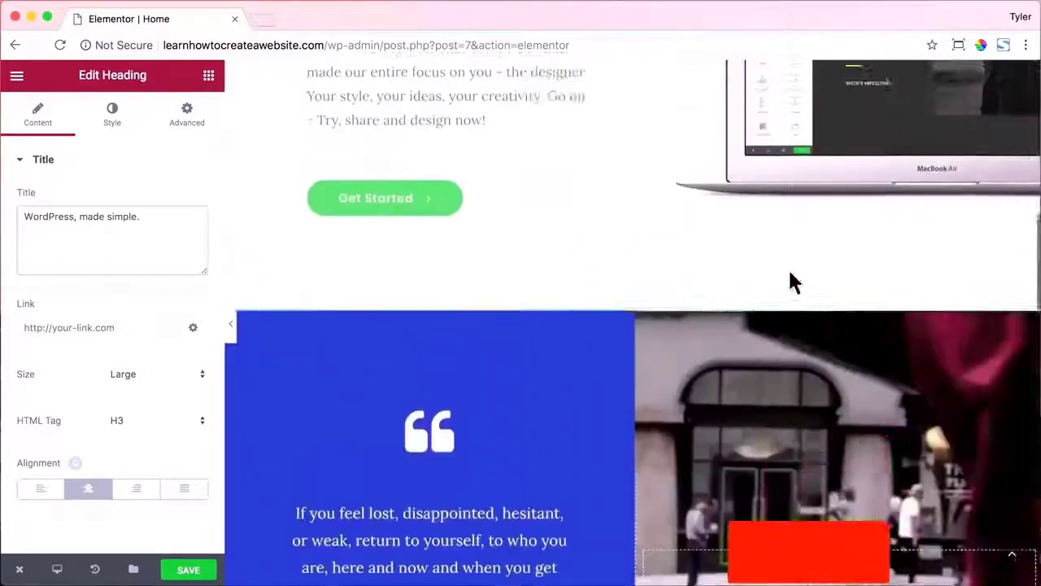
scroll(787, 277, "up", 3)
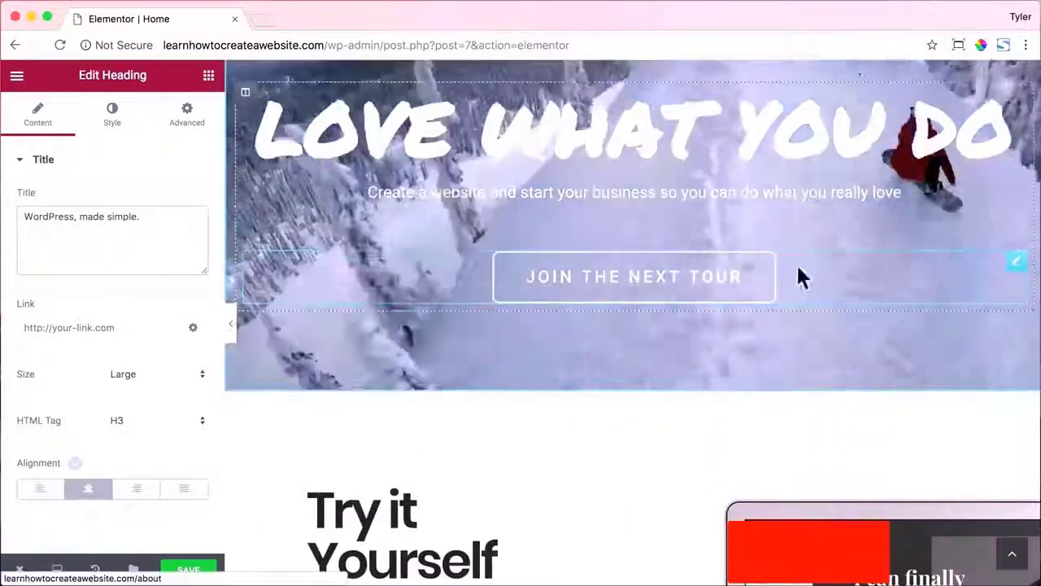
Duplicate the JOIN THE NEXT TOUR button and move the copy below the 'WordPress, made simple.' text.
left_click(995, 270)
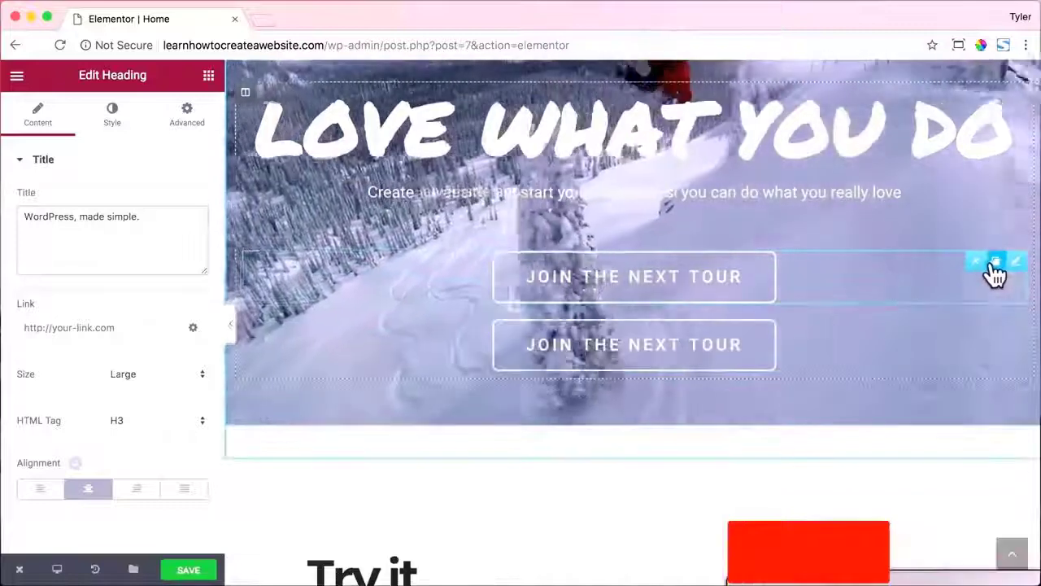
left_click_drag(545, 337, 615, 509)
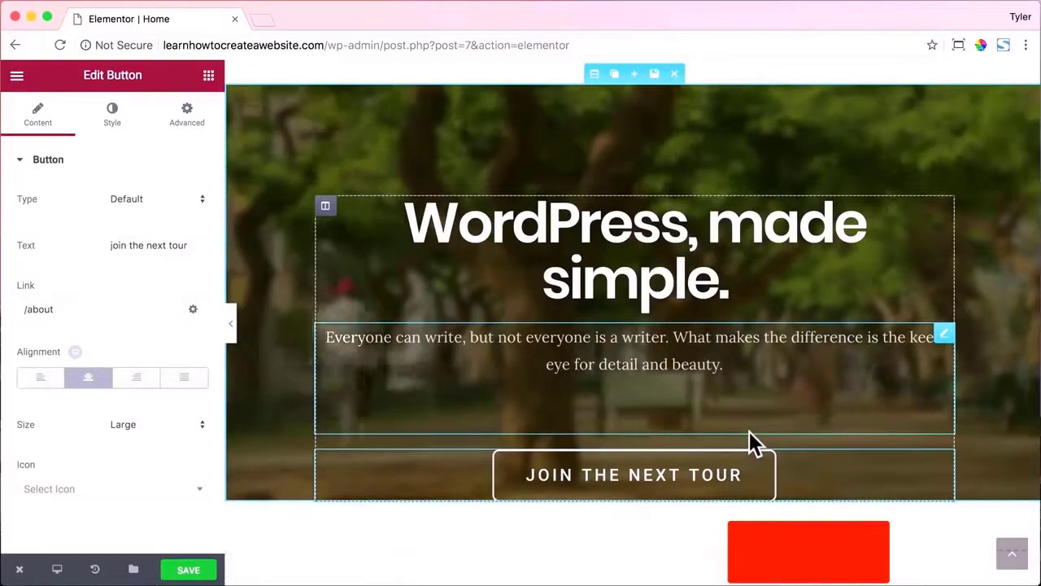
left_click(206, 77)
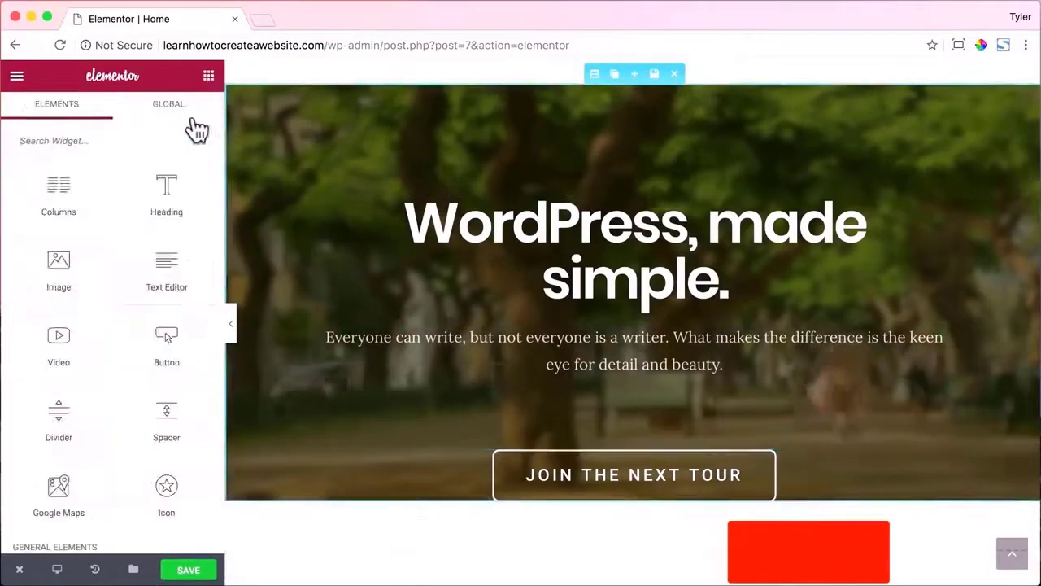
Drop a Spacer below the JOIN THE NEXT TOUR button and set its space to 100.
left_click_drag(180, 397, 628, 500)
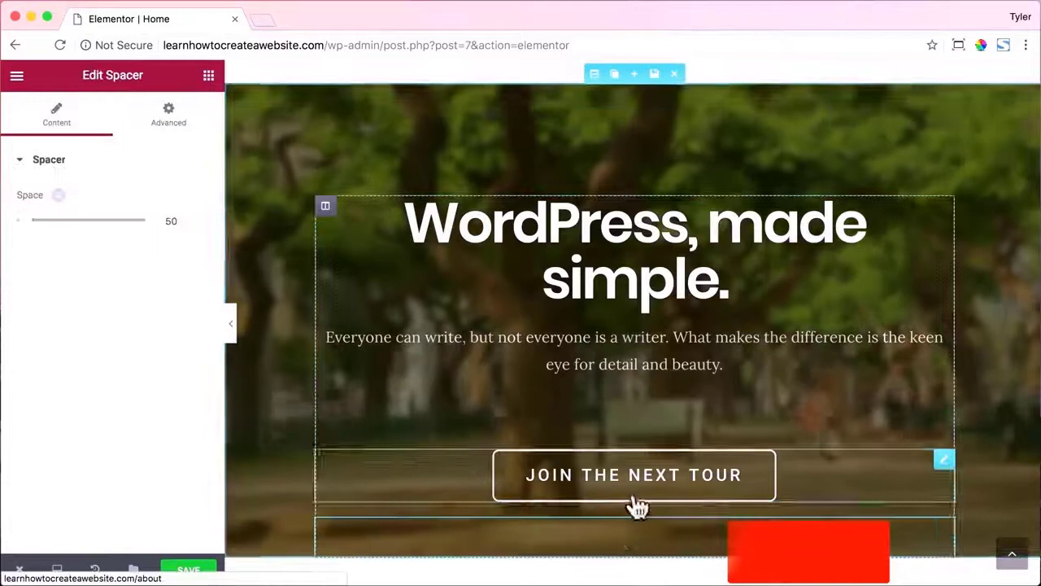
left_click_drag(30, 222, 38, 224)
double_click(170, 220)
type("100")
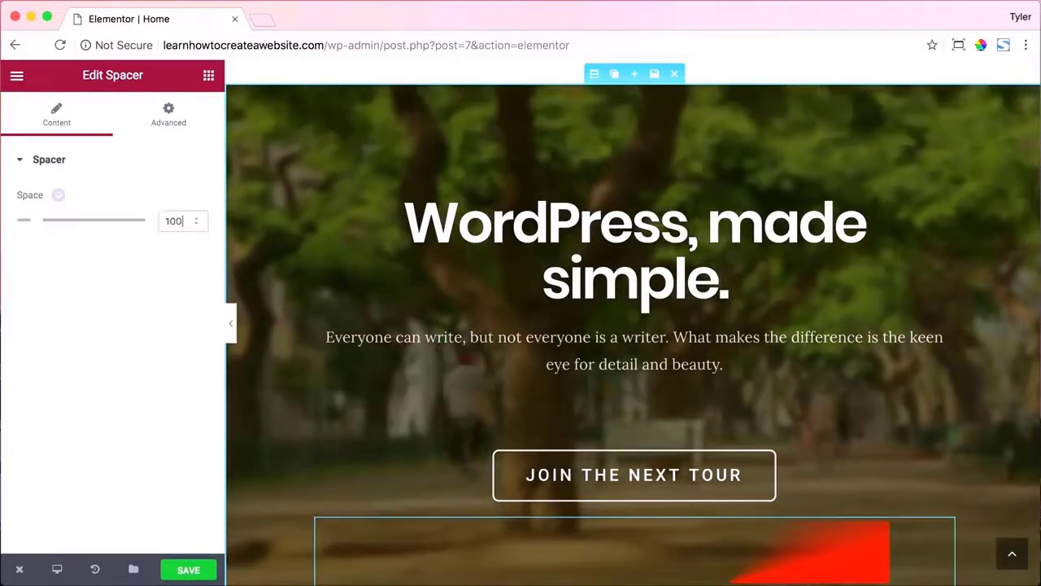
scroll(597, 303, "up", 1)
scroll(599, 305, "down", 1)
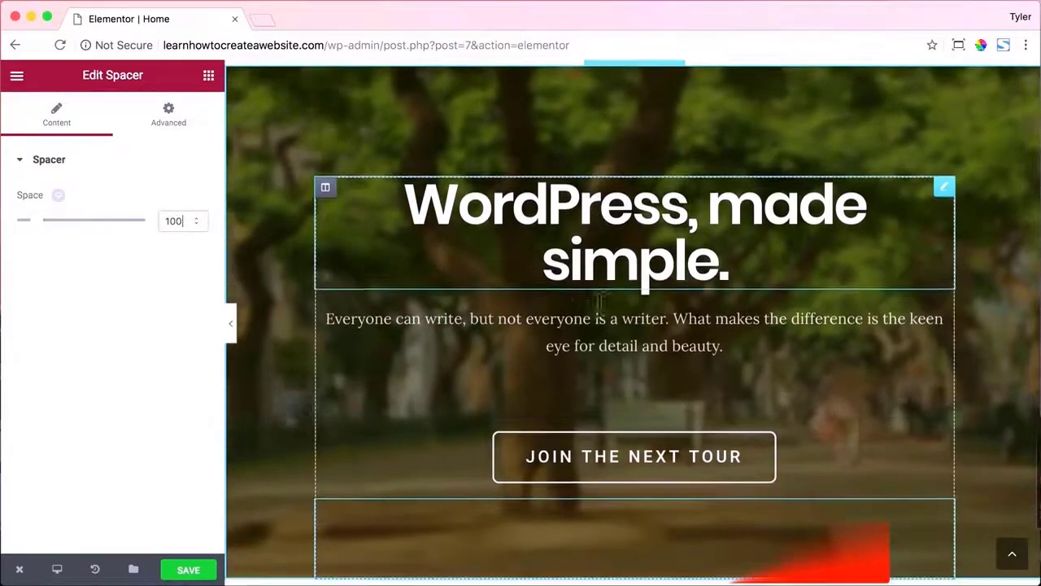
scroll(598, 300, "down", 1)
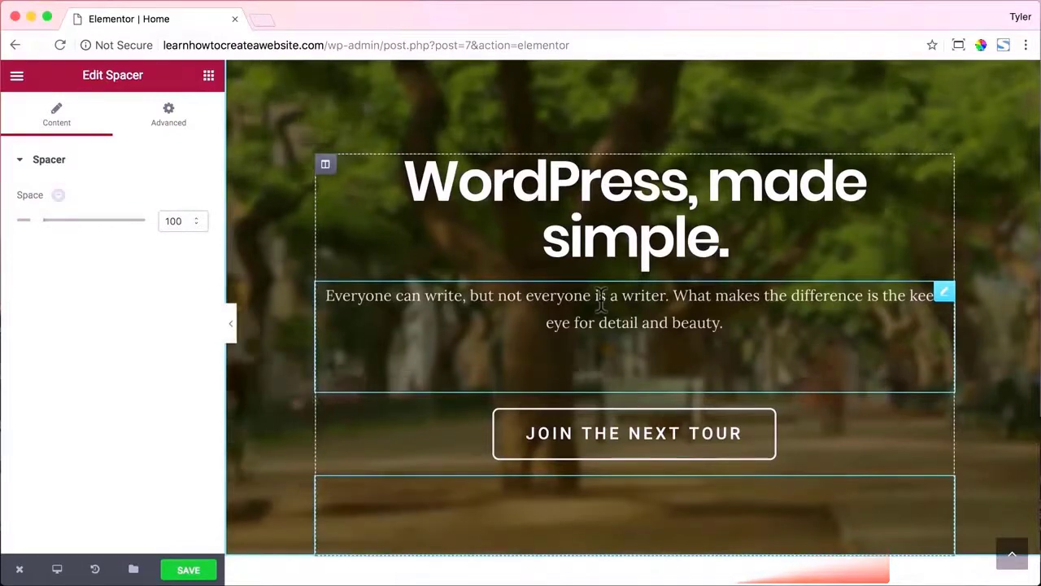
scroll(592, 313, "down", 1)
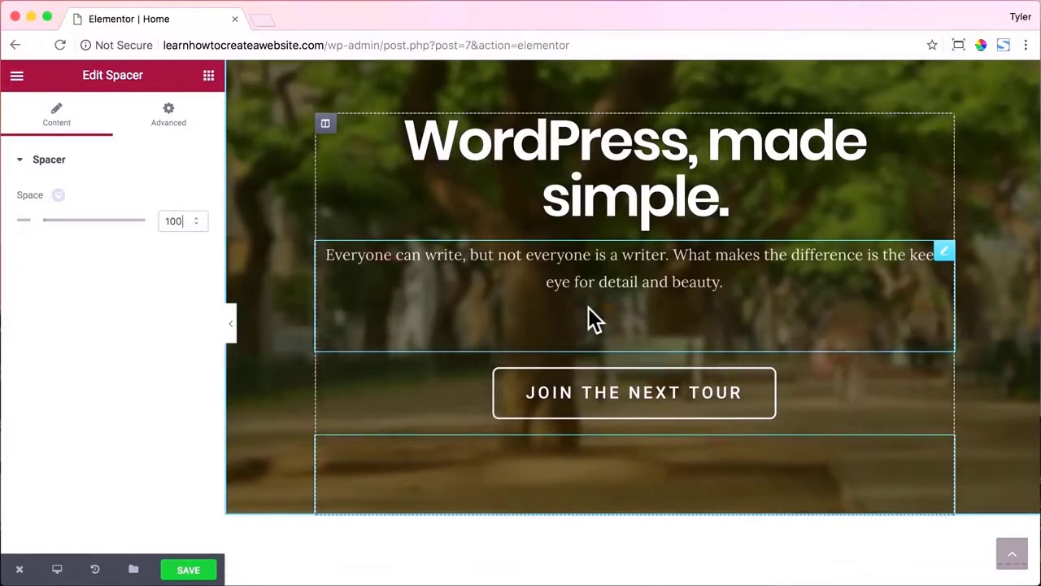
Preview the page at Mobile size in responsive mode.
scroll(362, 415, "up", 15)
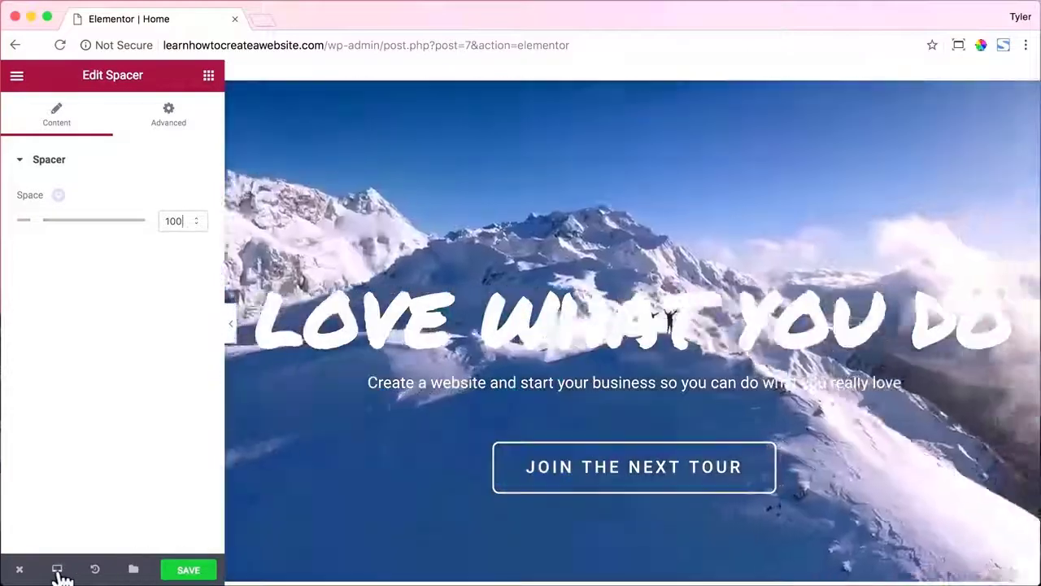
left_click(56, 569)
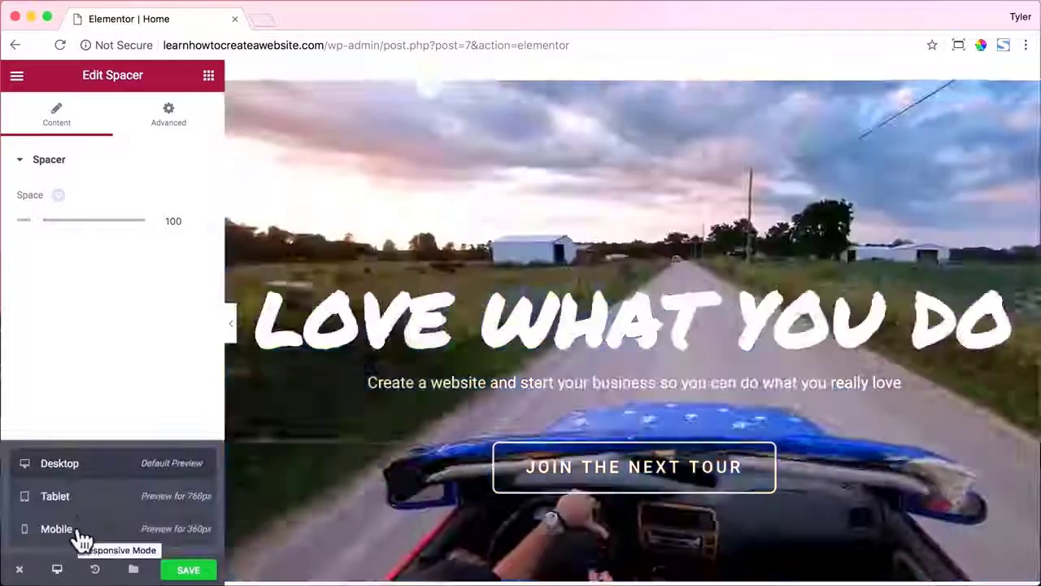
left_click(81, 533)
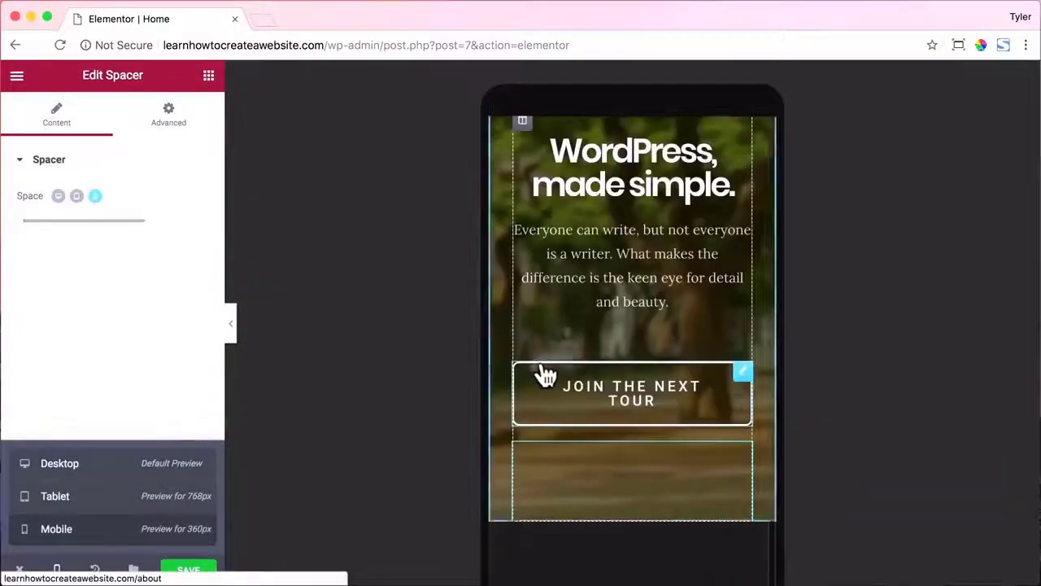
scroll(537, 375, "up", 15)
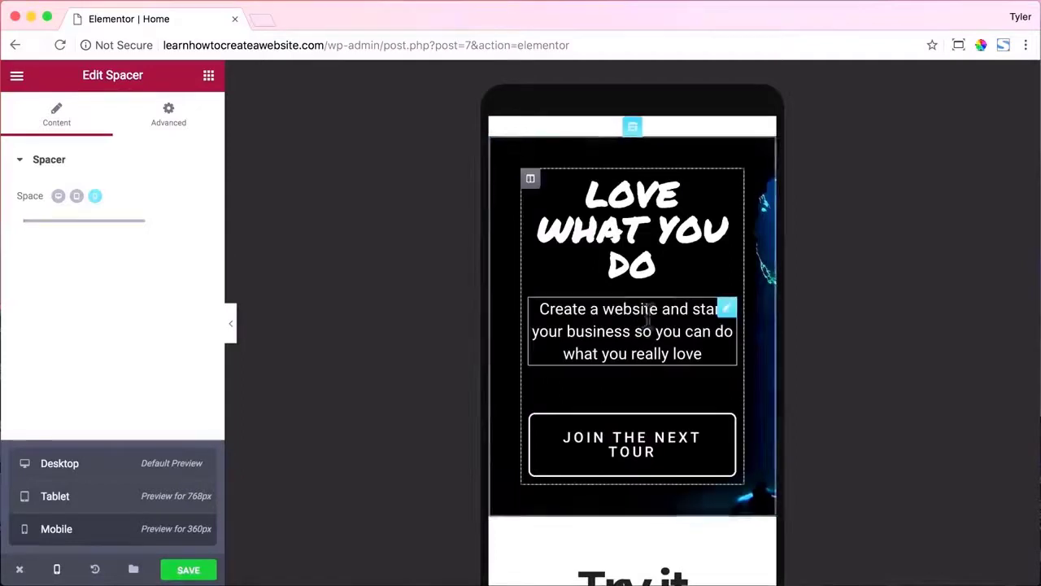
Return the preview to Desktop width and save the page.
left_click(58, 572)
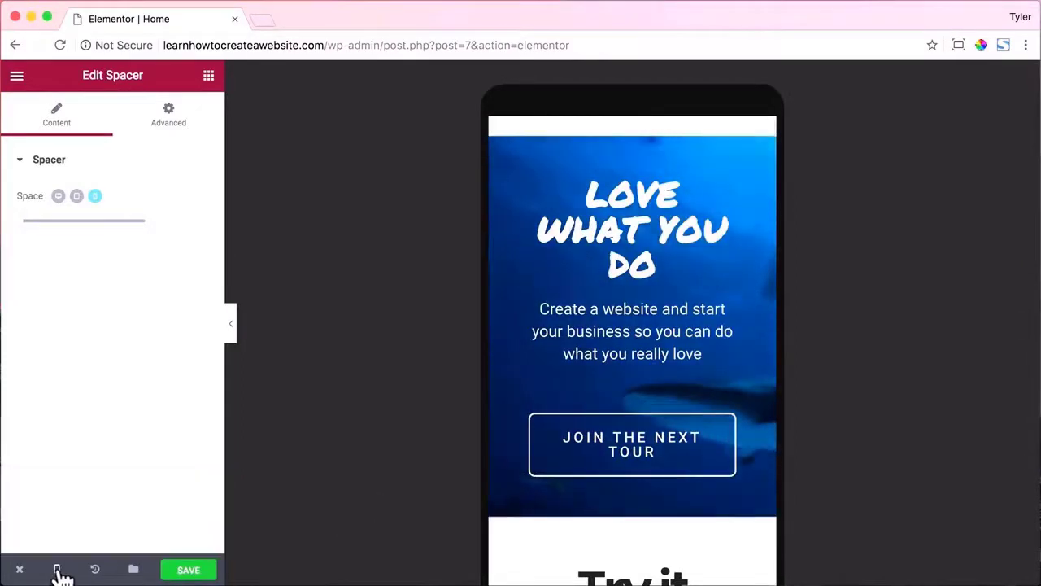
left_click(62, 575)
left_click(82, 472)
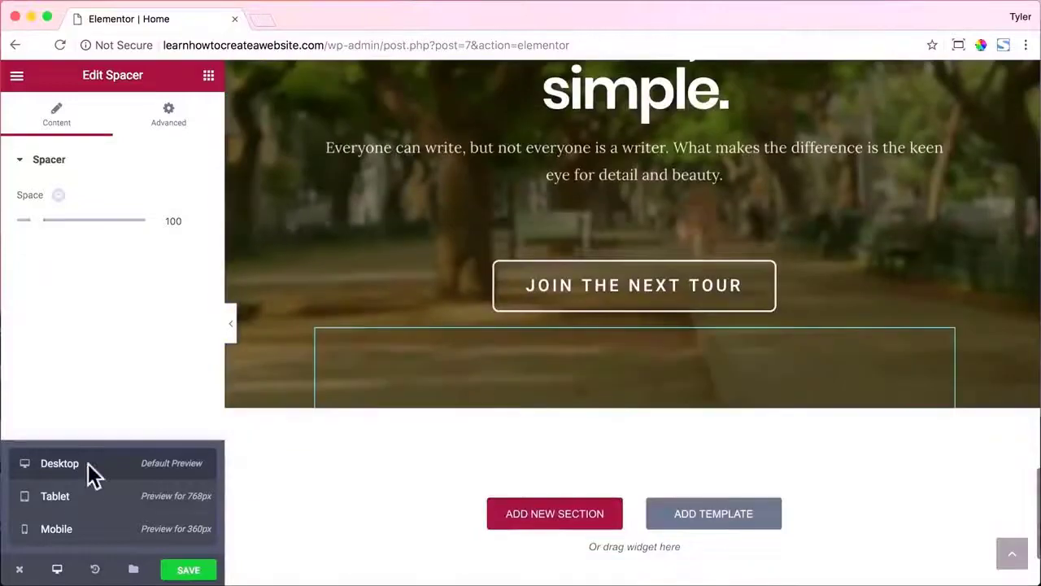
left_click(194, 570)
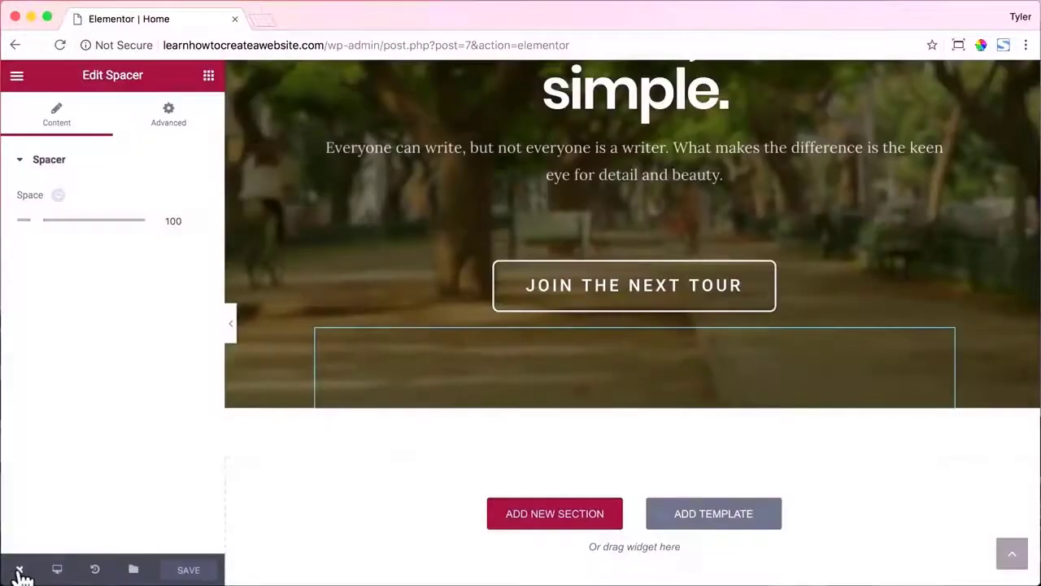
Open the live page in a new tab and narrow the window to check the mobile layout.
mouse_move(18, 573)
left_click(73, 498)
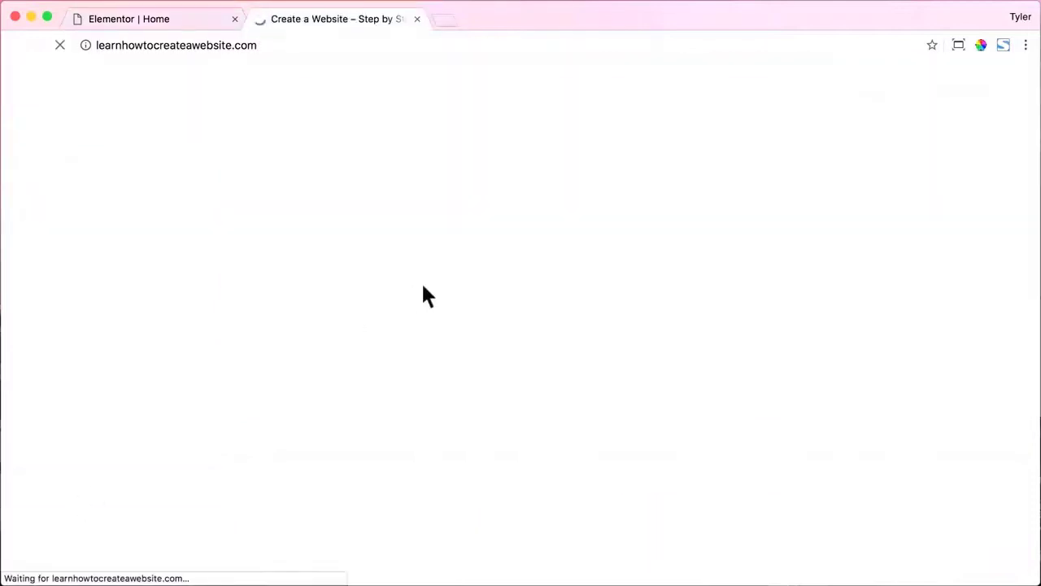
scroll(346, 252, "up", 20)
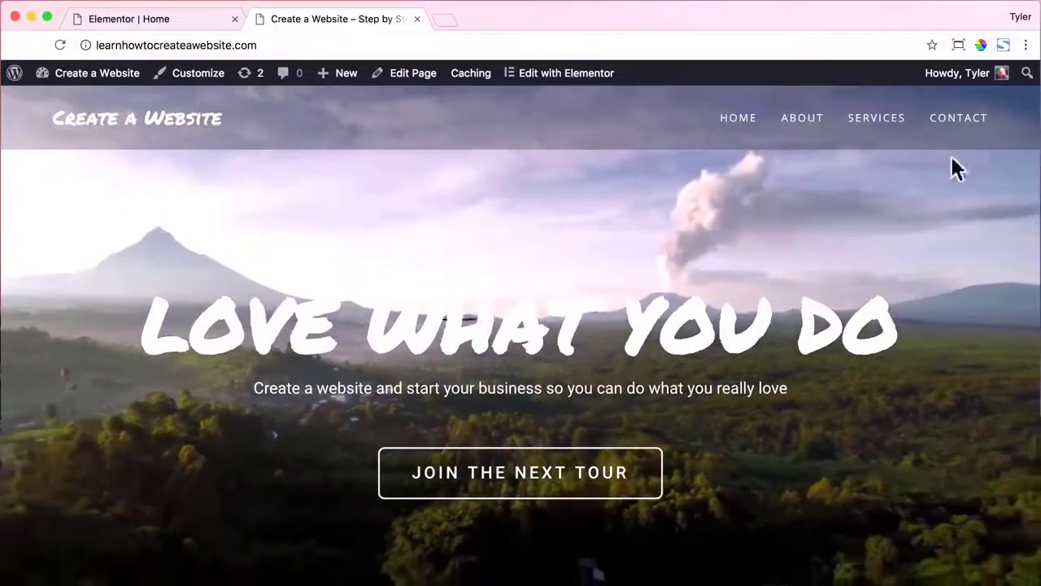
left_click_drag(1036, 168, 295, 189)
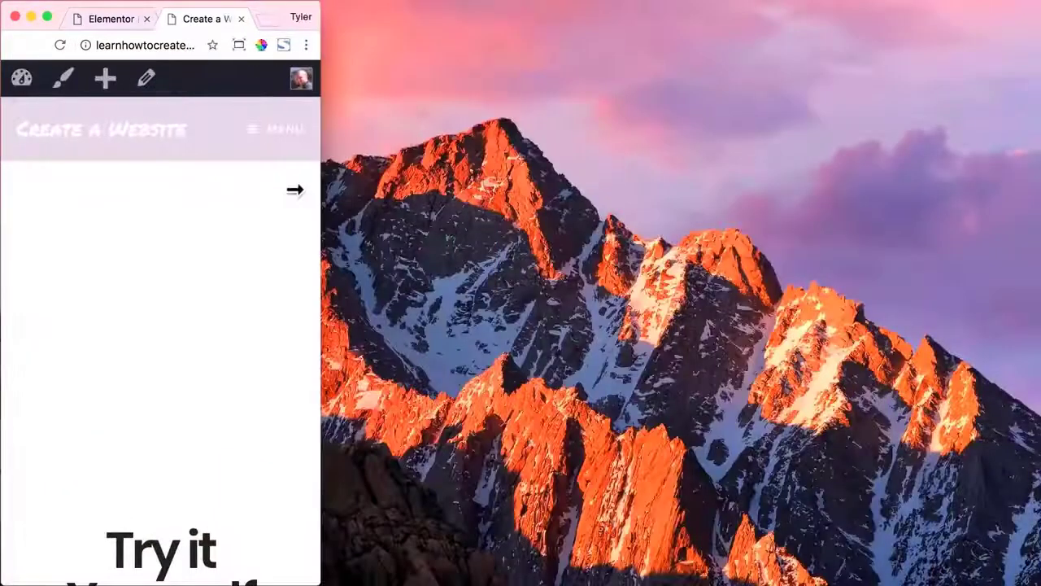
scroll(210, 286, "down", 20)
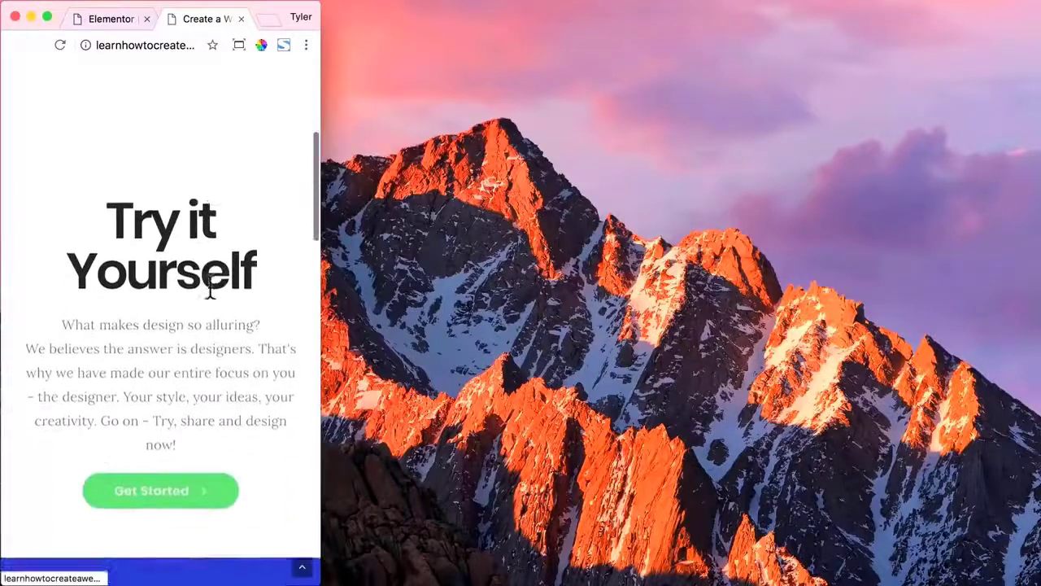
scroll(210, 286, "down", 10)
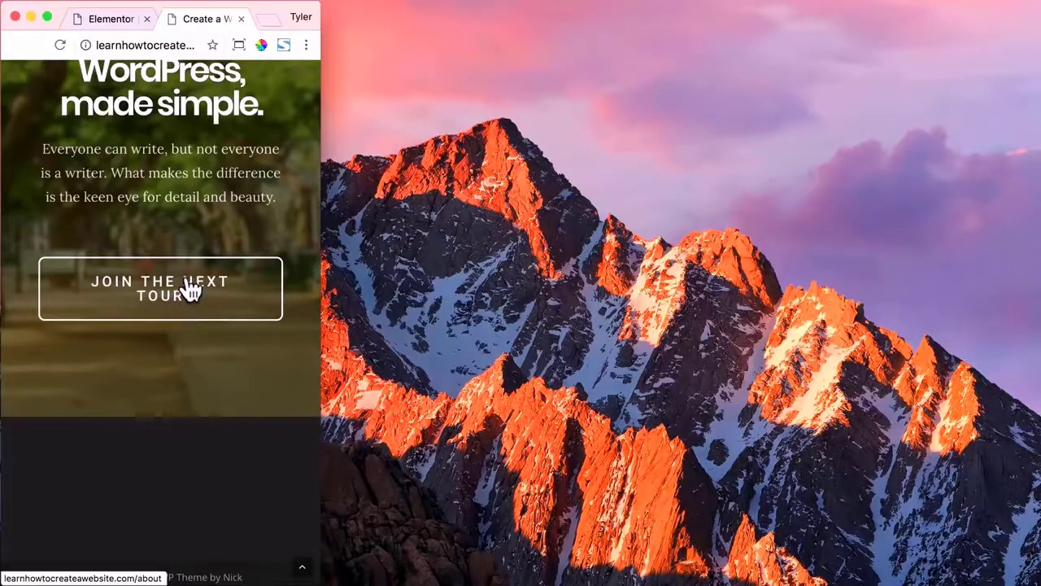
Test the JOIN THE NEXT TOUR link, resize the window to 1300×731, and close the live tab.
left_click(189, 289)
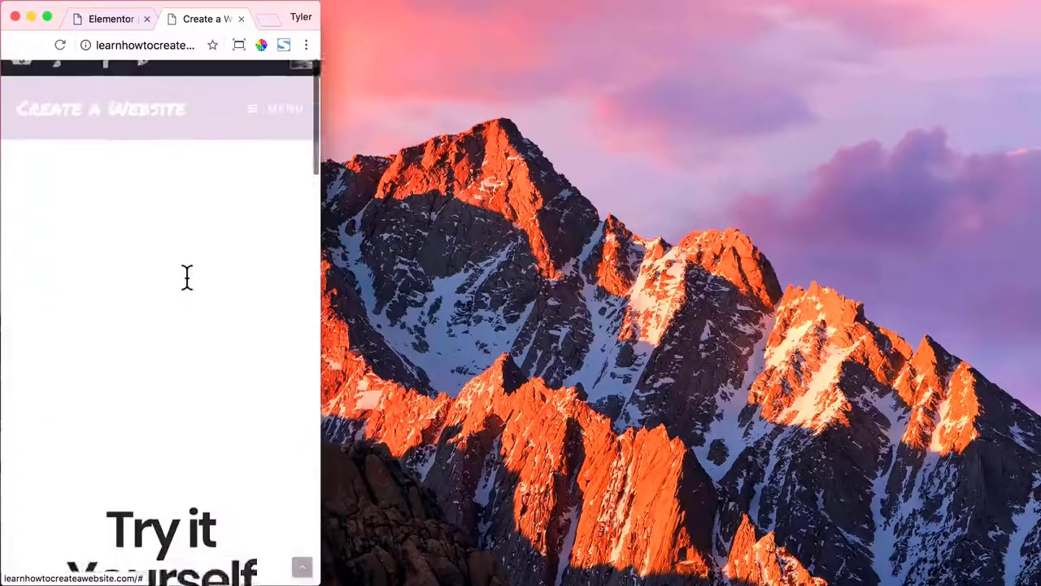
left_click(238, 47)
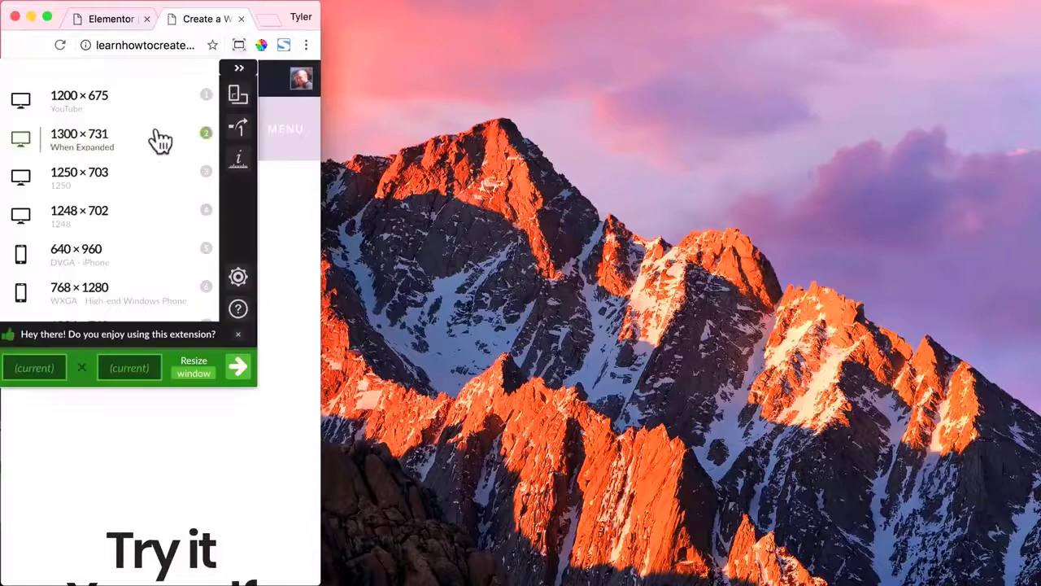
left_click(158, 139)
left_click(384, 156)
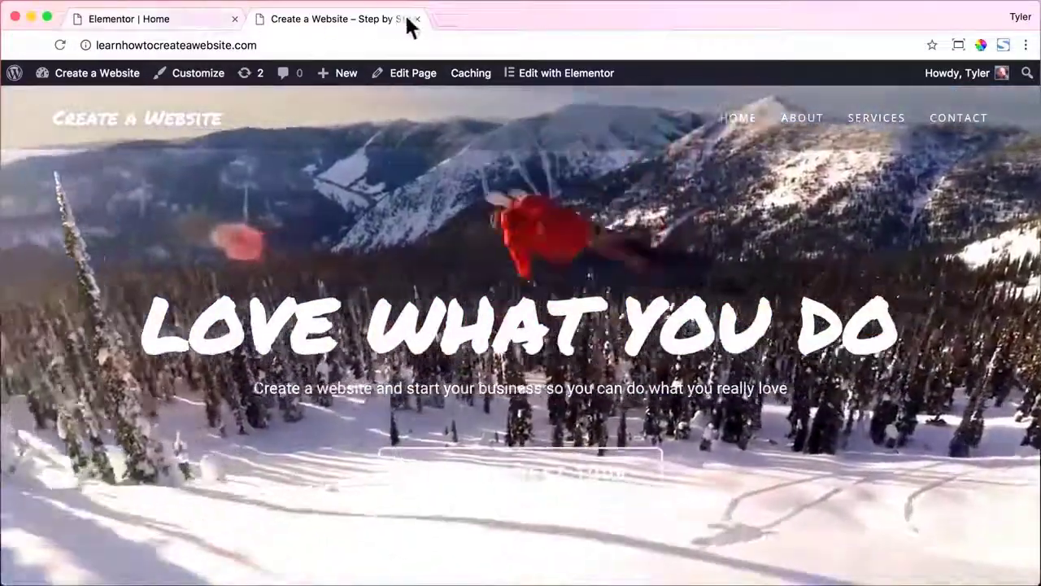
left_click(416, 19)
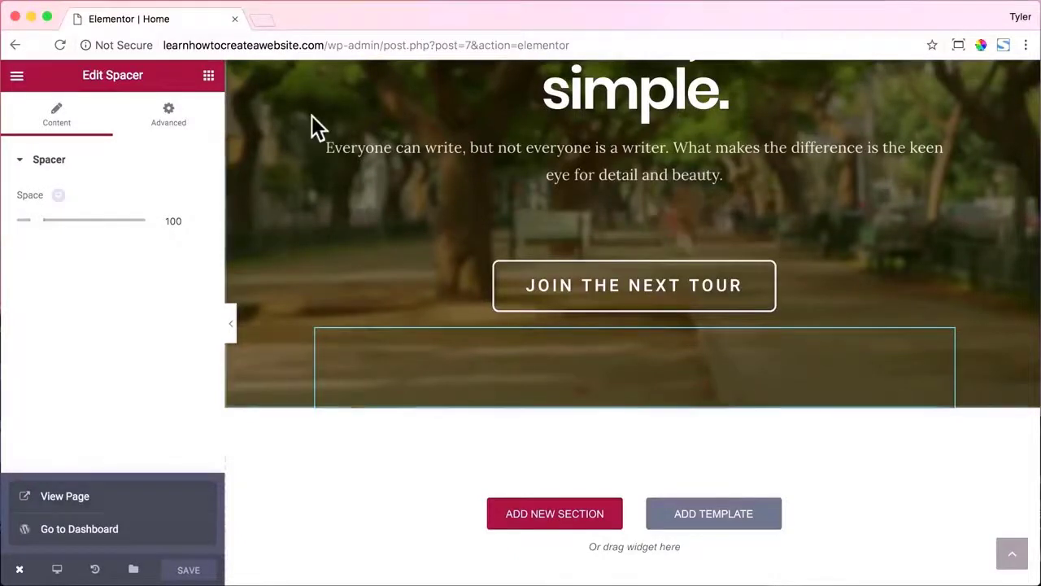
Open the LOVE WHAT YOU DO hero section's background style and choose a fallback image.
scroll(311, 116, "up", 10)
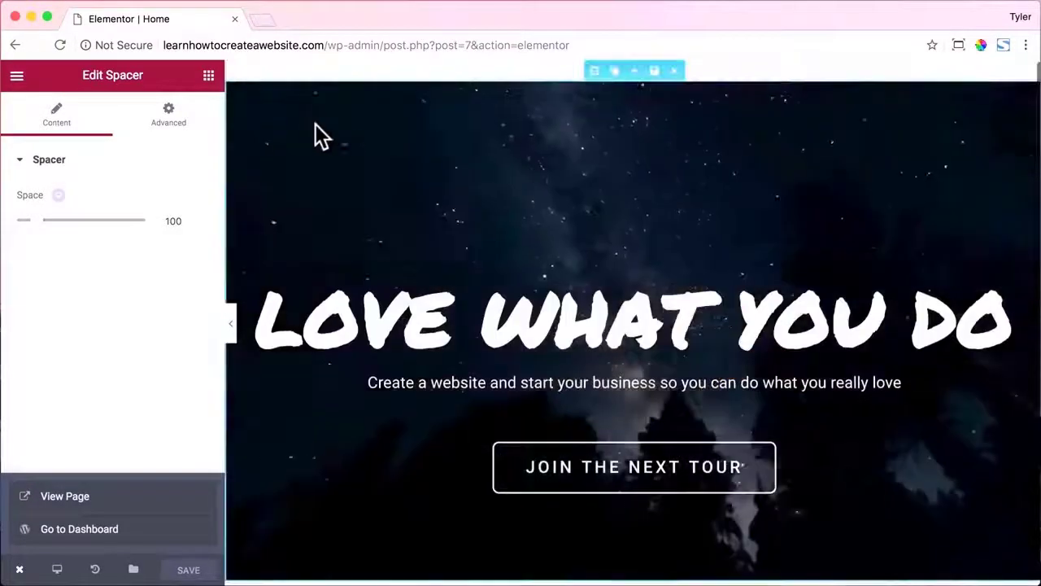
left_click(595, 72)
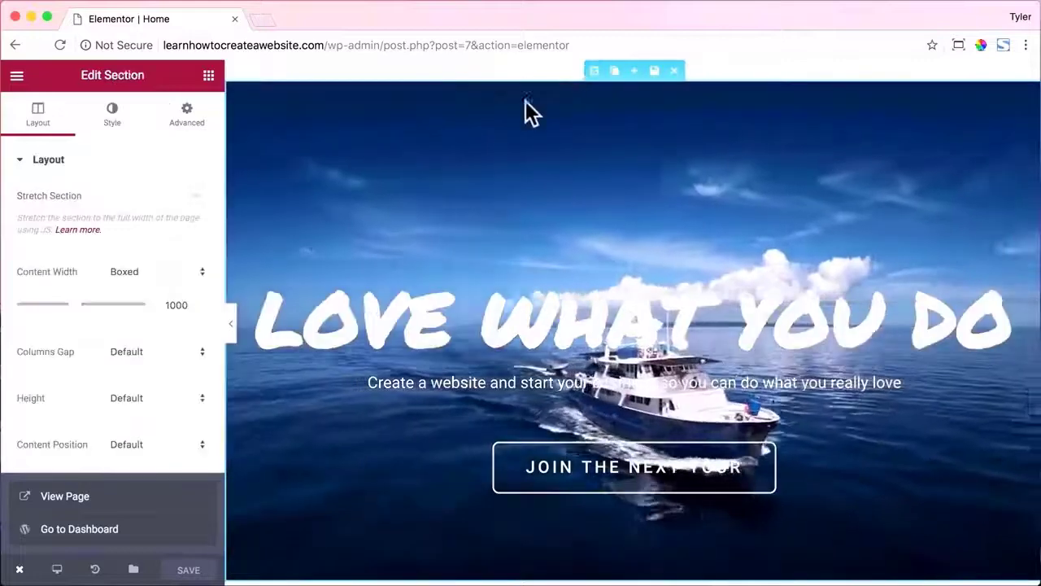
left_click(111, 116)
scroll(159, 226, "down", 3)
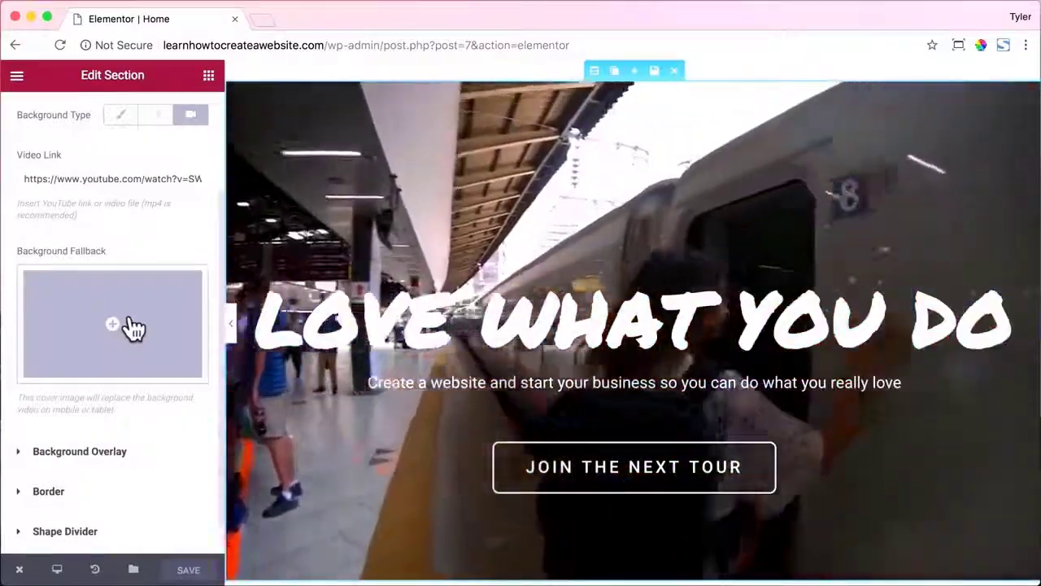
left_click(130, 322)
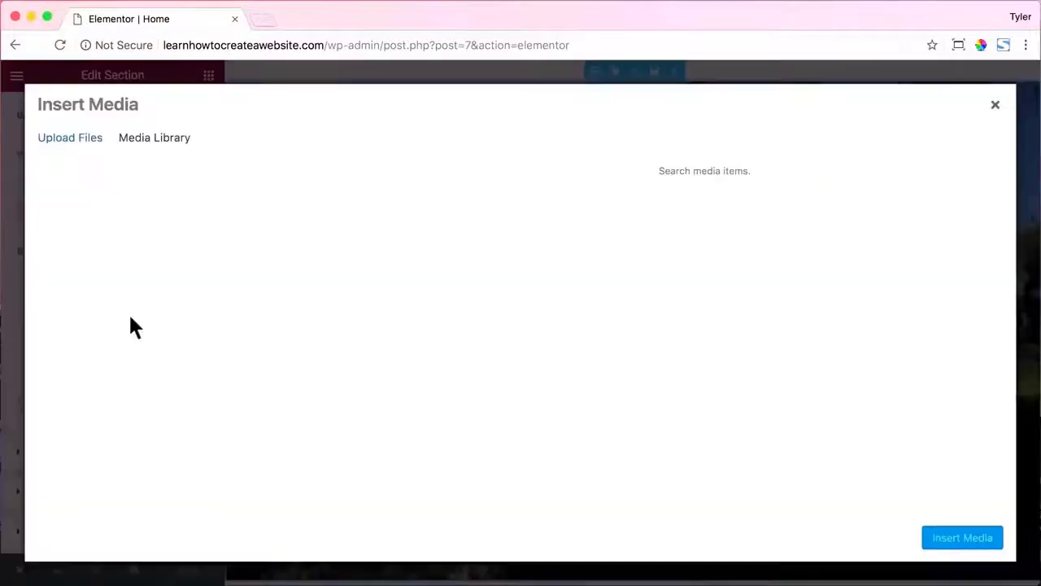
Upload fallback.jpg from the Desktop and insert it as the background fallback.
left_click(93, 154)
left_click(543, 357)
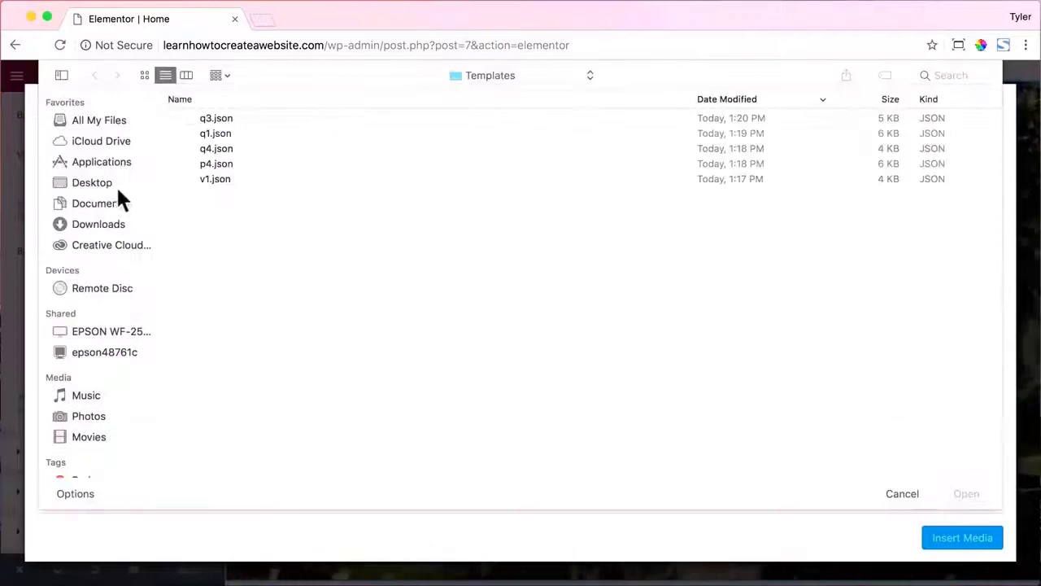
left_click(114, 183)
left_click(241, 147)
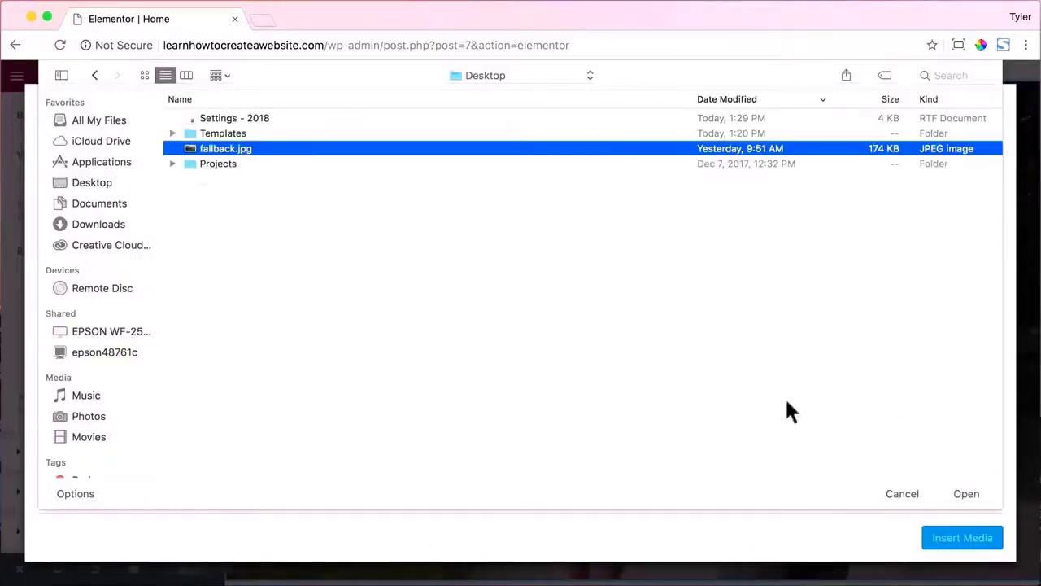
left_click(978, 495)
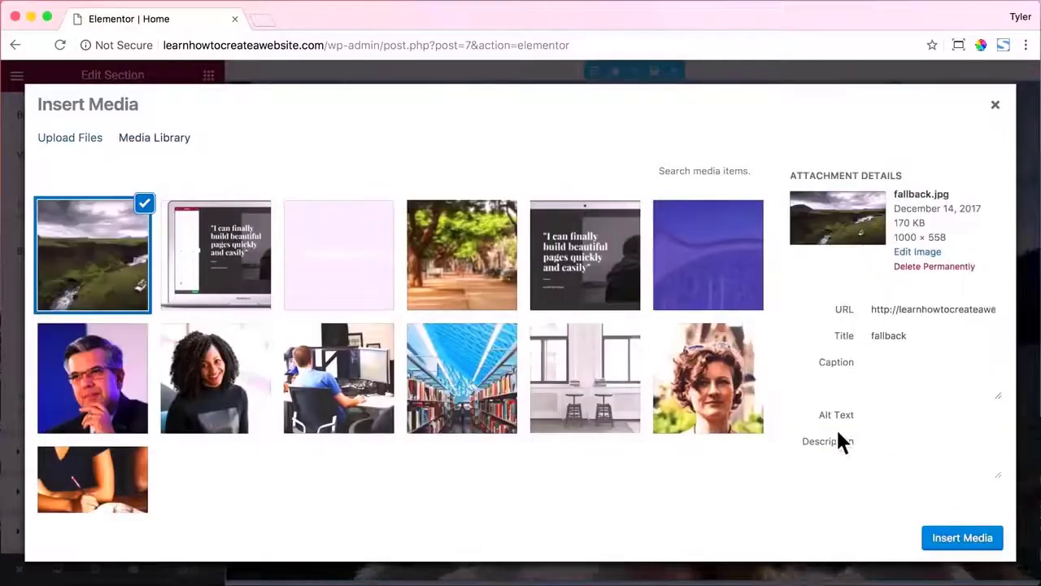
left_click(962, 539)
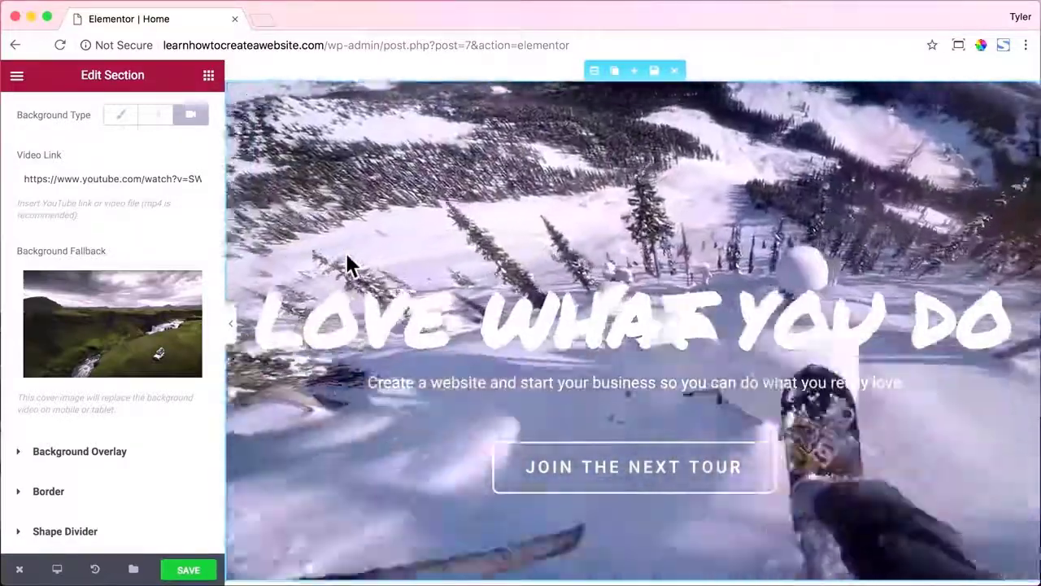
Save the Home page and open the live page in a new tab.
left_click(190, 570)
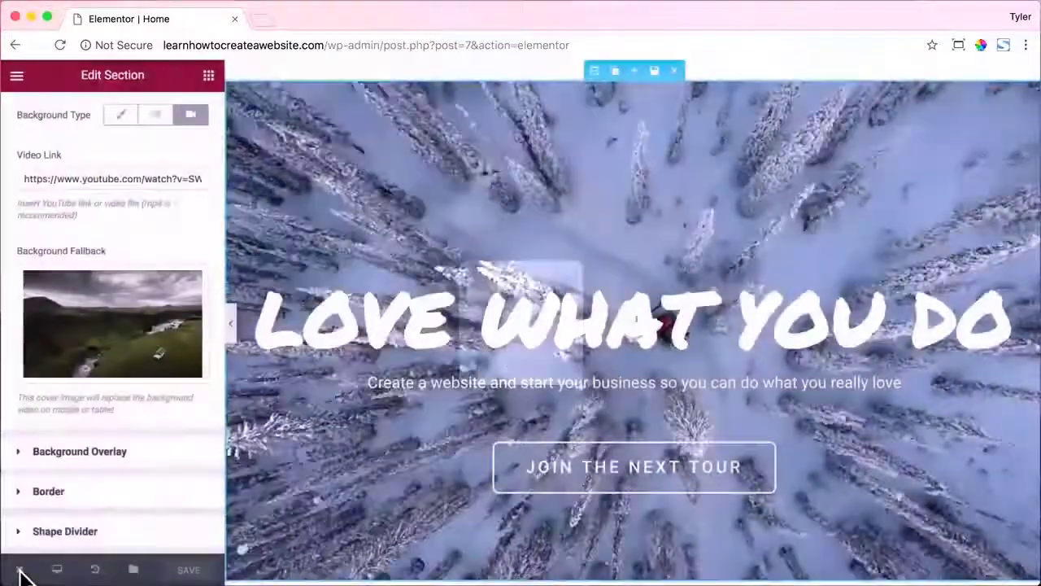
left_click(21, 571)
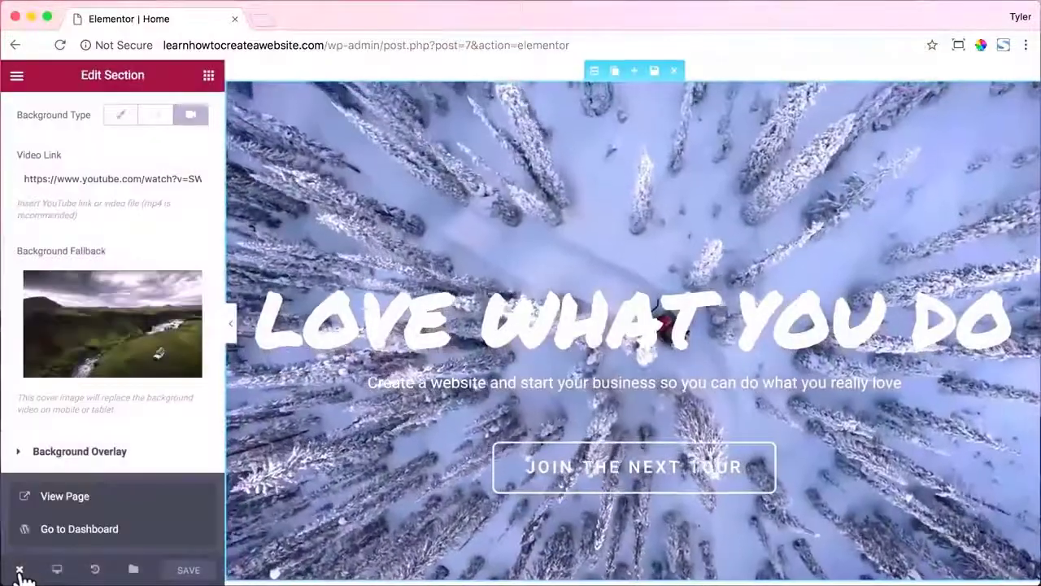
left_click(100, 495)
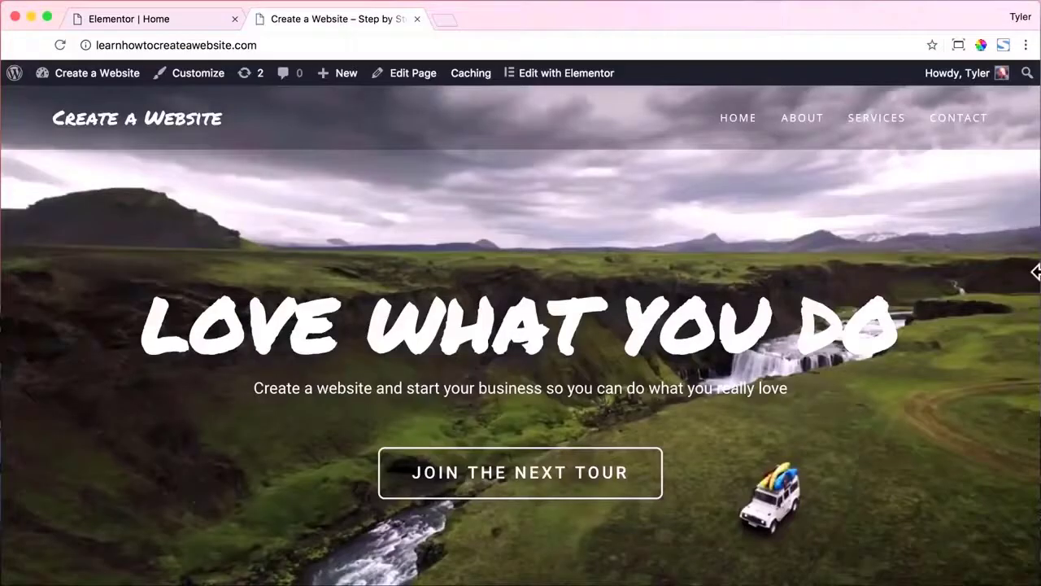
Check the live page at phone width, test JOIN THE NEXT TOUR, then restore full size.
left_click_drag(1035, 271, 106, 277)
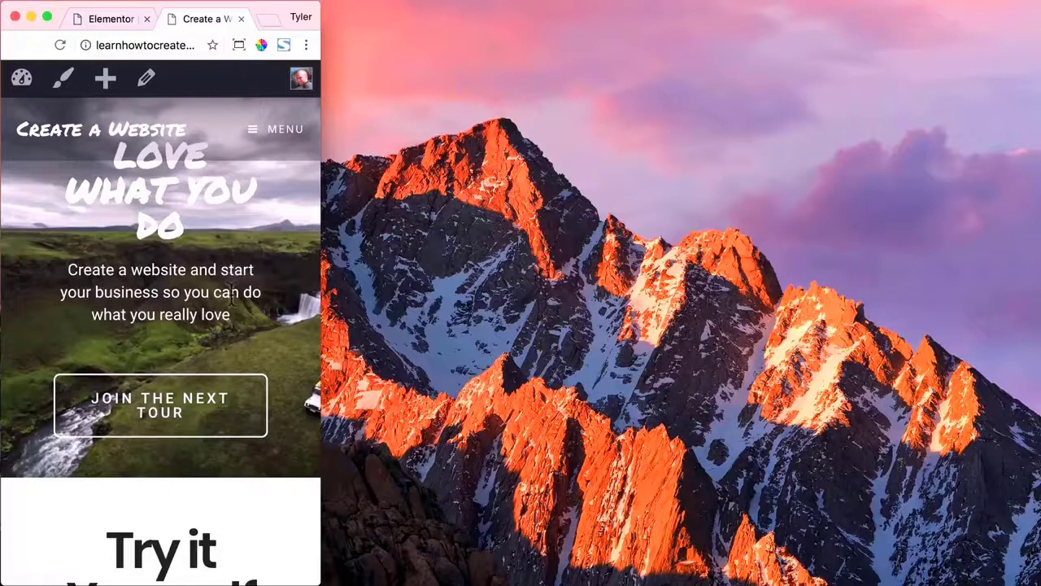
scroll(287, 334, "down", 15)
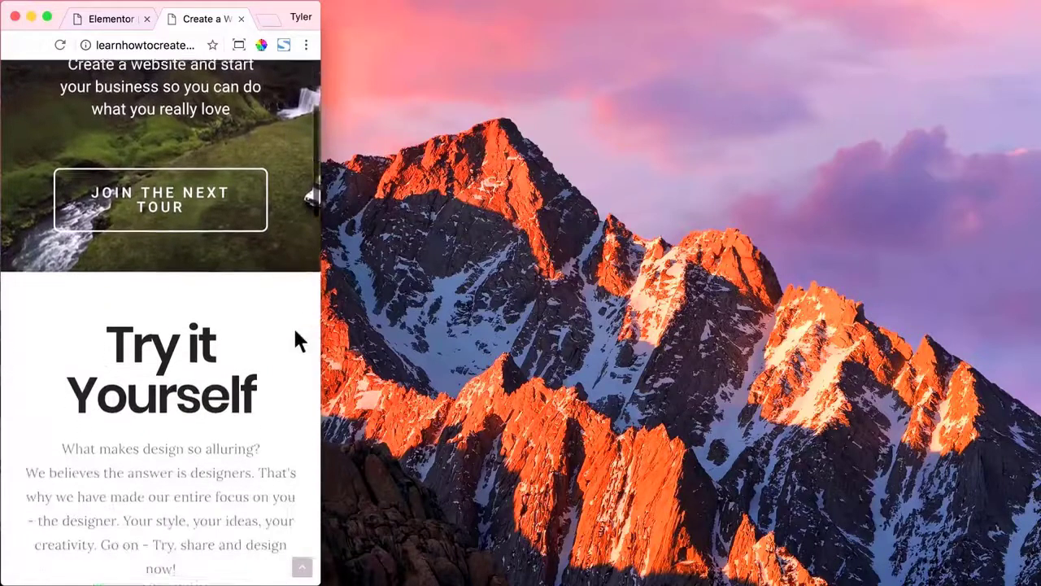
scroll(295, 333, "down", 5)
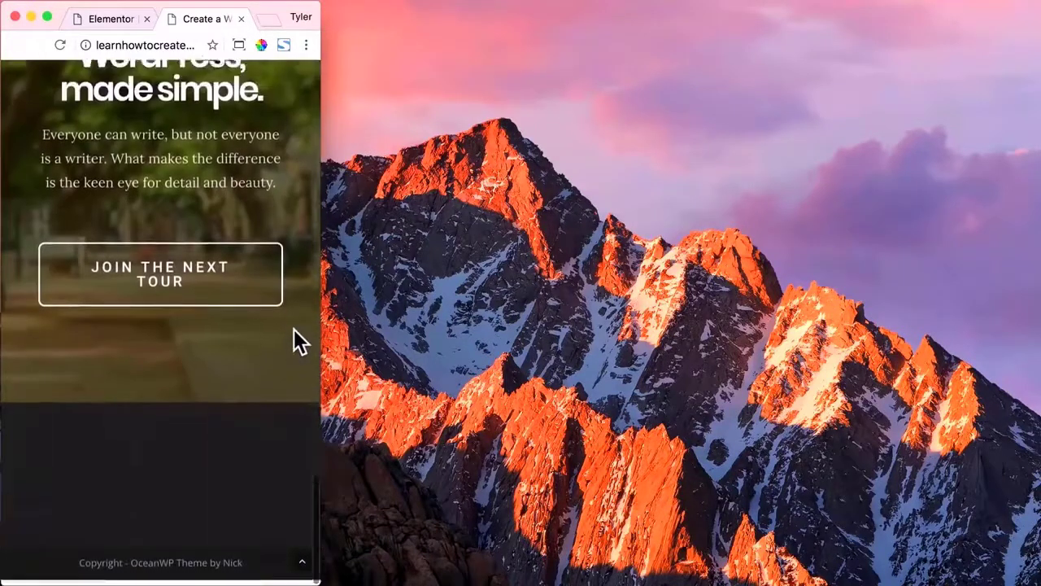
left_click(231, 306)
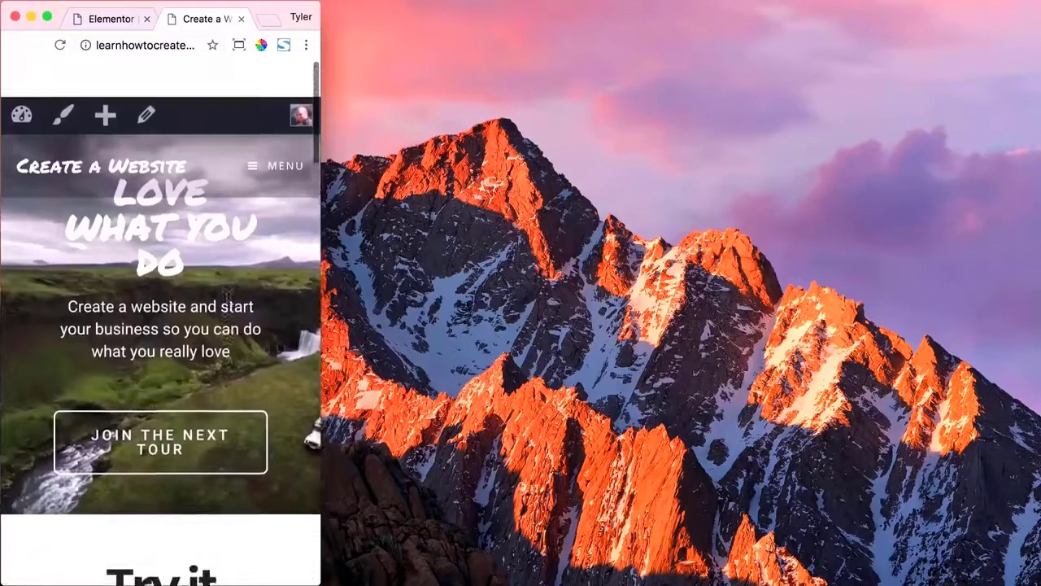
left_click(238, 47)
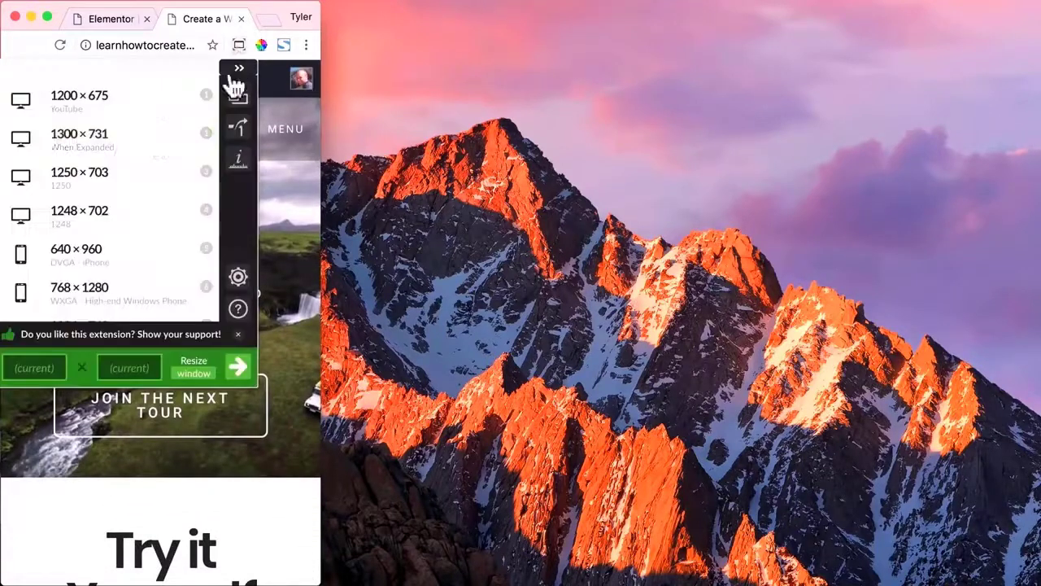
left_click(240, 74)
left_click(171, 18)
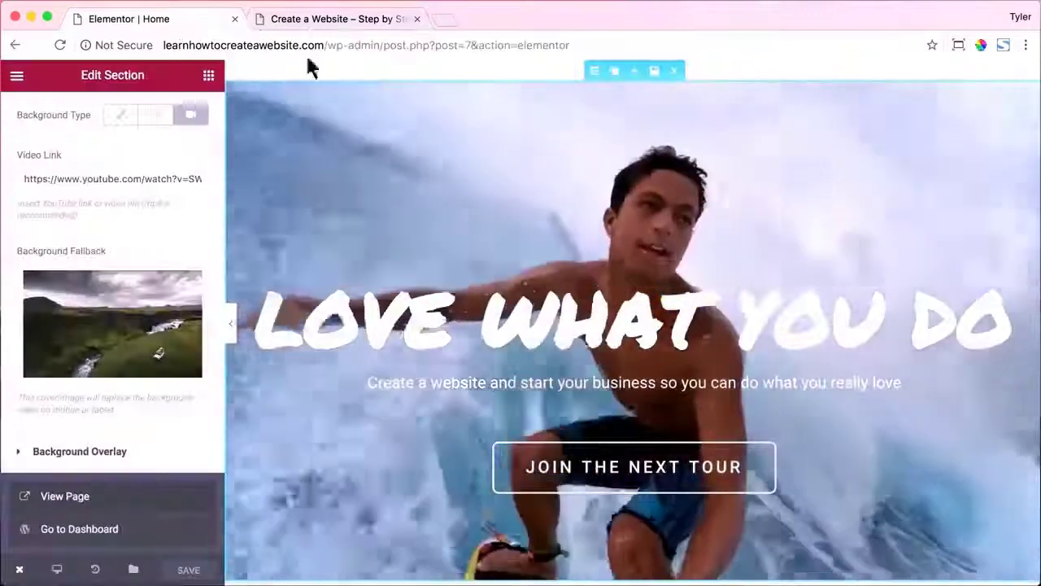
Switch to the Mobile preview and set the hero section's padding to 100, 40, 40, 40.
left_click(59, 571)
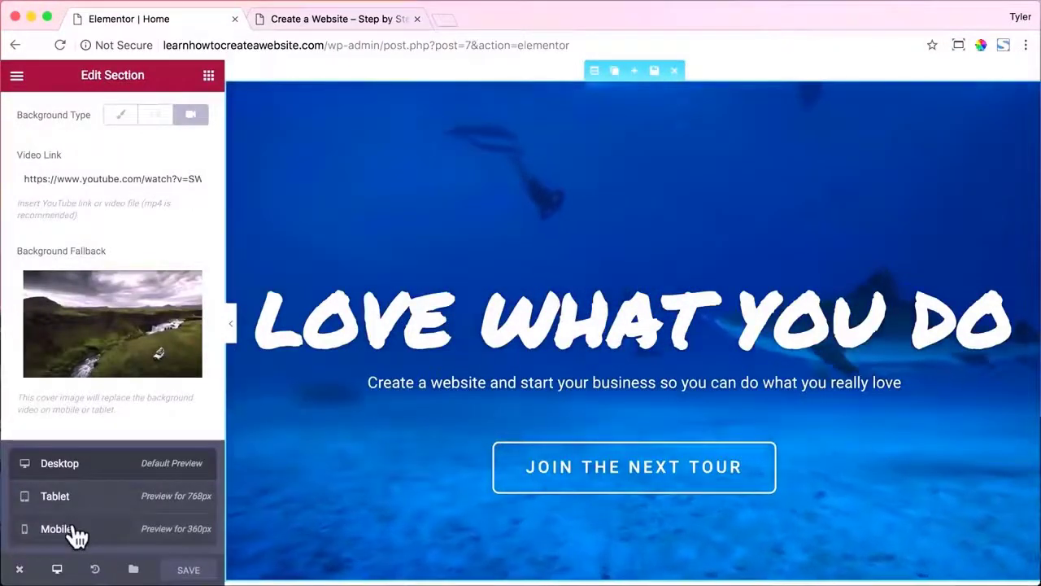
left_click(75, 533)
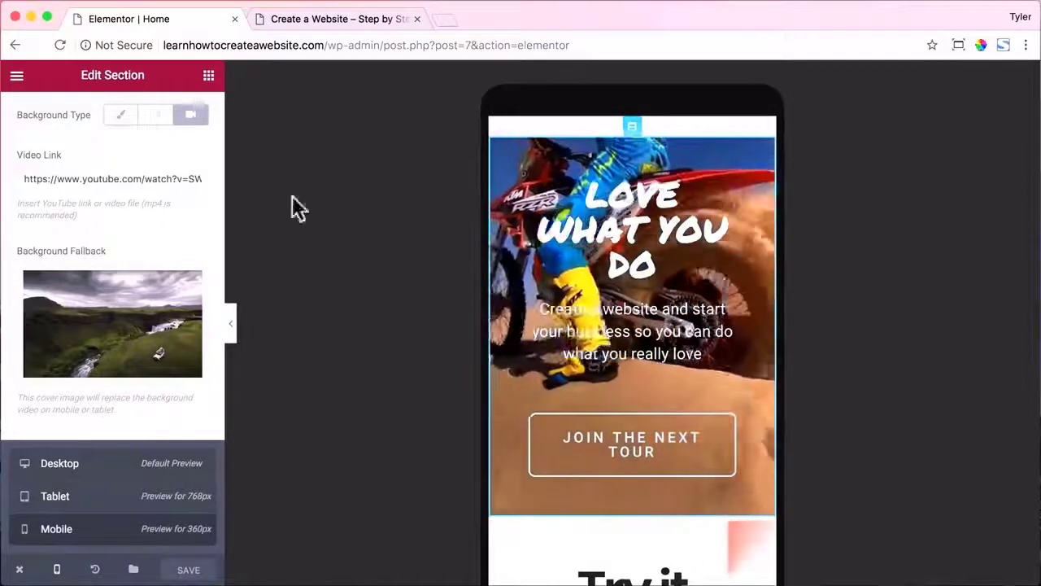
scroll(151, 203, "up", 3)
left_click(186, 118)
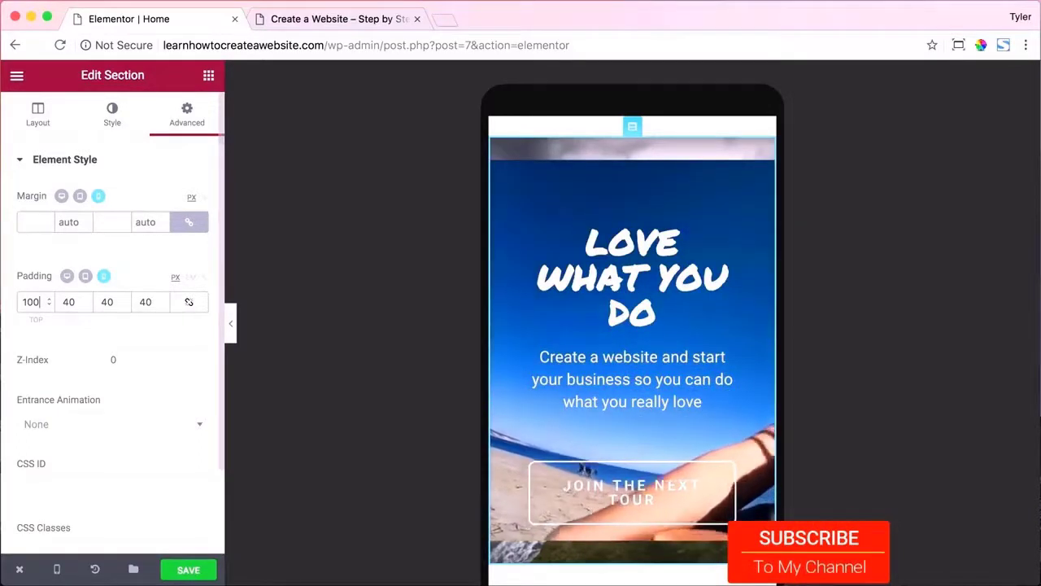
Save, reload the live Home page, check it at phone width, then restore 1300×731.
left_click(195, 568)
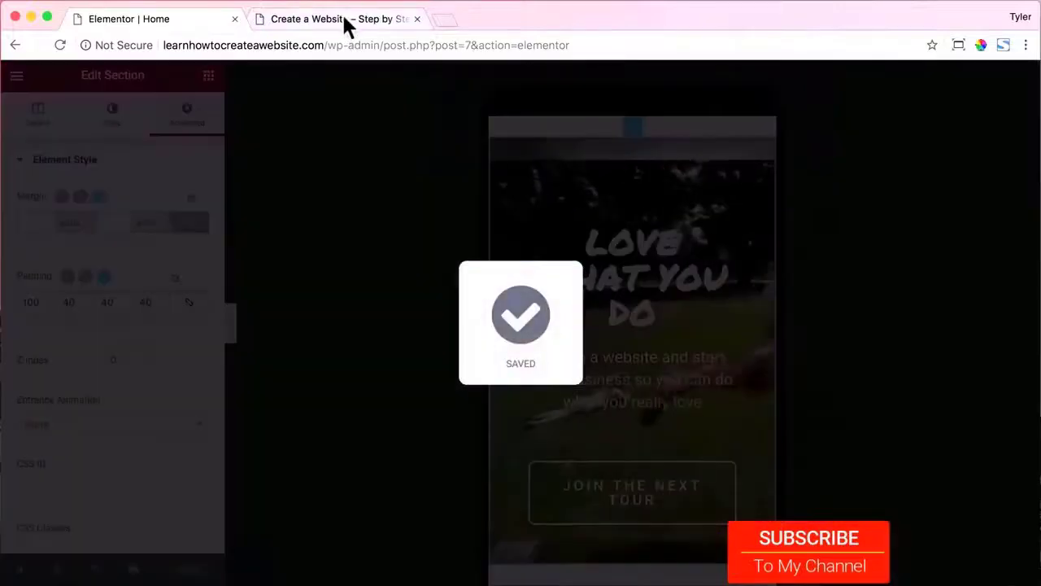
left_click(345, 25)
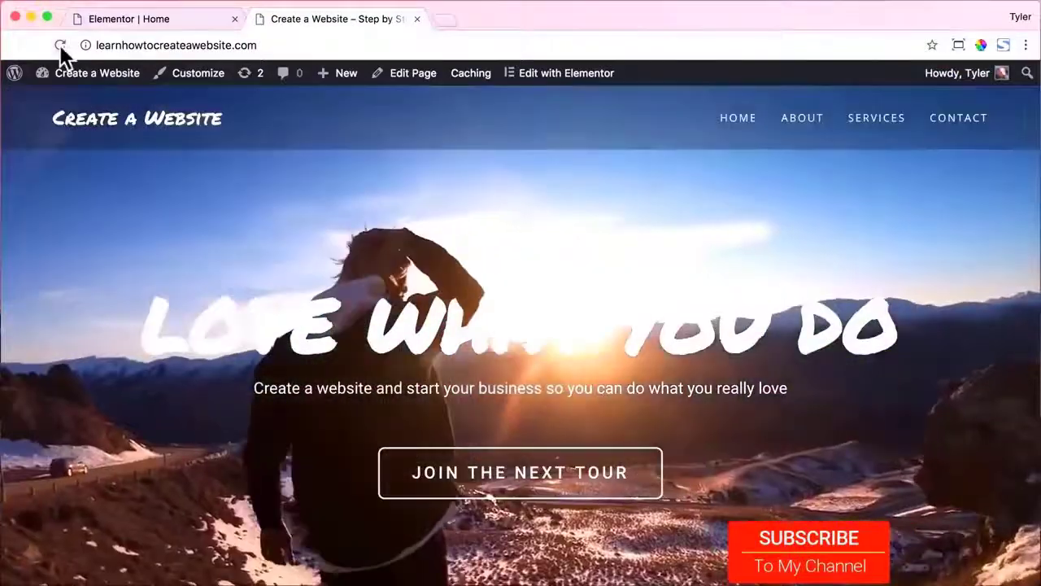
left_click(59, 44)
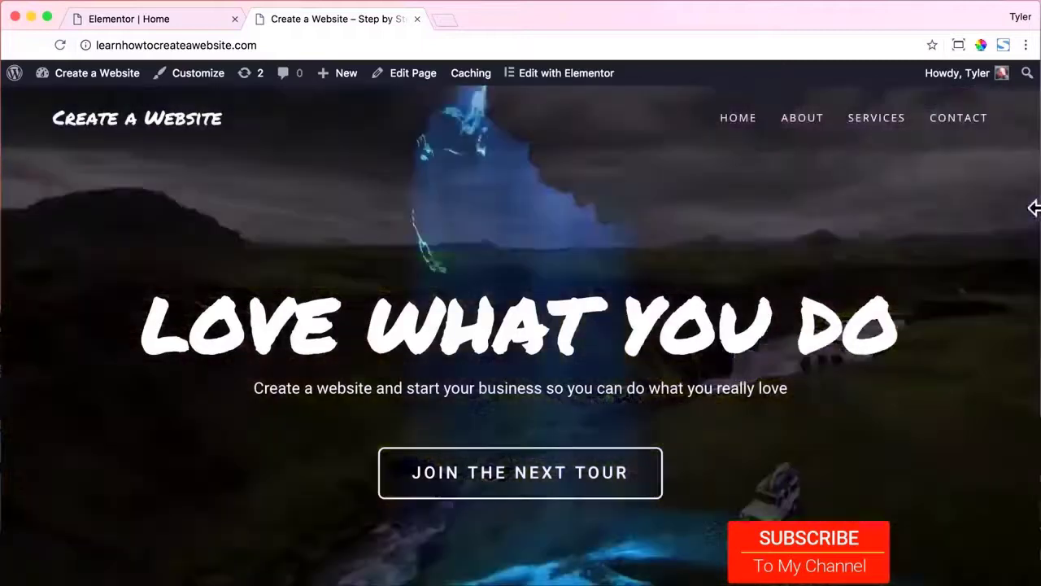
left_click_drag(1028, 204, 320, 210)
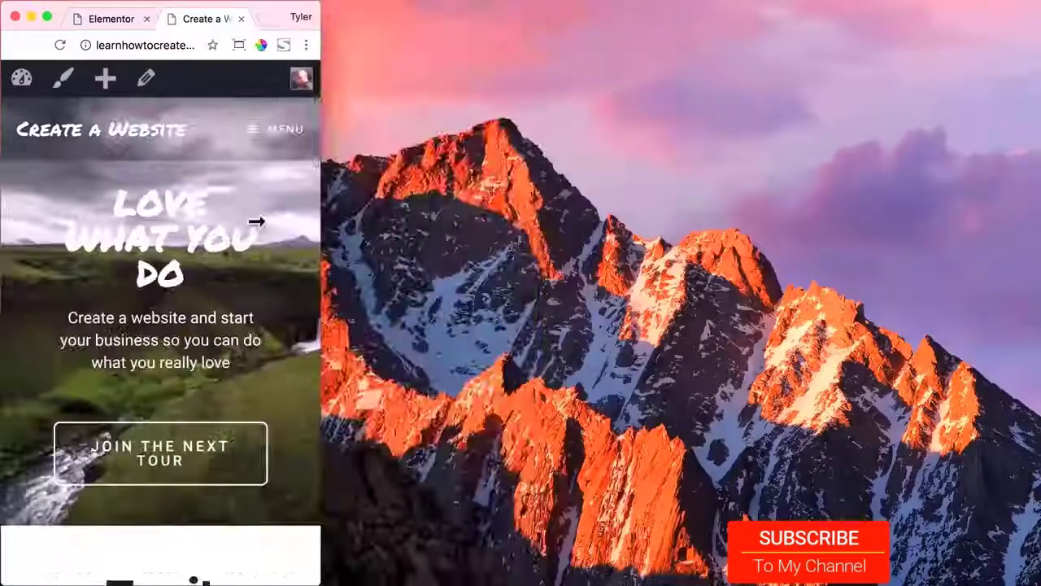
left_click(240, 42)
left_click(137, 142)
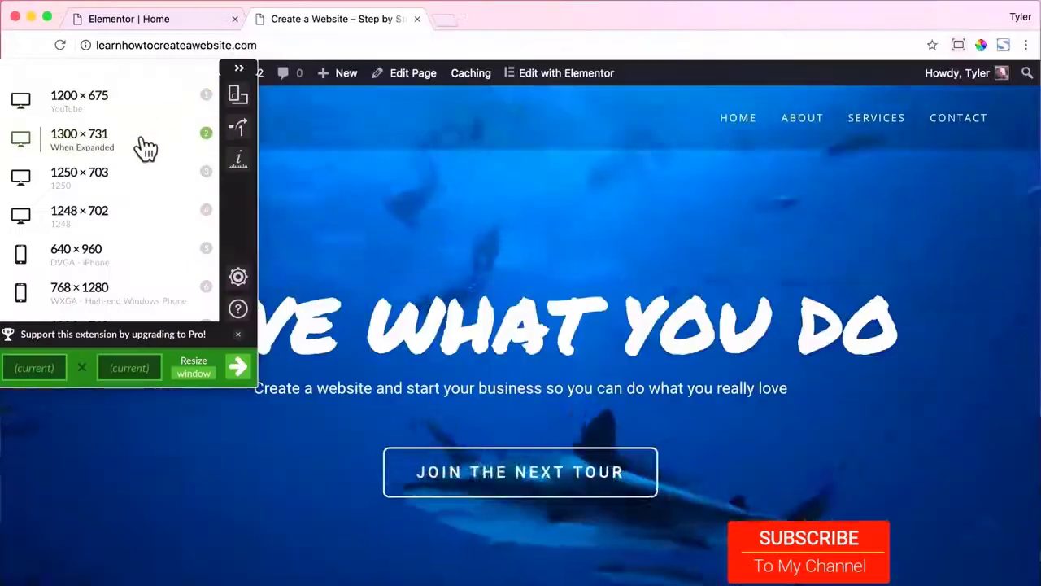
Set the hero JOIN THE NEXT TOUR button's mobile letter spacing to 0.
left_click(161, 23)
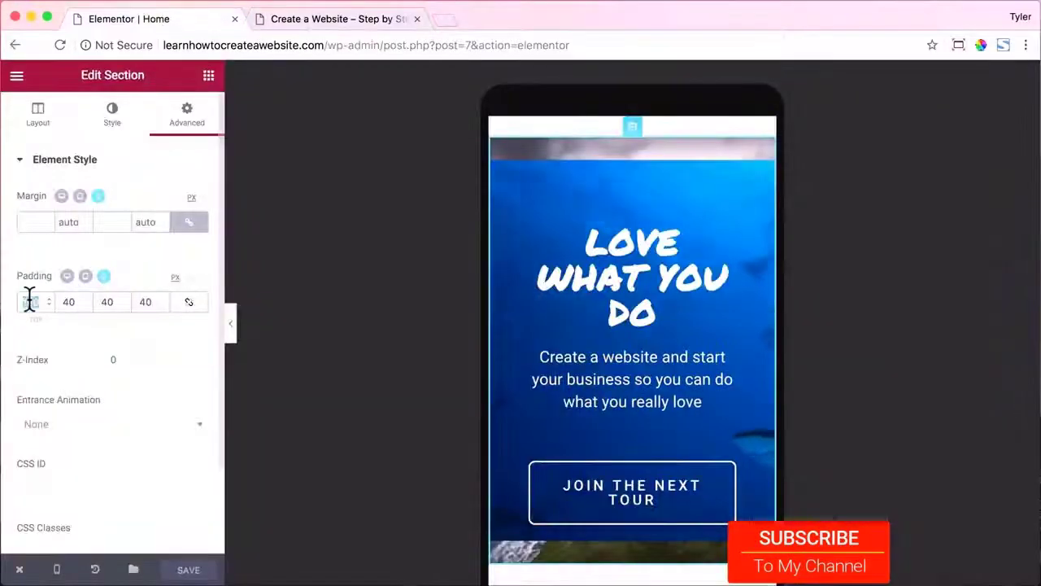
type("125")
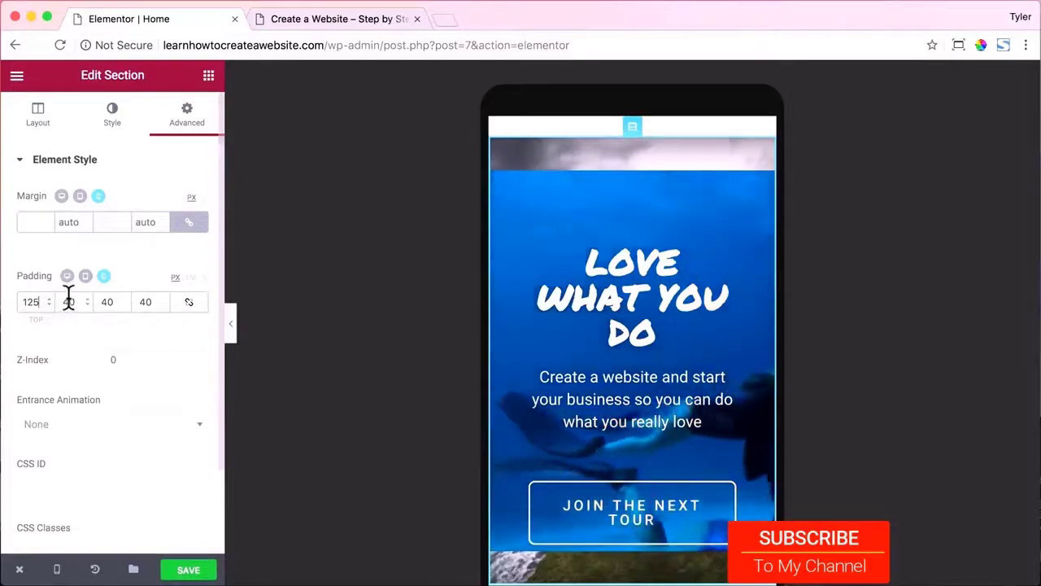
scroll(602, 308, "down", 2)
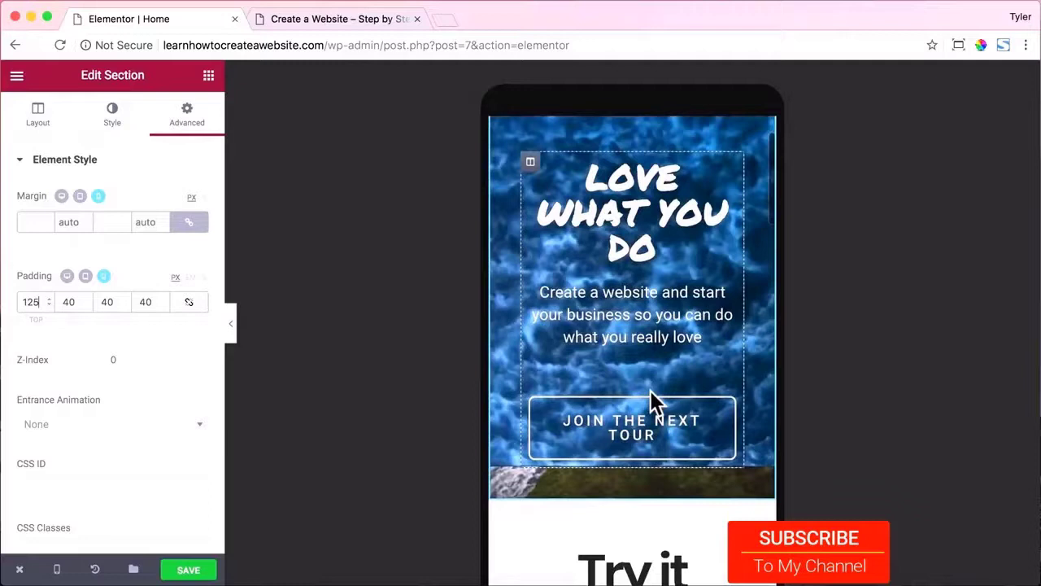
left_click(637, 432)
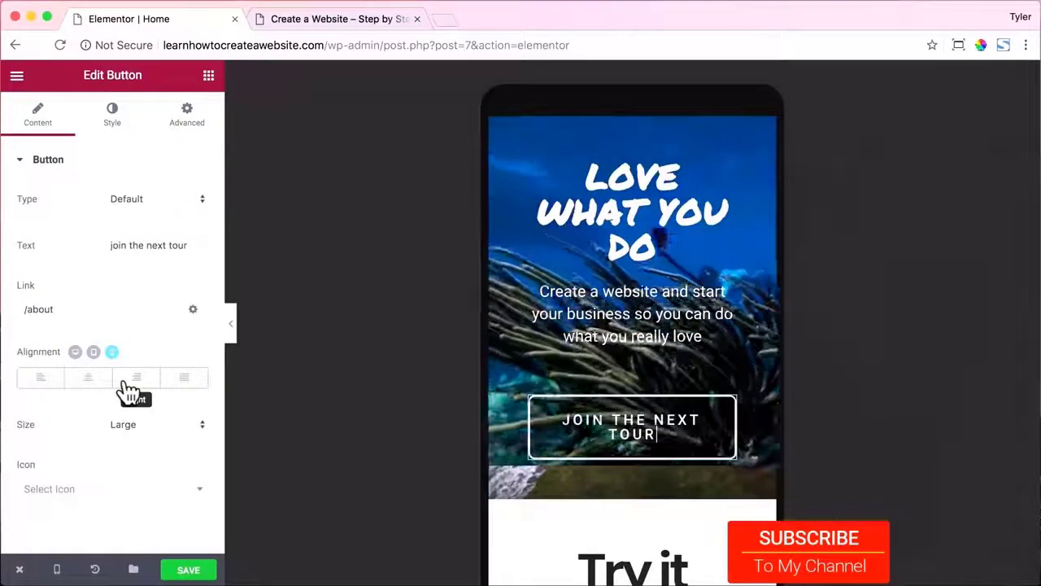
left_click(113, 115)
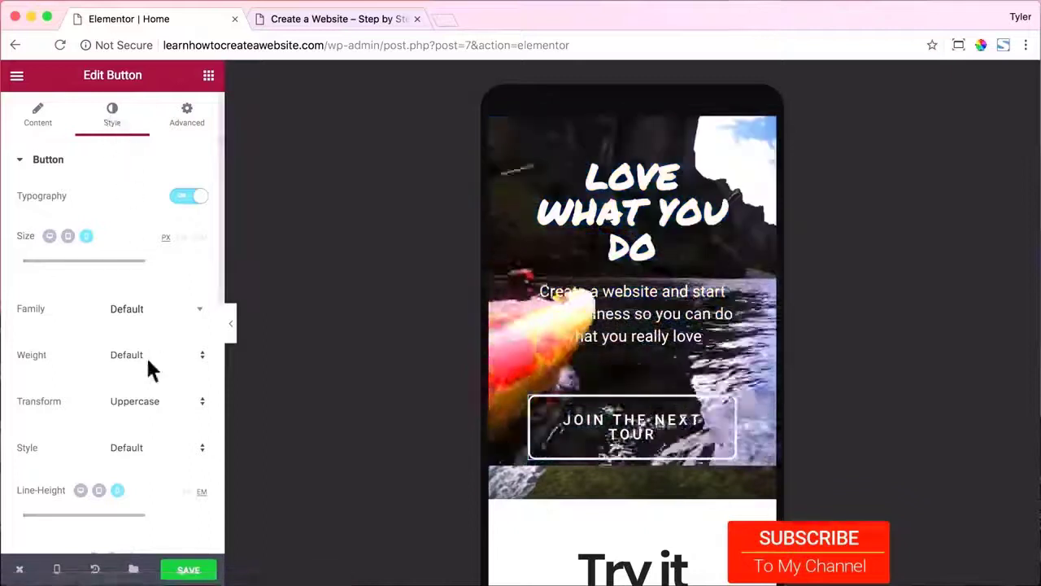
scroll(147, 355, "down", 2)
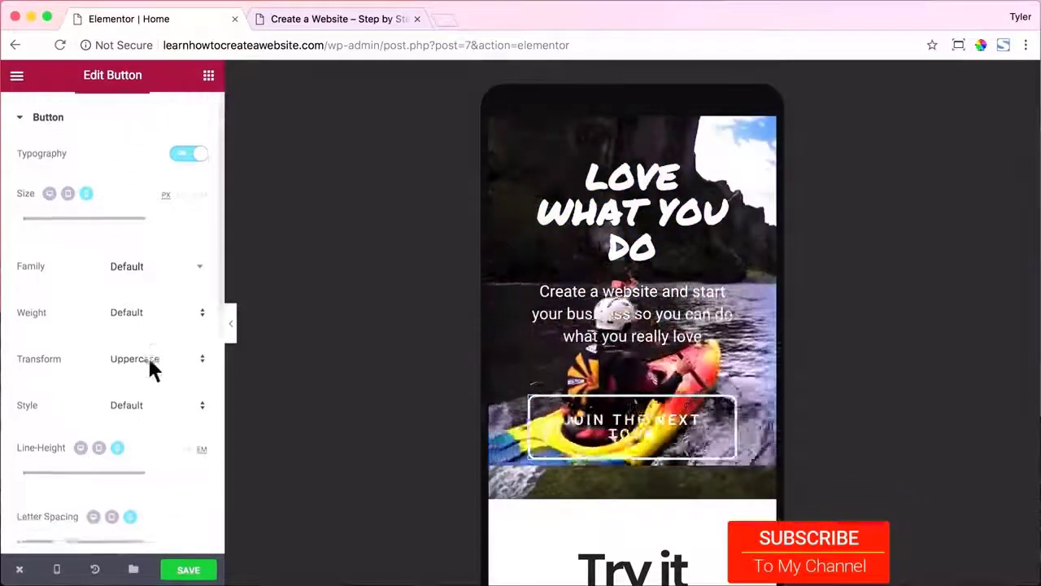
scroll(149, 362, "down", 6)
left_click_drag(64, 377, 64, 376)
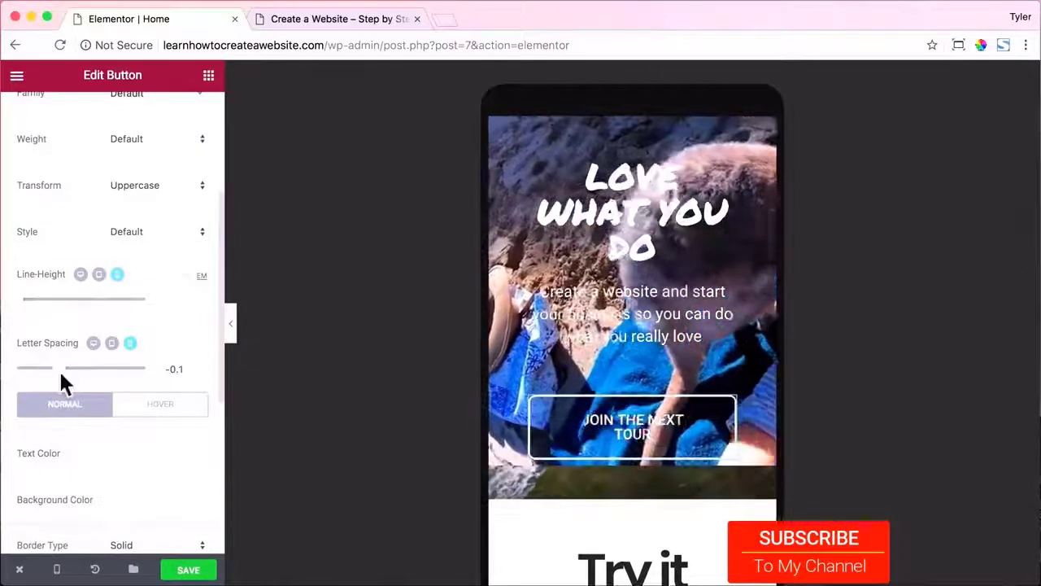
double_click(175, 365)
type("0")
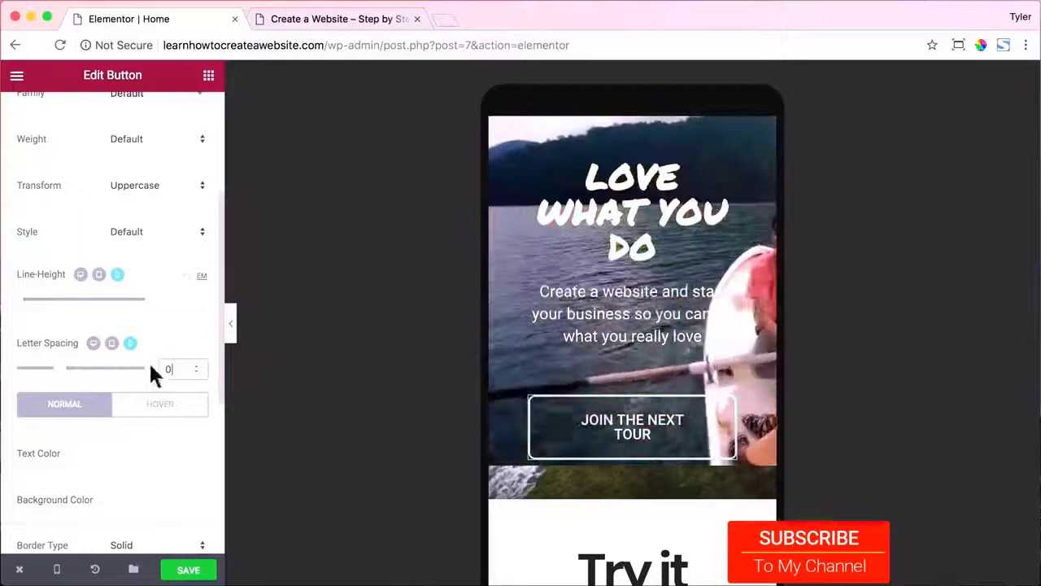
Set the second JOIN THE NEXT TOUR button's mobile letter spacing to 0 and view the live site.
scroll(151, 360, "down", 7)
scroll(154, 367, "down", 1)
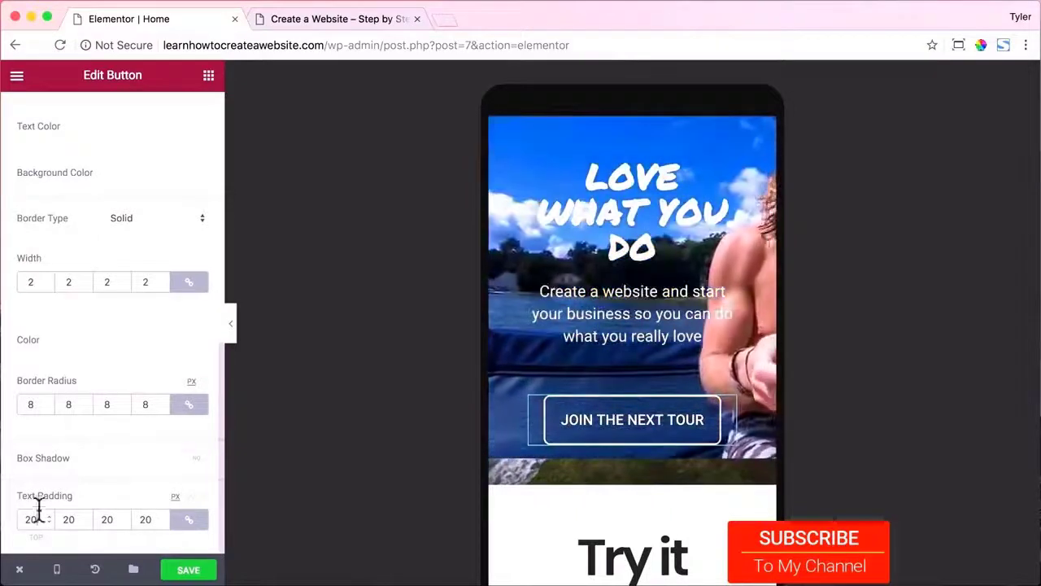
scroll(179, 415, "up", 15)
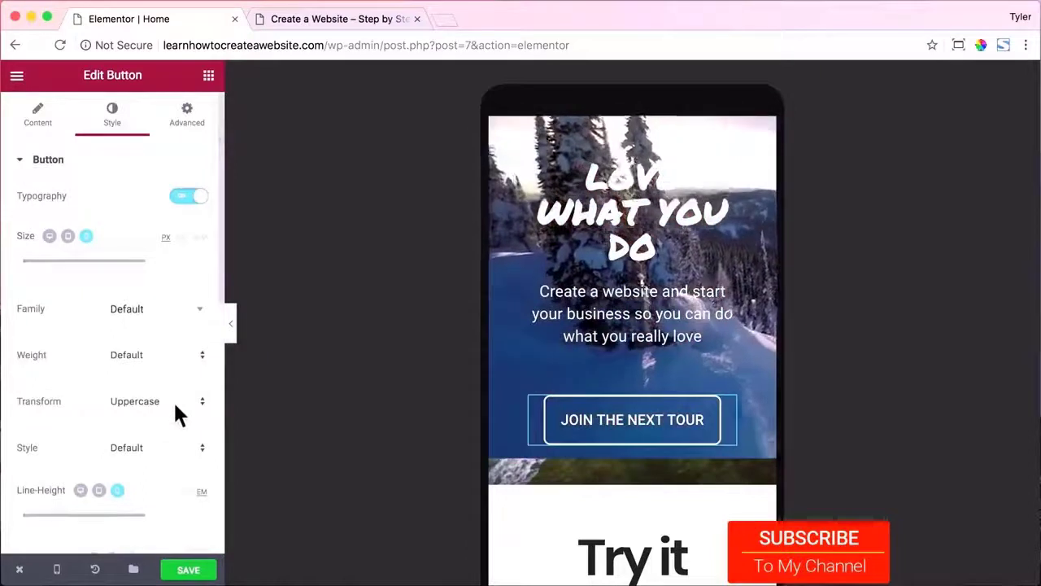
scroll(518, 402, "down", 20)
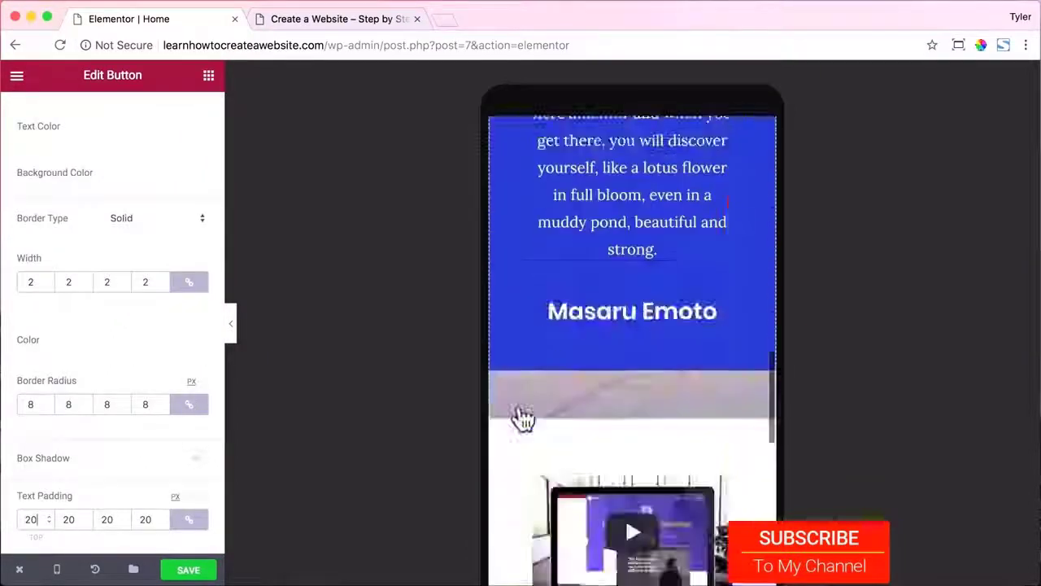
scroll(521, 419, "down", 10)
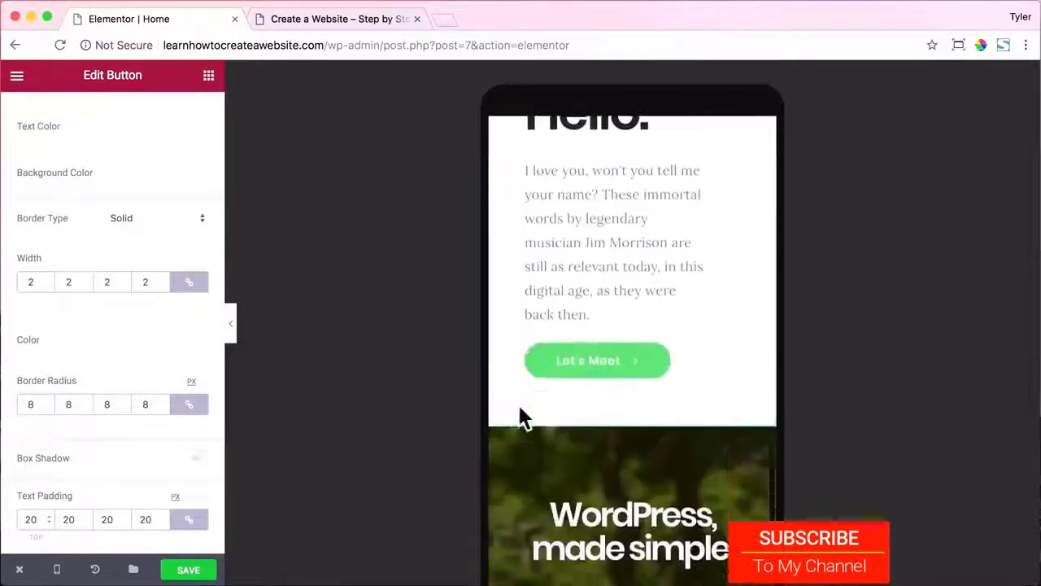
left_click(630, 379)
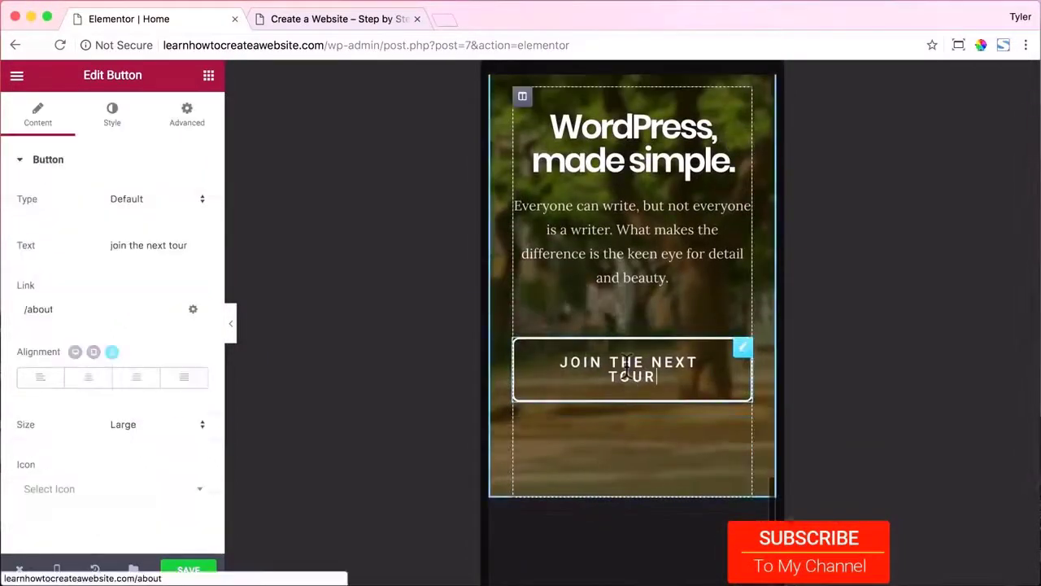
left_click(115, 118)
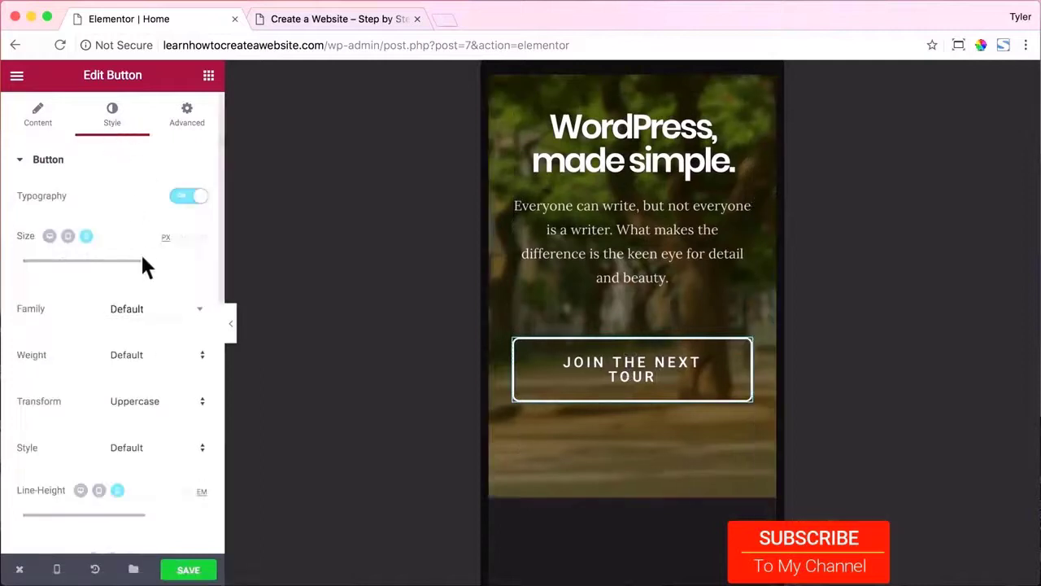
scroll(163, 301, "down", 3)
mouse_move(59, 439)
left_mouse_down()
mouse_move(70, 437)
mouse_move(59, 439)
left_mouse_up()
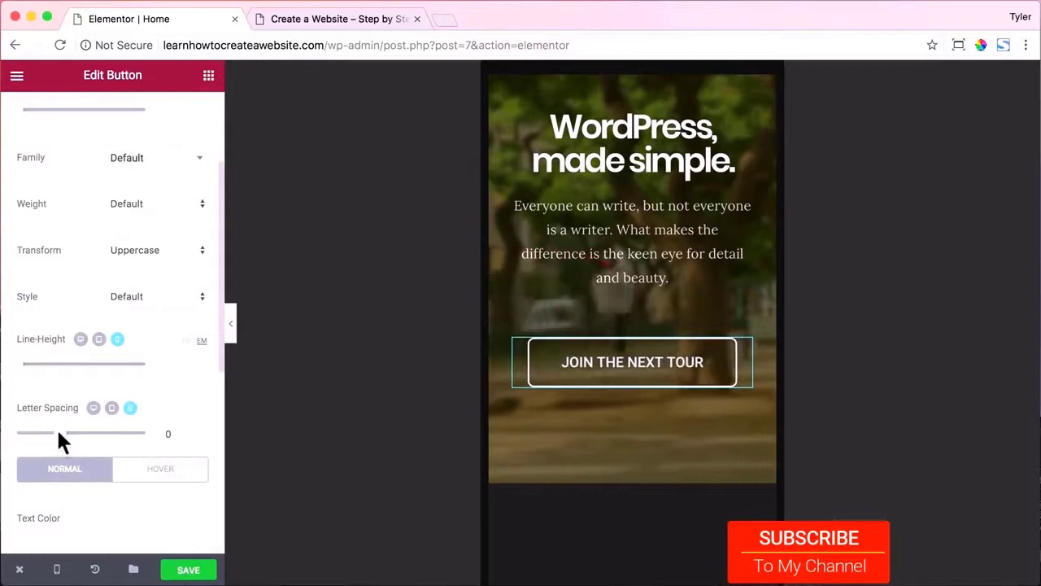
scroll(183, 423, "down", 3)
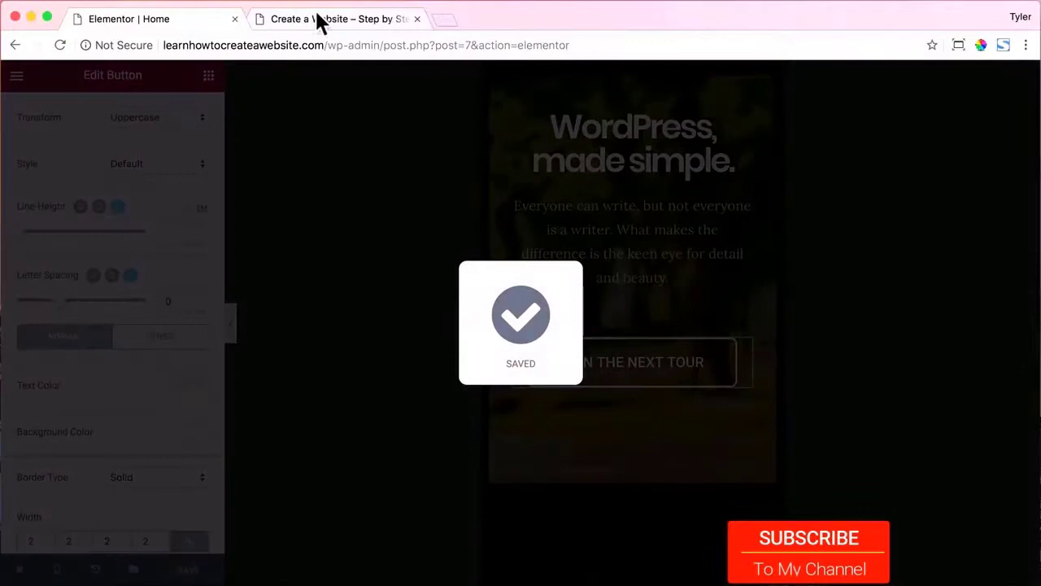
left_click(317, 20)
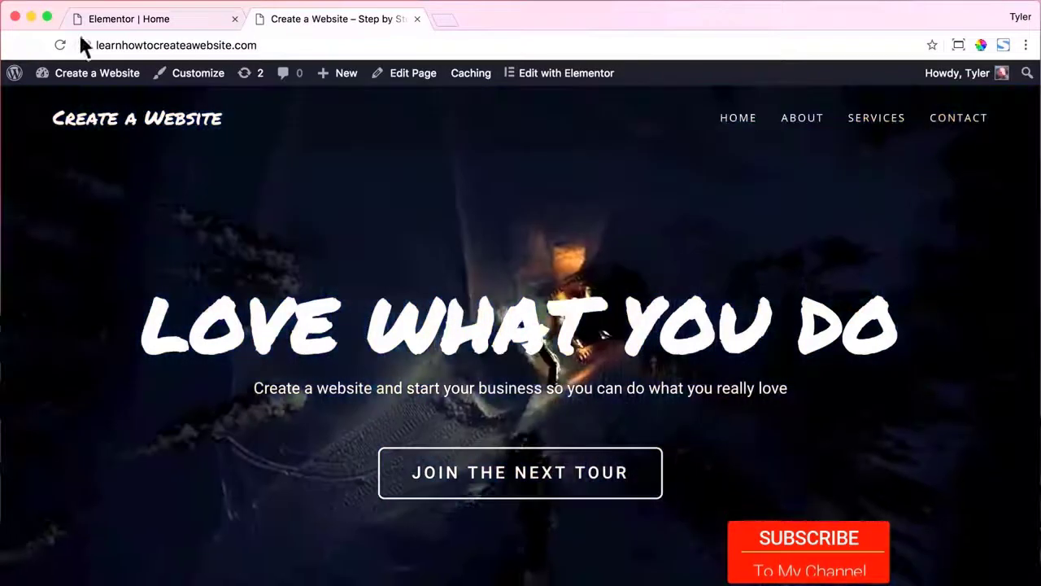
Reload the live home page and review it with the window narrowed to phone width.
left_click(58, 44)
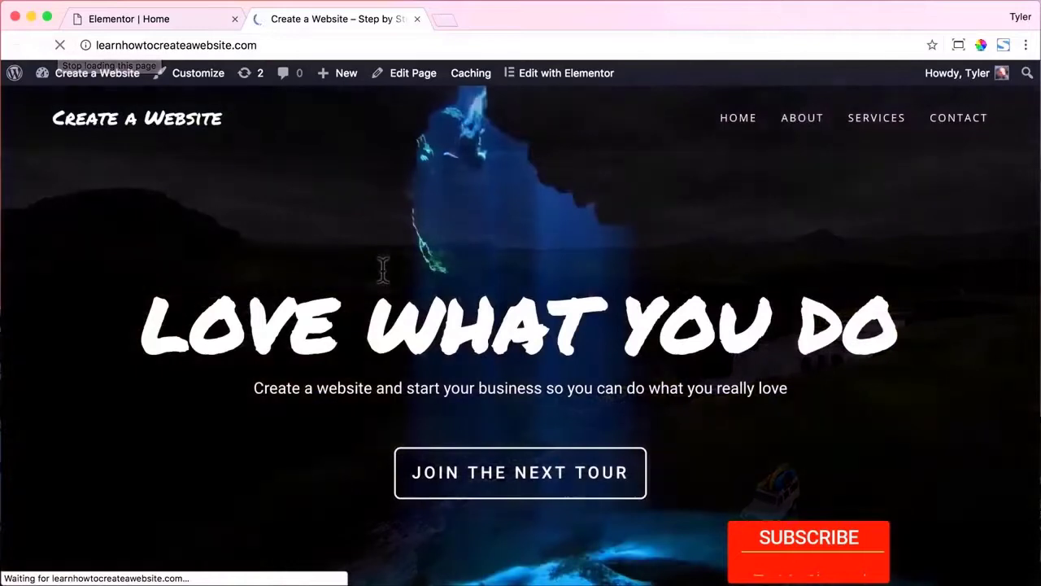
left_click_drag(1032, 310, 27, 300)
scroll(213, 345, "down", 20)
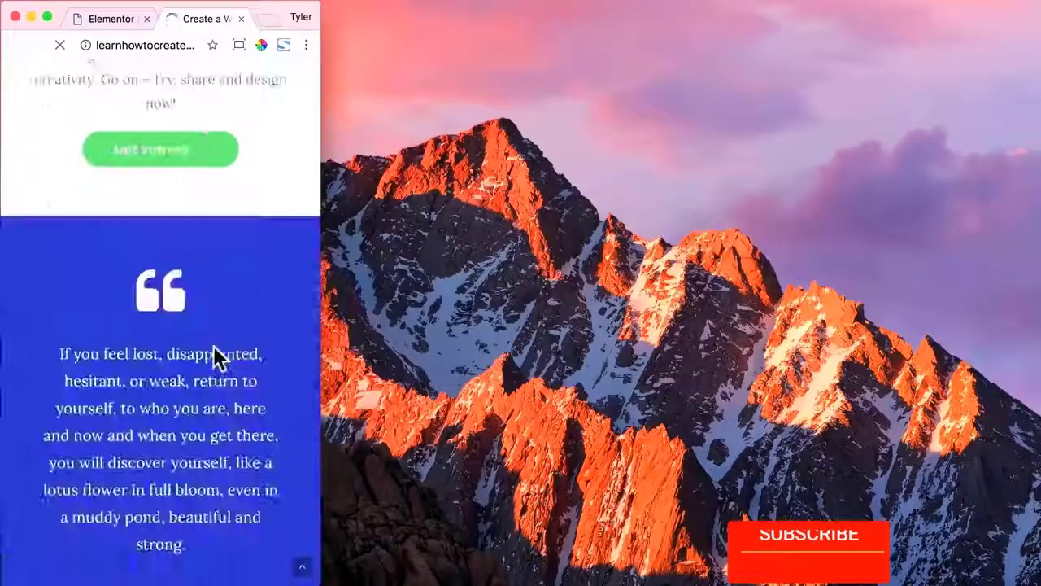
scroll(193, 306, "up", 20)
scroll(198, 313, "up", 5)
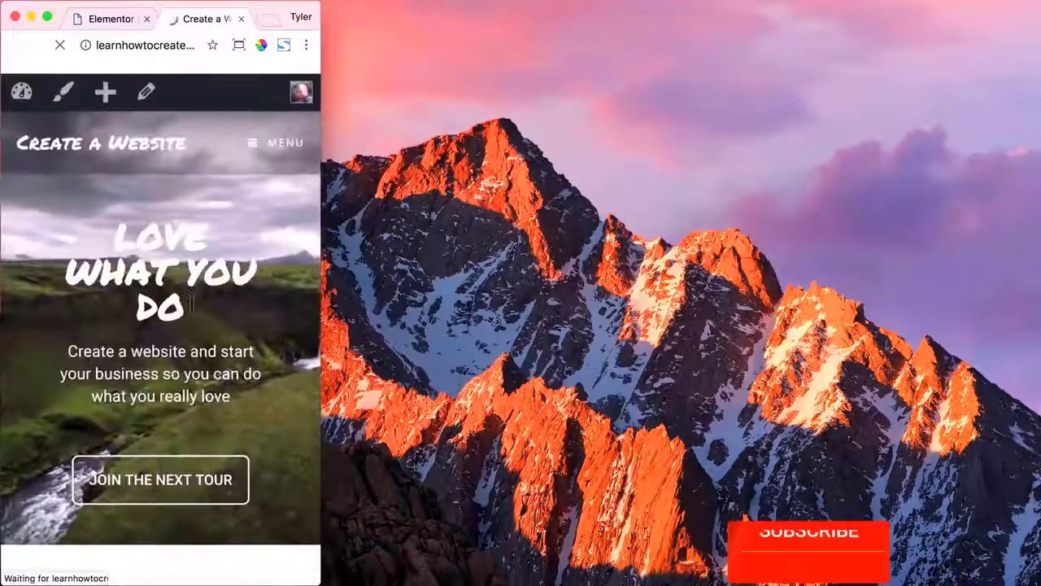
Restore the window to the 1300×731 preset and close the live site tab.
left_click(238, 45)
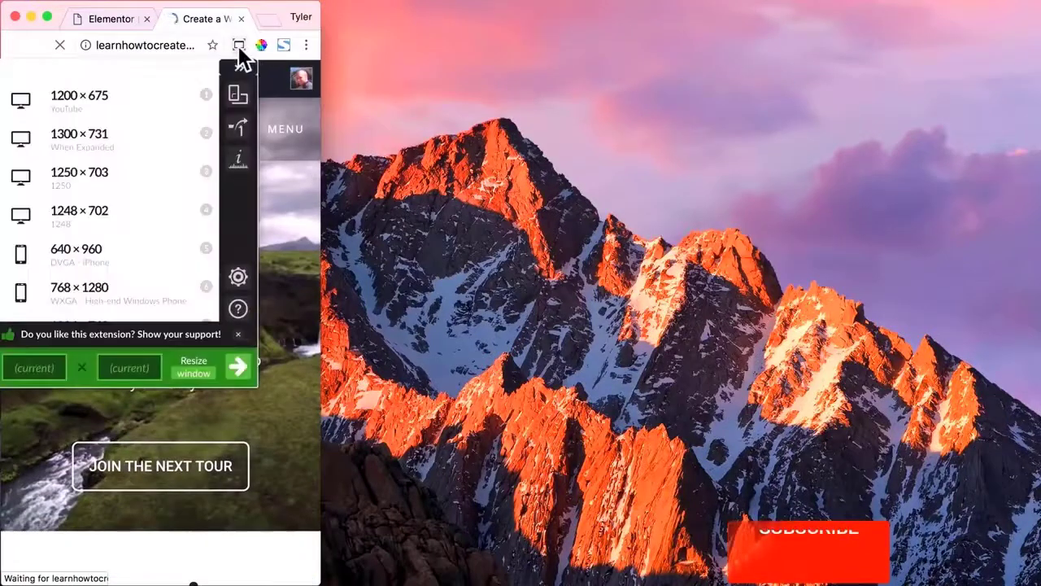
left_click(133, 144)
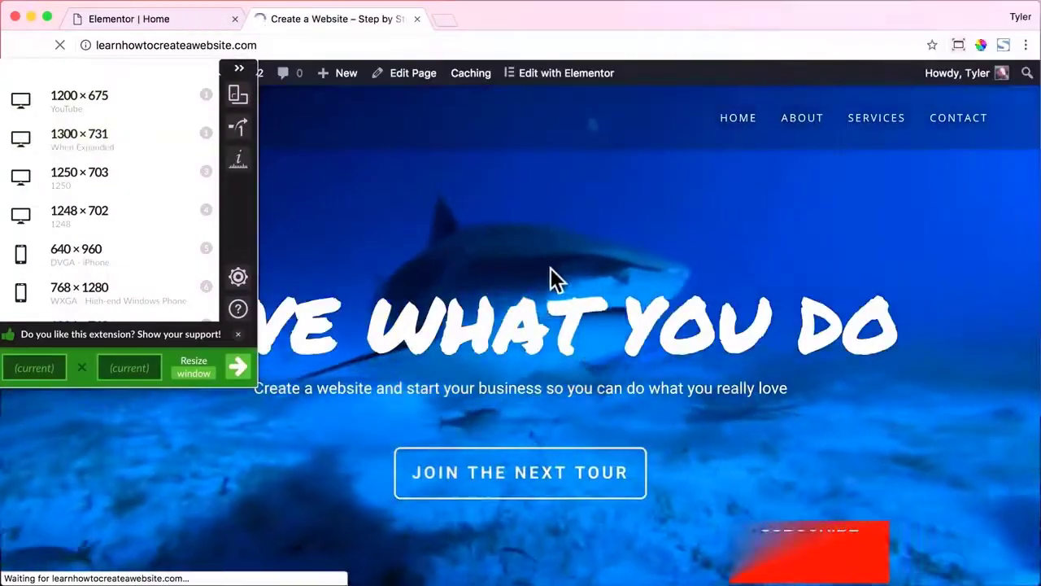
left_click(553, 275)
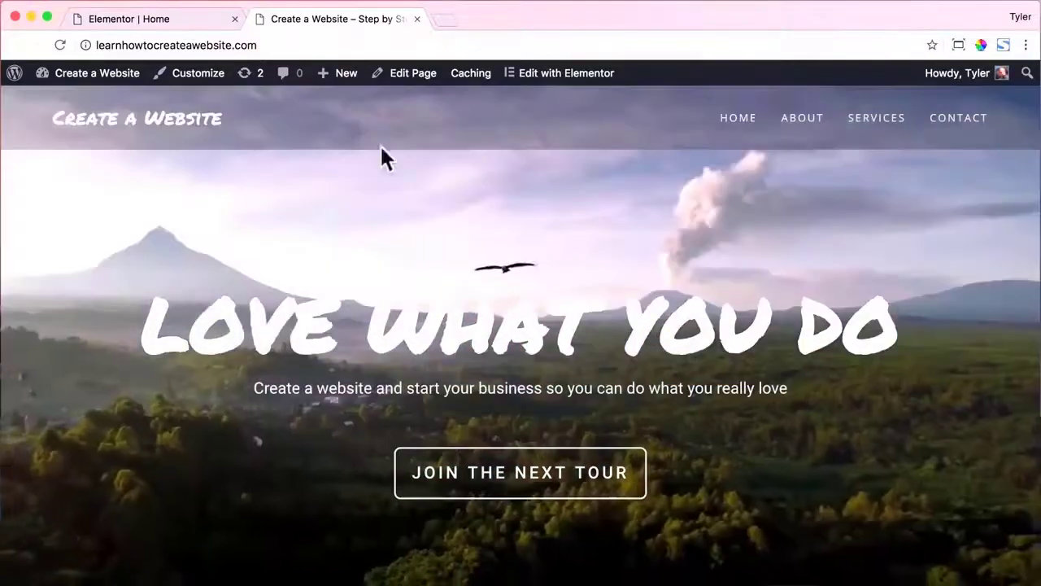
left_click(417, 19)
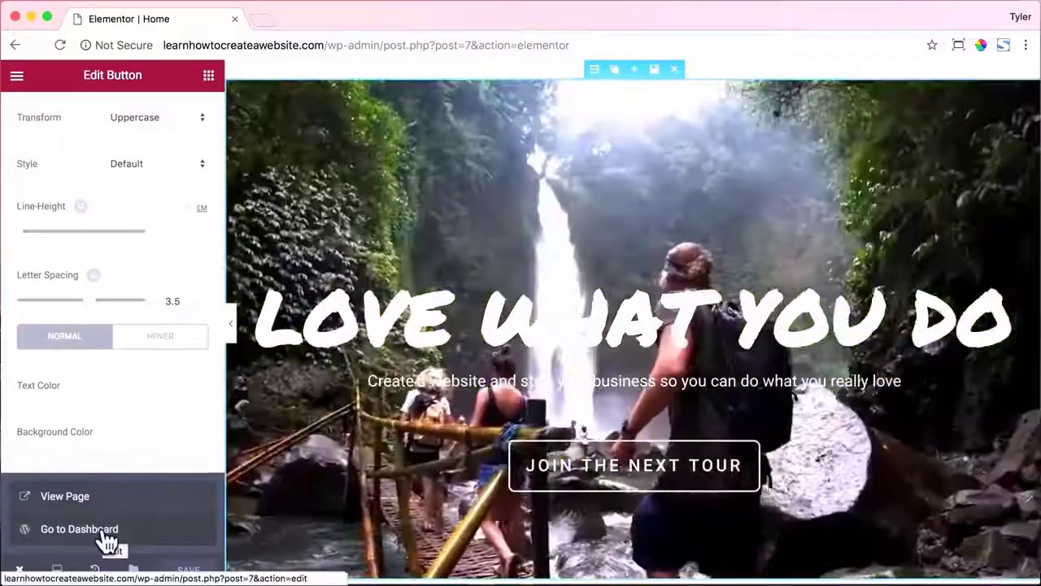
Import z1.json (Z1 – Hero Header) from the Templates folder into My Library.
left_click(105, 539)
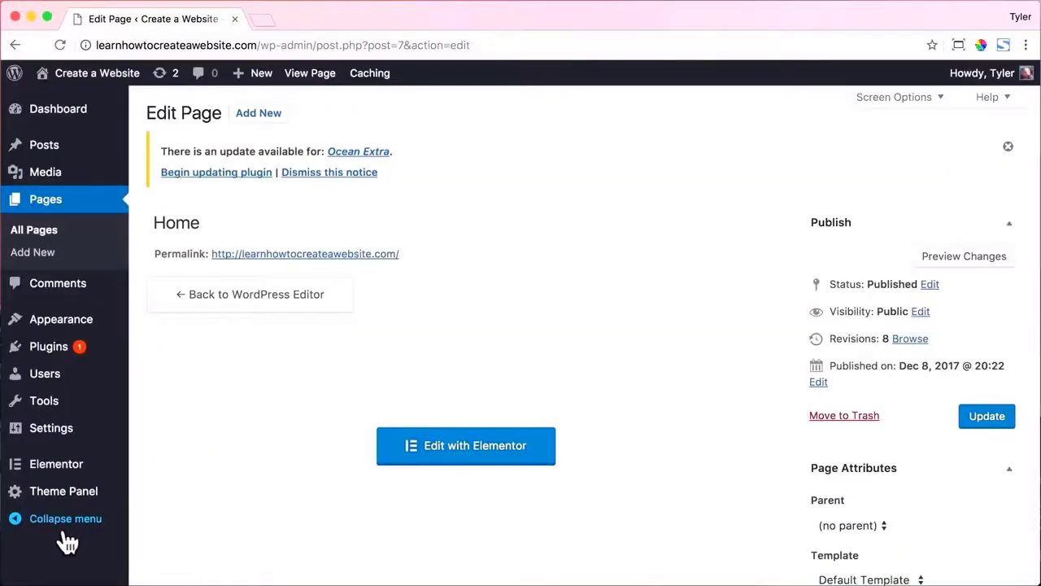
mouse_move(74, 472)
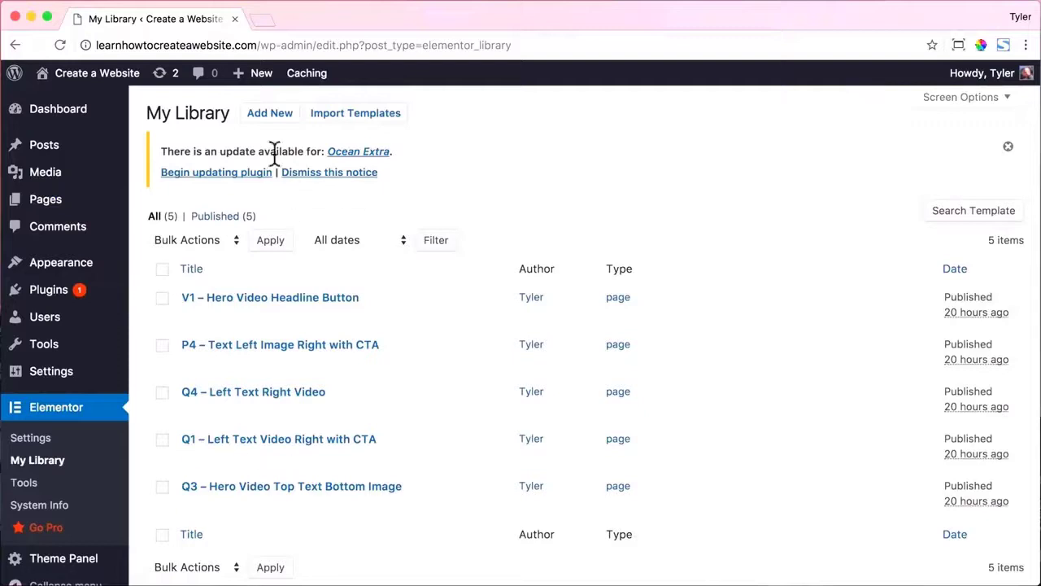
left_click(341, 121)
left_click(469, 257)
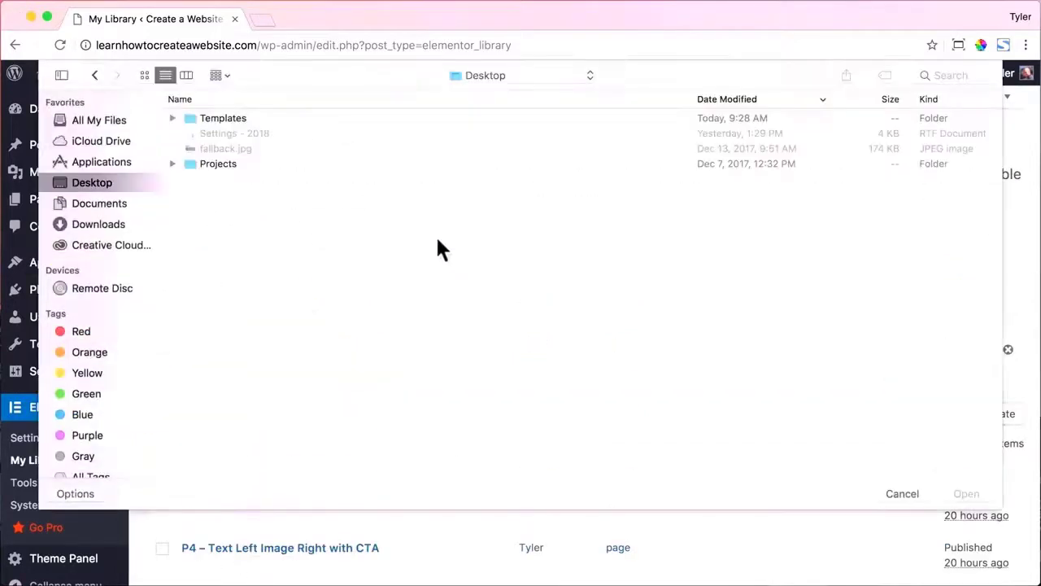
left_click(242, 116)
double_click(242, 116)
left_click(218, 166)
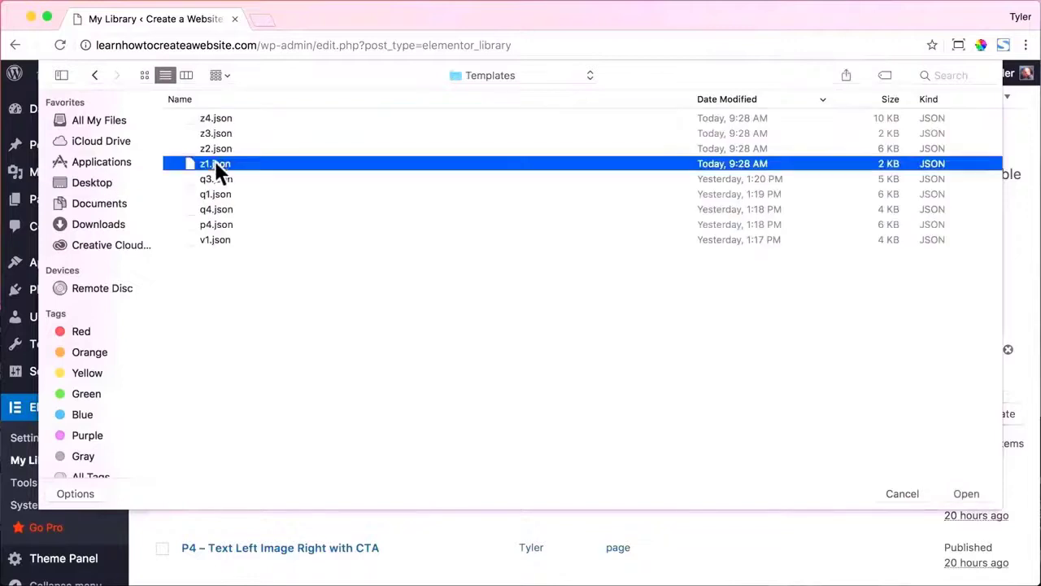
left_click(967, 494)
left_click(730, 264)
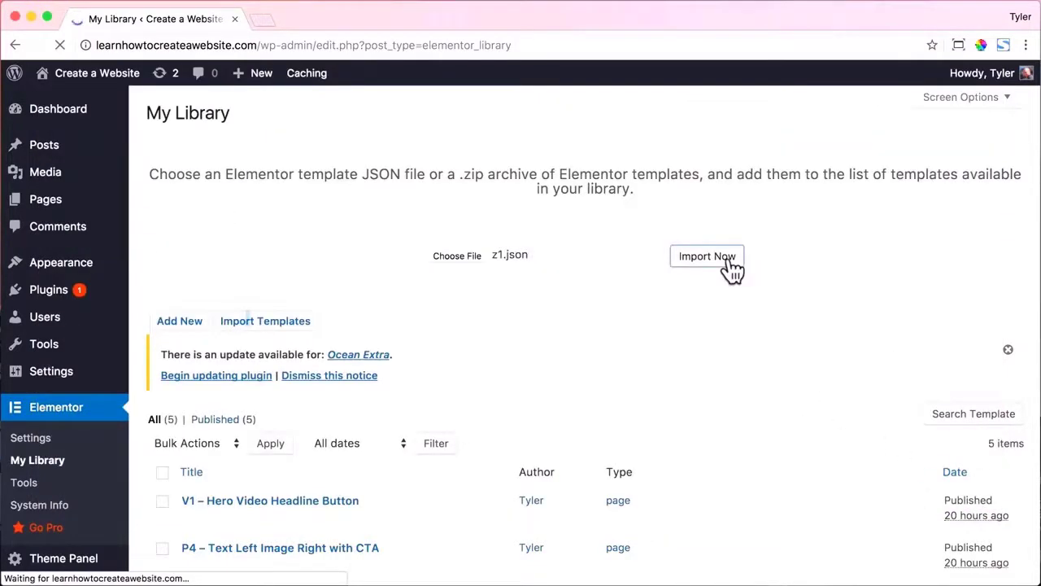
Import the z2.json Text and z3.json Call To Action templates.
left_click(355, 109)
left_click(474, 253)
left_click(229, 150)
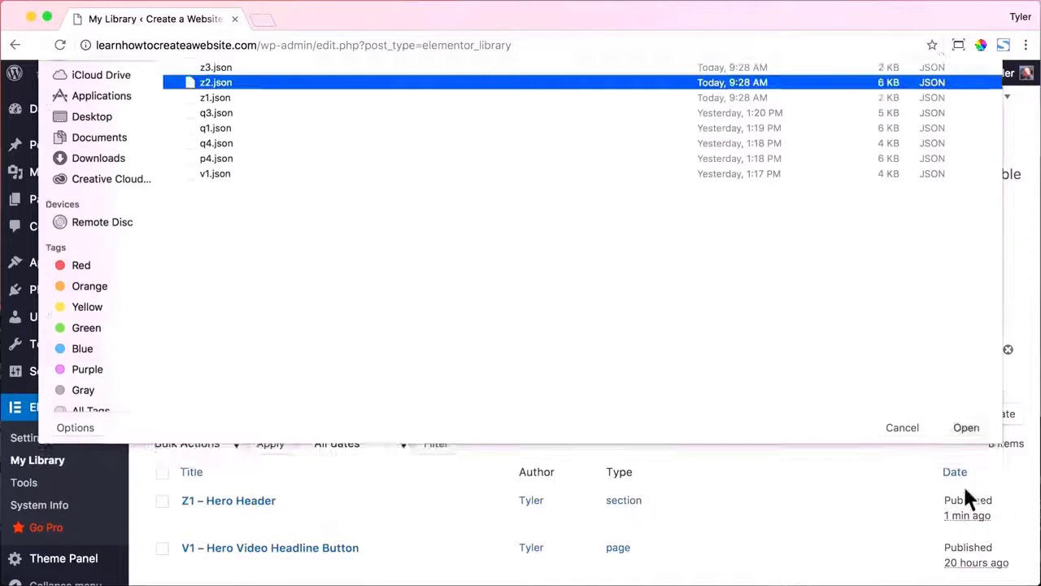
left_click(705, 262)
left_click(359, 112)
left_click(464, 254)
left_click(236, 134)
left_click(967, 493)
left_click(714, 264)
Import the z4.json Workers template into the Elementor library.
left_click(356, 113)
left_click(453, 257)
left_click(232, 120)
left_click(967, 493)
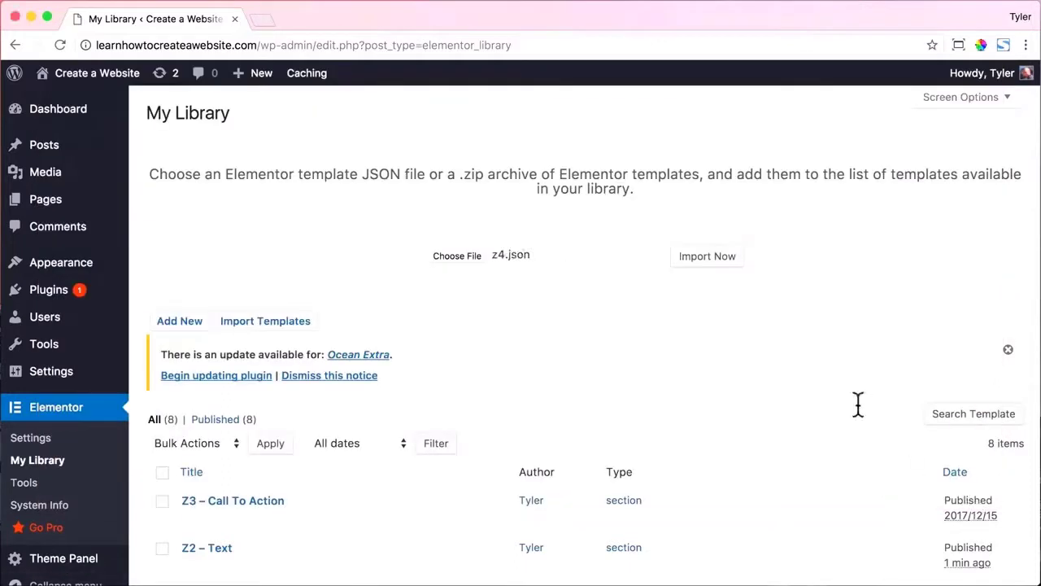
left_click(706, 262)
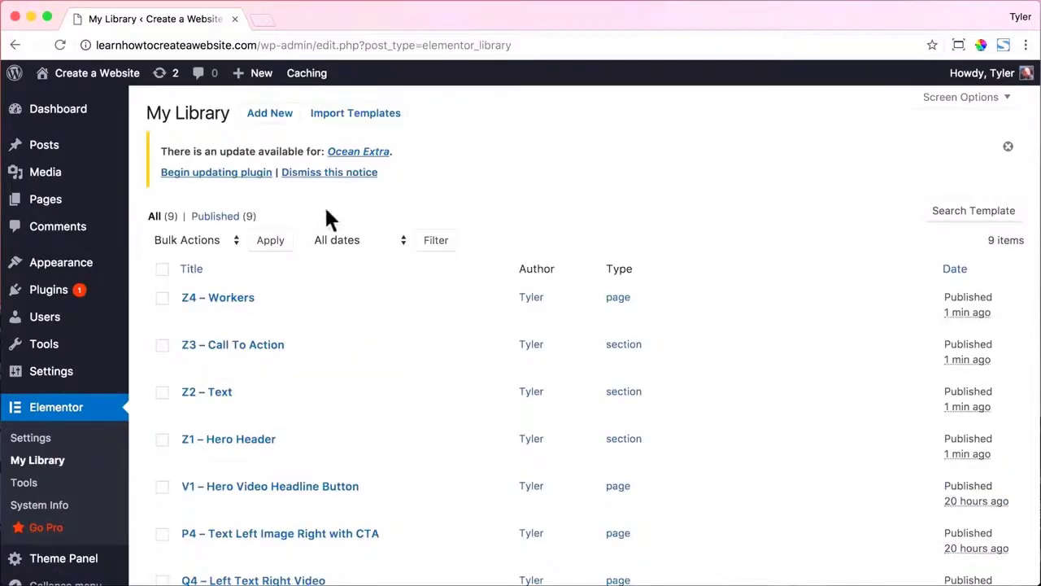
left_click(71, 207)
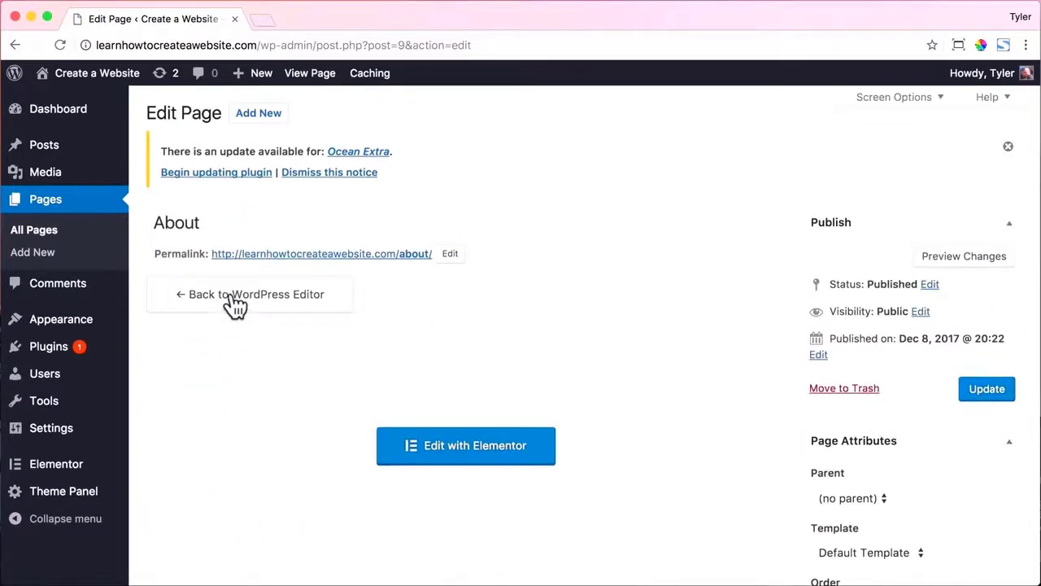
Set the About page to 100% Full Width layout, disable its page title, and update it.
scroll(561, 303, "down", 5)
scroll(563, 306, "down", 2)
left_click(638, 313)
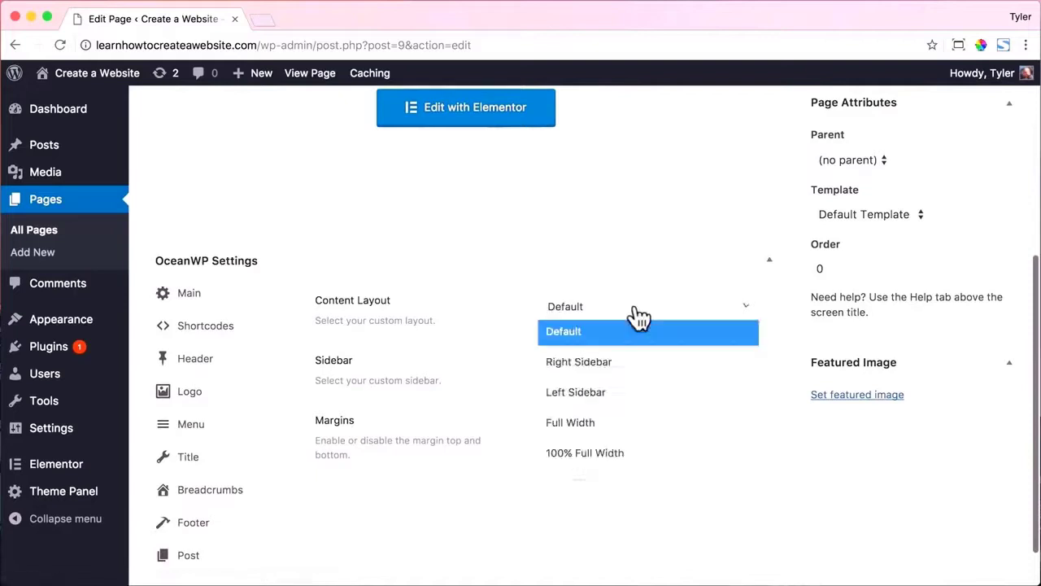
left_click(629, 454)
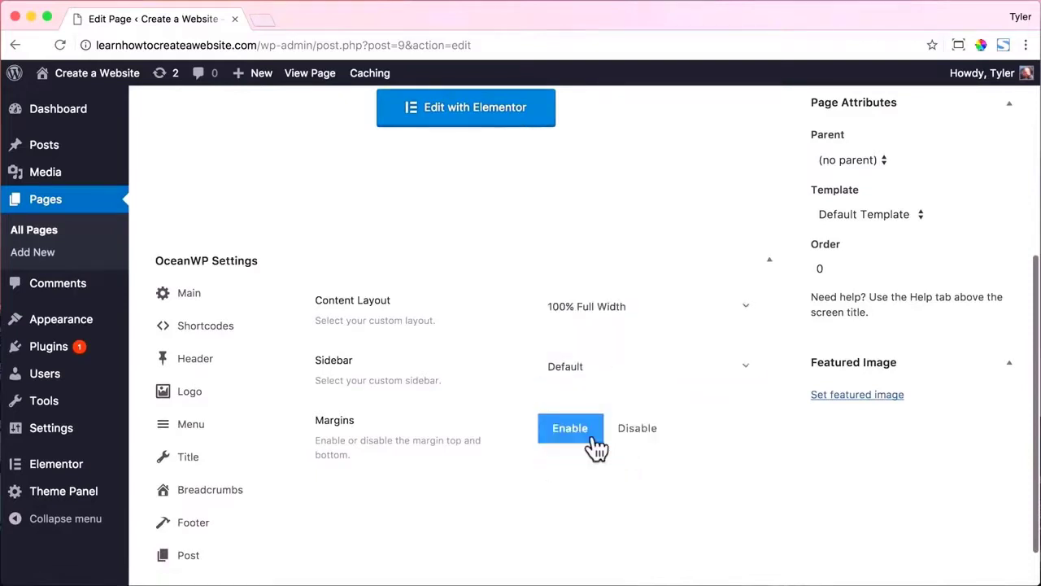
left_click(233, 464)
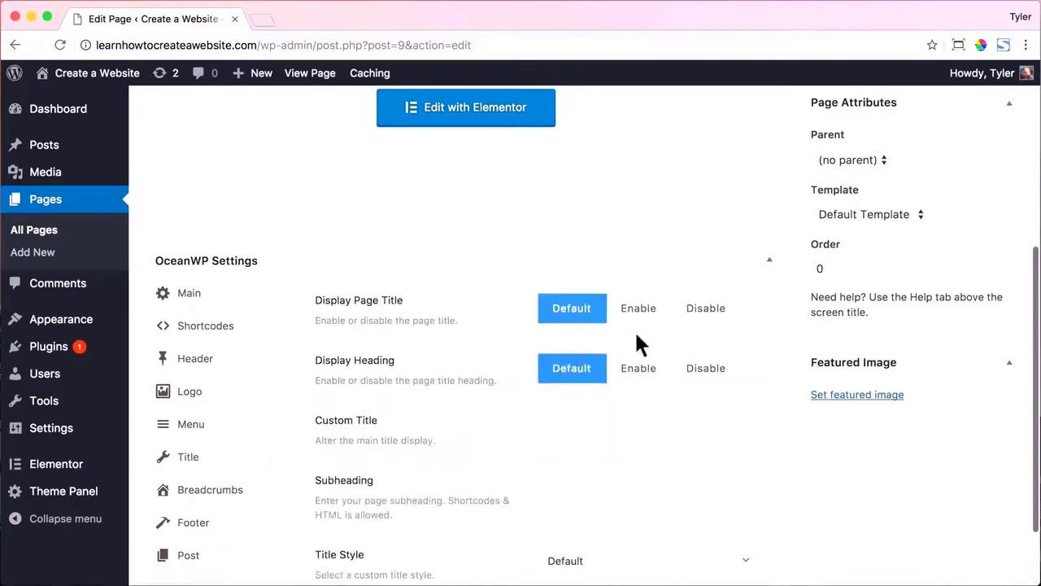
left_click(702, 309)
scroll(757, 334, "up", 5)
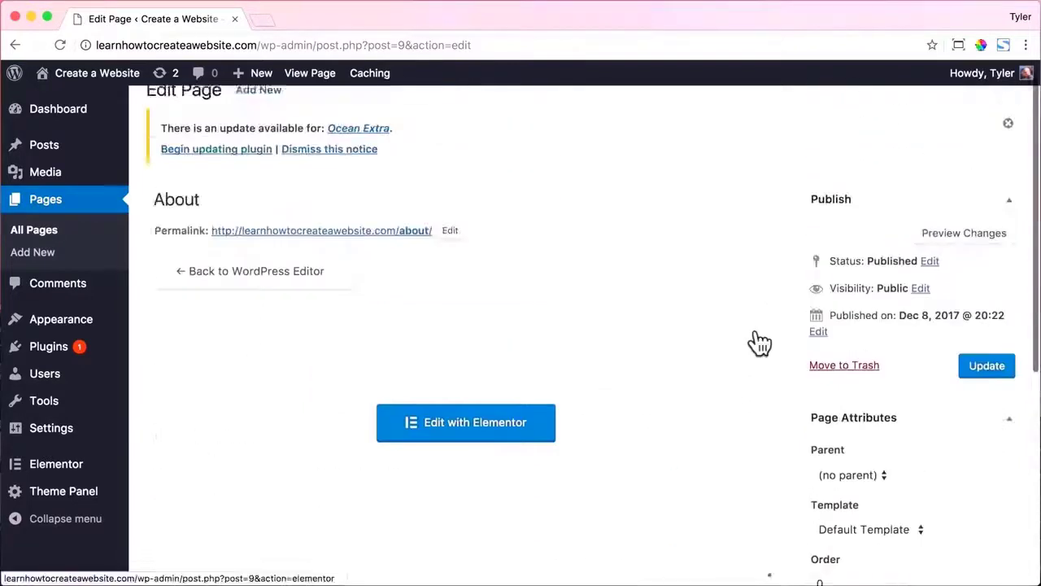
left_click(992, 381)
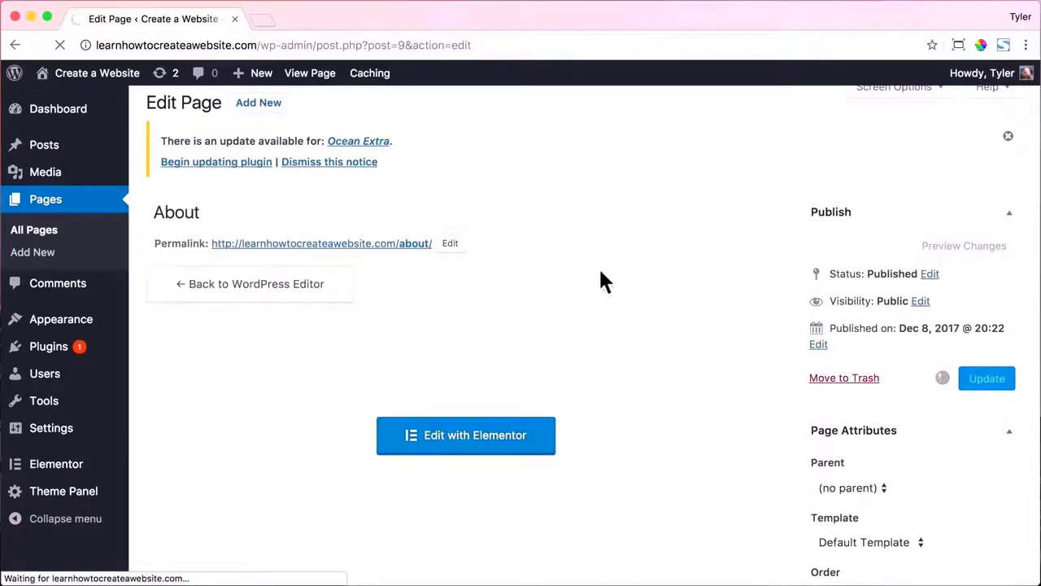
Open the About page in Elementor and insert the Z1 – Hero Header and Z2 – Text templates.
left_click(486, 489)
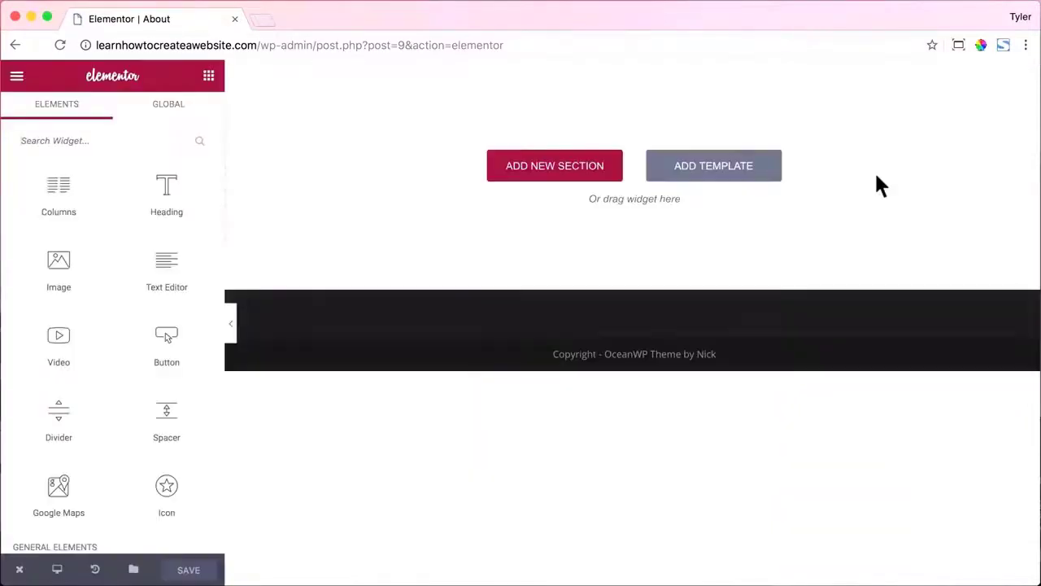
left_click(708, 175)
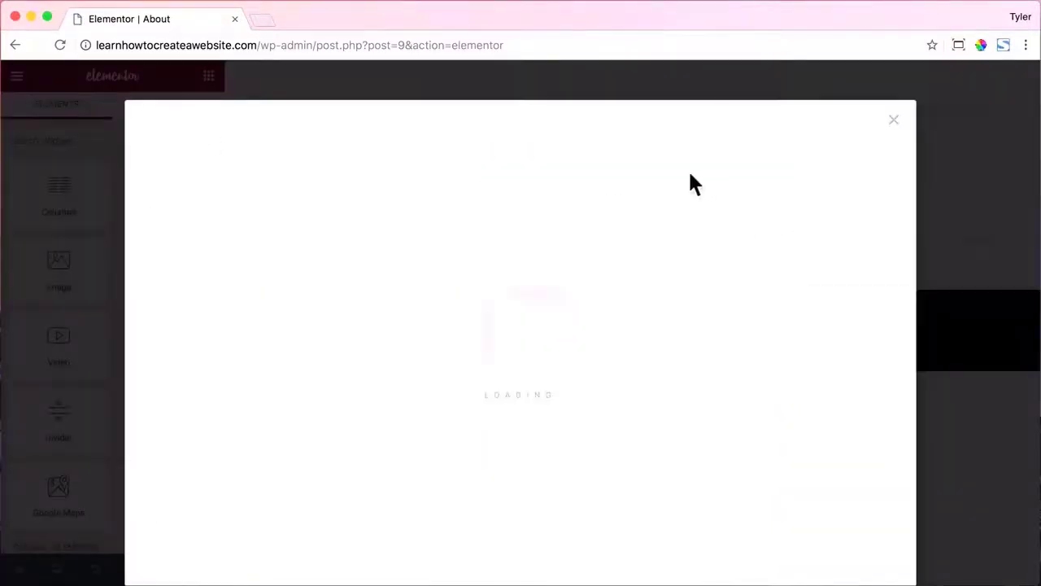
left_click(587, 128)
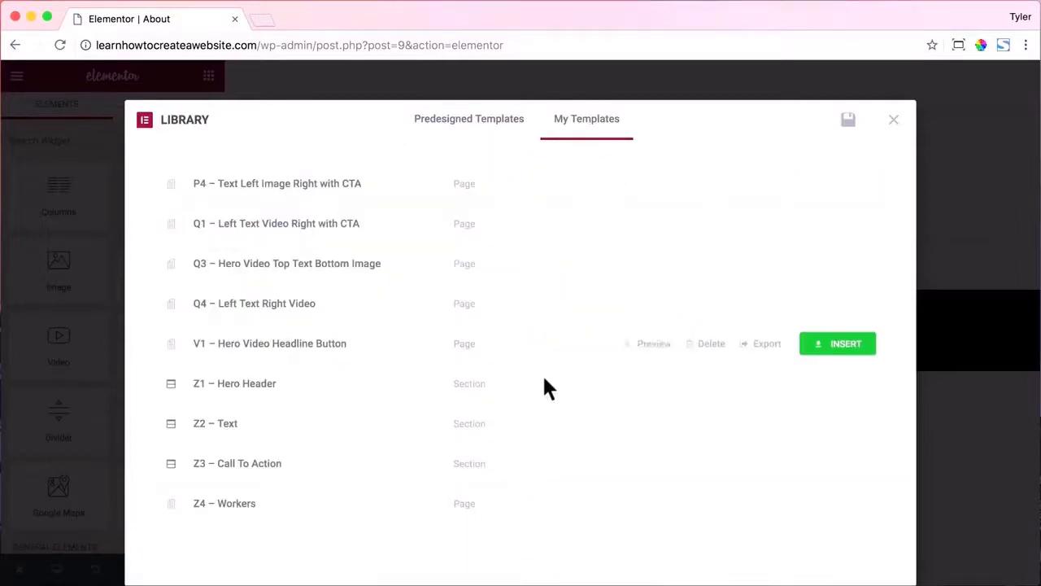
left_click(847, 382)
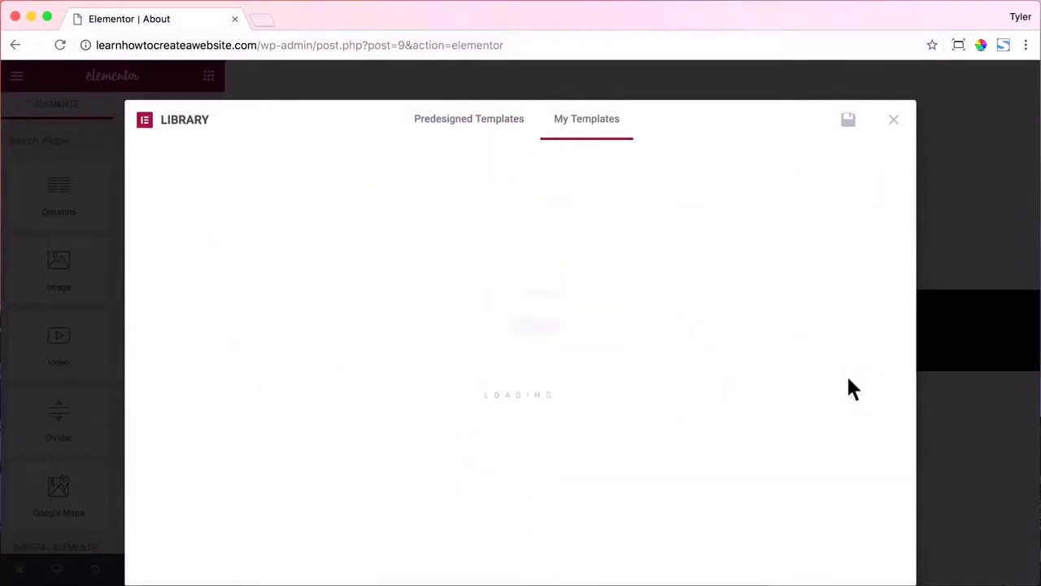
scroll(774, 349, "down", 3)
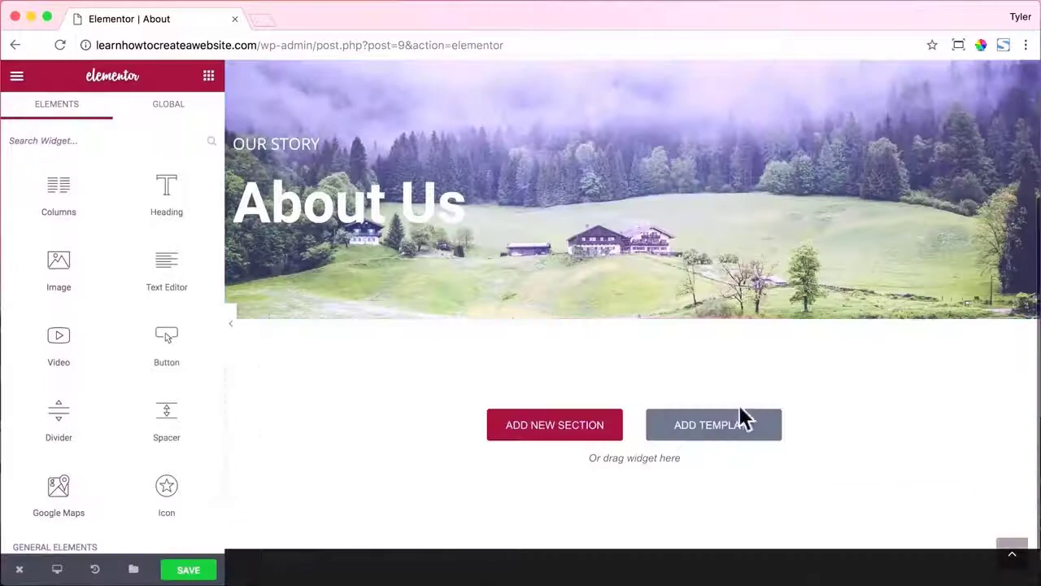
left_click(740, 414)
left_click(606, 108)
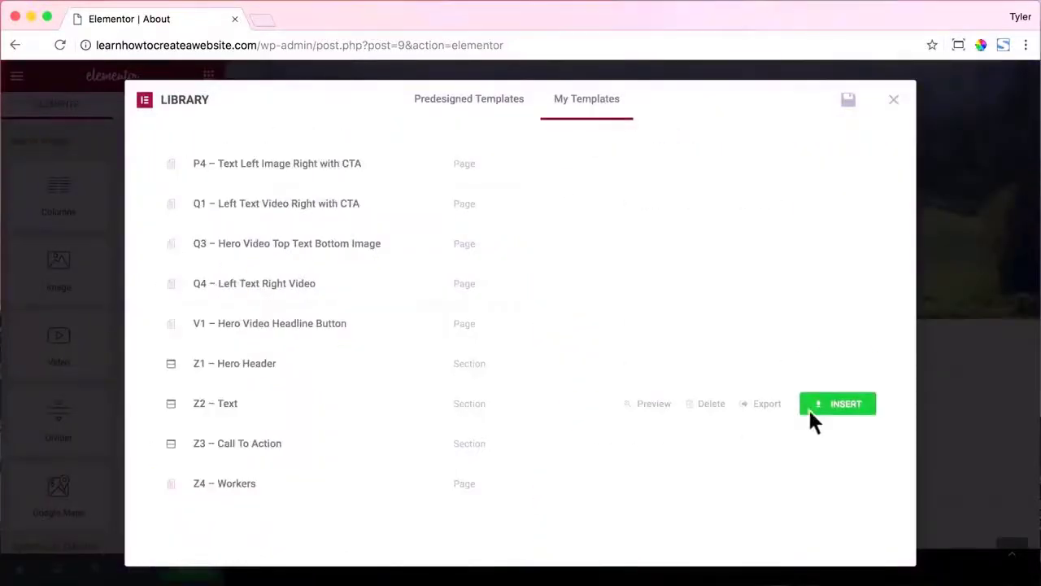
left_click(838, 405)
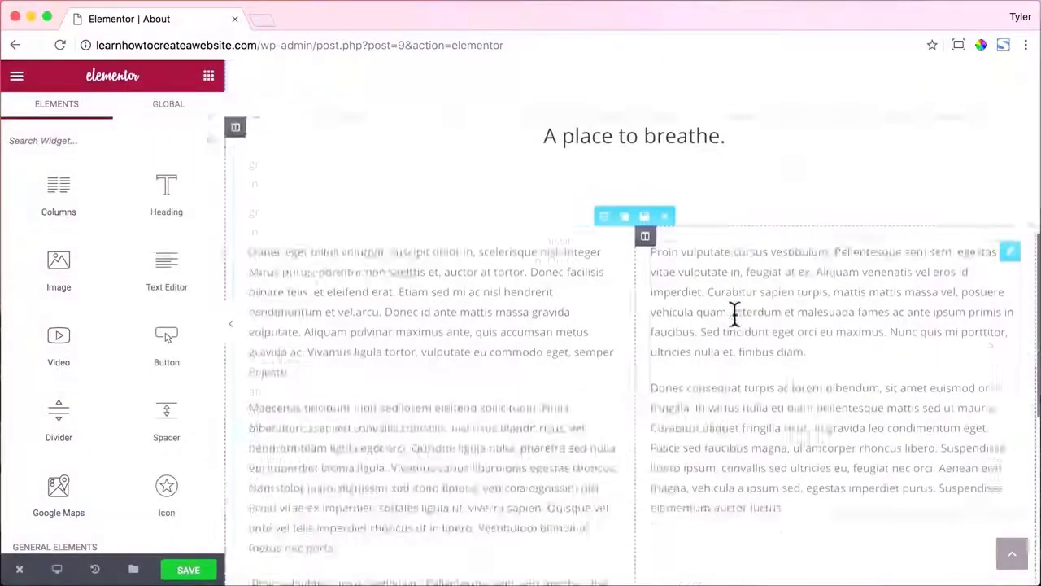
Insert the Z3 – Call To Action and Z4 – Workers templates below them.
left_click(719, 414)
left_click(573, 104)
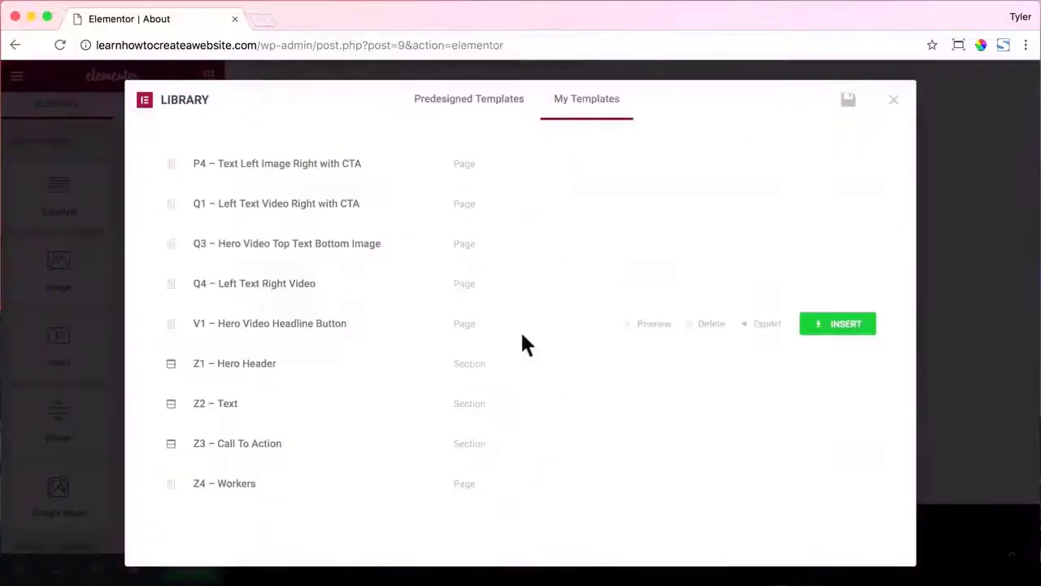
left_click(834, 446)
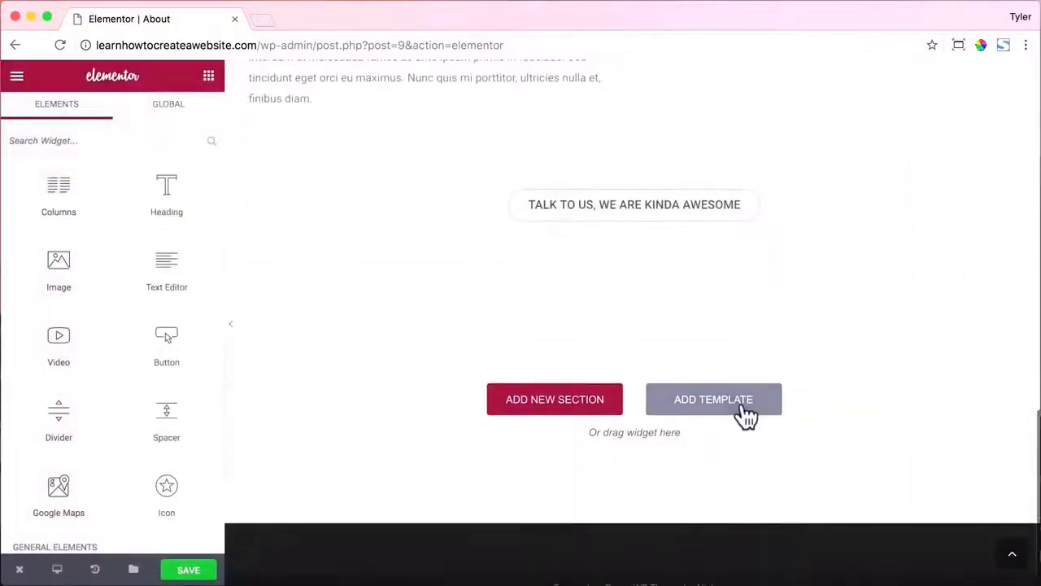
left_click(750, 413)
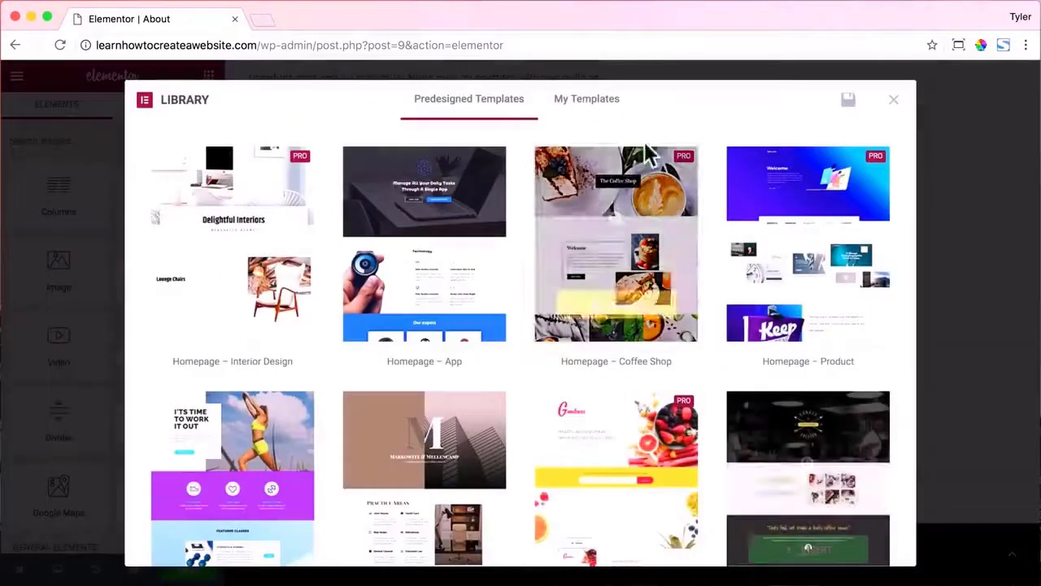
left_click(592, 104)
left_click(844, 486)
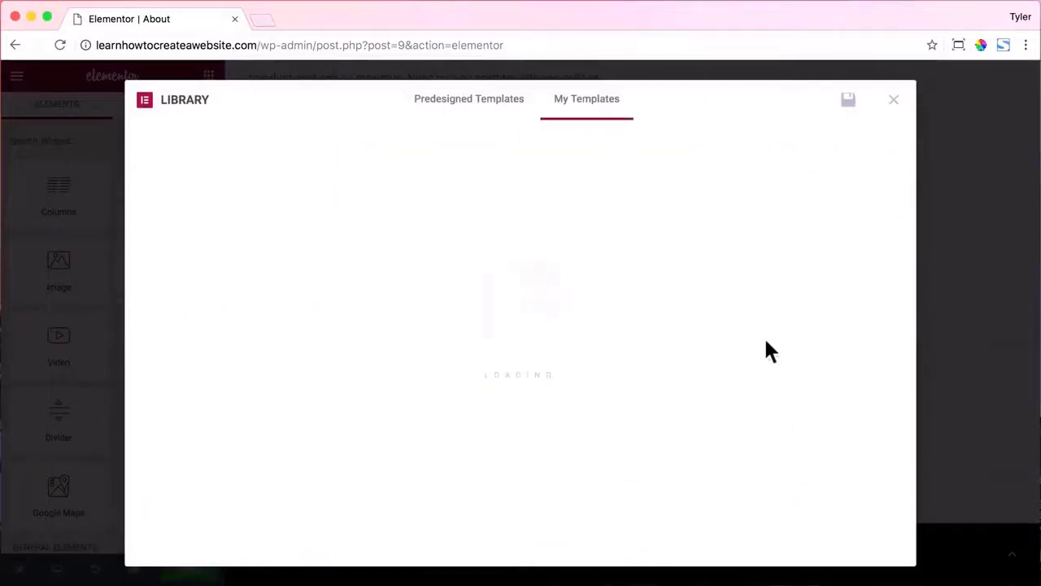
scroll(809, 329, "down", 2)
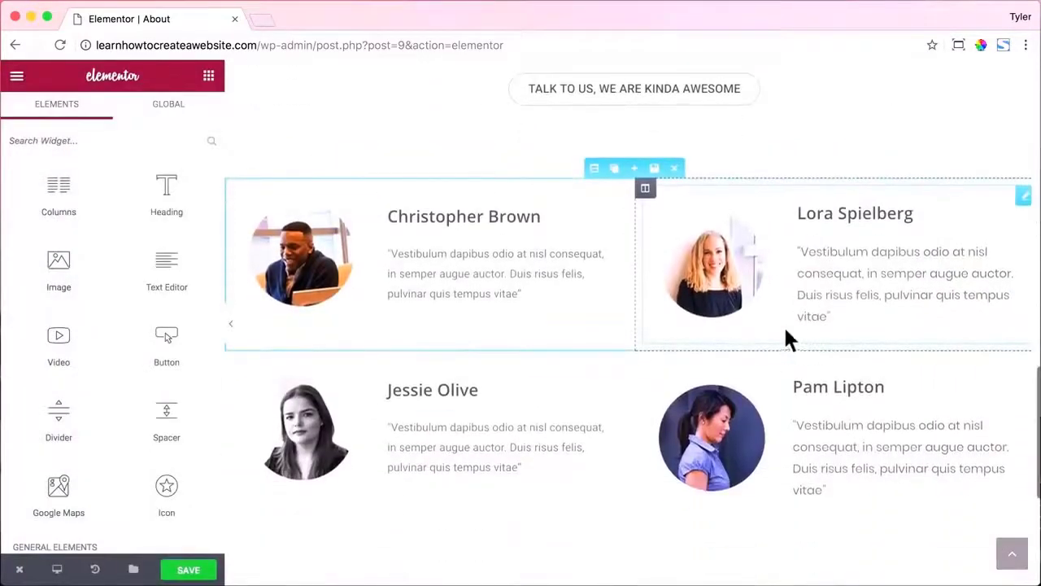
left_click(434, 211)
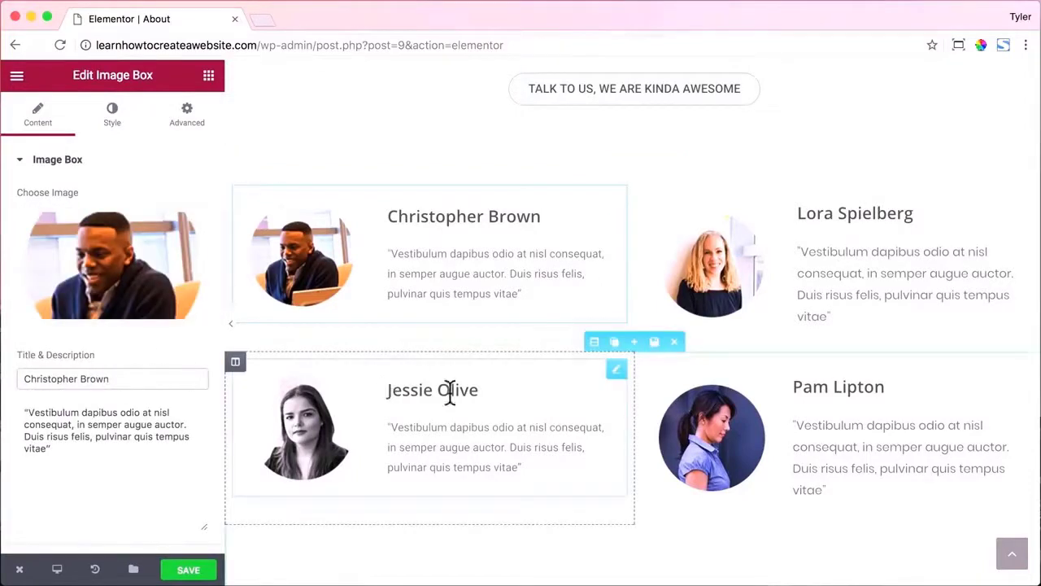
Set the TALK TO US, WE ARE KINDA AWESOME button's link to /contact.
scroll(496, 366, "up", 3)
left_click(598, 236)
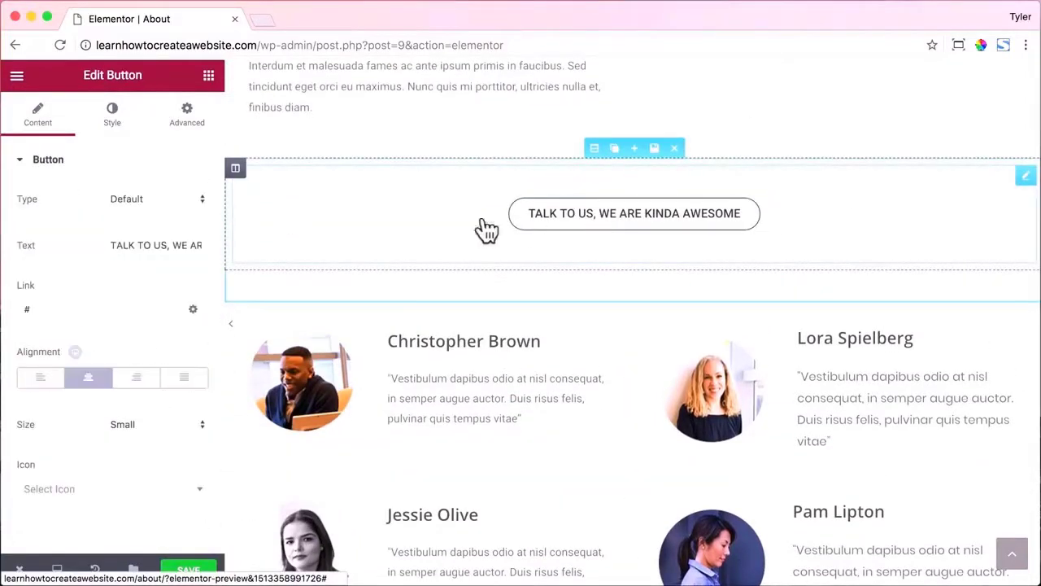
left_click_drag(172, 249, 207, 250)
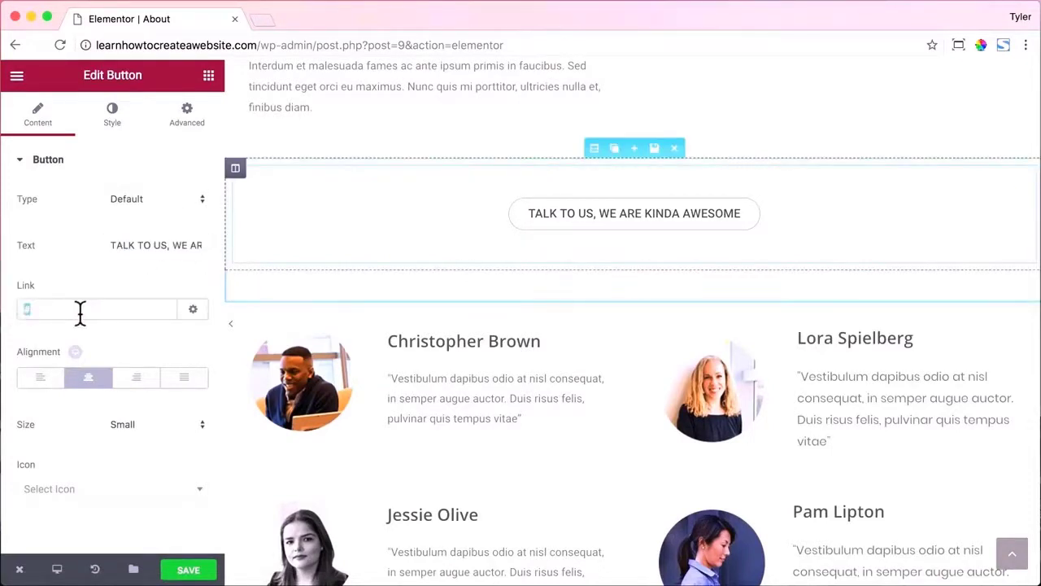
left_click(26, 309)
type("/contact")
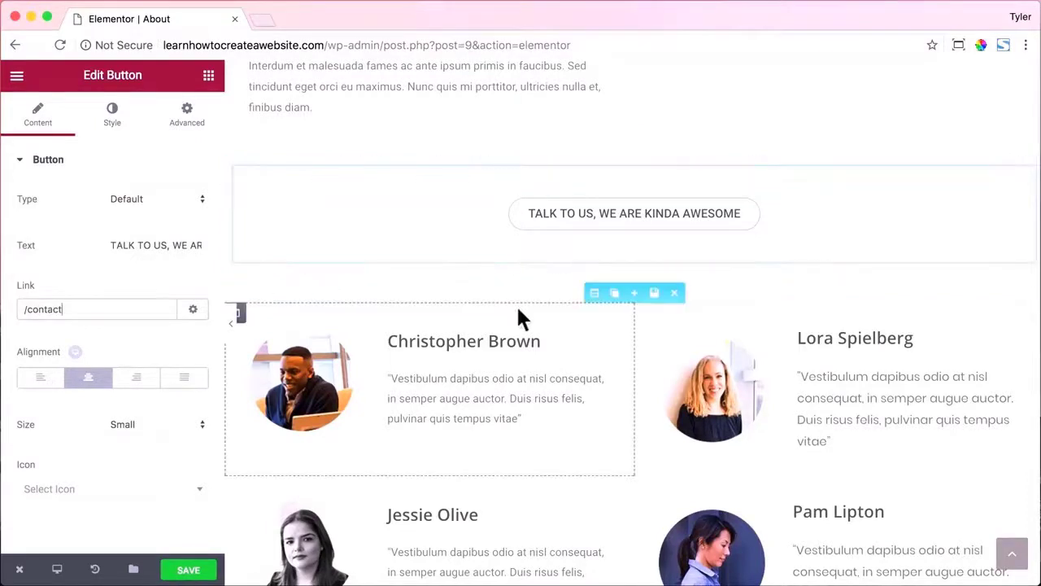
scroll(569, 301, "up", 3)
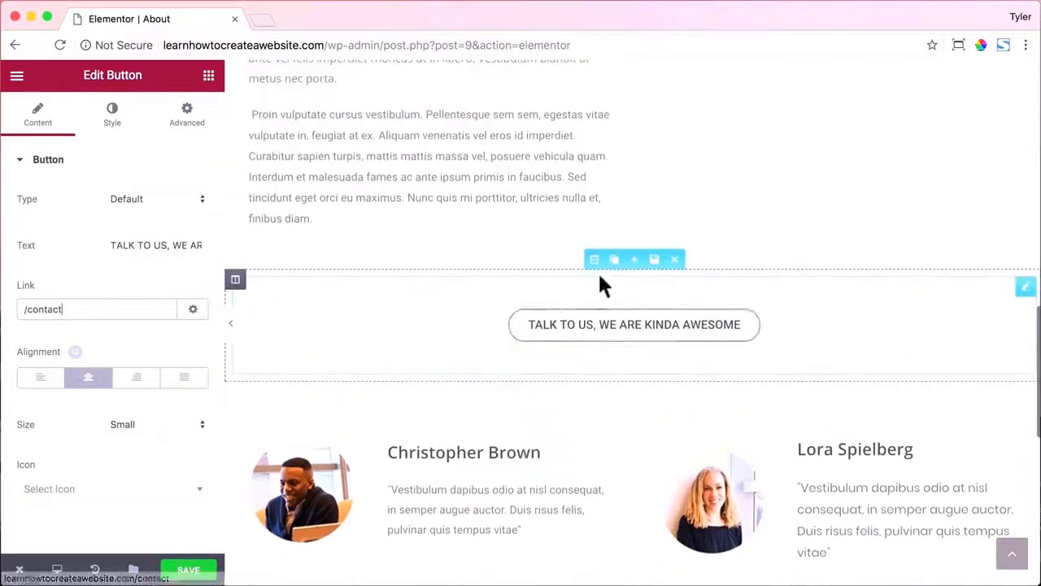
left_click(577, 189)
Open the About Us hero's background options and try the Default attachment.
scroll(575, 190, "up", 5)
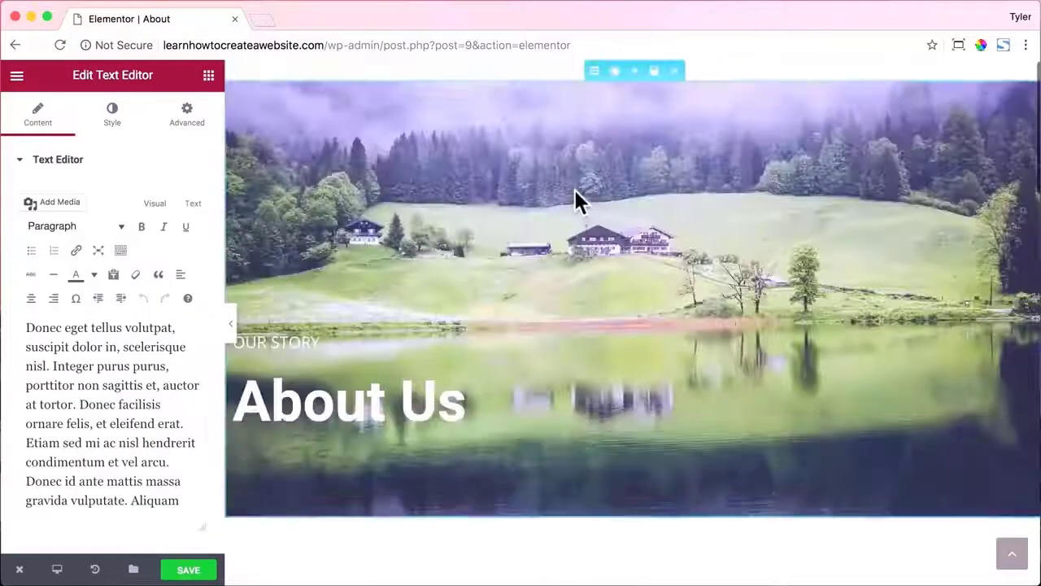
left_click(595, 71)
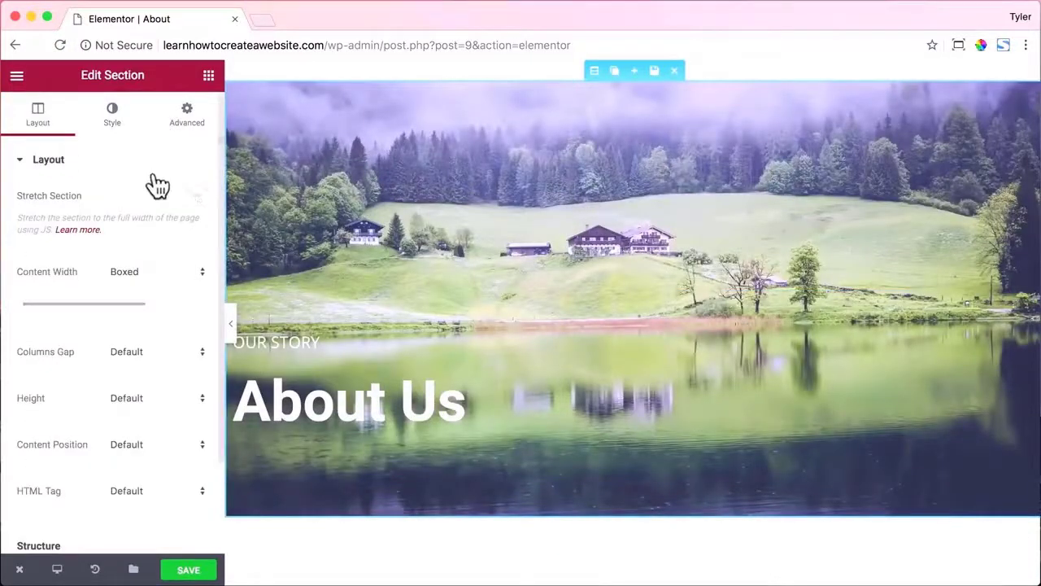
left_click(115, 119)
scroll(150, 249, "down", 3)
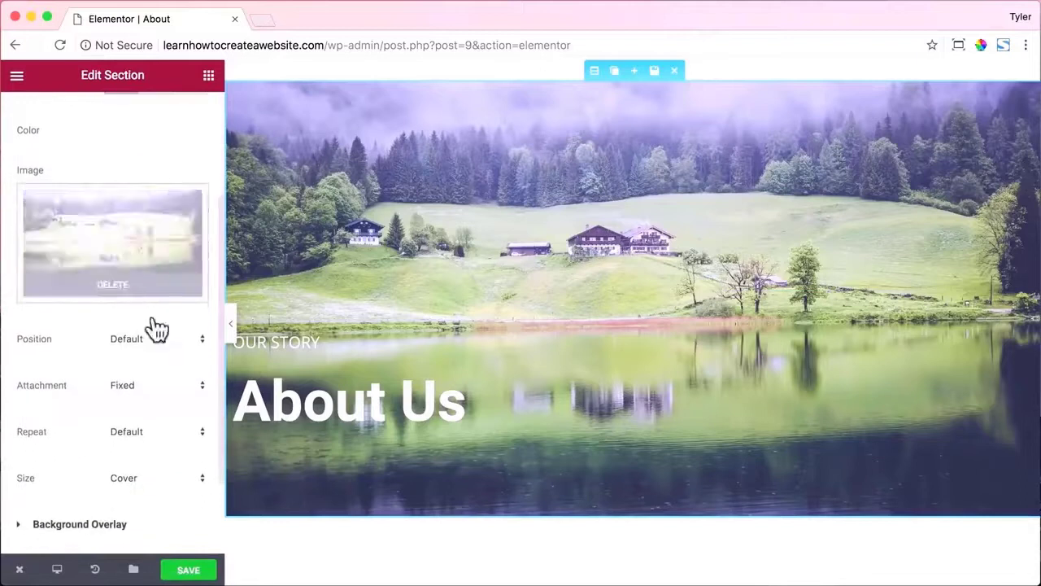
left_click(155, 385)
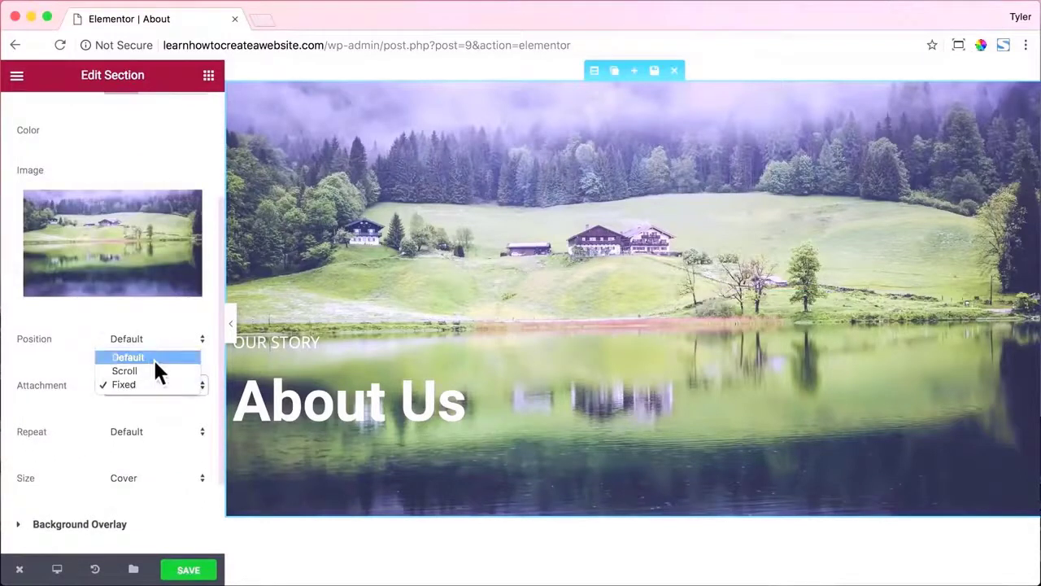
left_click(153, 357)
scroll(515, 262, "up", 1)
scroll(119, 420, "up", 1)
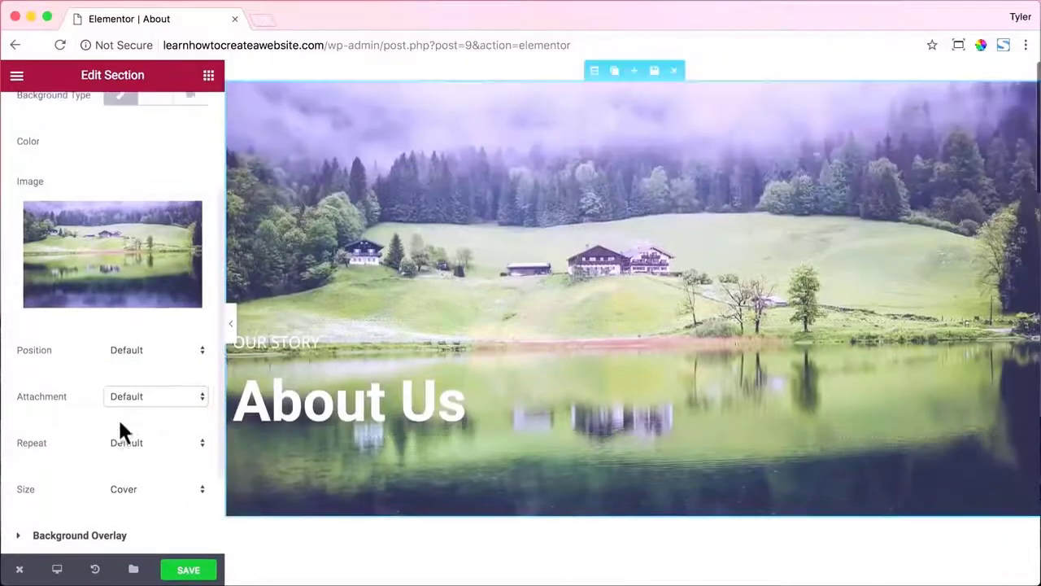
Try the Scroll attachment, then set the hero background attachment back to Fixed.
left_click(170, 353)
left_click(170, 353)
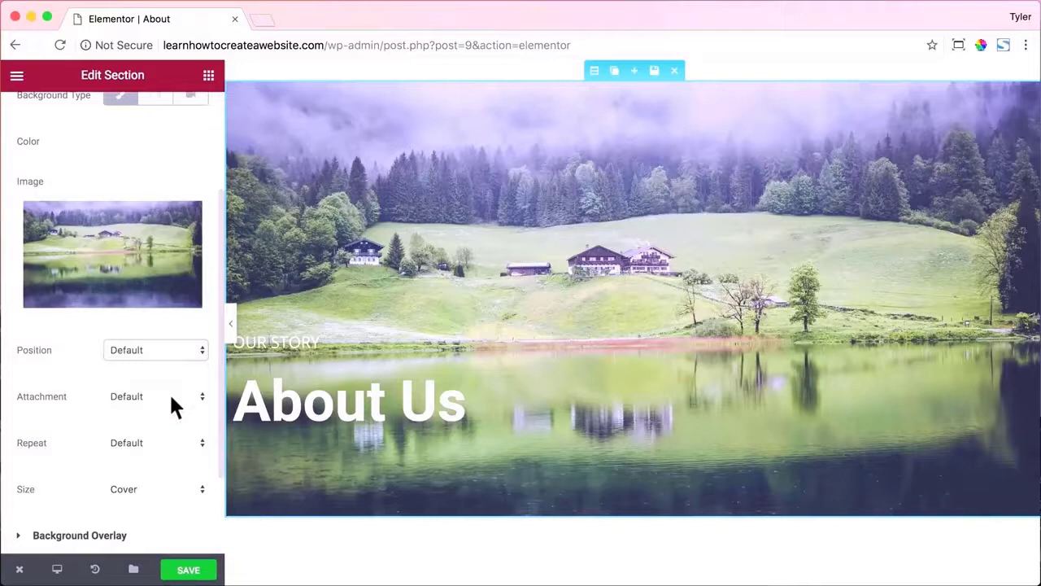
left_click(169, 393)
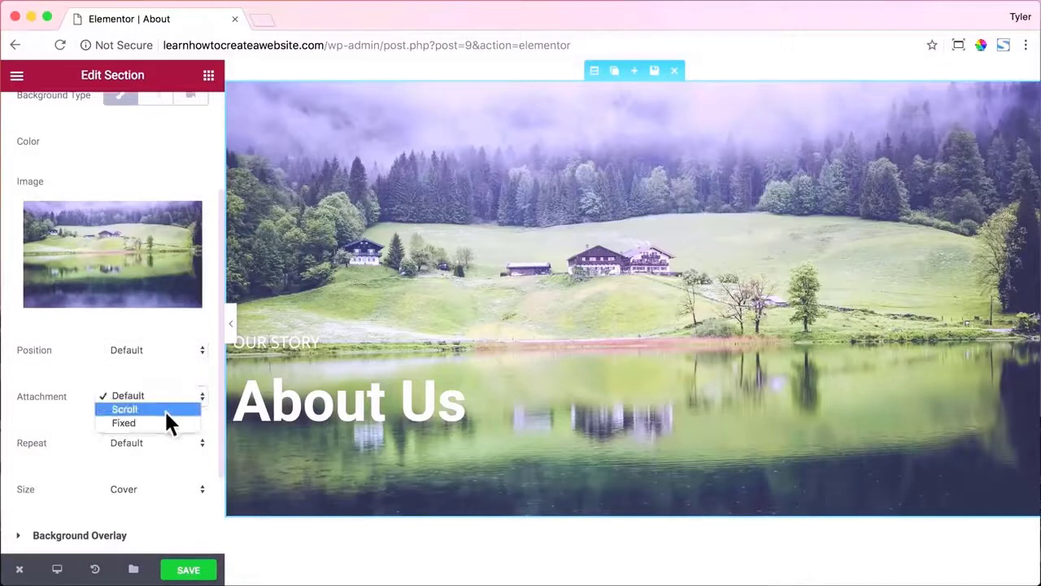
left_click(163, 408)
scroll(551, 278, "down", 5)
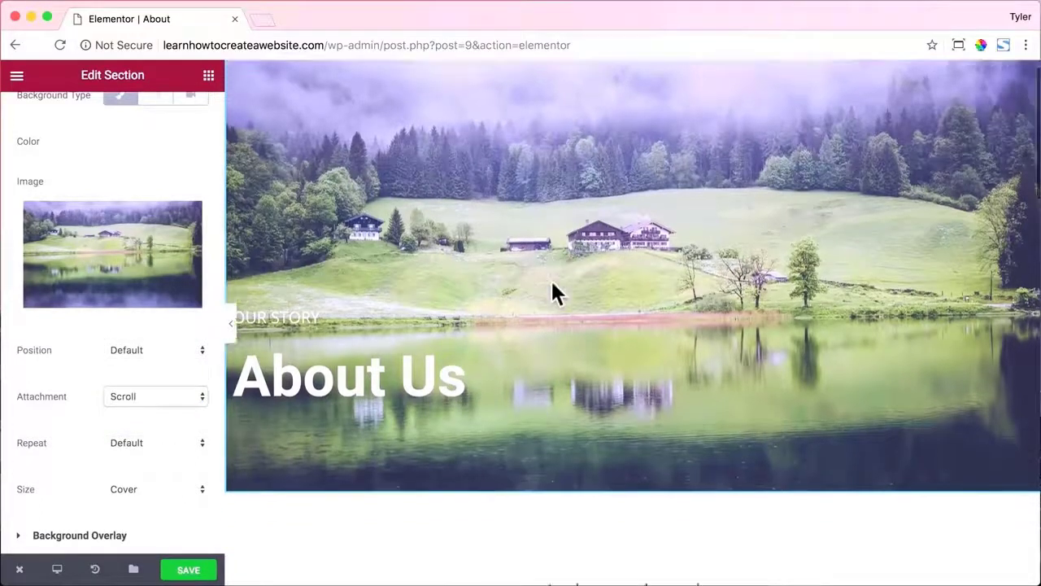
scroll(550, 279, "up", 5)
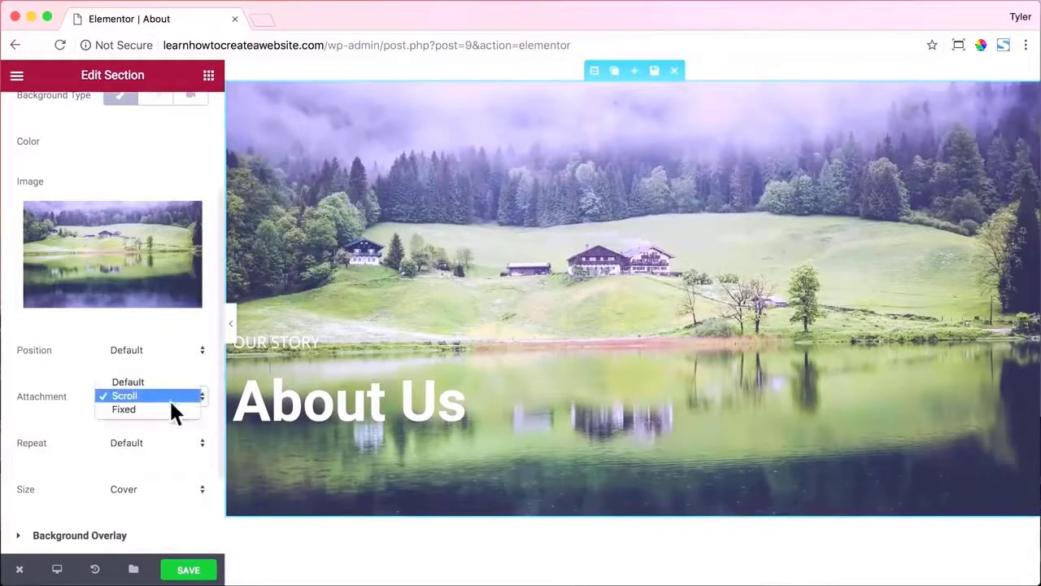
left_click(146, 409)
scroll(497, 276, "down", 10)
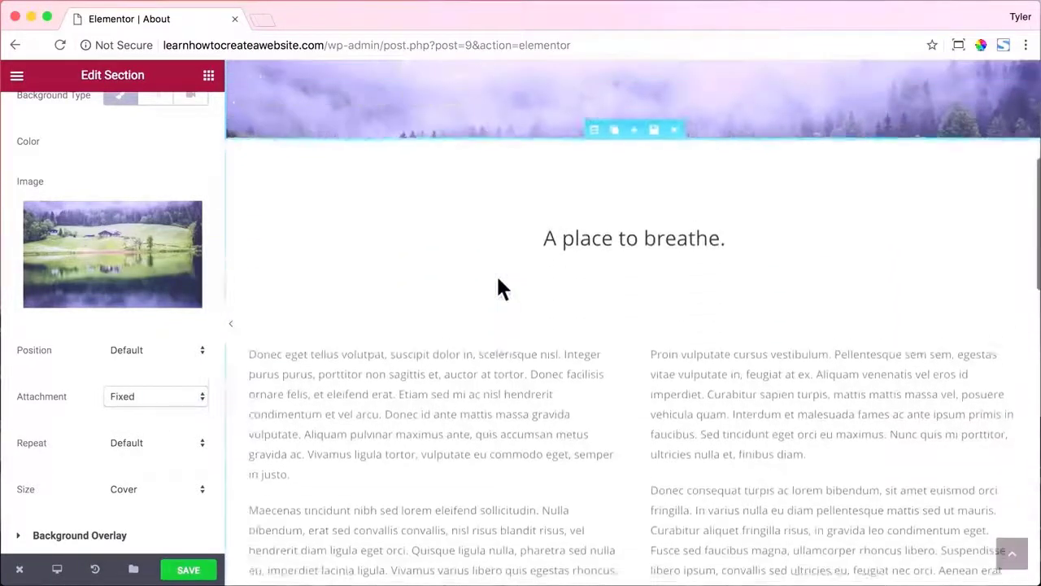
scroll(497, 277, "up", 10)
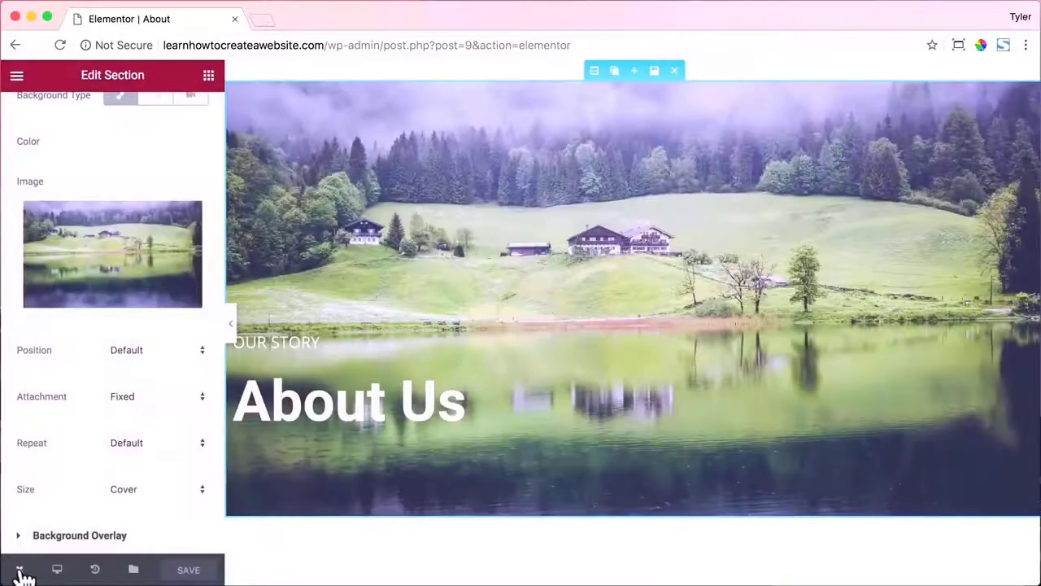
mouse_move(18, 572)
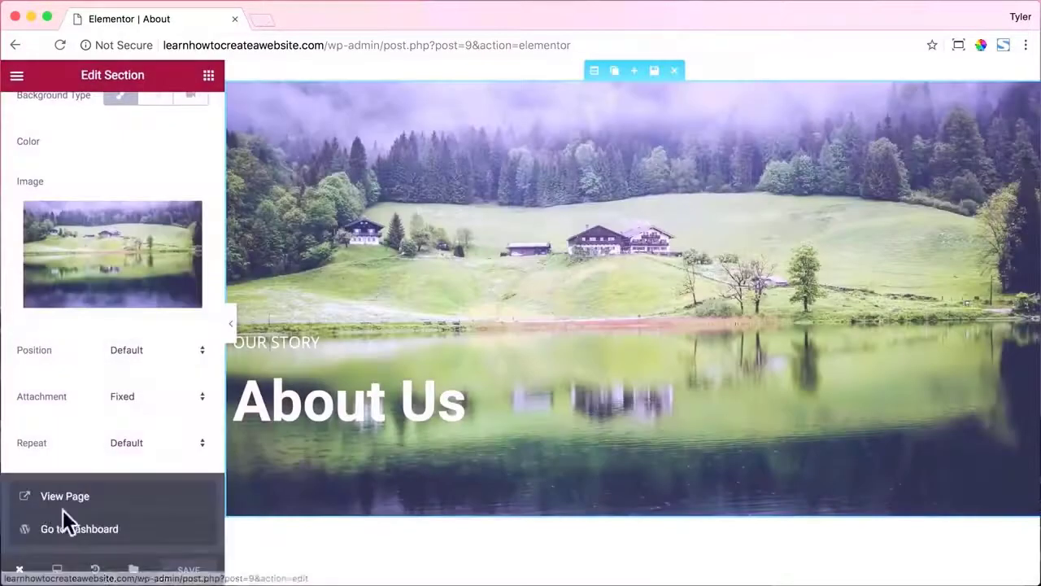
left_click(69, 506)
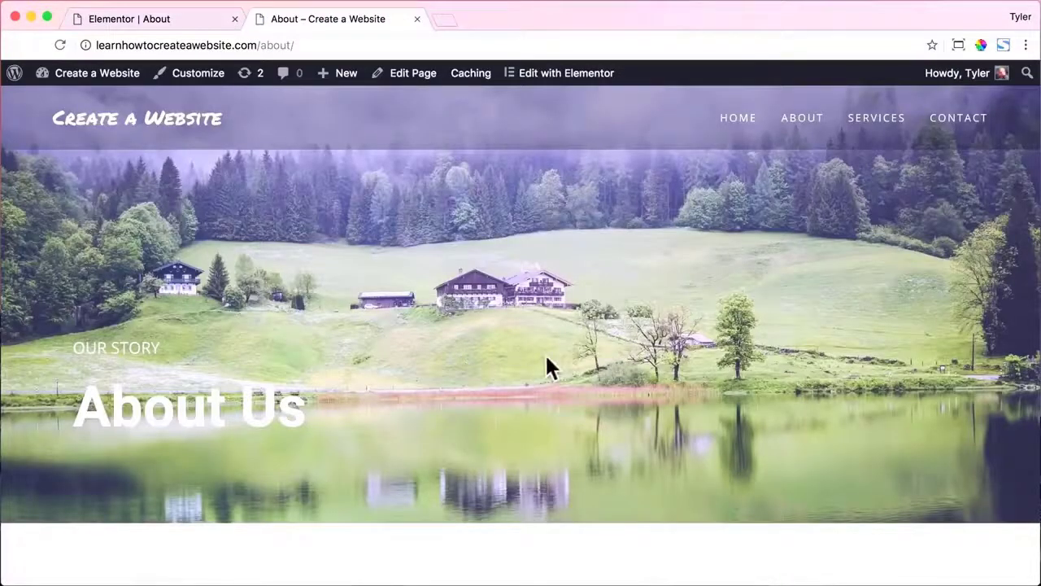
scroll(584, 358, "down", 10)
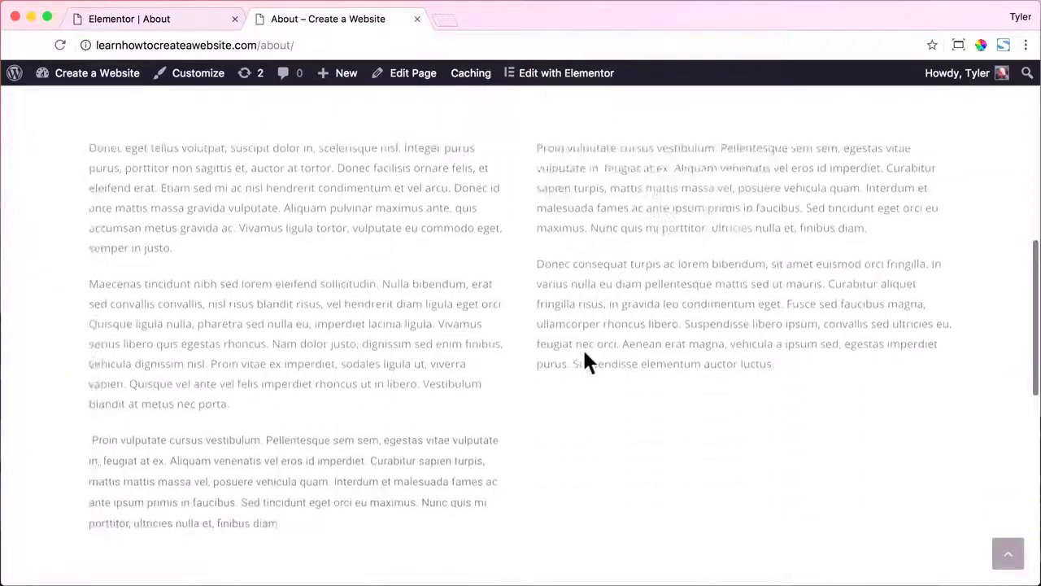
scroll(585, 360, "down", 8)
scroll(585, 361, "up", 3)
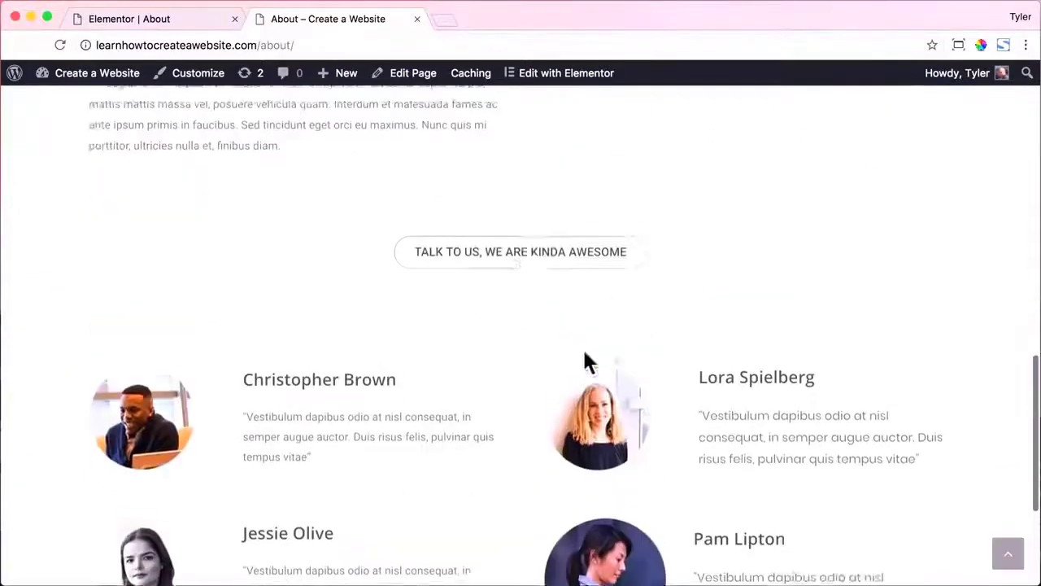
scroll(587, 362, "up", 1)
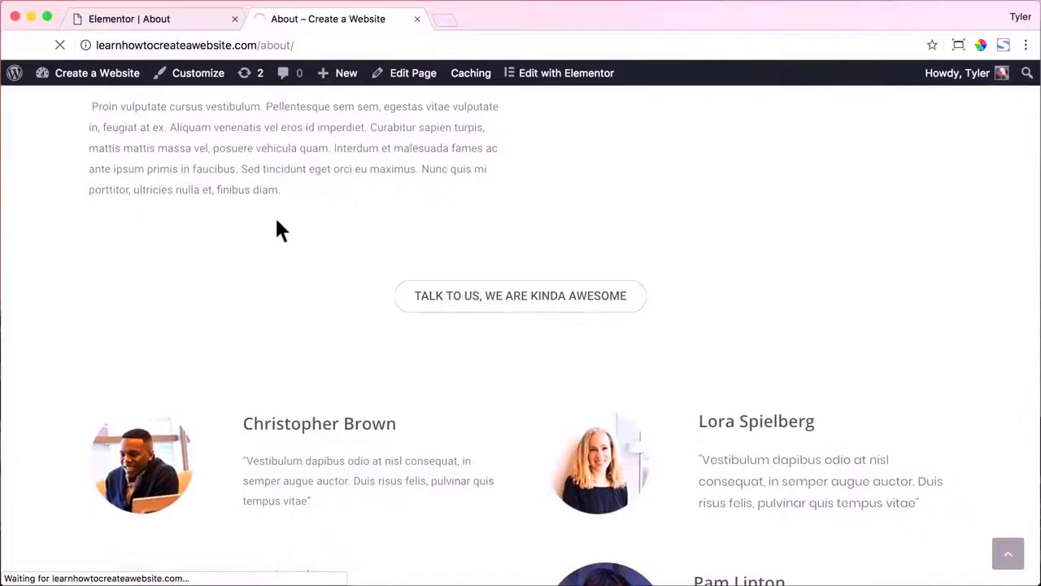
left_click(15, 46)
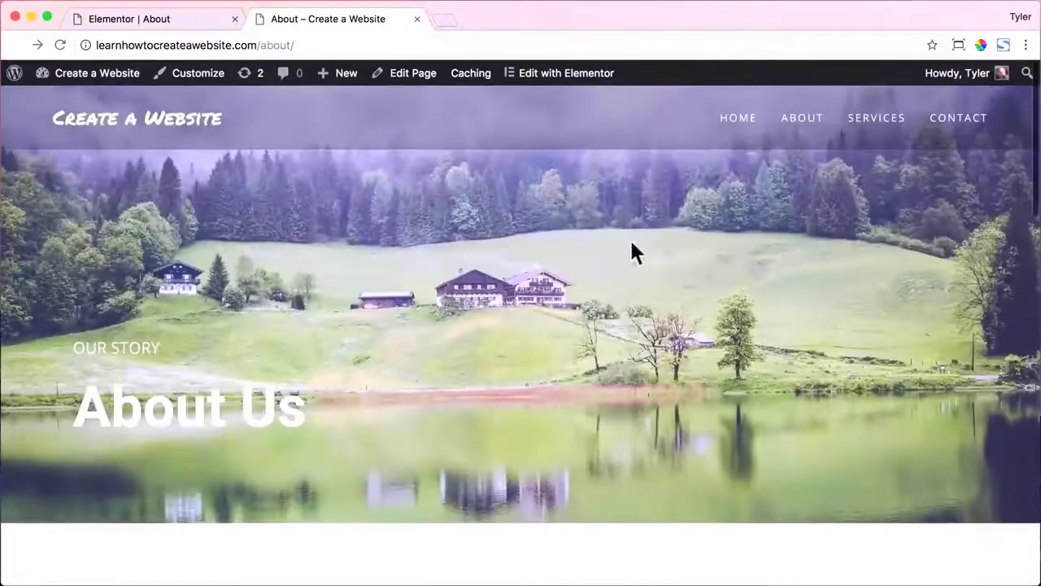
left_click_drag(1040, 252, 136, 257)
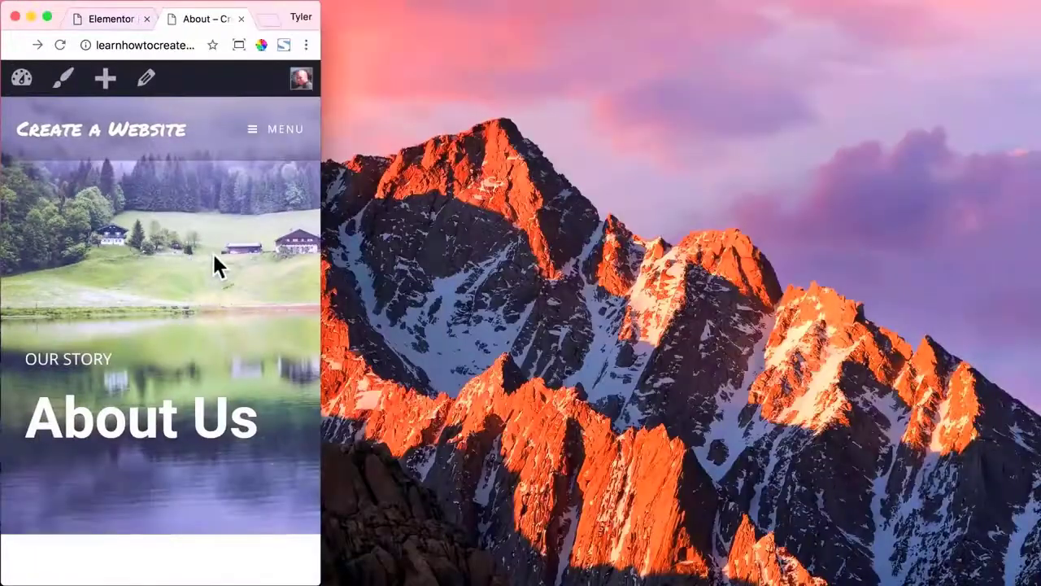
scroll(214, 255, "down", 10)
scroll(214, 254, "down", 10)
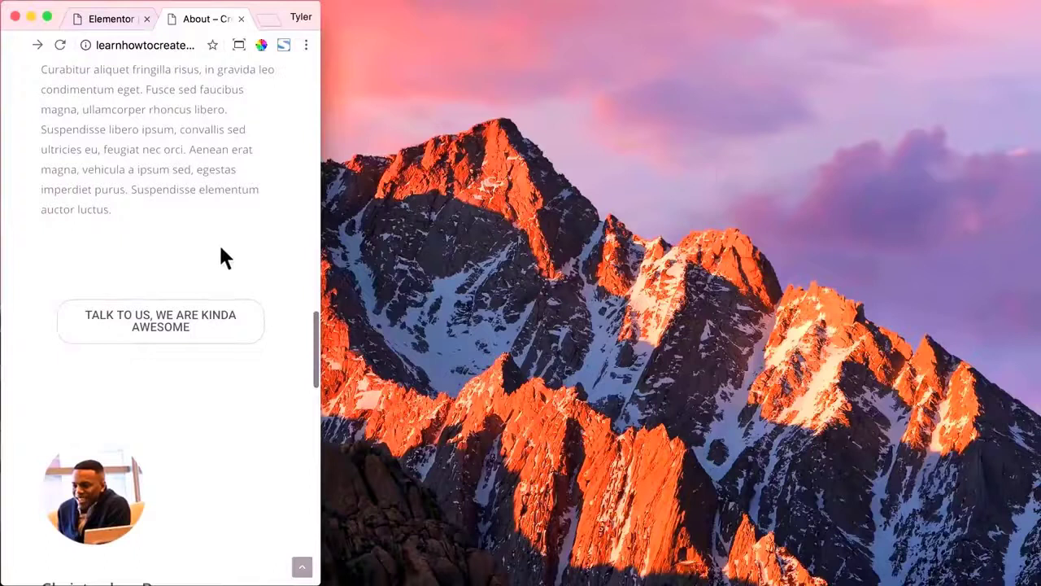
scroll(221, 252, "down", 10)
scroll(223, 251, "down", 10)
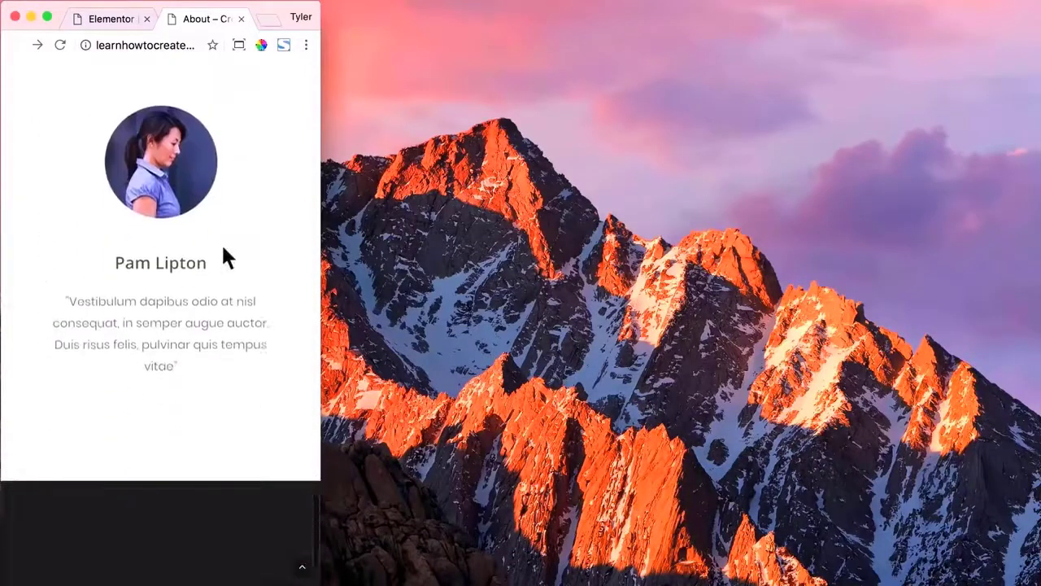
scroll(224, 253, "up", 15)
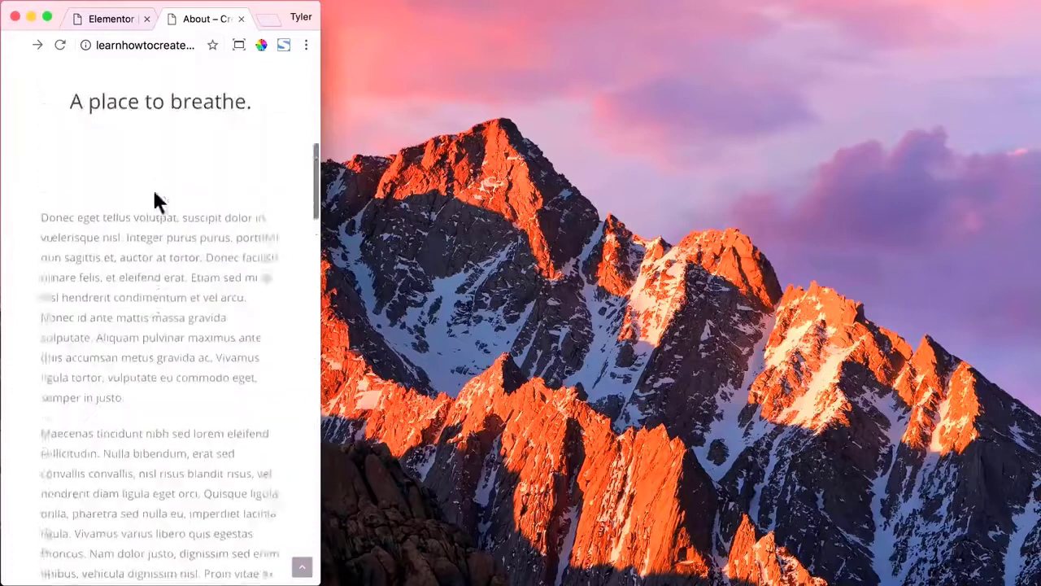
scroll(157, 201, "up", 5)
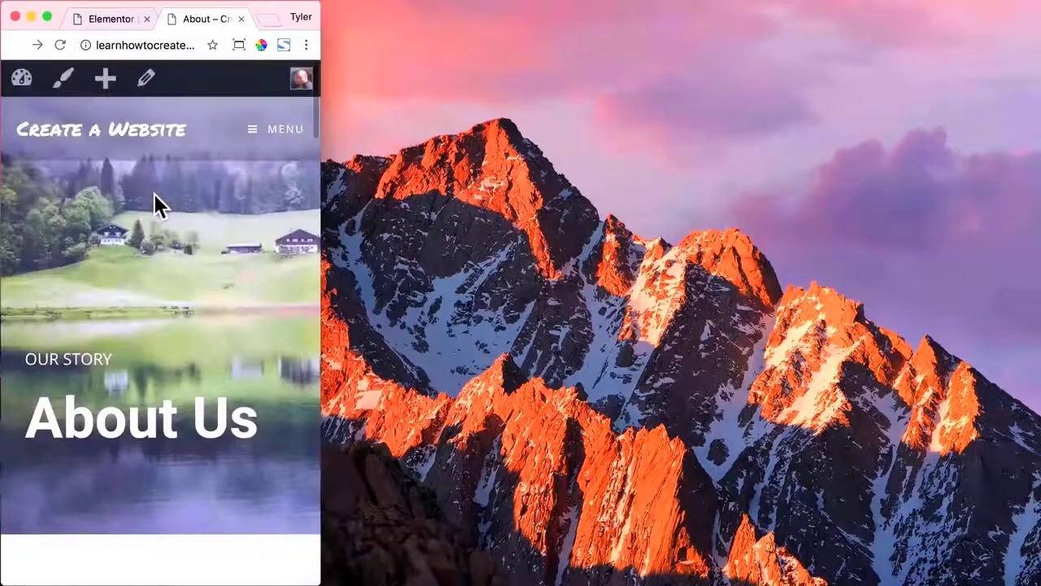
left_click(239, 45)
left_click(150, 142)
left_click(412, 139)
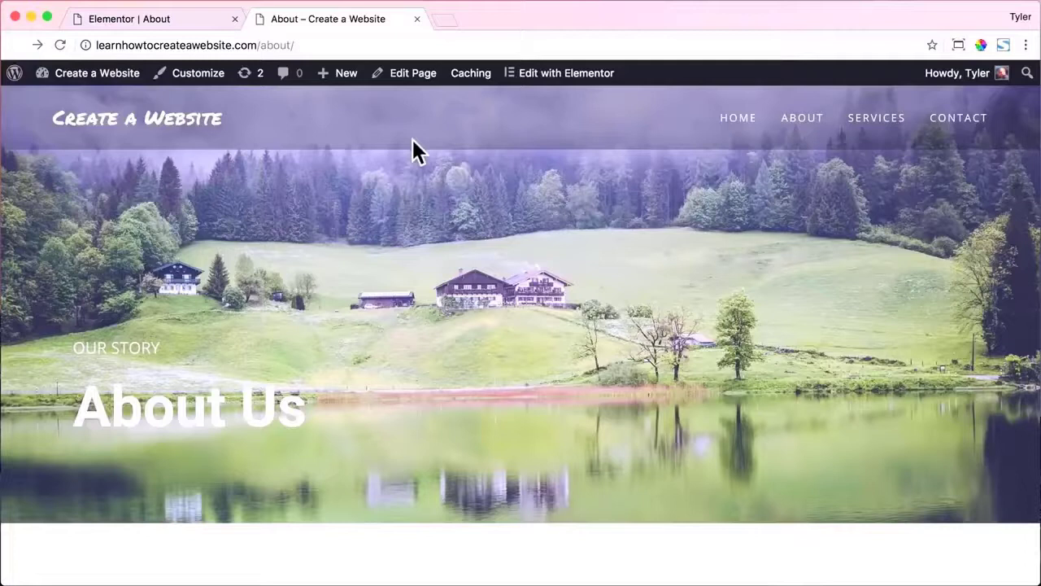
left_click(180, 21)
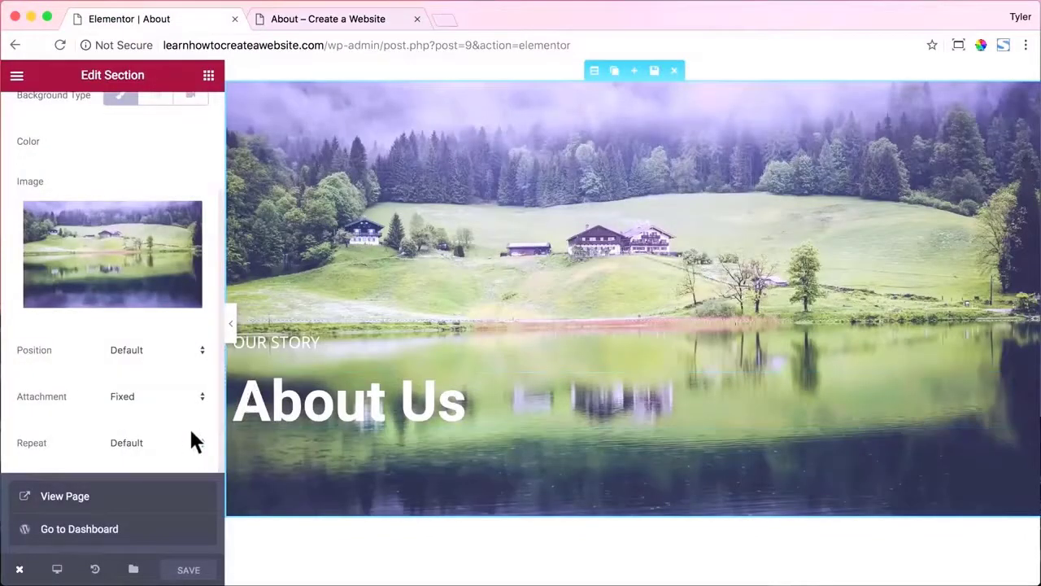
In mobile preview, increase the TALK TO US button's typography line height to 23.
left_click(58, 571)
left_click(77, 529)
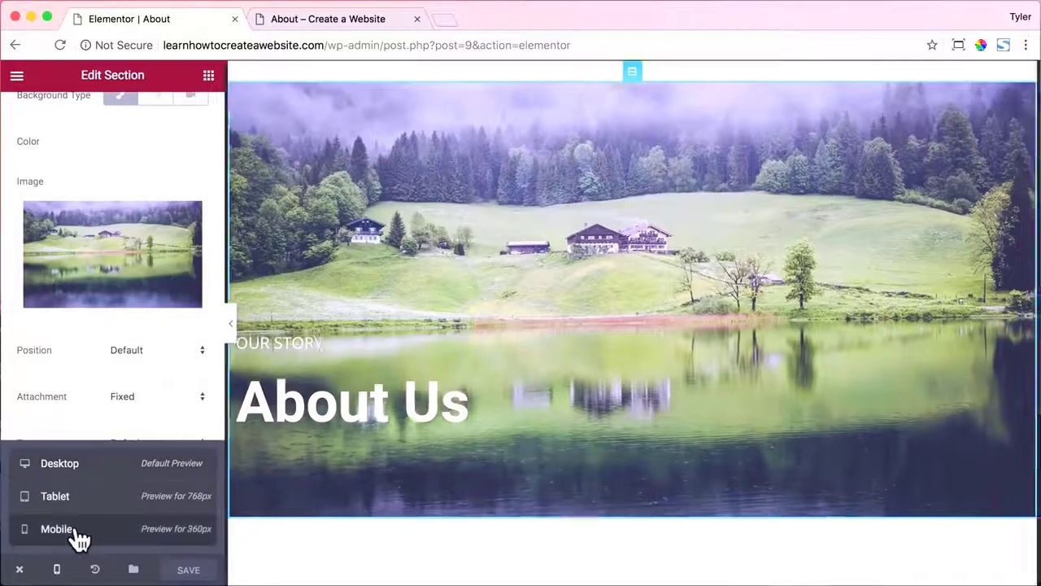
scroll(646, 397, "down", 10)
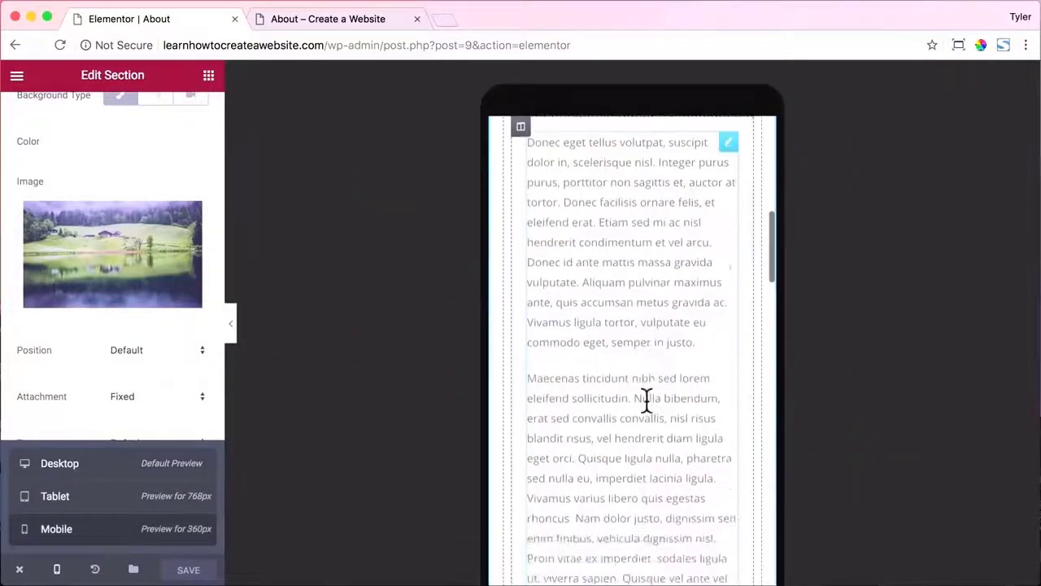
scroll(646, 398, "down", 5)
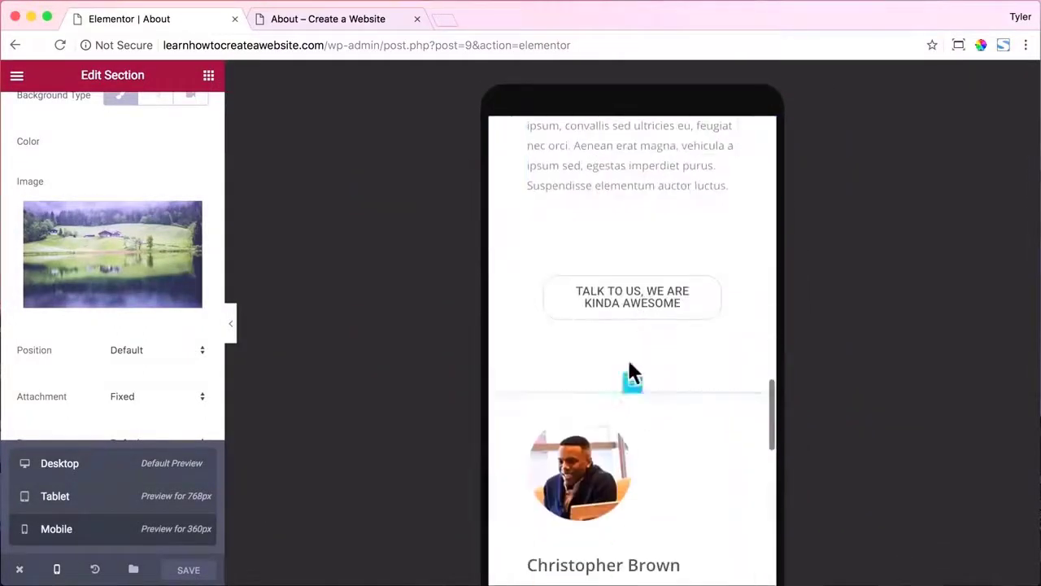
left_click(642, 303)
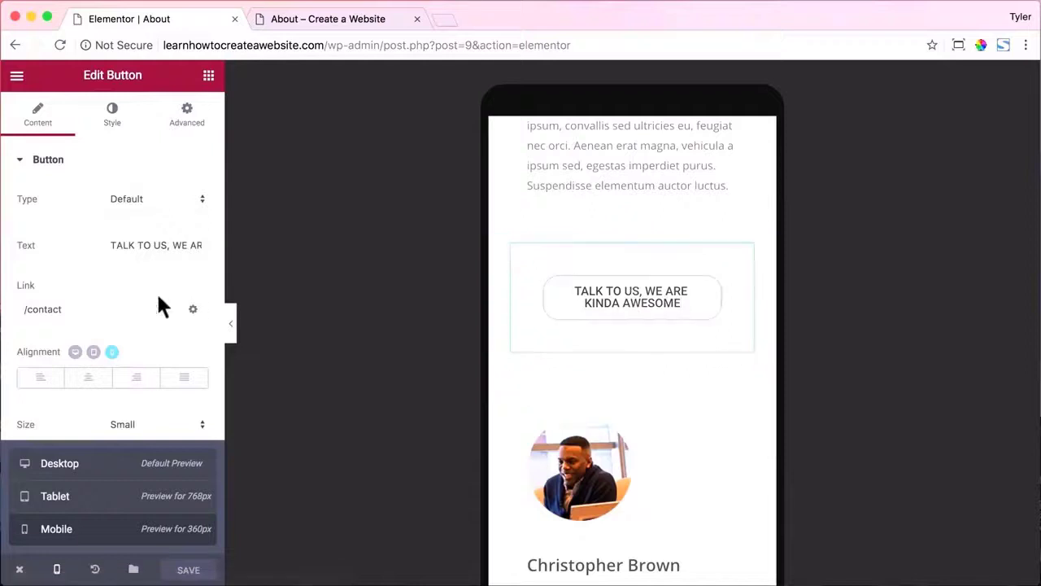
left_click(118, 140)
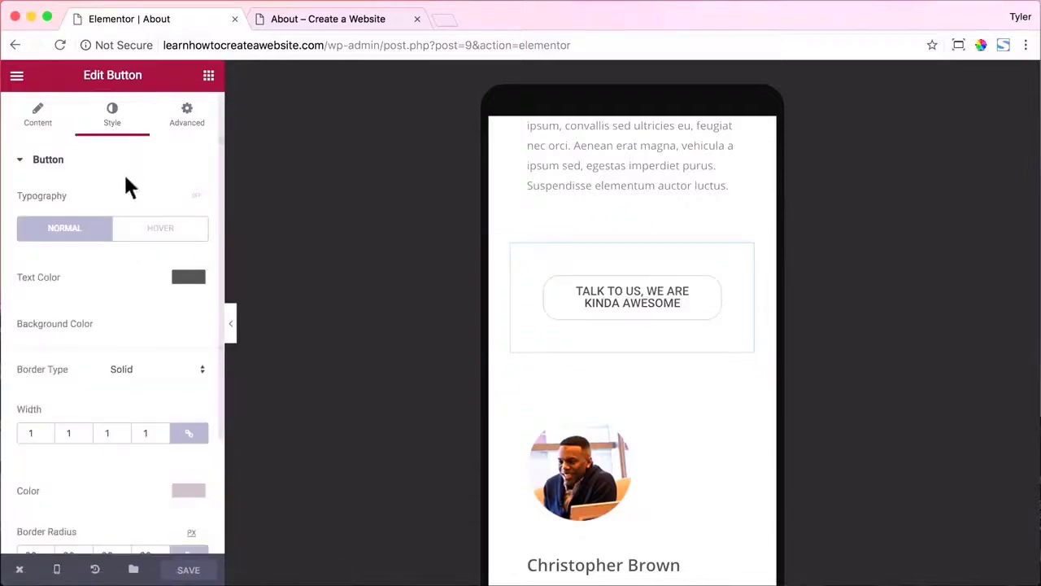
left_click(188, 202)
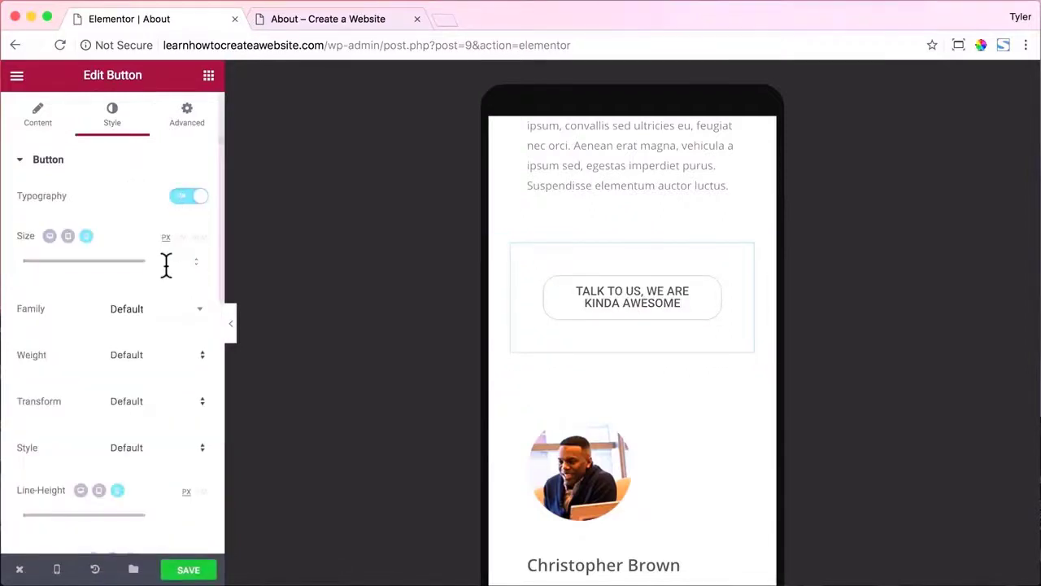
scroll(165, 293, "down", 3)
left_click_drag(19, 415, 47, 417)
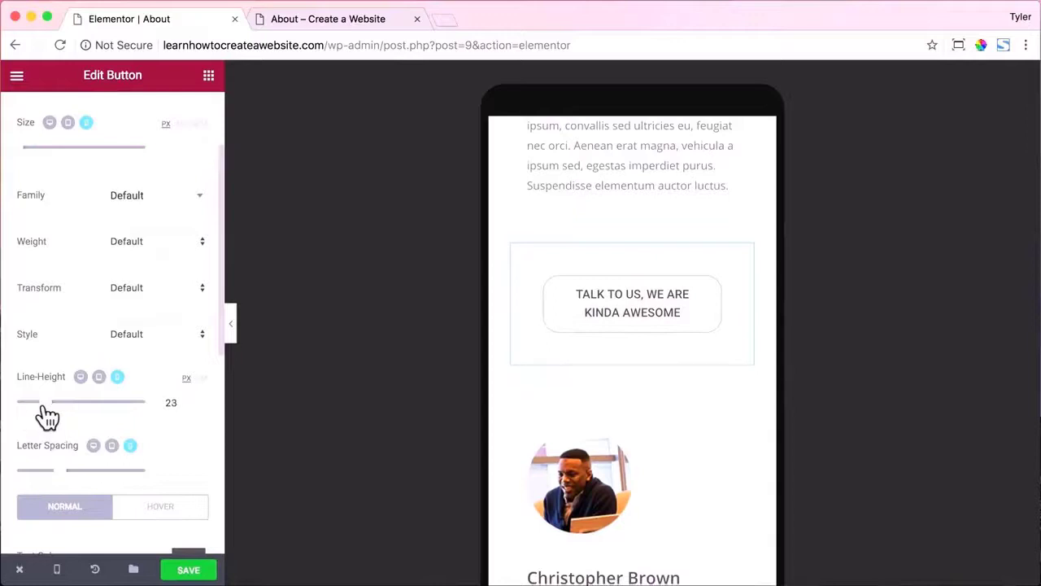
Center the team image box content on mobile and save the About page.
scroll(708, 366, "down", 3)
left_click(603, 323)
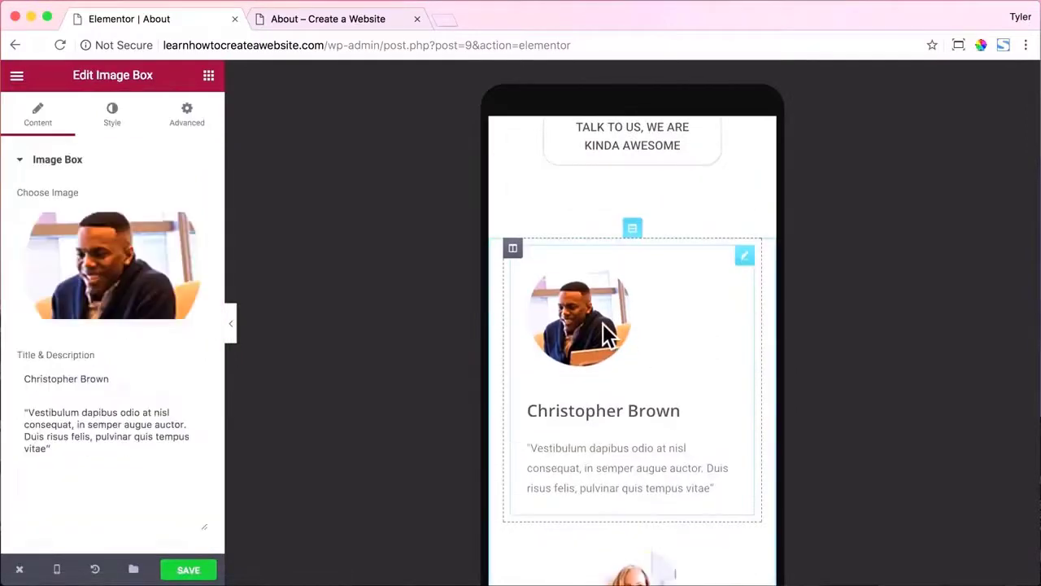
left_click(112, 114)
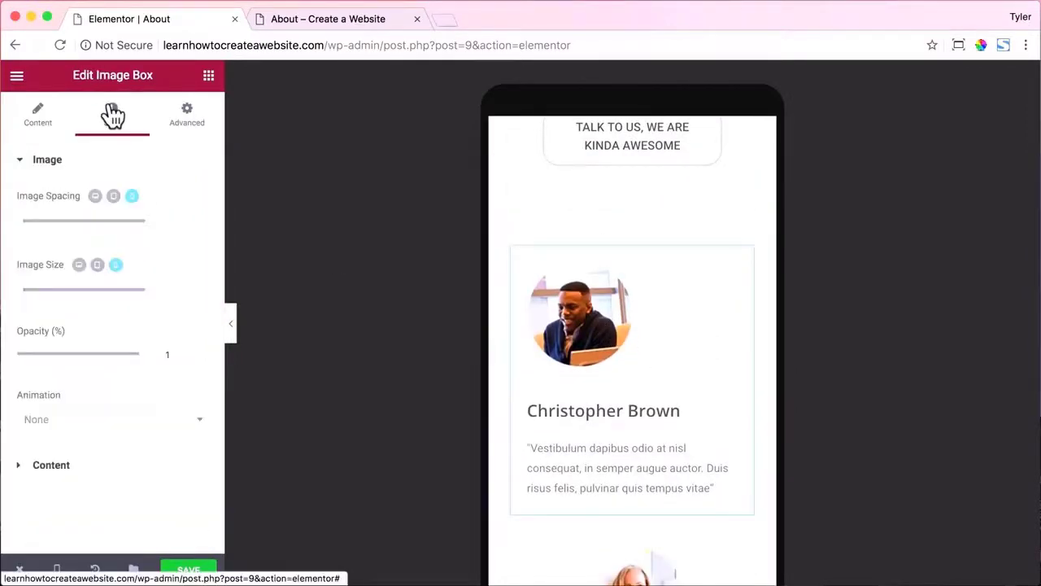
left_click(126, 466)
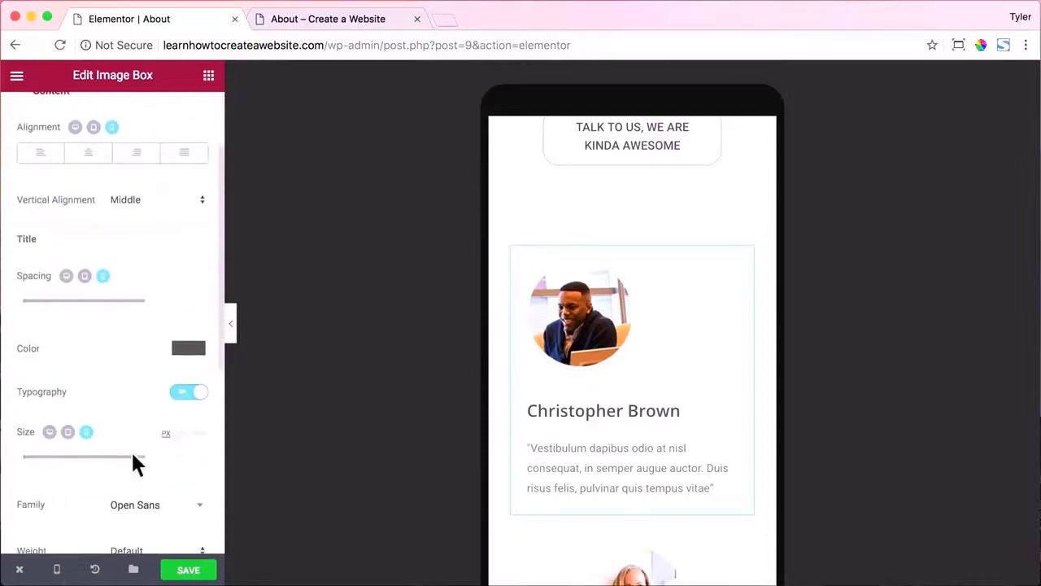
scroll(130, 449, "up", 2)
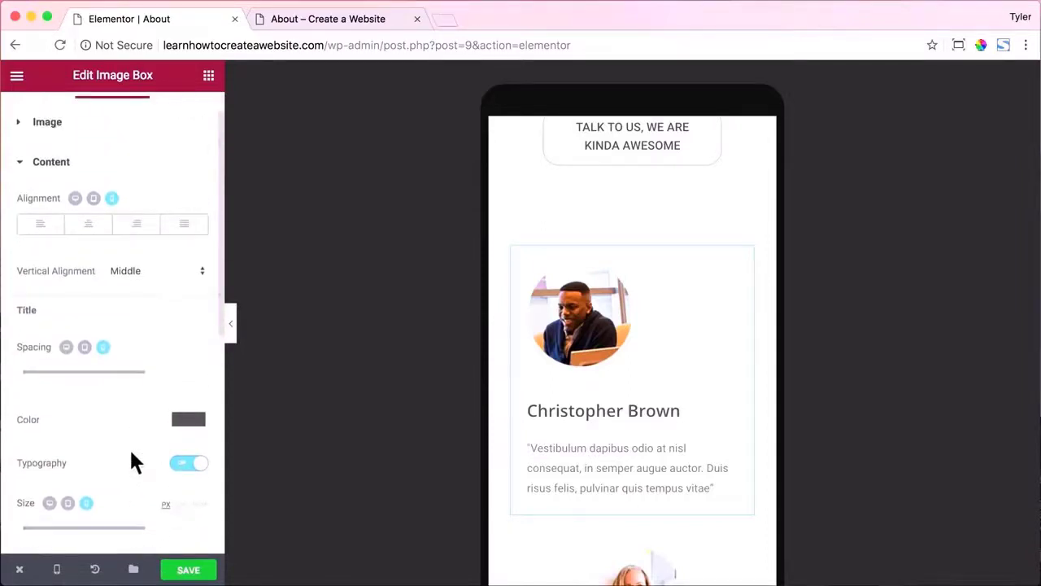
left_click(89, 231)
scroll(696, 347, "up", 10)
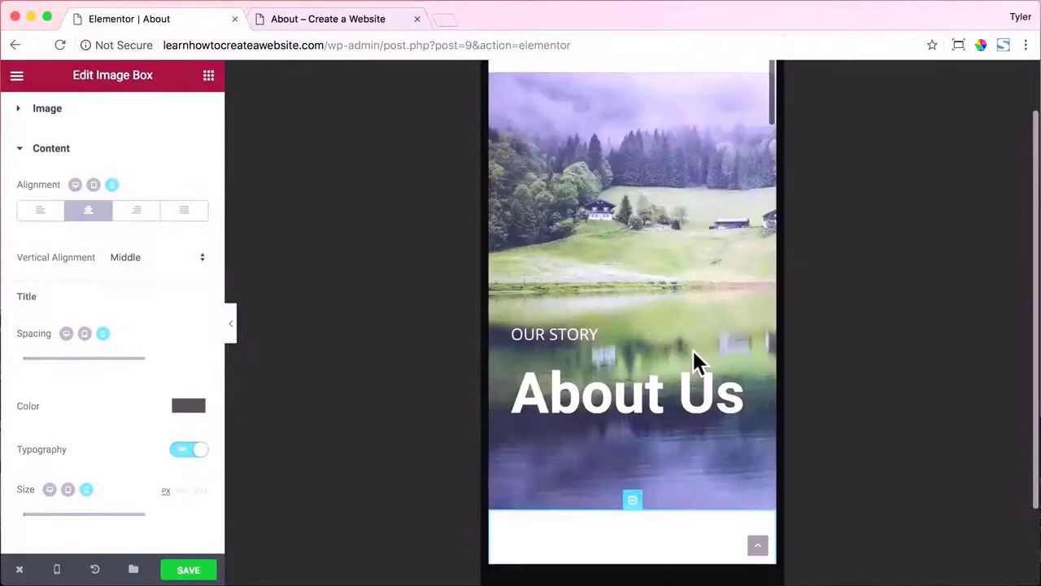
left_click(185, 569)
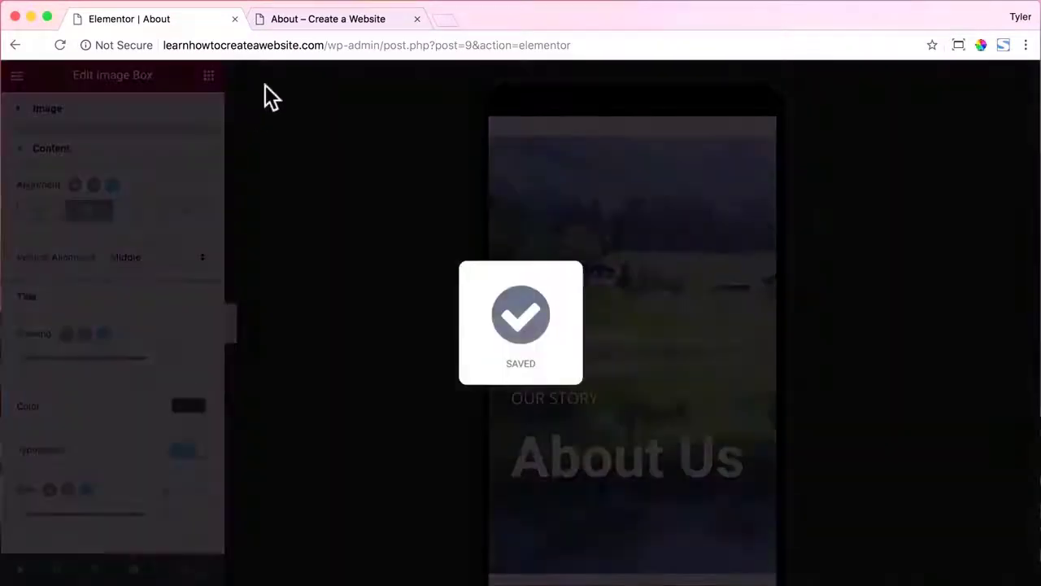
Review the live About page with the browser window narrowed.
left_click(244, 23)
scroll(657, 250, "down", 15)
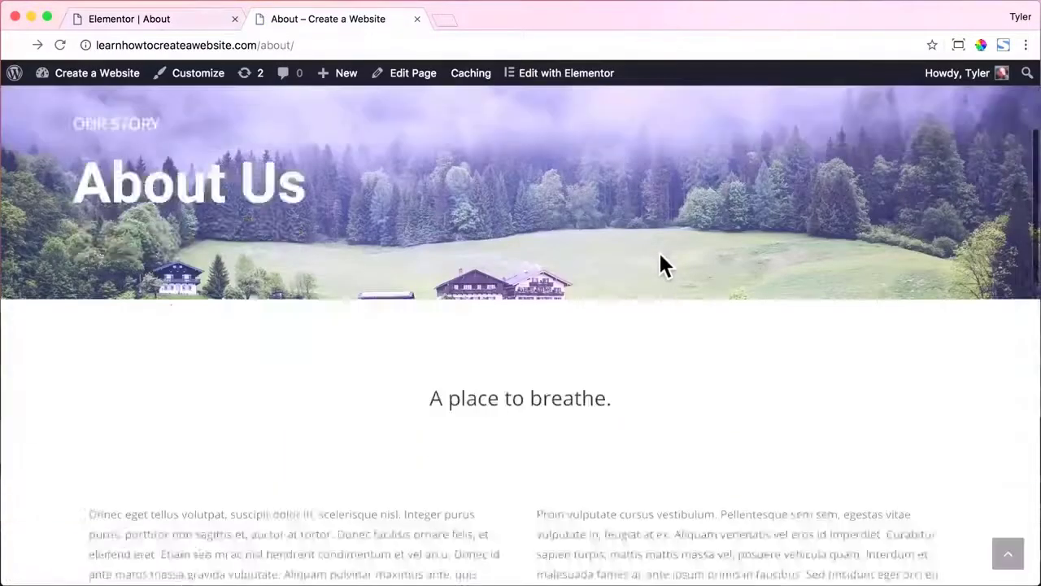
scroll(659, 265, "down", 5)
scroll(661, 266, "up", 20)
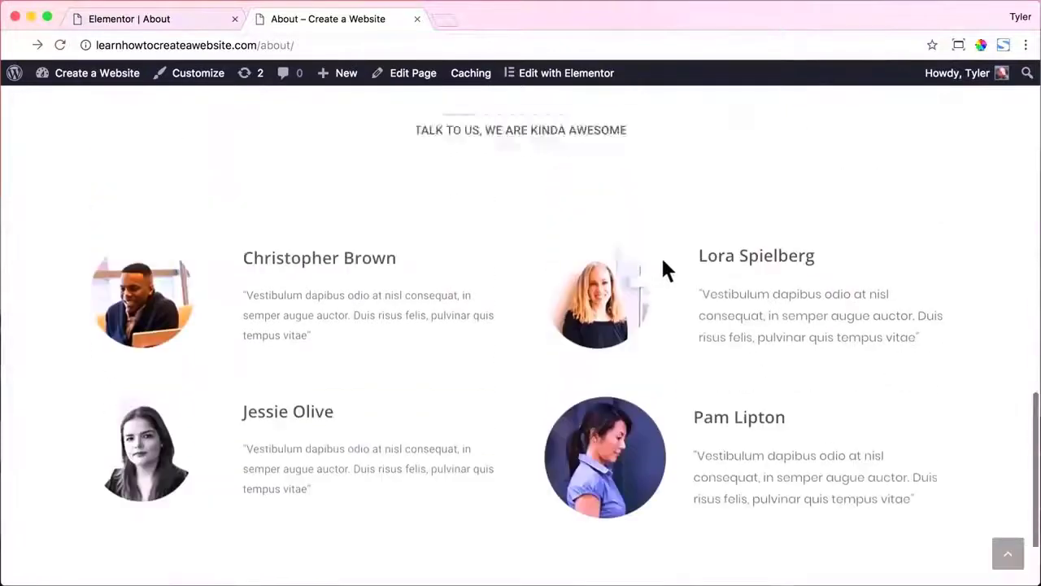
left_click_drag(1035, 259, 321, 259)
scroll(190, 284, "down", 15)
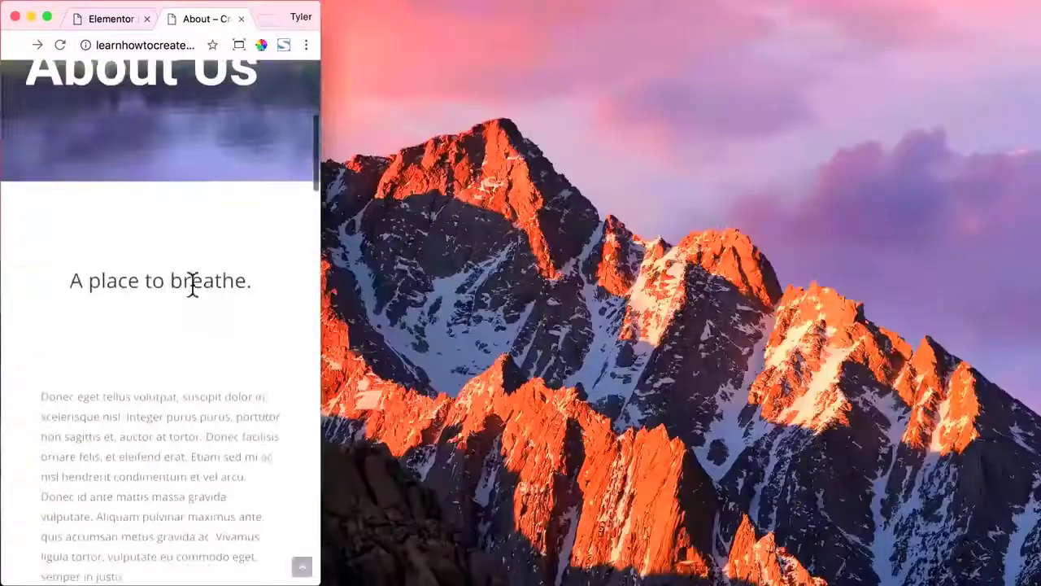
scroll(191, 284, "down", 10)
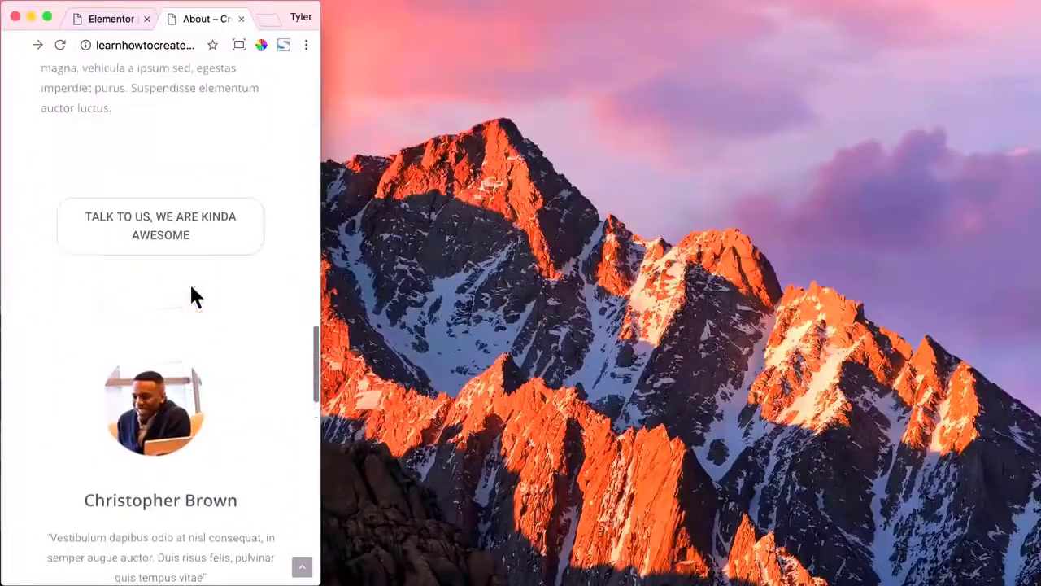
scroll(207, 300, "down", 20)
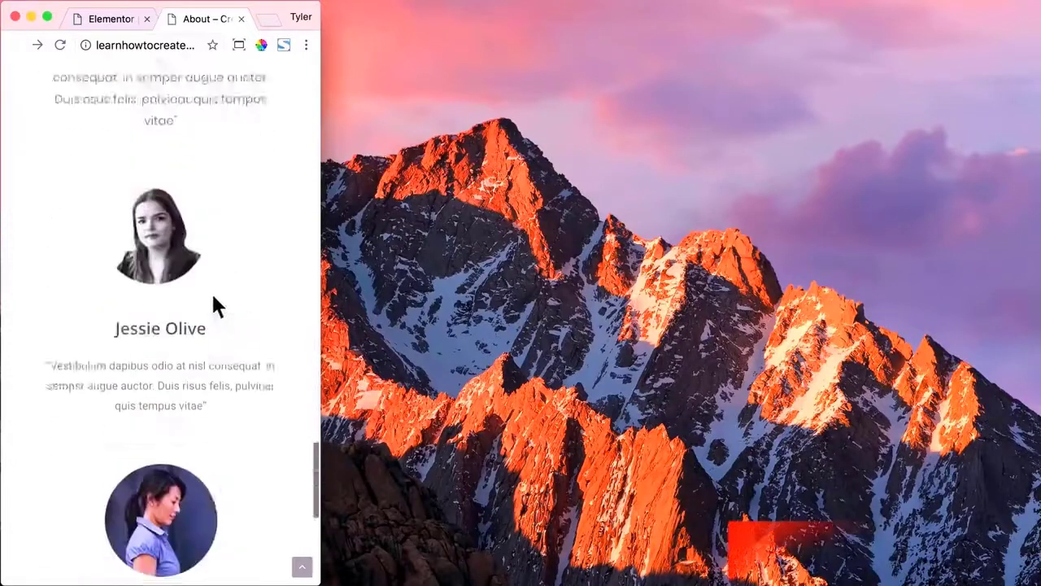
Restore the window to 1200×675, close the live About tab, and exit the page builder.
left_click(239, 45)
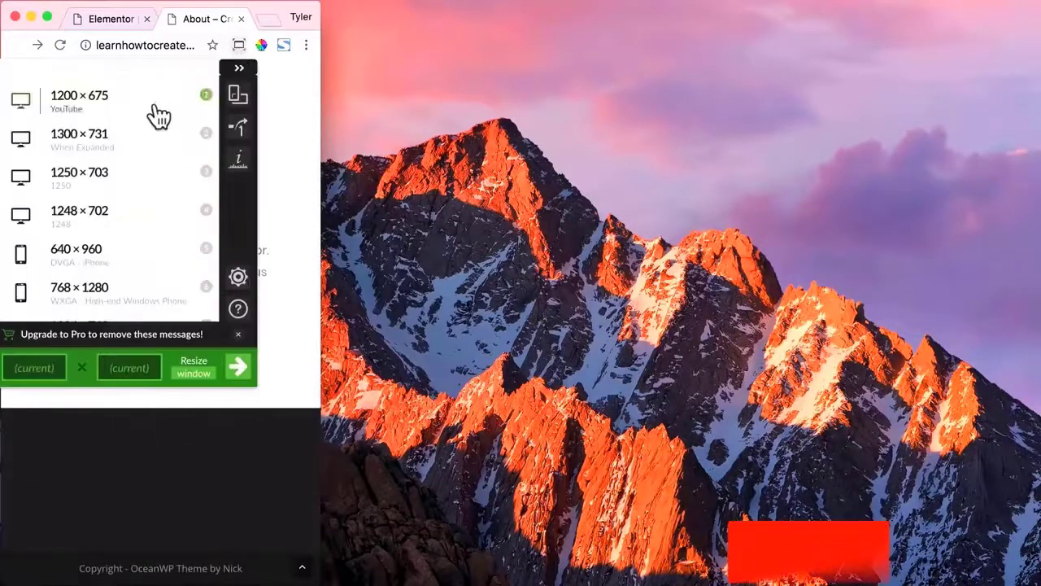
left_click(155, 104)
left_click(458, 201)
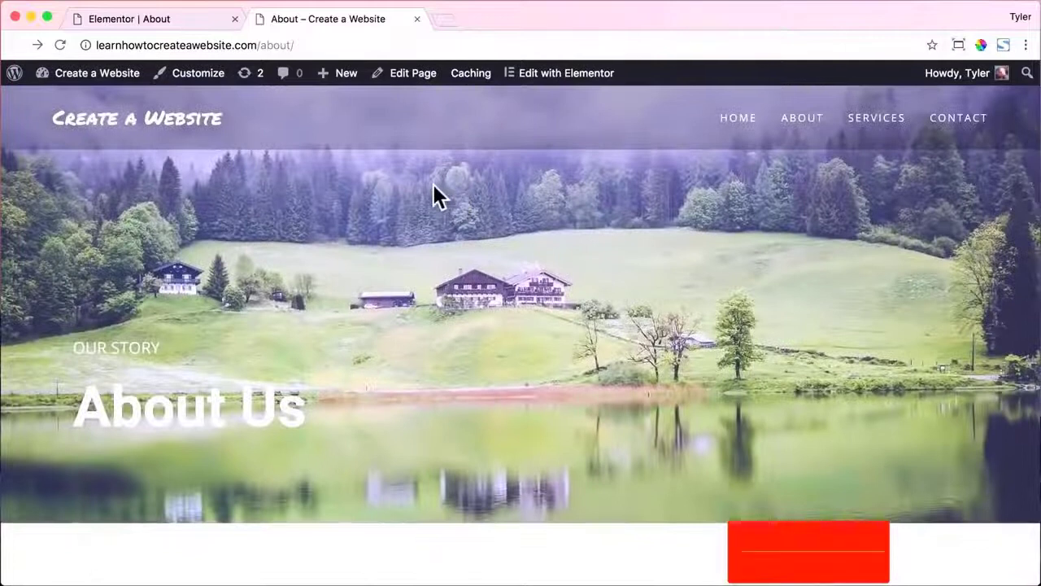
left_click(416, 18)
mouse_move(23, 572)
left_click(33, 530)
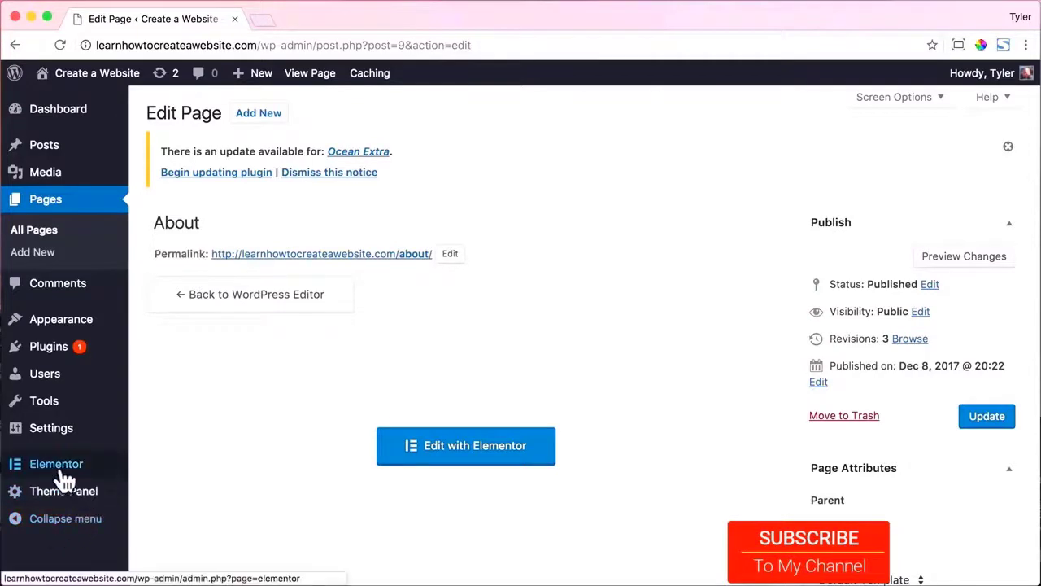
Import the v5.json template into the Elementor saved templates library.
mouse_move(72, 474)
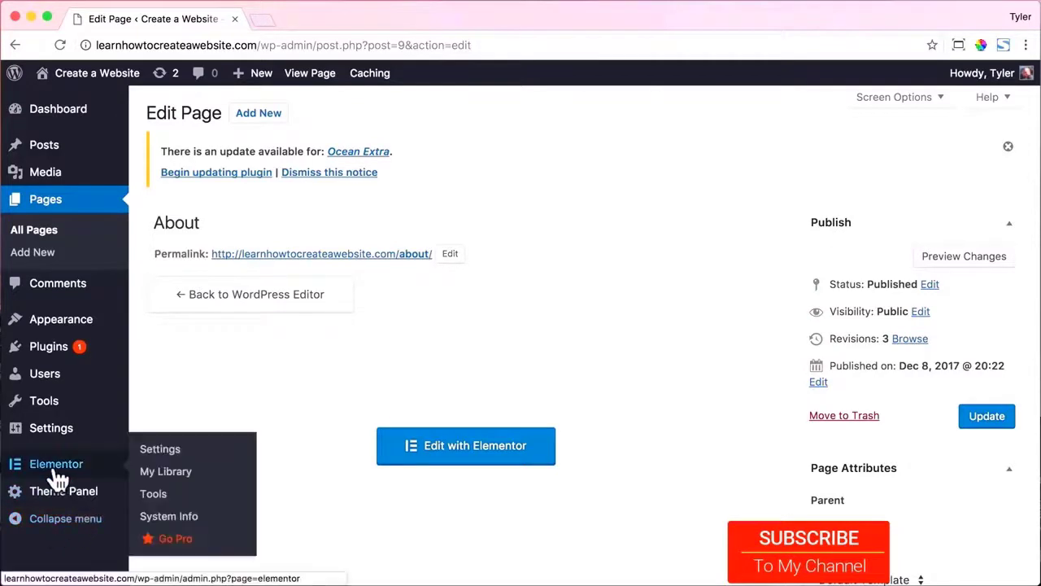
left_click(162, 480)
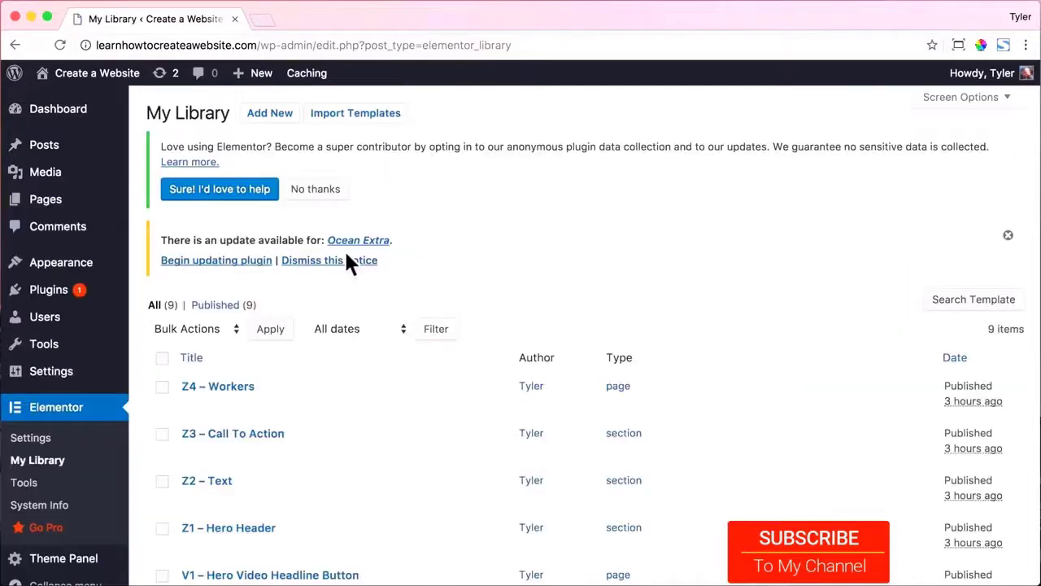
left_click(349, 113)
left_click(474, 260)
double_click(218, 148)
left_click(724, 261)
Import the c4.json and p2.json templates as well.
left_click(355, 112)
left_click(457, 256)
double_click(218, 128)
left_click(706, 257)
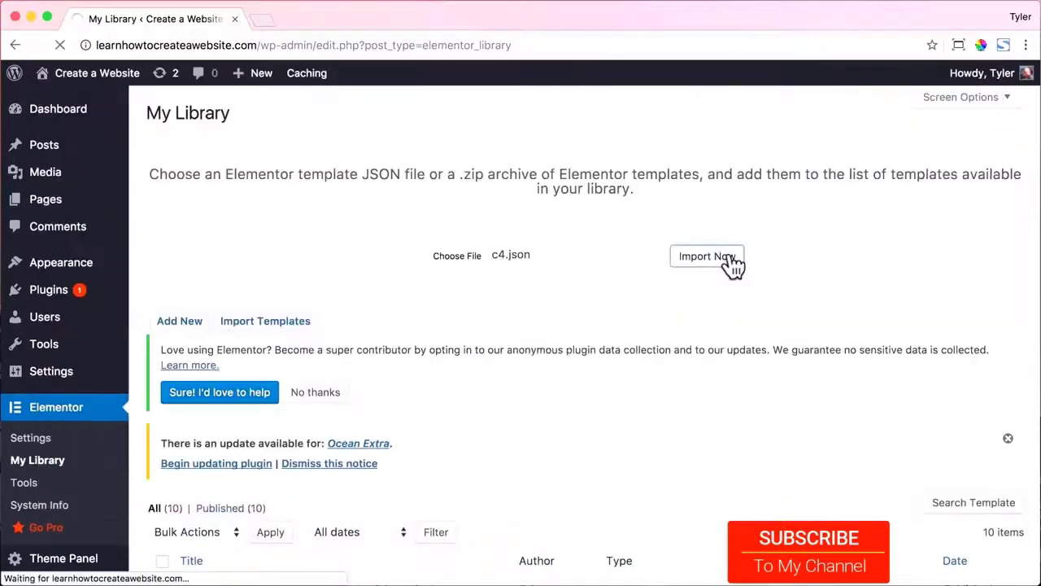
left_click(362, 112)
left_click(457, 255)
left_click(214, 112)
left_click(965, 493)
left_click(706, 257)
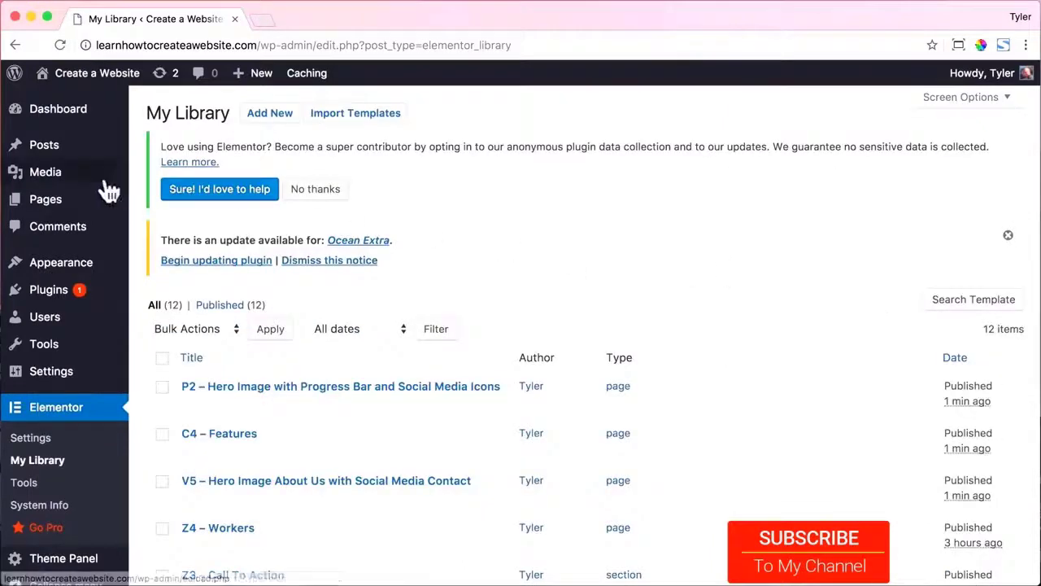
left_click(67, 202)
Open the Services page for editing and preview its live version.
scroll(184, 435, "down", 3)
left_click(216, 426)
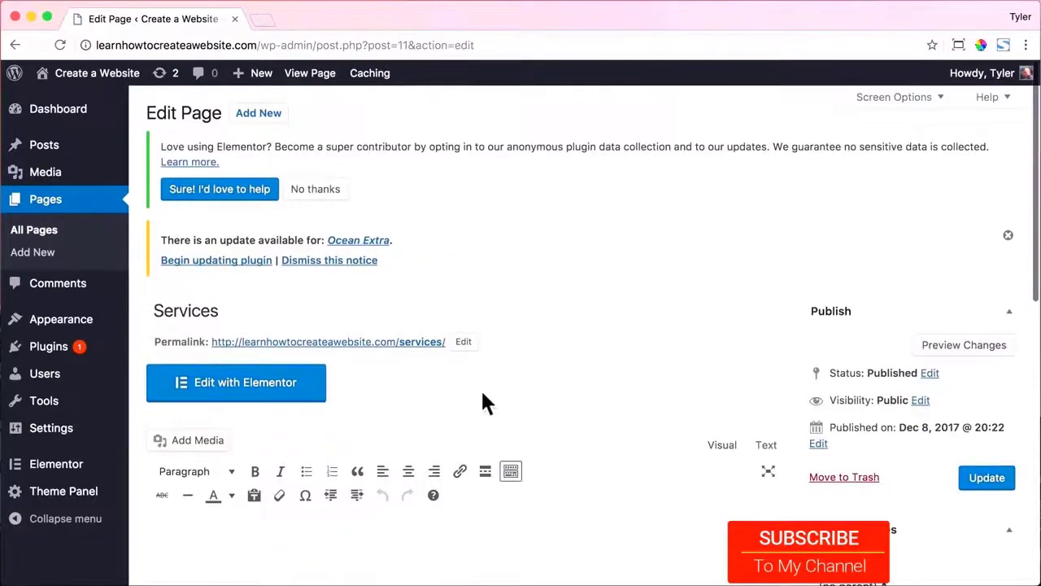
left_click(310, 72)
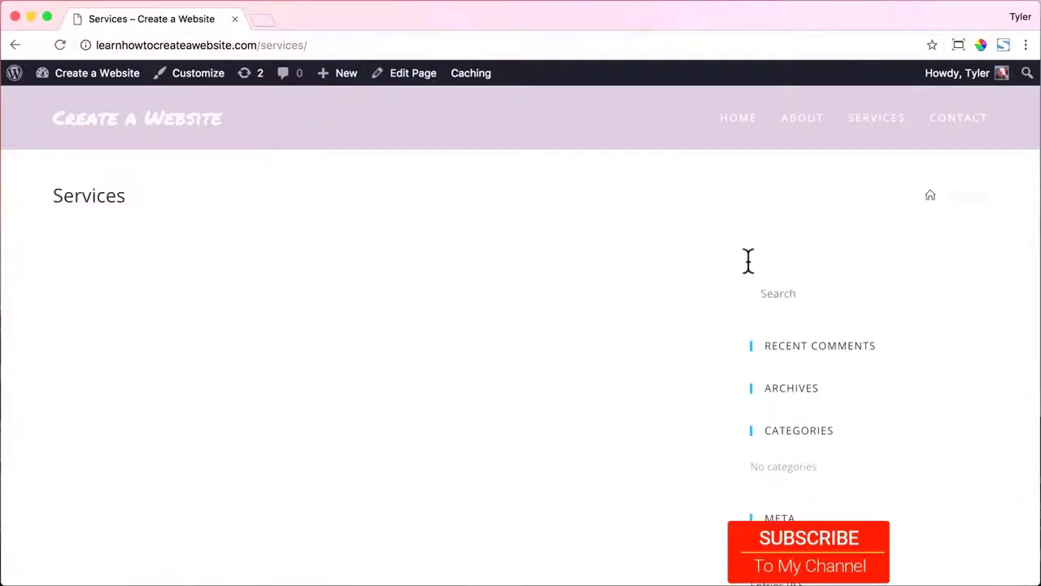
left_click(14, 45)
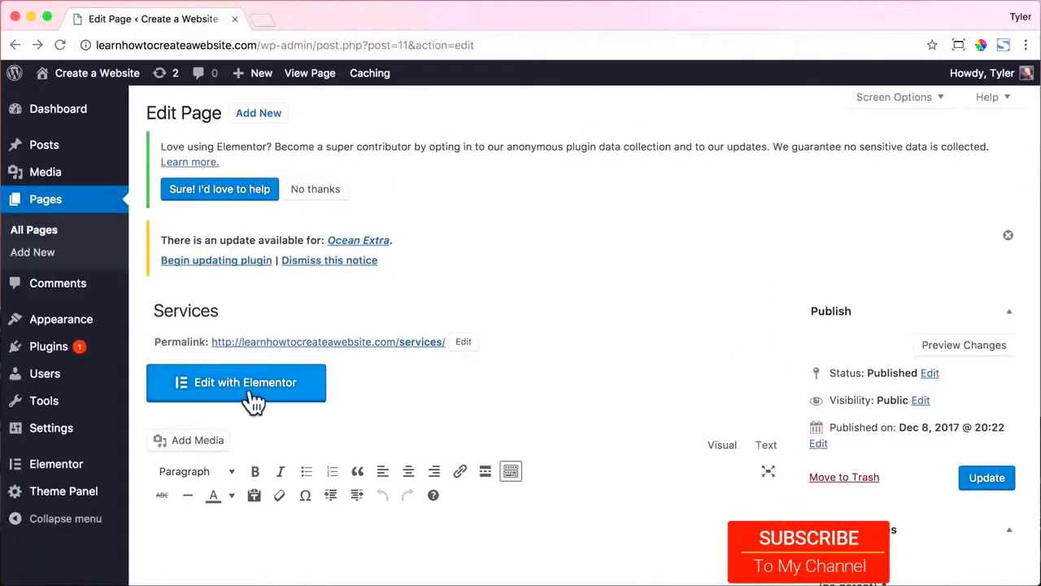
Set Services to 100% Full Width content layout with page title disabled, and update.
scroll(251, 394, "down", 10)
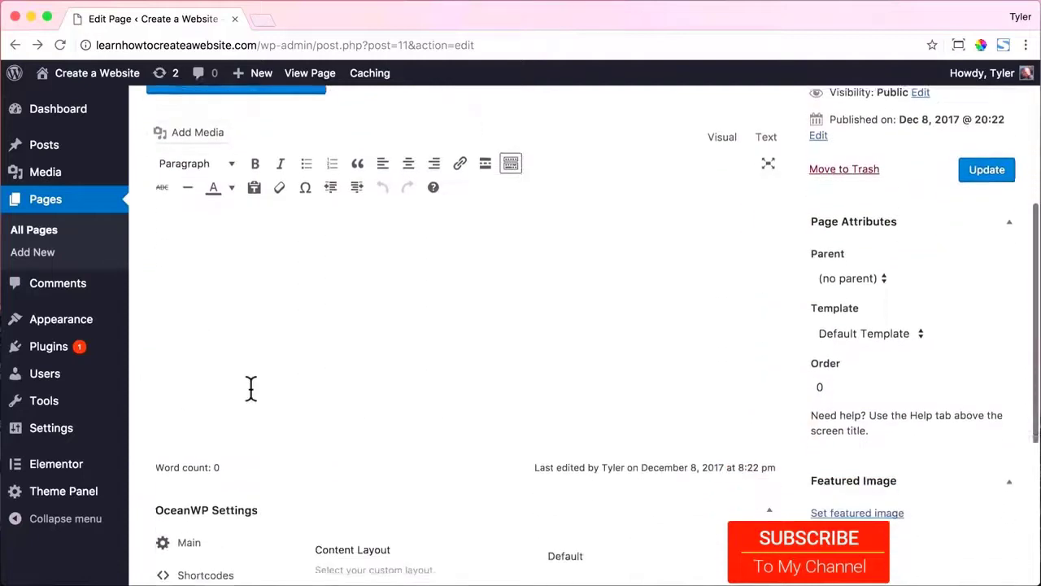
left_click(620, 332)
left_click(610, 463)
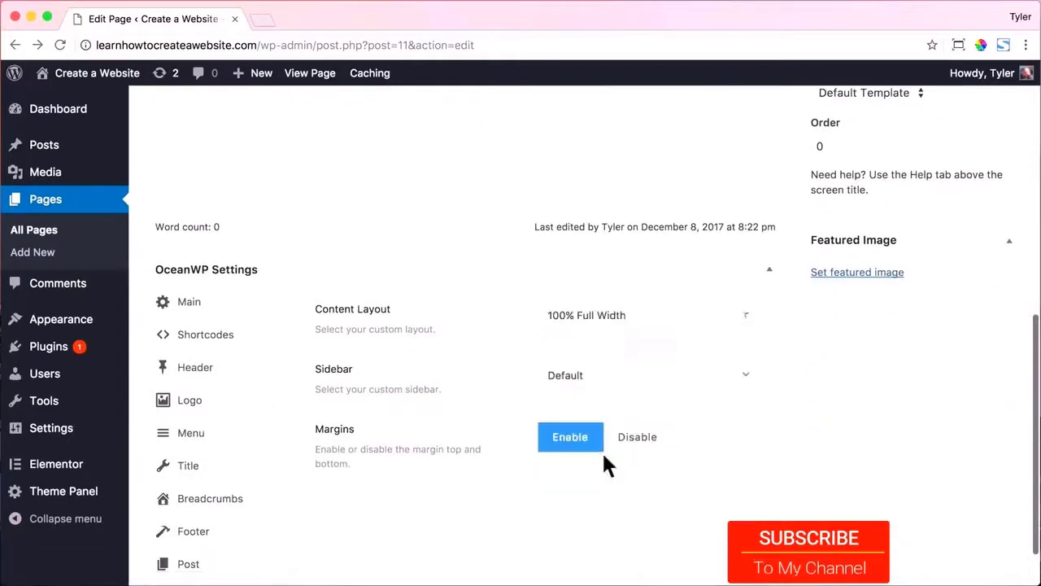
left_click(252, 472)
left_click(701, 322)
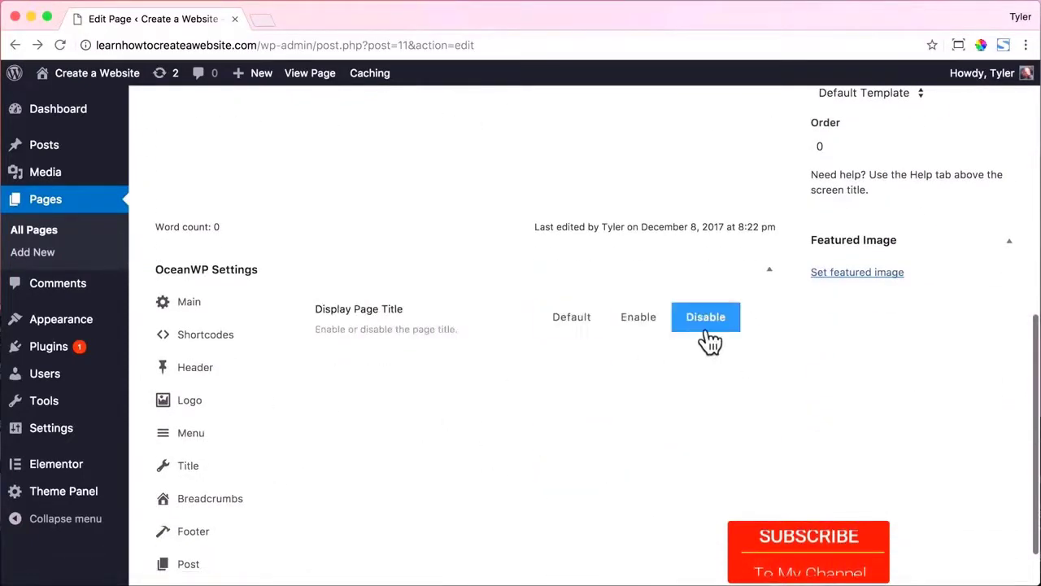
scroll(705, 334, "up", 6)
left_click(986, 197)
Check the updated live Services page, then open it in Elementor.
scroll(674, 221, "up", 5)
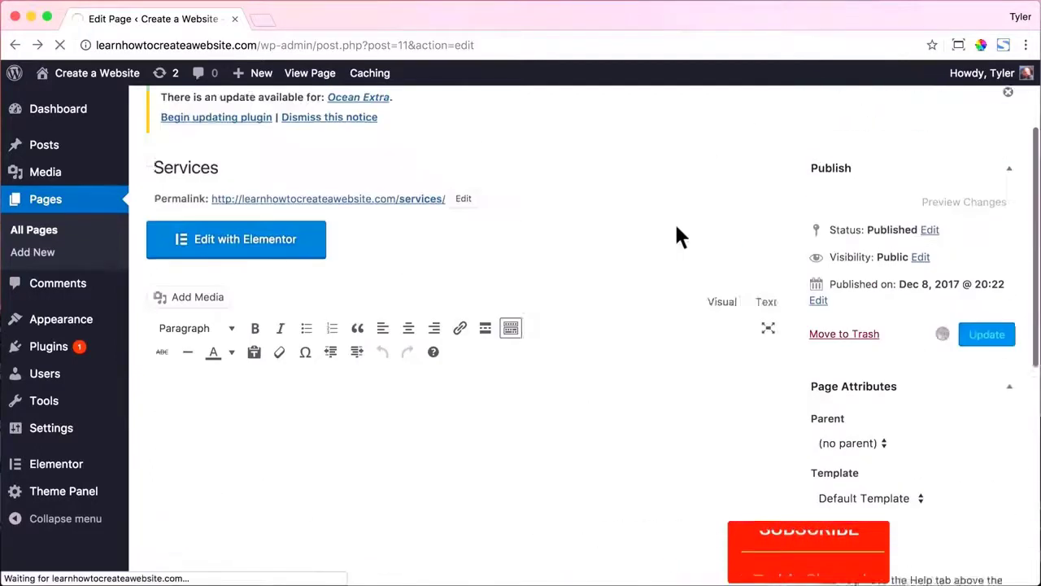
left_click(307, 73)
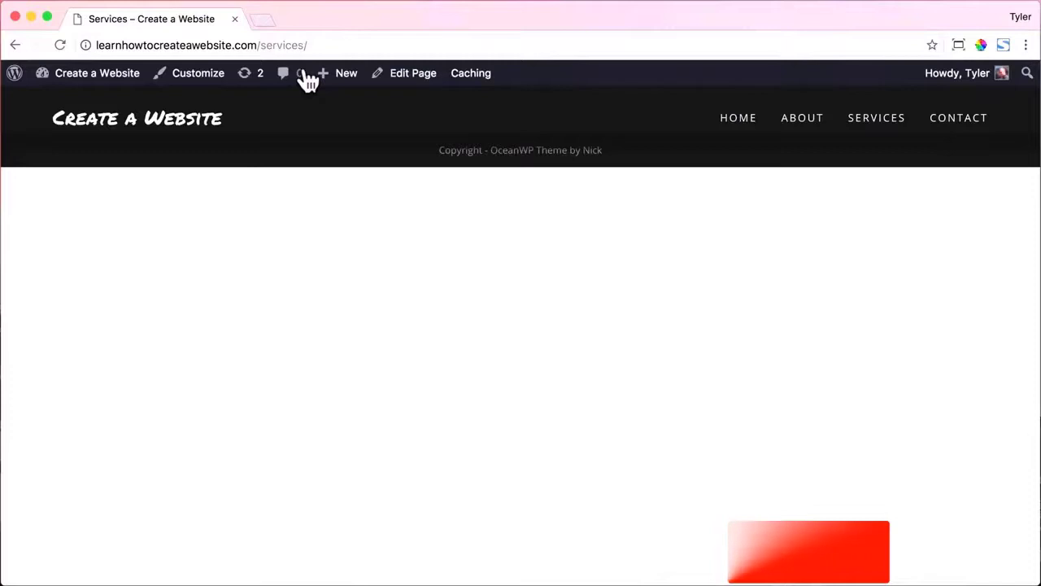
left_click(411, 82)
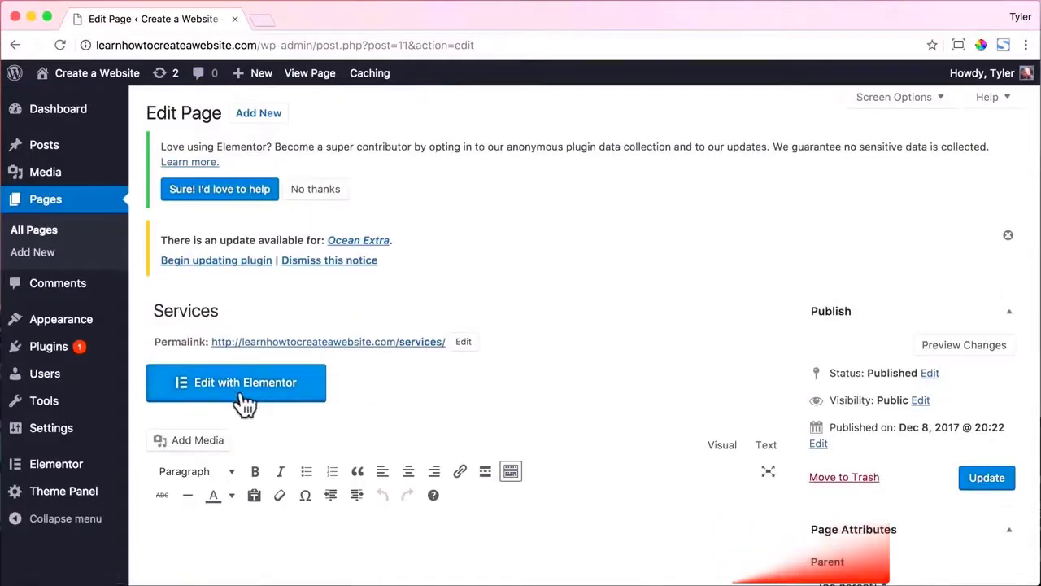
left_click(241, 393)
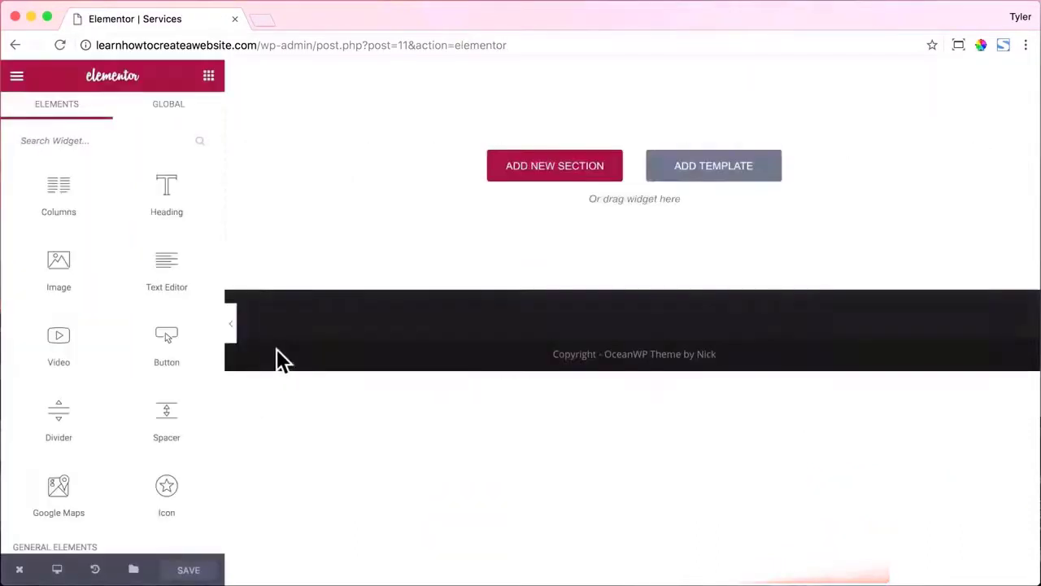
Insert the saved V5 About Us template from My Templates.
left_click(730, 171)
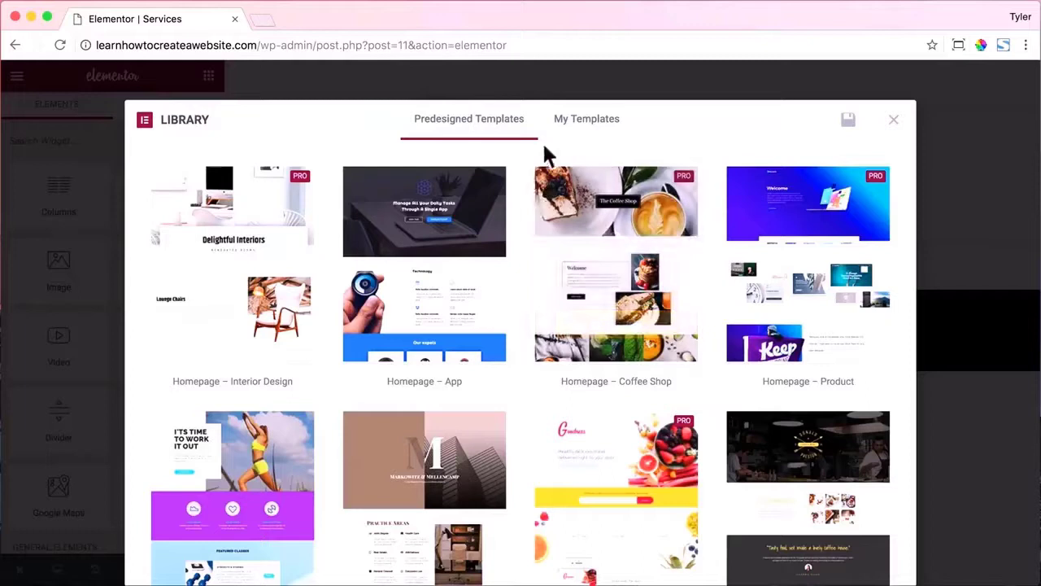
left_click(580, 132)
scroll(407, 317, "down", 2)
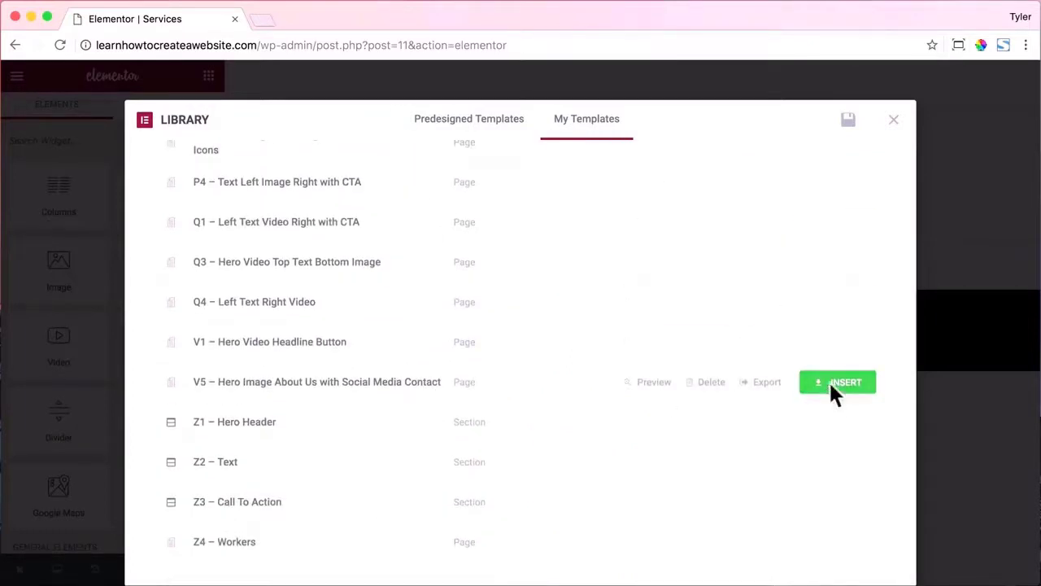
left_click(834, 390)
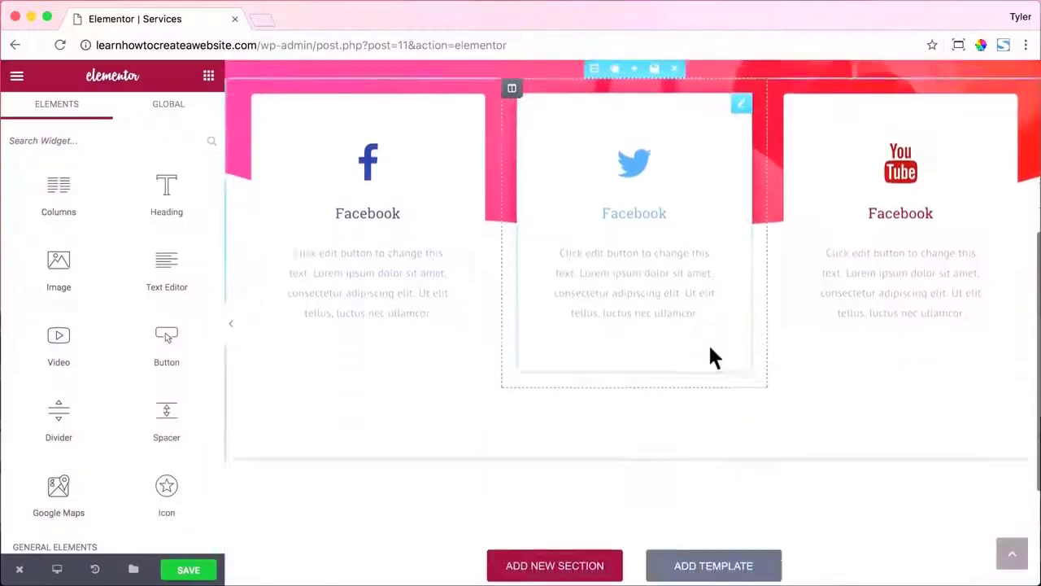
scroll(712, 362, "down", 3)
Insert the saved C4 Features template below it.
left_click(717, 445)
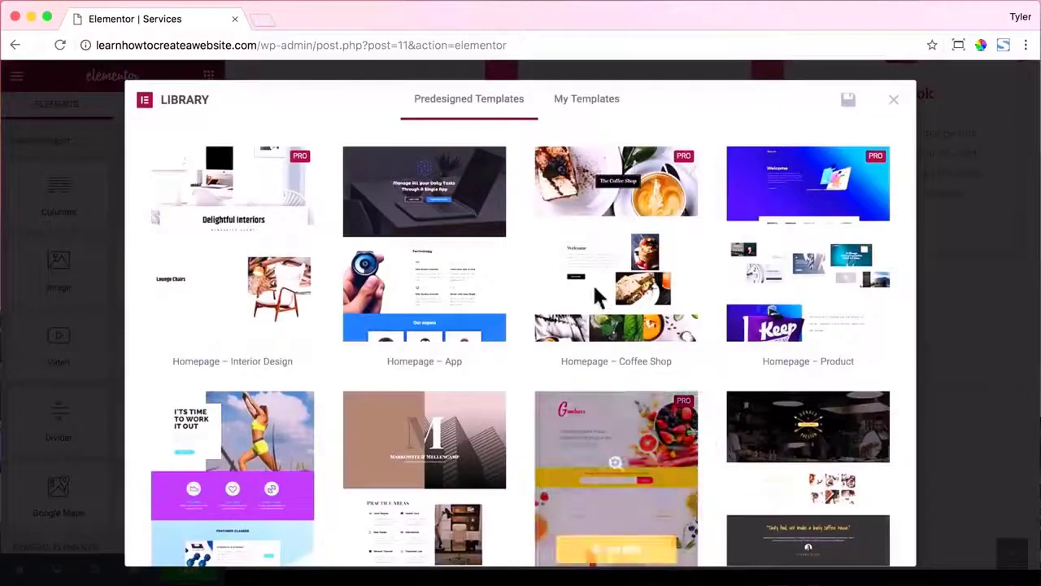
left_click(584, 106)
scroll(505, 269, "down", 2)
scroll(507, 271, "up", 2)
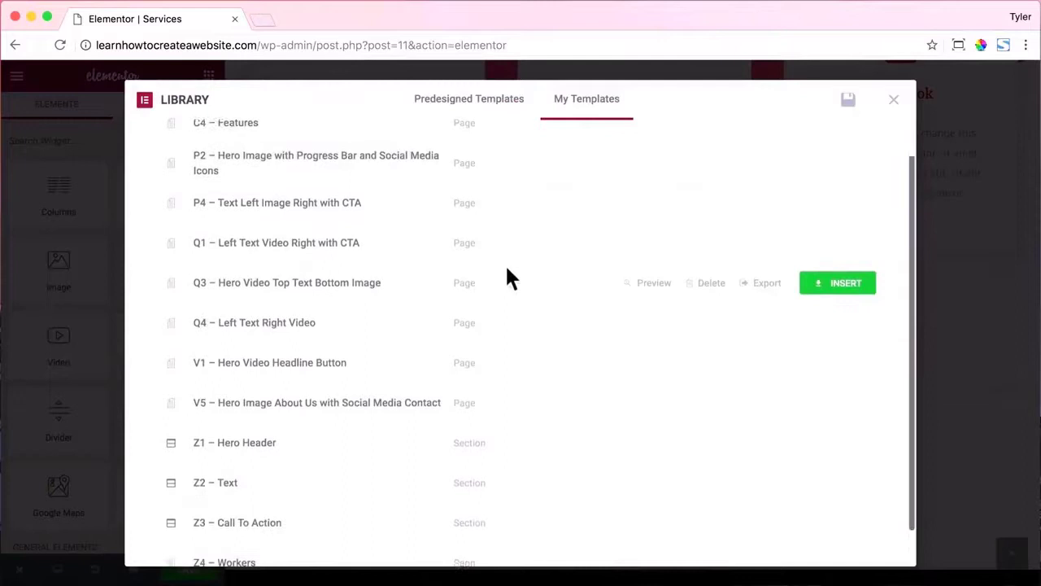
left_click(841, 163)
scroll(824, 195, "down", 10)
Insert the saved P2 hero template and select the About Us section.
left_click(706, 395)
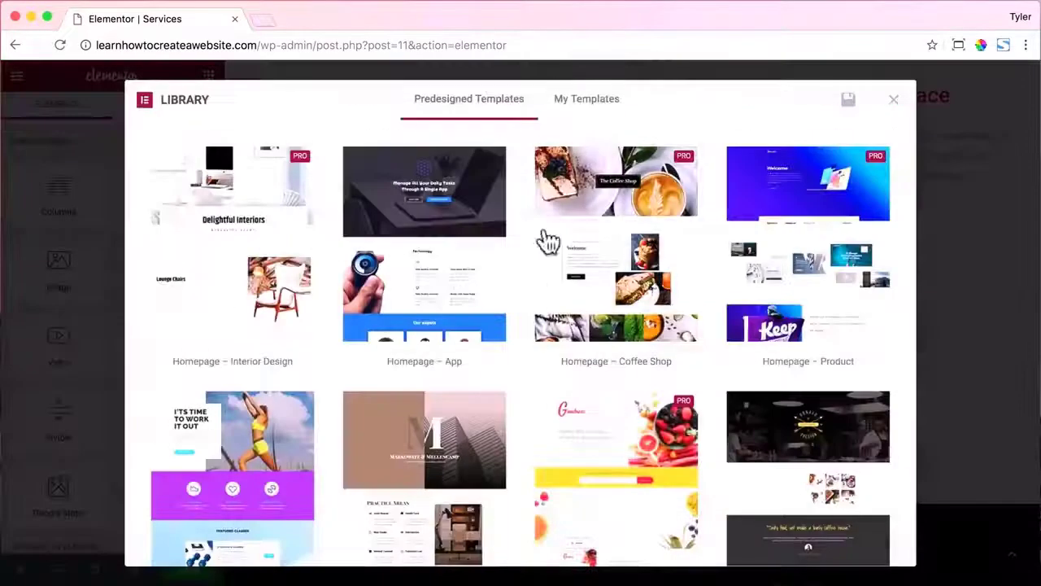
left_click(590, 104)
left_click(834, 205)
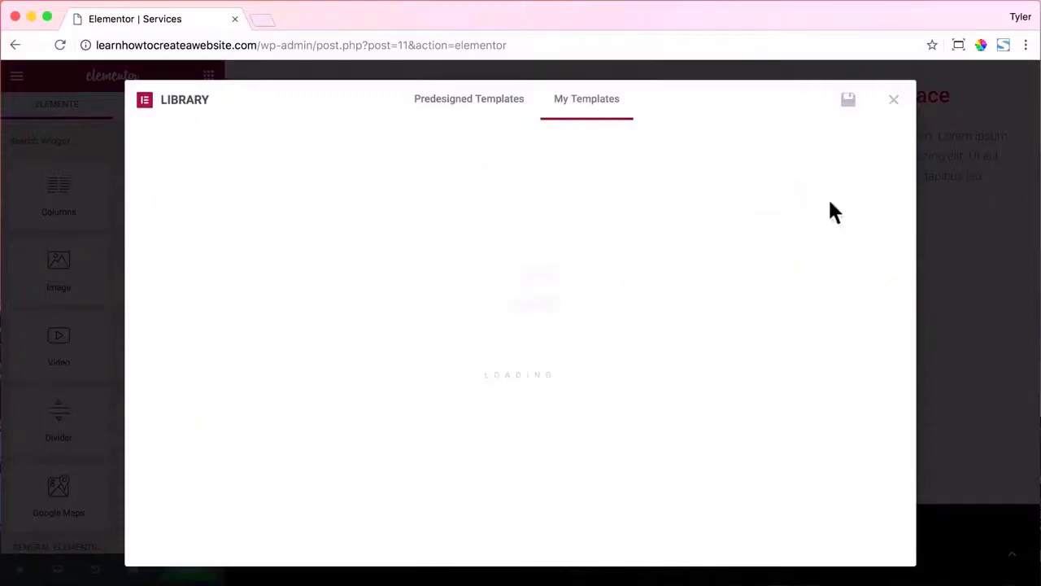
scroll(824, 197, "down", 8)
scroll(825, 200, "up", 10)
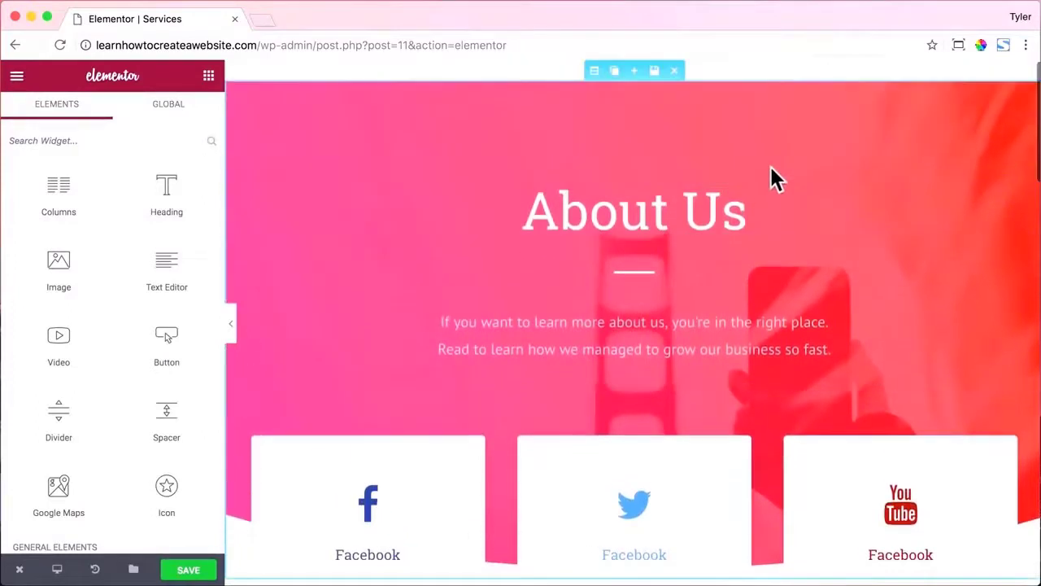
left_click(594, 70)
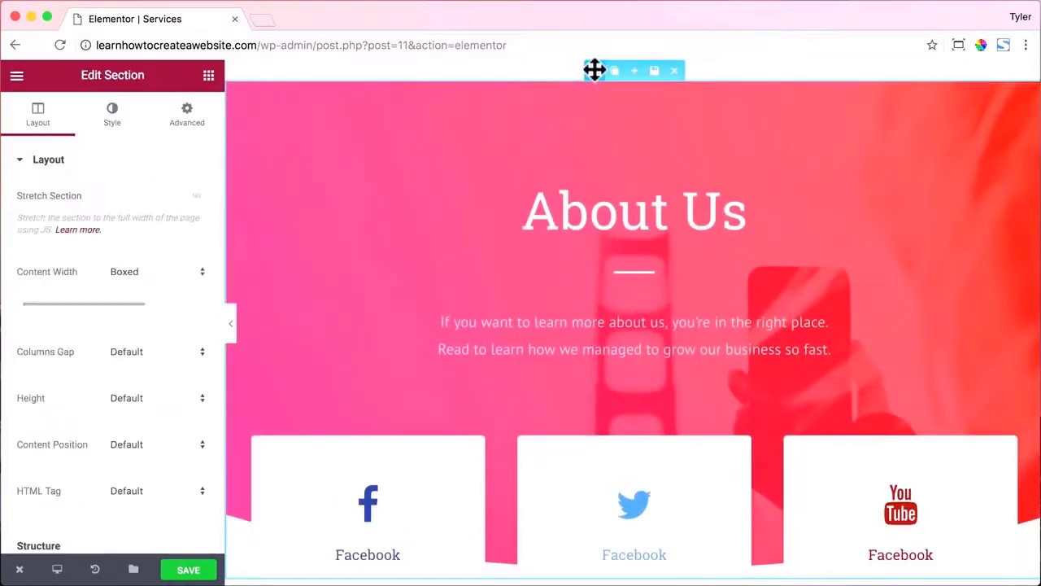
Change the About Us hero section's top padding from 120 to 170 px.
left_click(188, 118)
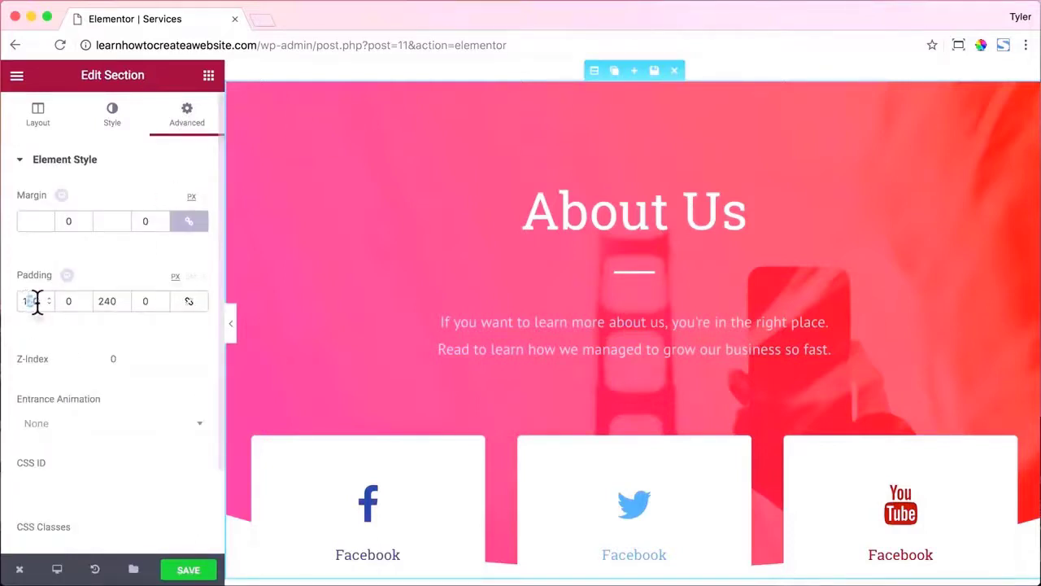
type("70")
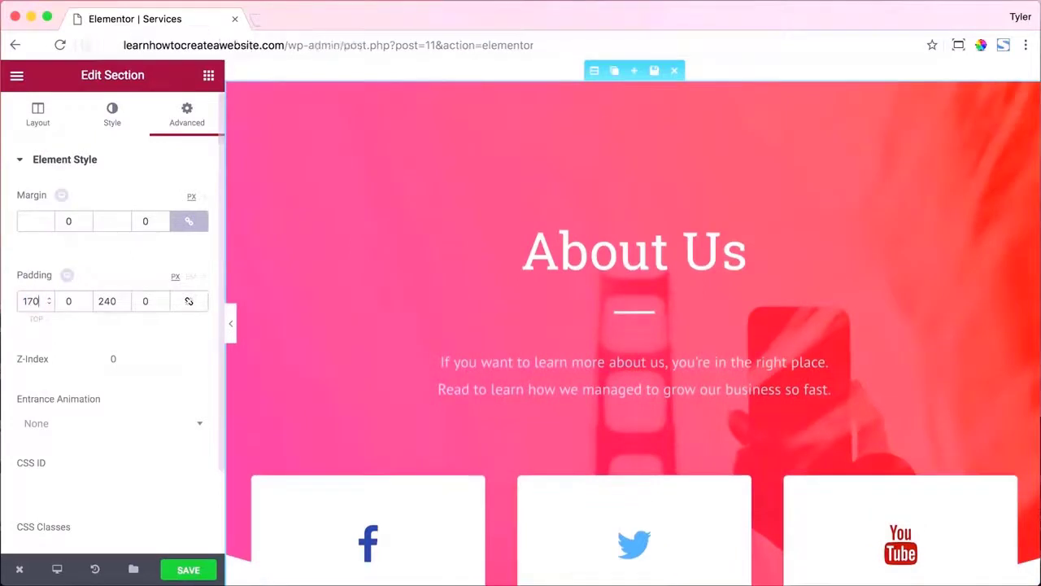
scroll(409, 331, "down", 2)
scroll(408, 331, "up", 2)
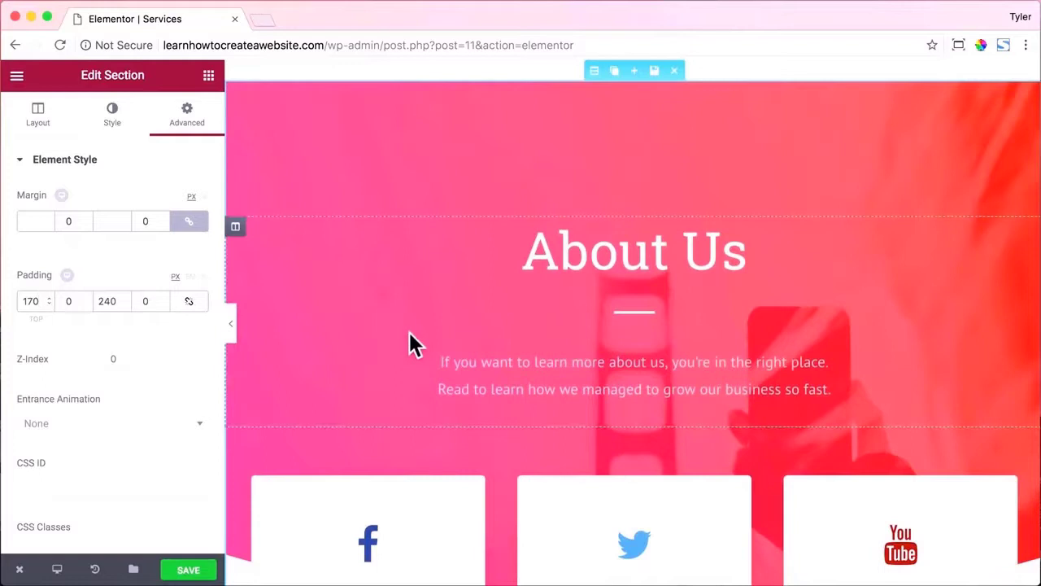
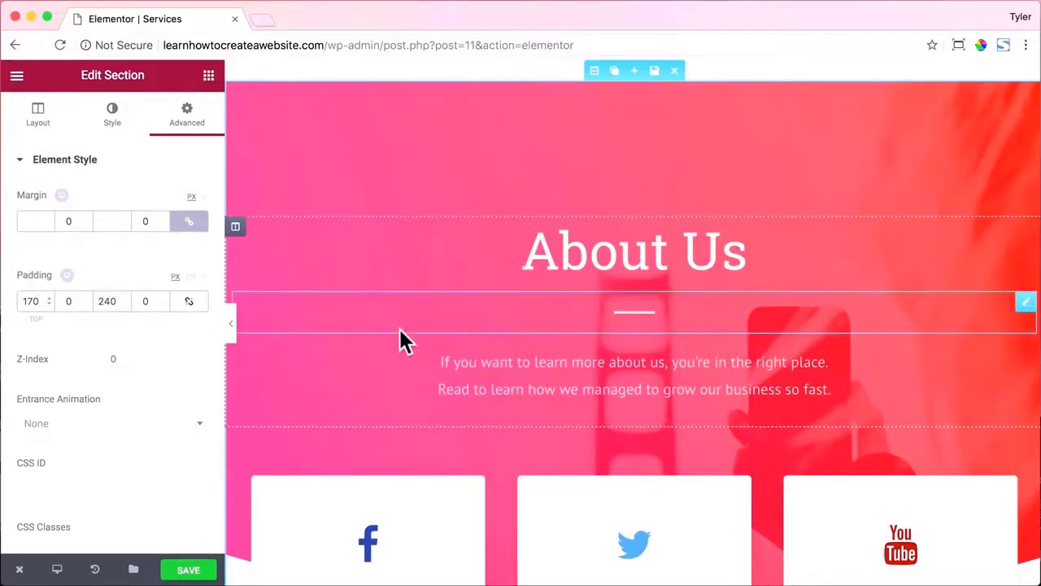
Select the About Us heading and highlight its existing title text.
left_click(666, 252)
left_click_drag(67, 216, 10, 218)
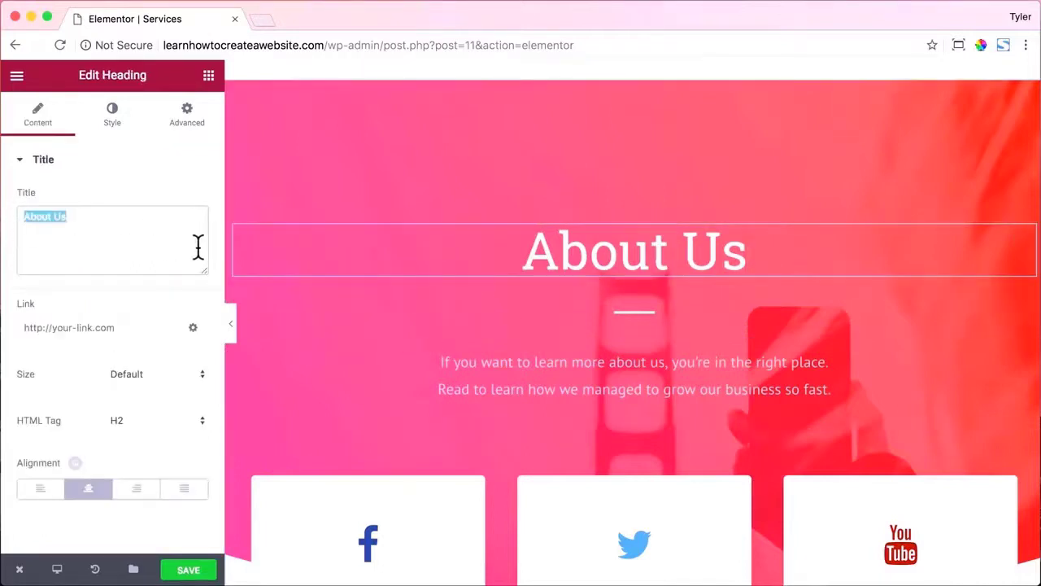
Retitle the heading 'What We Do Best' in the Open Sans font, then start a new browser tab.
type("What We Do Be")
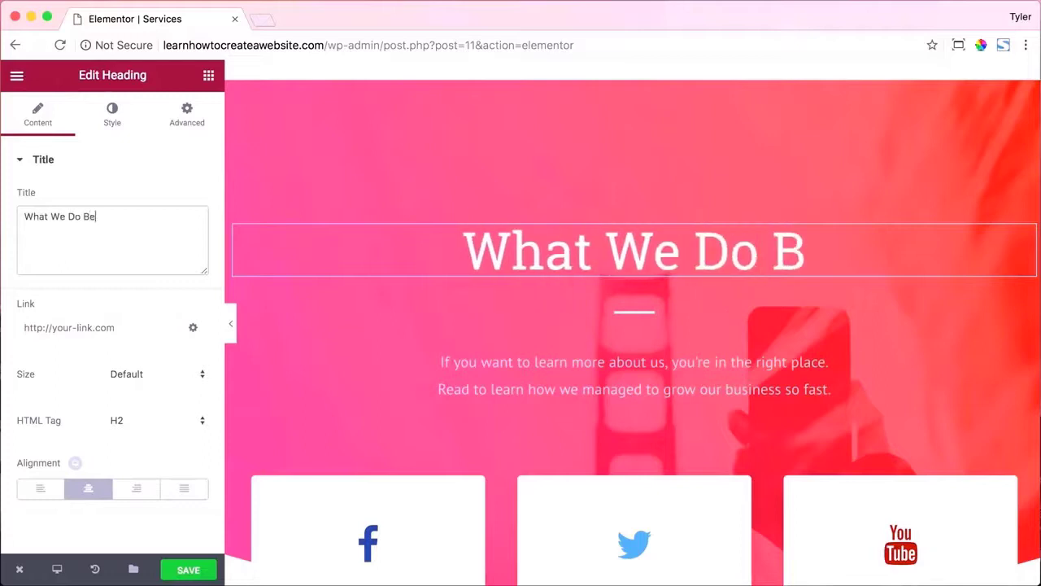
type("st")
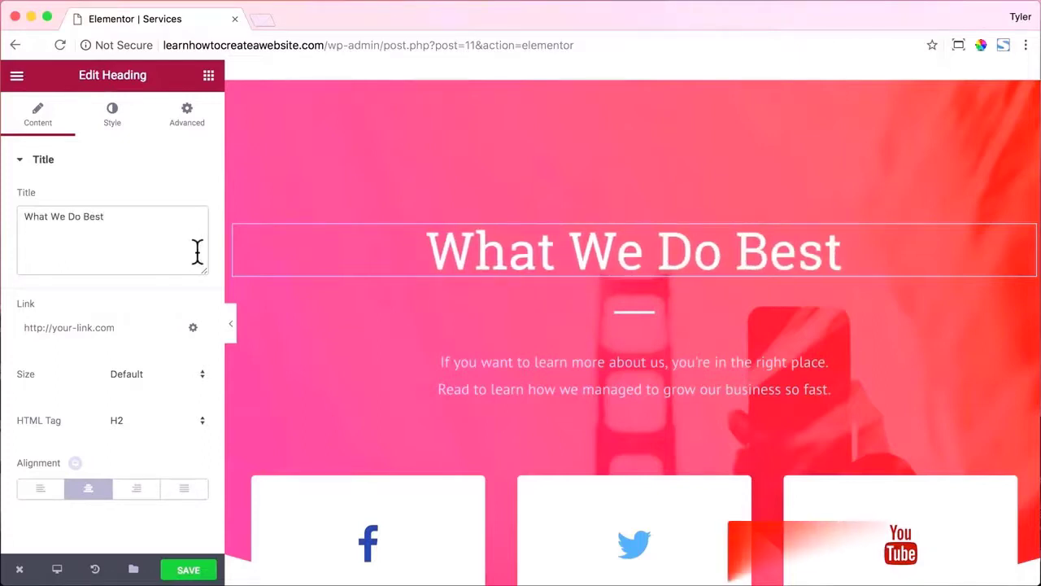
left_click(110, 118)
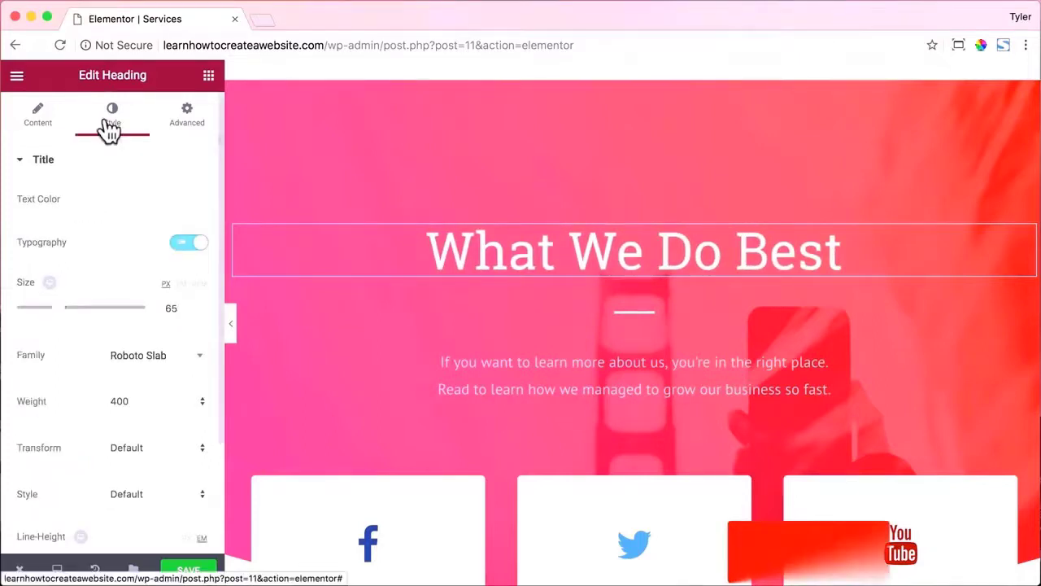
left_click(153, 359)
type("Op")
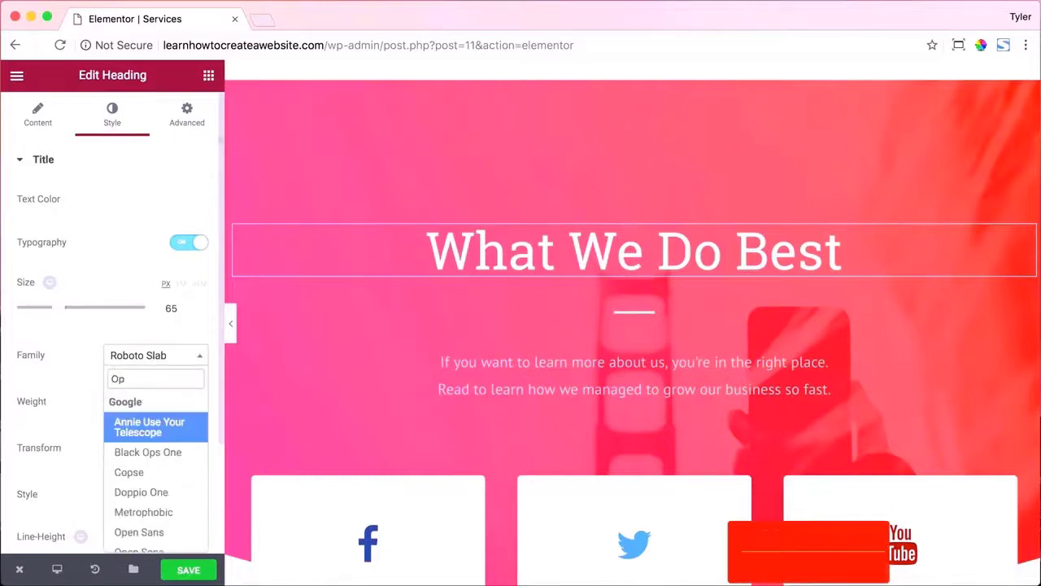
type("en")
left_click(158, 458)
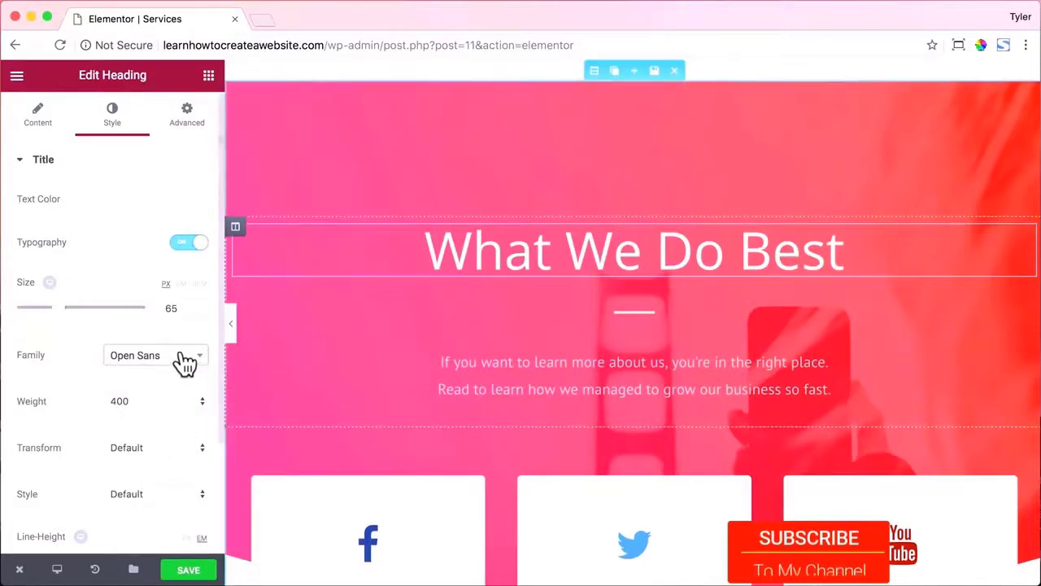
left_click(262, 19)
Go to google.com/fonts and browse the font directory.
type("google.con")
key("BackSpace")
type("m")
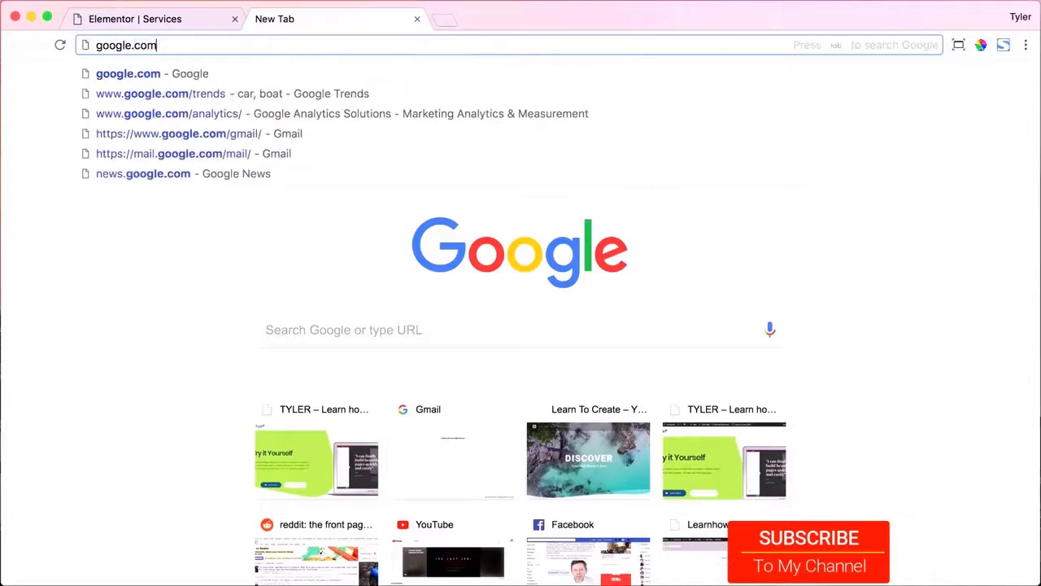
type("/fonts")
key("Return")
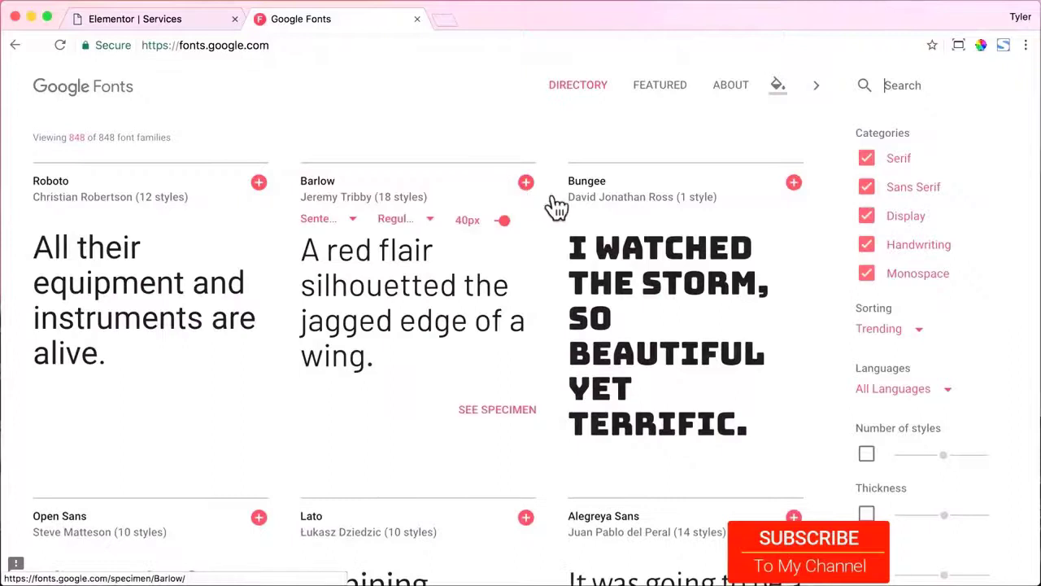
scroll(570, 204, "down", 12)
scroll(584, 205, "down", 6)
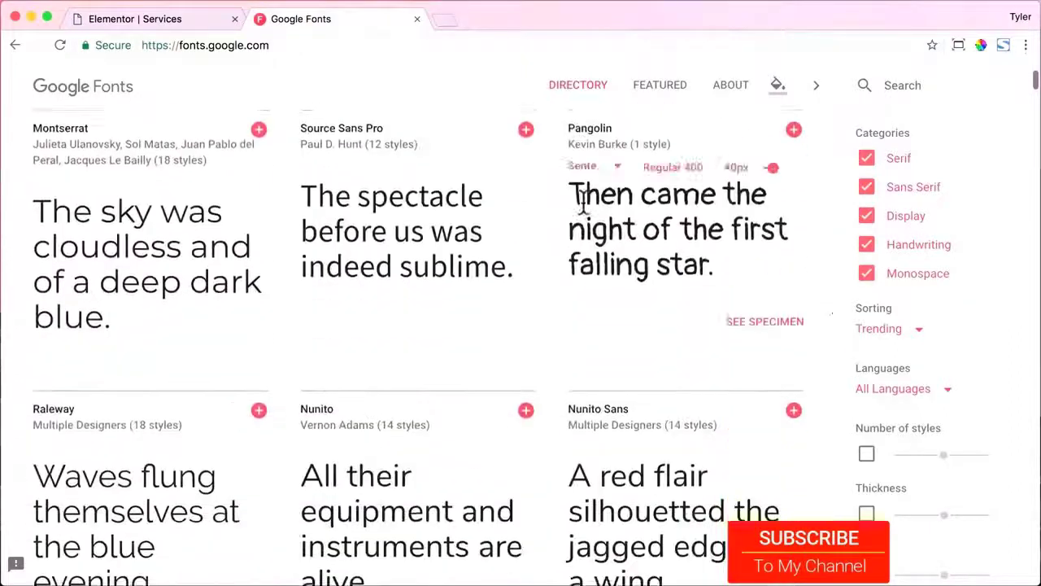
Filter the directory to Handwriting fonts only, then close the Google Fonts tab.
left_click(867, 182)
left_click(866, 153)
left_click(867, 267)
scroll(547, 250, "down", 4)
scroll(546, 248, "down", 5)
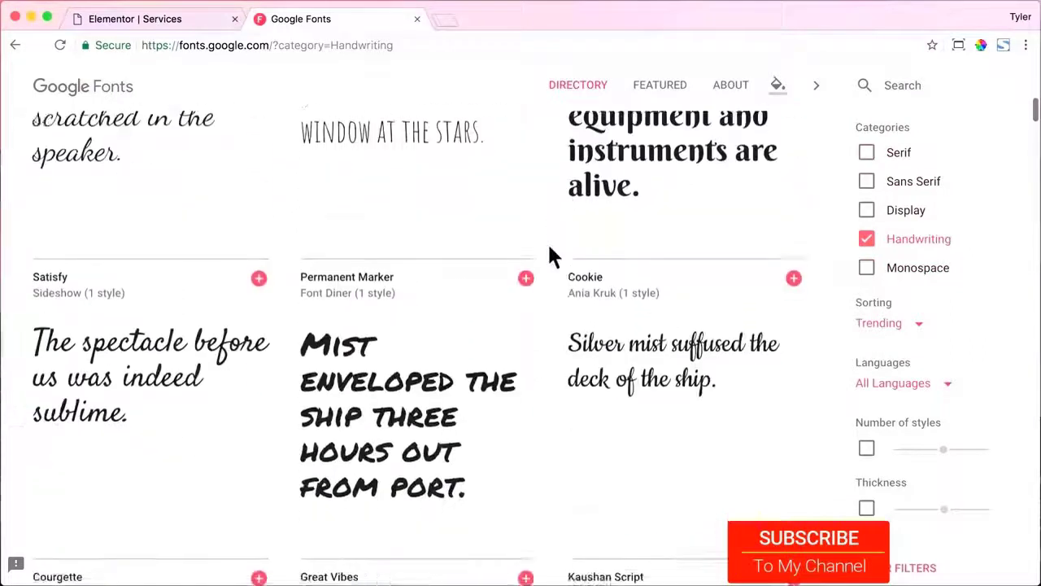
left_click(416, 20)
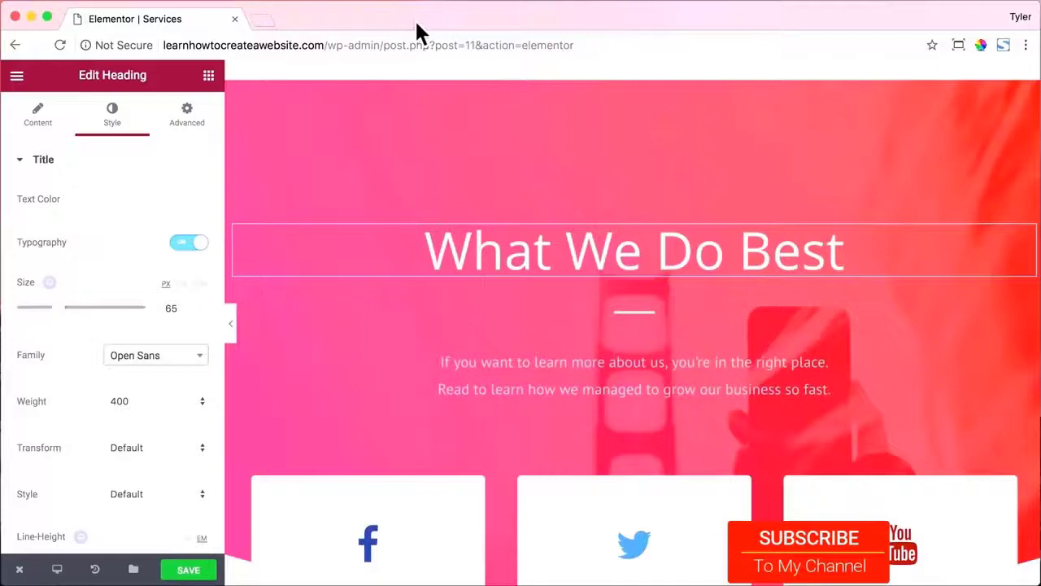
Select the header section and expand its Style background overlay settings.
left_click(594, 73)
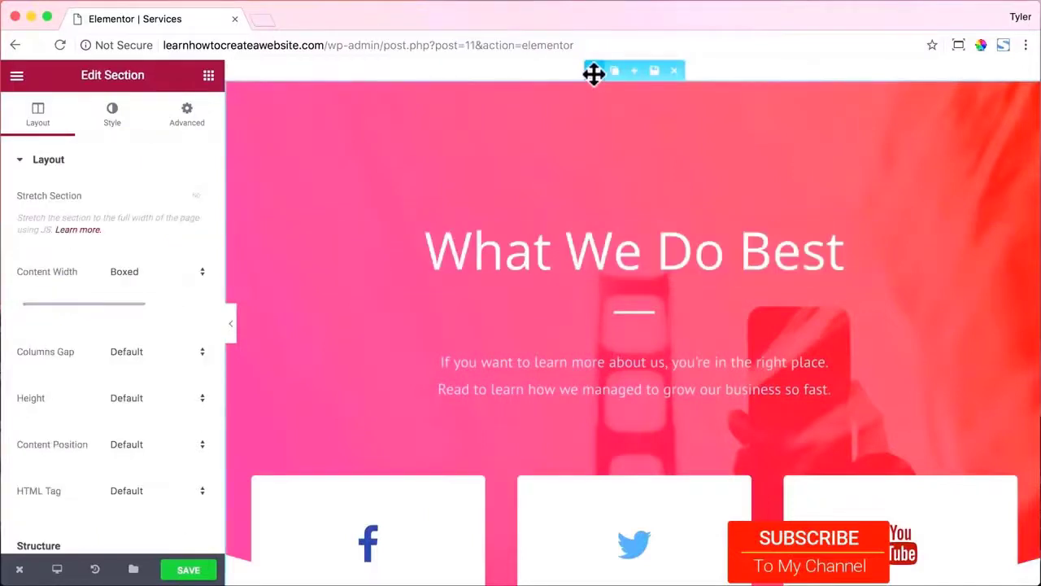
left_click(120, 124)
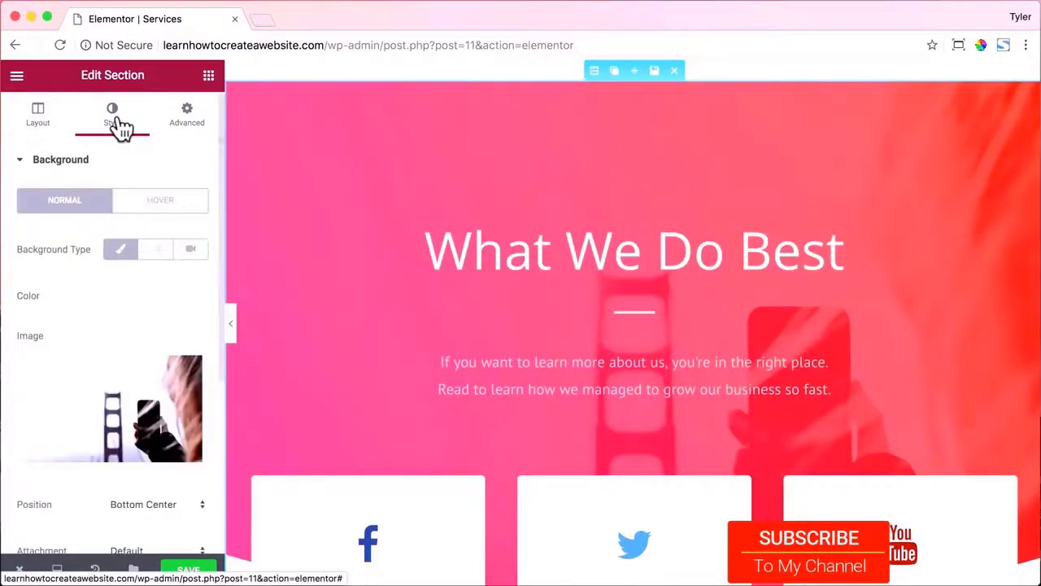
scroll(154, 215, "down", 5)
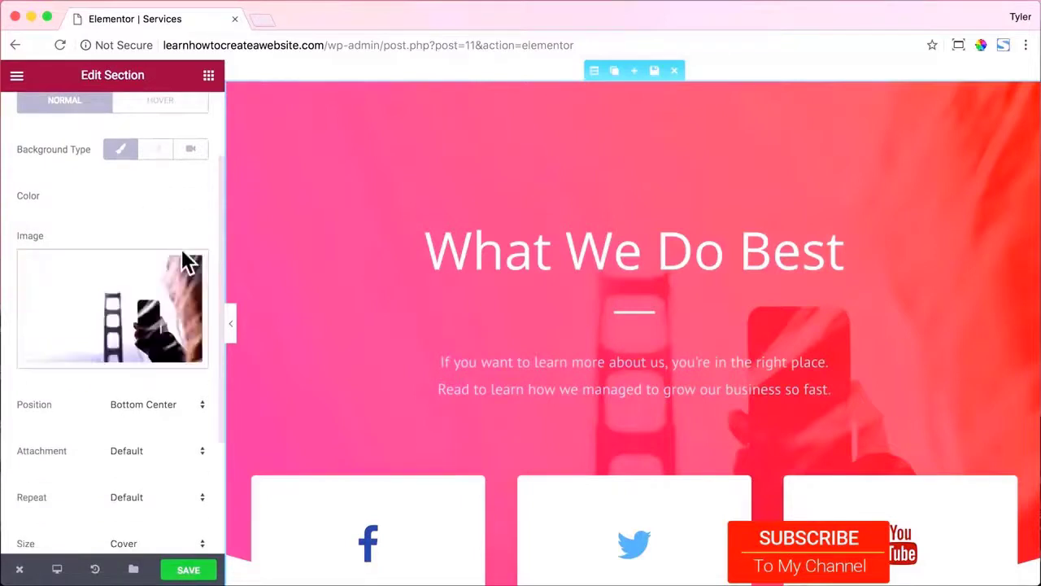
left_click(172, 423)
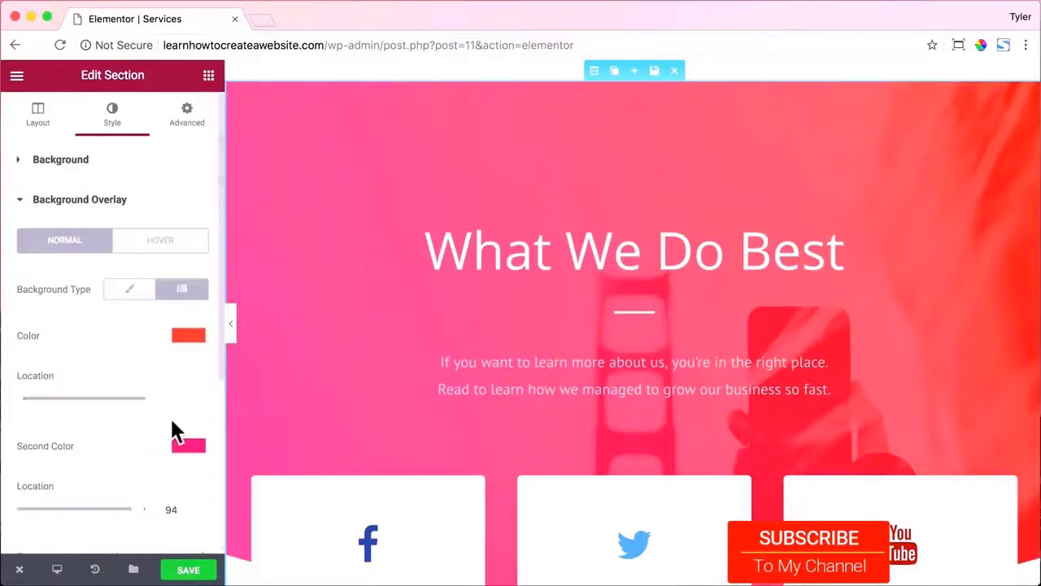
scroll(171, 372, "down", 1)
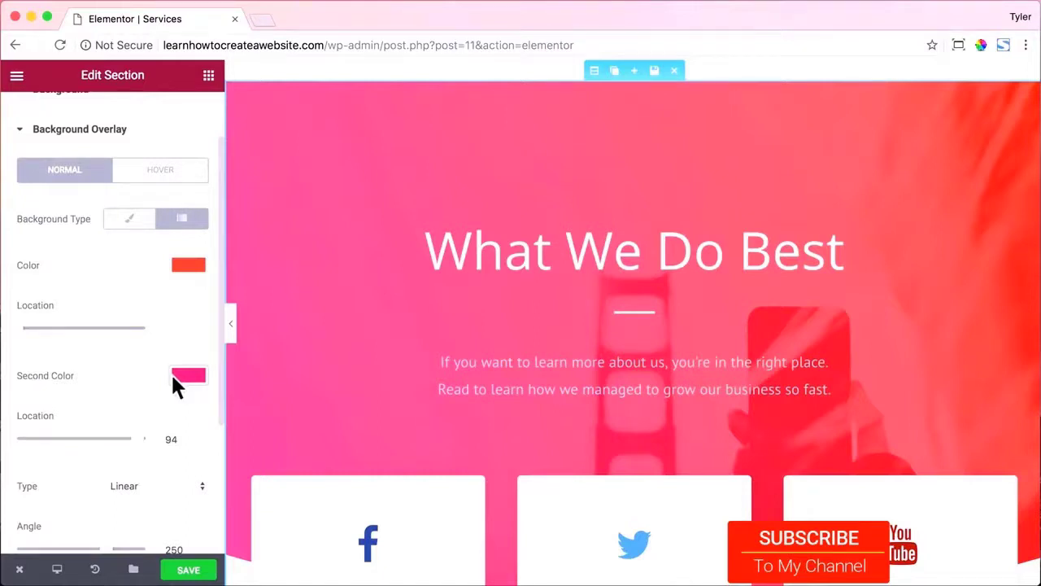
Roughly change the two gradient colours to green and blue in the pickers.
left_click(188, 262)
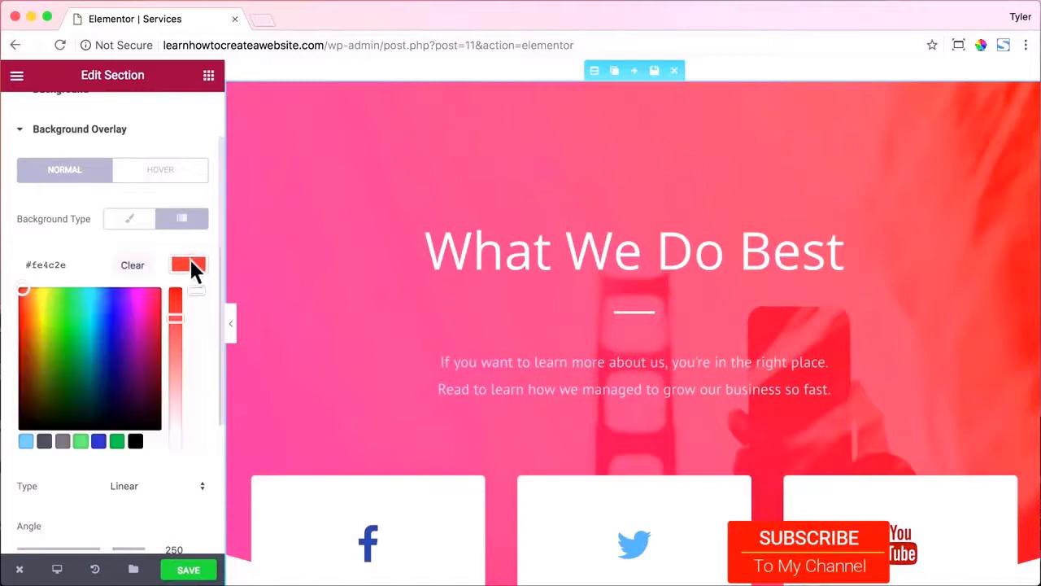
left_click(92, 307)
left_click_drag(92, 307, 73, 284)
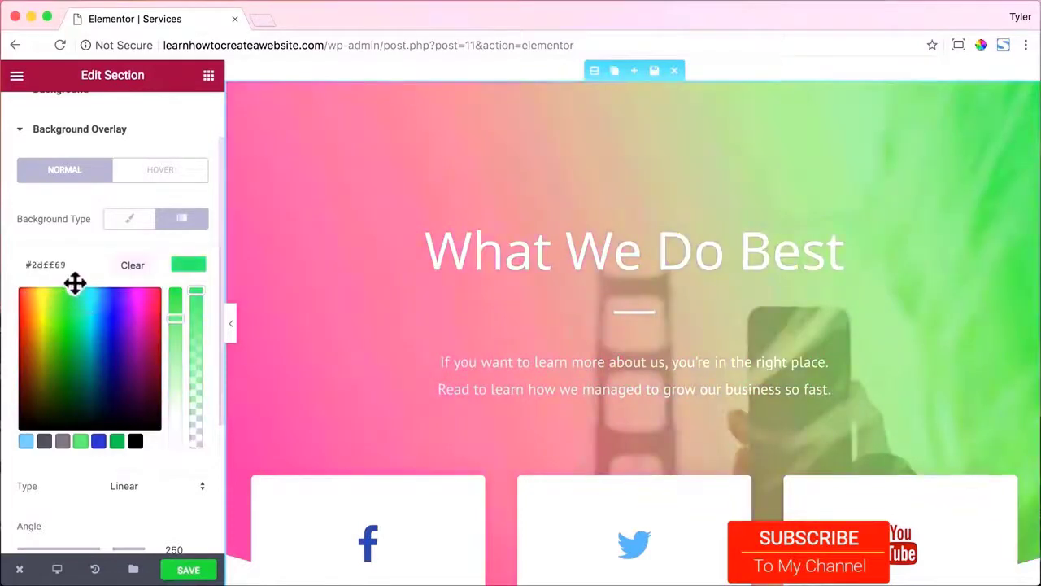
left_click(186, 266)
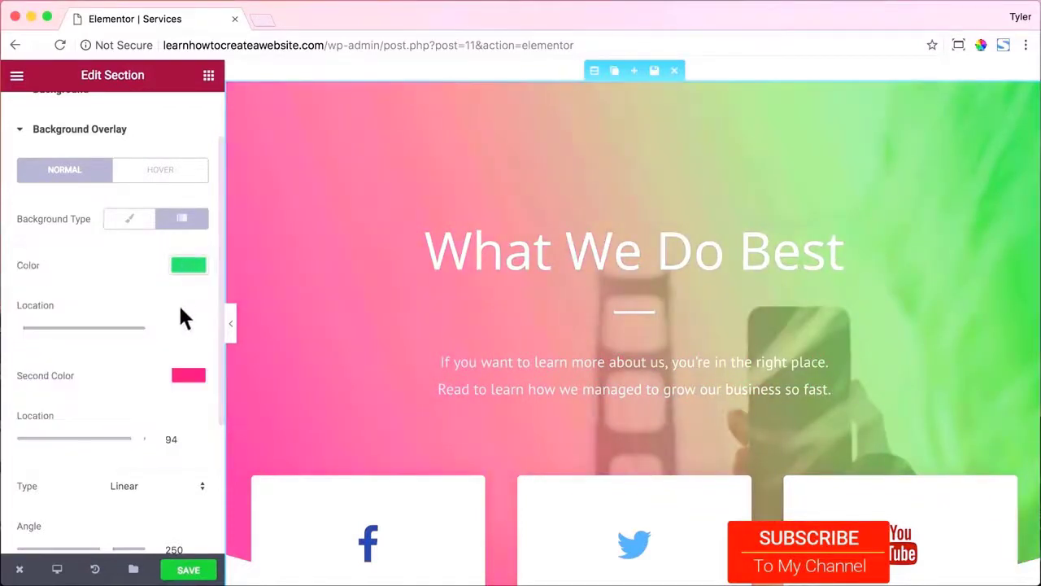
left_click(185, 375)
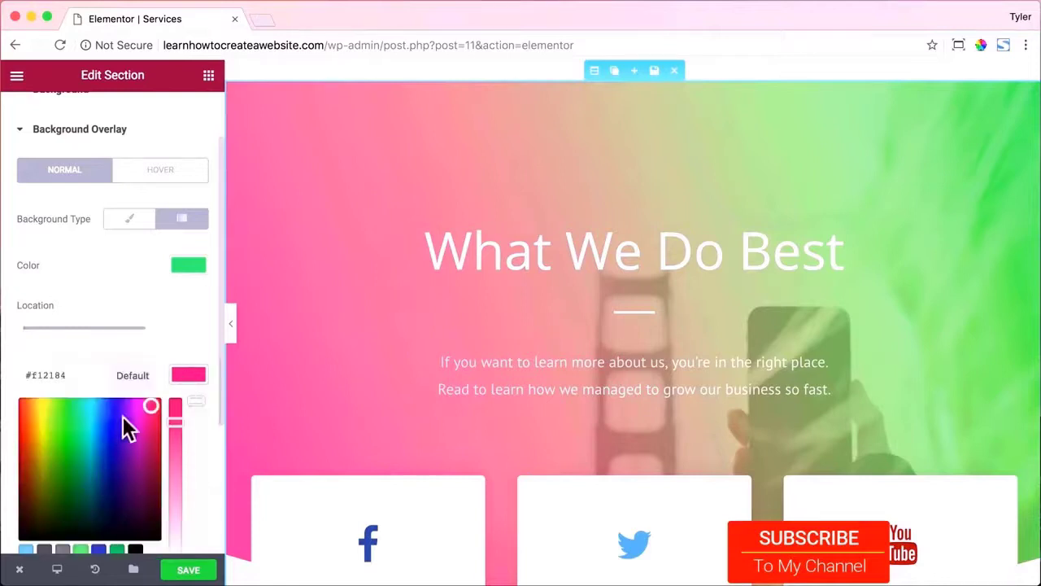
left_click(107, 397)
left_click_drag(109, 393, 109, 392)
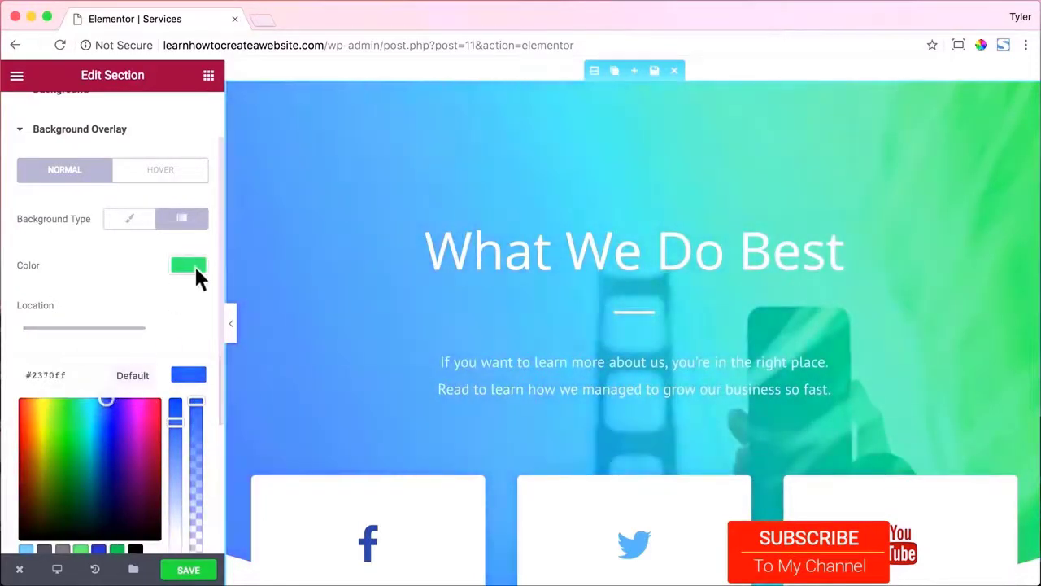
Enter exact hex values #2cf49a and #2169ef for the two gradient colours.
left_click(194, 268)
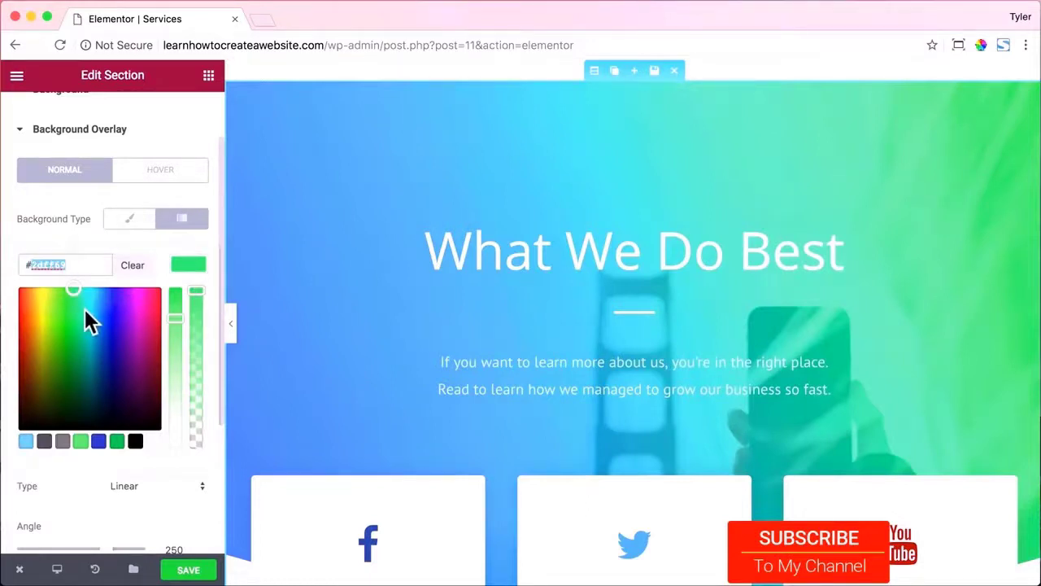
type("2cf49a")
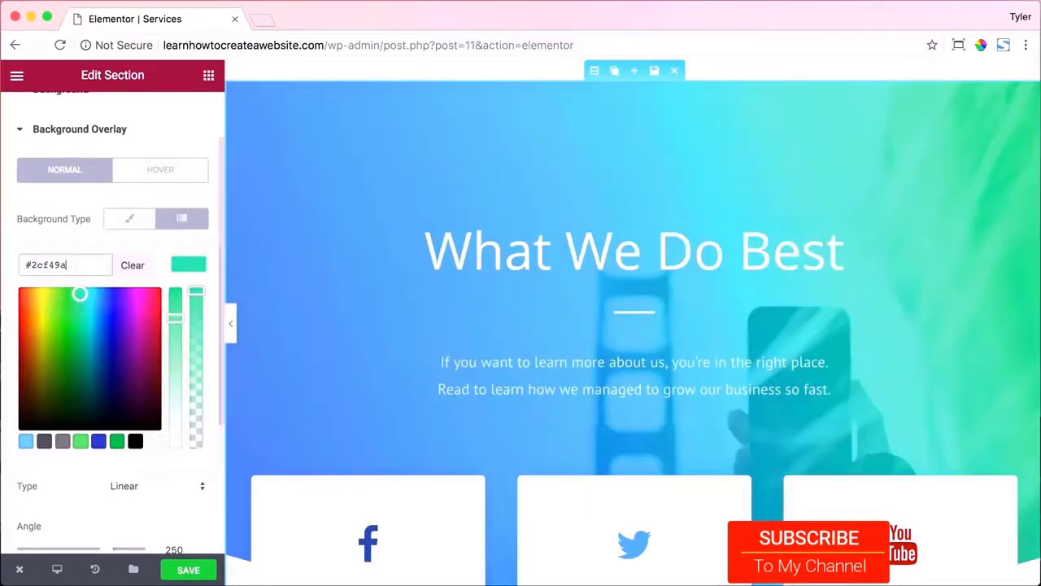
left_click(189, 264)
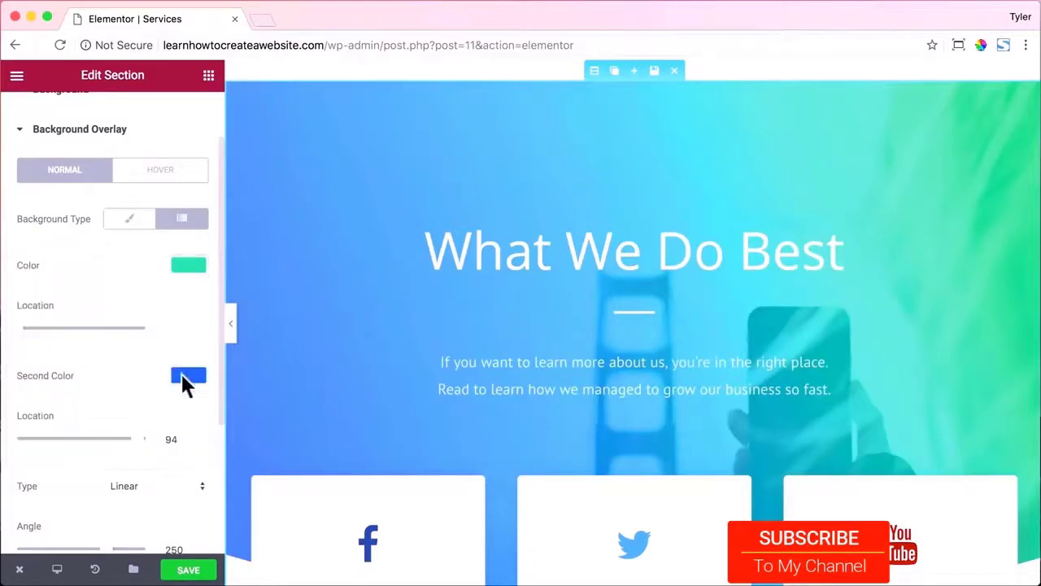
left_click(181, 373)
double_click(52, 376)
type("2169")
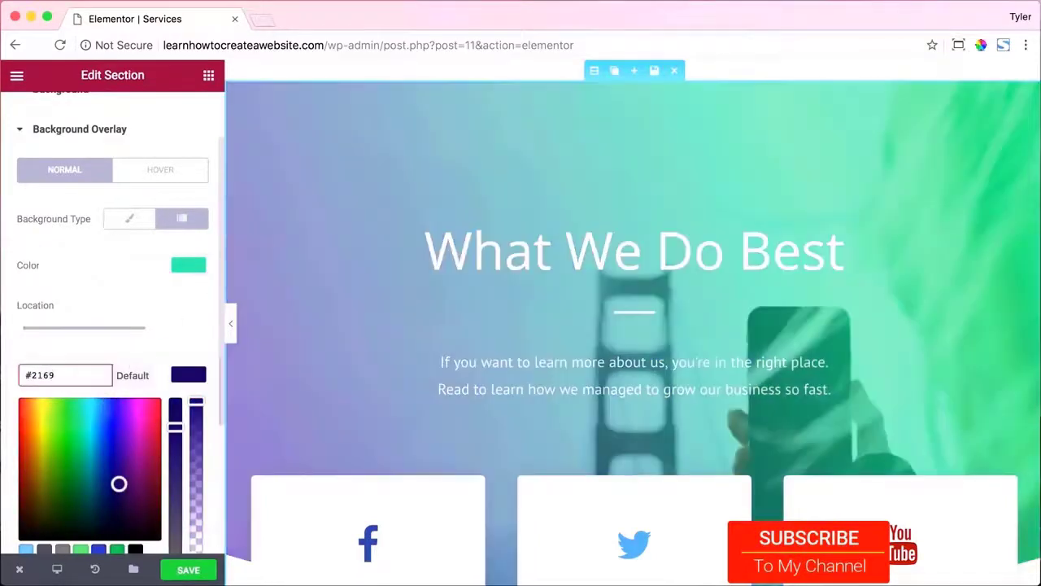
type("ef")
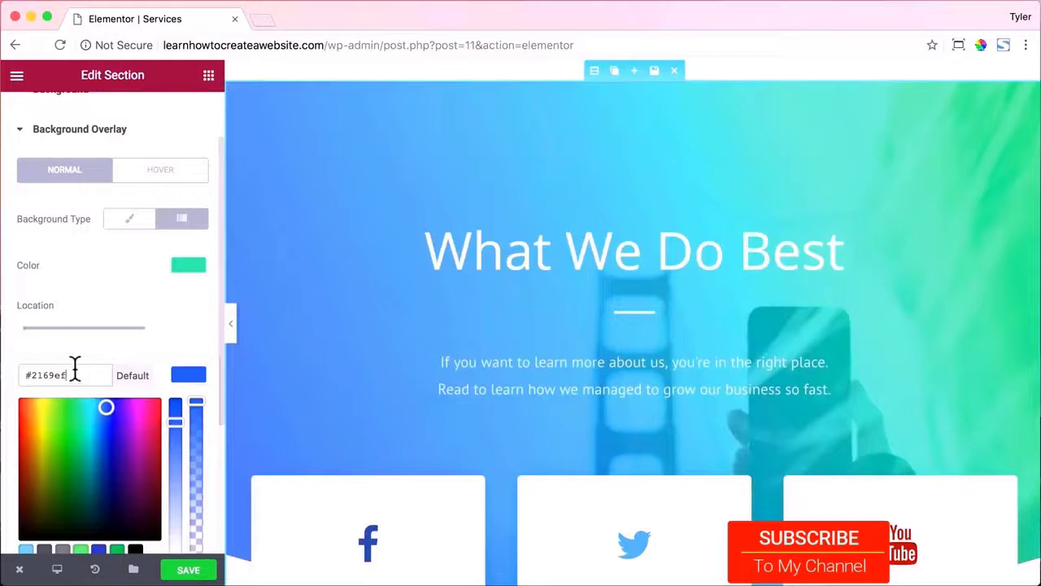
left_click(191, 373)
scroll(184, 367, "down", 3)
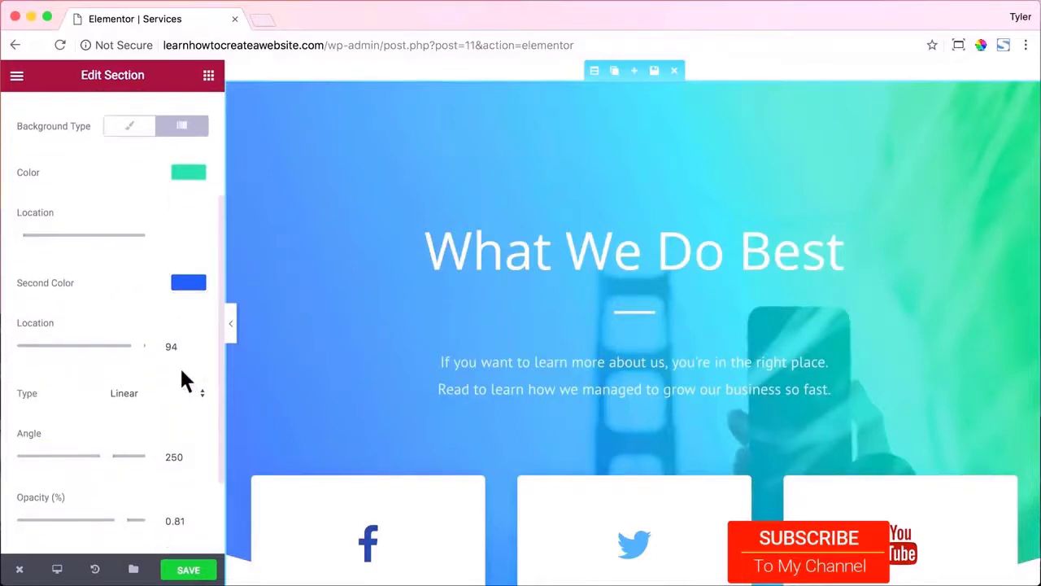
scroll(381, 327, "down", 3)
scroll(380, 327, "up", 3)
scroll(380, 327, "down", 5)
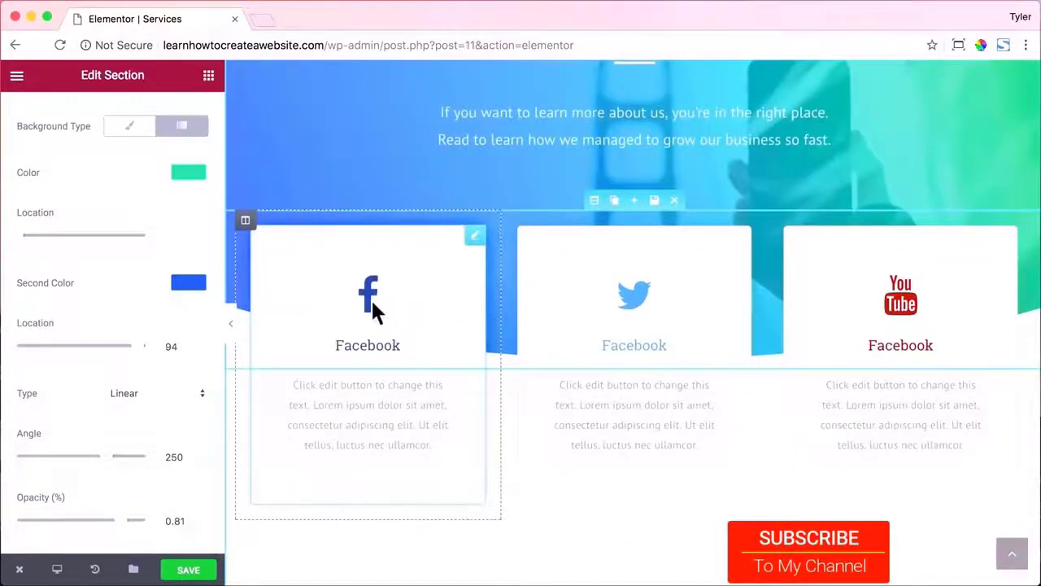
Give the first icon box a WordPress icon and the title 'WordPress'.
scroll(371, 297, "down", 2)
left_click(365, 193)
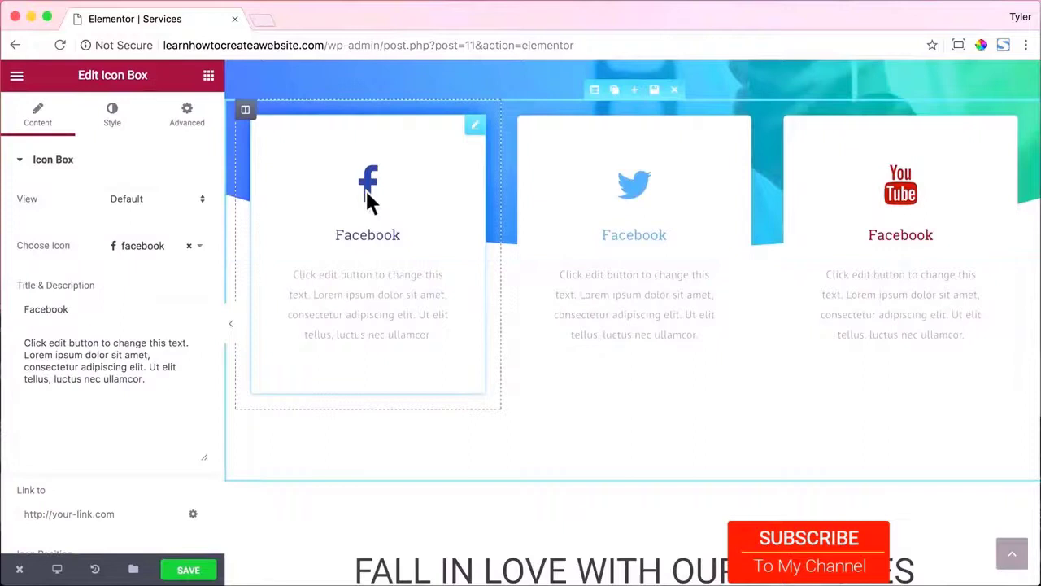
left_click(149, 247)
type("word")
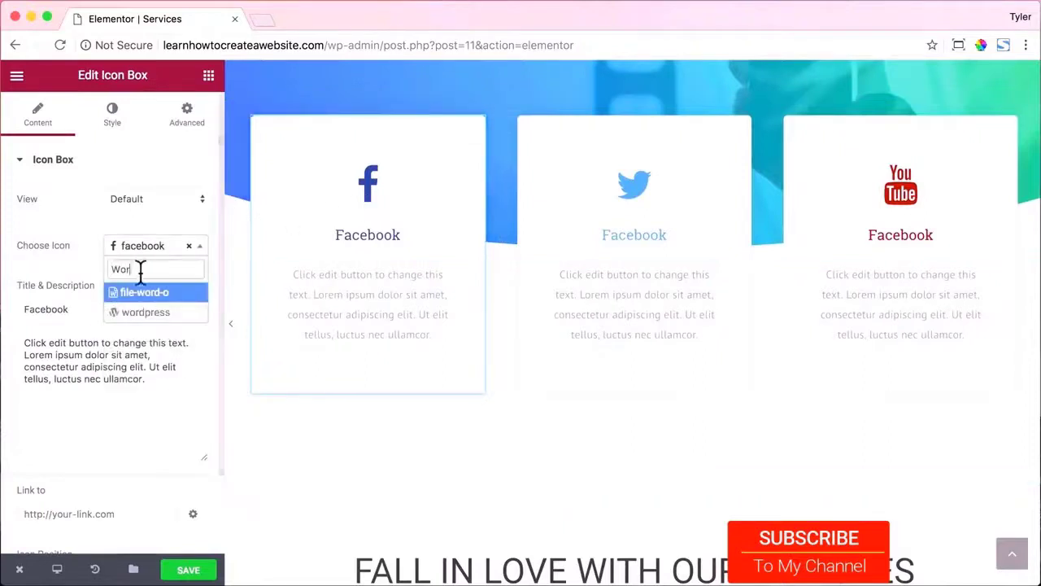
left_click(150, 308)
left_click_drag(132, 308, 26, 307)
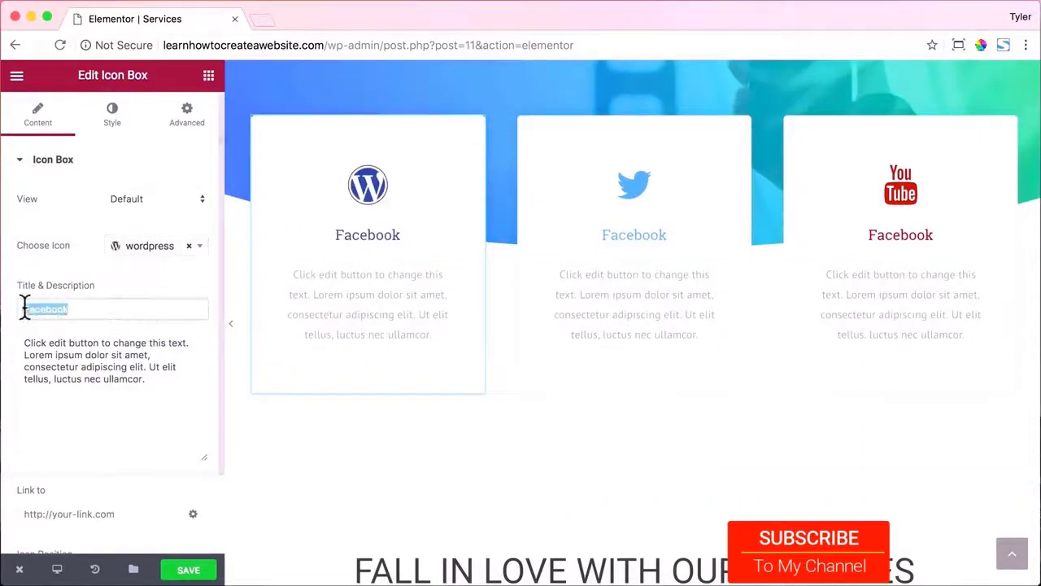
type("WordPress")
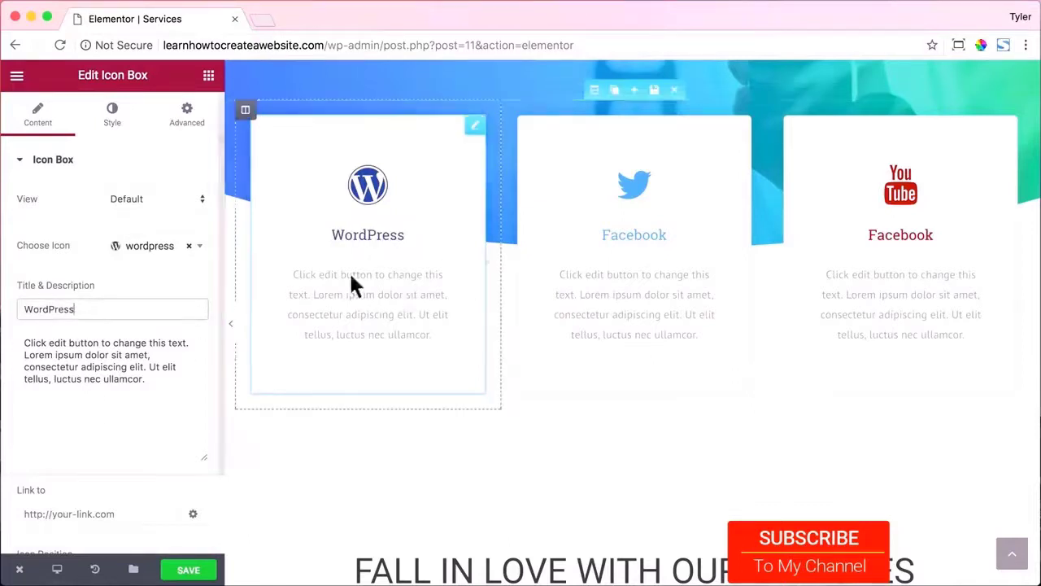
Give the second icon box a paint-brush icon and the title 'Design'.
left_click(630, 193)
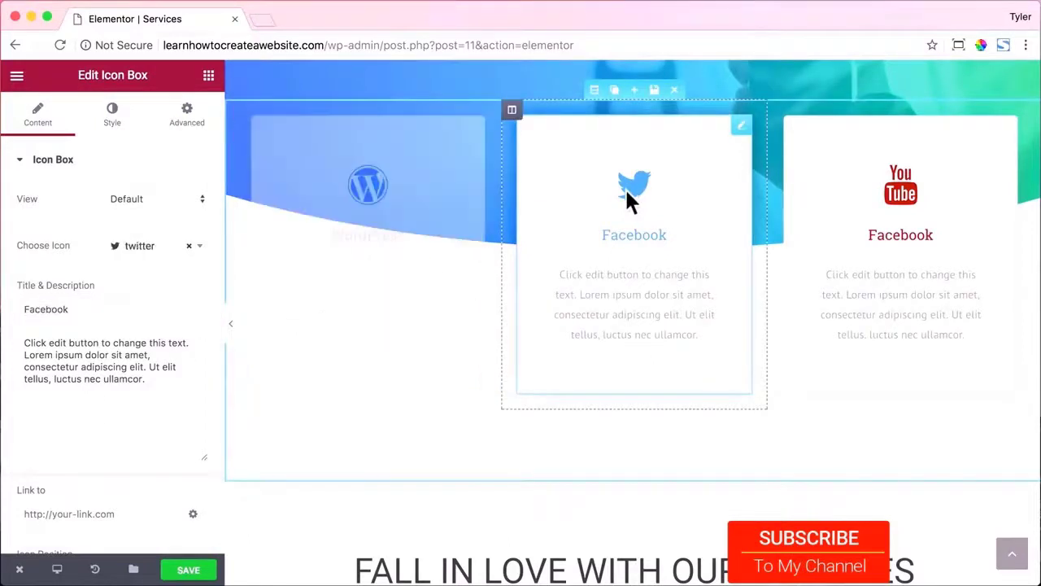
left_click(155, 246)
type("pain")
left_click(153, 289)
left_click_drag(70, 309, 6, 302)
type("Des")
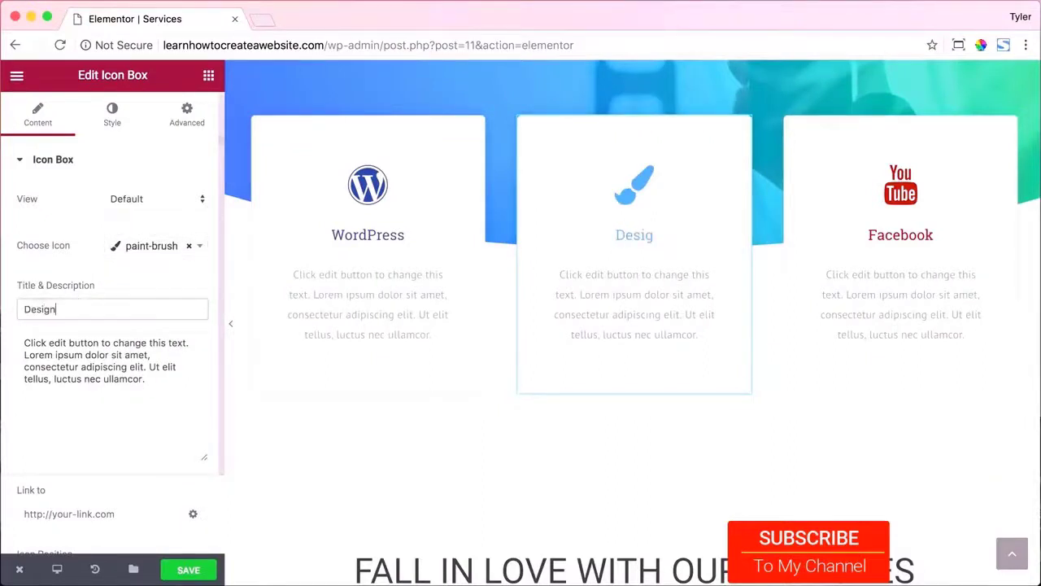
type("ign")
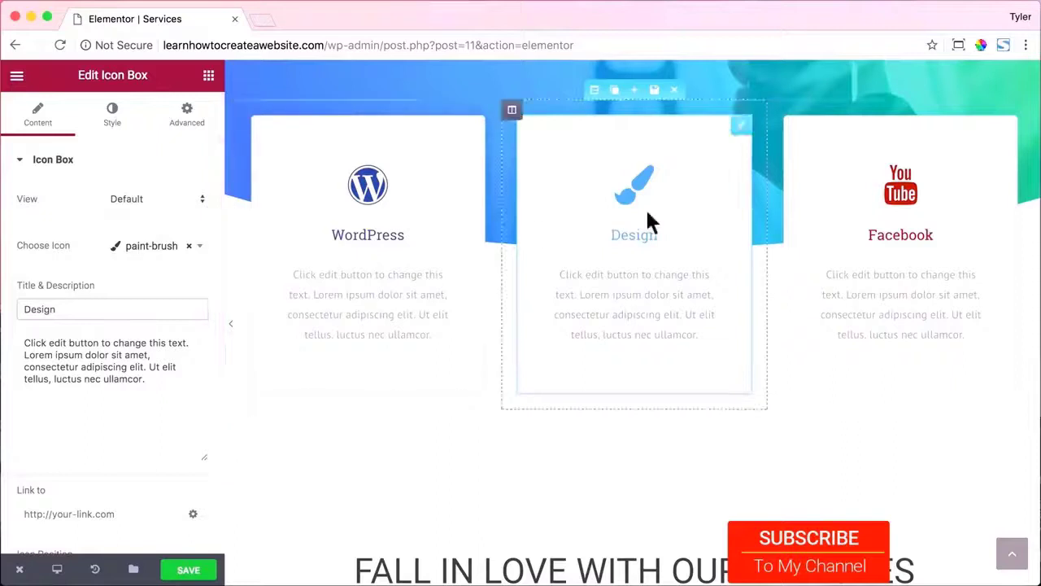
Give the third icon box a pencil icon and the title 'Content'.
left_click(900, 193)
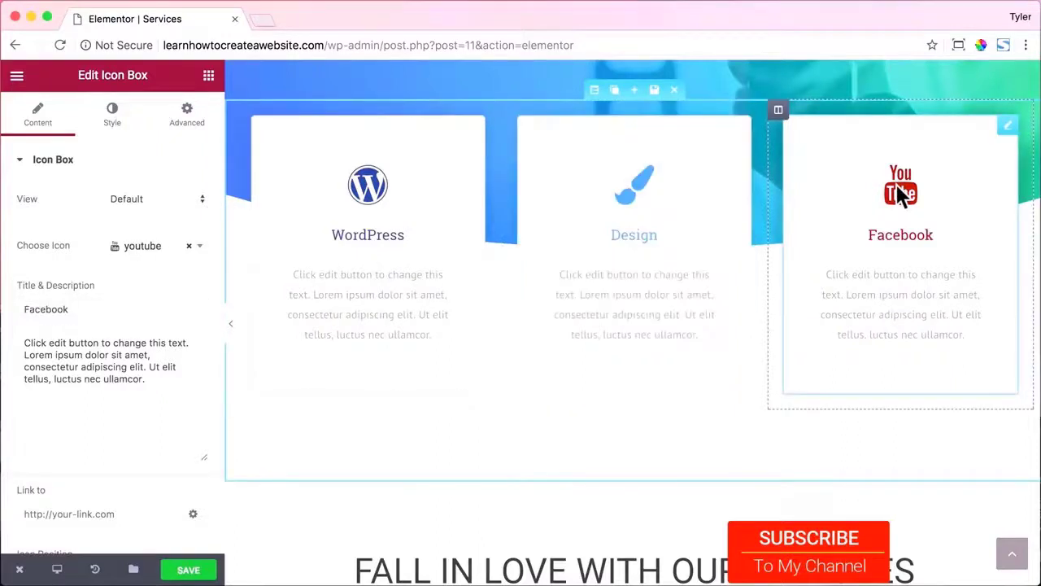
left_click(163, 249)
type("pencil")
key("Return")
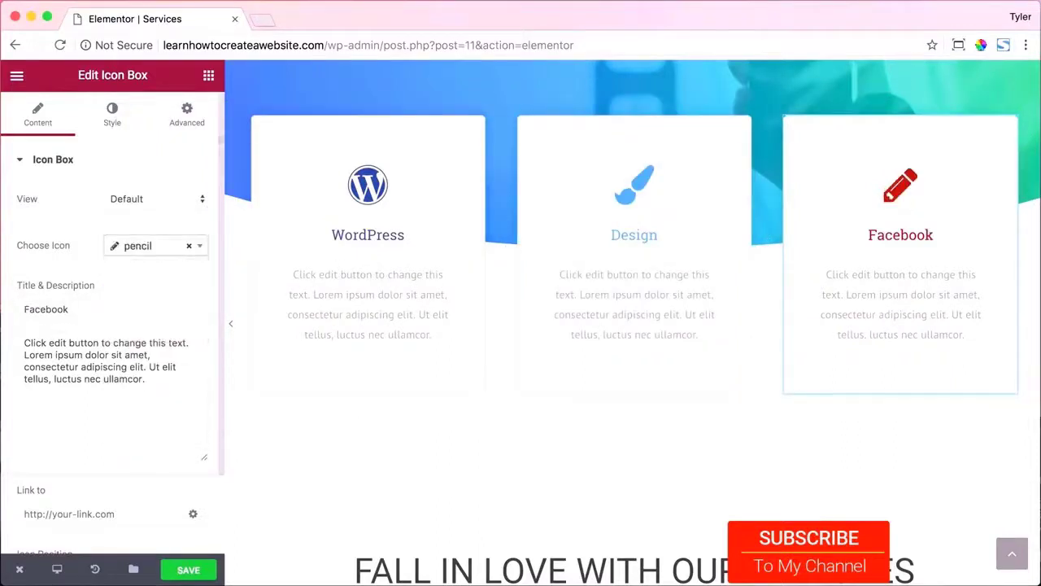
key("Tab")
type("Content")
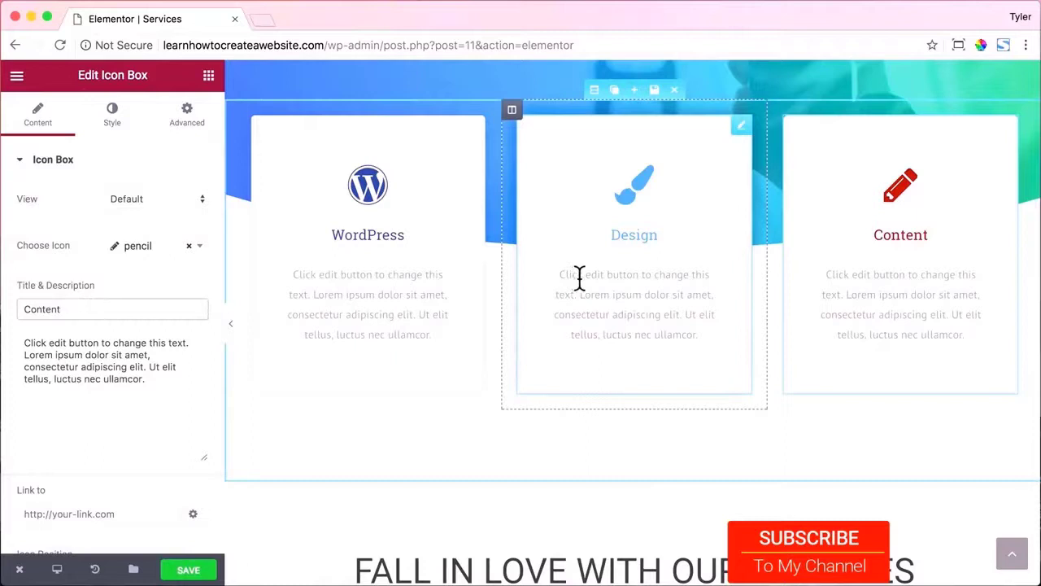
scroll(584, 278, "down", 5)
left_click(598, 213)
Replace the heading text with 'we're pretty good at these things too'.
left_click_drag(155, 218, 14, 221)
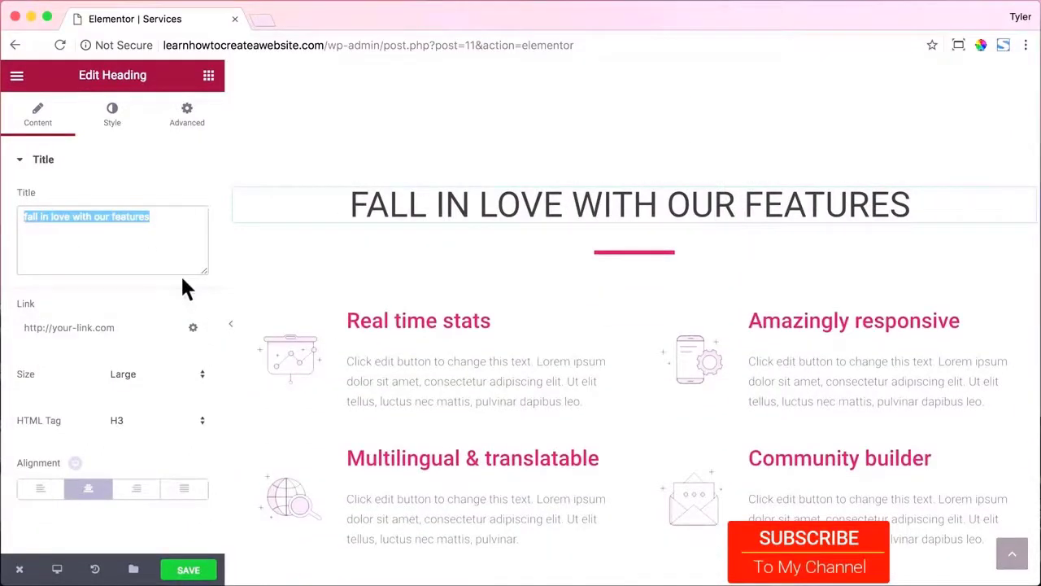
type("we're pretty")
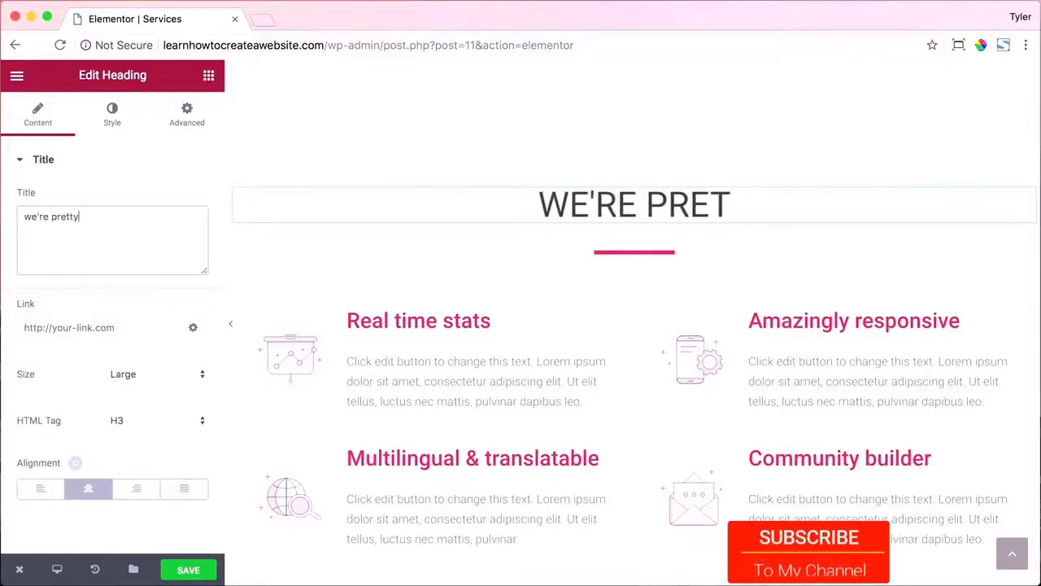
type(" good at these things too")
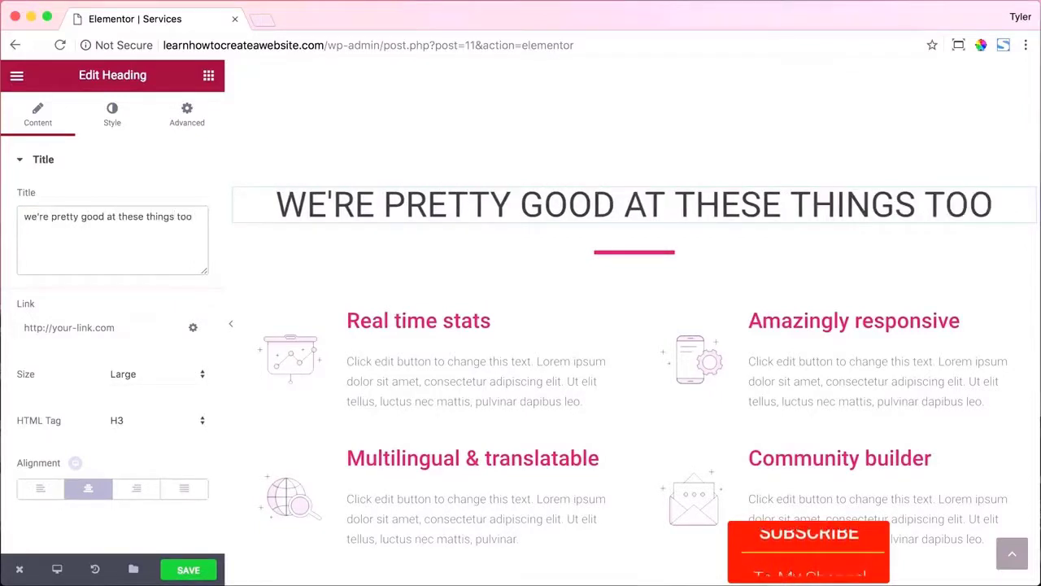
Set the divider colour to #61ce70 and copy the hex value.
left_click(616, 253)
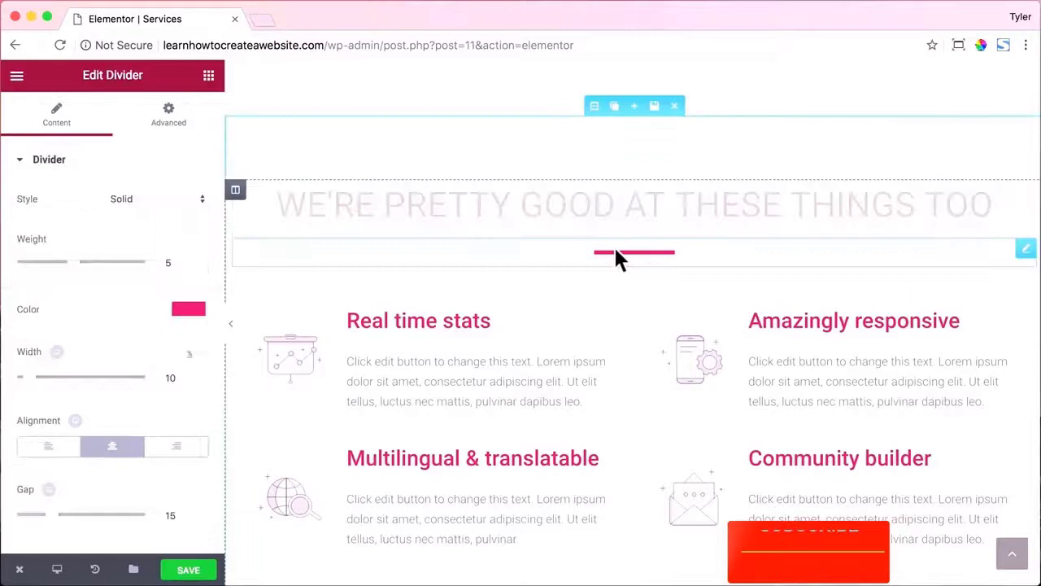
left_click(174, 308)
left_click(63, 328)
left_click_drag(64, 328, 63, 339)
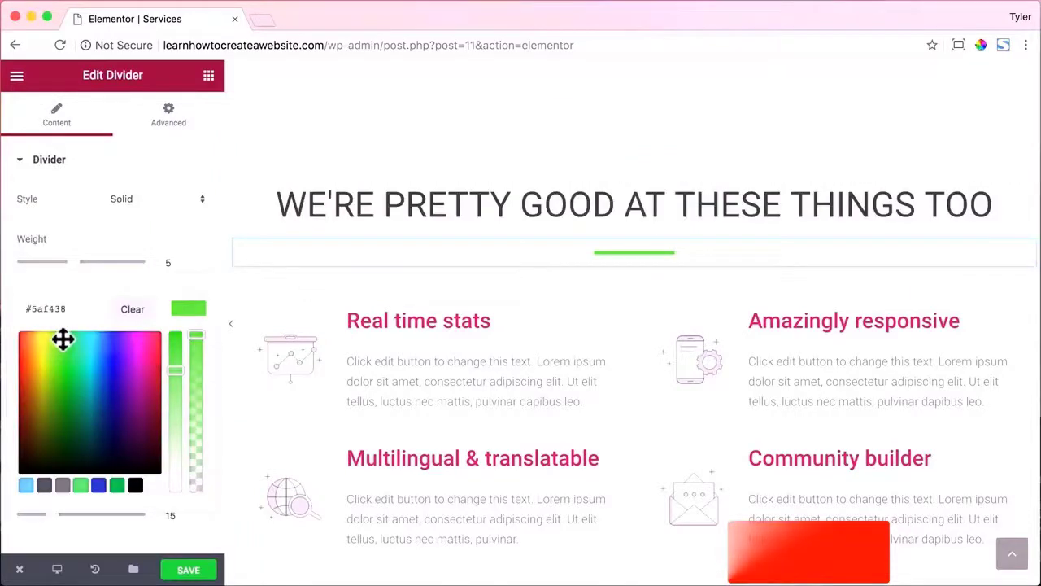
double_click(51, 308)
type("61")
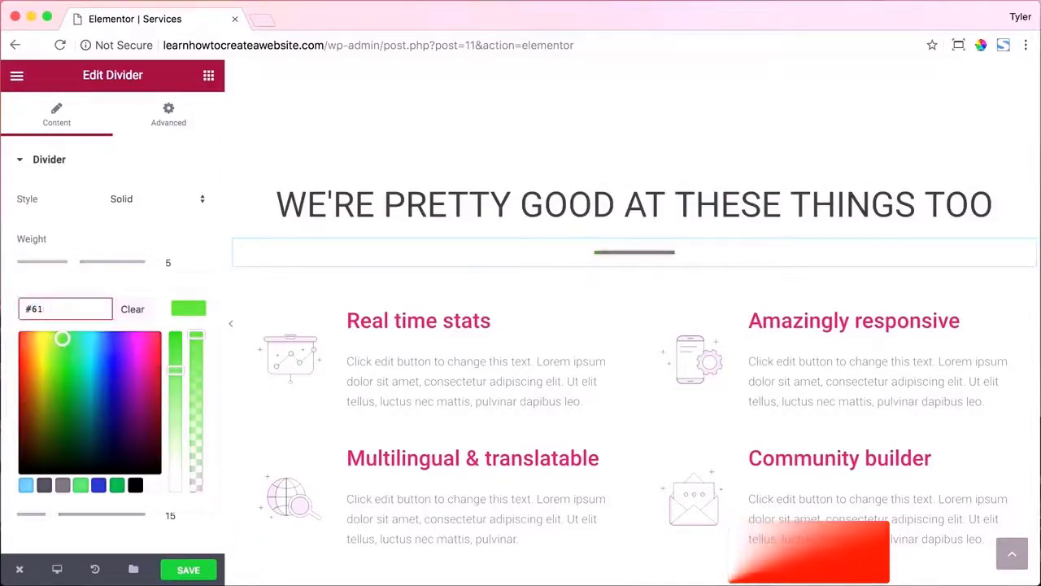
type("ce70")
double_click(57, 309)
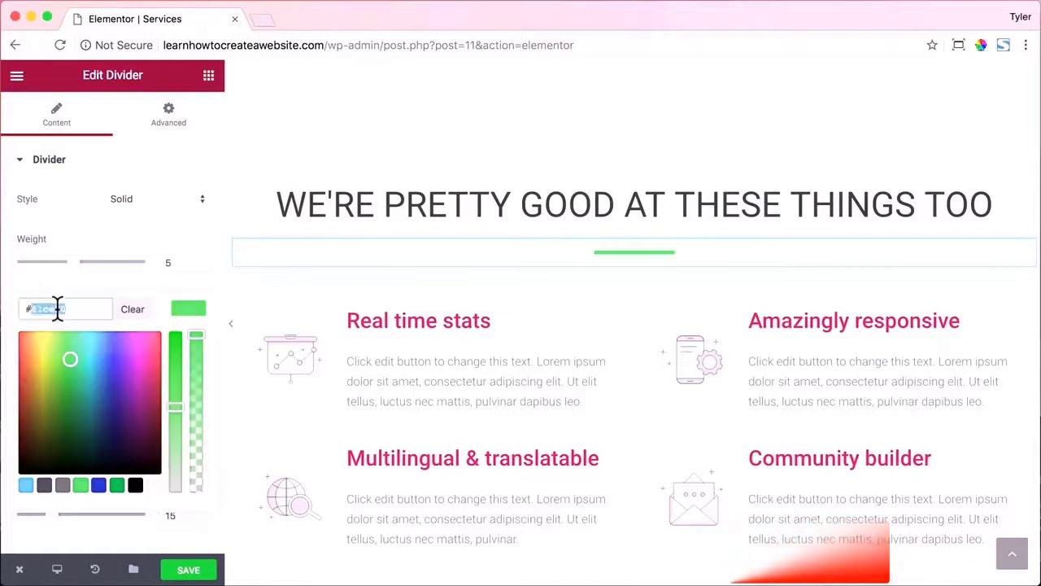
Paste #61ce70 as the title colour of the Real time stats and Amazingly responsive boxes.
left_click(412, 323)
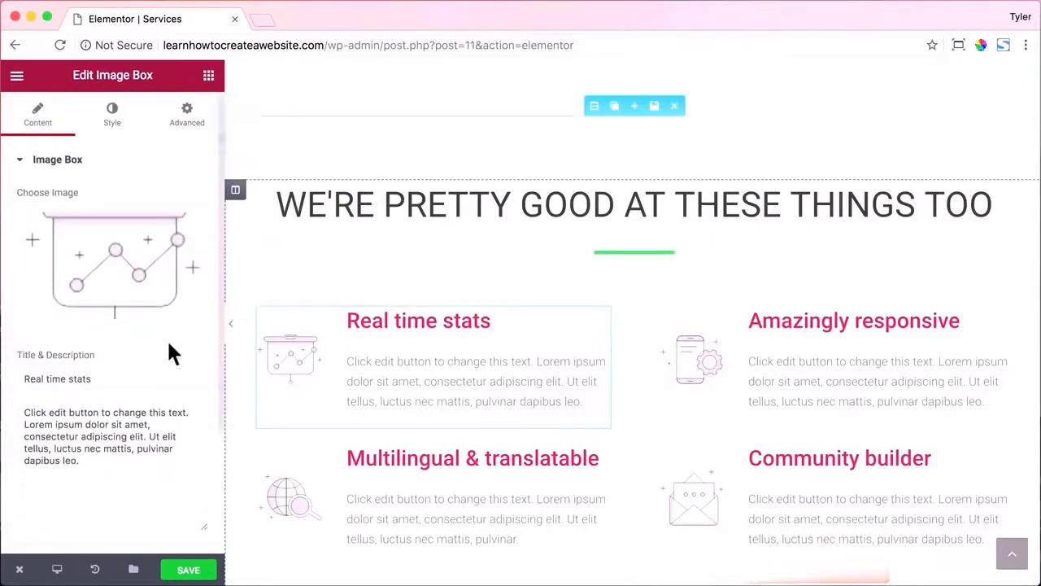
scroll(166, 339, "down", 5)
scroll(167, 338, "up", 4)
scroll(167, 338, "up", 2)
left_click(114, 122)
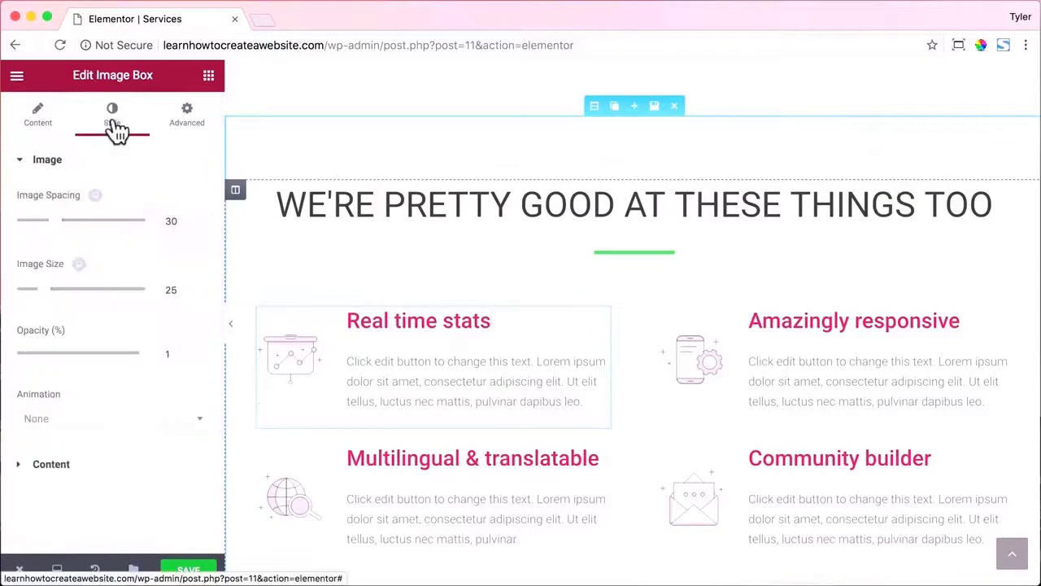
left_click(51, 464)
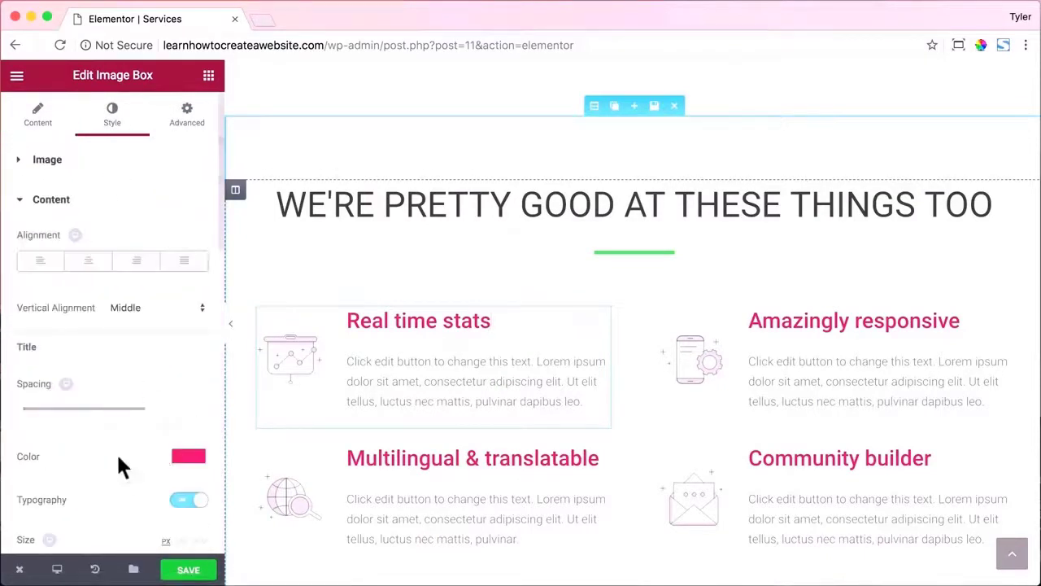
left_click(193, 455)
double_click(52, 457)
type("#61ce70")
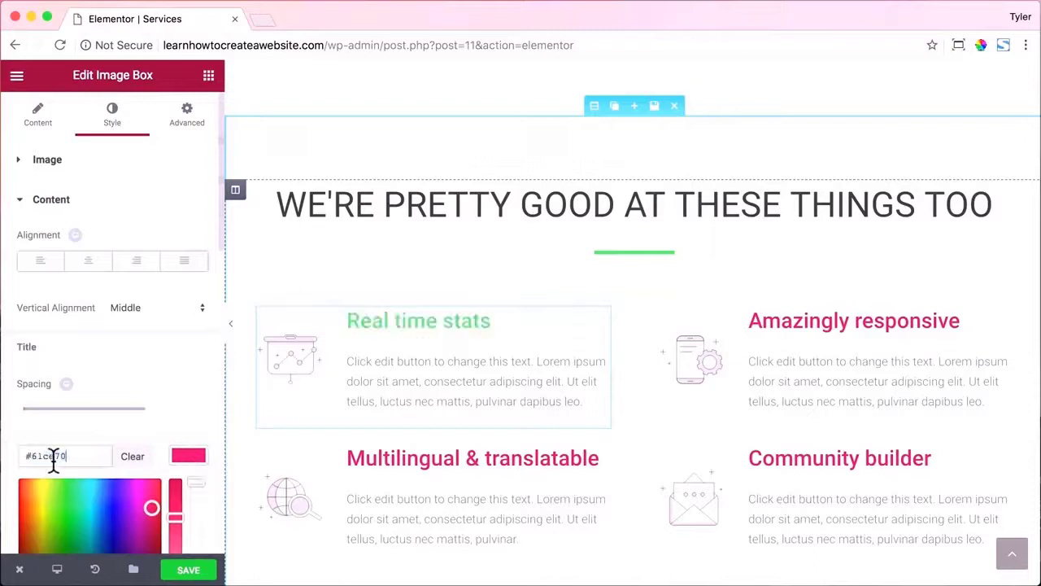
left_click(808, 327)
left_click(113, 122)
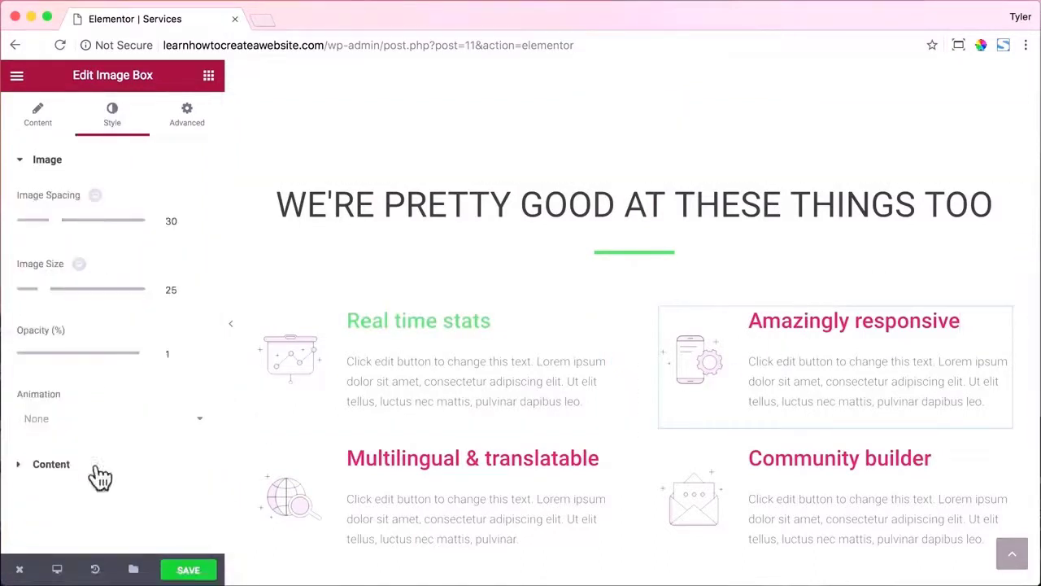
left_click(96, 467)
left_click(190, 456)
double_click(55, 455)
type("#61ce70")
scroll(599, 336, "down", 2)
Paste #61ce70 as the Multilingual & translatable and Community builder title colours.
left_click(601, 314)
left_click(113, 120)
left_click(113, 463)
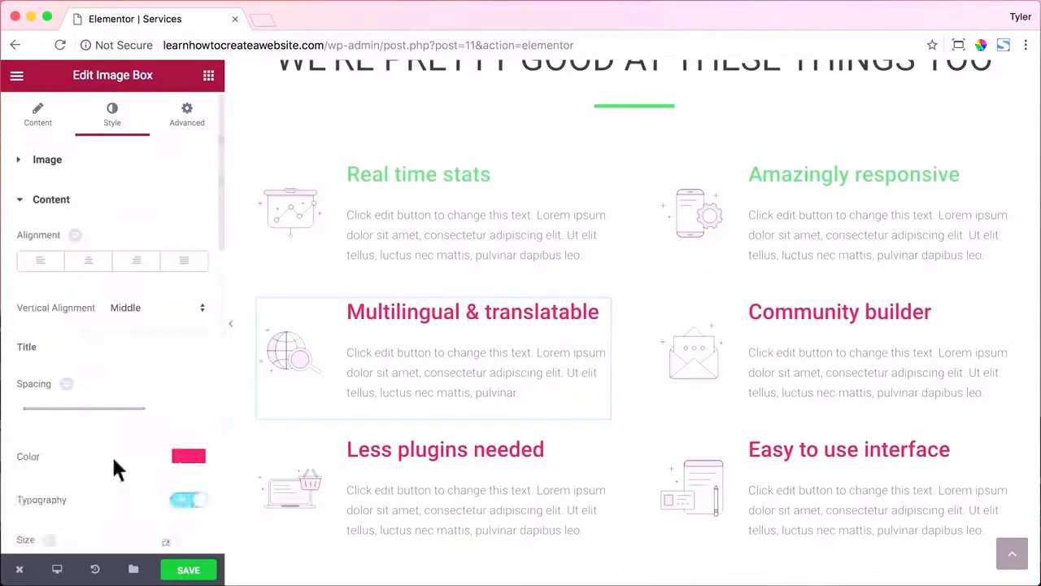
left_click(189, 455)
double_click(52, 456)
type("#61ce70")
left_click(841, 311)
left_click(113, 120)
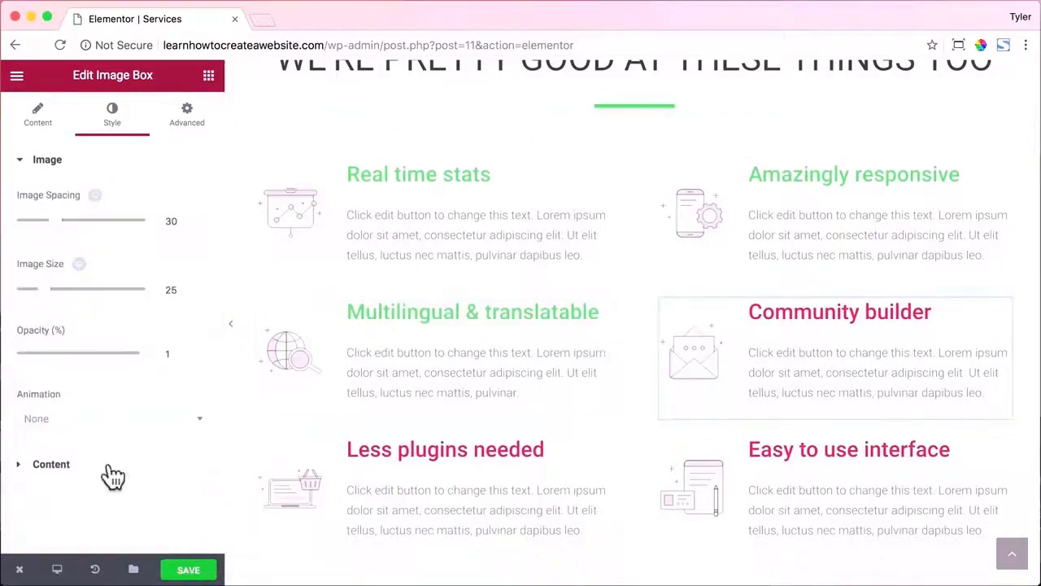
left_click(113, 465)
left_click(189, 404)
double_click(57, 405)
key("super+v")
left_click(445, 449)
Paste #61ce70 as the Less plugins needed and Easy to use interface title colours.
left_click(112, 120)
left_click(114, 465)
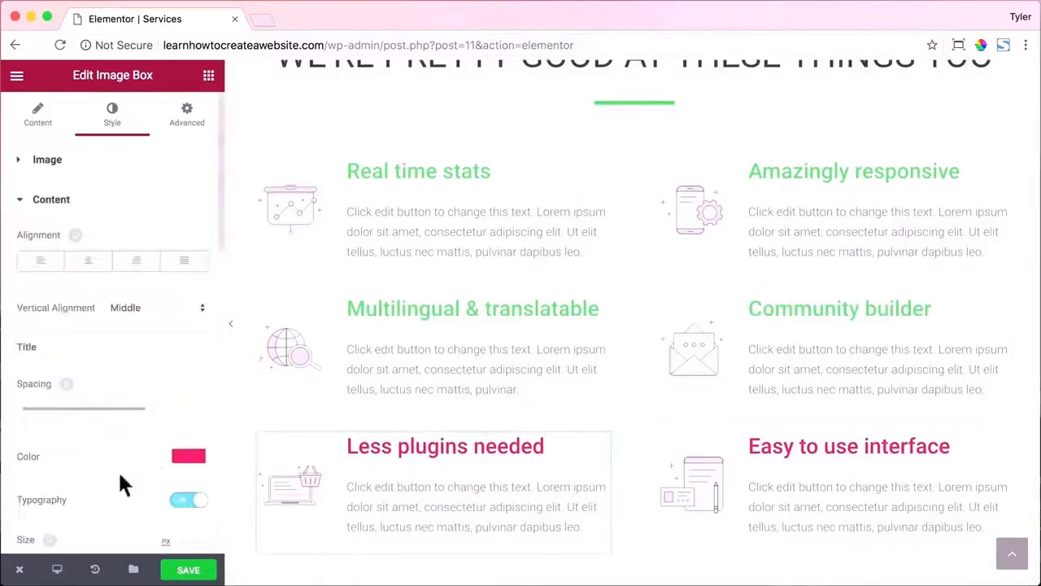
left_click(188, 456)
double_click(49, 456)
type("#61ce70")
left_click(792, 452)
left_click(112, 120)
left_click(114, 463)
left_click(189, 456)
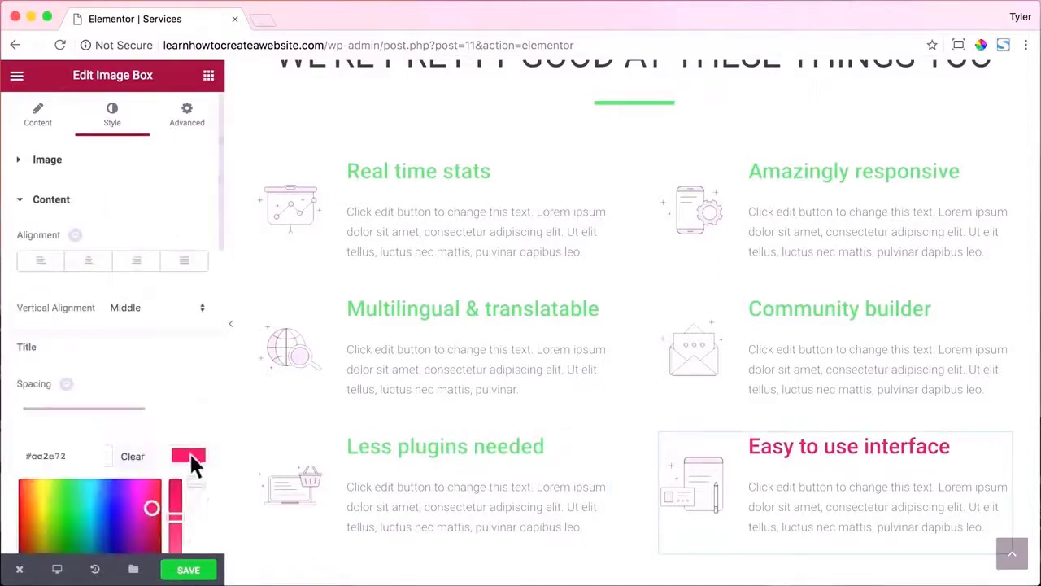
double_click(49, 456)
type("#61ce70")
scroll(542, 348, "down", 10)
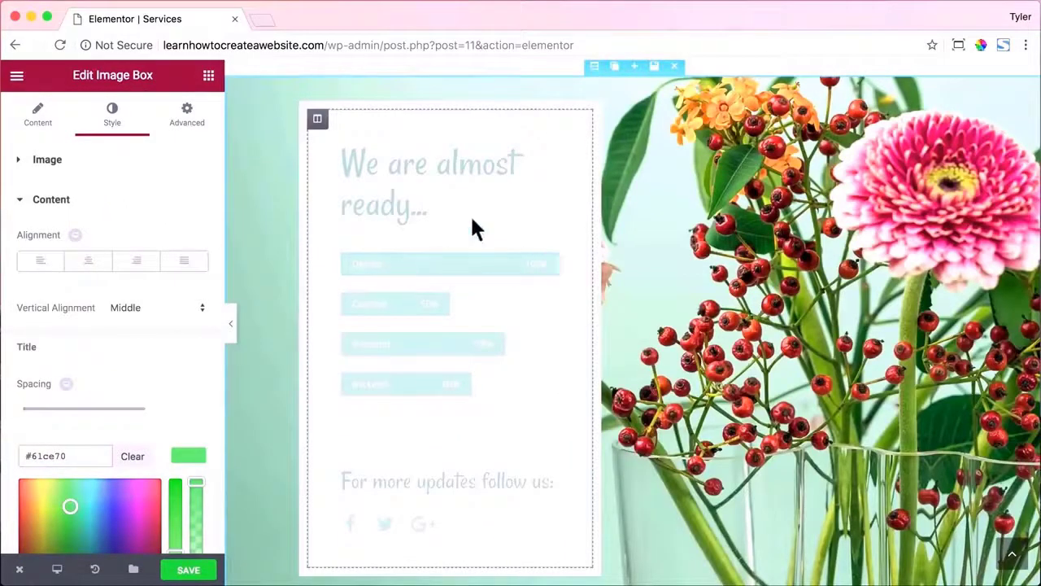
Show the We are almost ready section's background settings and open a new browser tab.
left_click(593, 69)
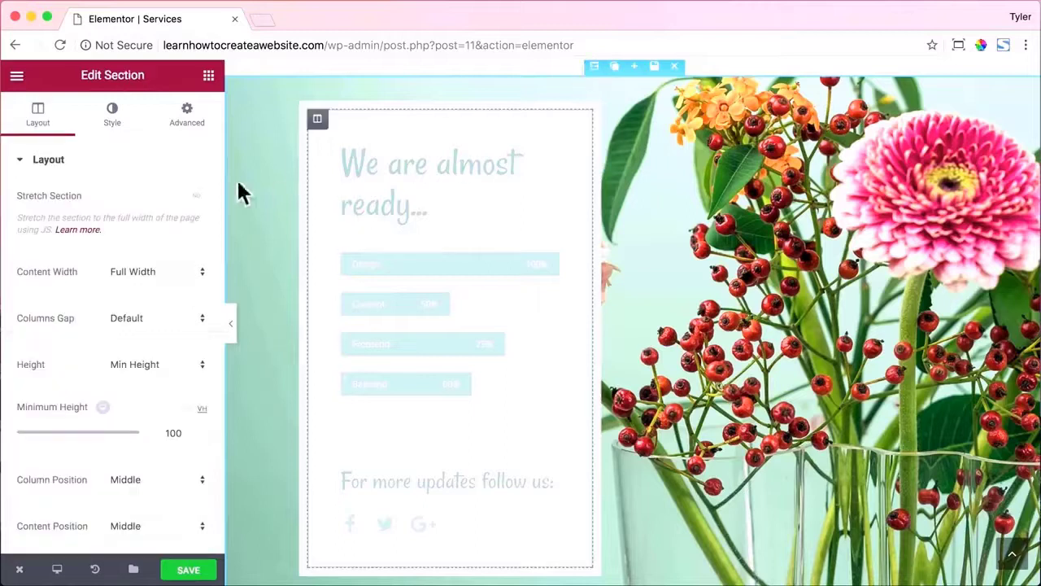
left_click(116, 133)
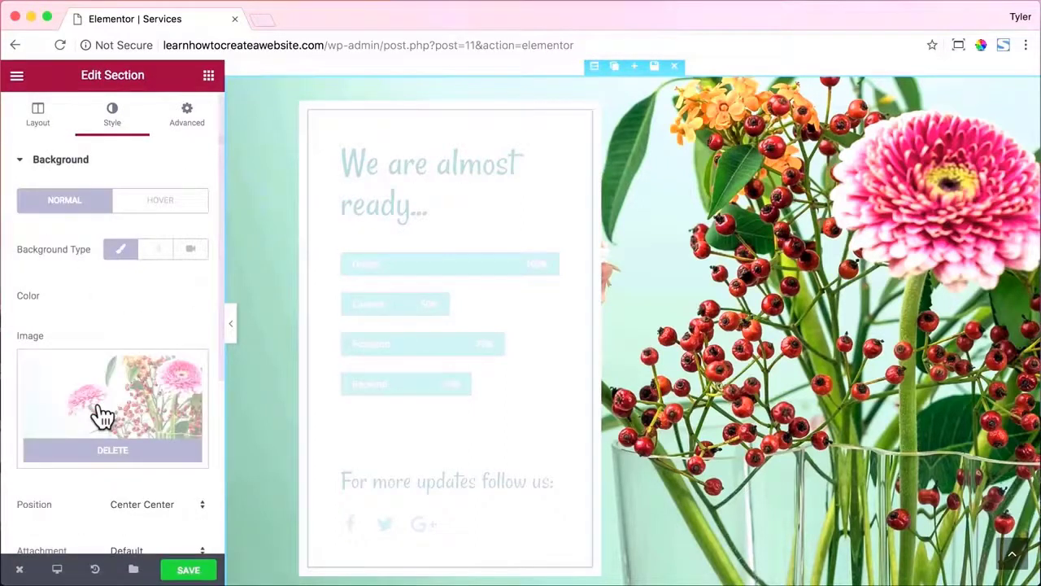
left_click(259, 18)
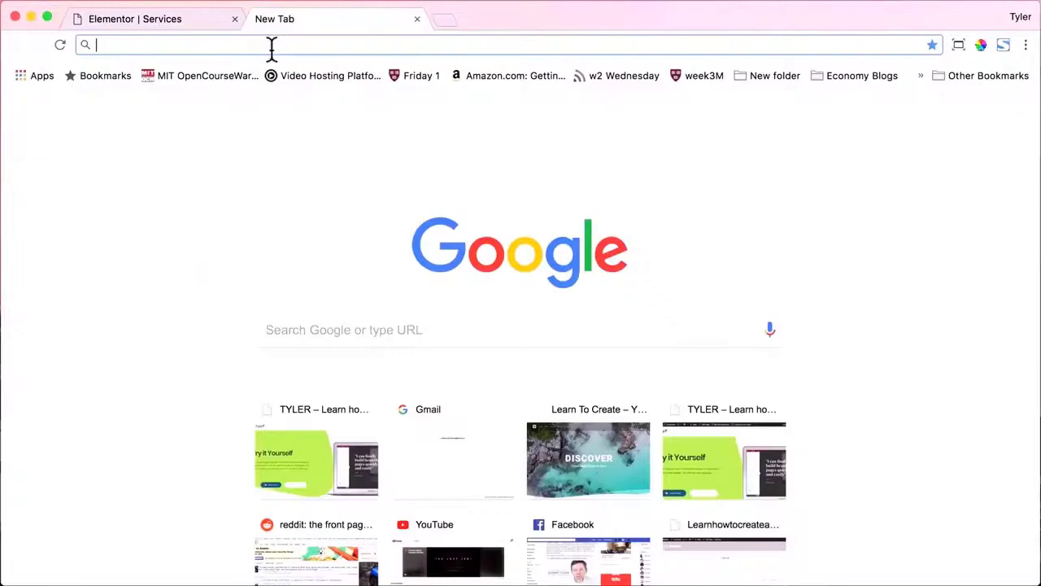
Go to pixabay.com and search for interior photos.
type("pixa")
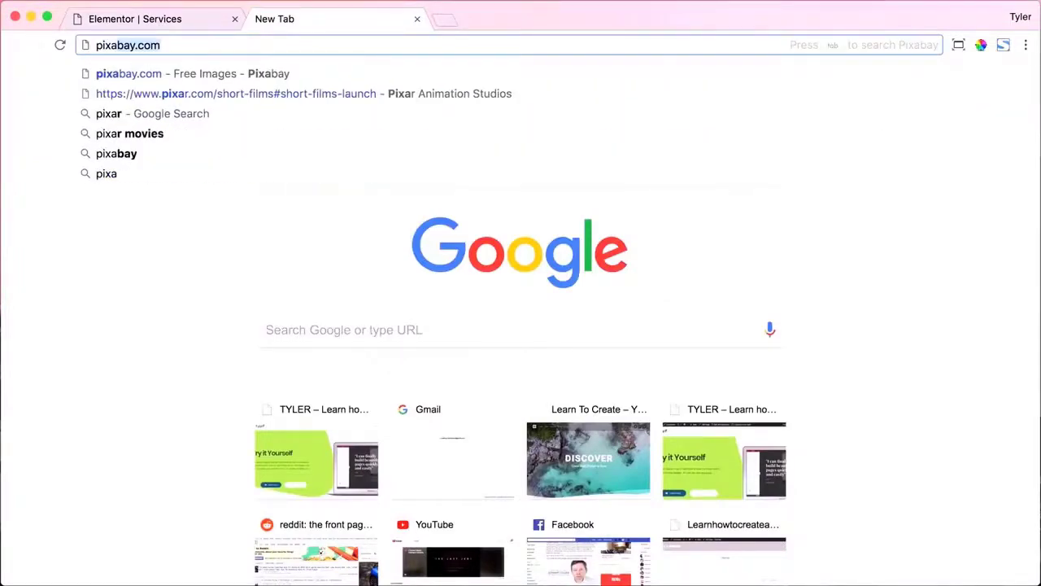
type("bay.com")
key("Return")
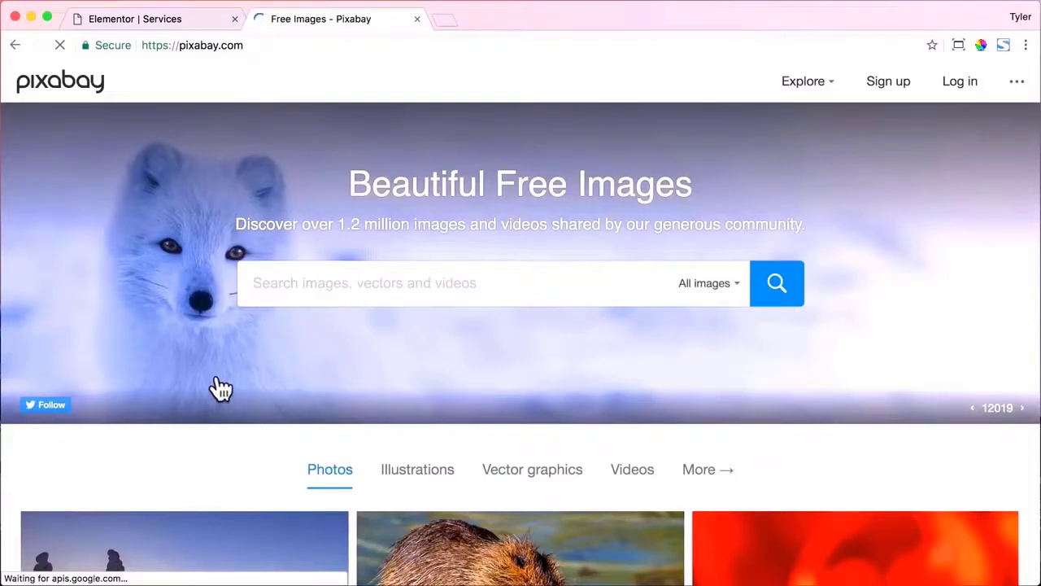
type("interior")
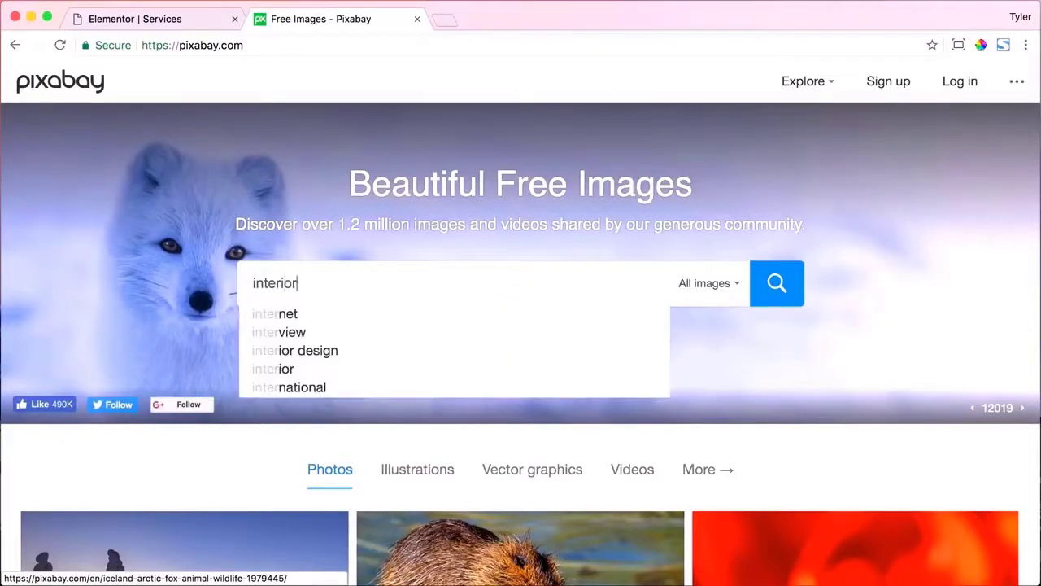
key("Return")
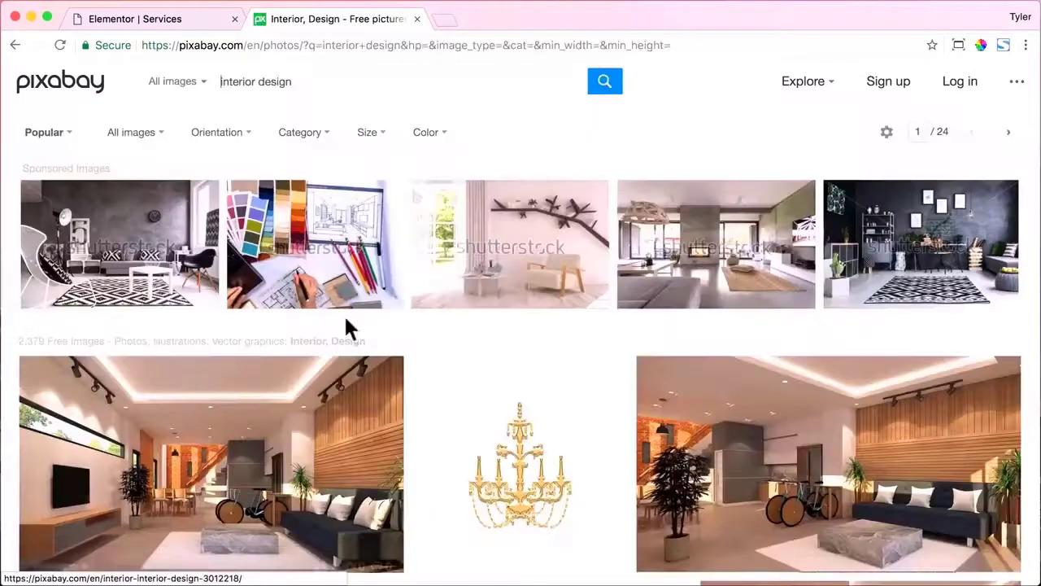
scroll(463, 342, "down", 10)
scroll(465, 341, "down", 15)
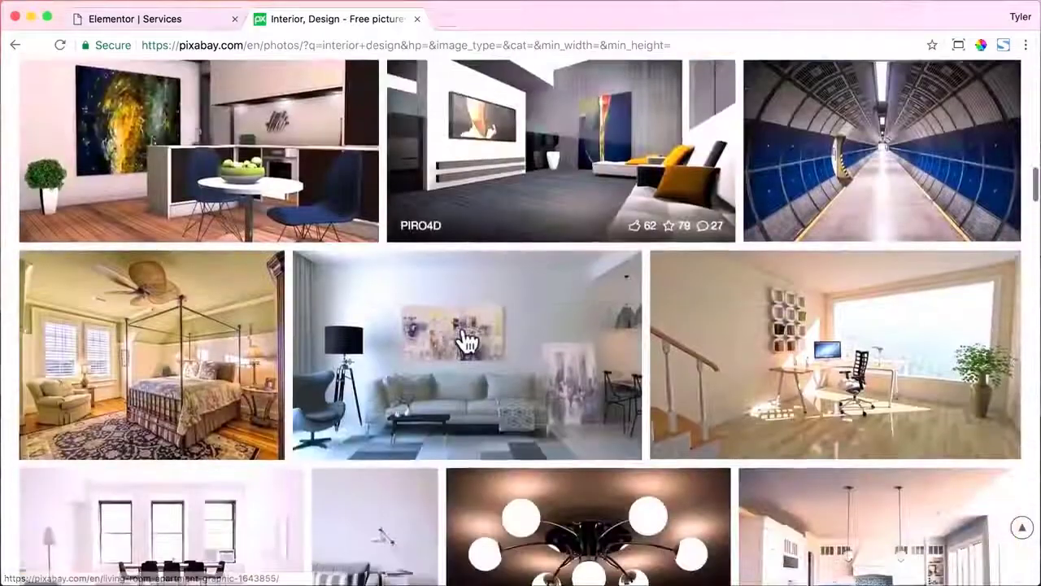
Download the office-desk photo at 1280×720 after the 1920×1080 size asks for login.
left_click(881, 237)
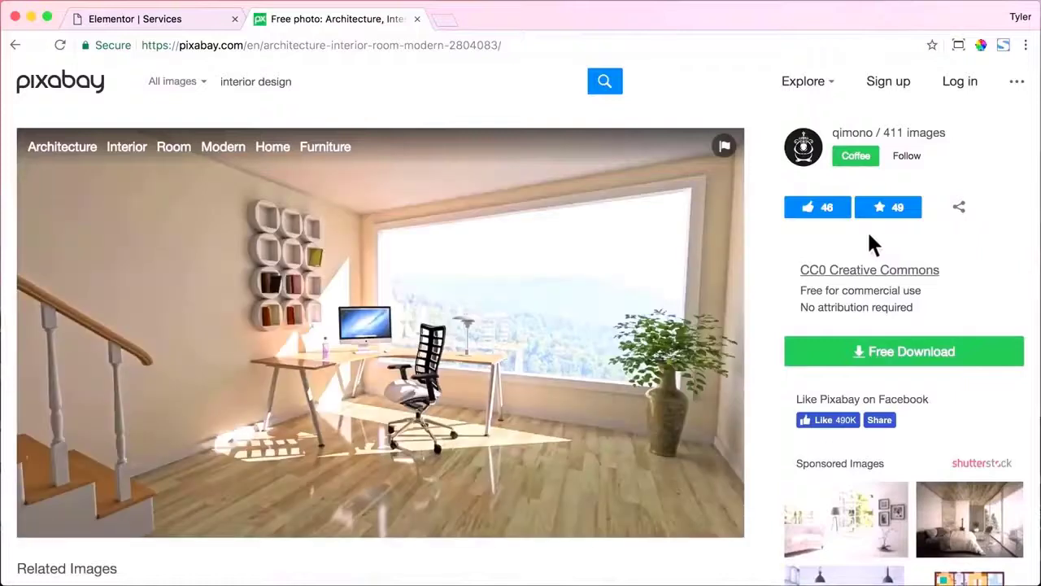
left_click(901, 353)
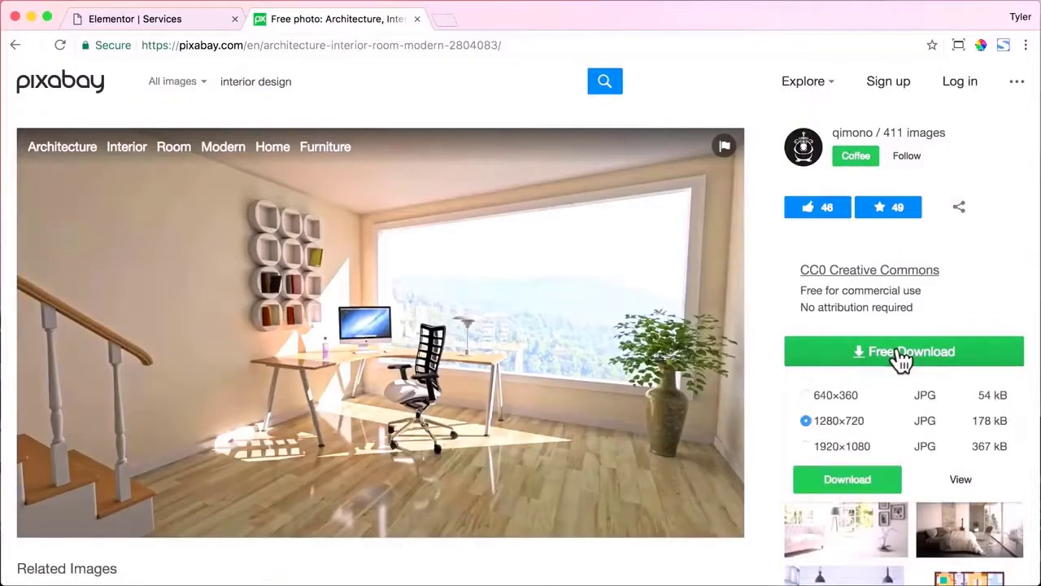
left_click(840, 449)
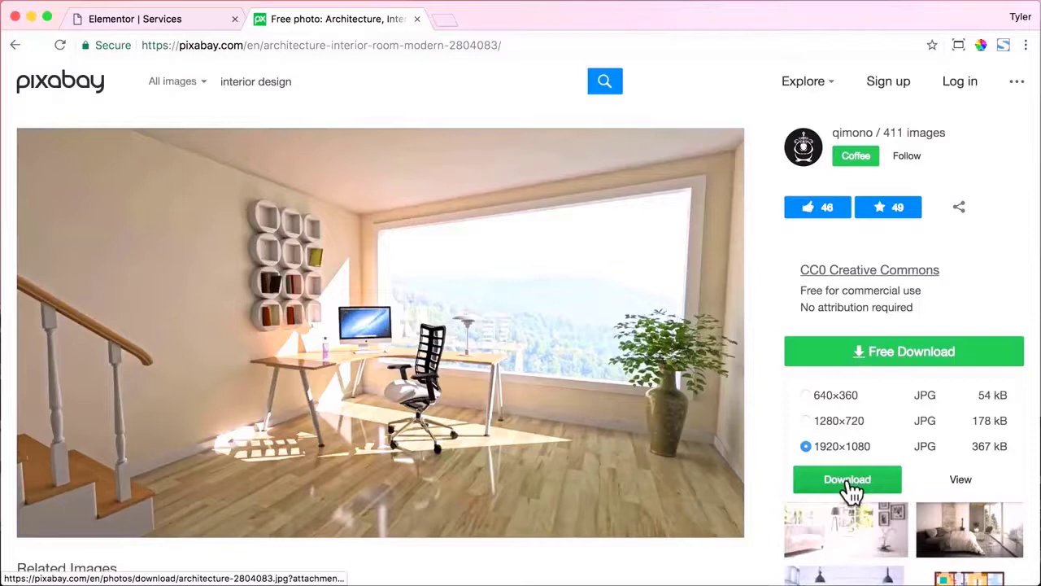
left_click(849, 482)
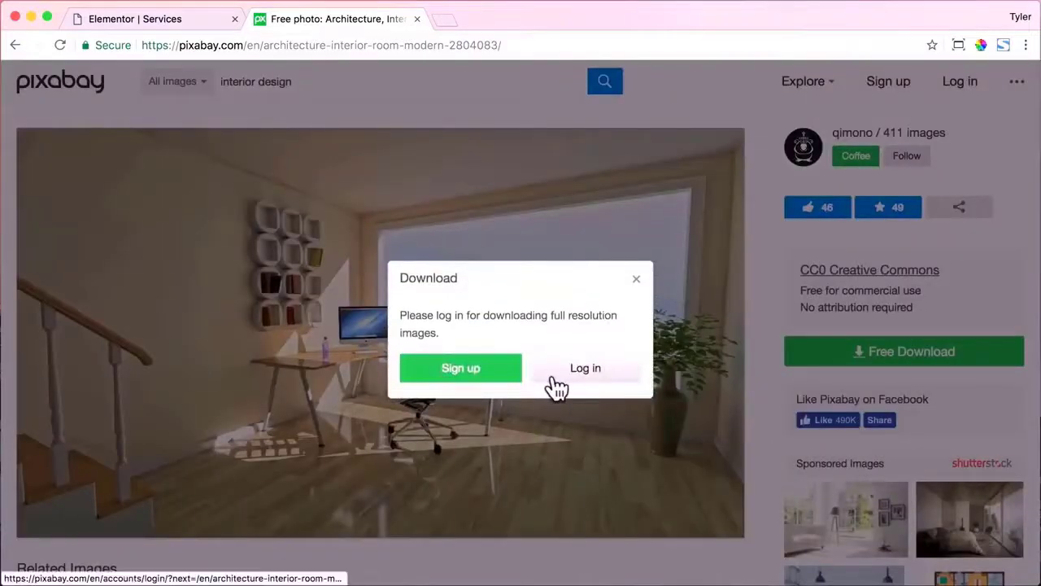
left_click(636, 279)
left_click(870, 351)
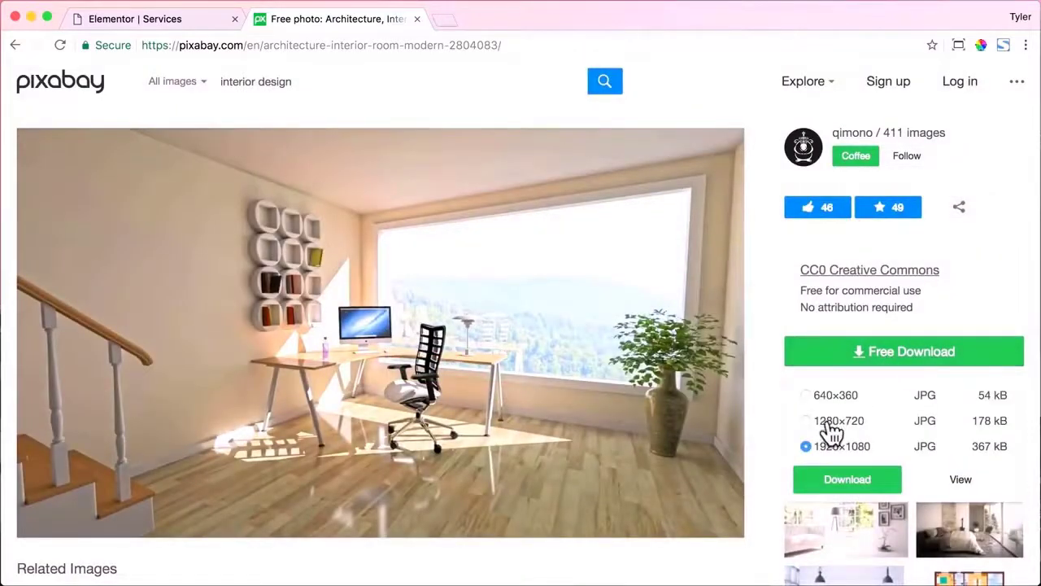
left_click(837, 421)
left_click(846, 480)
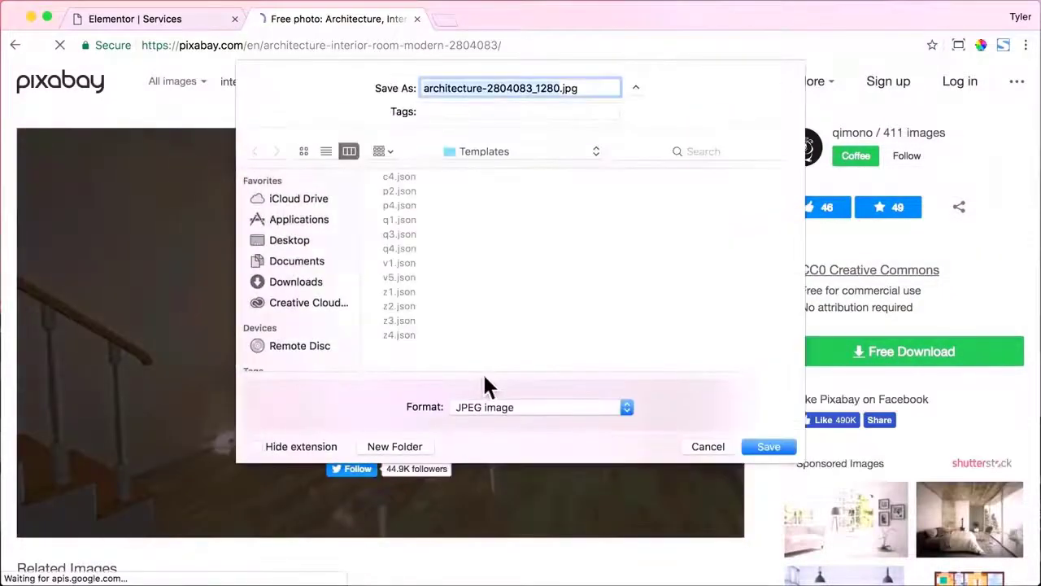
Save the photo to the Desktop as design.jpg and close the Pixabay tab.
left_click(502, 160)
left_click(484, 168)
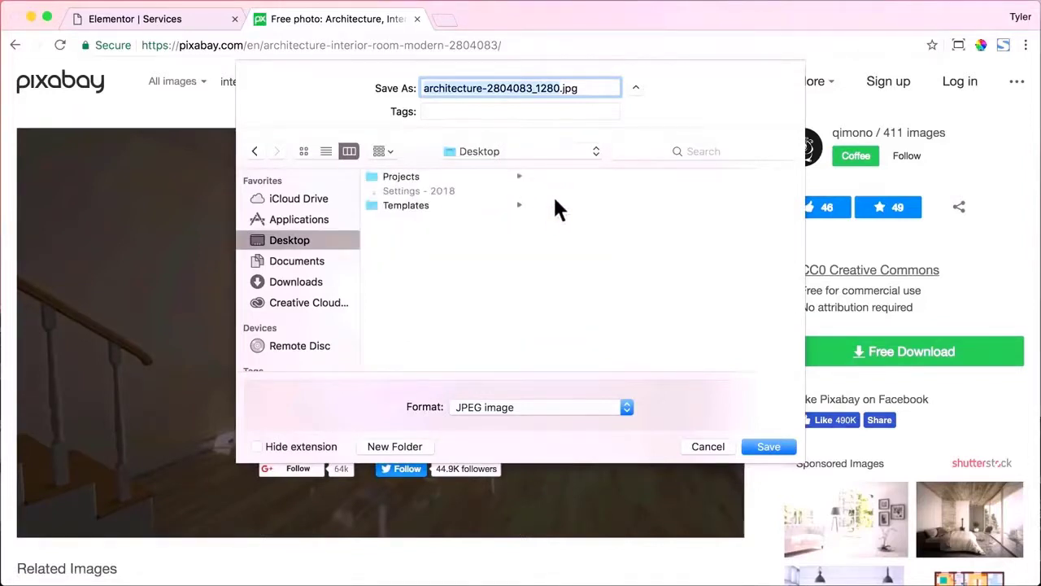
type("design")
key("Return")
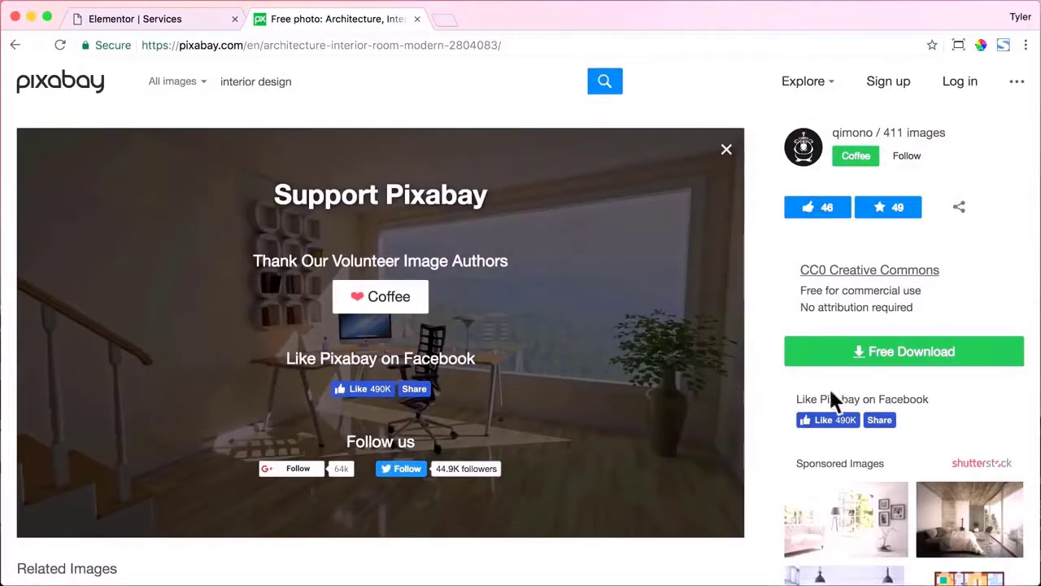
left_click(417, 19)
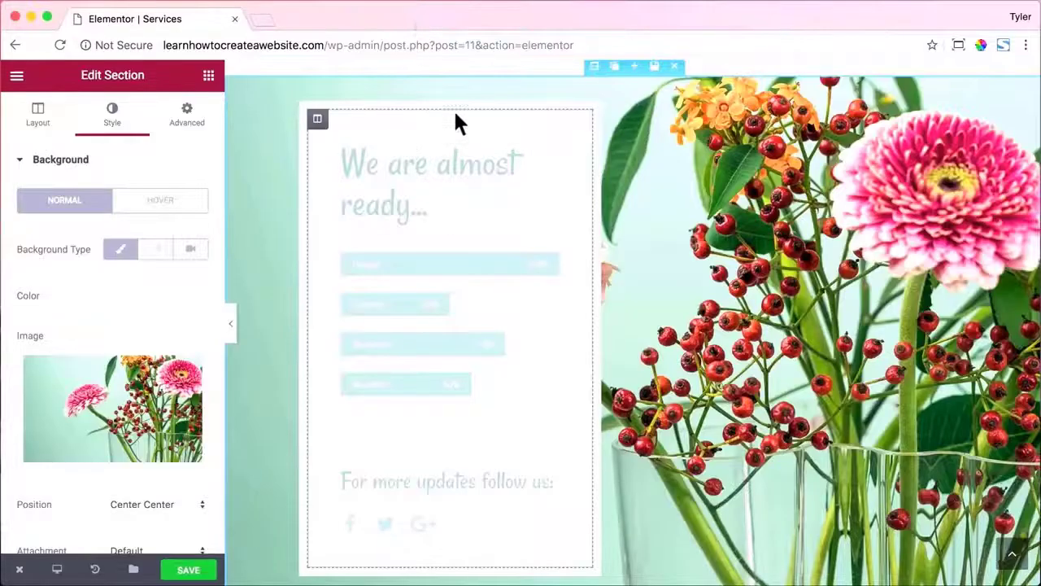
Swap the section's flower background for design.jpg, uploaded from the Desktop.
left_click(127, 451)
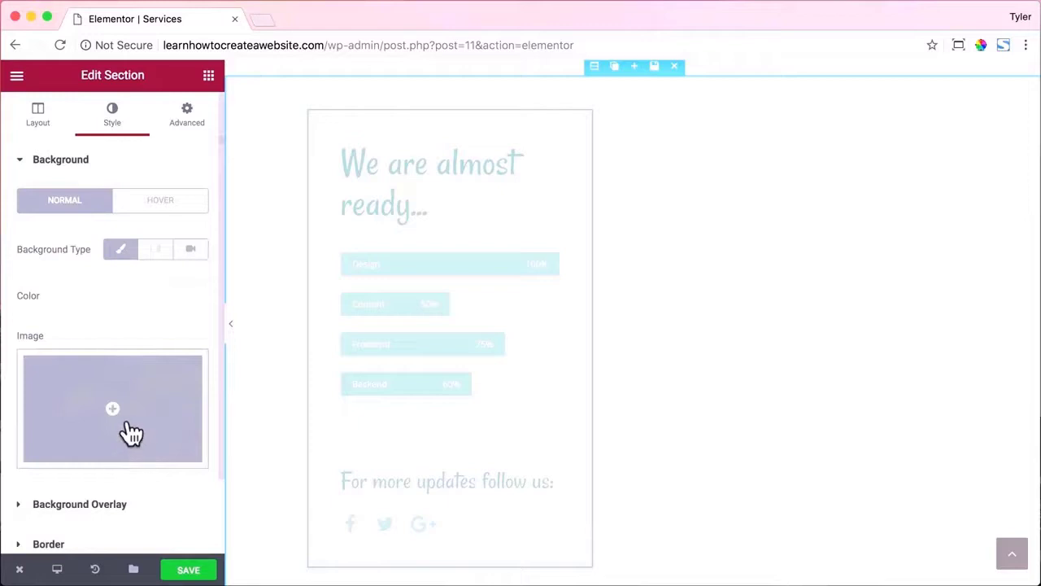
left_click(137, 425)
left_click(84, 148)
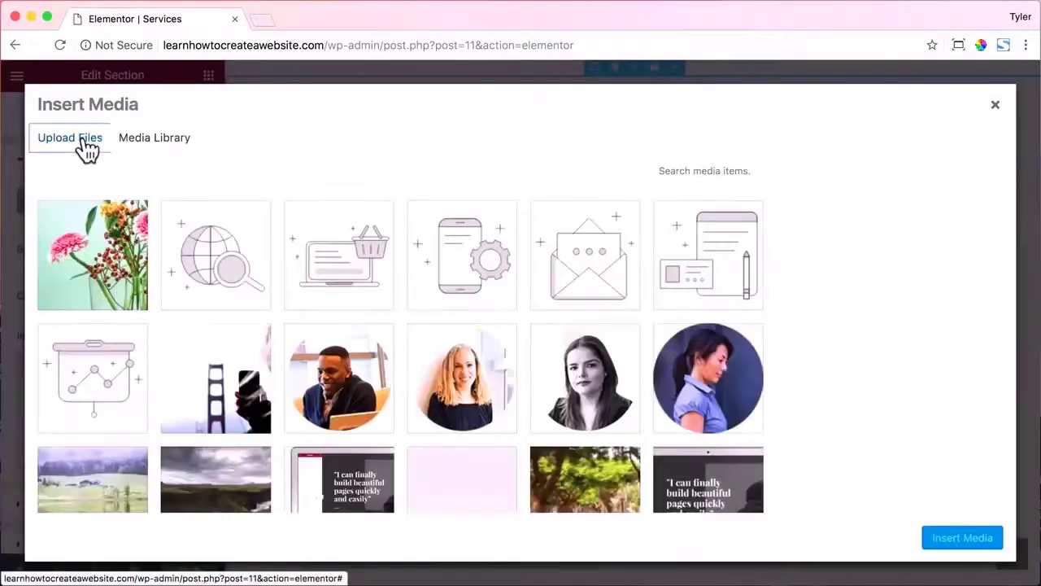
left_click(529, 342)
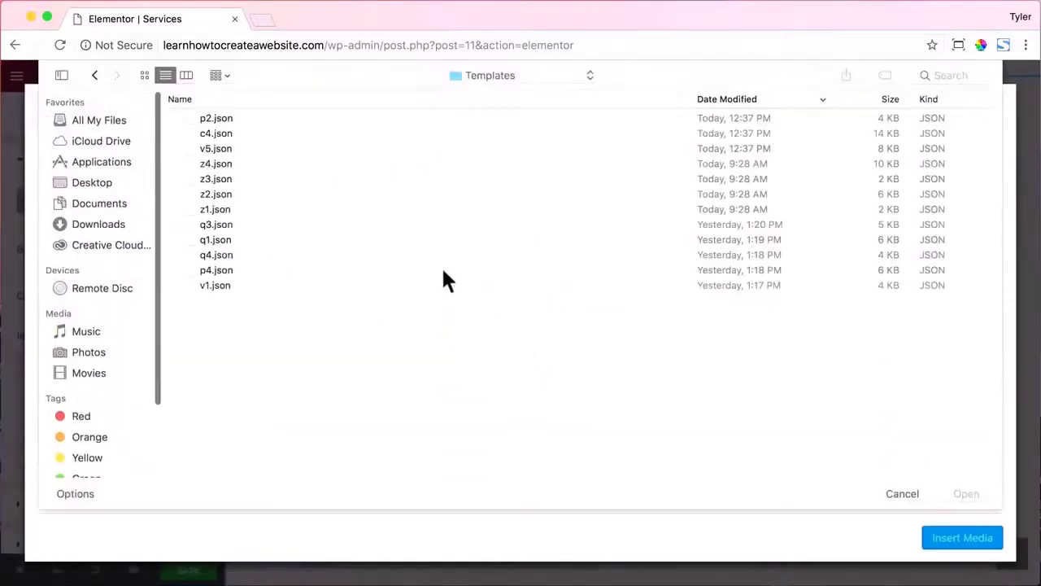
left_click(106, 184)
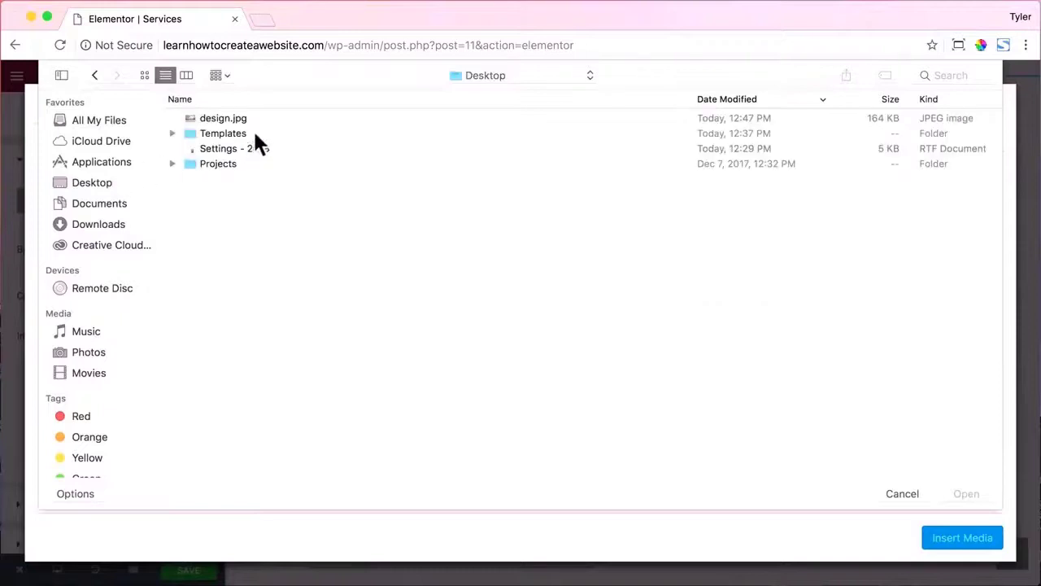
left_click(240, 120)
left_click(978, 495)
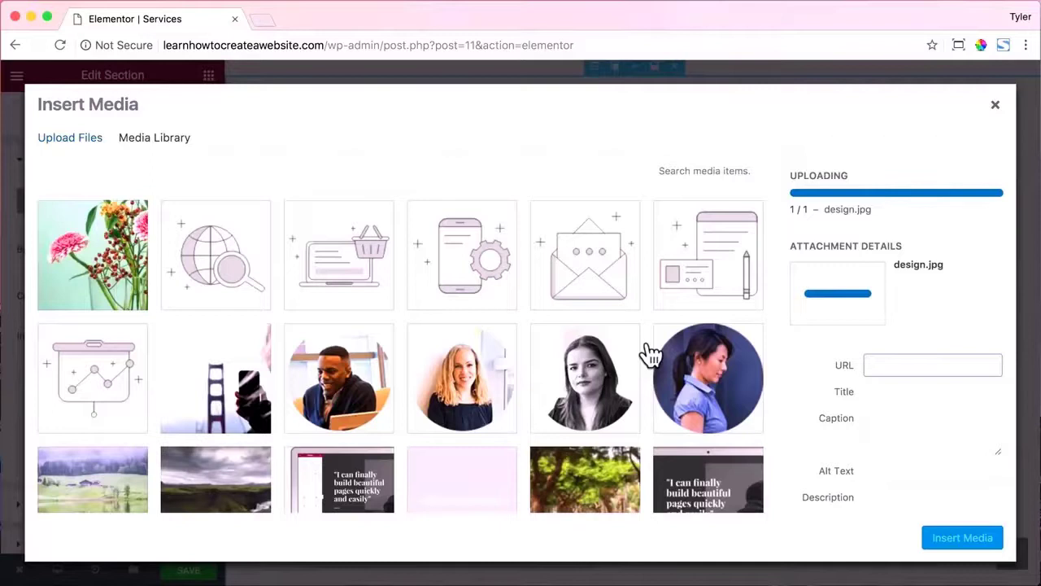
left_click(937, 539)
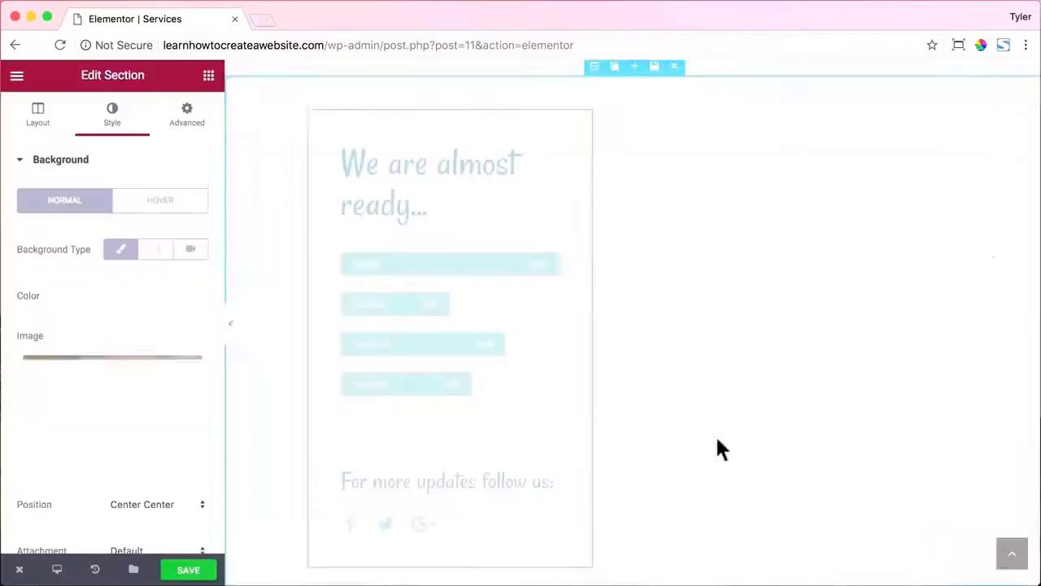
scroll(693, 374, "up", 2)
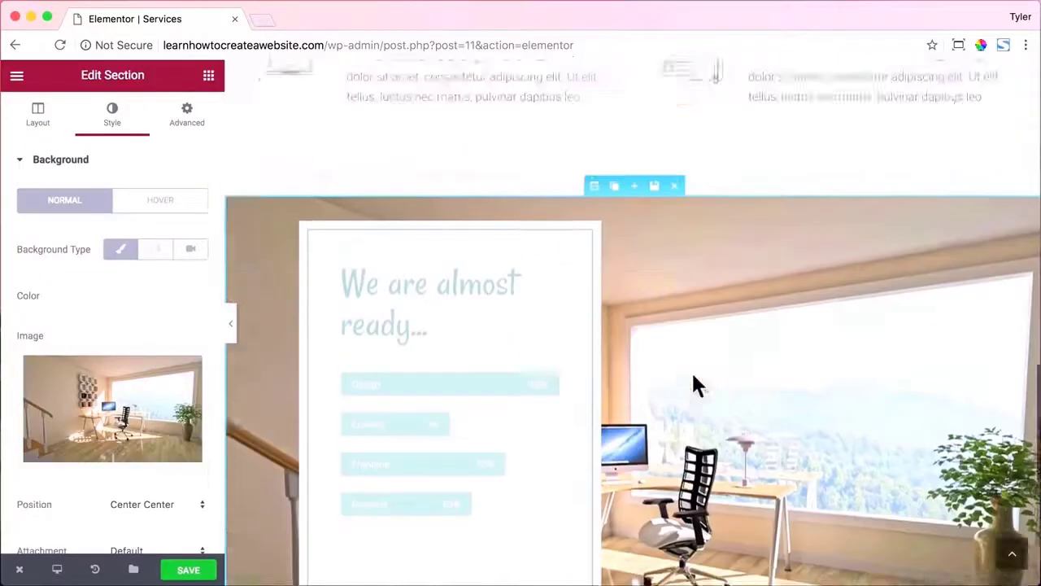
scroll(693, 375, "down", 2)
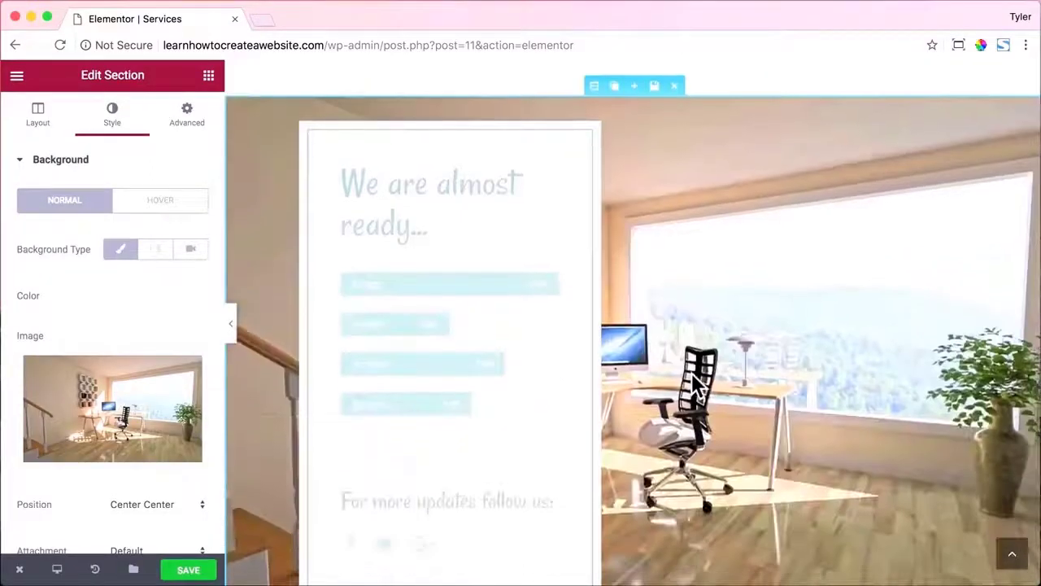
Try the section's top and bottom padding at values like 50, 5, 4 and 3.
left_click(189, 124)
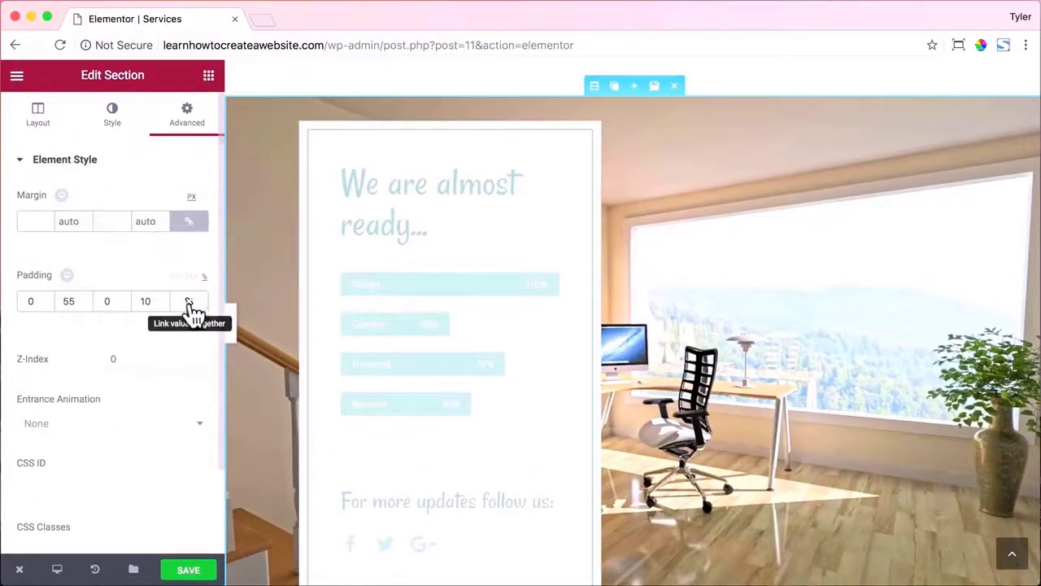
left_click(31, 301)
type("50")
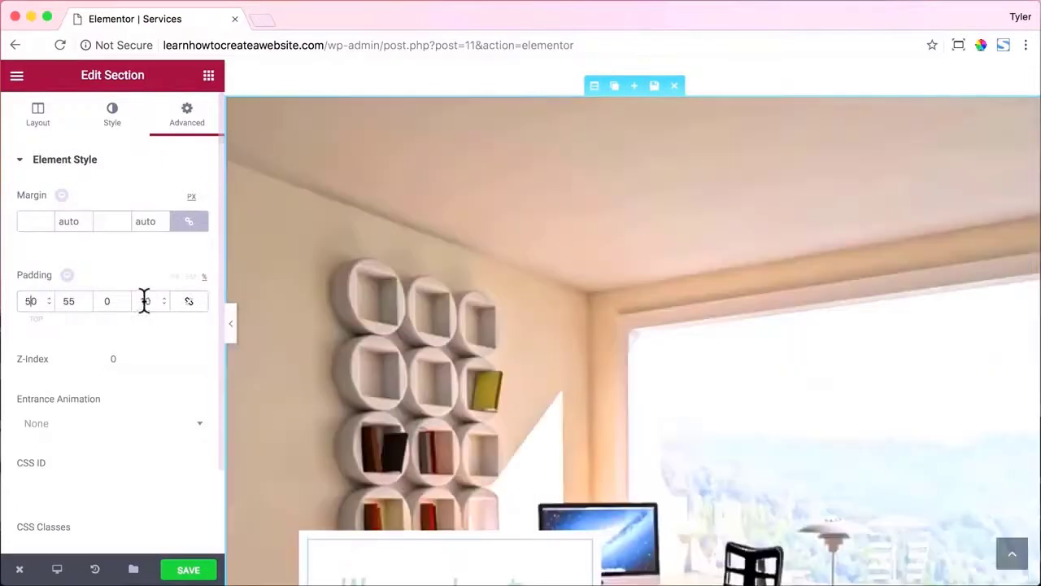
key("BackSpace")
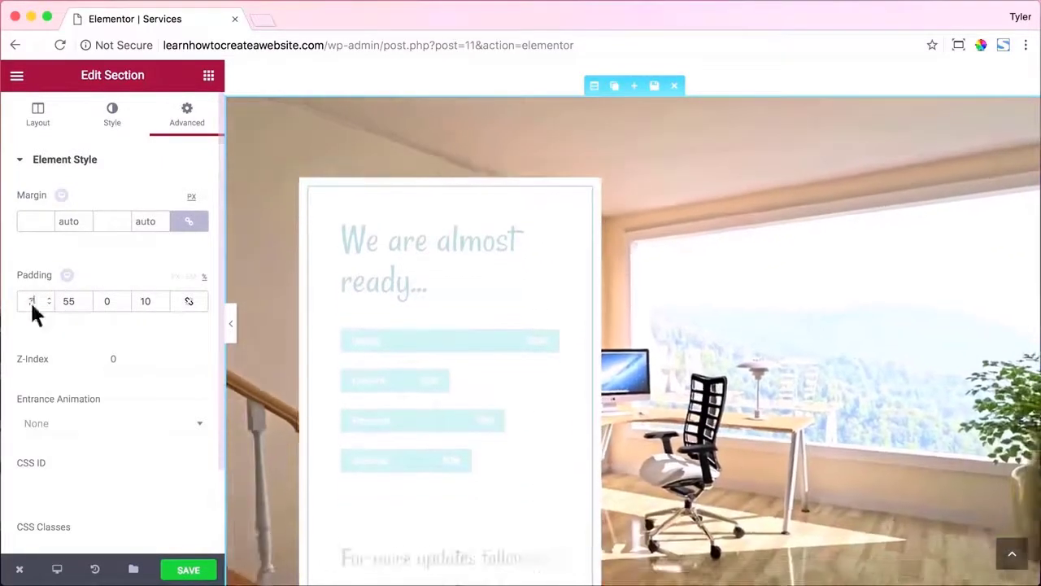
left_click_drag(106, 303, 136, 305)
type("4")
scroll(443, 284, "down", 3)
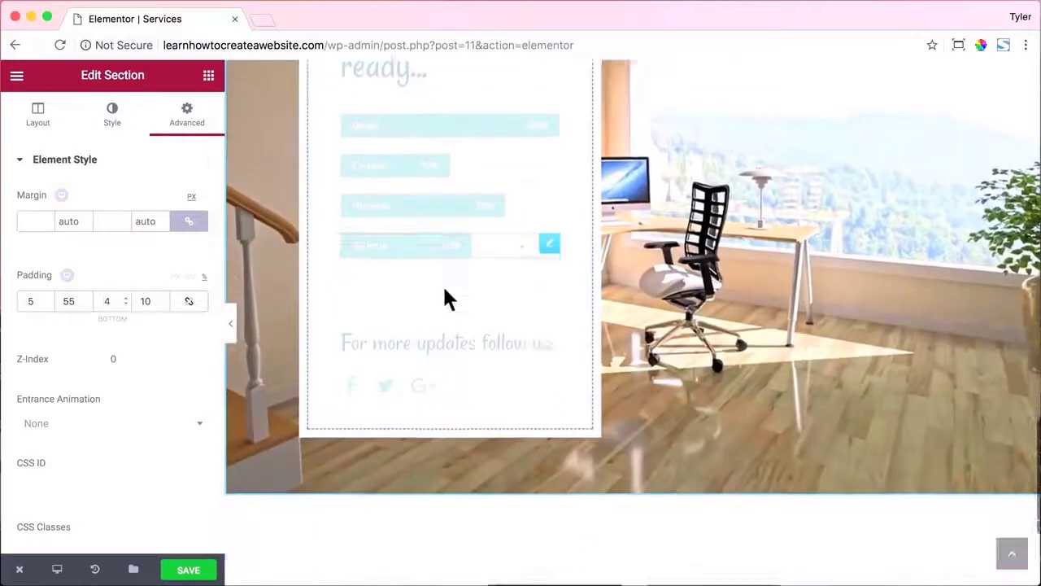
scroll(442, 284, "up", 1)
left_click_drag(30, 302, 41, 303)
type("3")
left_click_drag(104, 301, 121, 303)
type("3")
Return the top and bottom padding to 0 and open the card column's advanced settings.
scroll(418, 288, "up", 2)
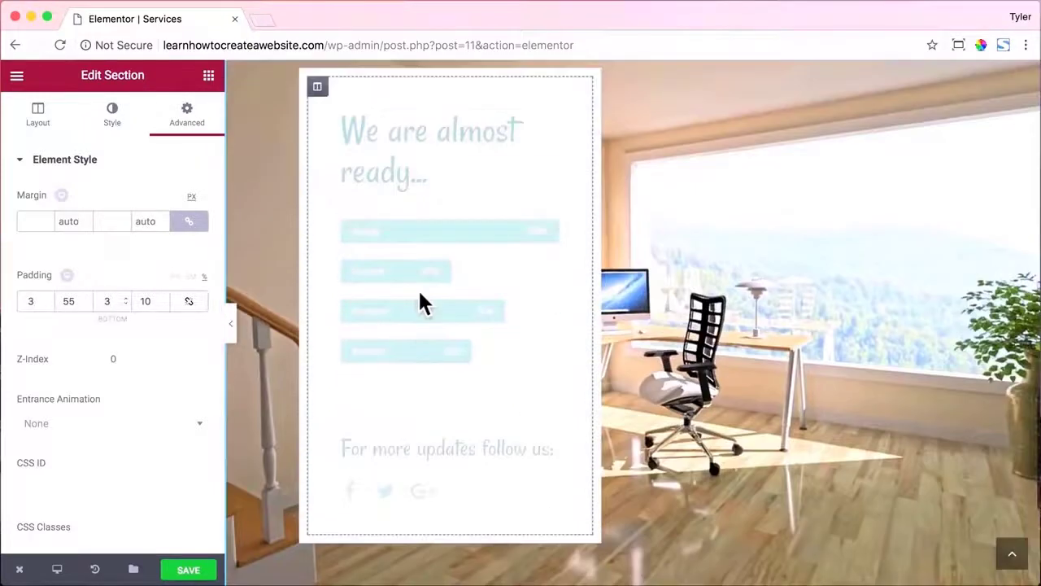
scroll(436, 267, "up", 3)
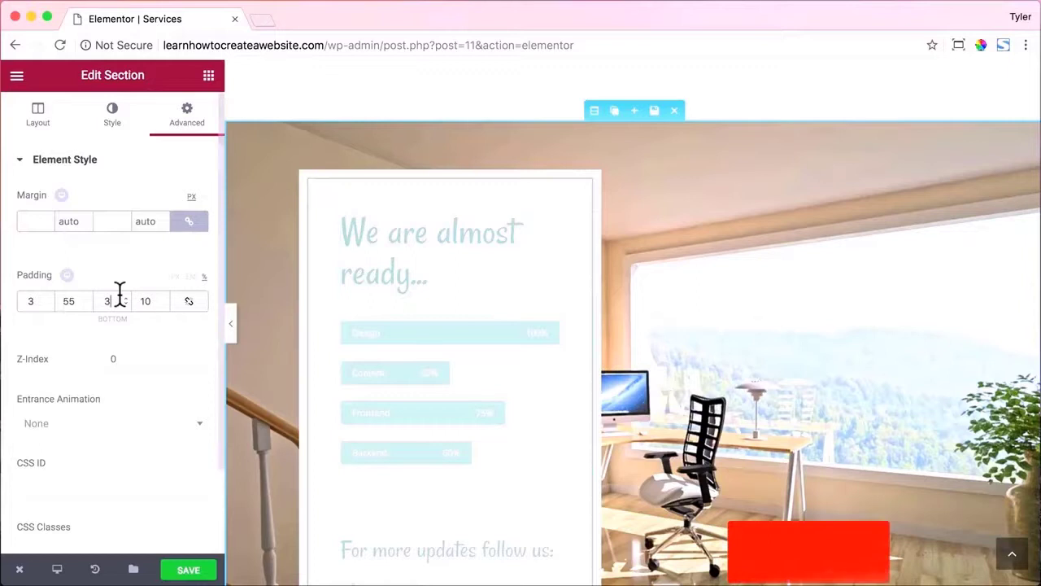
key("Down")
key("Down")
key("Down")
left_click(29, 301)
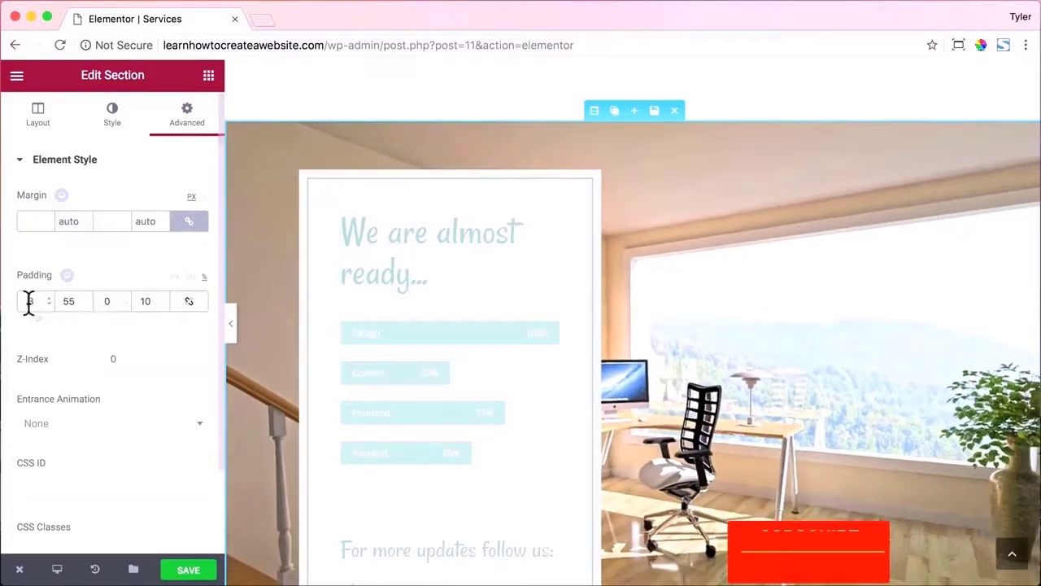
key("Down")
key("Down")
key("Down")
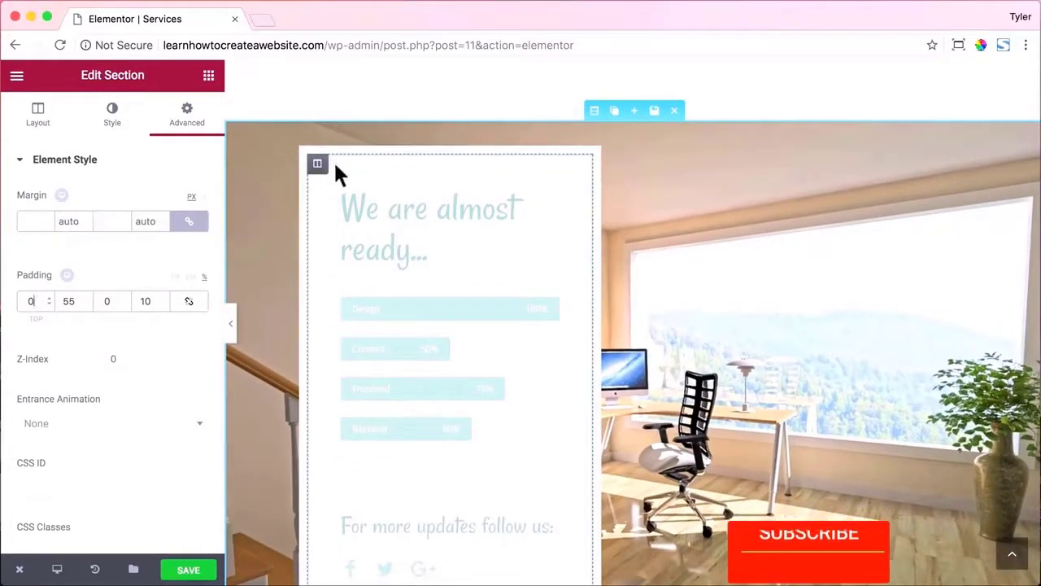
left_click(317, 164)
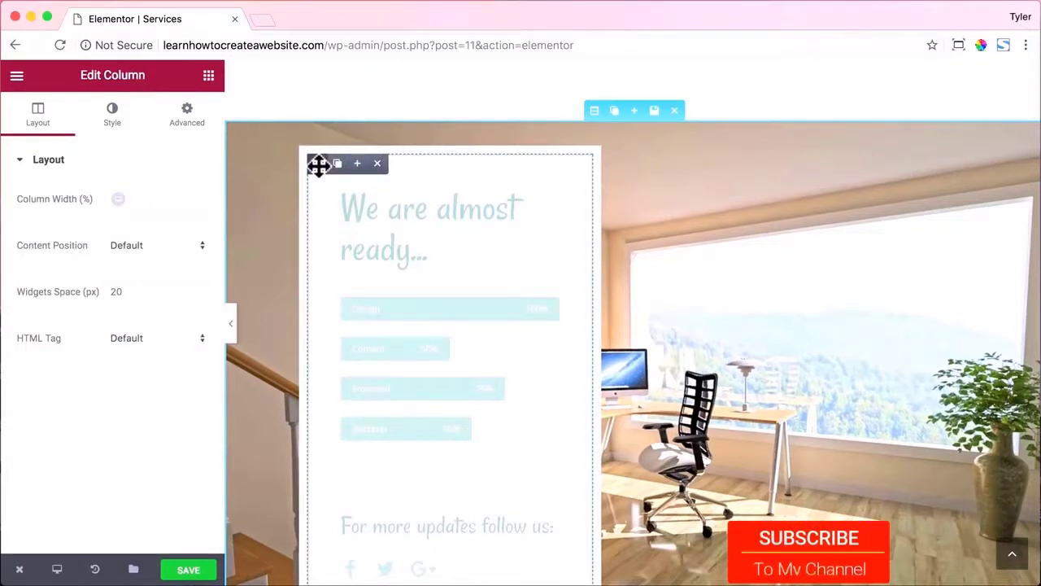
left_click(190, 116)
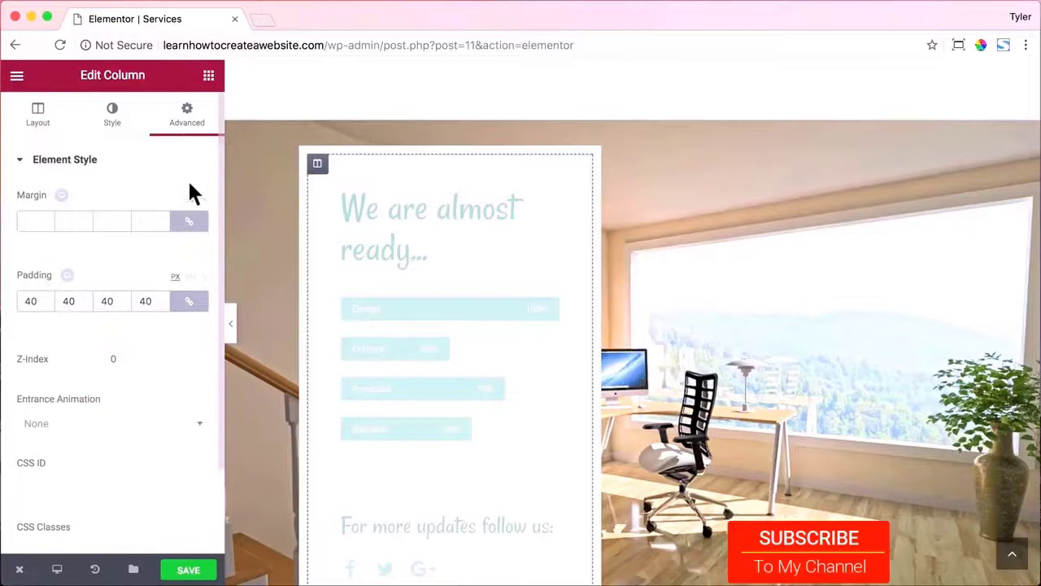
Unlink the column's margin and set it to 50 px top and 50 px bottom.
left_click(190, 225)
left_click(29, 220)
type("50")
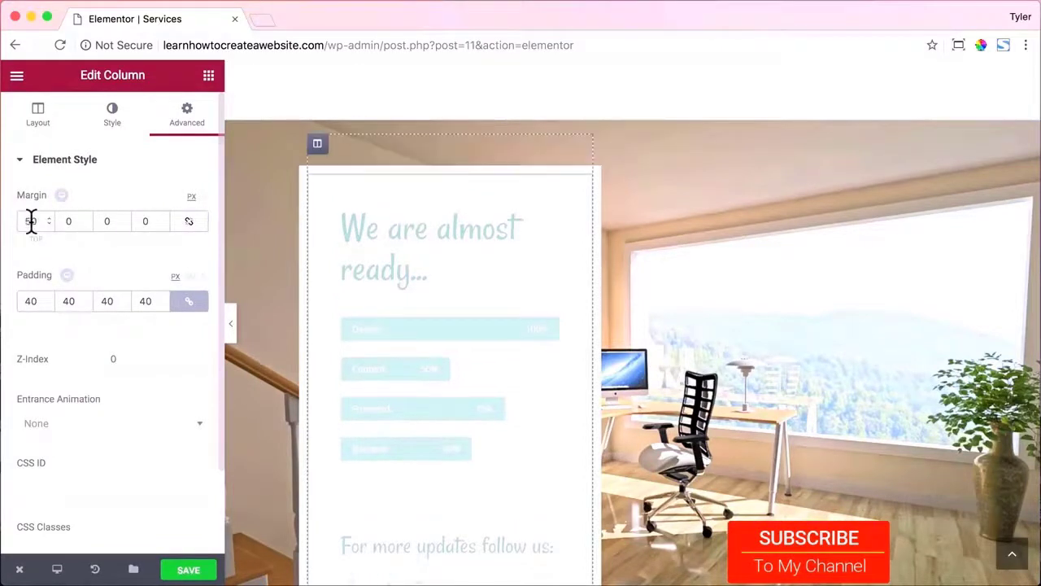
left_click(104, 221)
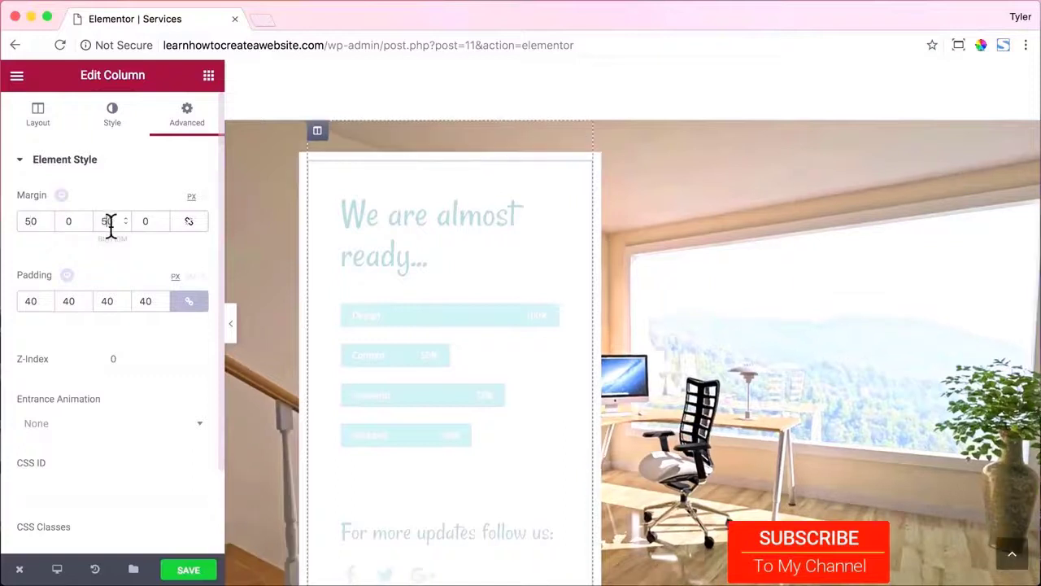
type("50")
scroll(534, 230, "down", 3)
scroll(535, 236, "up", 2)
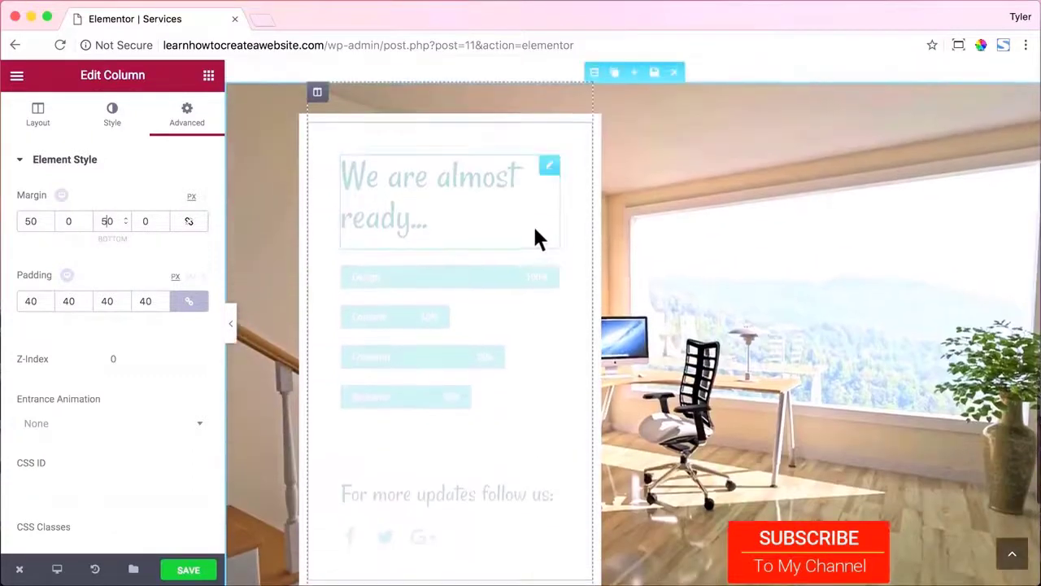
scroll(515, 175, "down", 3)
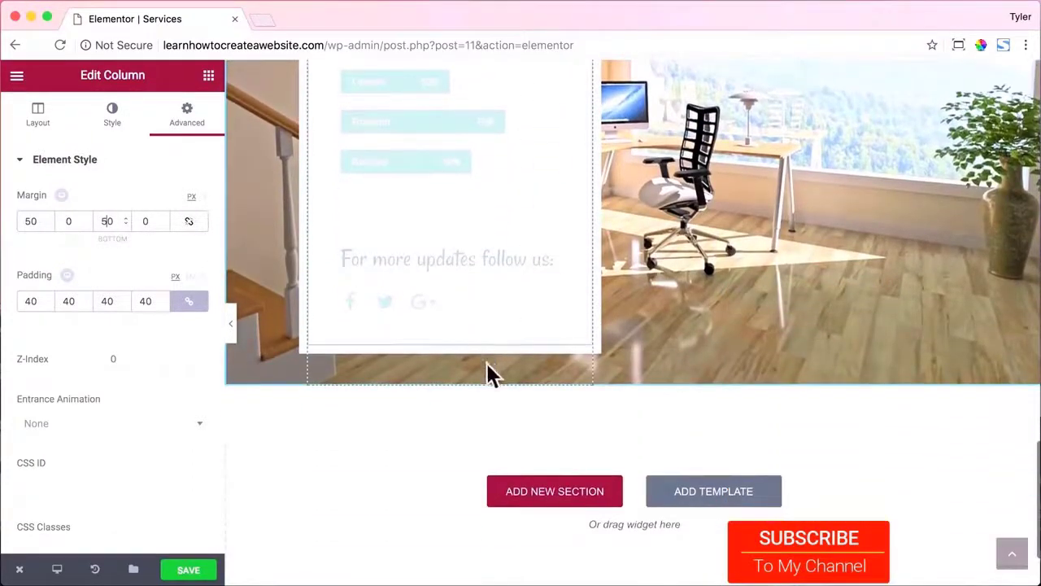
scroll(594, 205, "up", 2)
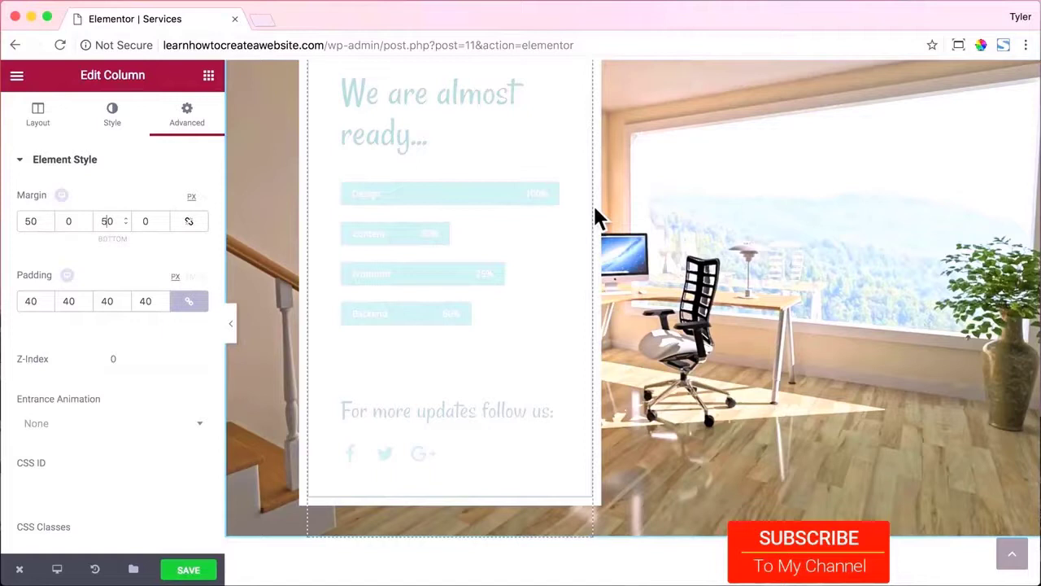
scroll(594, 213, "up", 1)
left_click(405, 163)
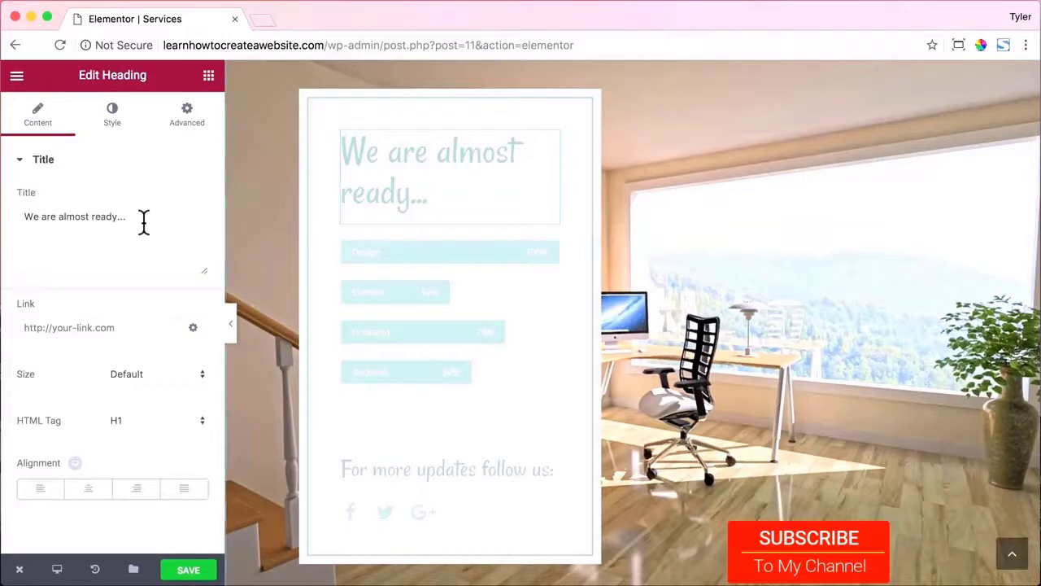
Change the heading text to 'We can help you with...' and color it dark grey.
left_click_drag(144, 223, 14, 214)
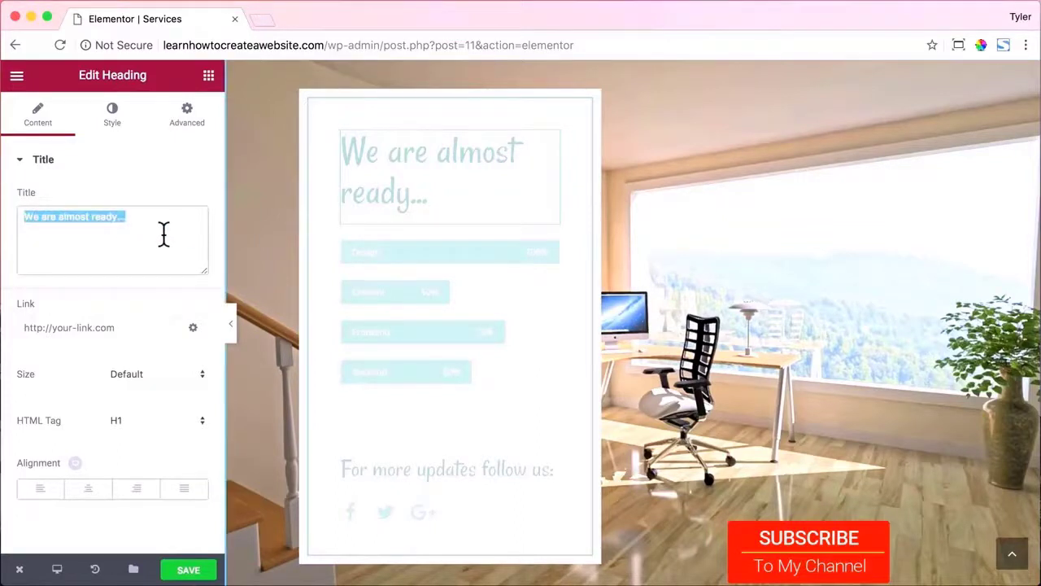
type("We can help you with")
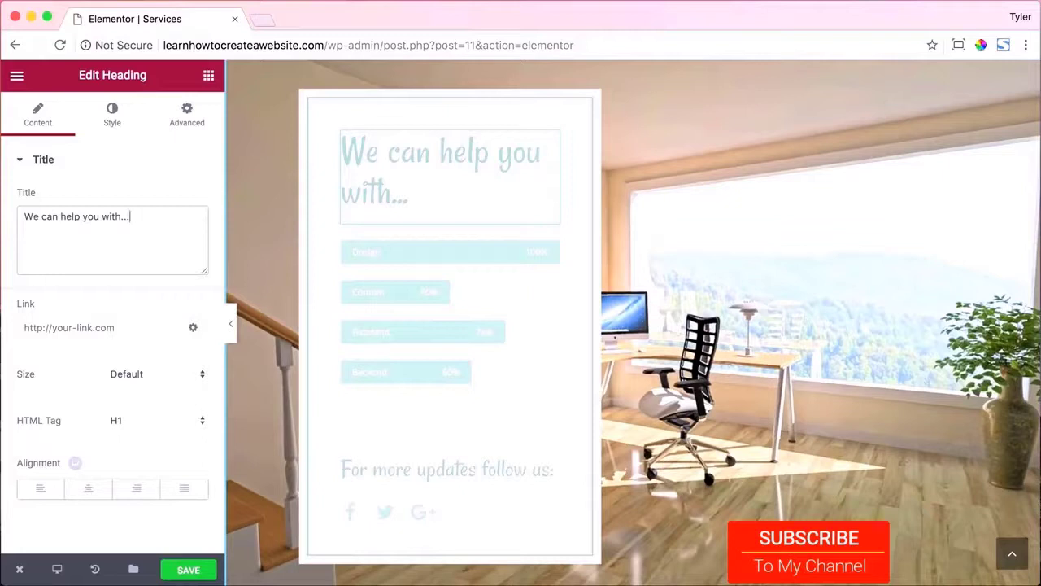
type("...")
left_click(111, 123)
left_click(190, 199)
left_click_drag(68, 311, 6, 387)
left_click(133, 377)
mouse_move(42, 329)
left_mouse_down()
mouse_move(8, 302)
mouse_move(2, 334)
left_mouse_up()
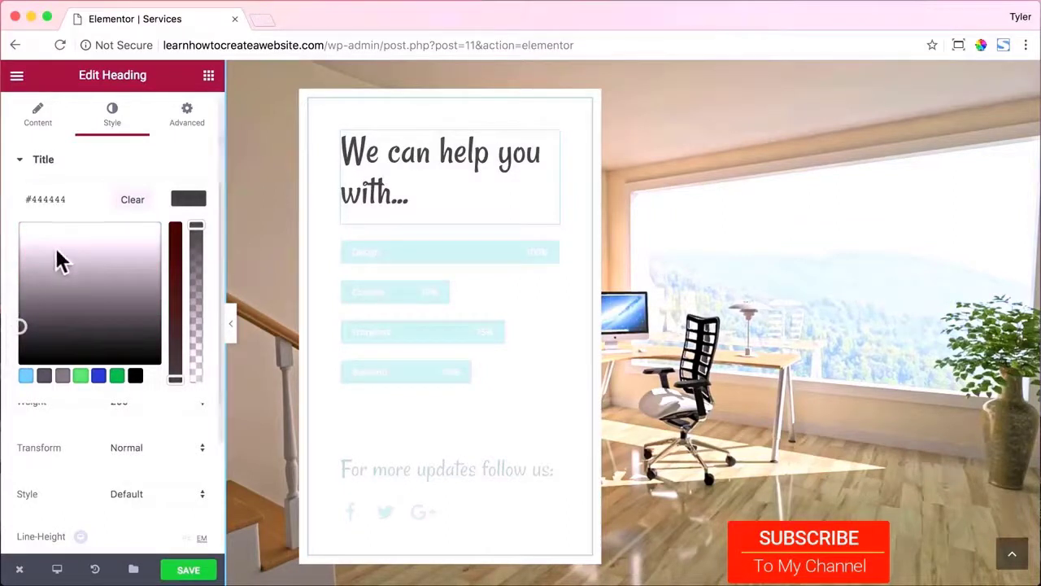
left_click(177, 196)
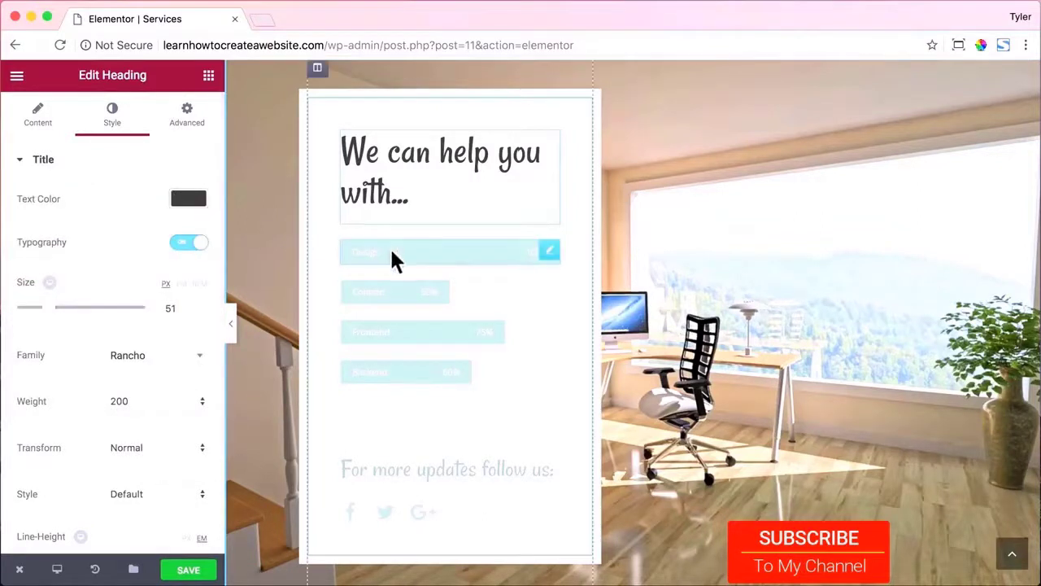
Set the heading font to Open Sans at size 44.
left_click(159, 358)
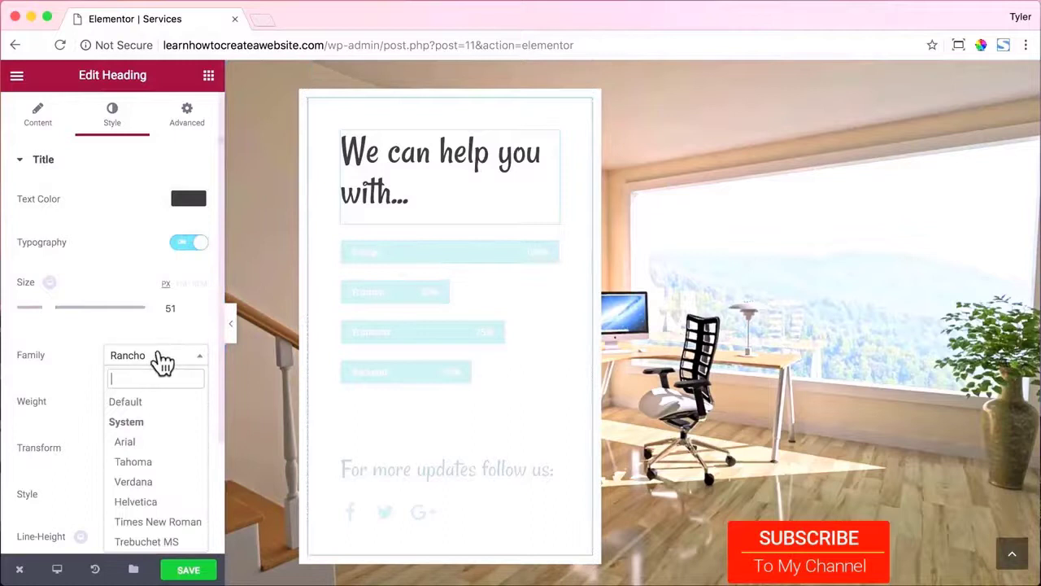
type("open")
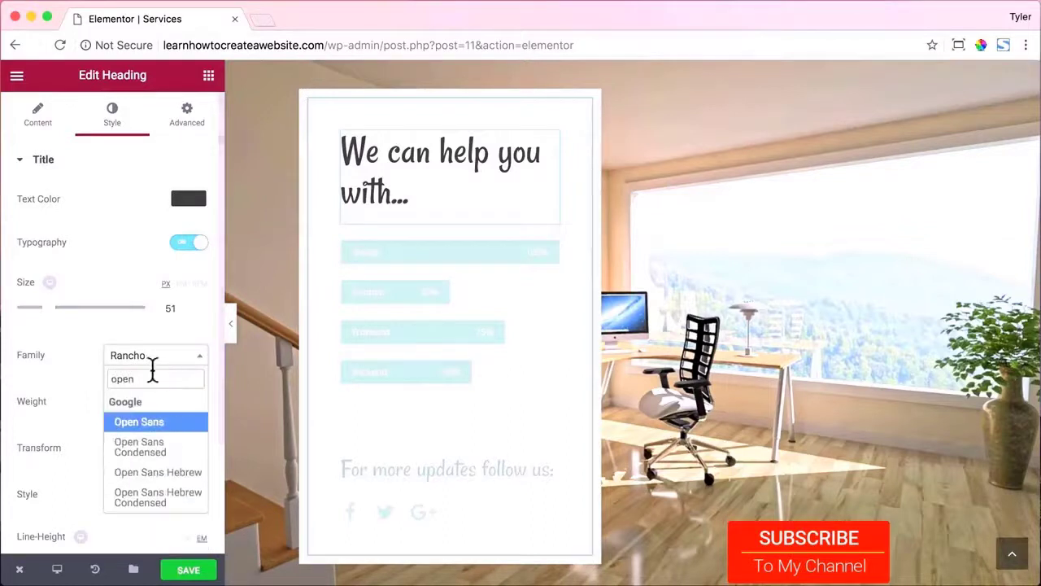
left_click(162, 424)
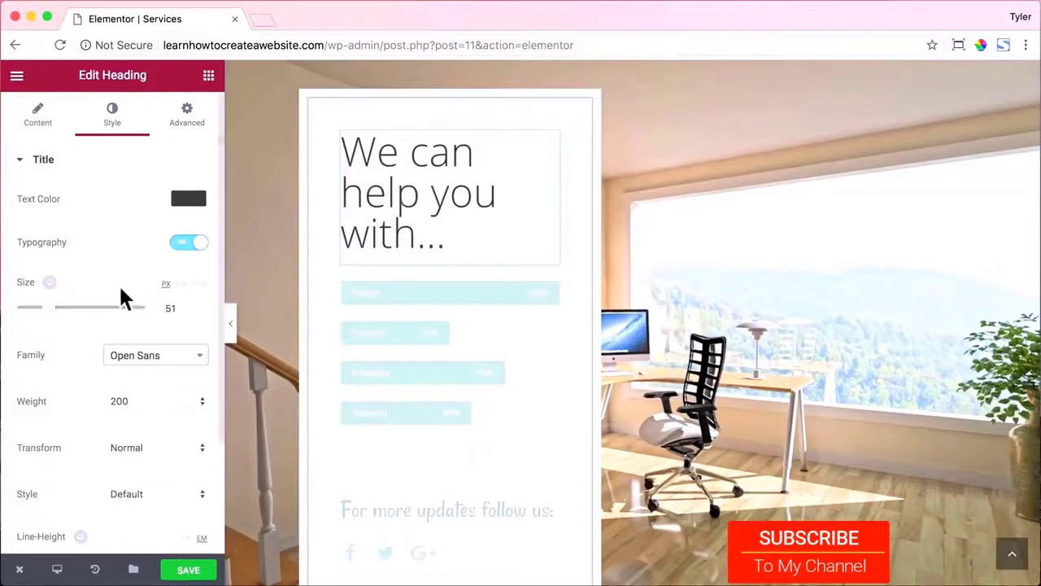
left_click_drag(49, 315, 43, 317)
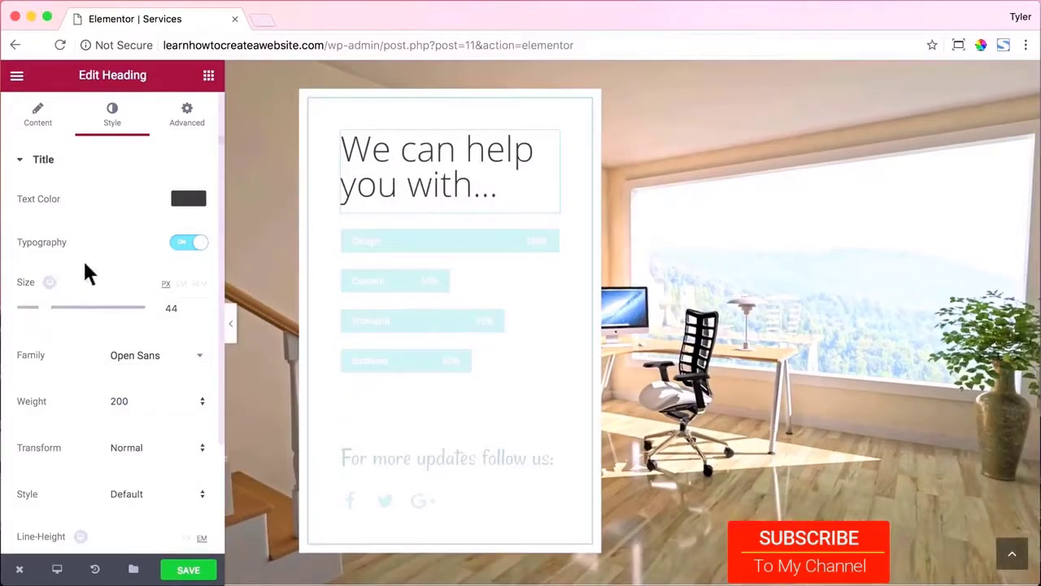
left_click(387, 242)
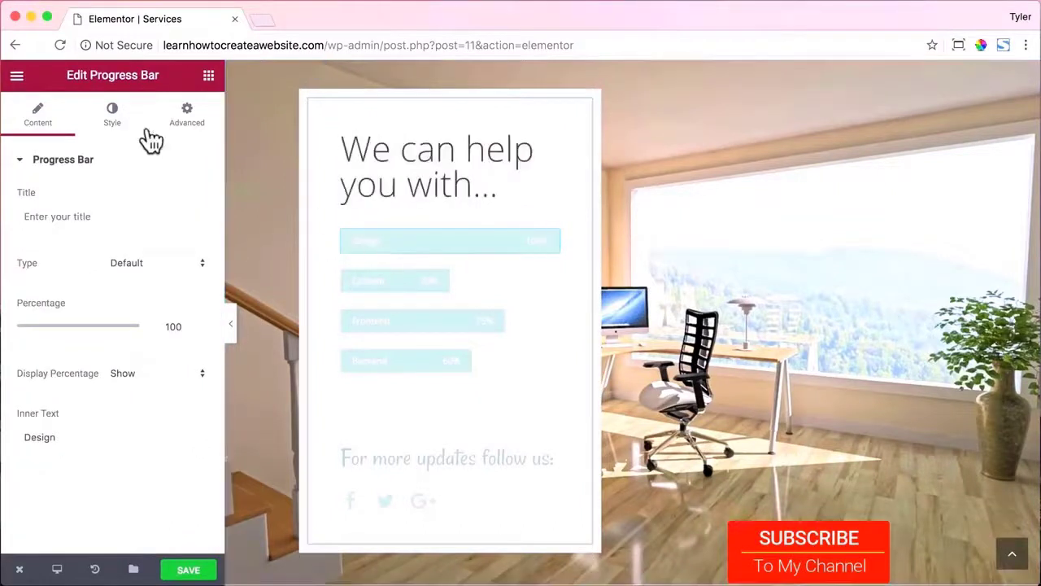
Color the Design progress bar green #61ce70 and copy that hex value.
left_click(112, 118)
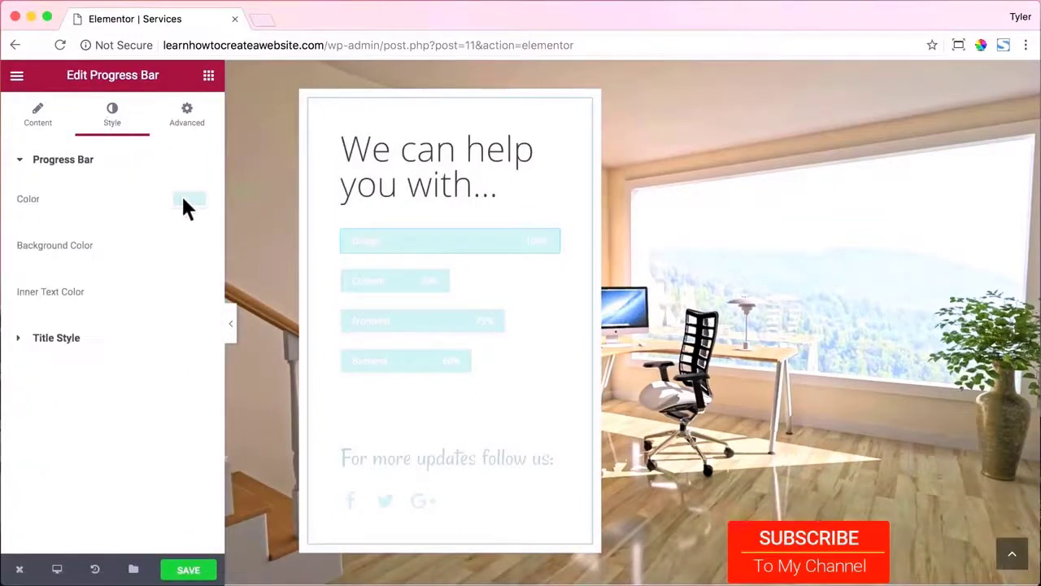
left_click(184, 198)
left_click(105, 251)
left_click(172, 270)
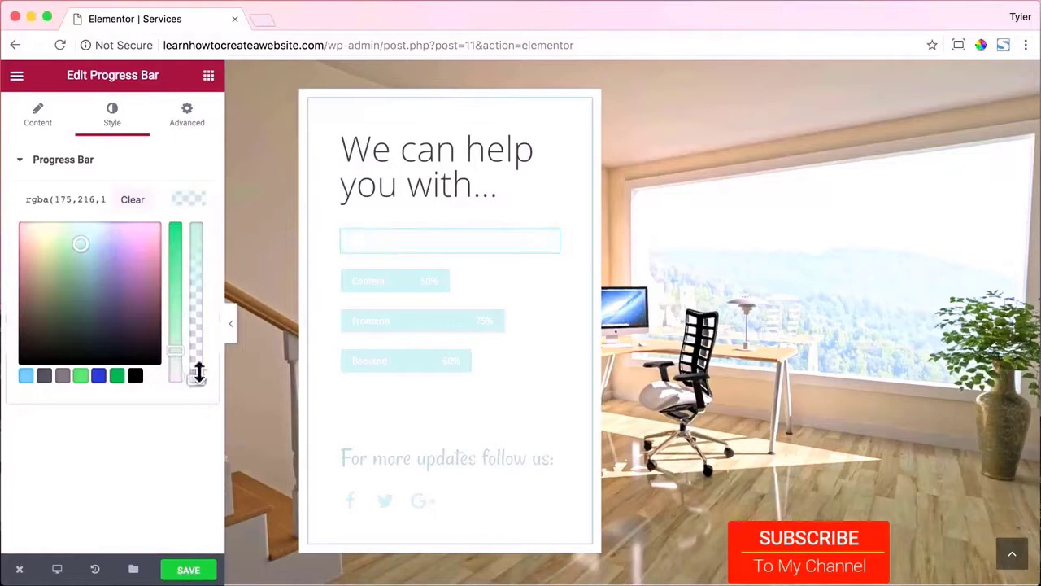
left_click(80, 375)
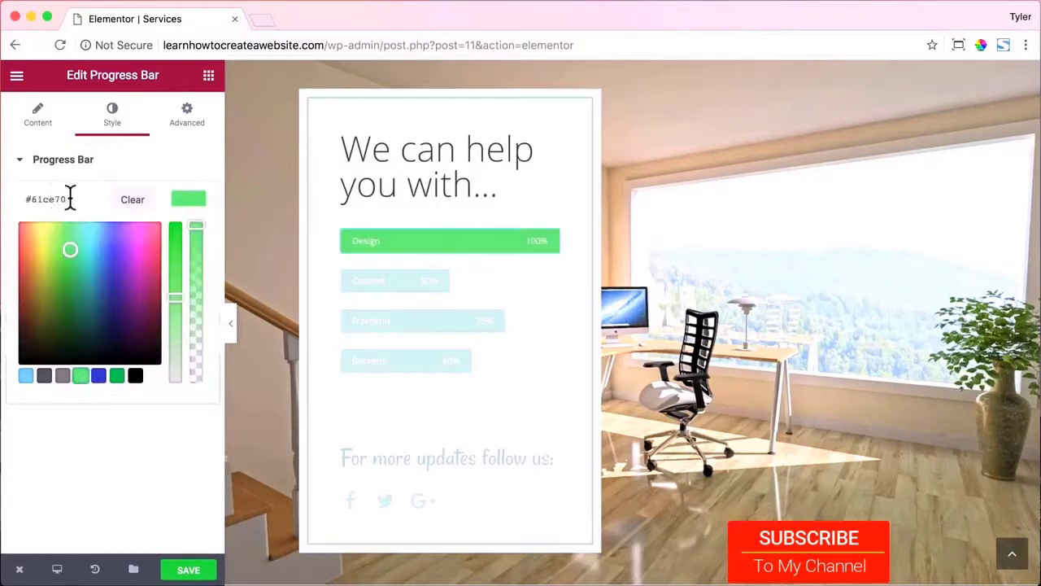
triple_click(70, 199)
key("super+c")
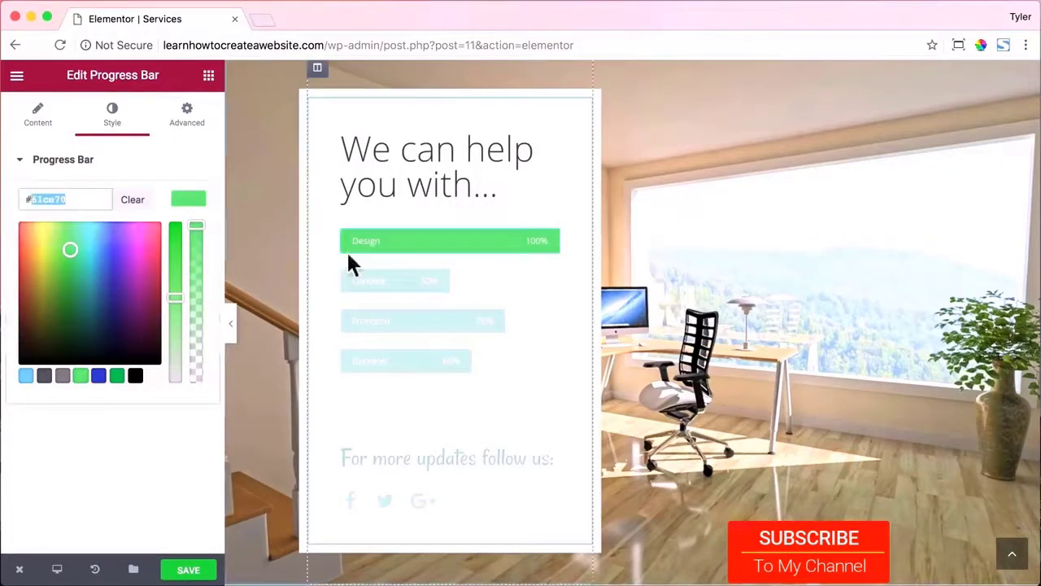
Paste #61ce70 as the Content progress bar's color.
left_click(350, 278)
left_click(114, 124)
left_click(188, 200)
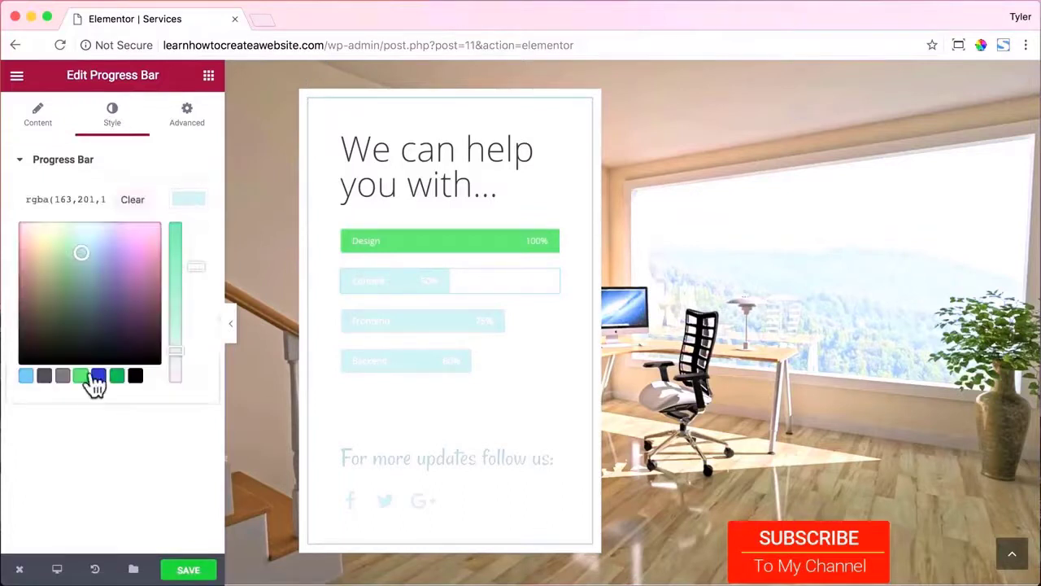
left_click(81, 375)
left_click(118, 377)
triple_click(61, 200)
left_click(137, 197)
left_click(72, 197)
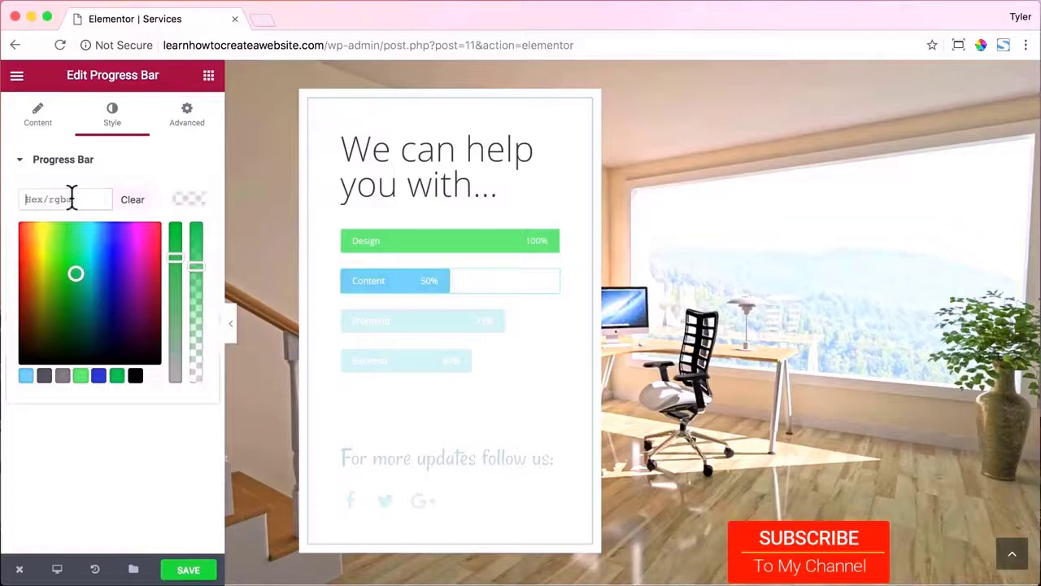
key("super+v")
Set the Frontend progress bar's color to #61ce70.
left_click(382, 319)
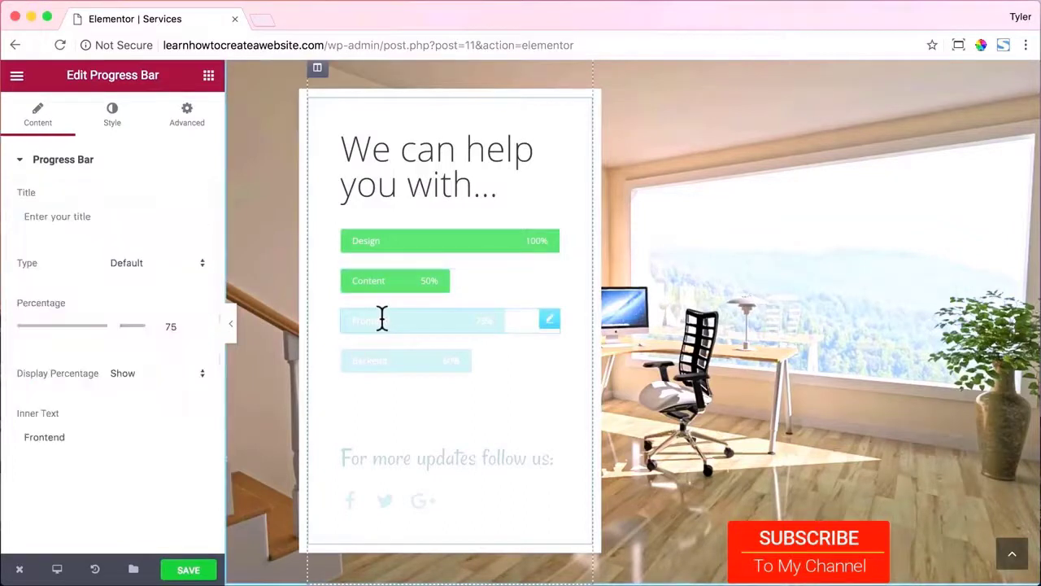
left_click(111, 113)
left_click(190, 199)
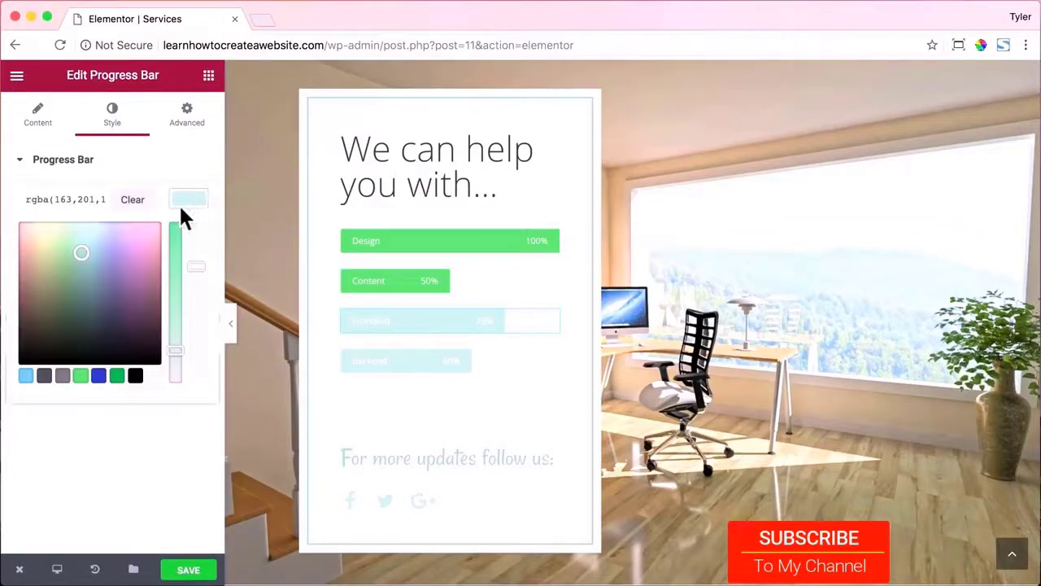
left_click(134, 200)
left_click(81, 375)
triple_click(68, 194)
key("super+v")
Set the Backend progress bar's color to #61ce70.
left_click(389, 363)
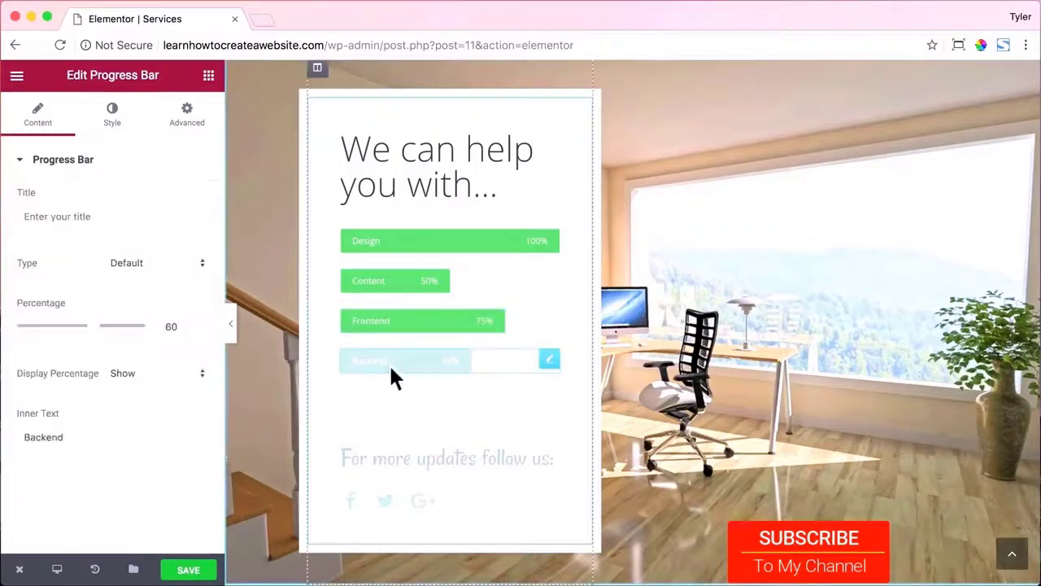
left_click(107, 126)
left_click(189, 198)
triple_click(72, 202)
key("super+v")
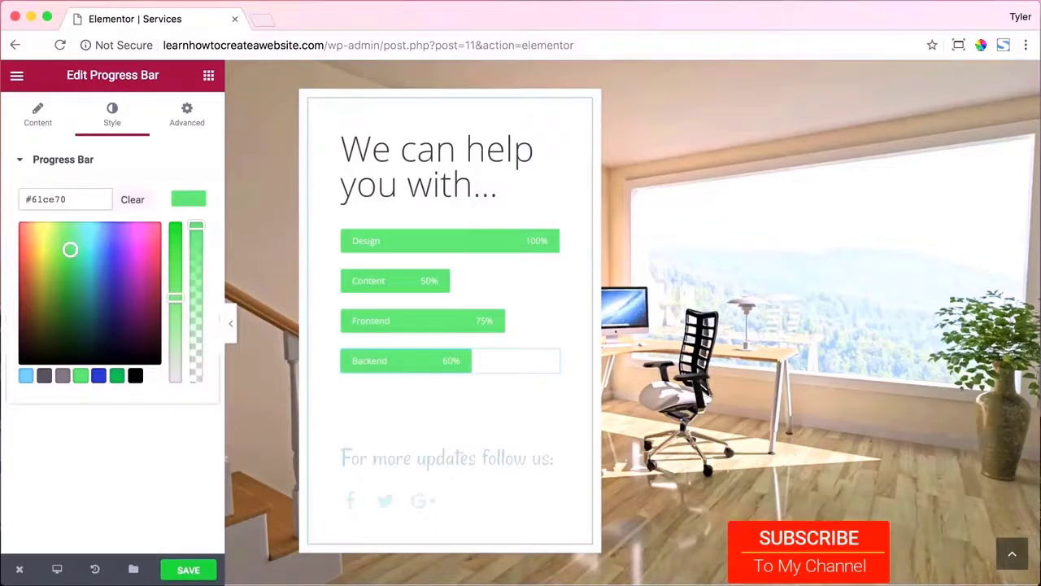
left_click(388, 320)
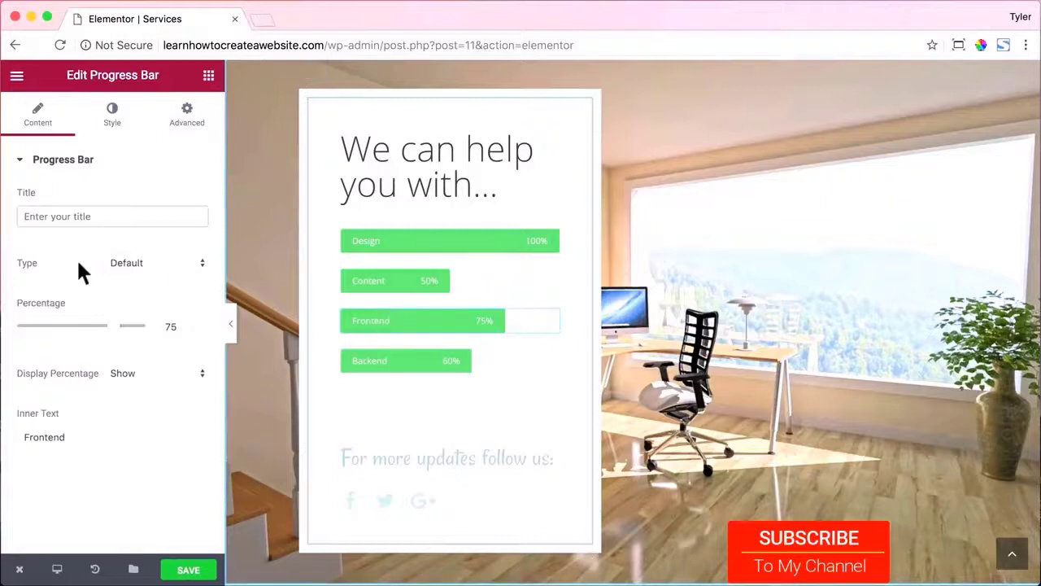
Rename the Frontend bar to 'WordPress' and fill it to 100%.
left_click(81, 216)
type("WordPress")
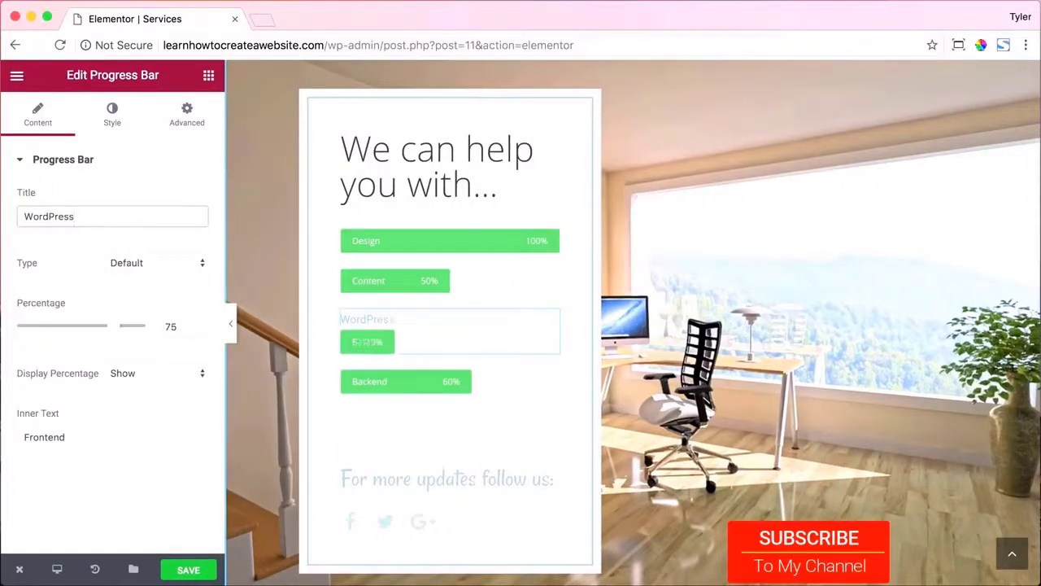
key("BackSpace")
key("BackSpace")
key("BackSpace")
key("BackSpace")
key("BackSpace")
key("BackSpace")
key("BackSpace")
key("BackSpace")
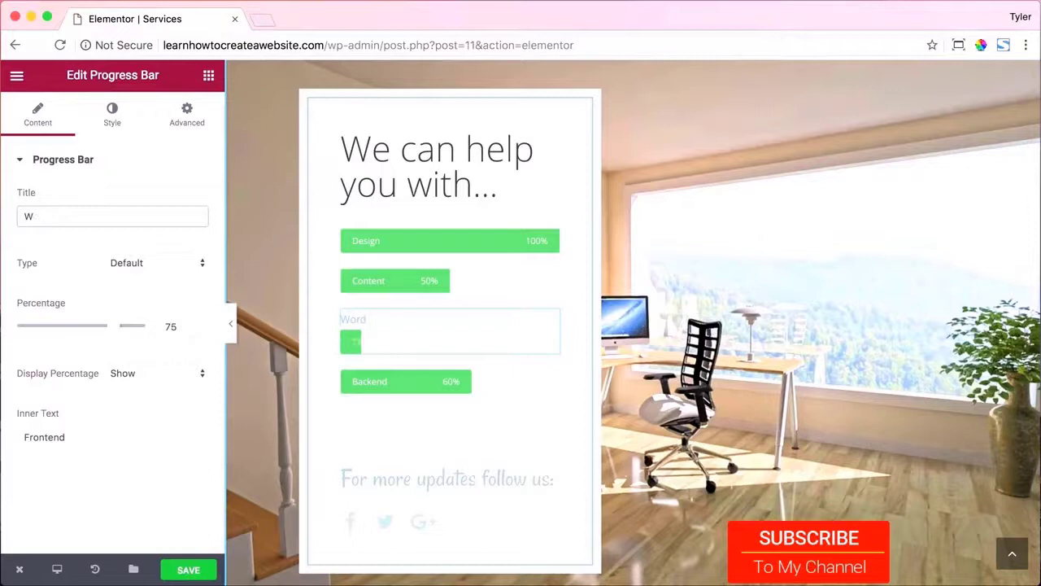
key("BackSpace")
left_click_drag(93, 437, 11, 446)
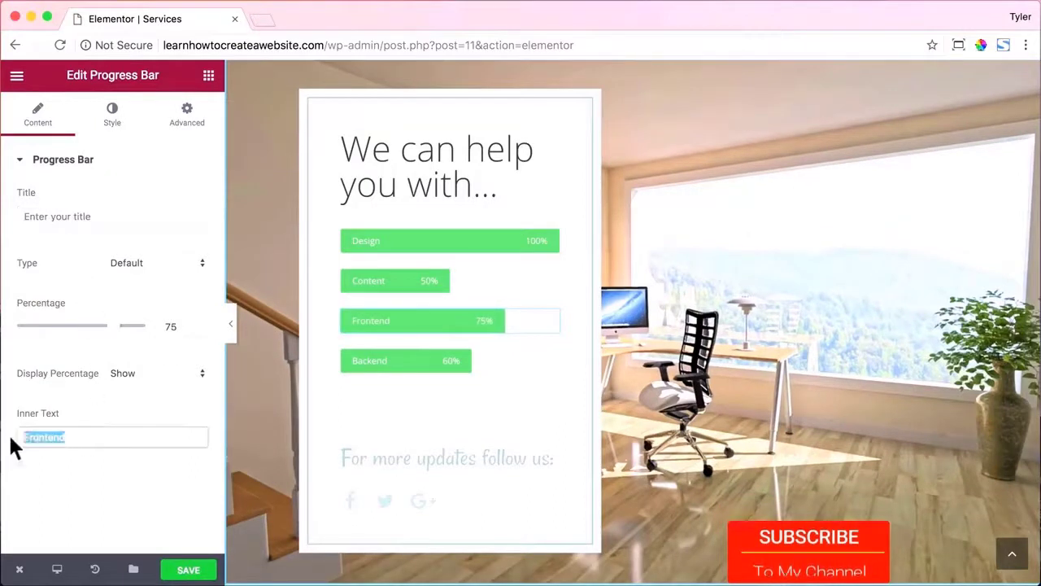
type("WordPress")
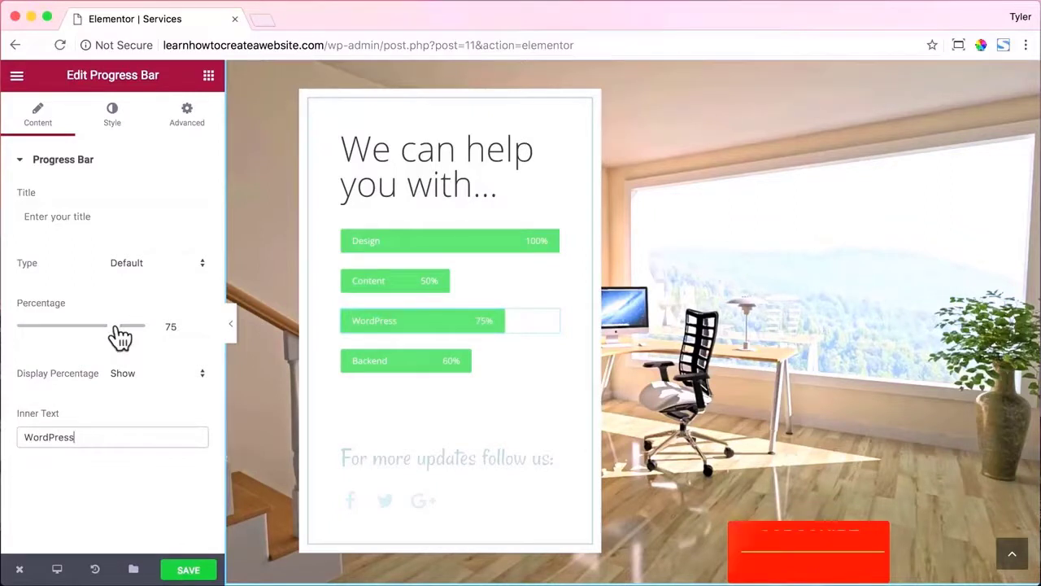
left_click_drag(120, 336, 160, 325)
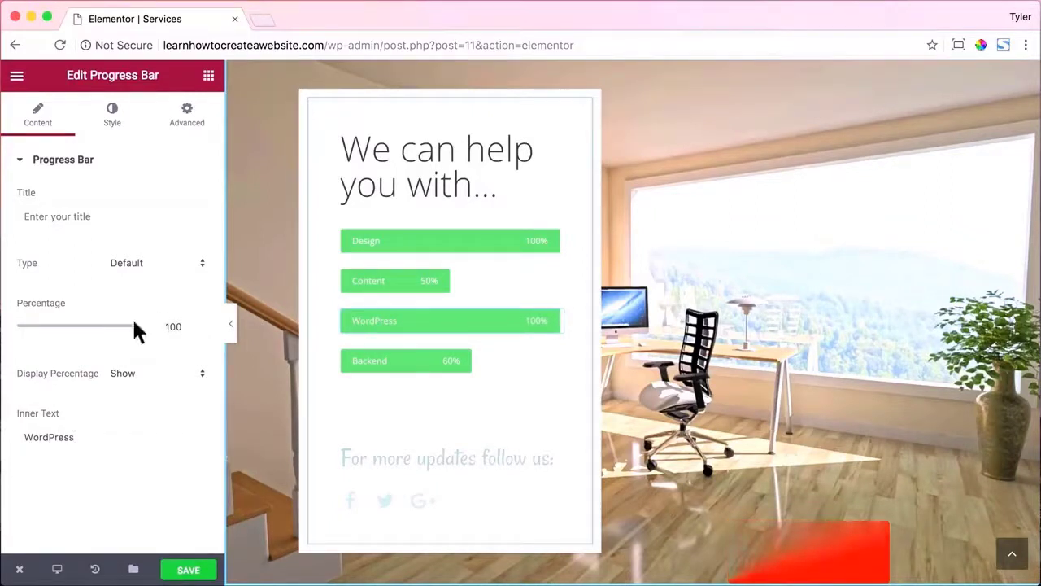
Lower the Design bar to 82% and delete the social icons widget.
left_click(407, 242)
left_click_drag(136, 326, 131, 341)
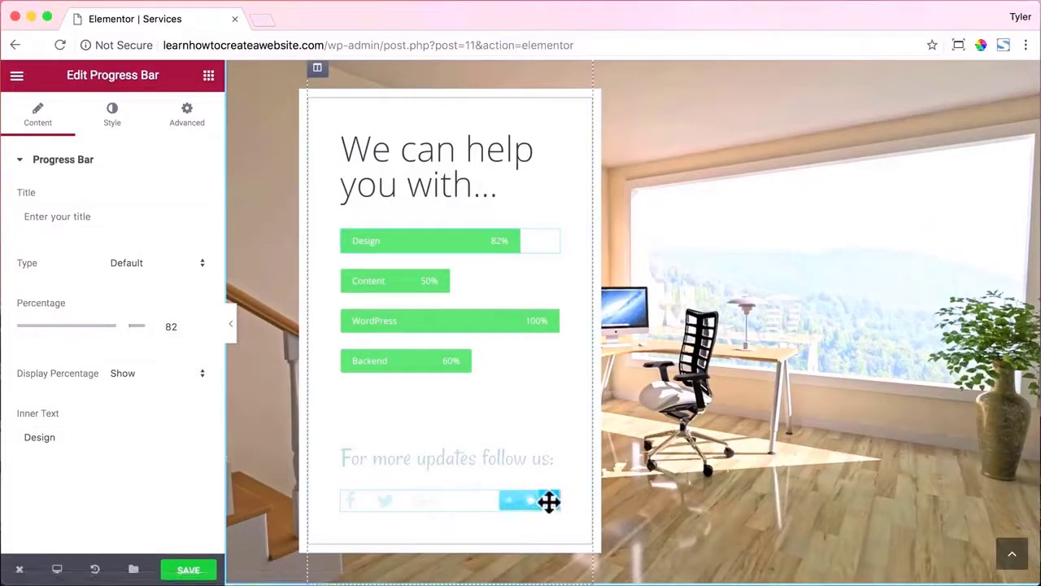
left_click(504, 498)
left_click(459, 480)
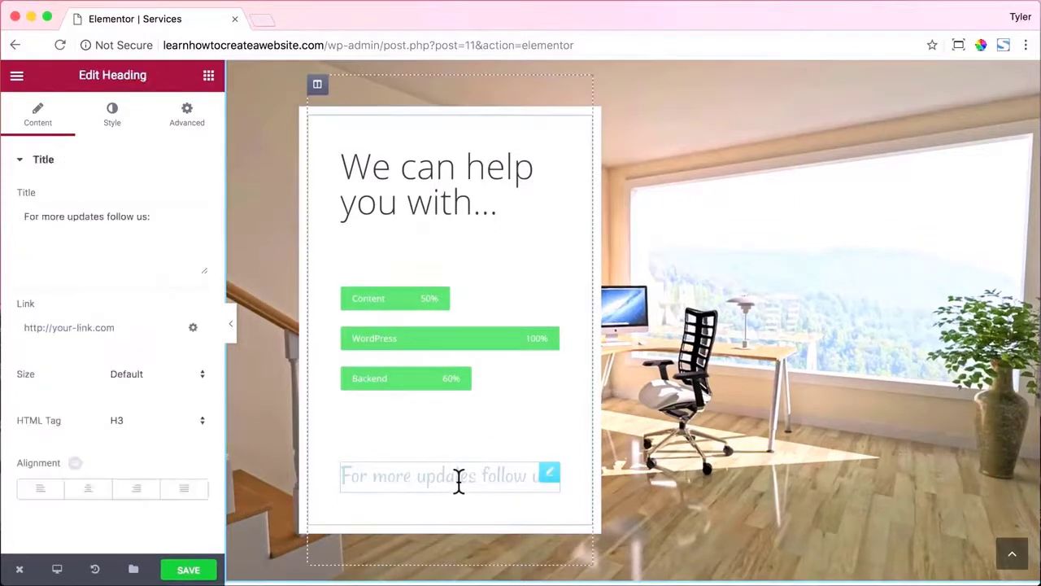
Retitle the follow-us heading 'Start Today' in dark grey #4c4c4c.
left_click_drag(175, 216, 22, 216)
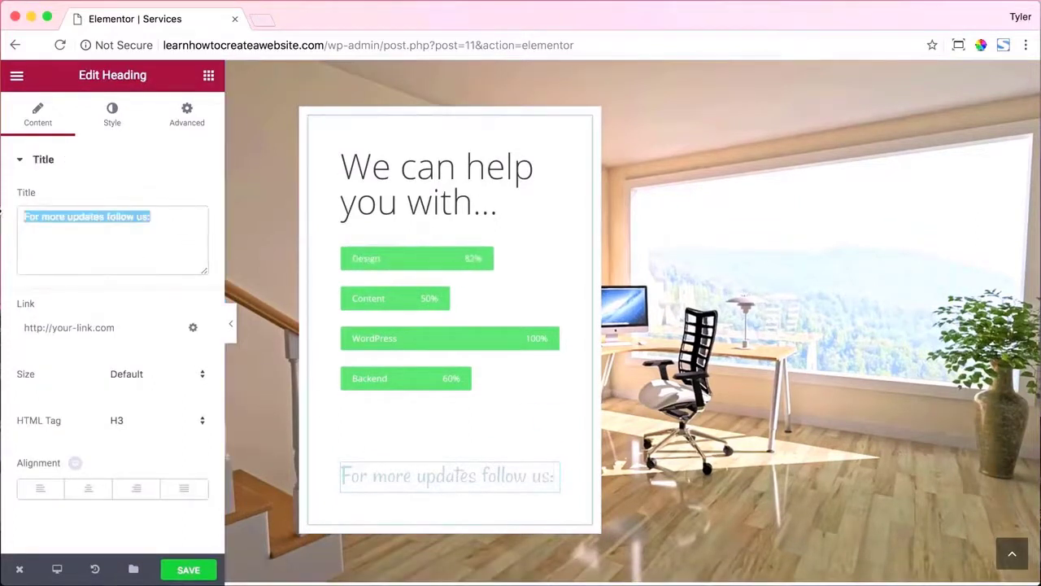
type("Start Today")
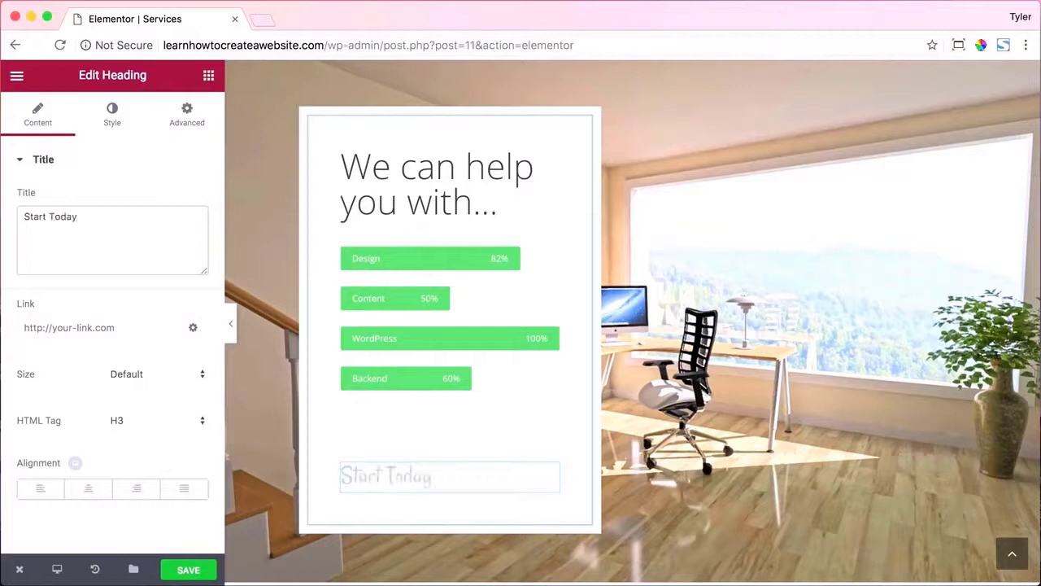
left_click(112, 114)
left_click(184, 198)
left_click_drag(53, 290, 20, 326)
left_click(135, 375)
left_click_drag(20, 362, 1, 324)
left_click(182, 200)
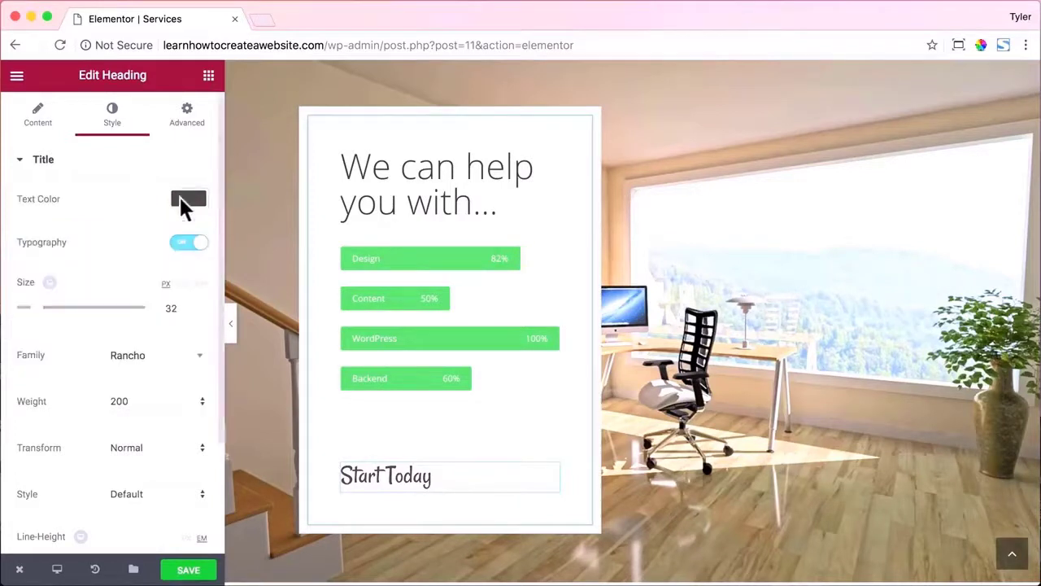
Set the heading font to Open Sans and shrink the spacer above it to 21.
left_click(157, 361)
type("Open")
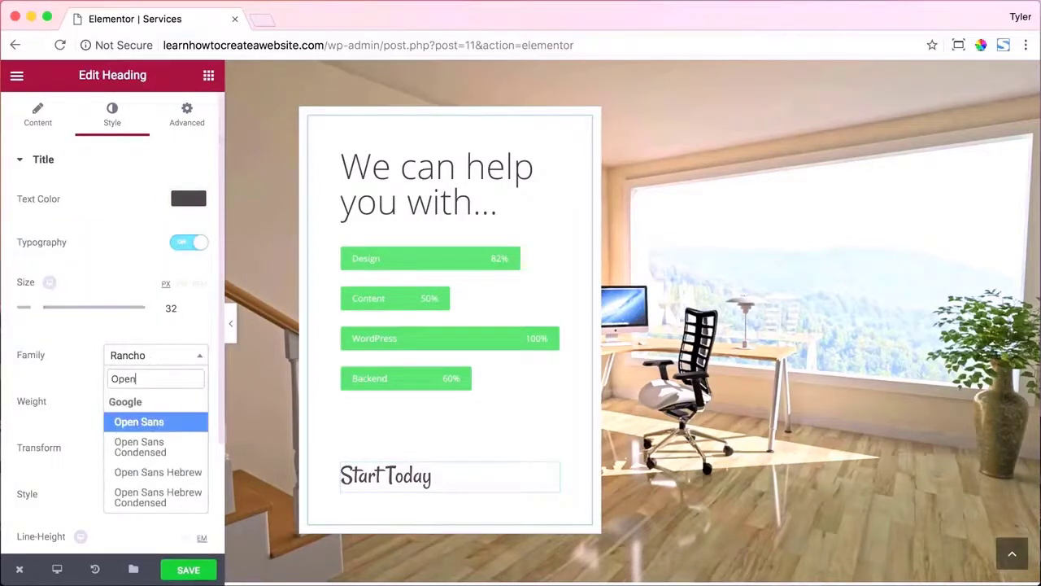
key("Return")
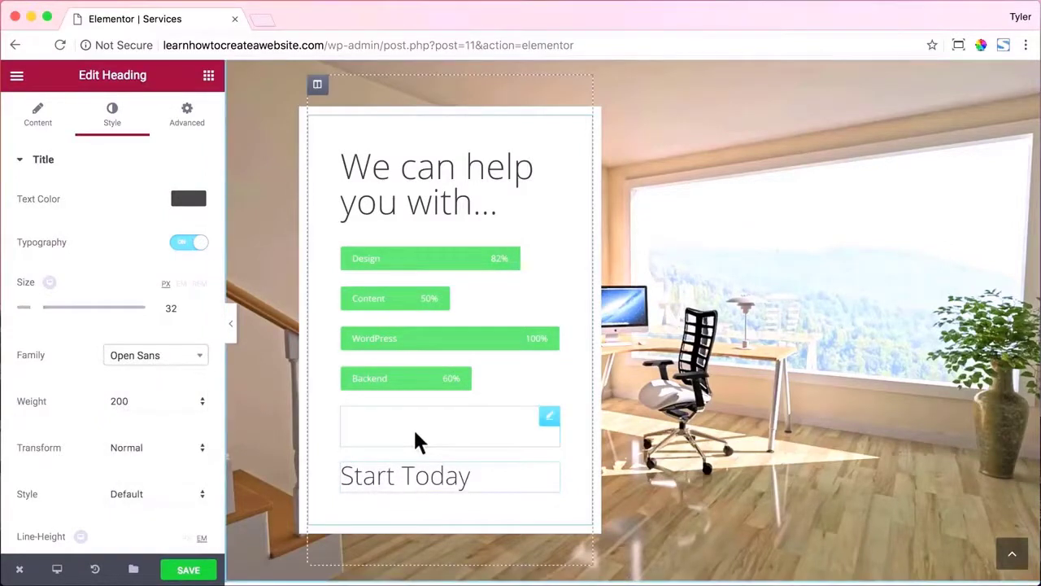
left_click(414, 432)
left_click_drag(17, 218, 18, 221)
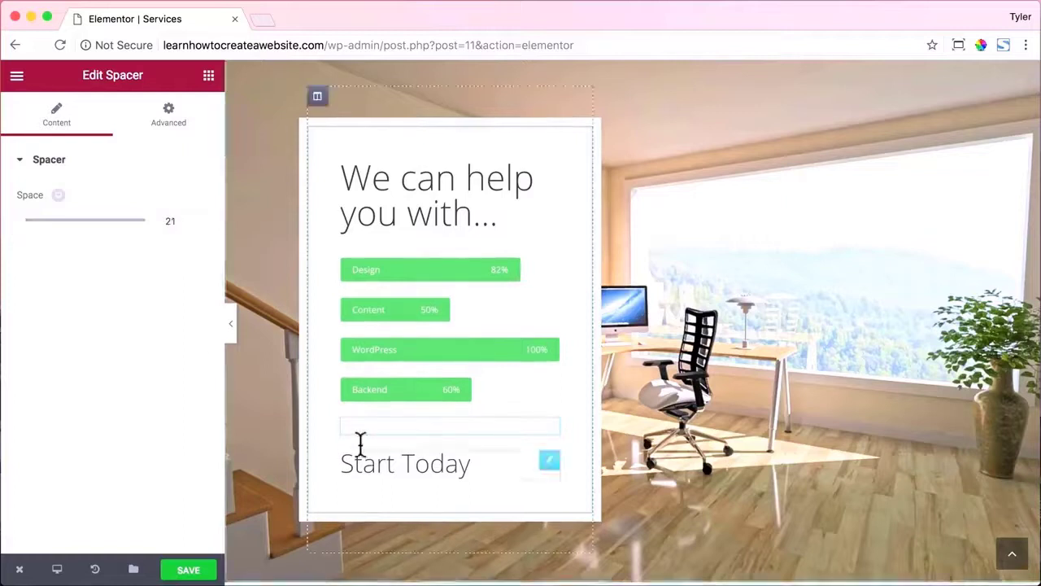
left_click(208, 76)
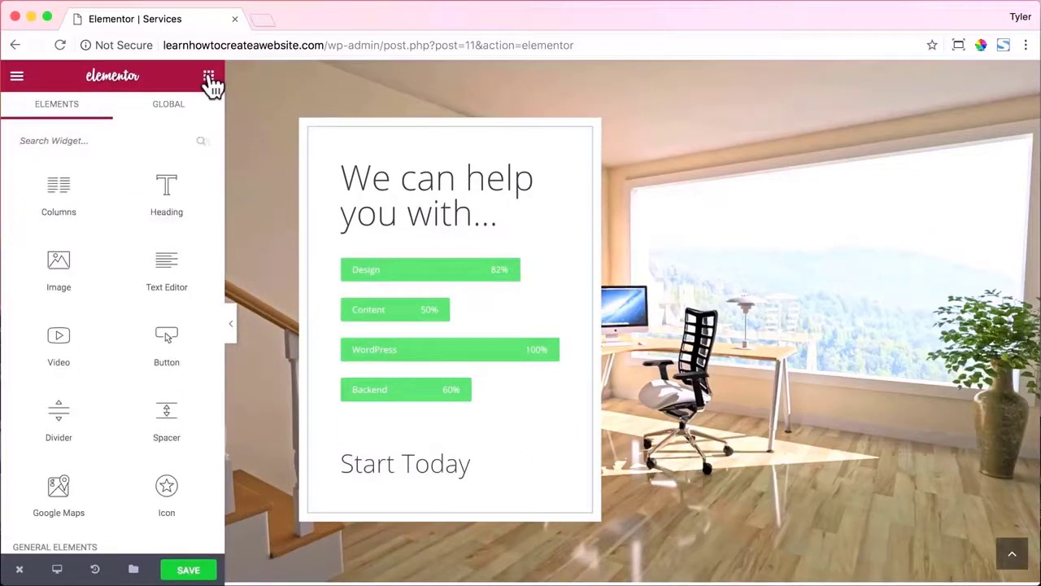
Add a Medium button reading 'Start' that links to /contact.
left_click_drag(167, 356, 395, 486)
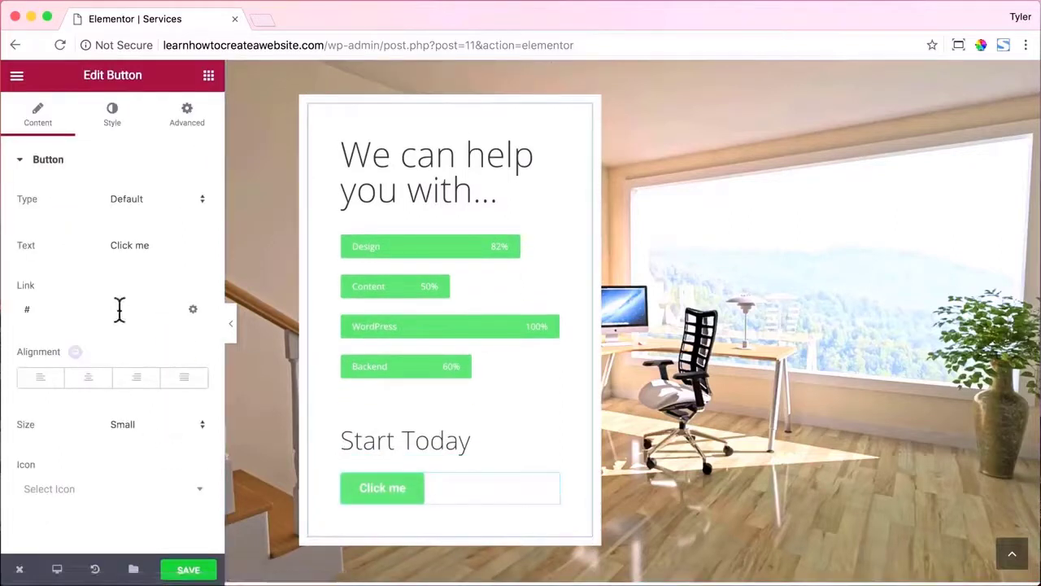
left_click_drag(163, 245, 60, 250)
type("Start")
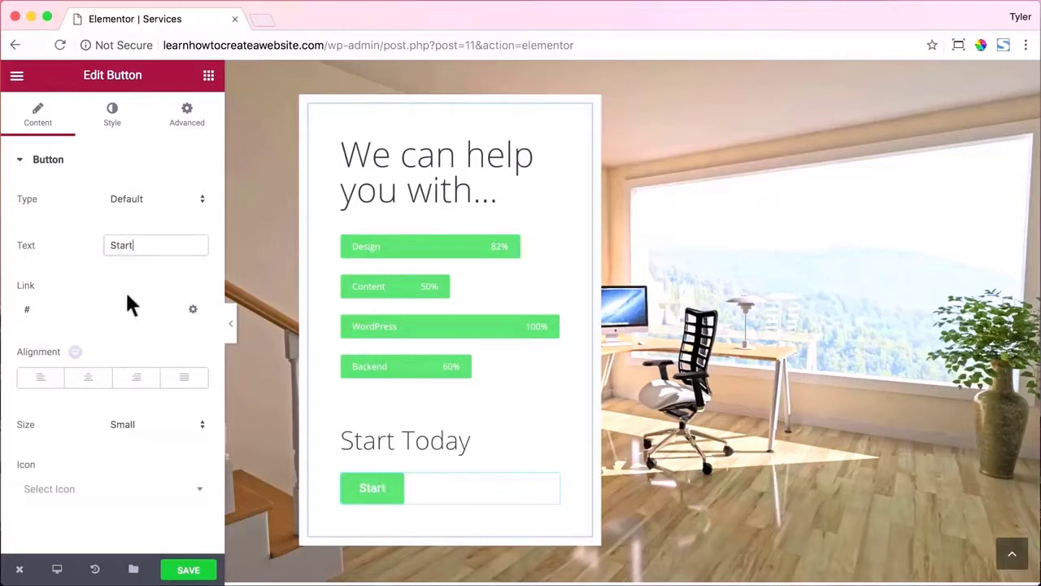
double_click(60, 313)
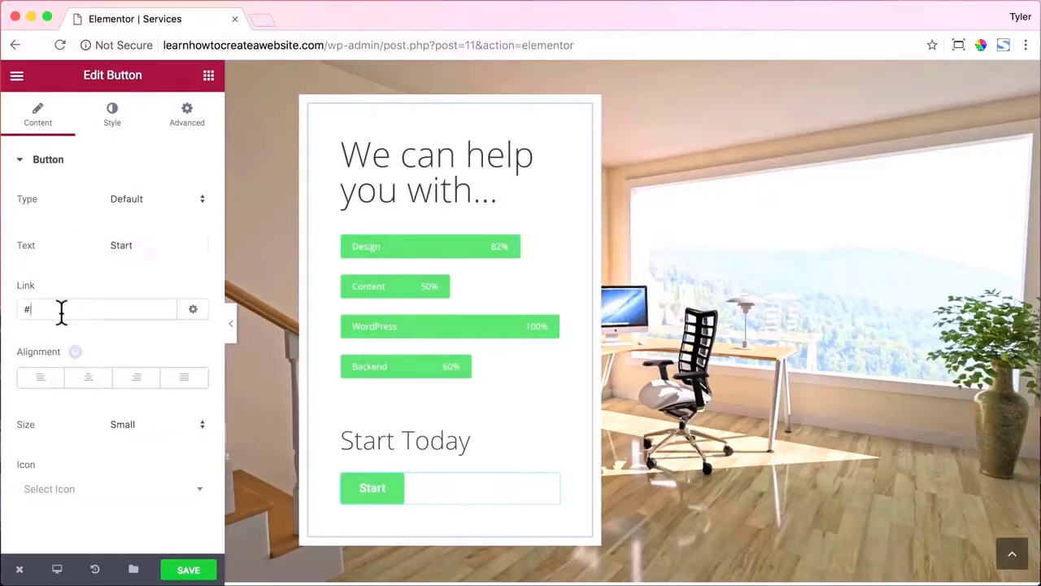
type("/contact")
left_click(171, 424)
left_click(148, 438)
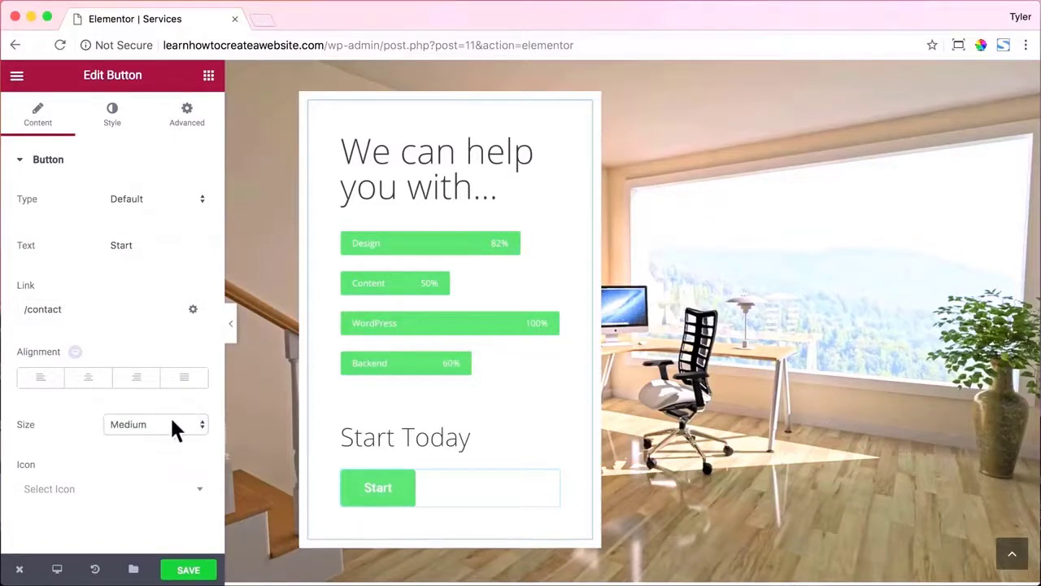
left_click(113, 114)
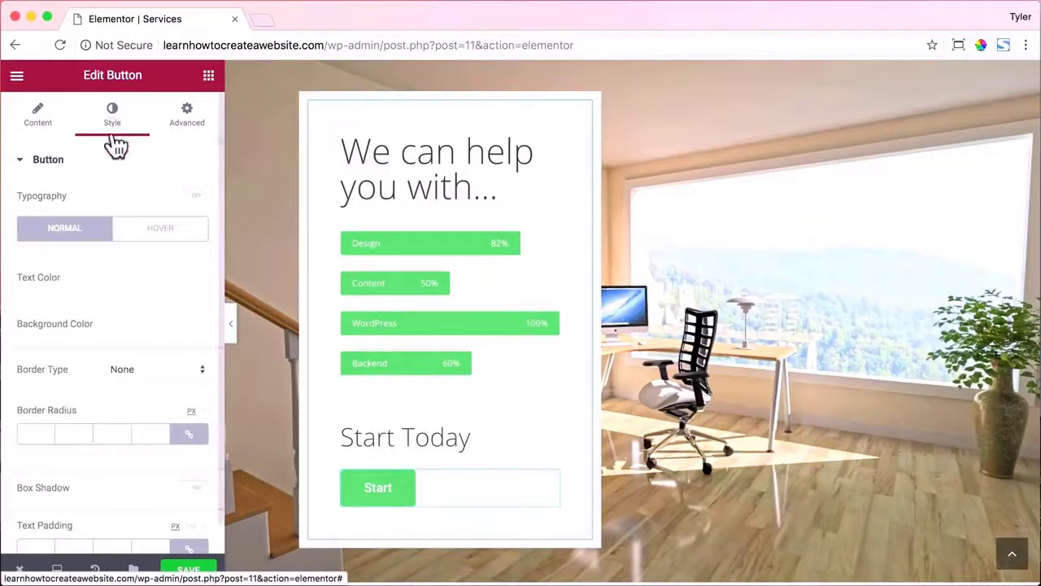
Round the button corners to 20 and enter unlinked padding of 10, 100, 10, 100.
scroll(170, 321, "down", 1)
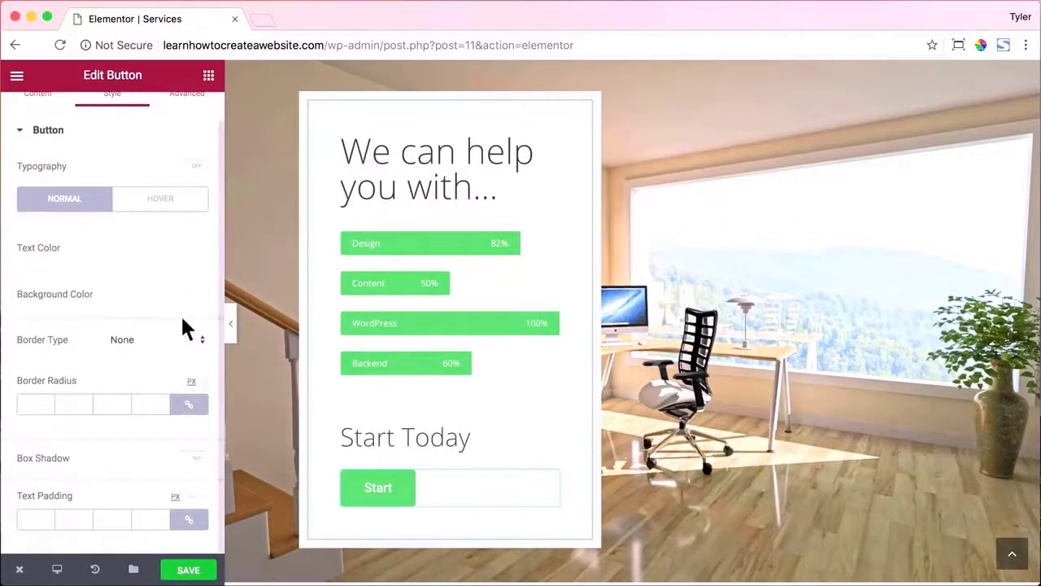
left_click(33, 402)
type("20")
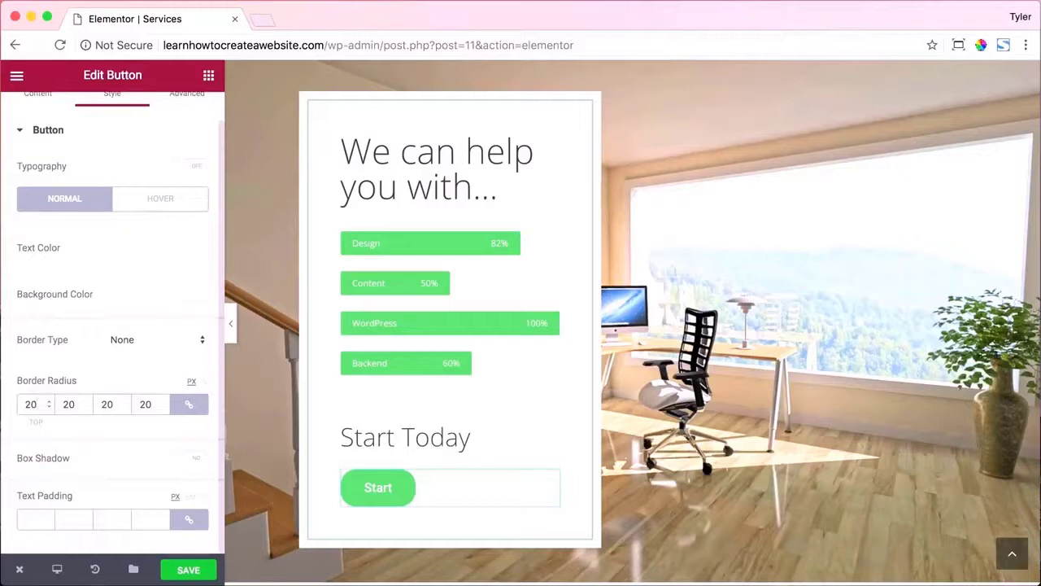
left_click(188, 519)
double_click(31, 520)
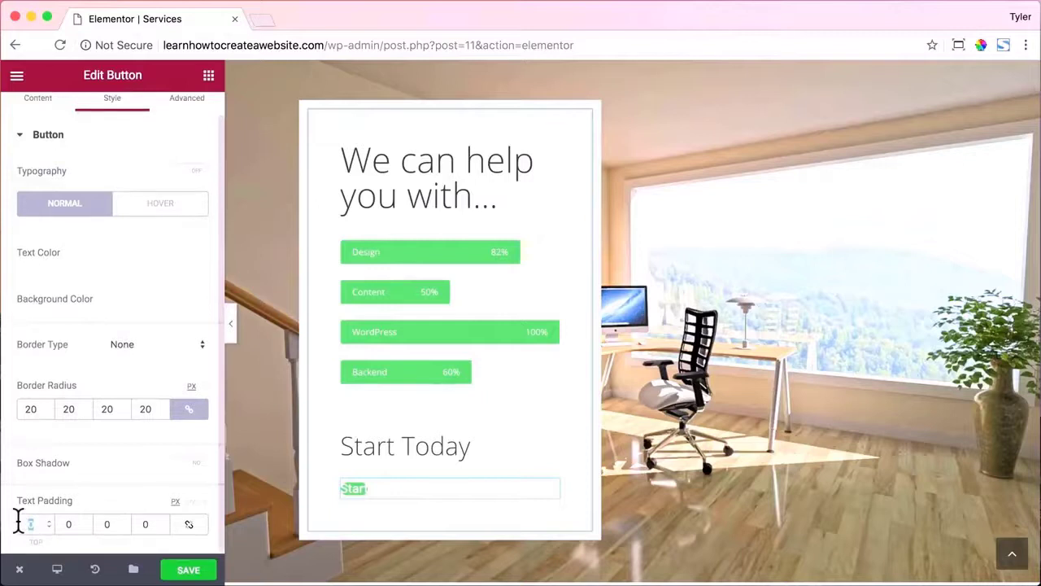
type("10")
key("Tab")
type("30")
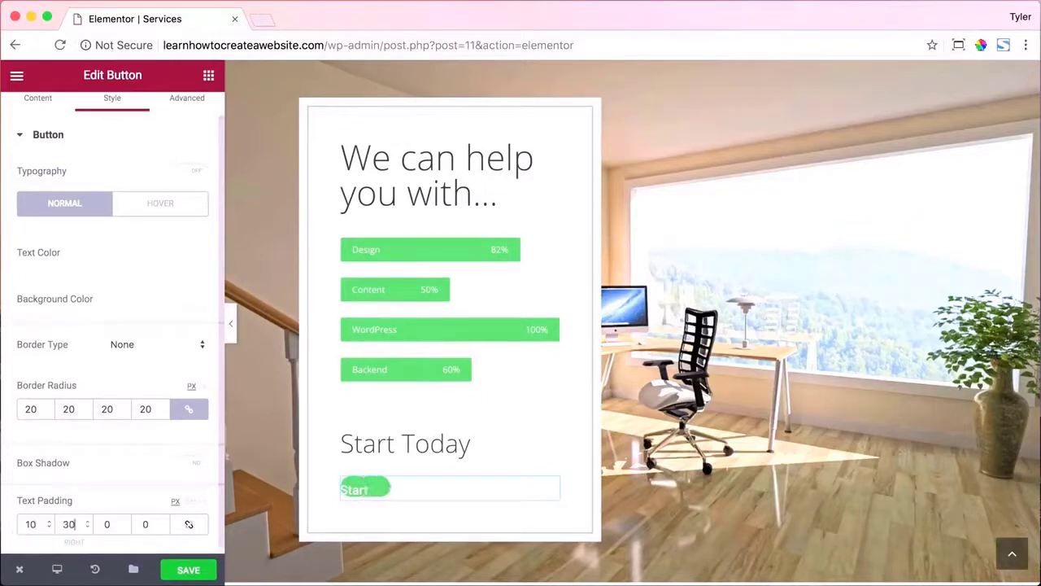
key("BackSpace")
key("BackSpace")
type("50")
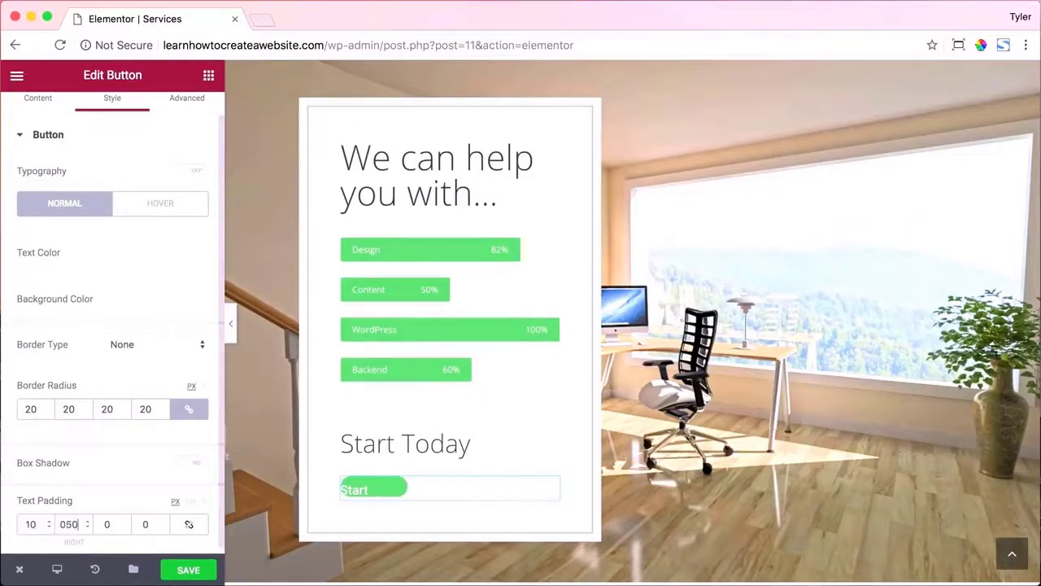
key("BackSpace")
key("BackSpace")
type("1000")
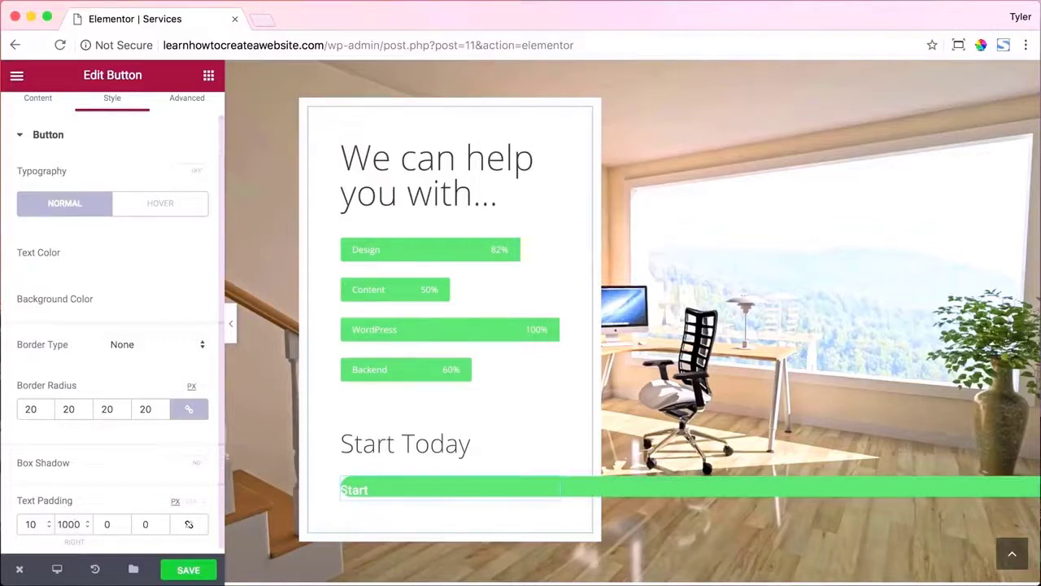
key("Tab")
type("10")
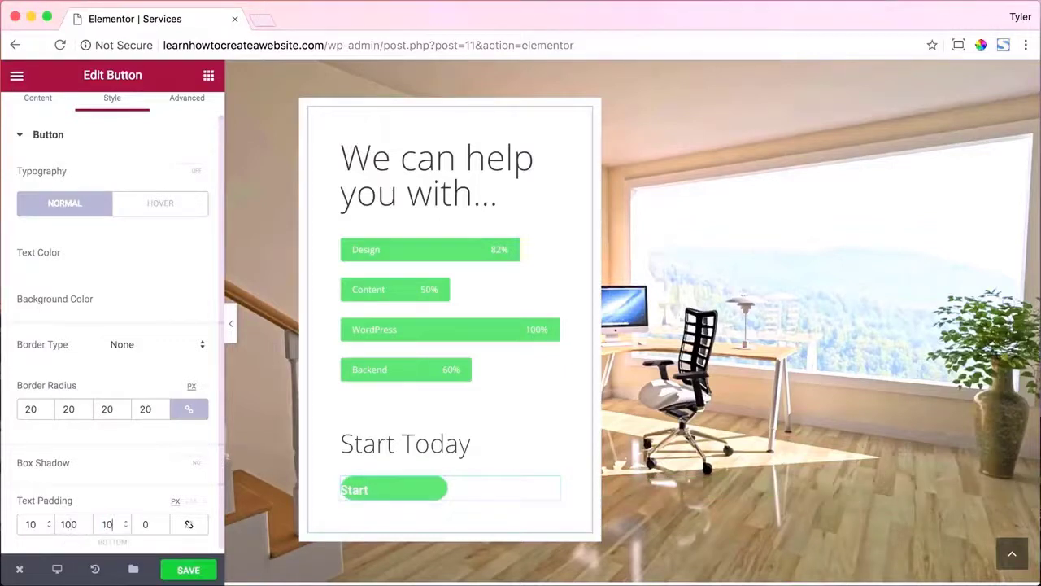
key("Tab")
type("100")
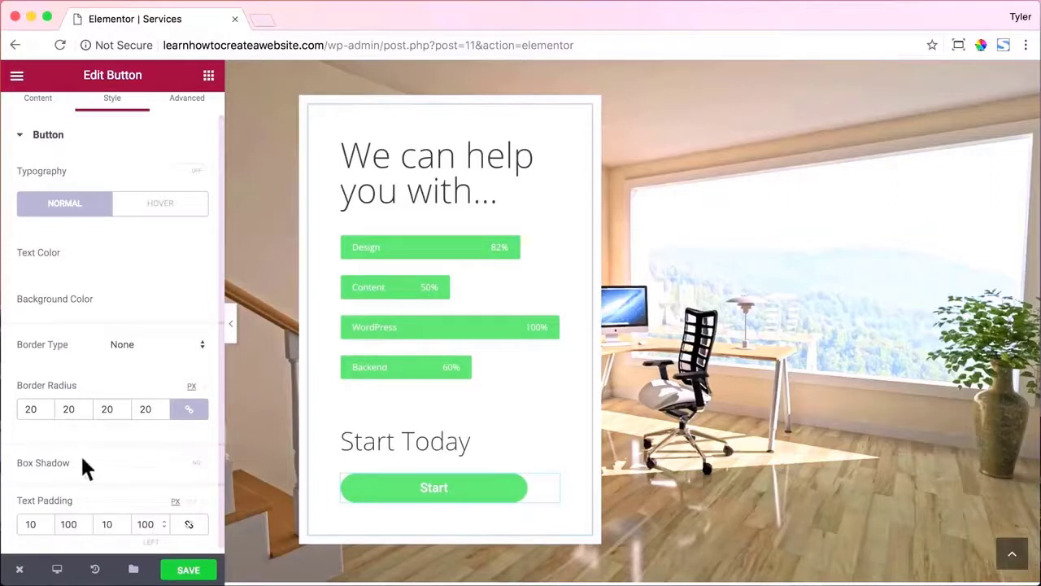
Rework the top and right padding values of the Start button.
scroll(90, 291, "up", 1)
scroll(92, 292, "down", 1)
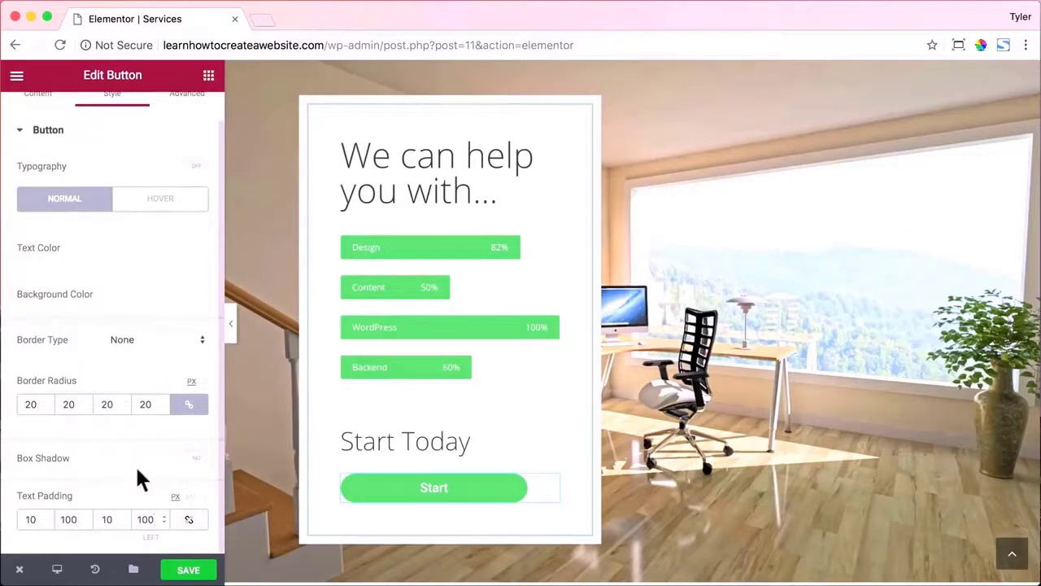
left_click_drag(37, 518, 14, 522)
type("20")
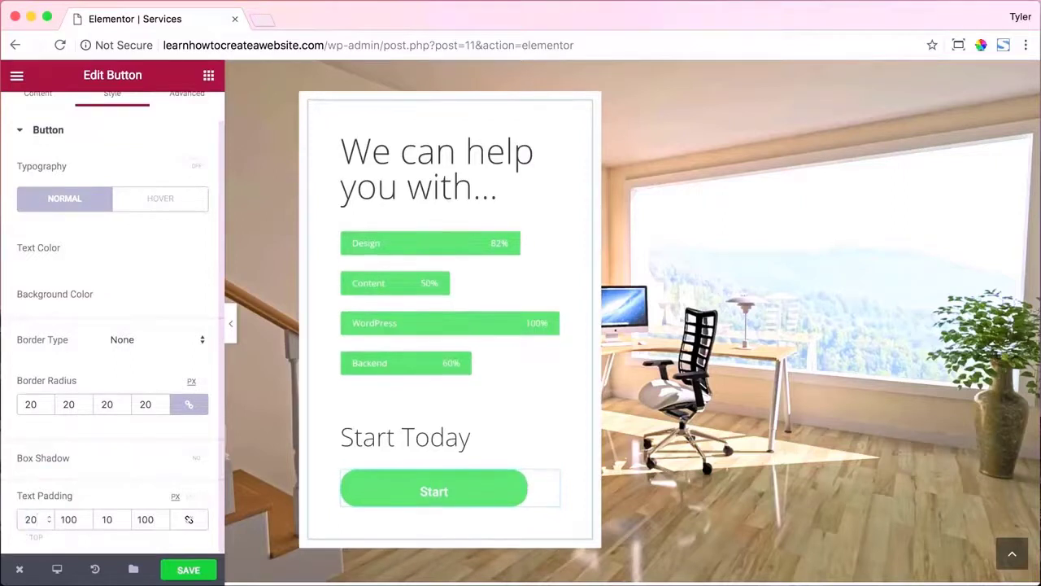
mouse_move(112, 519)
left_mouse_down()
mouse_move(93, 519)
mouse_move(121, 508)
left_mouse_up()
type("20")
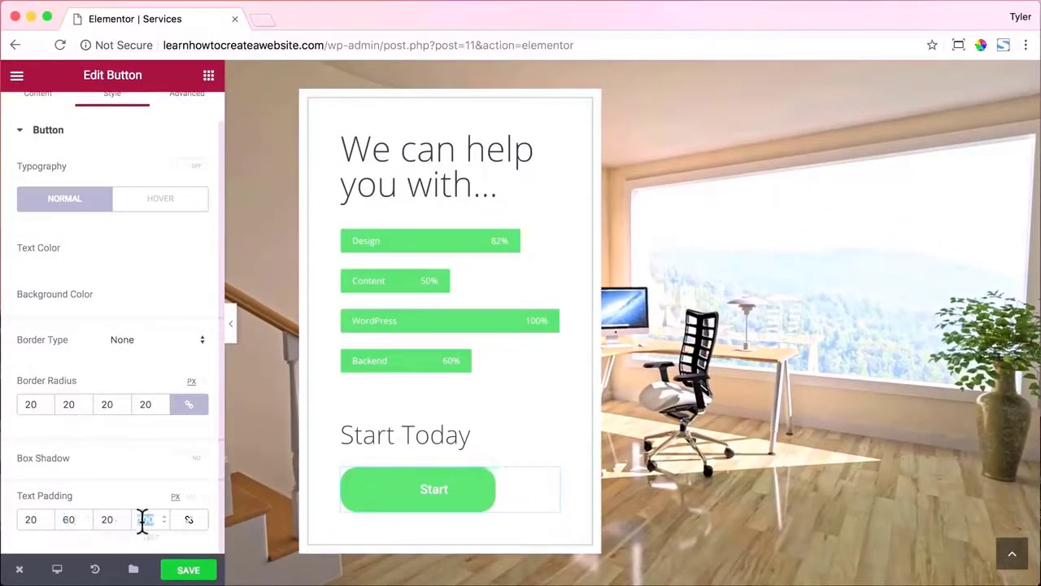
type("60")
type("50")
scroll(92, 294, "up", 1)
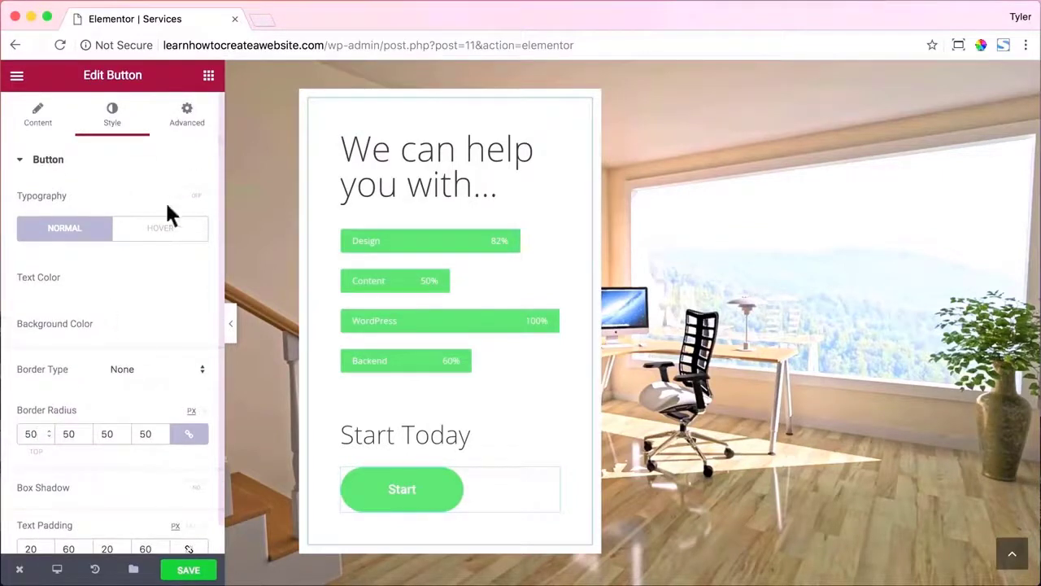
Enable custom typography, set padding to 10, 40, 10, 40 and shrink text size to 20.
left_click(187, 195)
left_click_drag(31, 263, 41, 262)
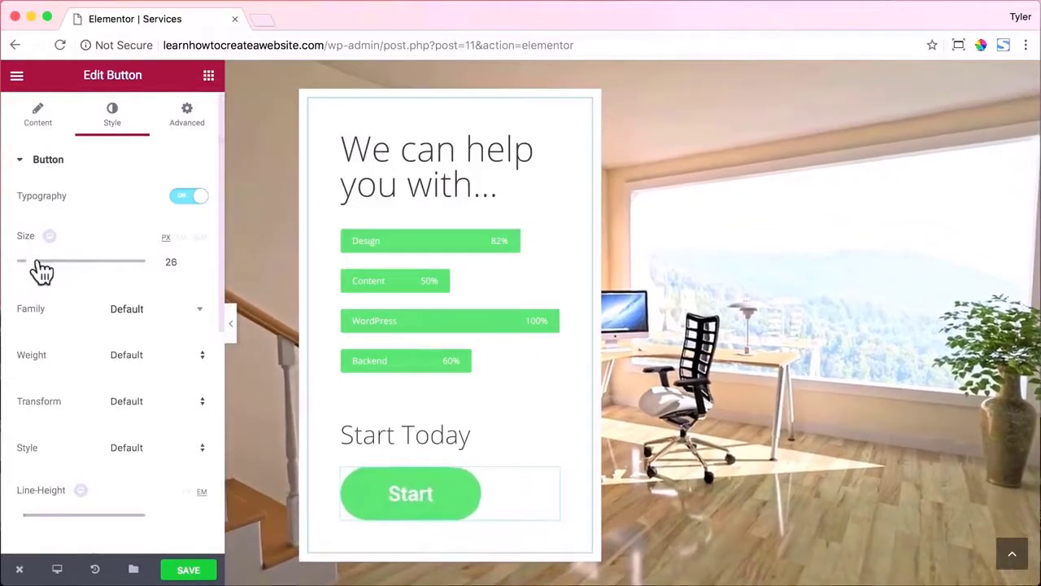
scroll(142, 277, "down", 5)
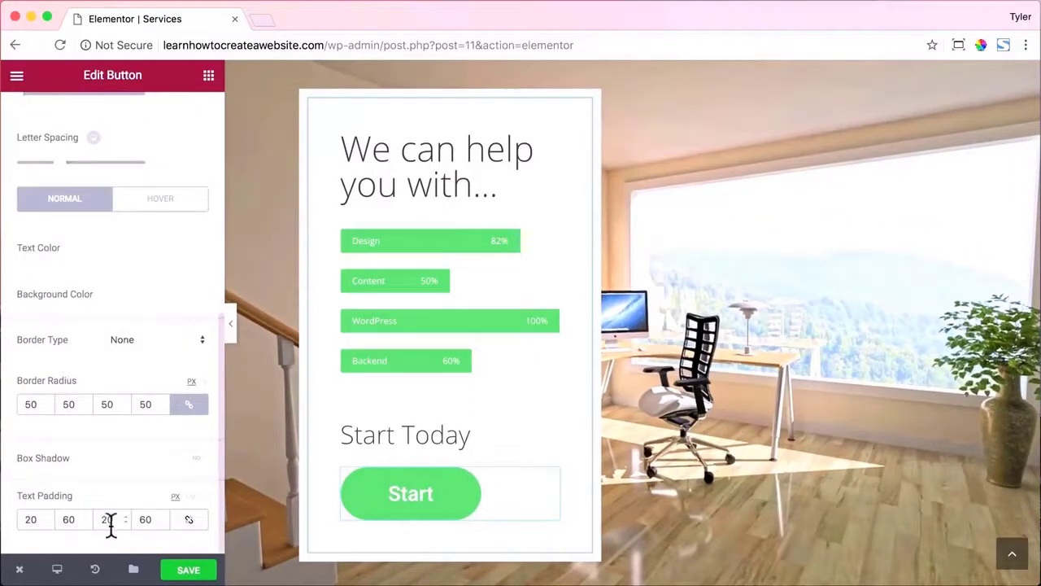
type("4040")
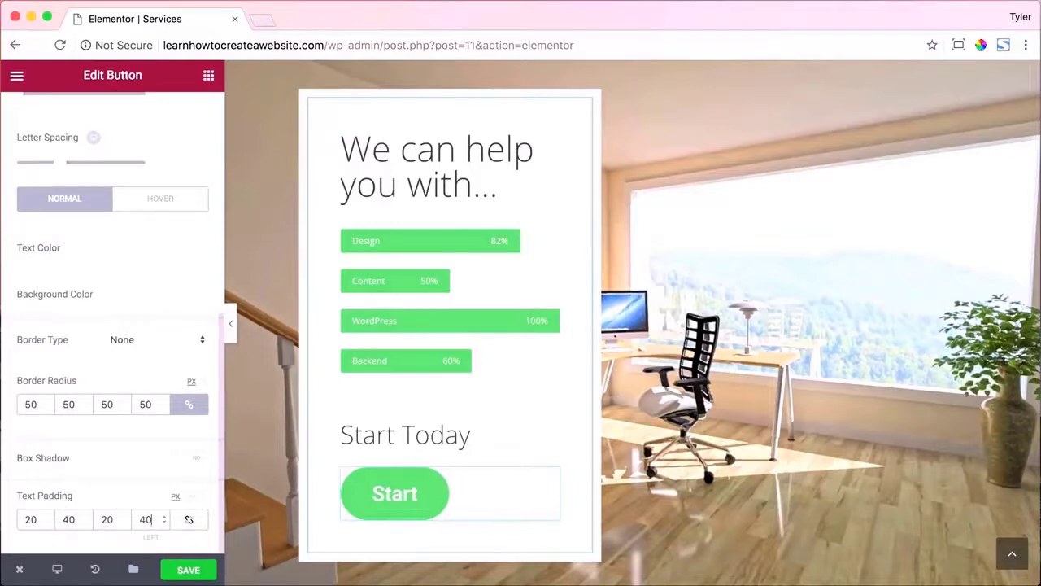
type("10")
key("Tab")
key("Tab")
type("10")
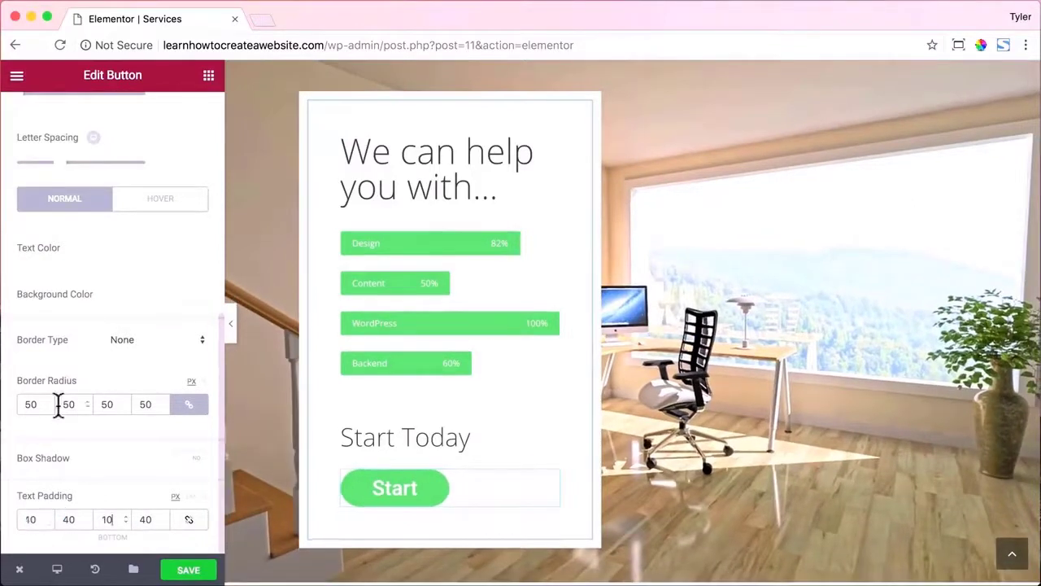
scroll(84, 244, "up", 5)
left_click_drag(35, 149, 24, 149)
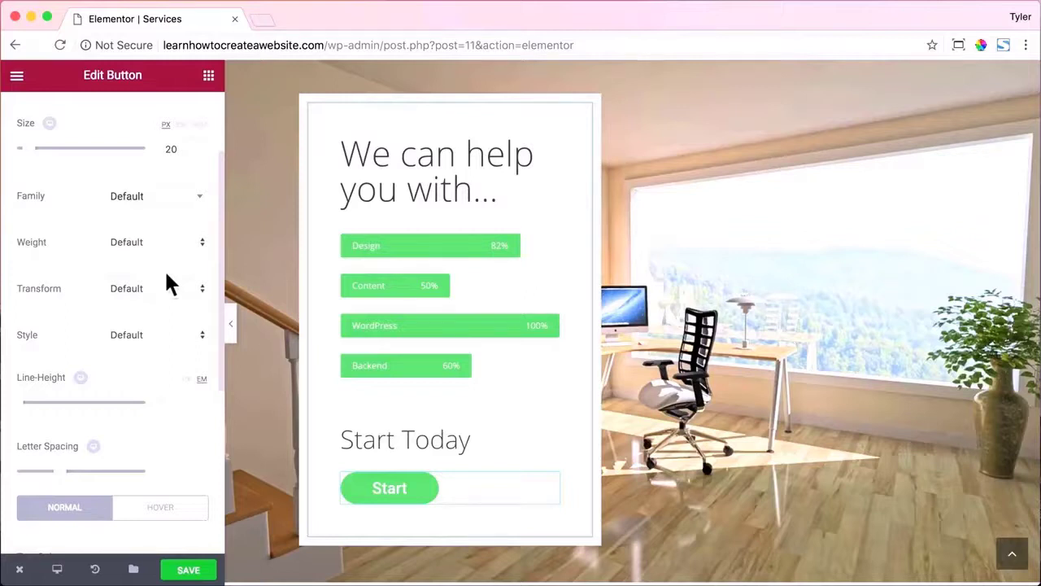
scroll(588, 168, "up", 3)
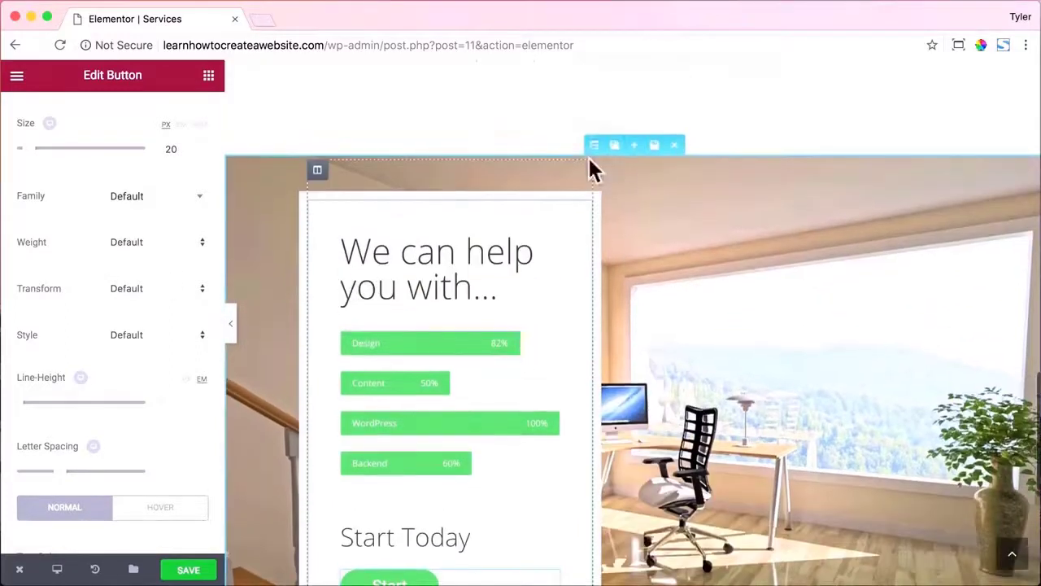
Give the Start Today section's background overlay a gradient type.
left_click(593, 144)
scroll(639, 305, "down", 2)
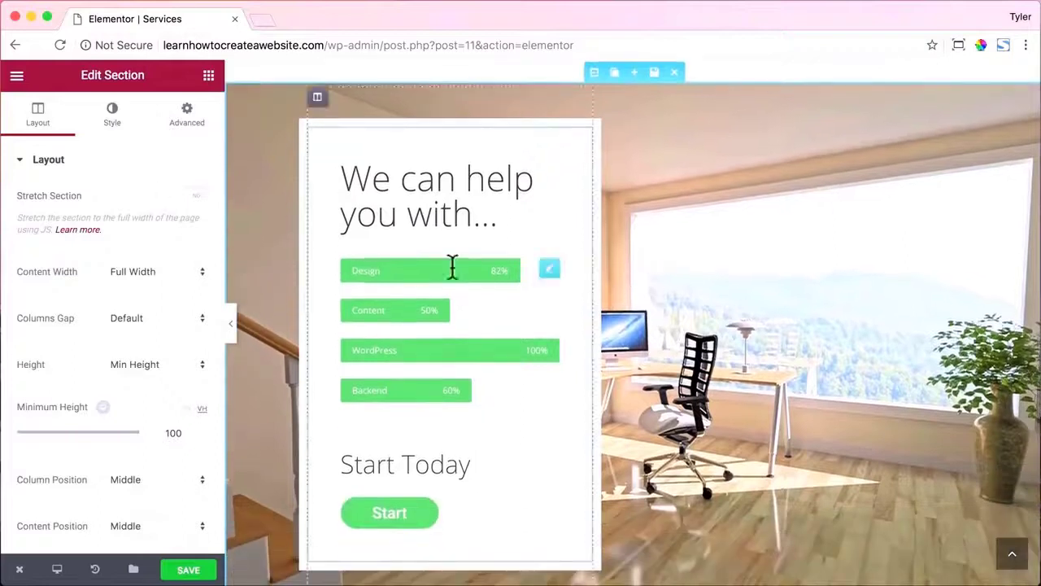
left_click(113, 114)
scroll(181, 318, "down", 5)
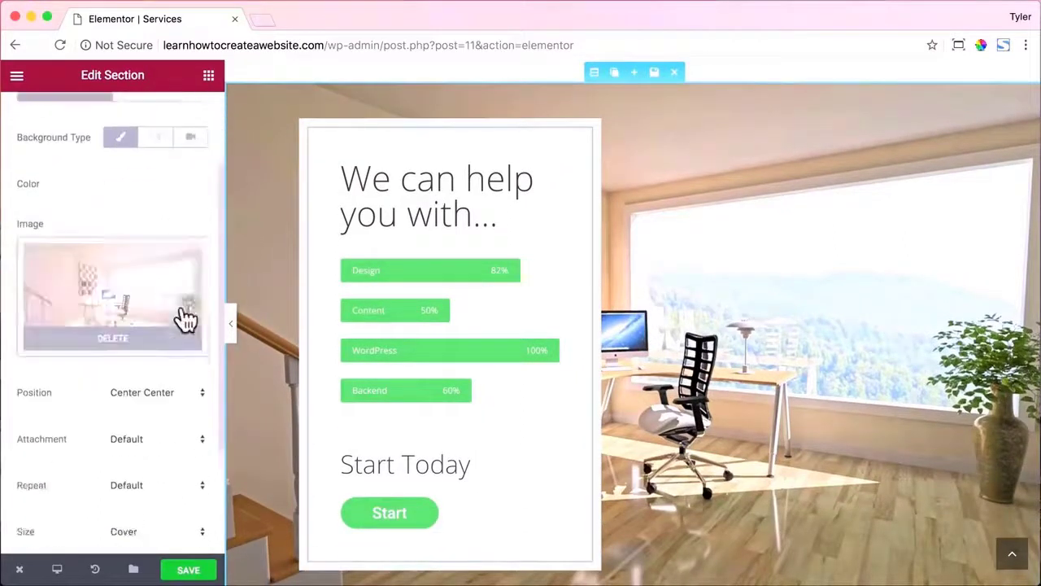
left_click(146, 468)
scroll(171, 389, "down", 1)
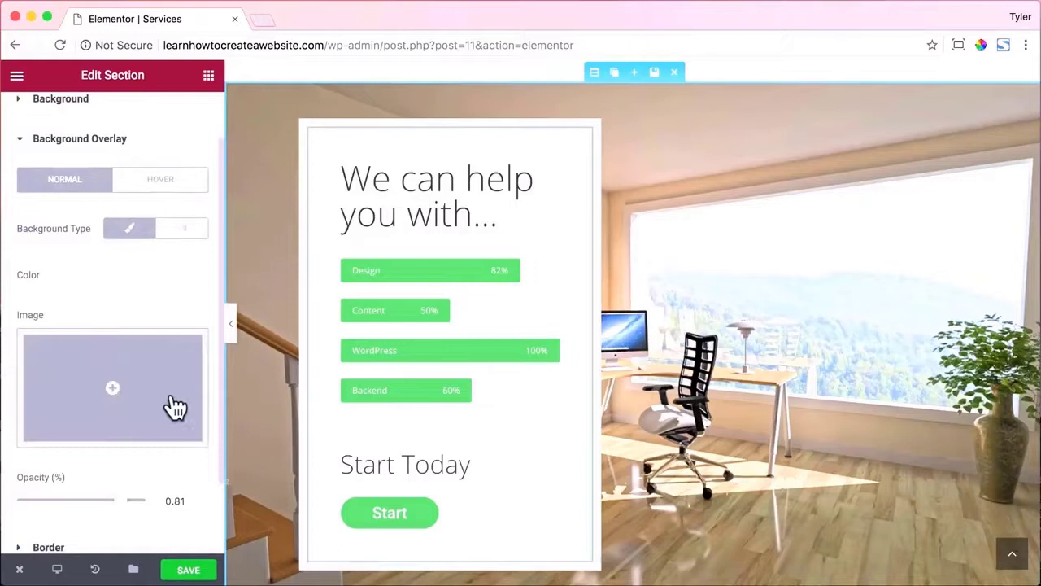
left_click(188, 235)
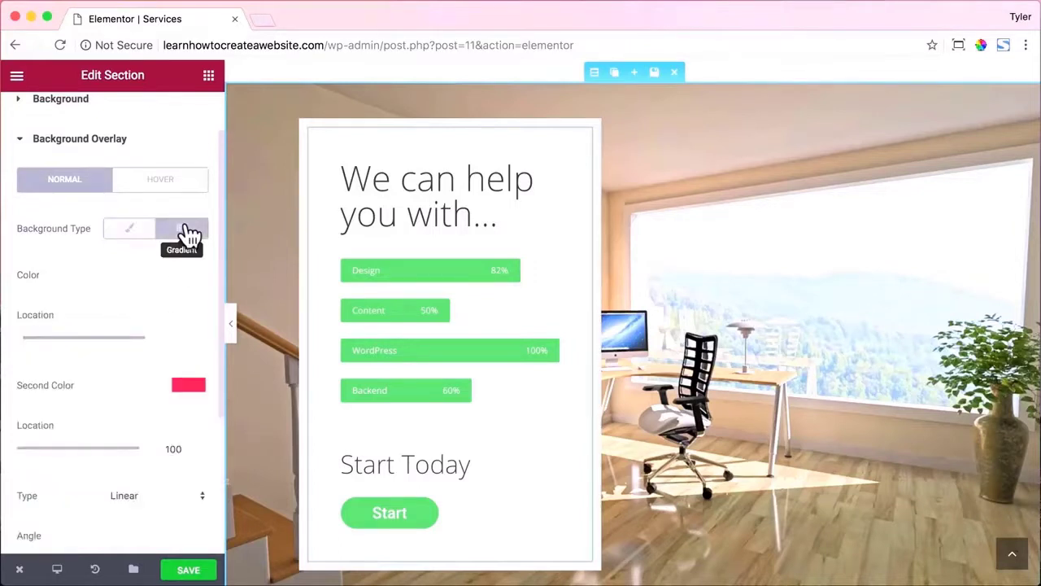
Set the gradient's second colour to deep blue #2168ef.
left_click(192, 275)
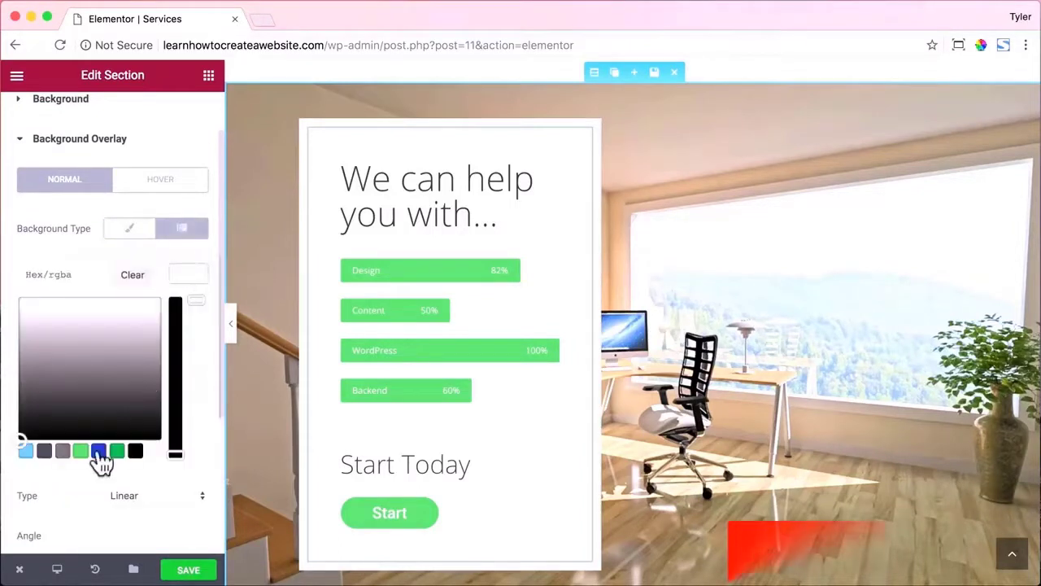
left_click(81, 451)
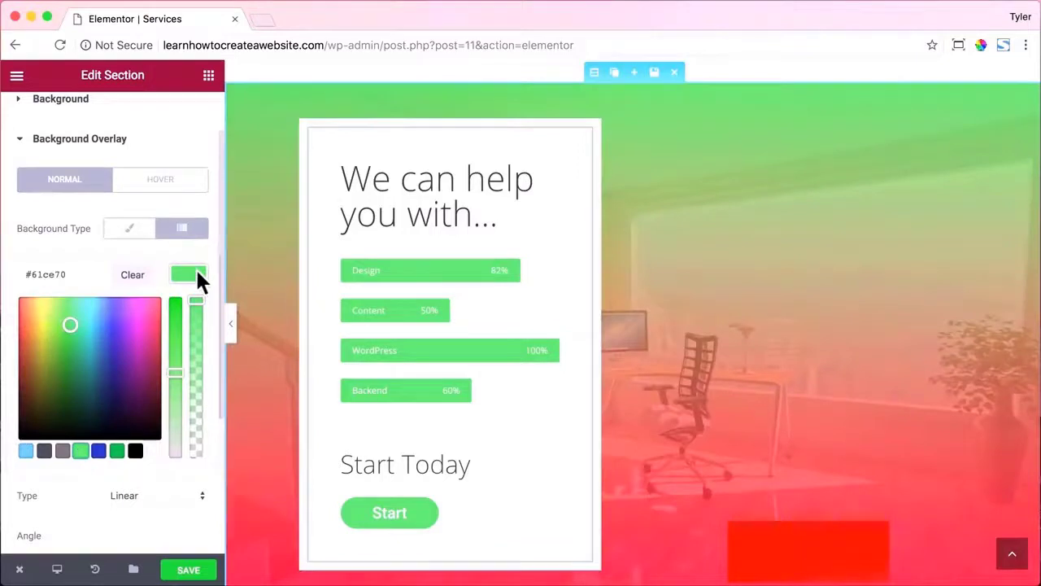
left_click(195, 276)
left_click(186, 383)
scroll(28, 437, "down", 3)
left_click(26, 426)
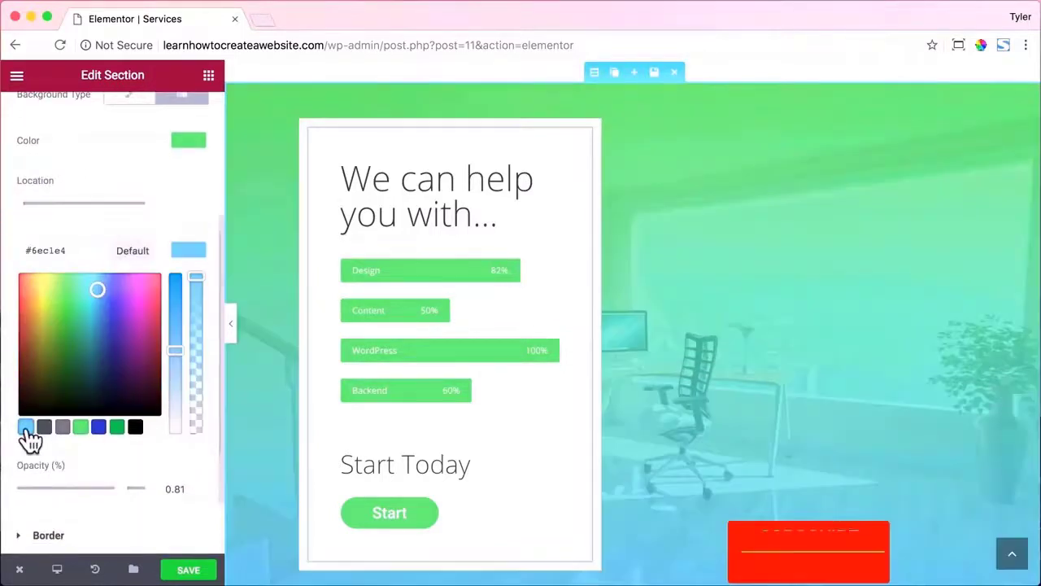
double_click(64, 250)
type("2168ef")
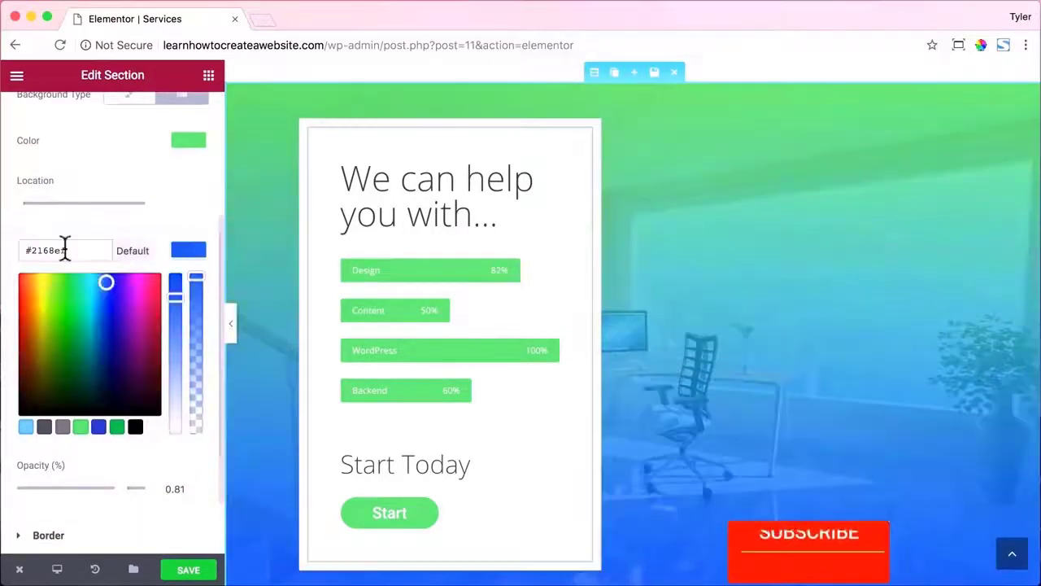
left_click(188, 249)
Set the gradient's first colour to teal #2cf49a.
scroll(174, 245, "up", 1)
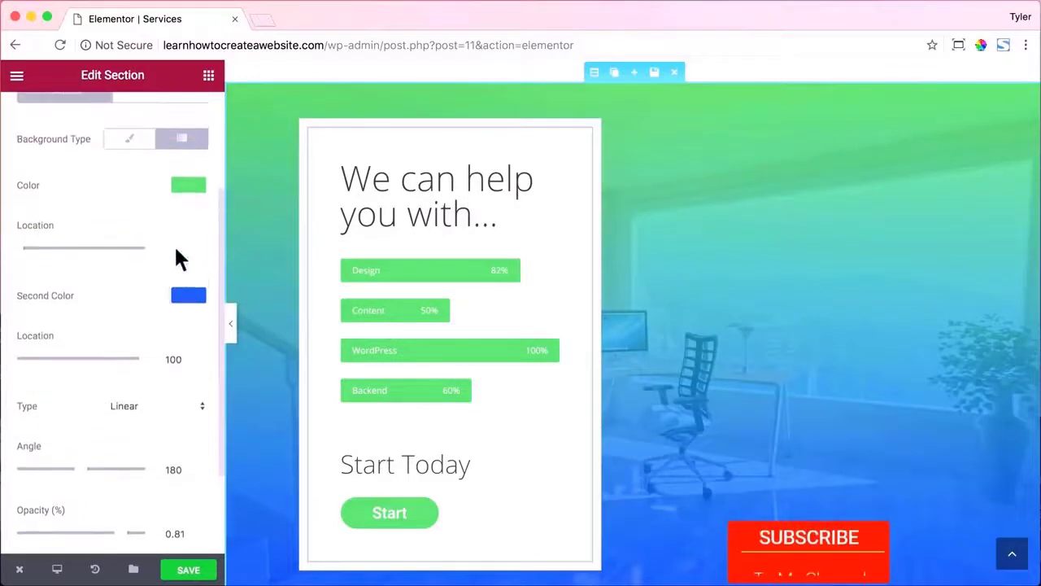
scroll(174, 244, "up", 1)
left_click(187, 198)
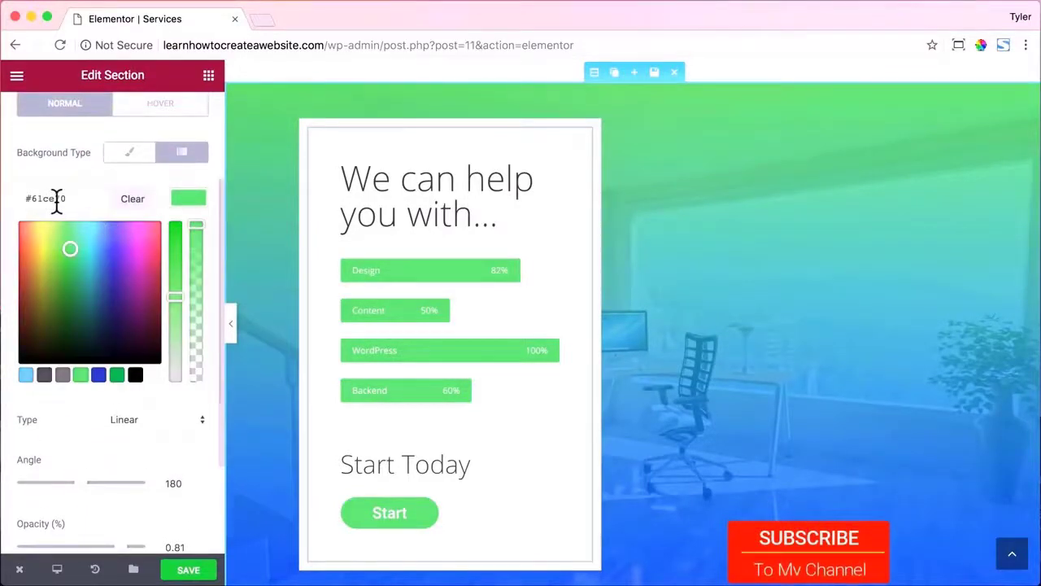
double_click(57, 199)
type("2cf49a")
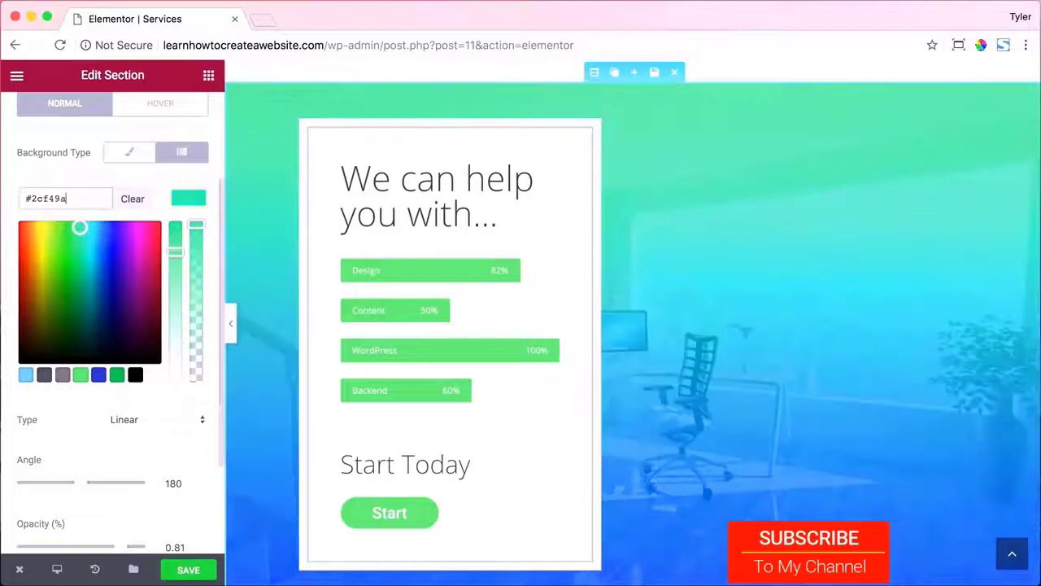
left_click(182, 197)
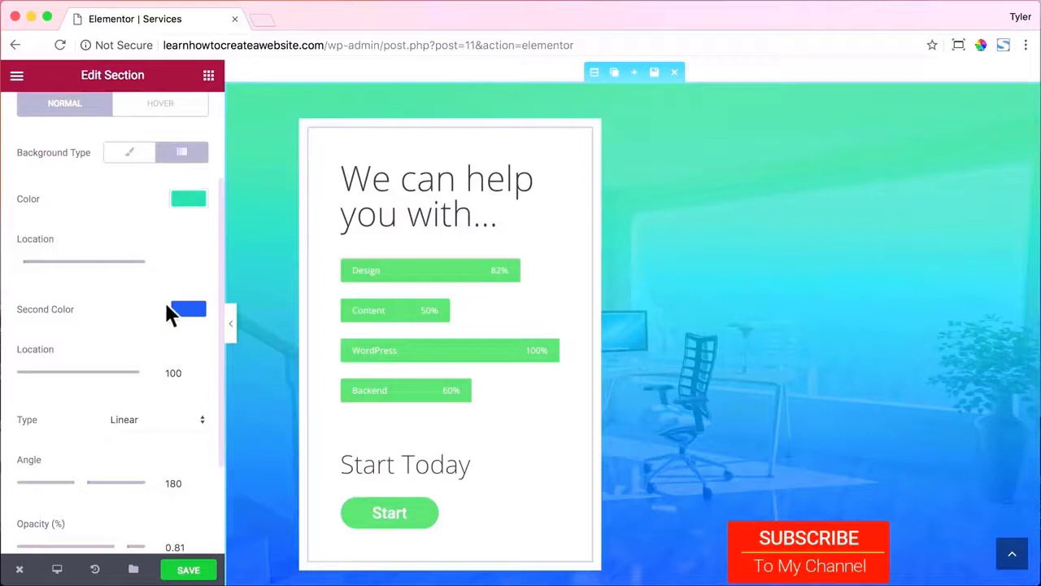
Move the teal stop to location 39 and angle the gradient at 240 degrees.
scroll(171, 312, "down", 2)
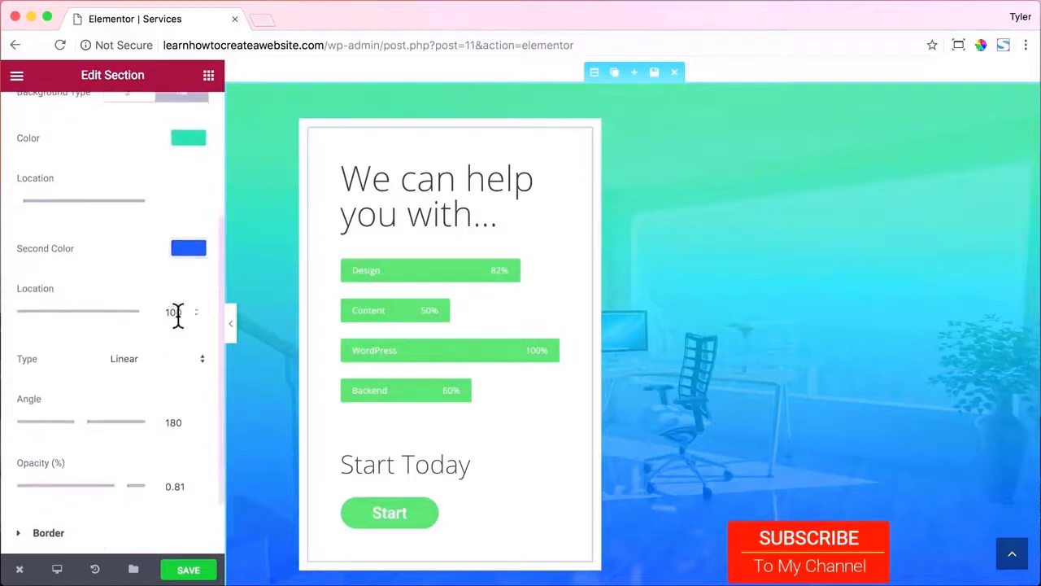
scroll(177, 312, "up", 3)
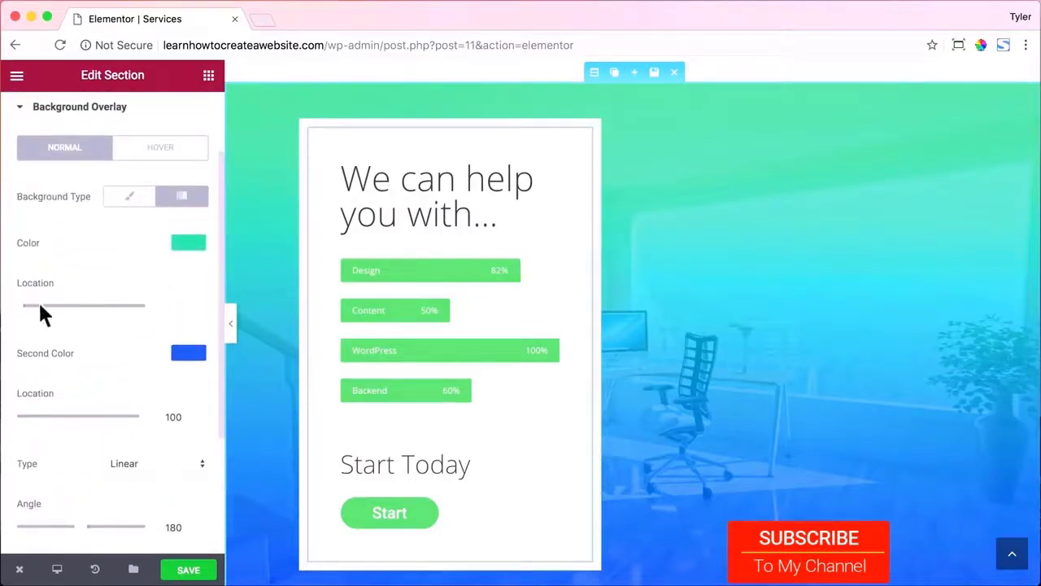
left_click_drag(21, 315, 71, 312)
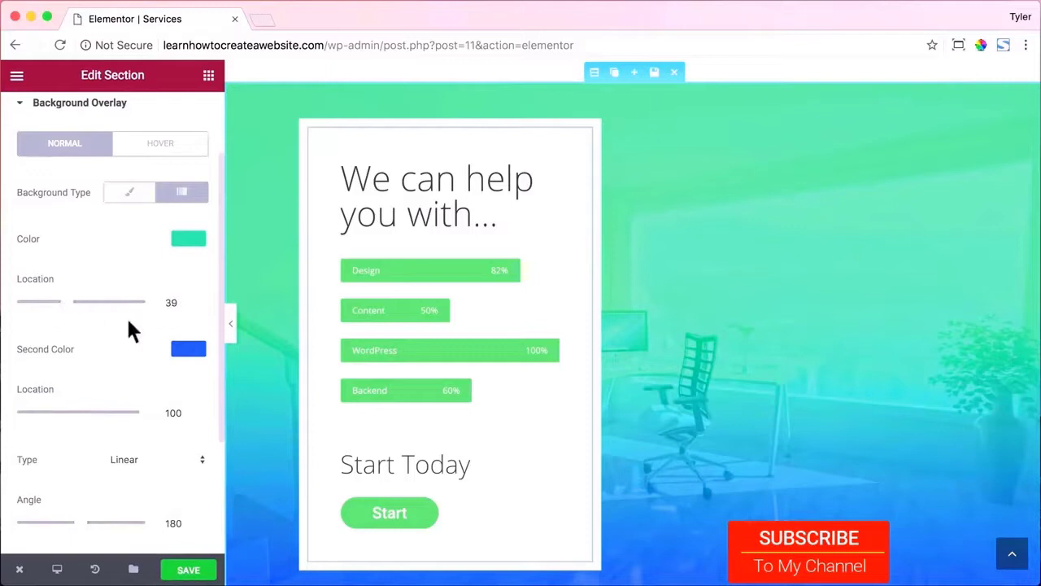
scroll(149, 329, "down", 2)
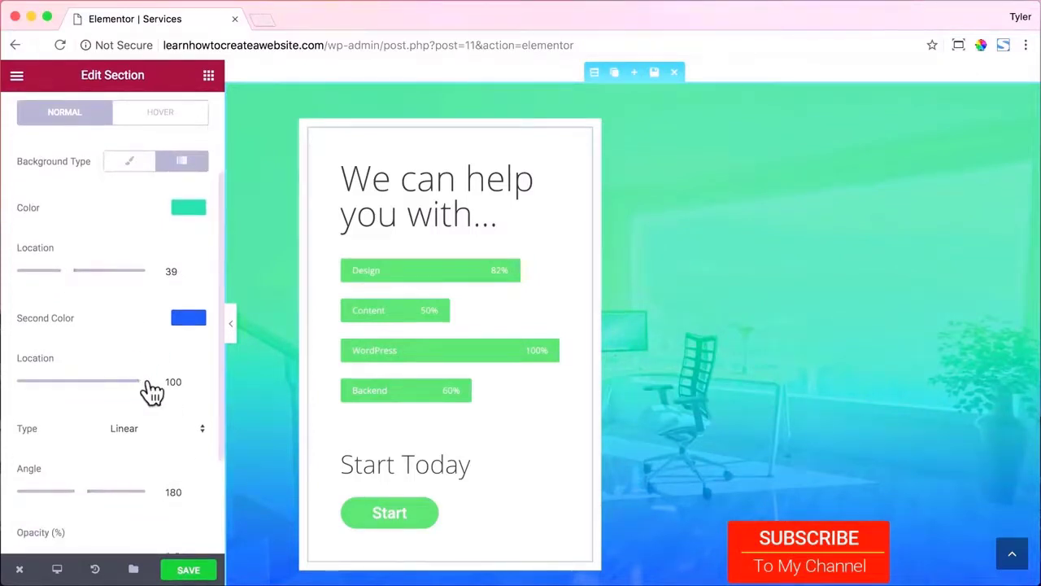
mouse_move(150, 390)
left_mouse_down()
mouse_move(65, 388)
mouse_move(151, 390)
left_mouse_up()
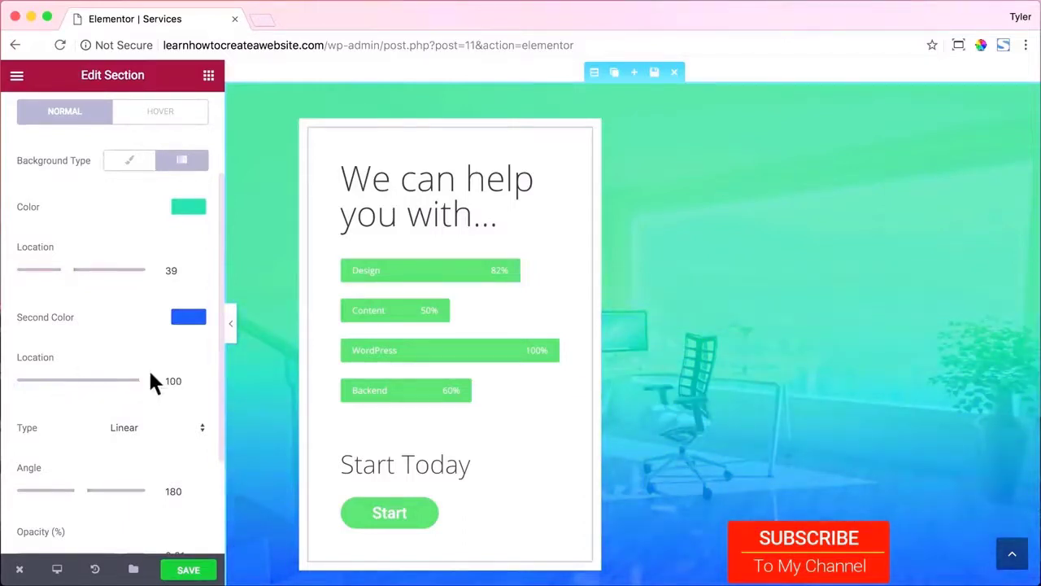
scroll(168, 374, "down", 2)
mouse_move(84, 430)
left_mouse_down()
mouse_move(109, 430)
mouse_move(100, 422)
left_mouse_up()
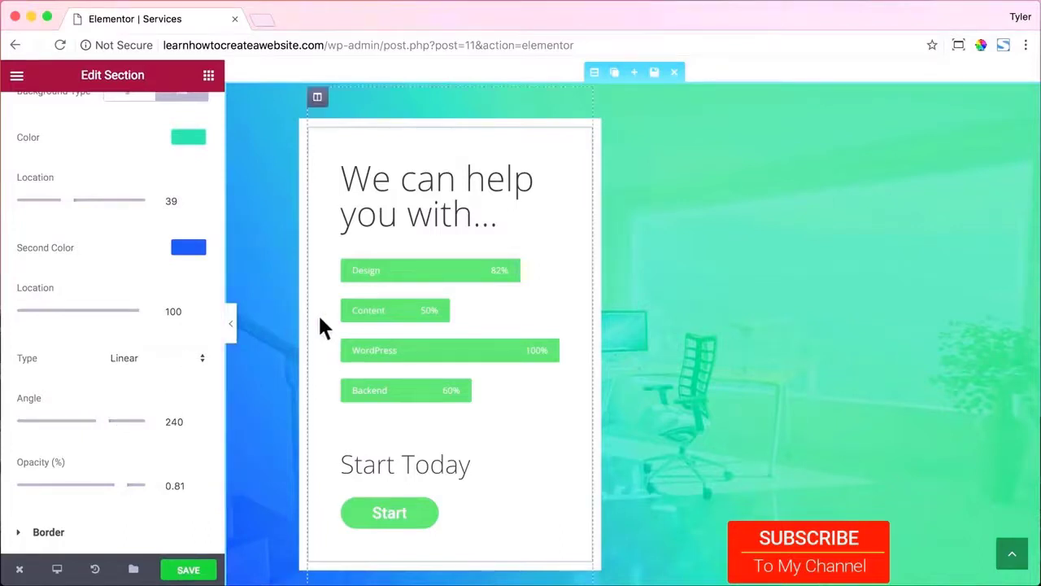
Review the overlay settings and save the page.
scroll(317, 324, "up", 3)
scroll(316, 320, "up", 10)
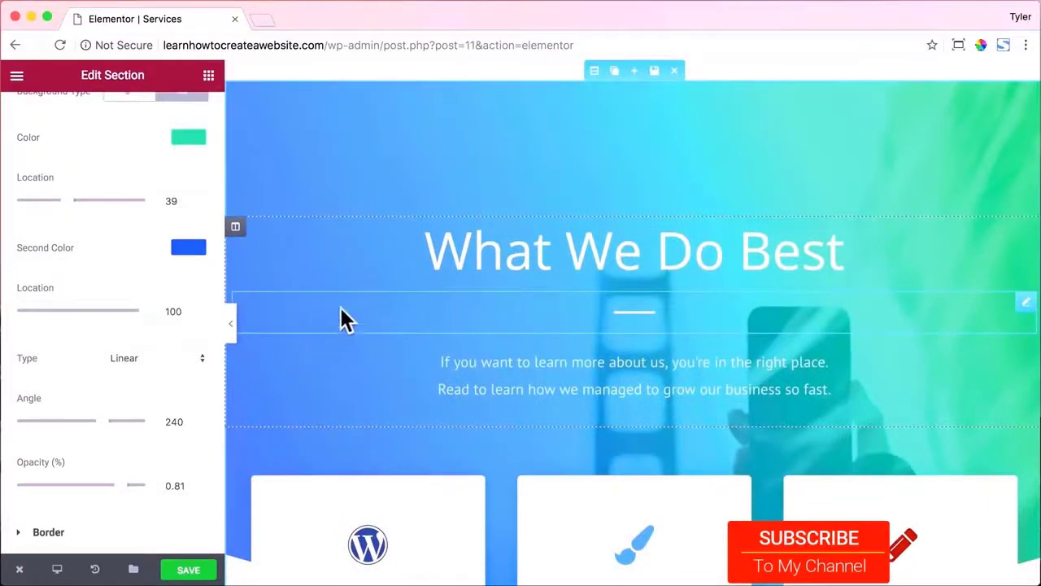
scroll(342, 318, "down", 15)
scroll(344, 303, "down", 7)
scroll(344, 303, "up", 10)
scroll(347, 307, "up", 5)
scroll(348, 308, "down", 15)
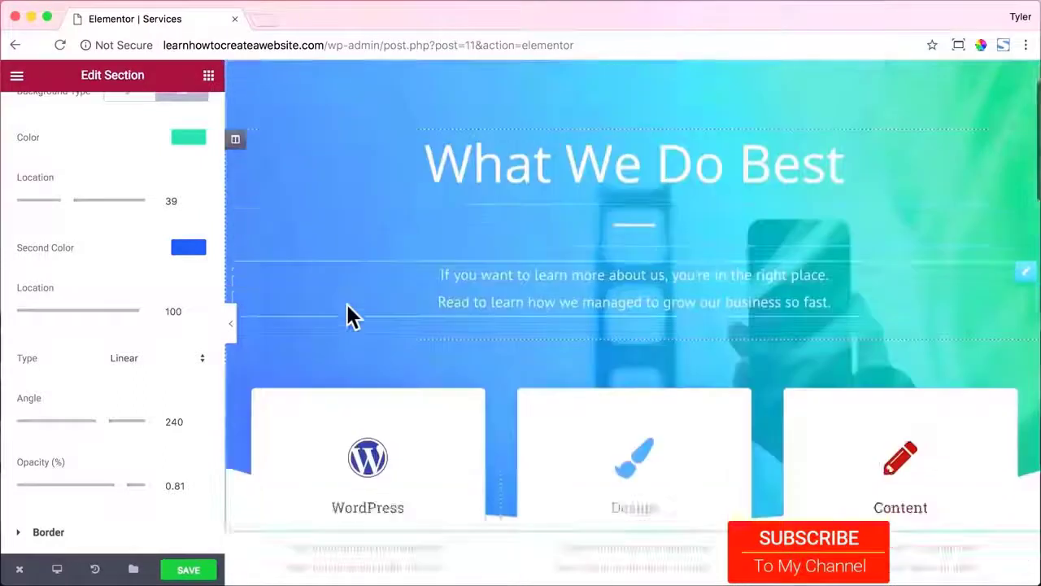
scroll(352, 315, "down", 2)
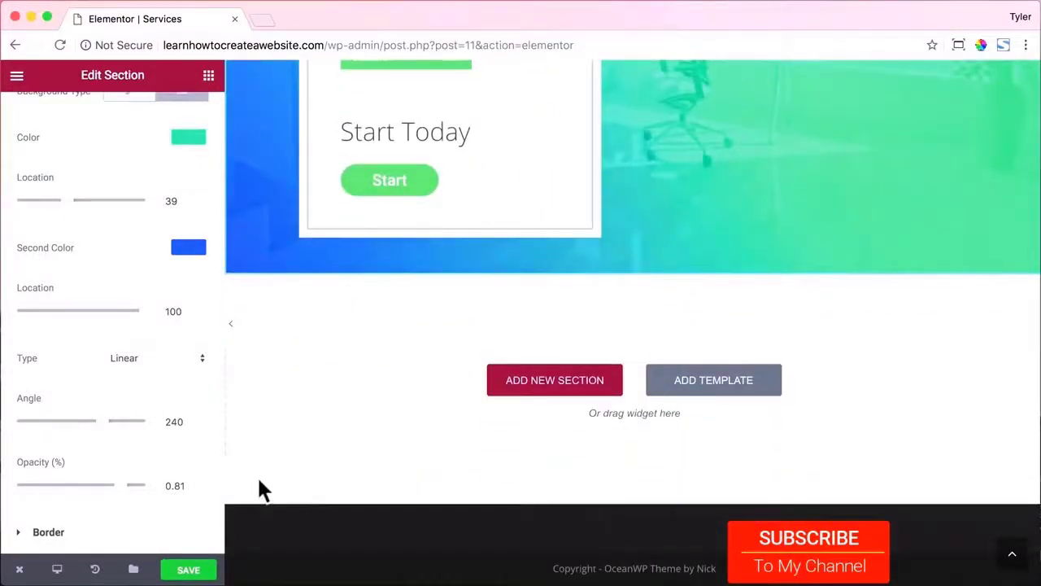
left_click(186, 572)
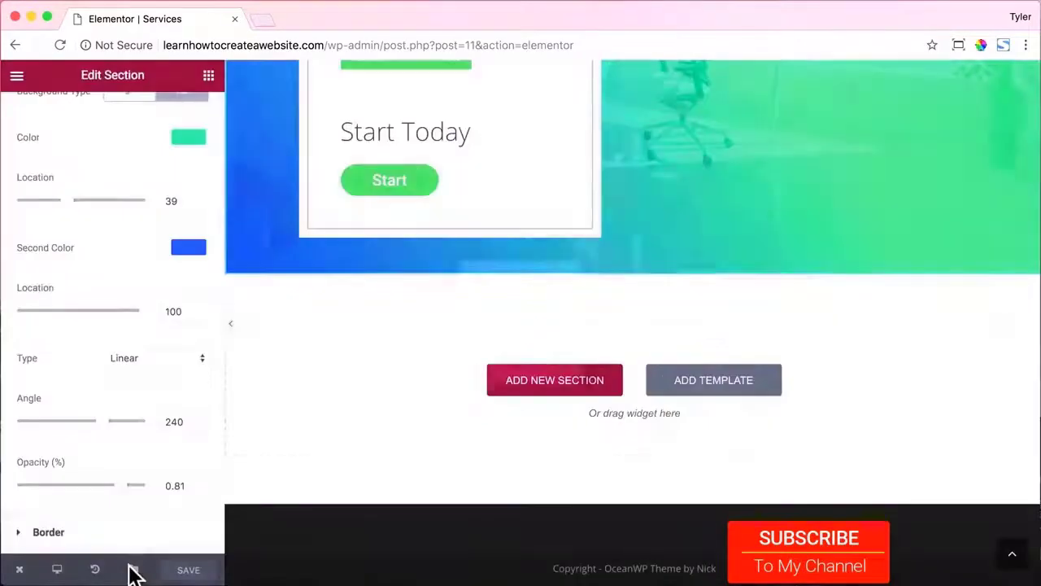
Open the live Services page in a new tab and scroll through it.
mouse_move(18, 569)
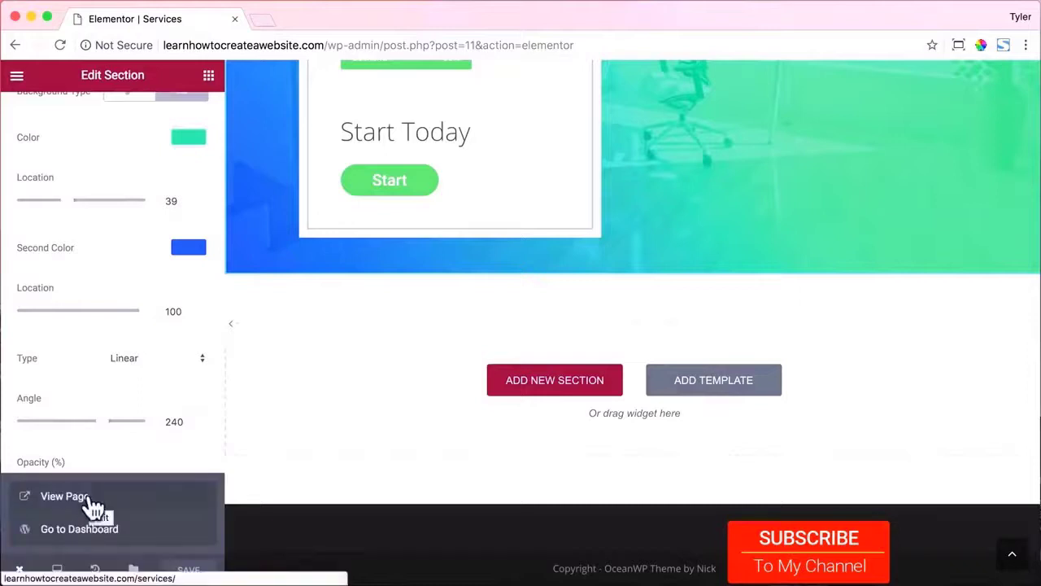
left_click(86, 498)
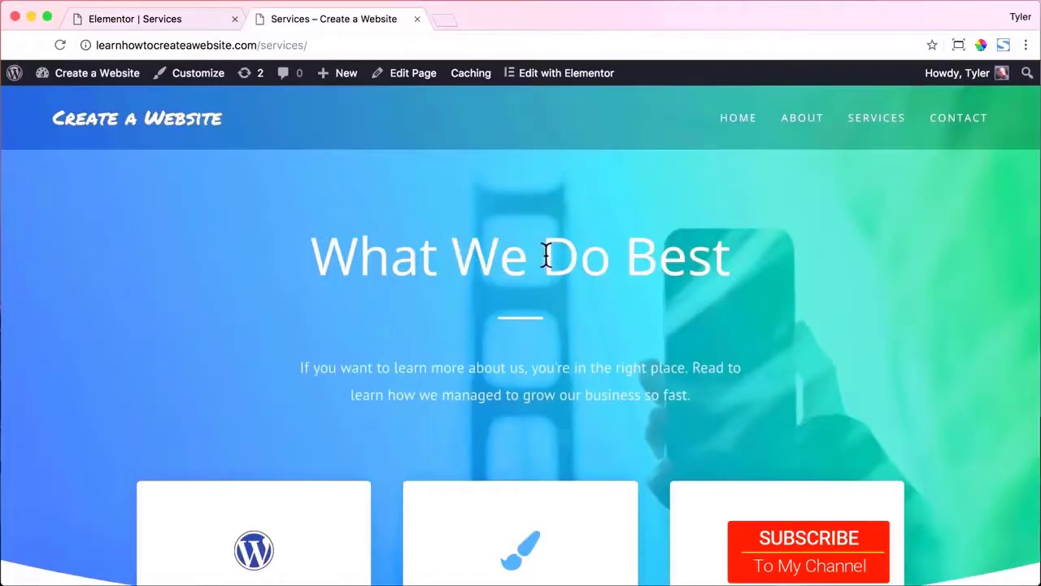
scroll(575, 261, "down", 5)
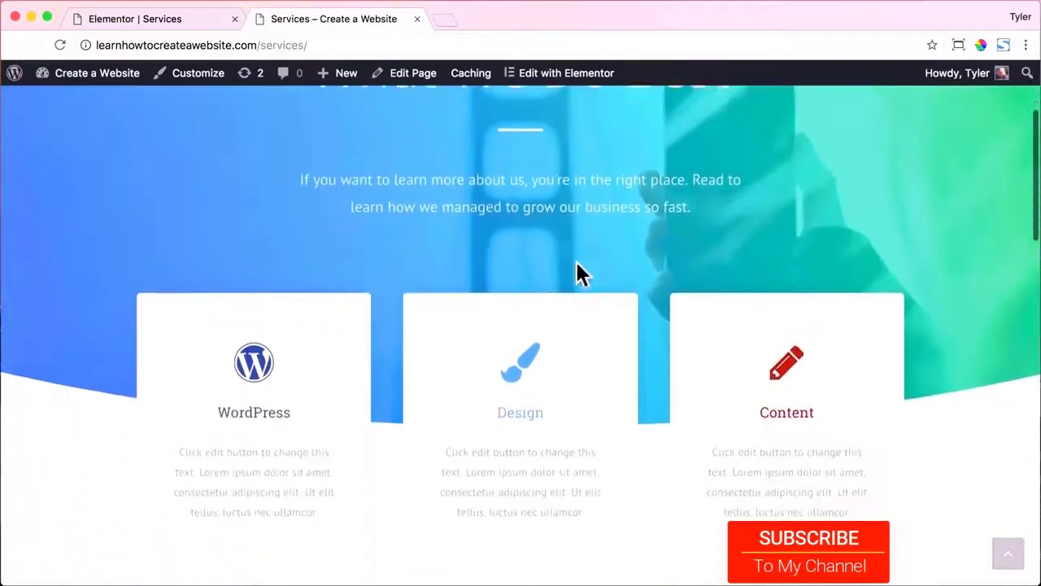
scroll(637, 261, "down", 5)
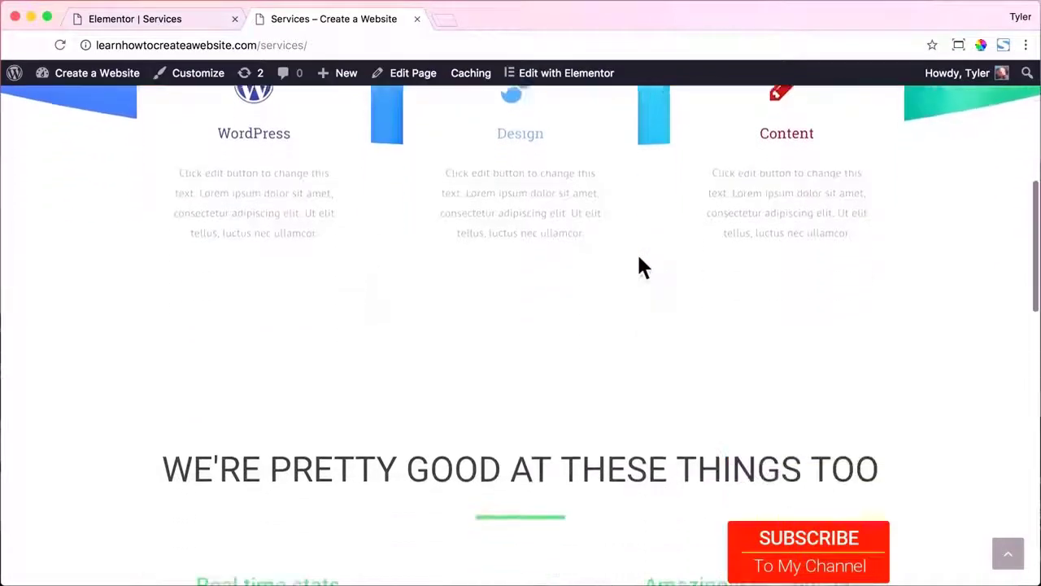
scroll(639, 259, "down", 5)
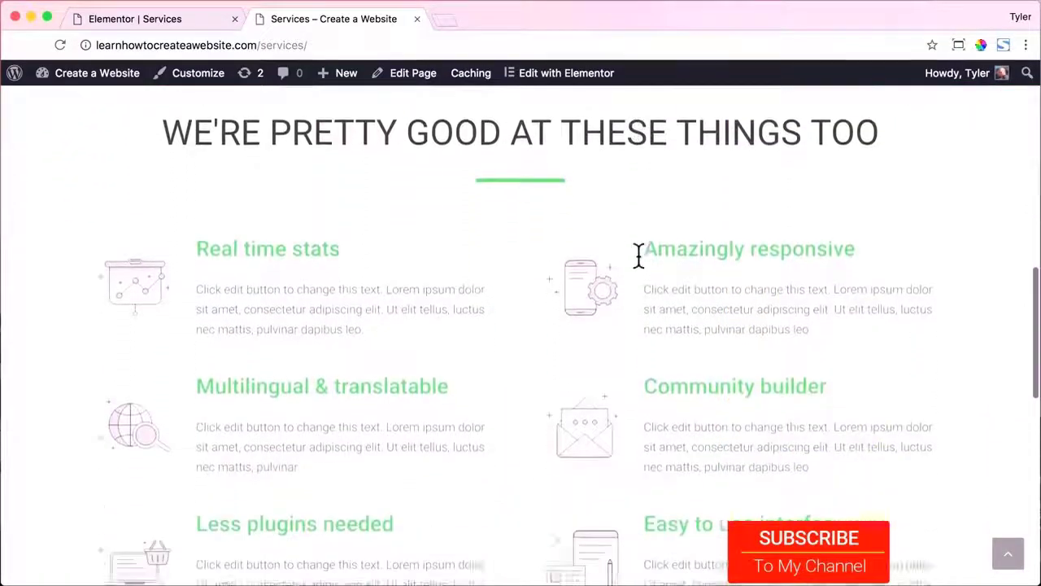
scroll(638, 259, "down", 5)
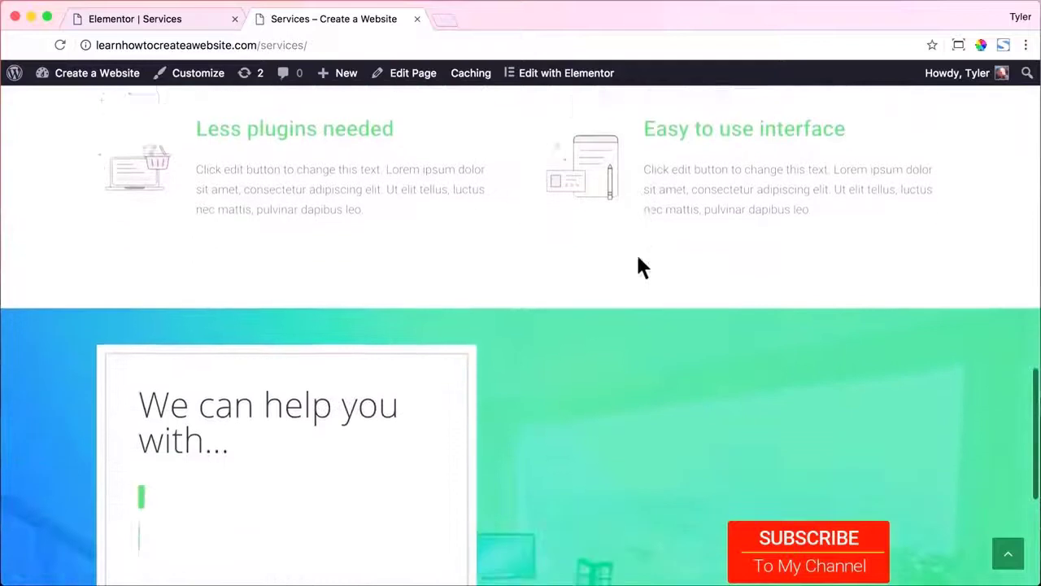
scroll(638, 258, "down", 3)
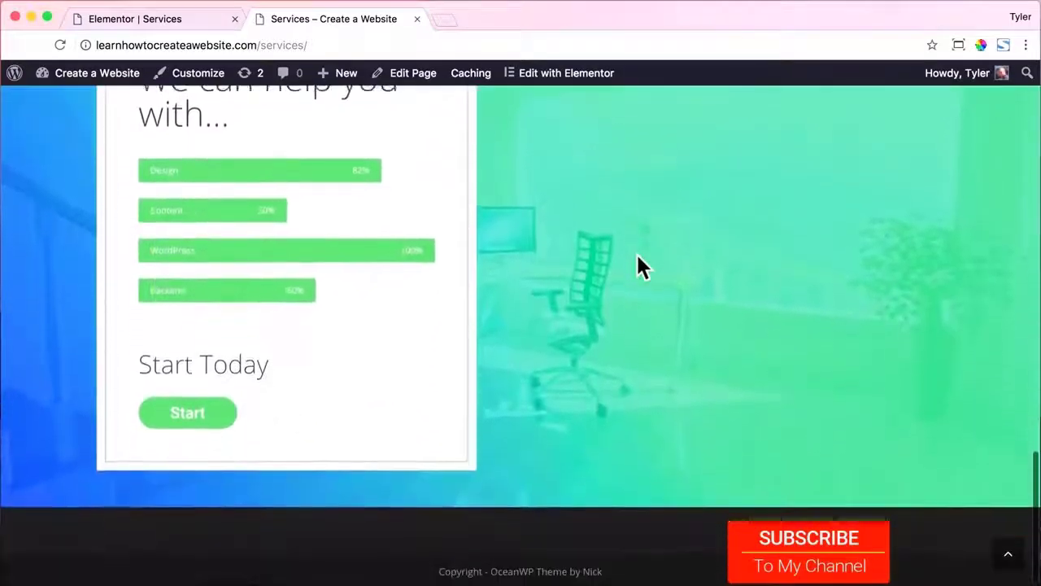
scroll(638, 259, "up", 2)
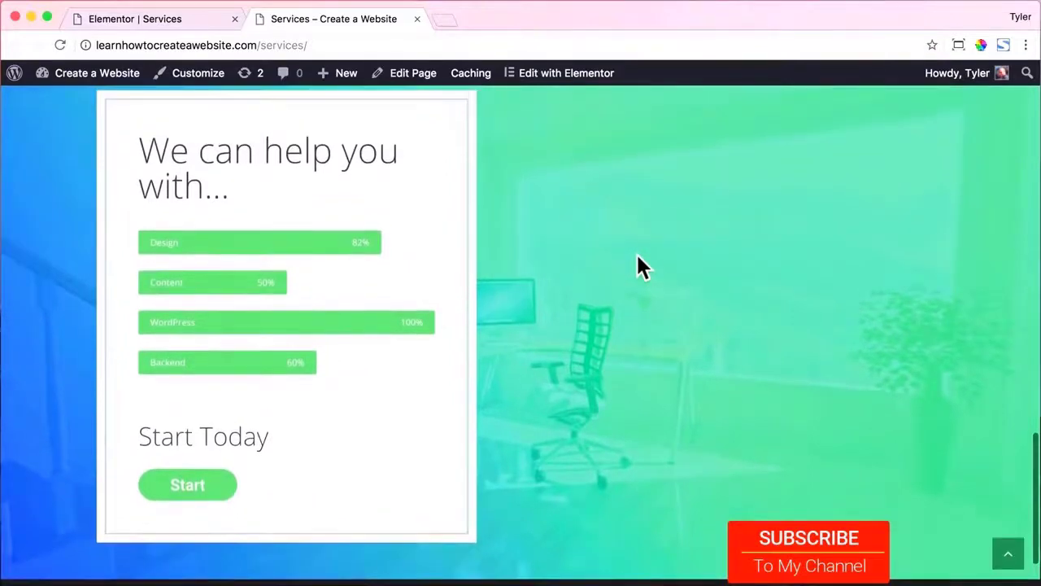
scroll(638, 261, "up", 1)
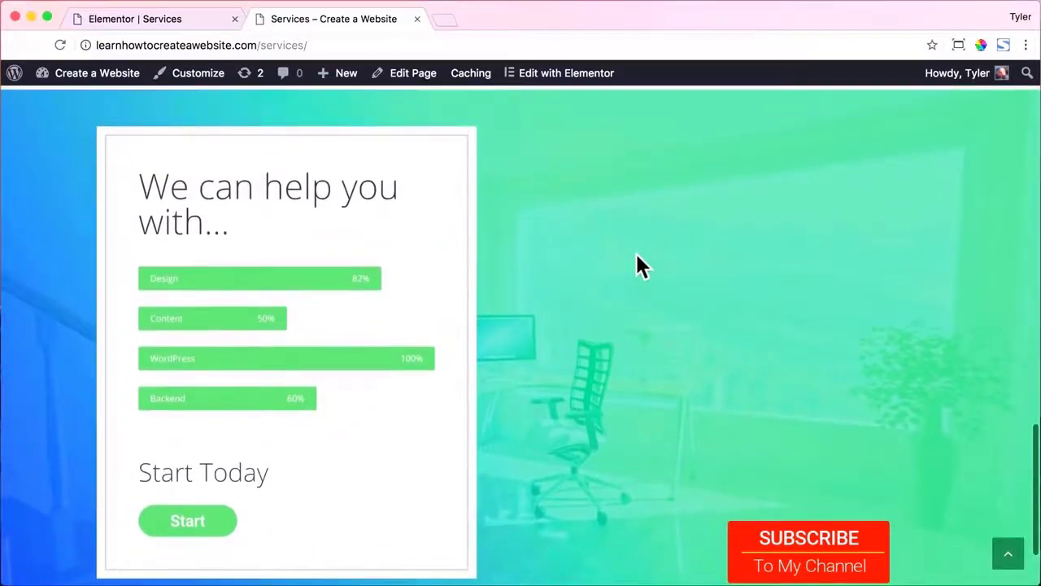
scroll(637, 262, "up", 15)
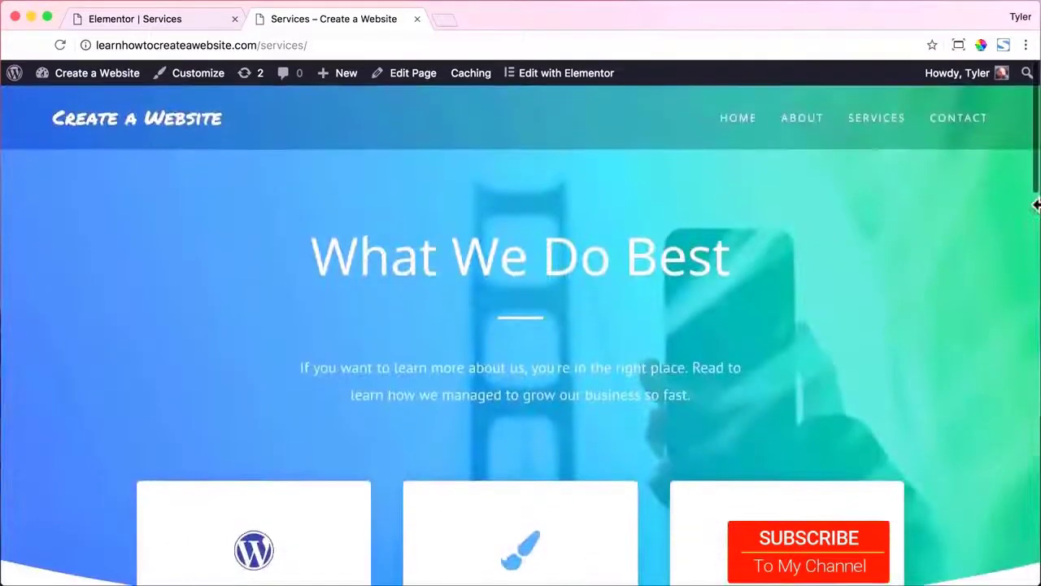
Check the page at phone width, restore the window to 1300x731, and return to the editor.
left_click_drag(1034, 275, 110, 213)
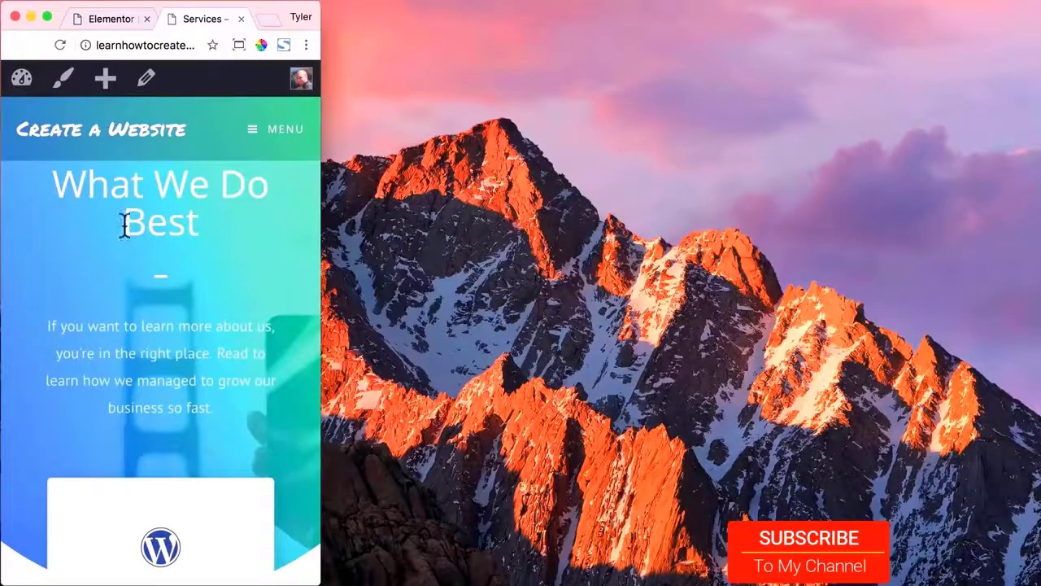
scroll(192, 210, "down", 10)
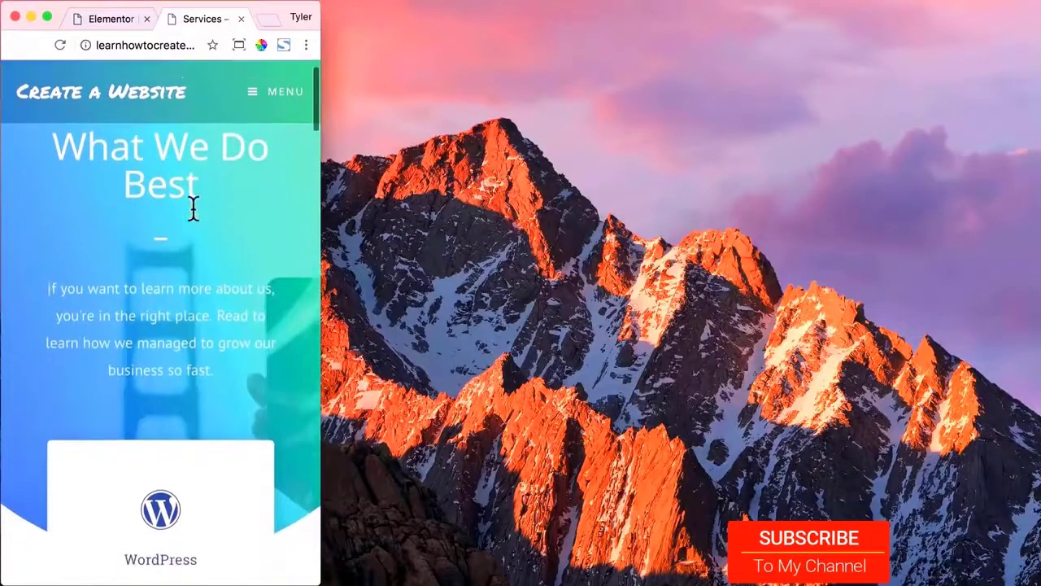
scroll(195, 218, "down", 15)
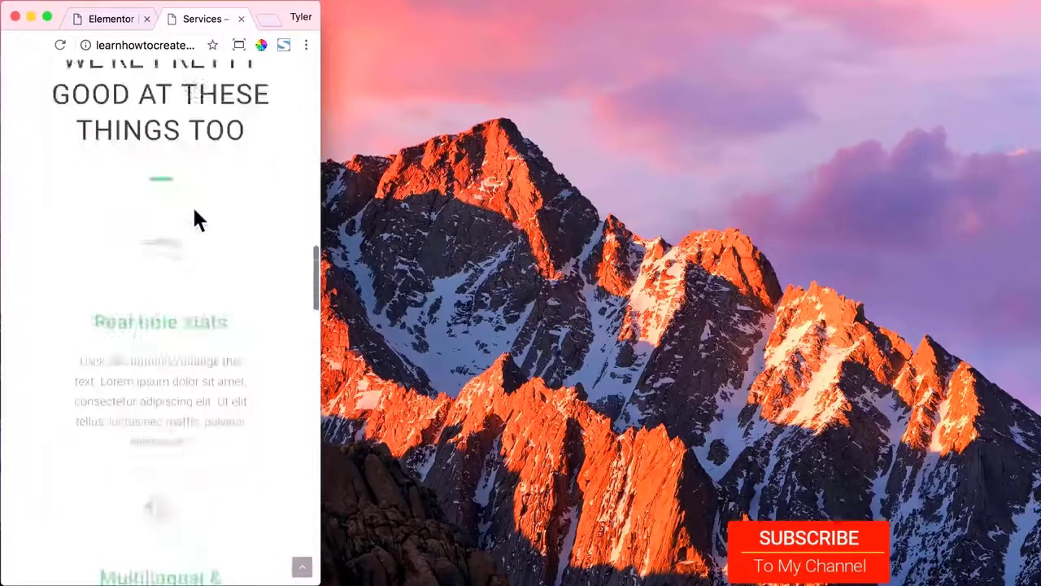
scroll(193, 218, "up", 20)
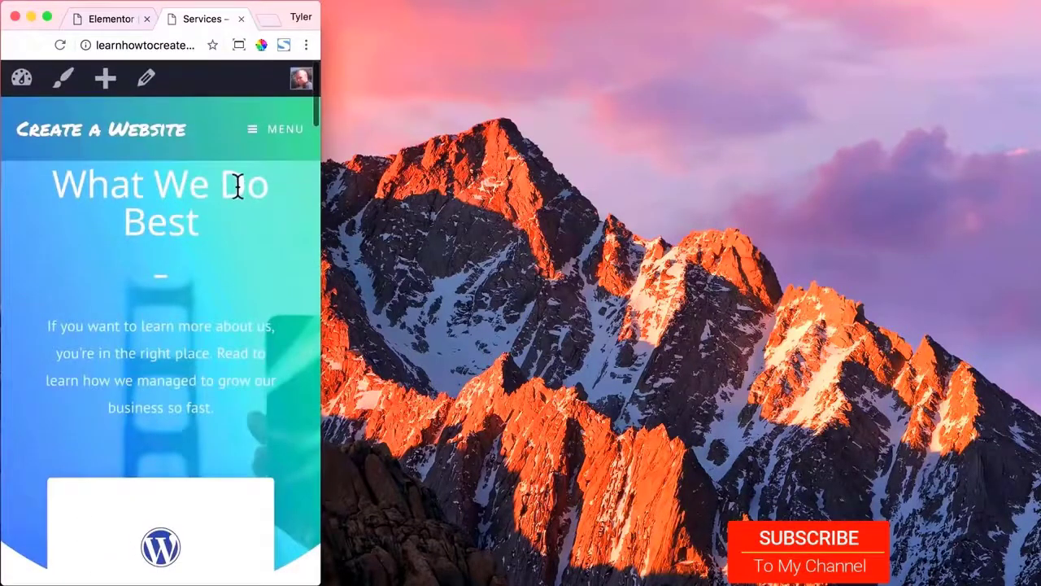
left_click(239, 44)
left_click(135, 147)
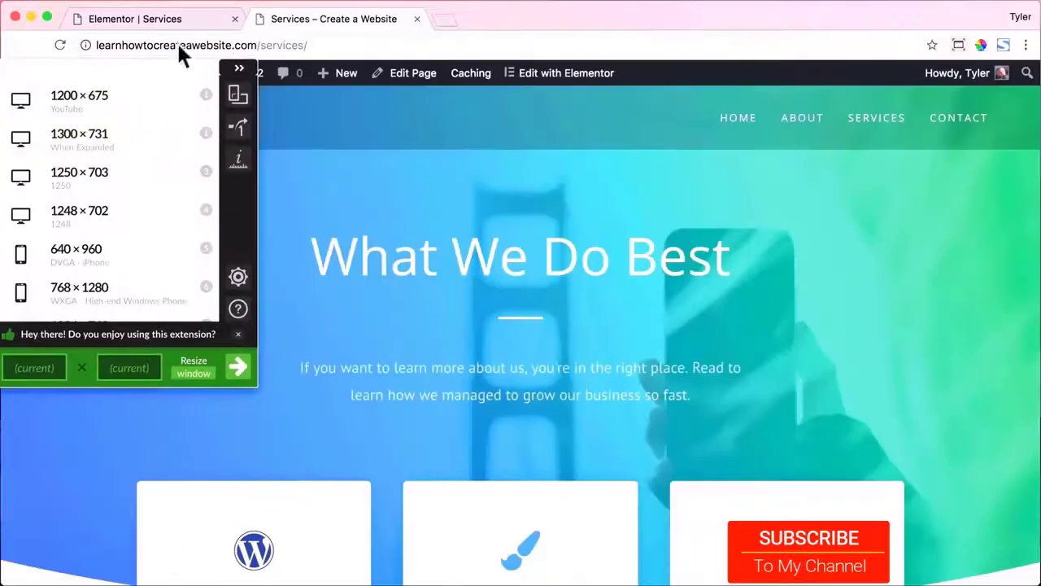
left_click(181, 24)
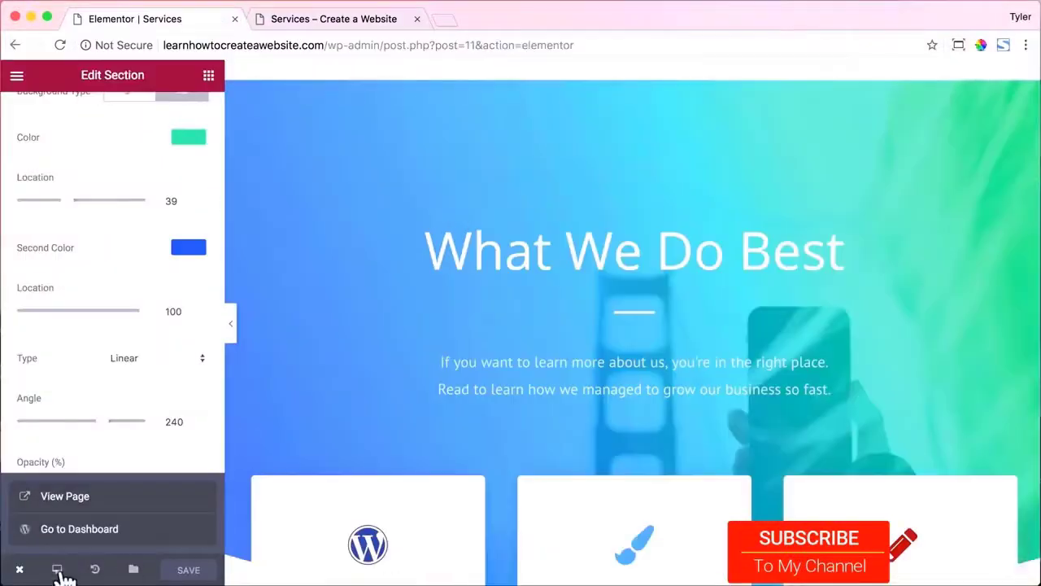
In mobile preview, set the What We Do Best section's top padding to 130 and save.
left_click(57, 569)
left_click(83, 531)
scroll(610, 298, "down", 5)
scroll(624, 158, "up", 5)
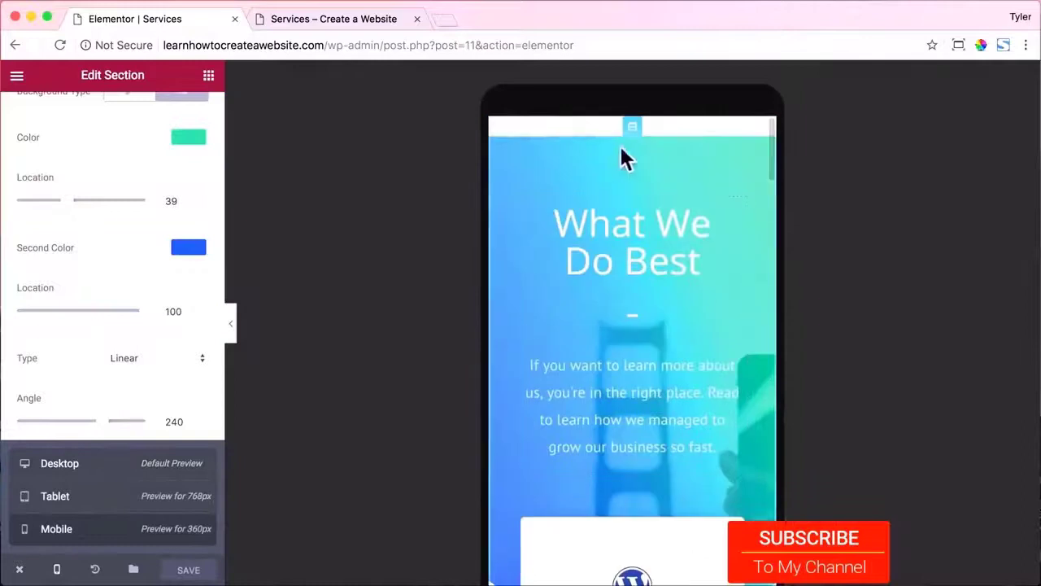
left_click(632, 130)
left_click(188, 118)
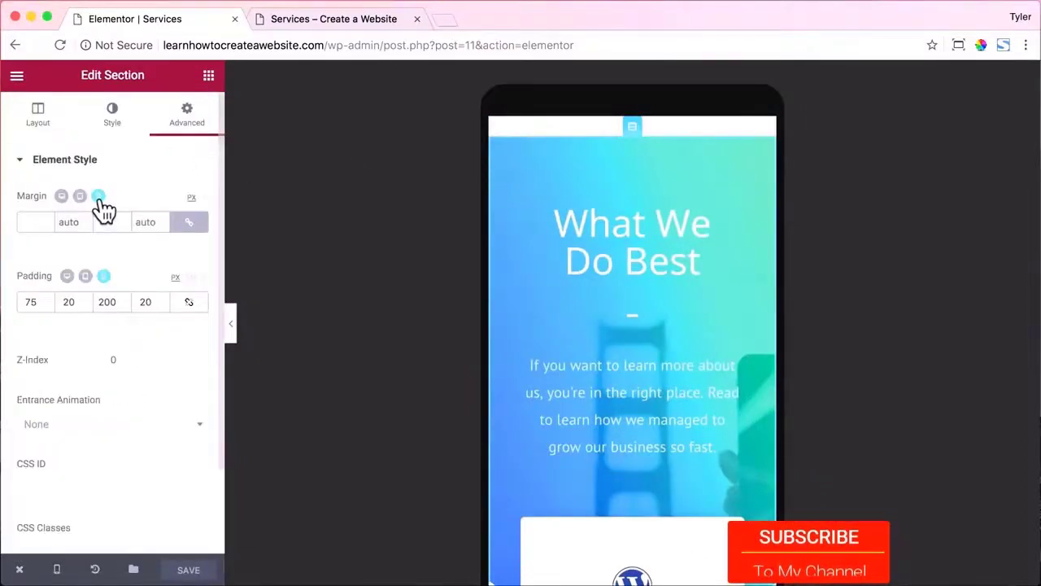
double_click(30, 301)
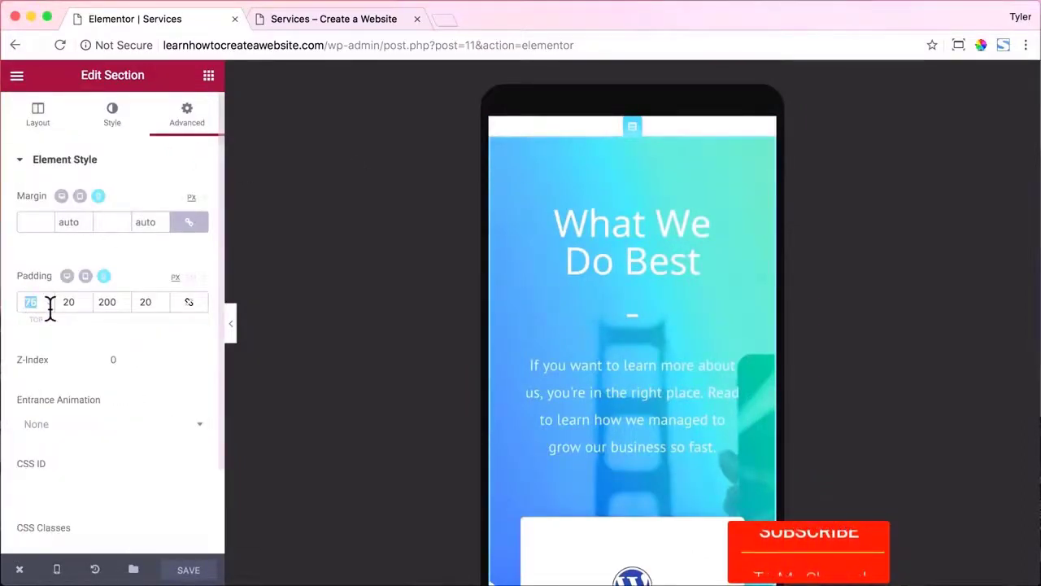
type("130")
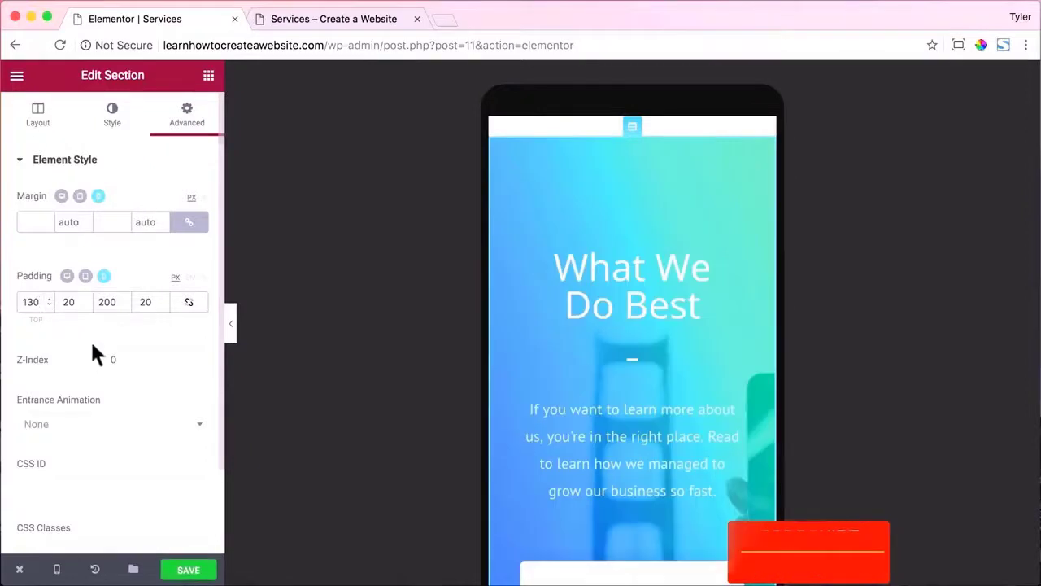
left_click(193, 568)
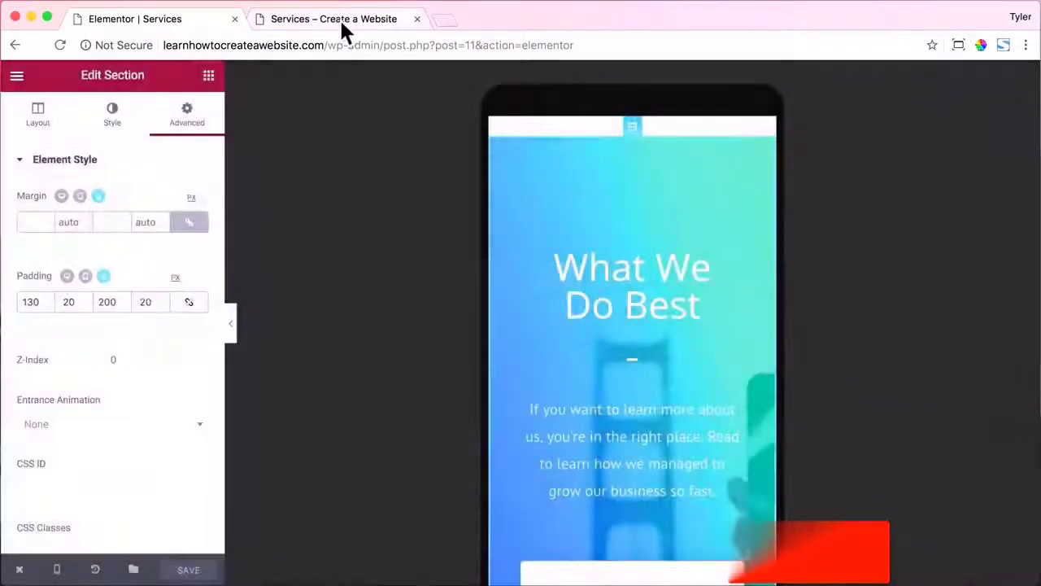
Reload the live Services page, check it at phone width, then restore 1300x731.
left_click(340, 20)
left_click(61, 43)
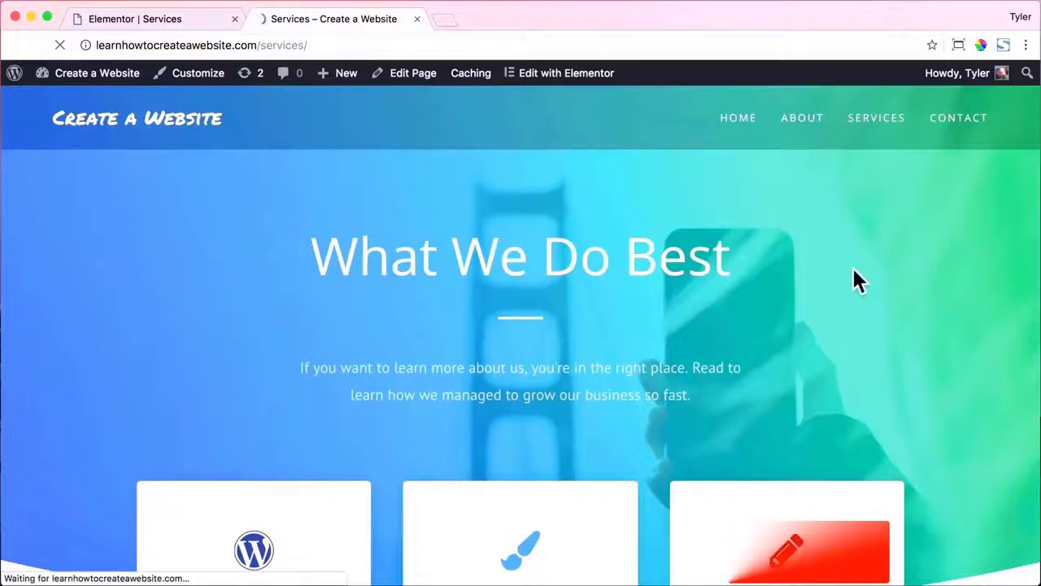
left_click_drag(1038, 278, 115, 275)
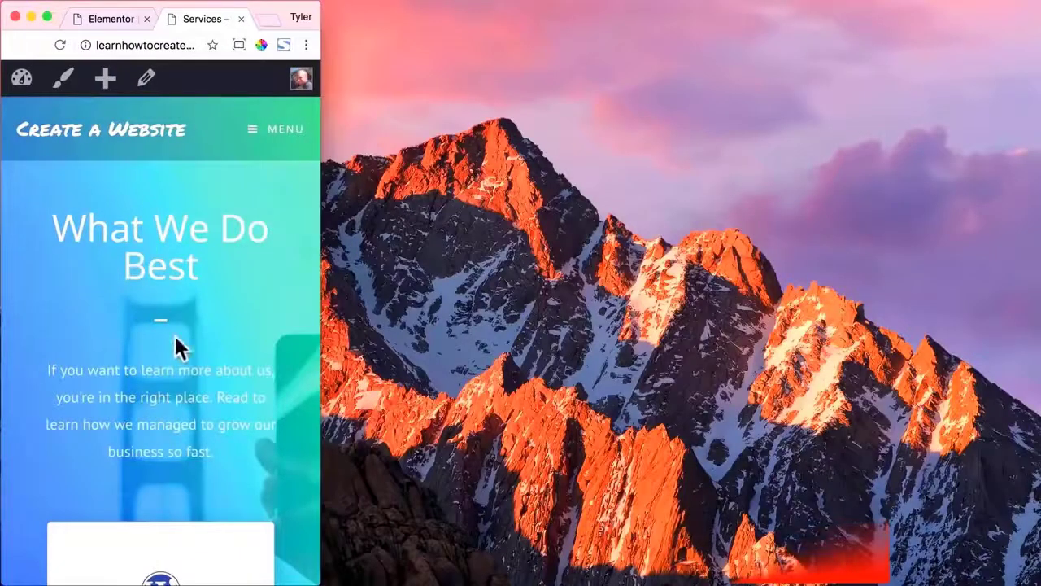
scroll(267, 333, "down", 20)
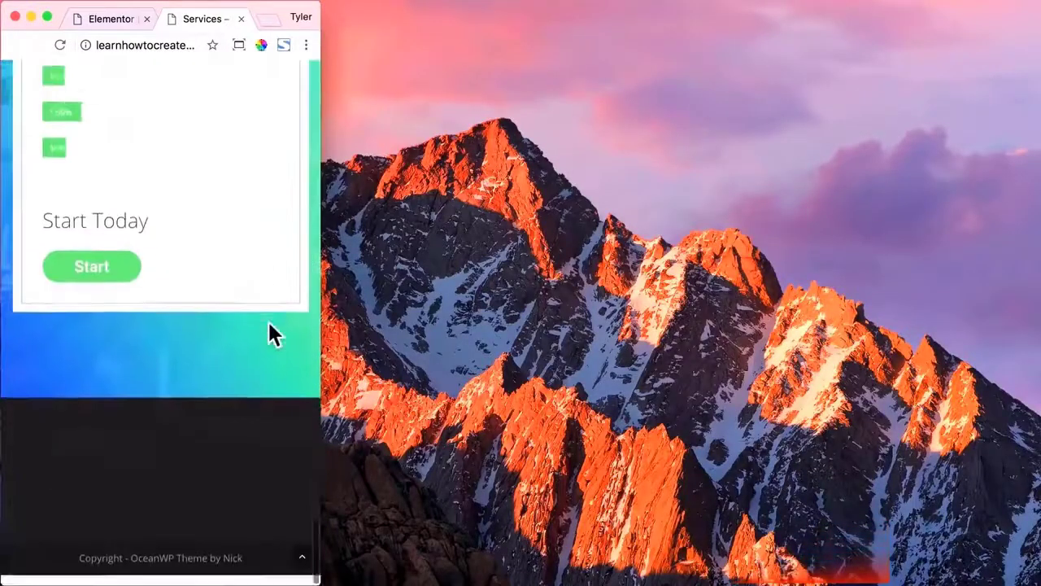
scroll(269, 325, "up", 4)
scroll(269, 329, "up", 10)
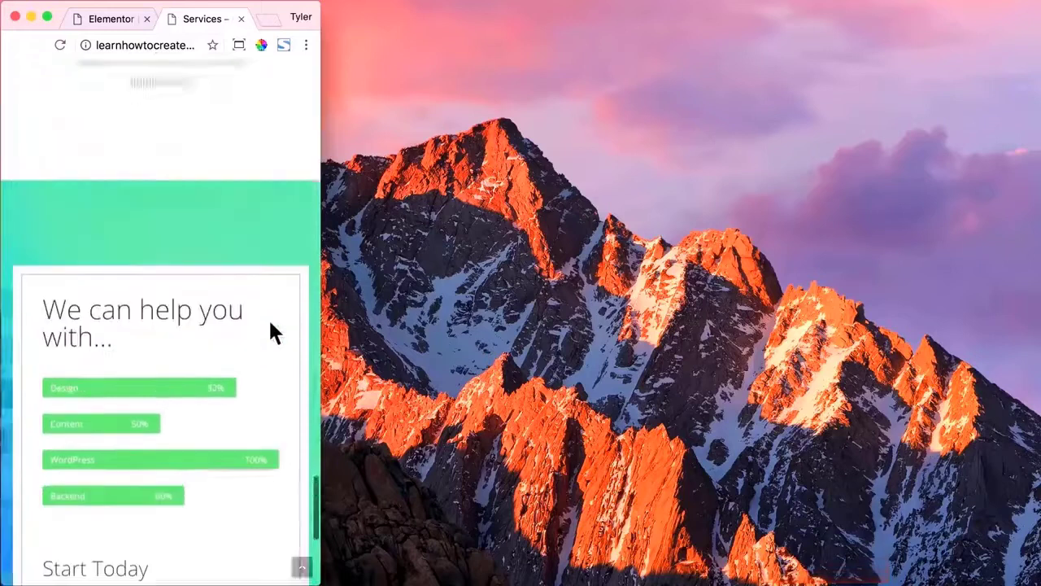
left_click(303, 569)
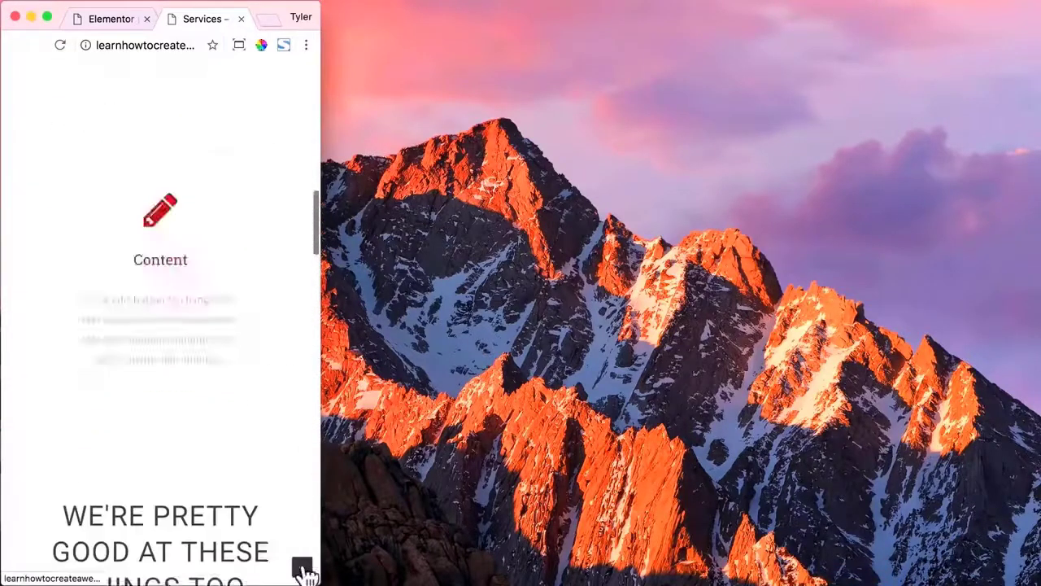
left_click(239, 43)
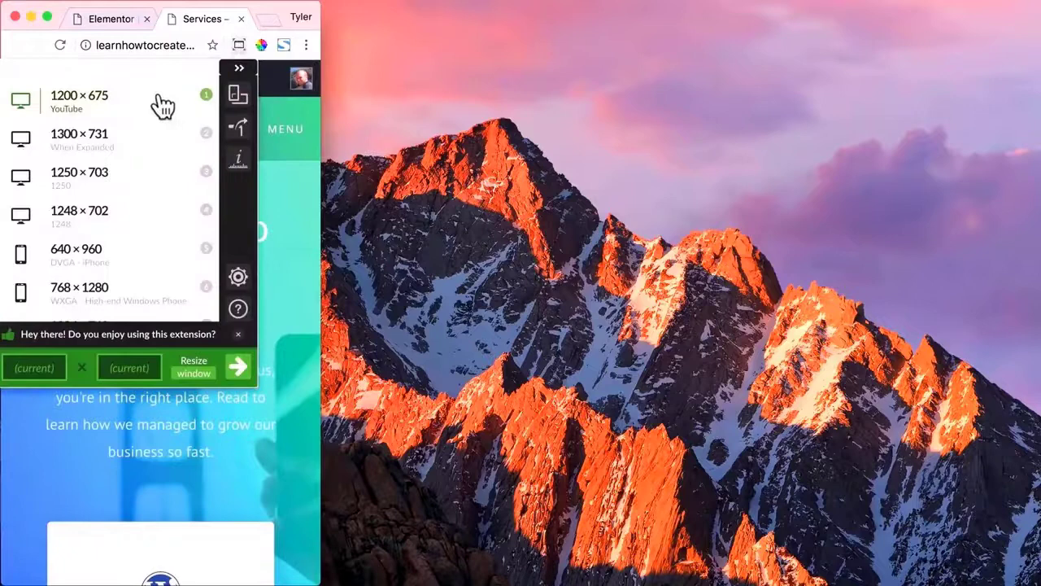
left_click(137, 147)
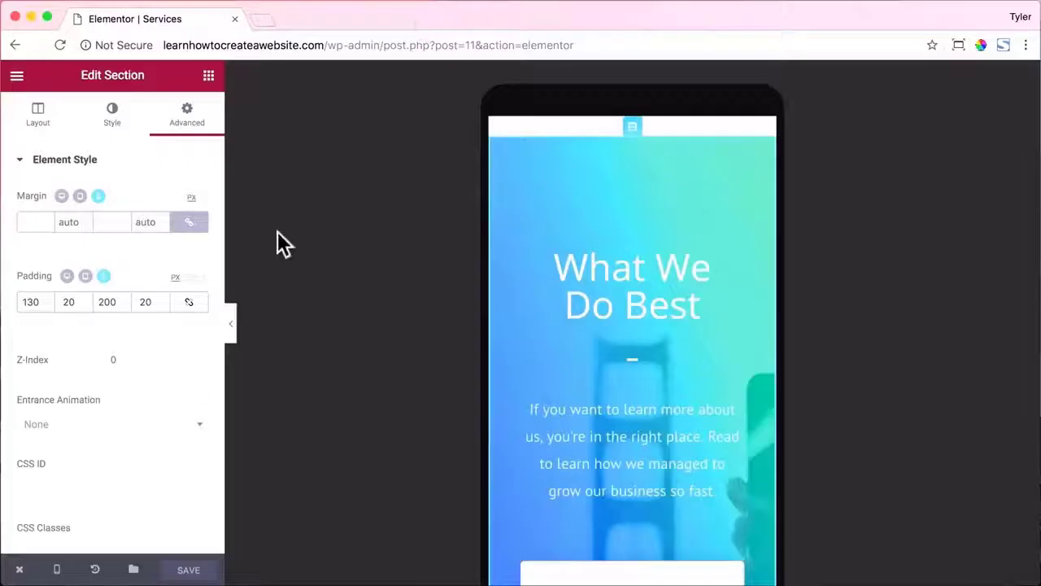
Return the preview to desktop, exit to the dashboard, and go to Elementor's My Library.
left_click(57, 570)
left_click(77, 463)
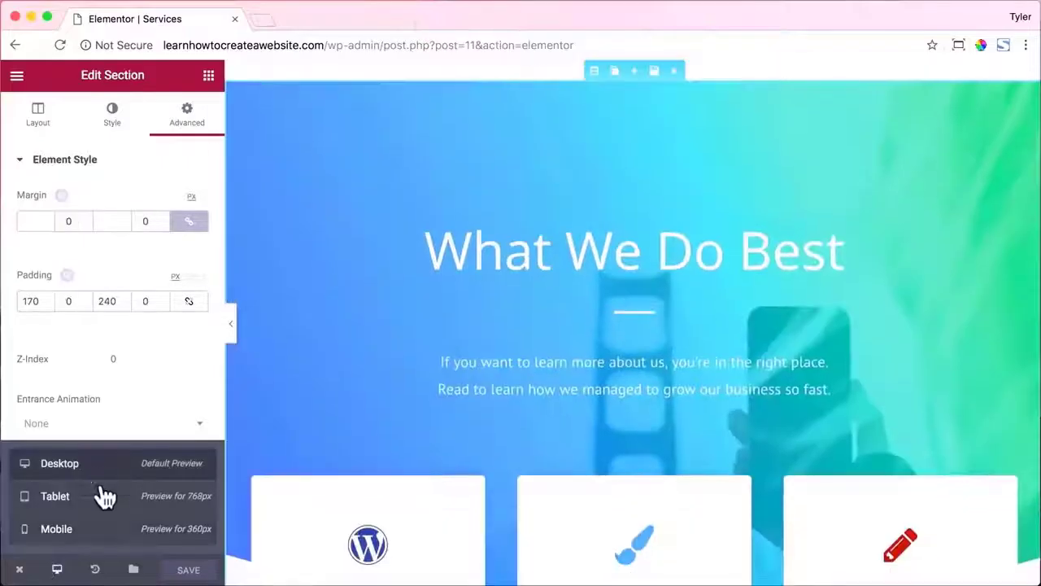
left_click(19, 570)
left_click(37, 533)
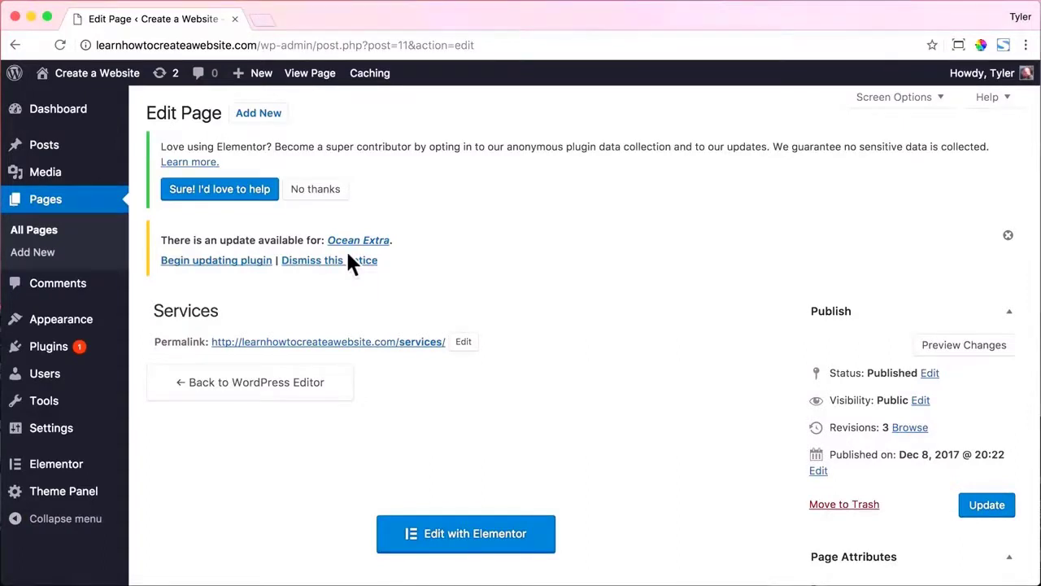
mouse_move(37, 466)
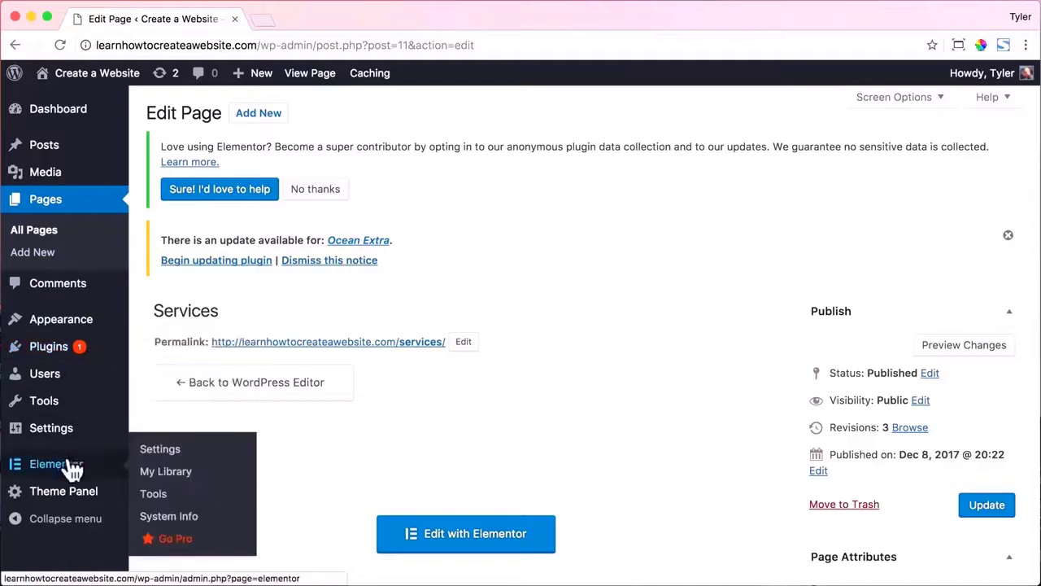
left_click(165, 473)
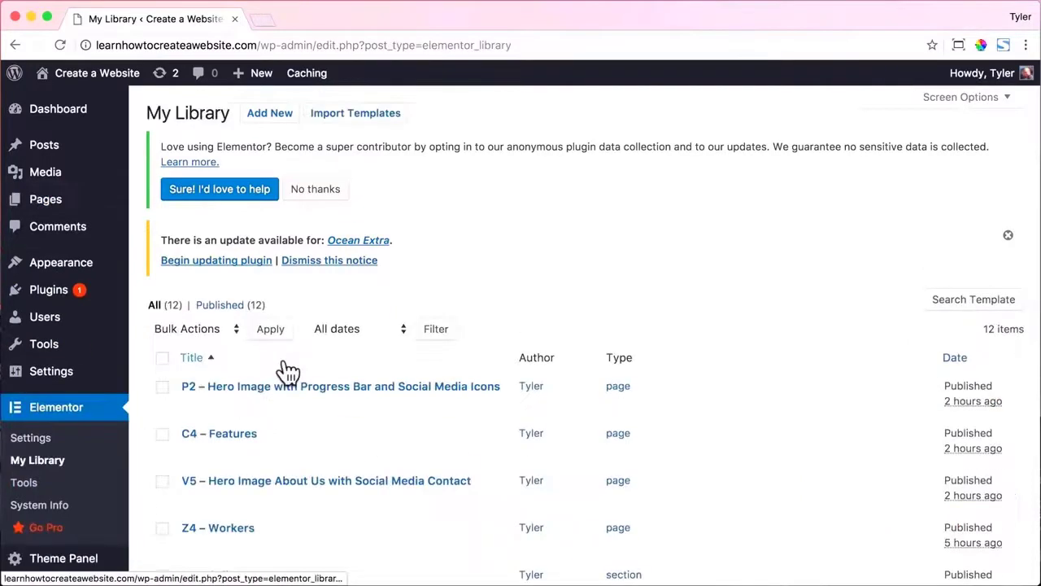
Import the u5.json template from the Desktop Templates folder.
left_click(362, 118)
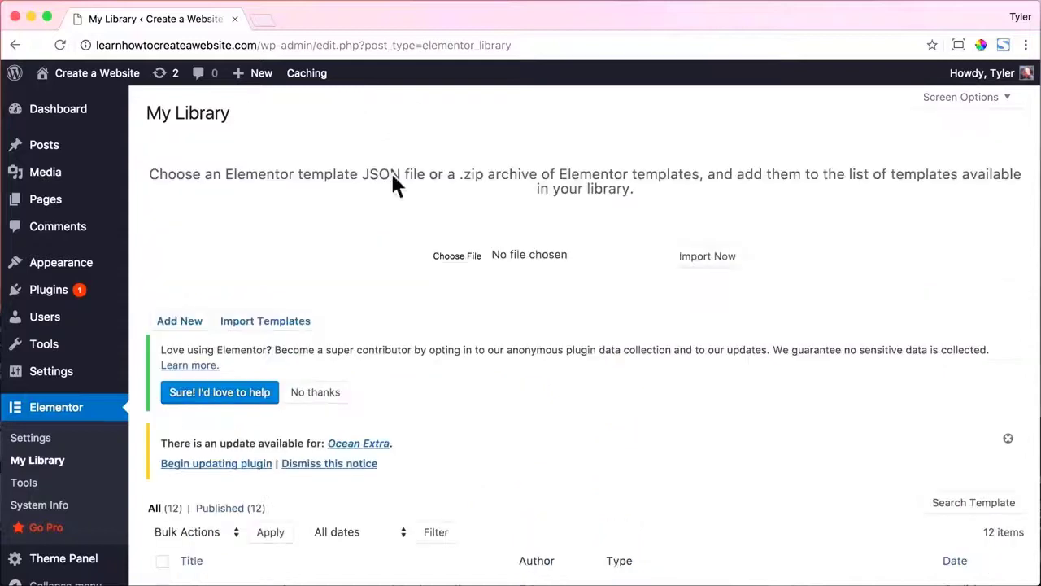
left_click(469, 256)
left_click(246, 118)
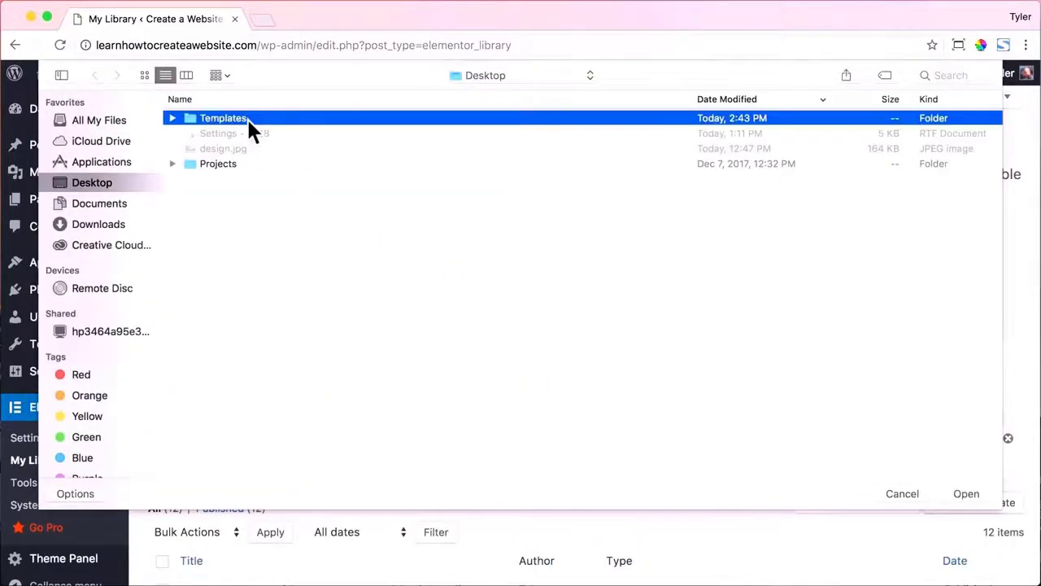
double_click(246, 117)
left_click(232, 135)
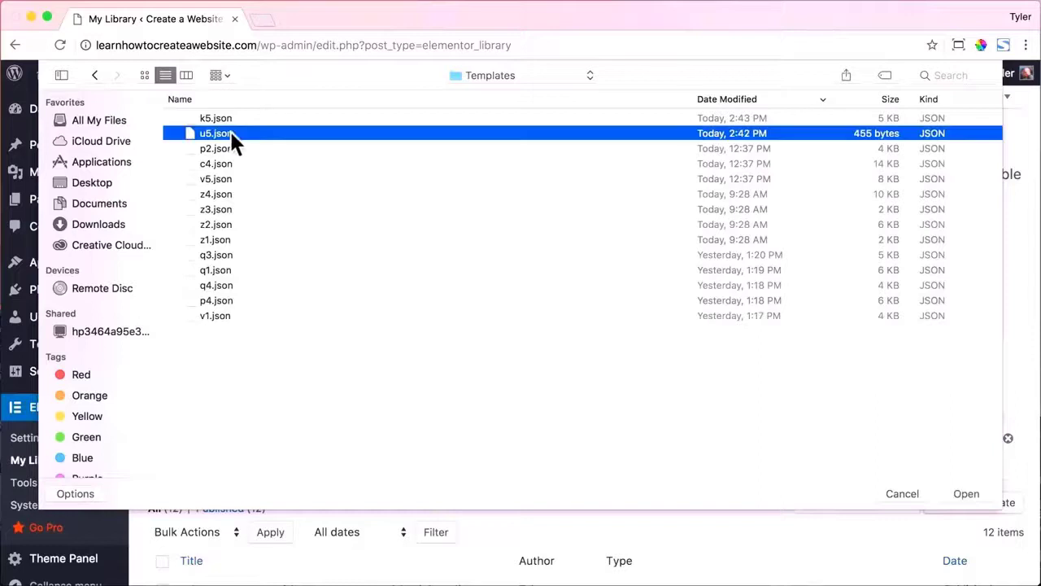
left_click(964, 494)
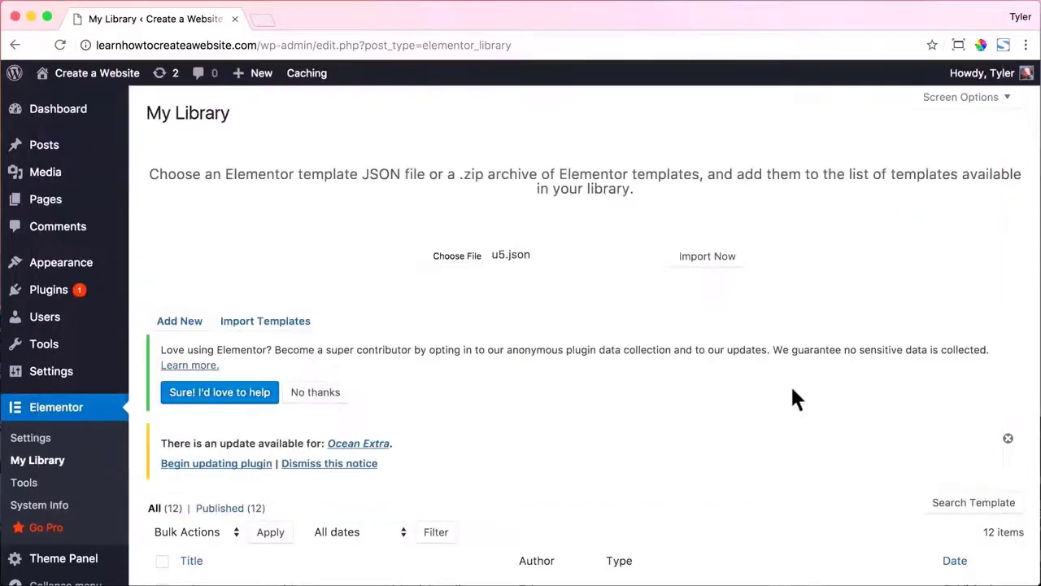
left_click(721, 265)
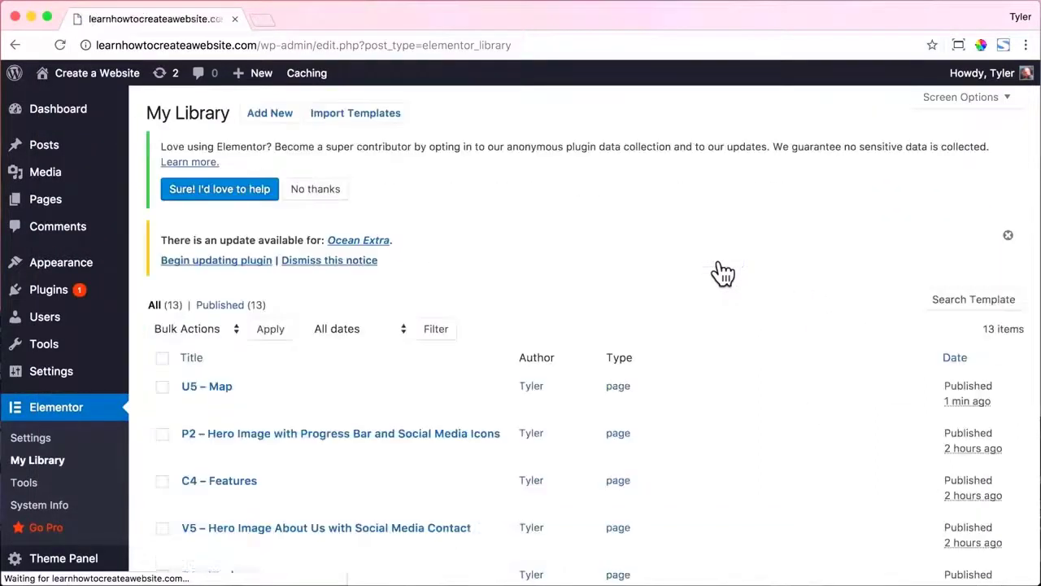
Import the k5.json template, then go to the Pages list.
left_click(381, 113)
left_click(462, 255)
left_click(309, 120)
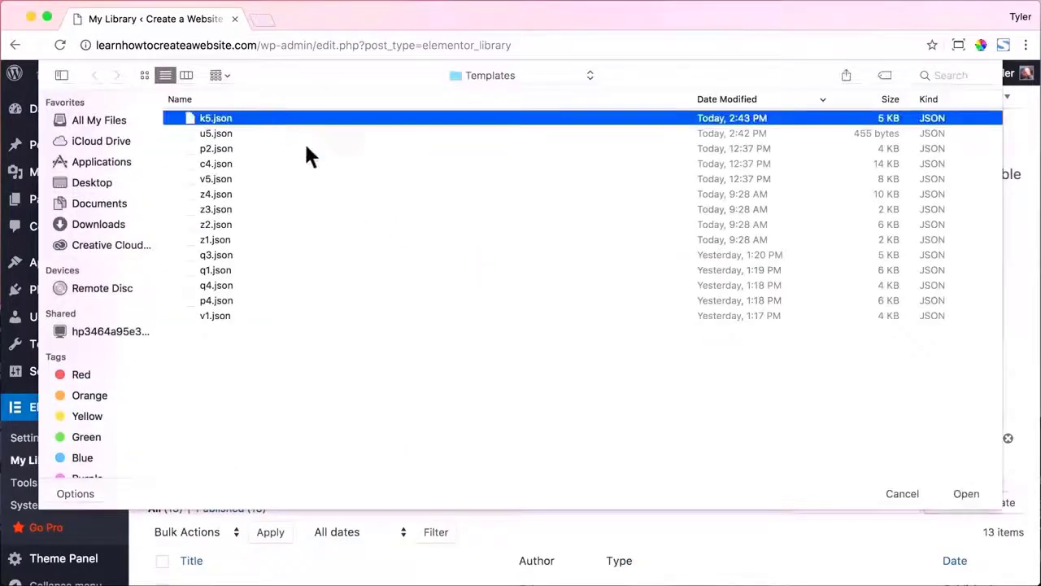
left_click(968, 493)
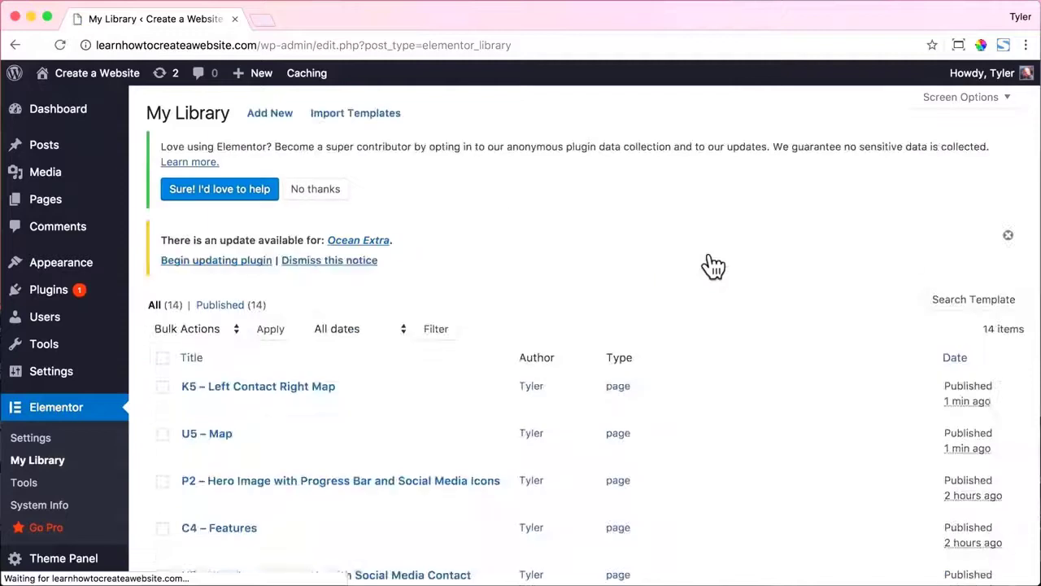
left_click(41, 215)
Set the Contact page's Content Layout to 100% Full Width and disable its page title.
scroll(340, 282, "down", 3)
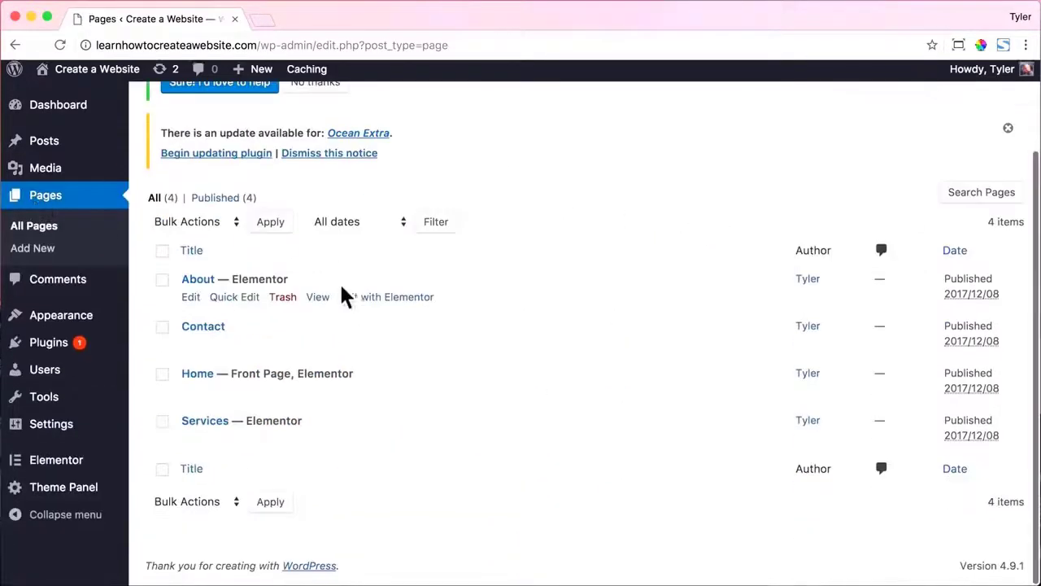
left_click(213, 330)
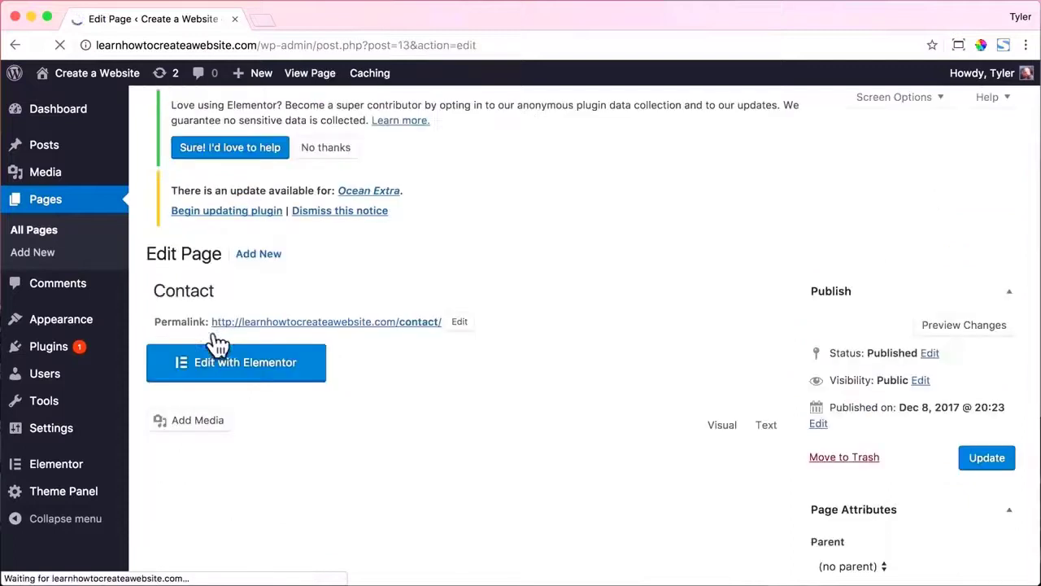
scroll(456, 328, "down", 10)
left_click(587, 319)
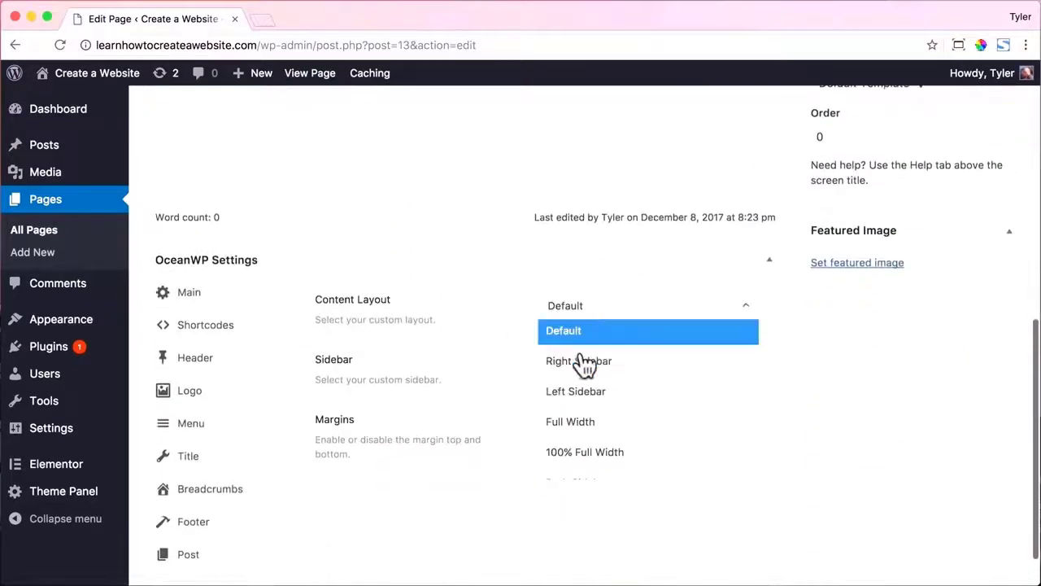
left_click(588, 453)
left_click(235, 464)
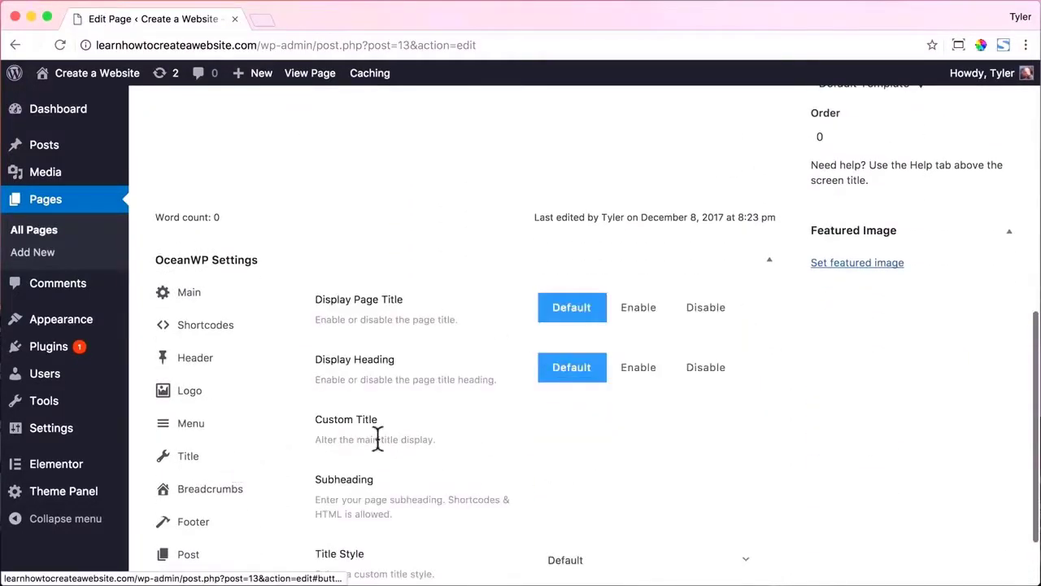
left_click(701, 314)
Update the Contact page and edit it with Elementor.
scroll(712, 307, "up", 6)
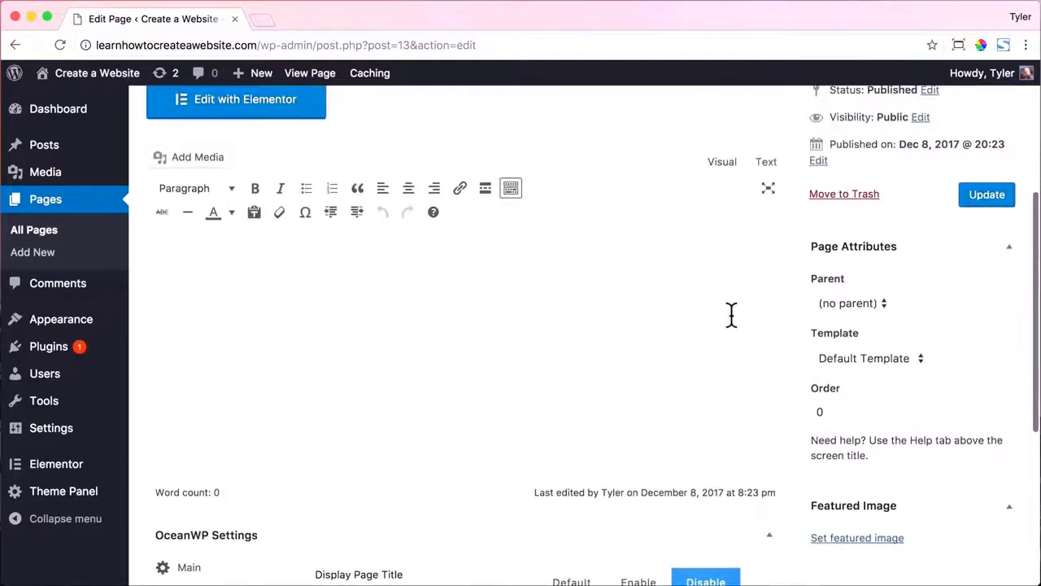
left_click(986, 333)
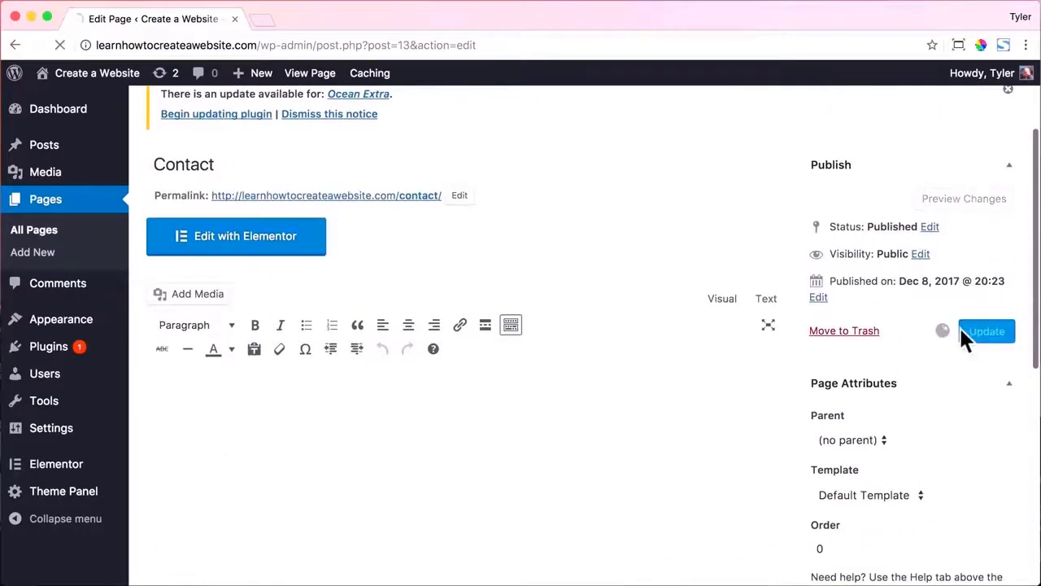
left_click(279, 427)
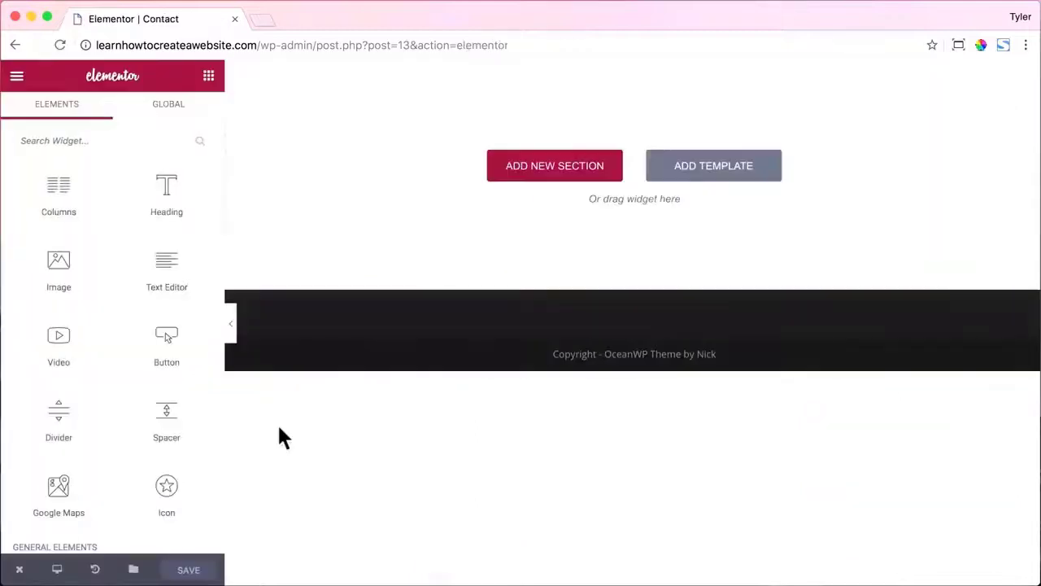
Insert the U5 – Map template from My Templates into the Contact page.
left_click(672, 165)
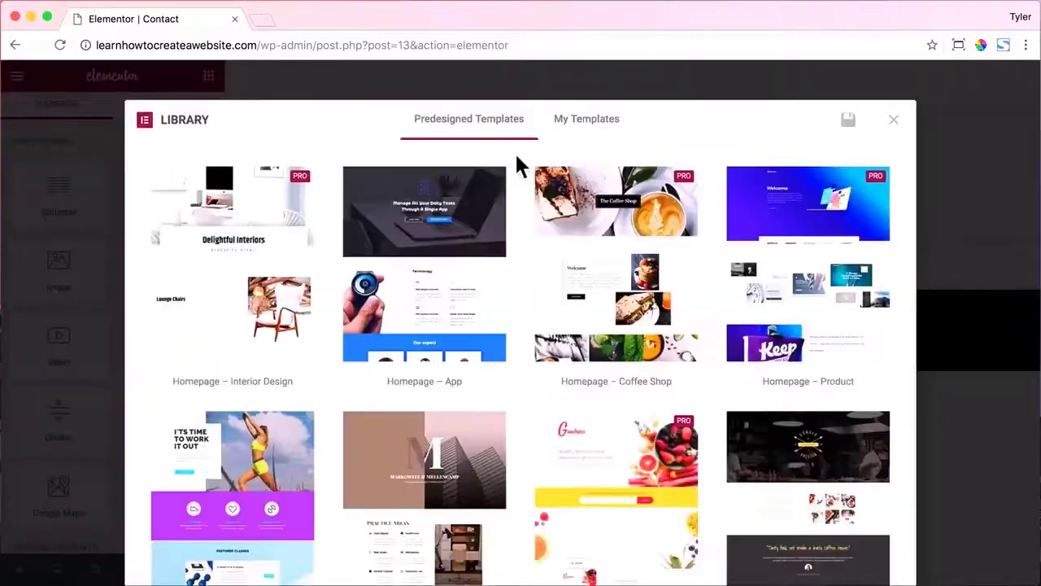
left_click(599, 122)
scroll(572, 225, "down", 5)
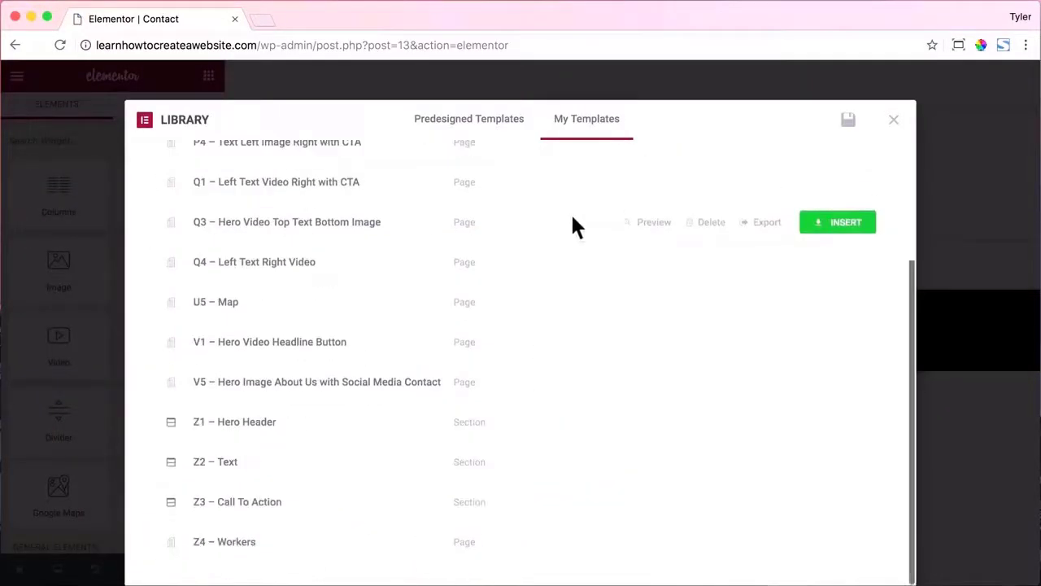
left_click(844, 306)
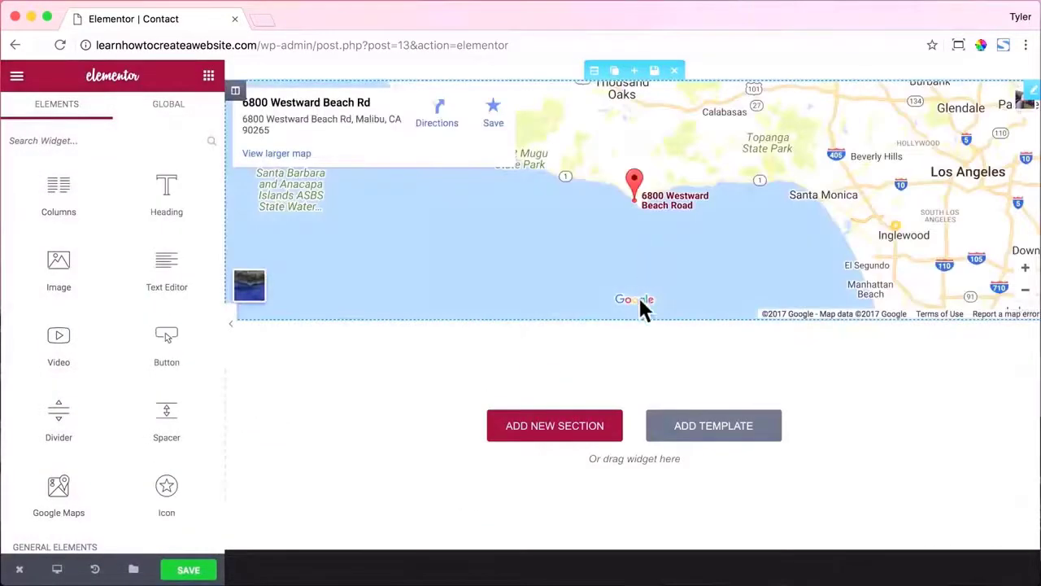
Insert the K5 – Left Contact Right Map template below the map.
left_click(716, 438)
left_click(579, 103)
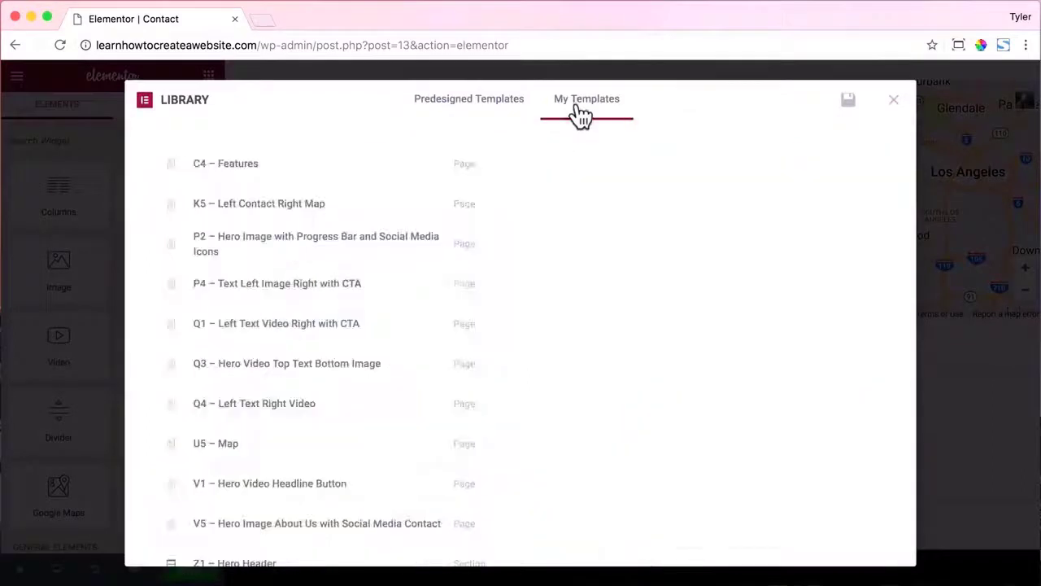
left_click(823, 203)
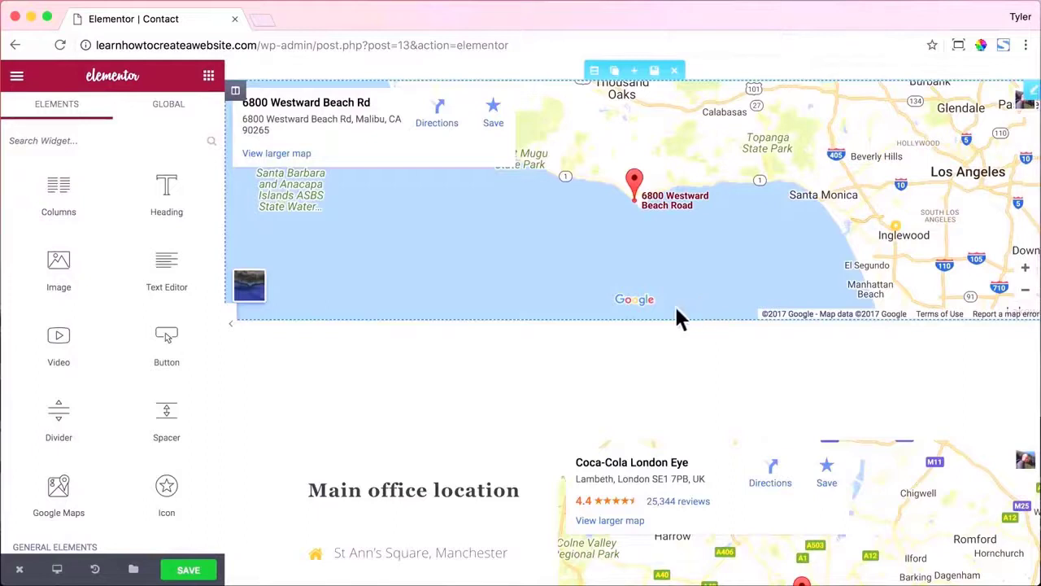
Try a closer zoom on the top map, then delete the map beside the contact details.
left_click(594, 71)
left_click(603, 104)
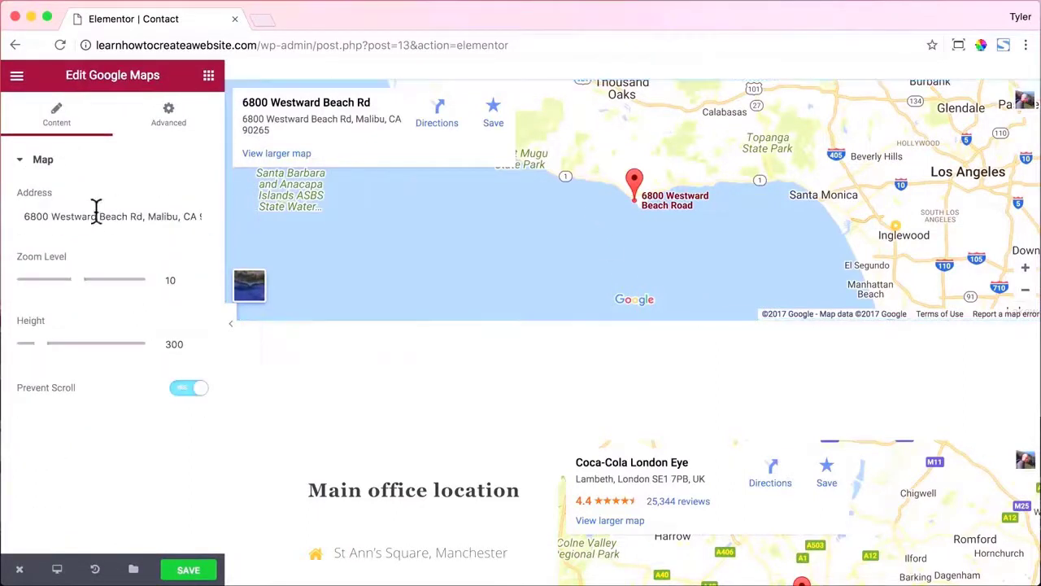
mouse_move(79, 291)
left_mouse_down()
mouse_move(98, 291)
mouse_move(83, 293)
left_mouse_up()
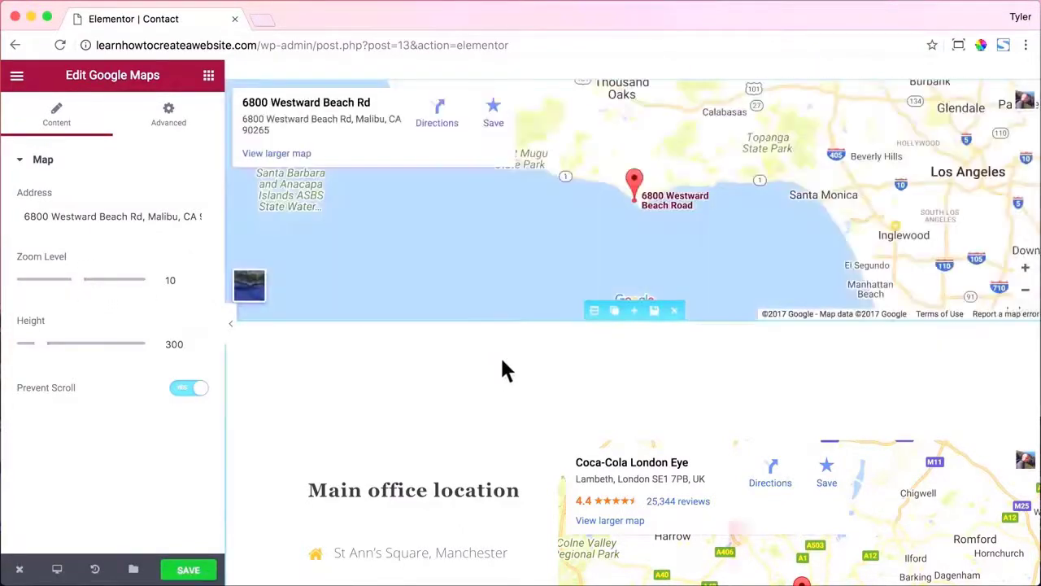
scroll(501, 355, "down", 3)
scroll(501, 353, "down", 1)
scroll(500, 354, "up", 1)
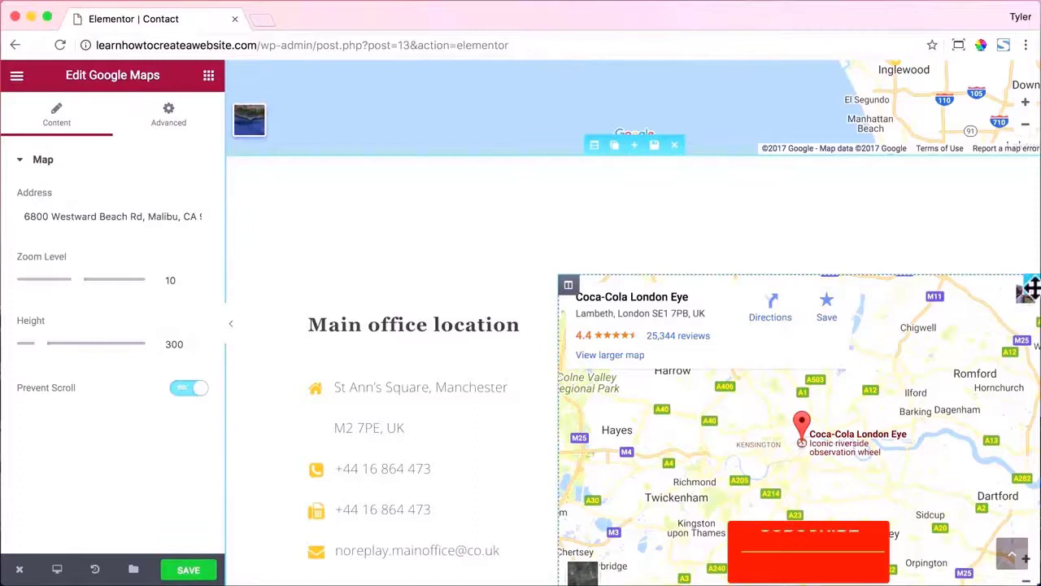
left_click(994, 284)
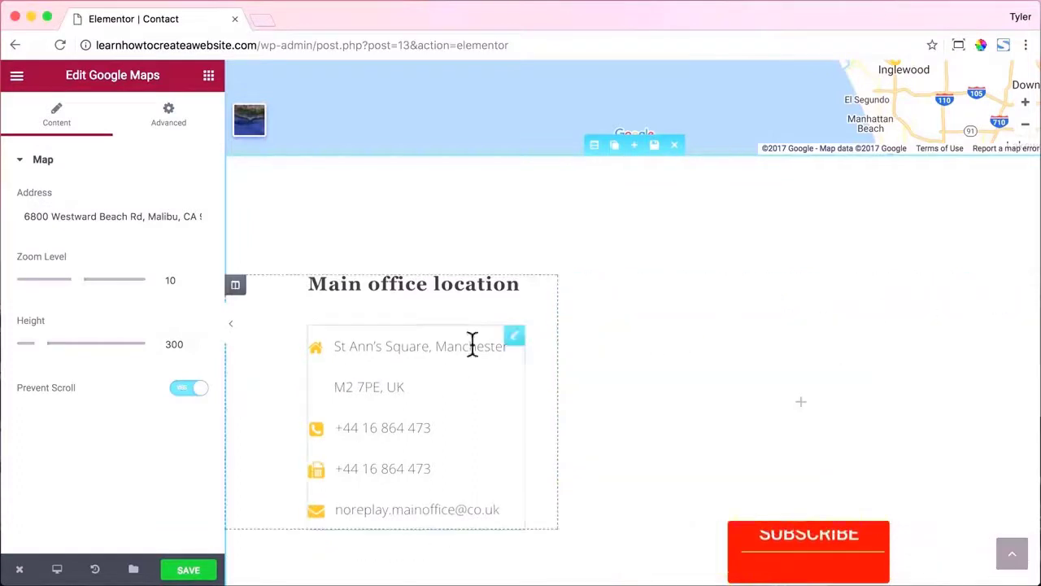
Set the contact list's icon colour to #2169e1.
left_click(421, 352)
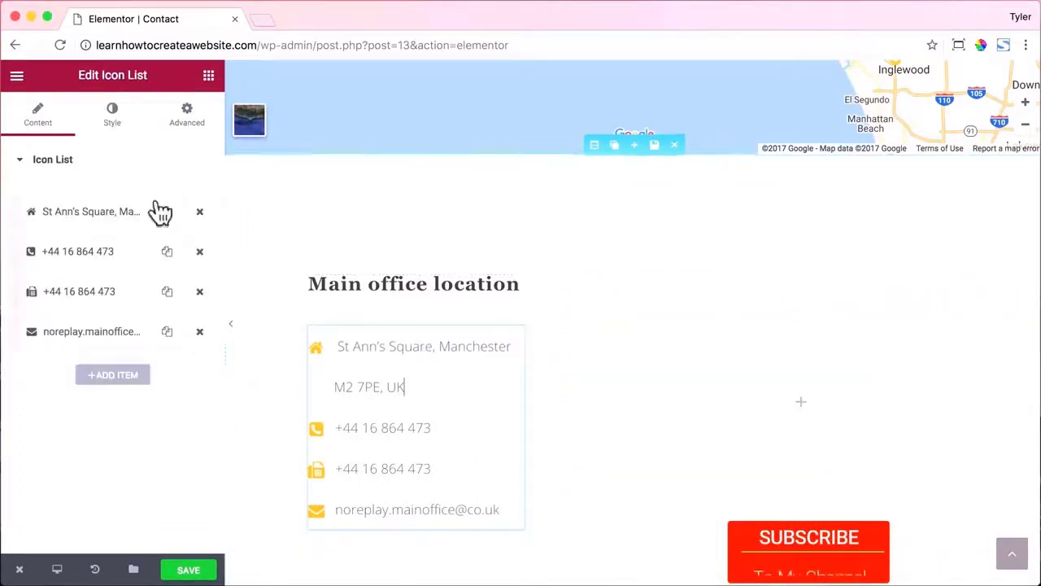
left_click(112, 122)
left_click(88, 370)
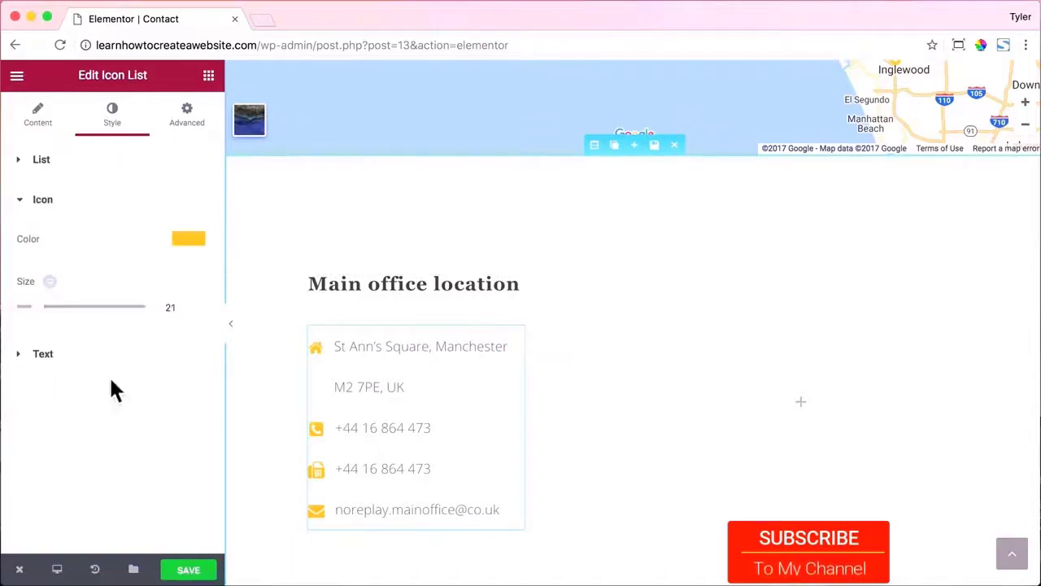
left_click(192, 237)
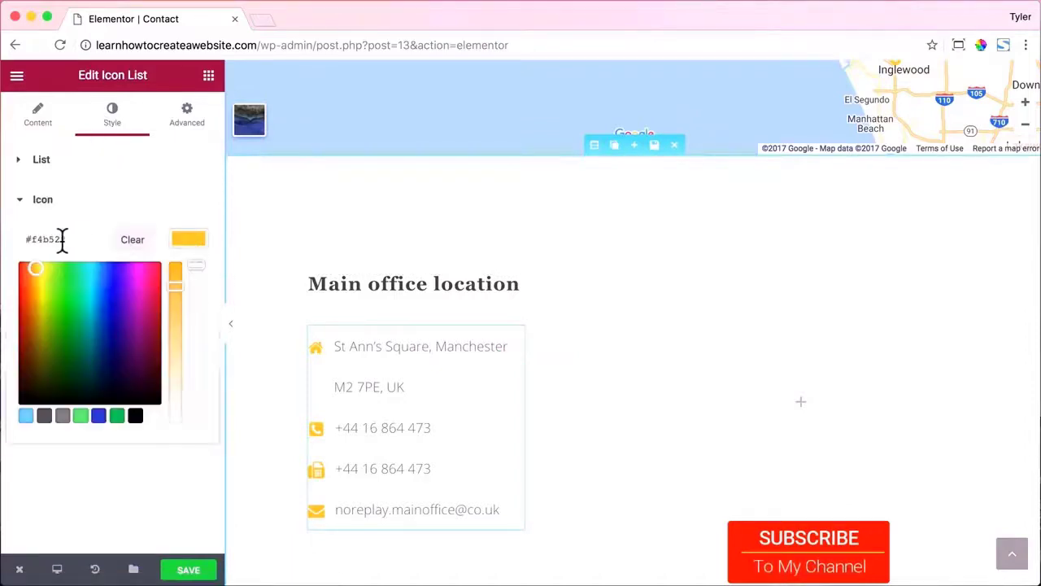
left_click_drag(51, 284, 93, 274)
triple_click(21, 236)
type("#2169e1")
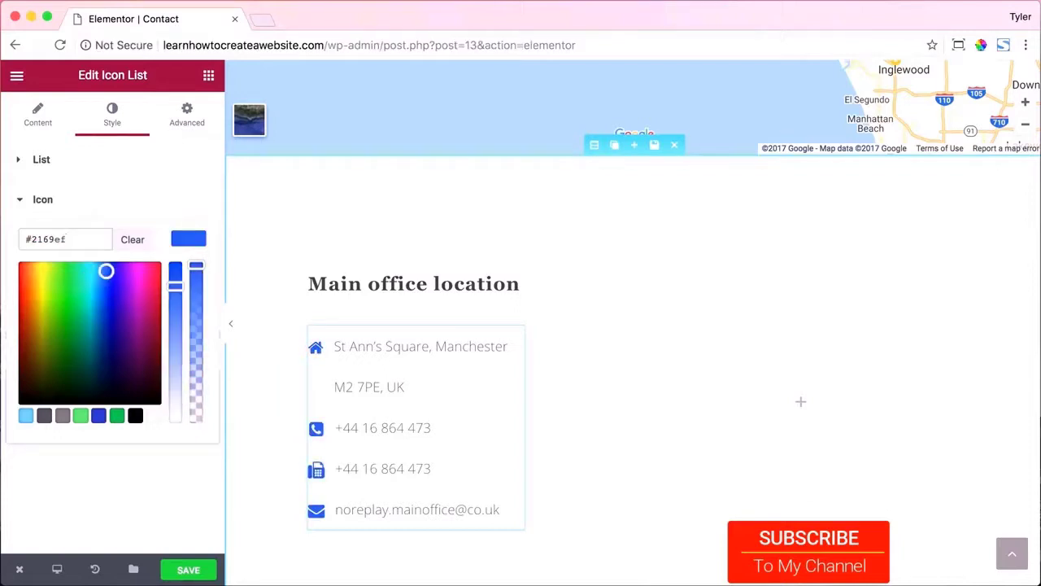
Rename the Main office location heading to 'Contact Us'.
left_click(446, 286)
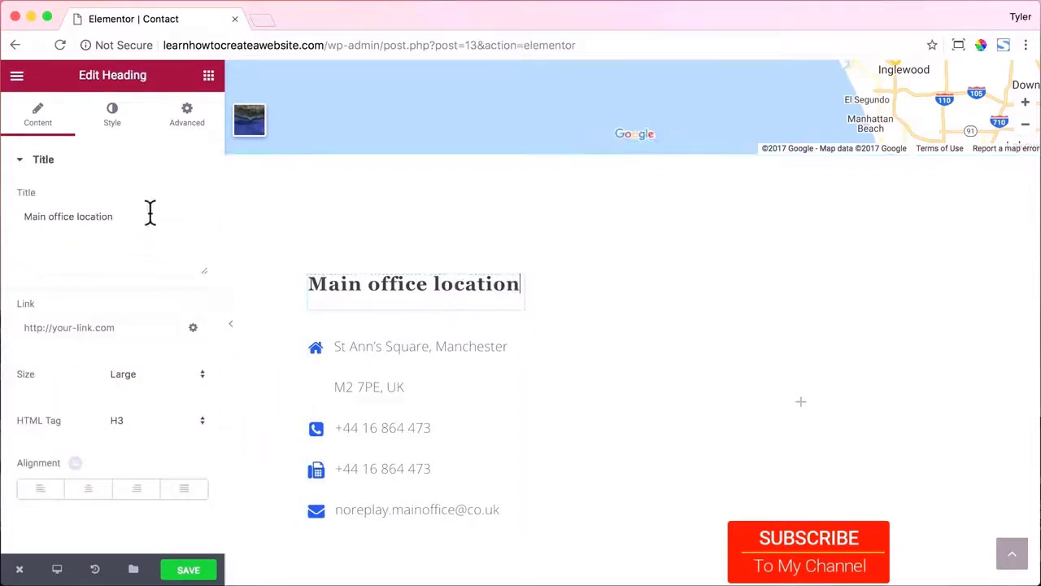
left_click_drag(149, 213, 2, 224)
type("Contact Us")
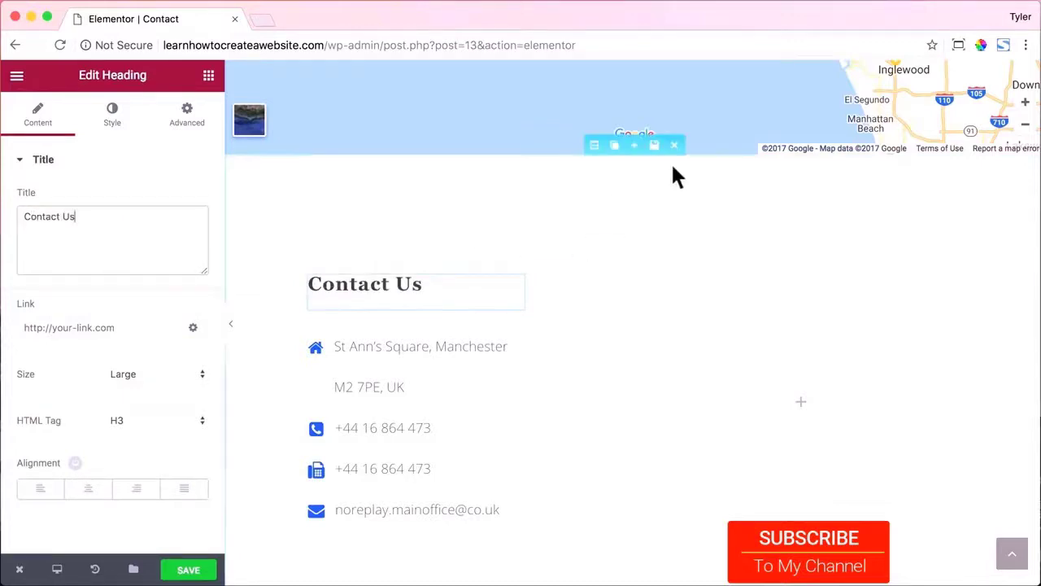
left_click(591, 146)
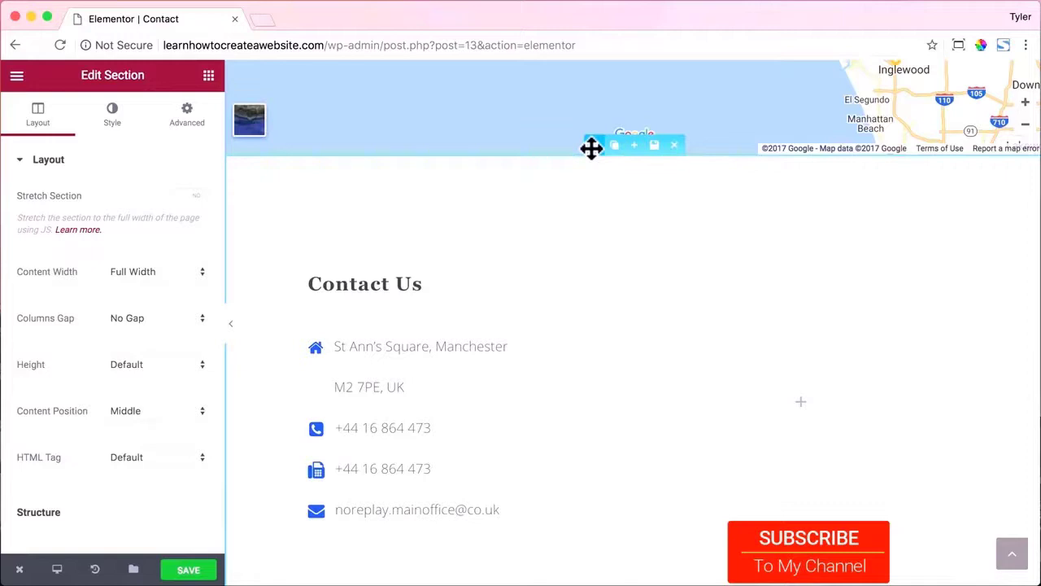
Make the section Boxed, clear its 1140 width value, and set Content Position to Default.
left_click(181, 270)
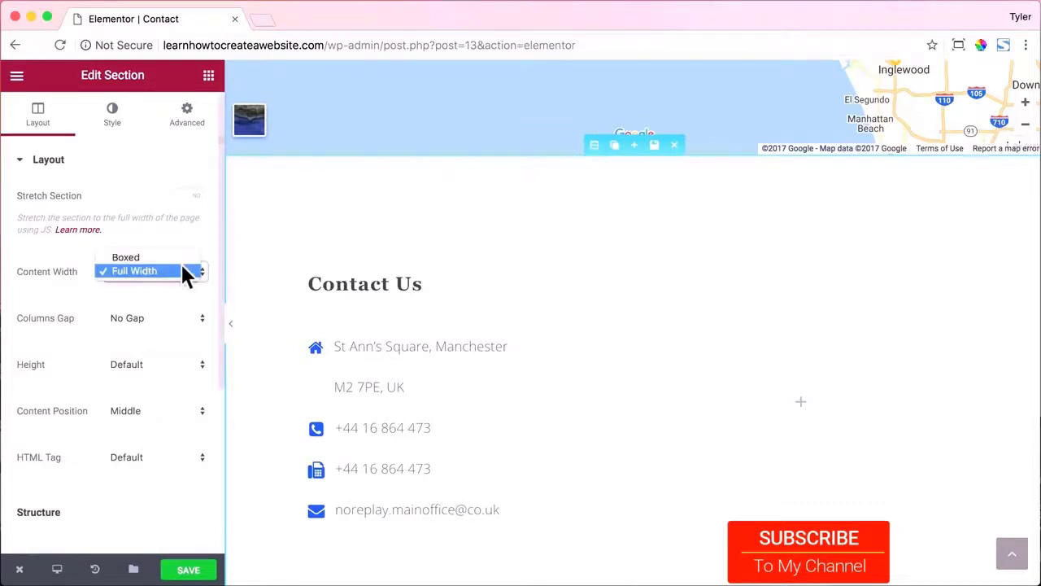
left_click(178, 259)
left_click(175, 304)
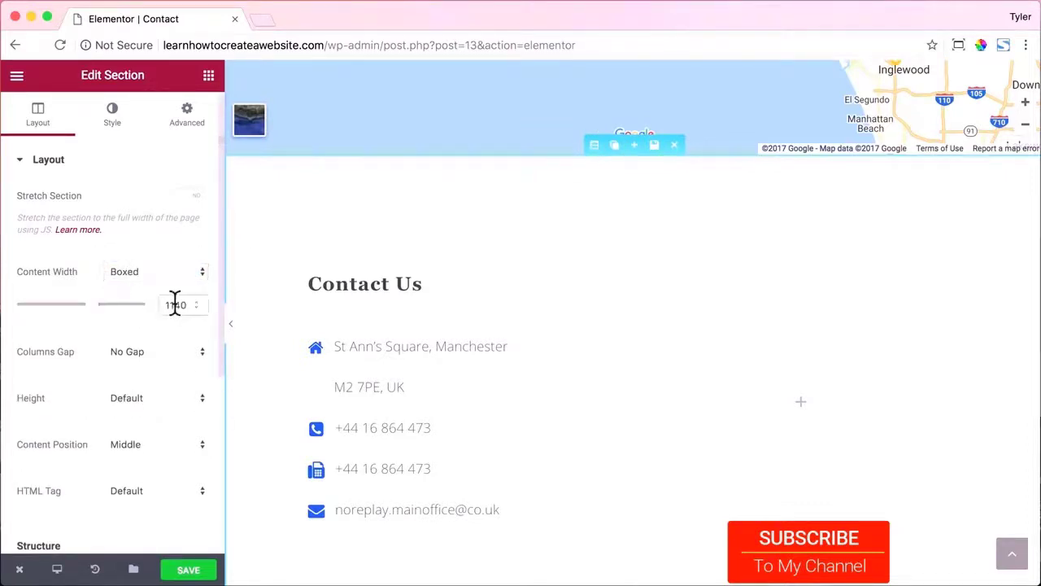
key("BackSpace")
scroll(169, 329, "down", 2)
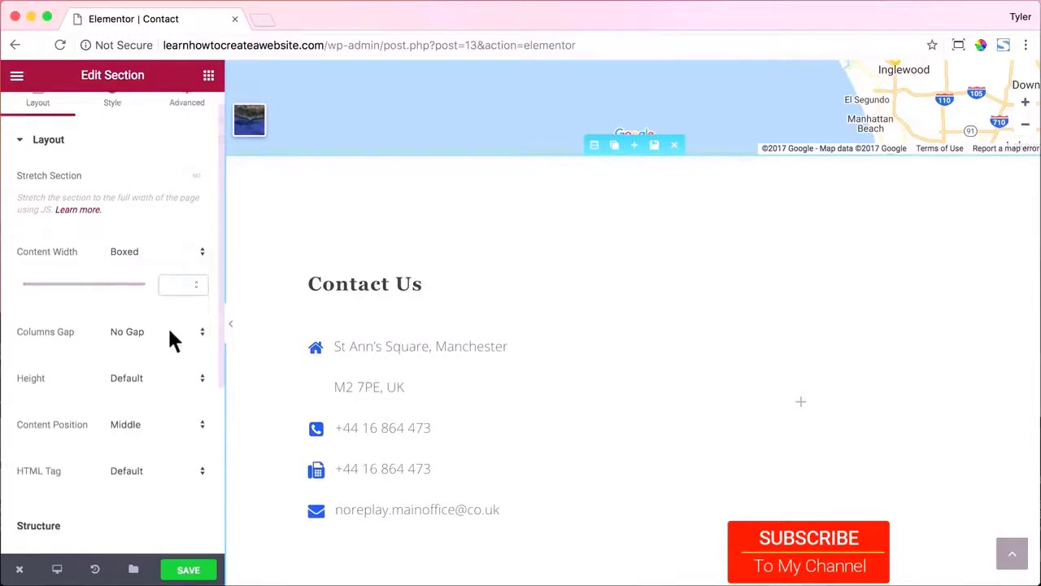
left_click(173, 392)
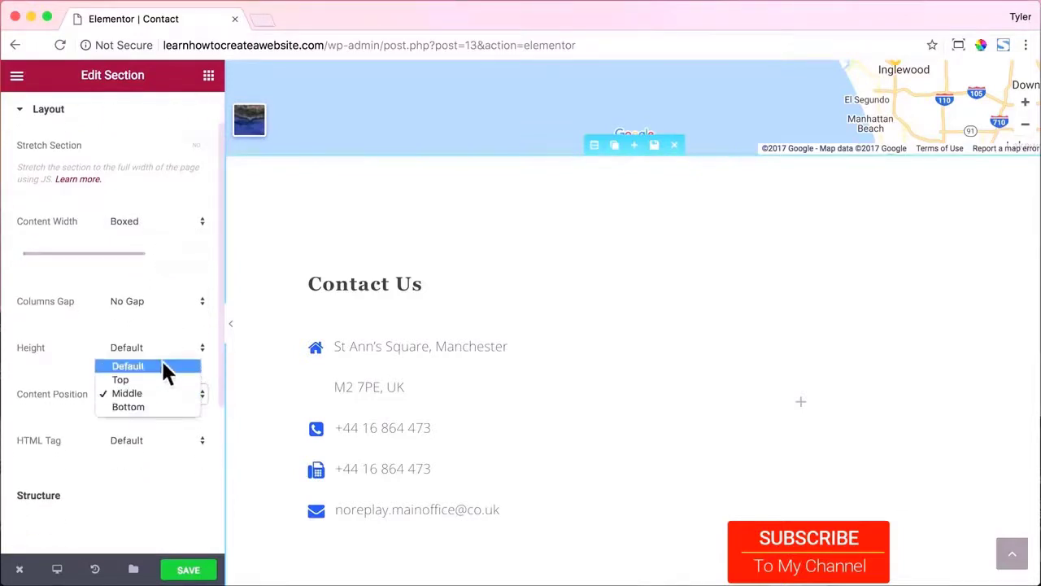
left_click(161, 359)
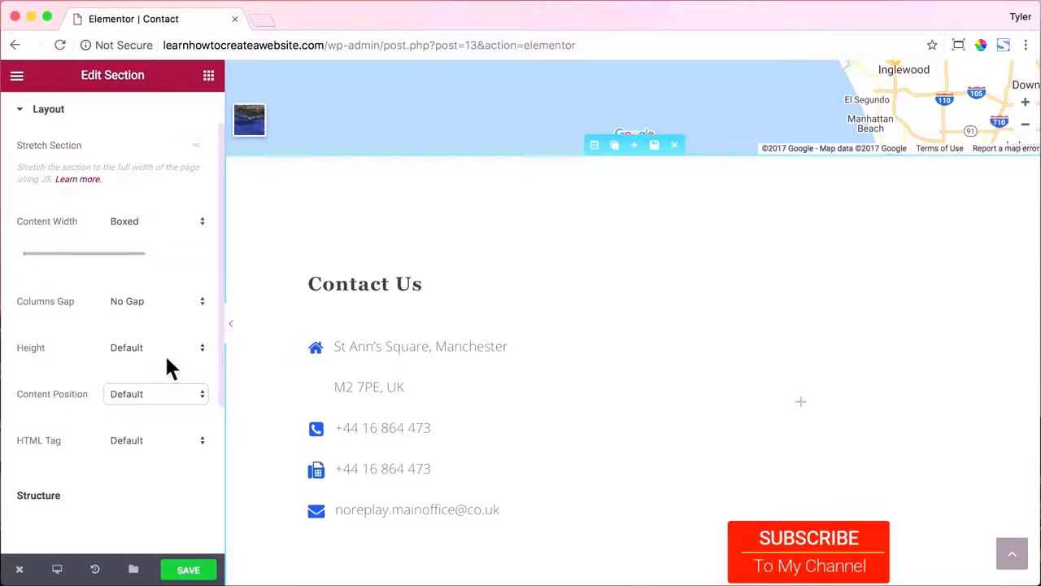
scroll(164, 340, "down", 4)
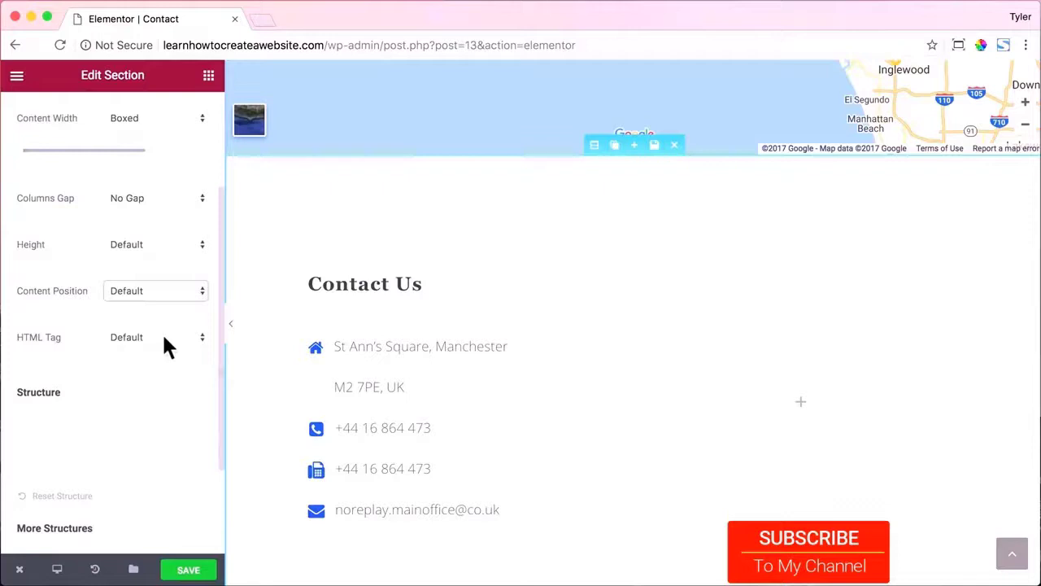
Set the section's top padding to 100.
scroll(162, 331, "up", 3)
scroll(163, 331, "up", 2)
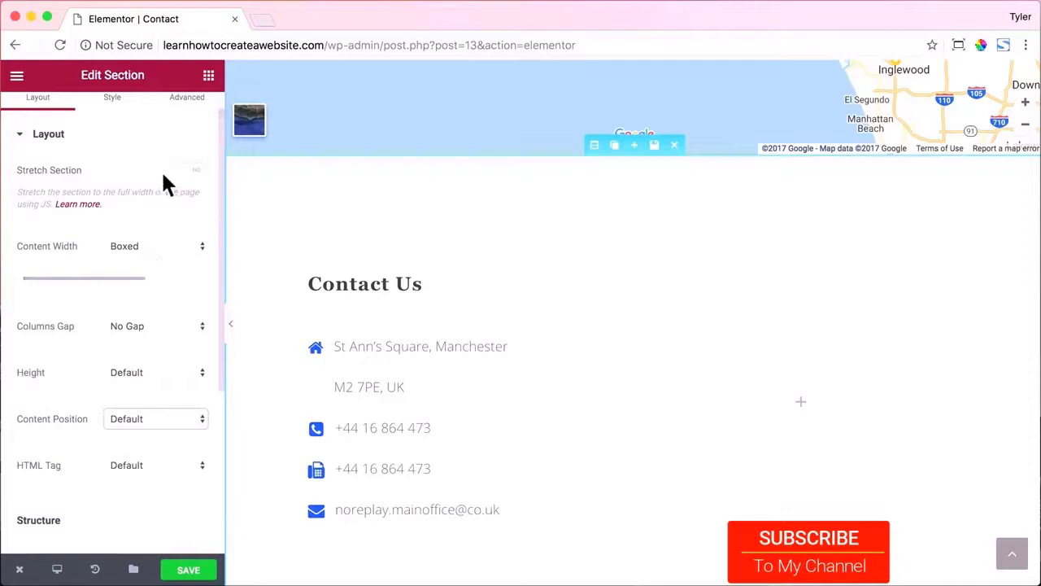
scroll(162, 163, "up", 1)
left_click(194, 120)
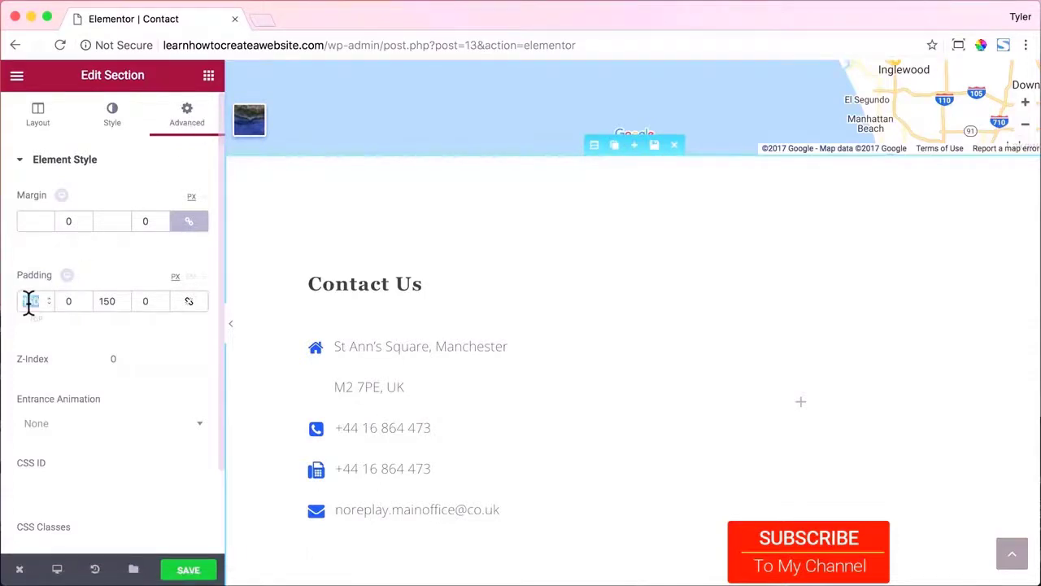
type("100")
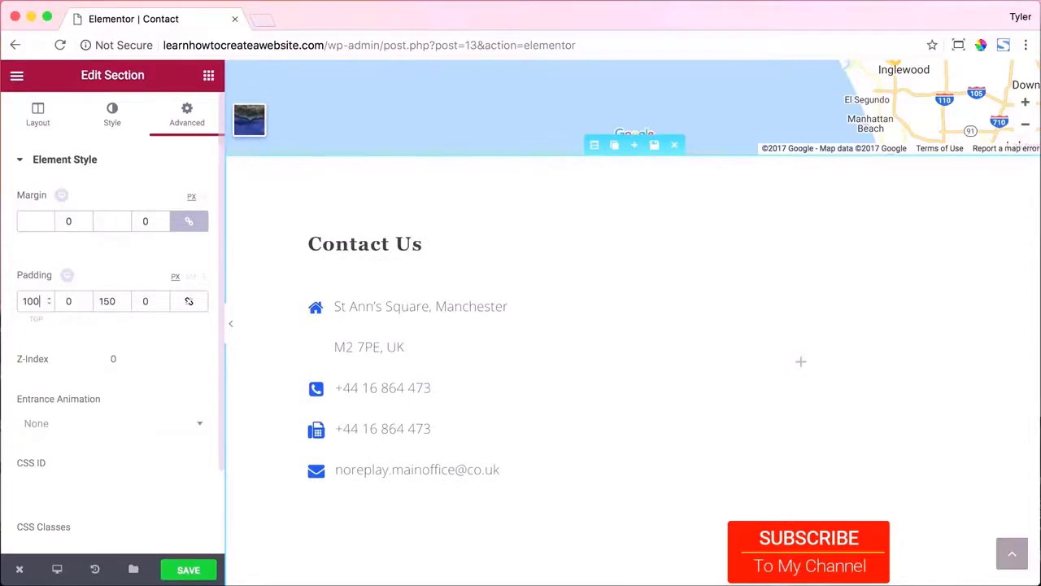
Replace the contact list's address and phone number lines with the new values.
left_click(389, 309)
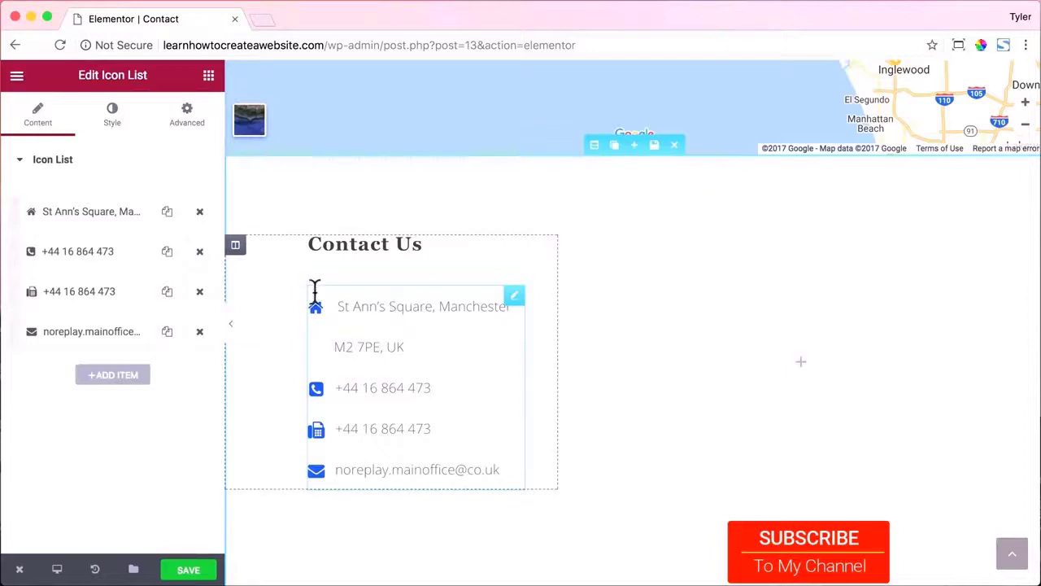
left_click(115, 215)
triple_click(112, 267)
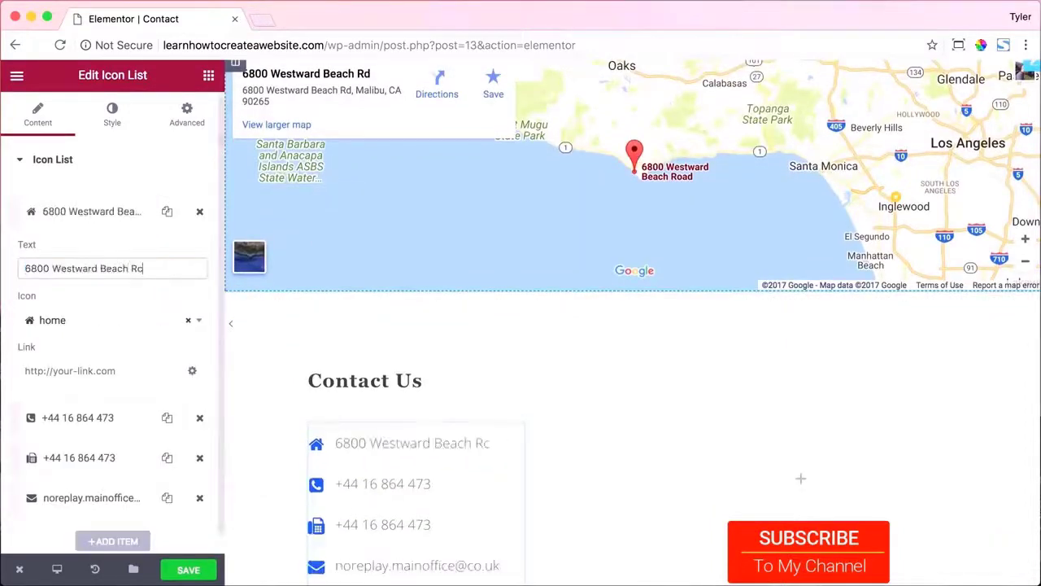
scroll(111, 407, "down", 1)
left_click(81, 400)
triple_click(25, 290)
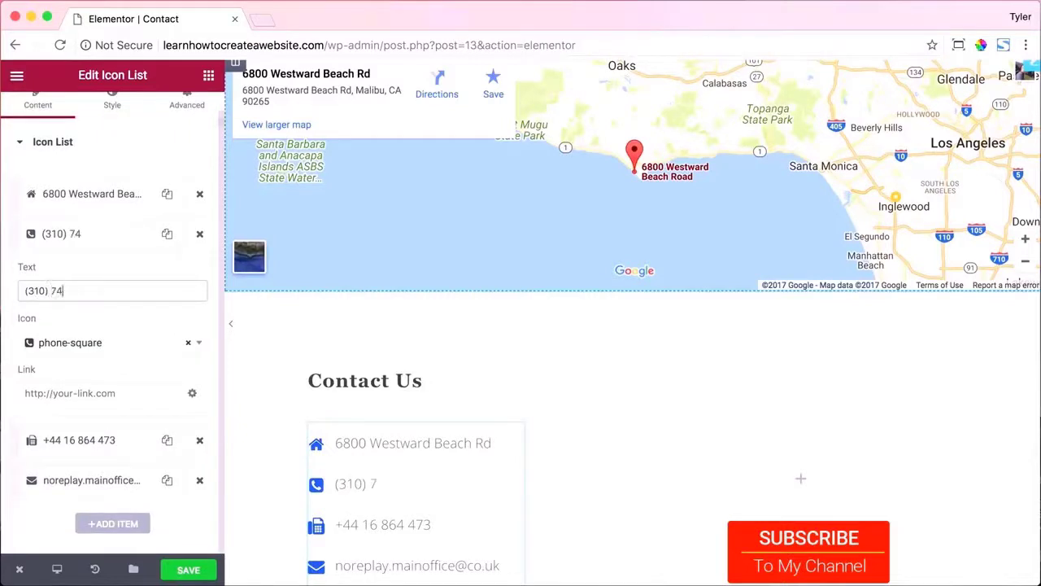
Delete the fax line, replace the e-mail with the site owner's address, and save the page.
left_click(200, 441)
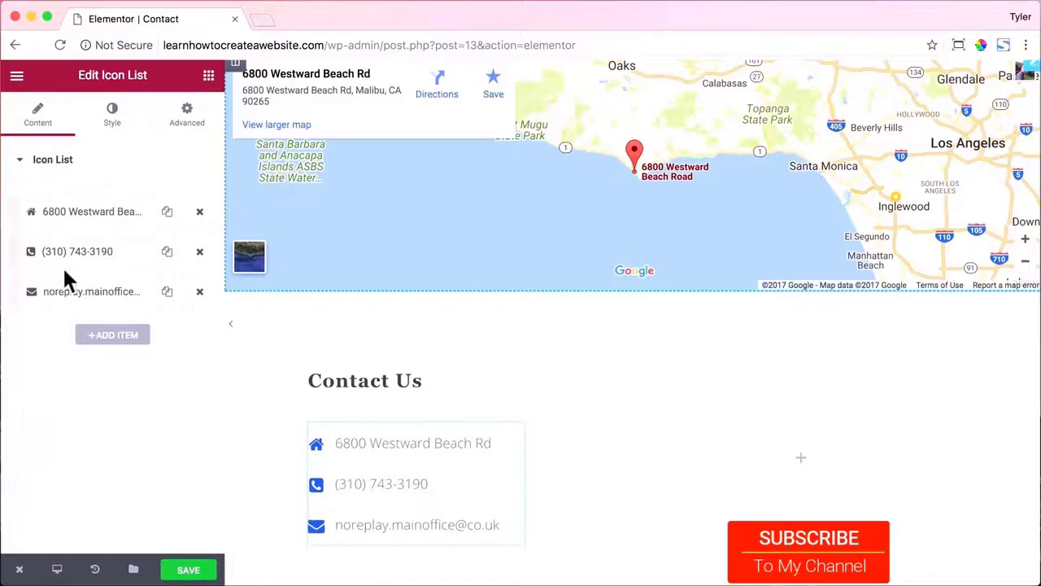
left_click(73, 291)
triple_click(109, 346)
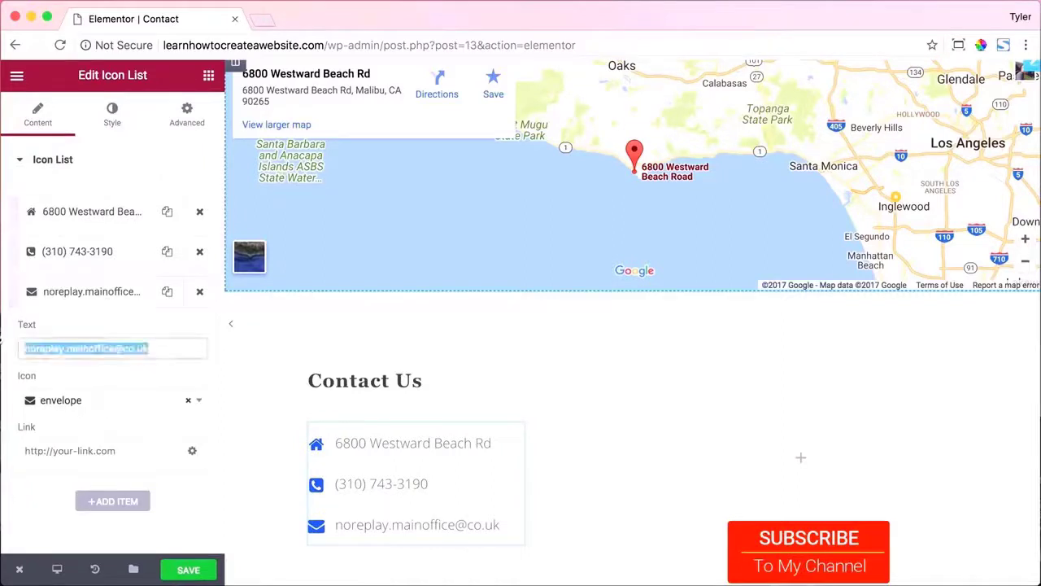
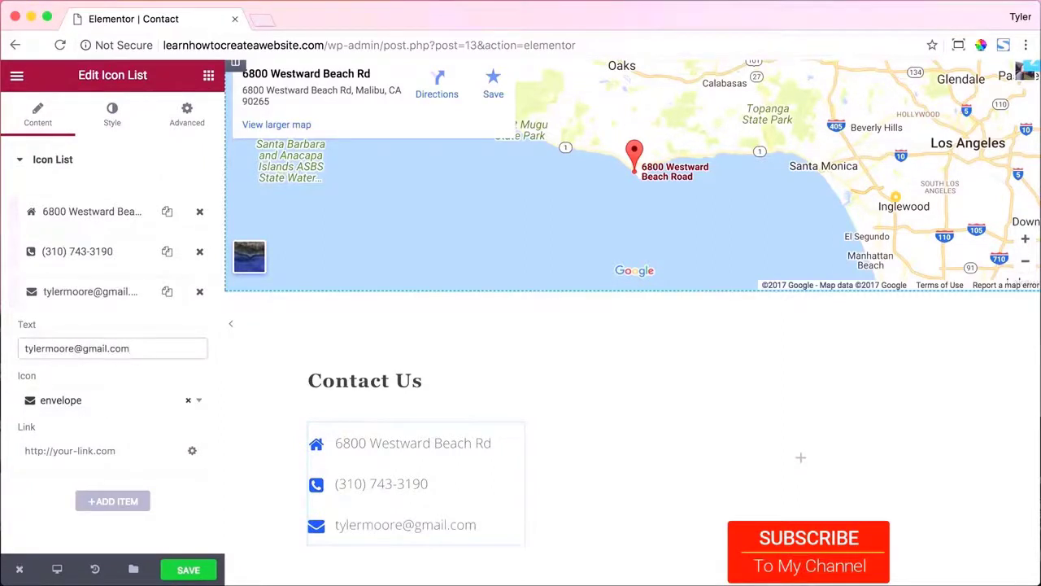
scroll(358, 326, "down", 2)
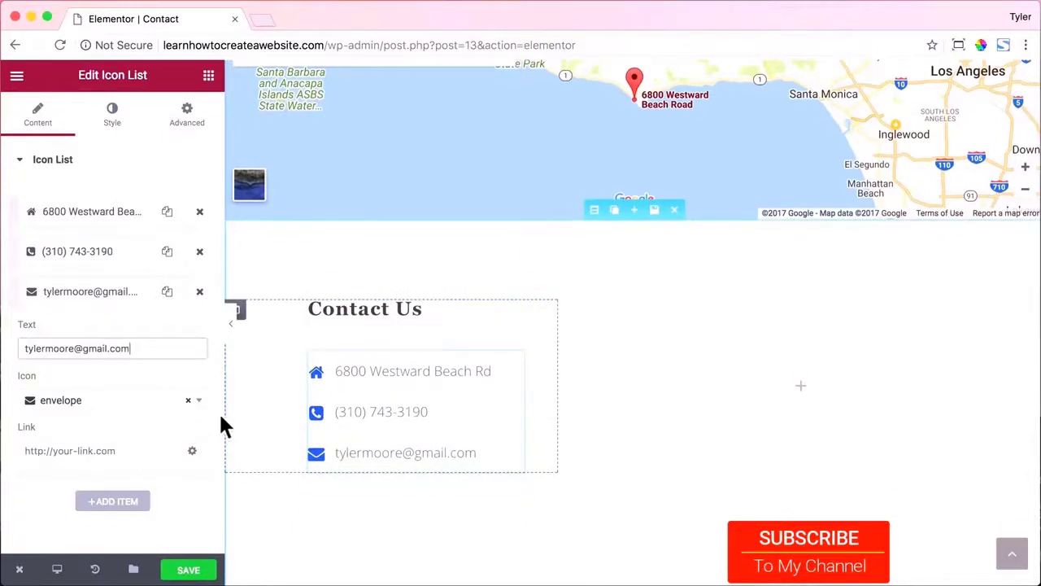
left_click(189, 570)
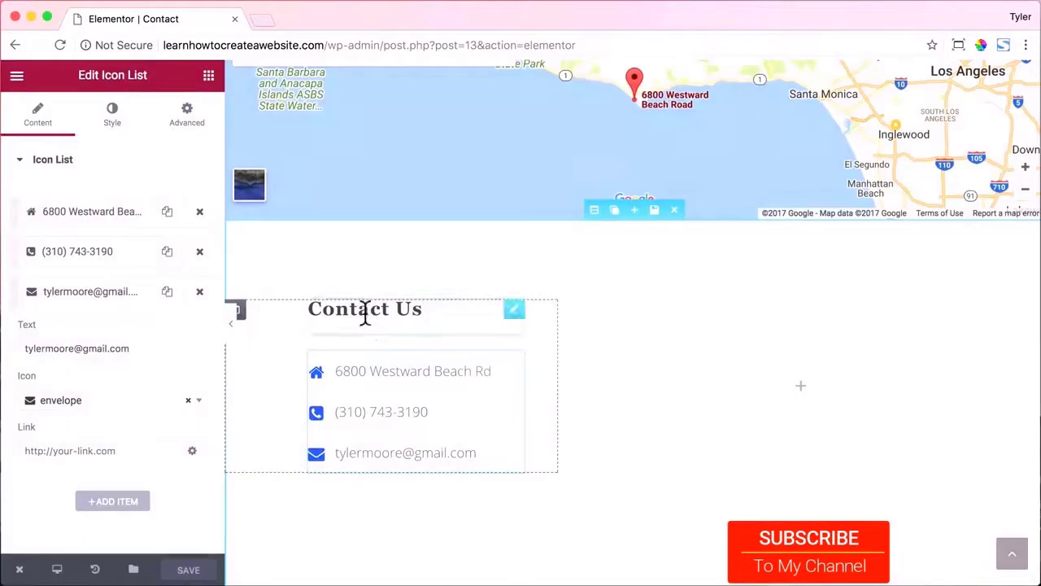
left_click(365, 310)
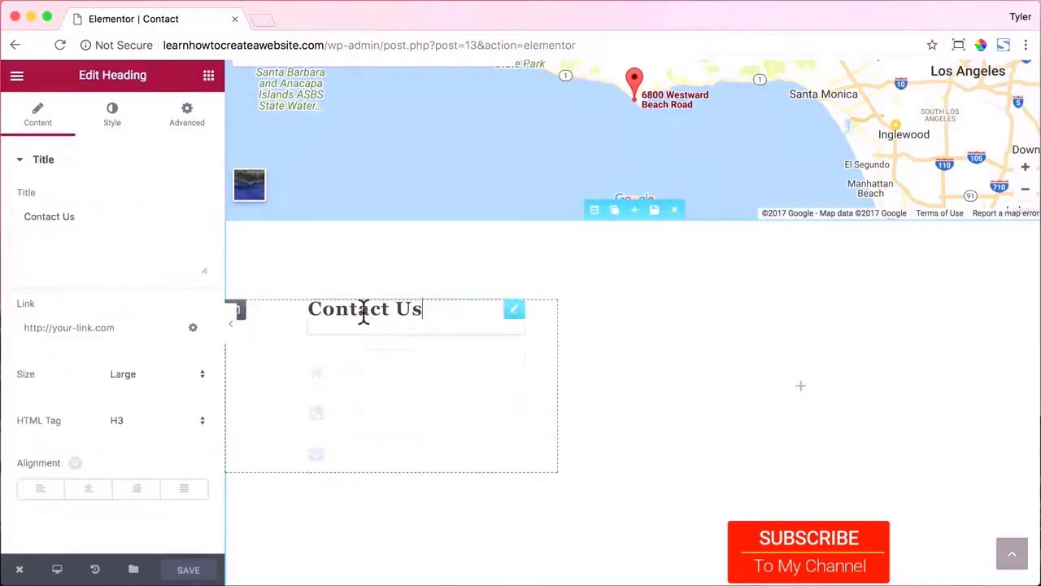
Style the Contact Us heading in Open Sans weight 600, save, and exit to the dashboard.
left_click(120, 126)
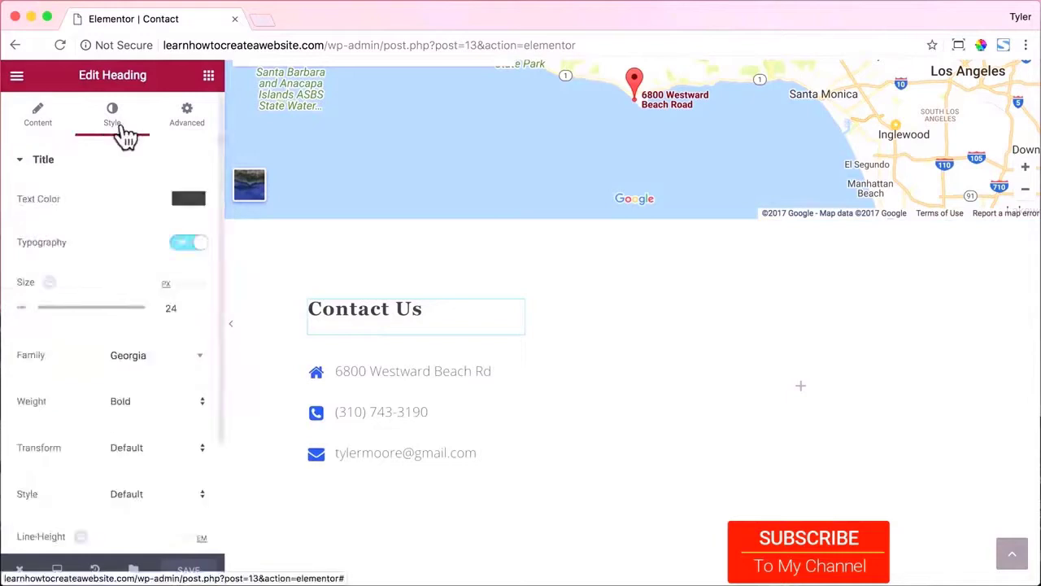
left_click(159, 366)
type("open")
key("Return")
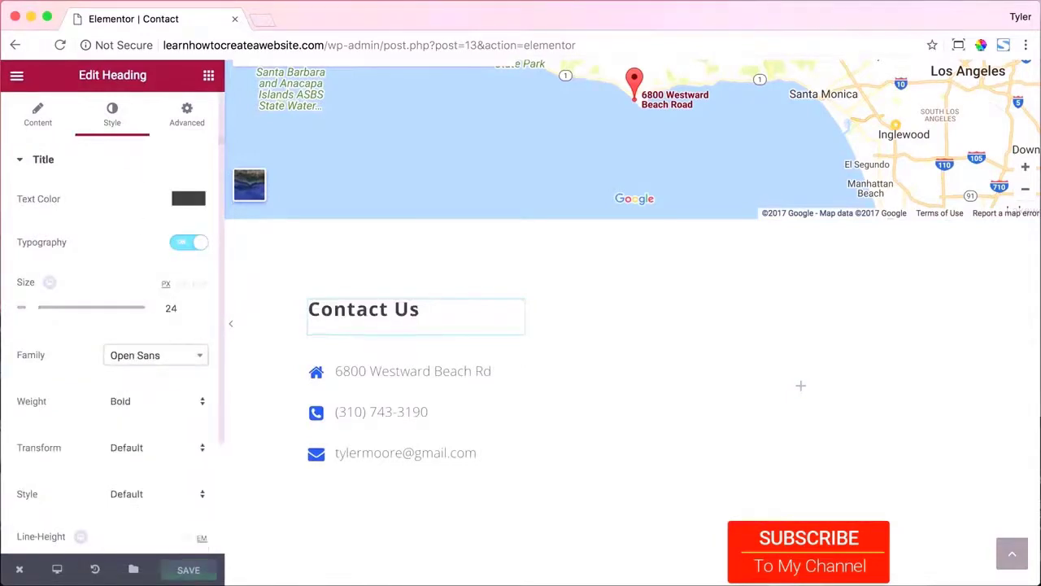
left_click(155, 402)
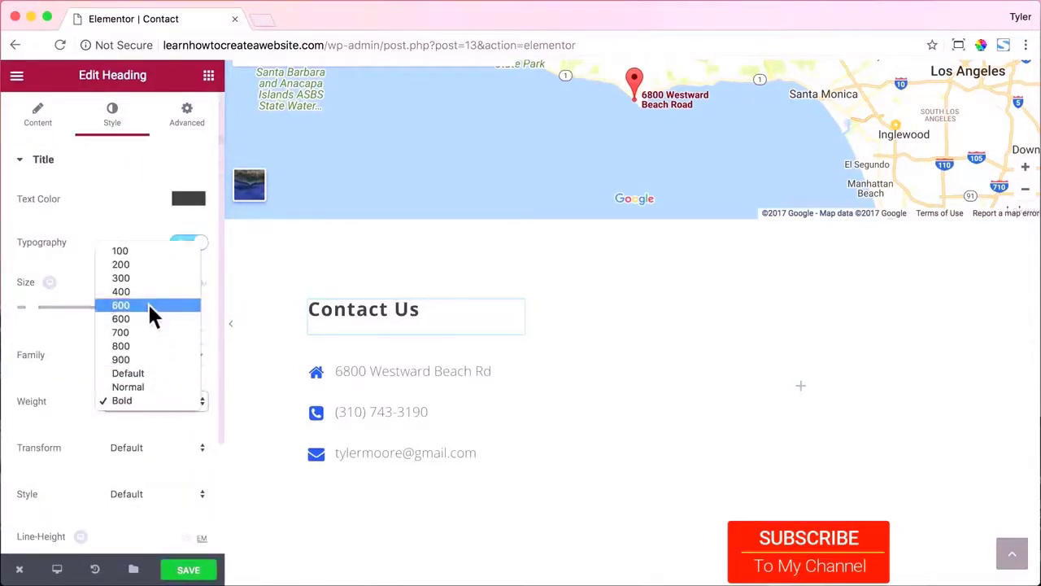
left_click(148, 301)
left_click(156, 401)
left_click(160, 410)
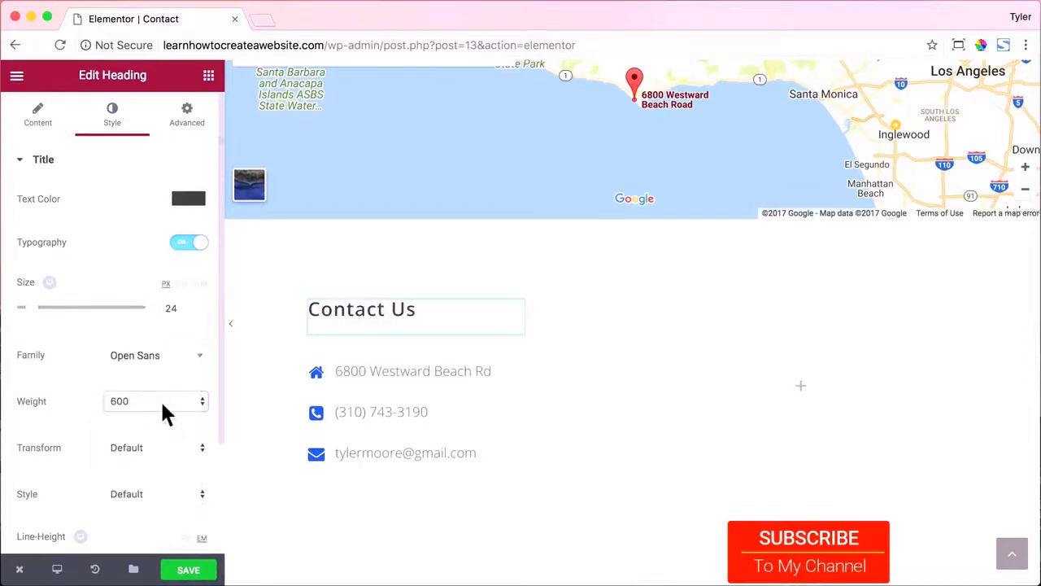
left_click(189, 568)
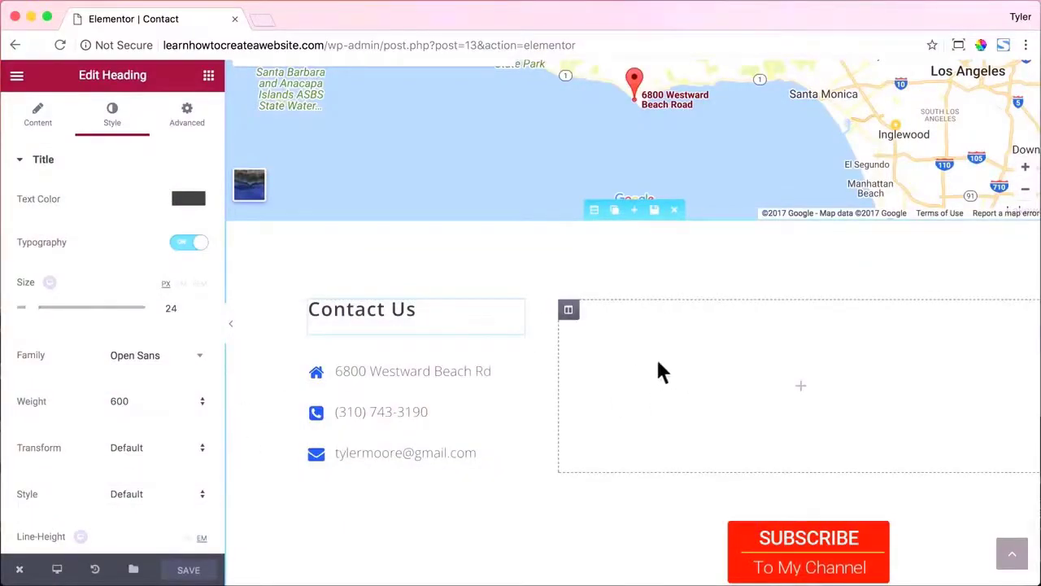
mouse_move(19, 569)
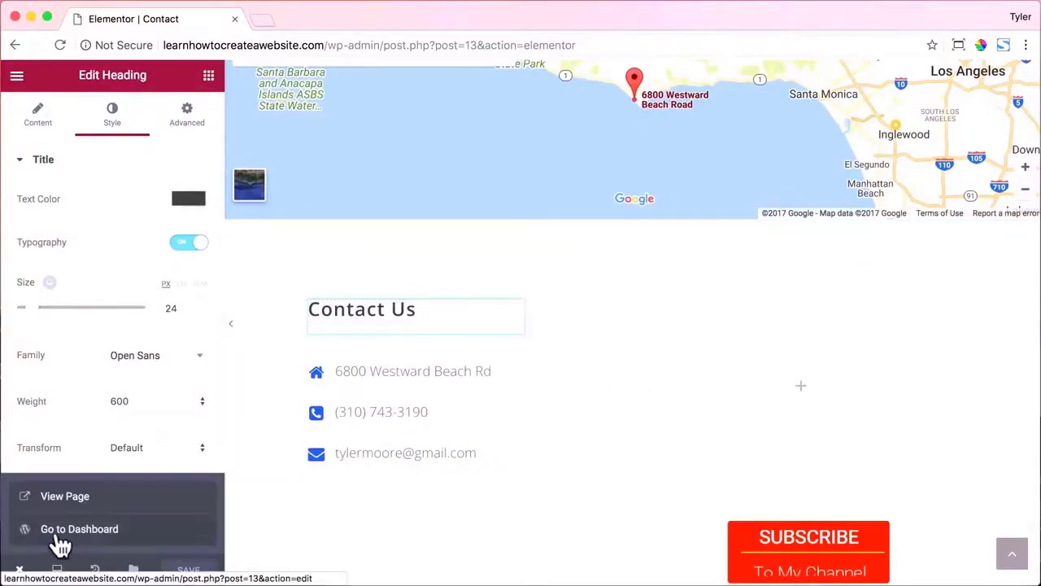
left_click(63, 539)
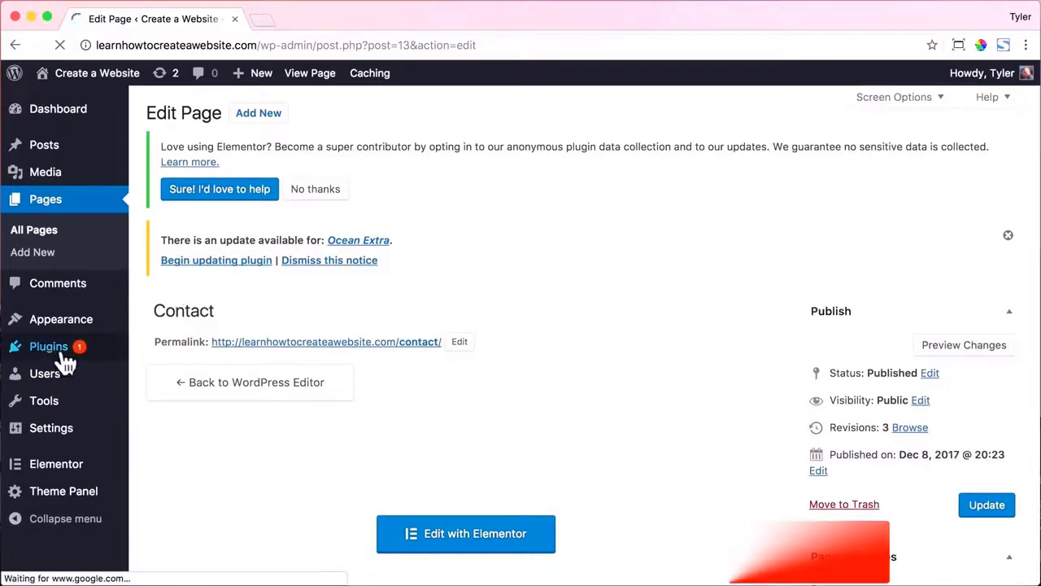
Search Plugins > Add New for 'contact form', then install and activate Contact Form 7.
mouse_move(51, 354)
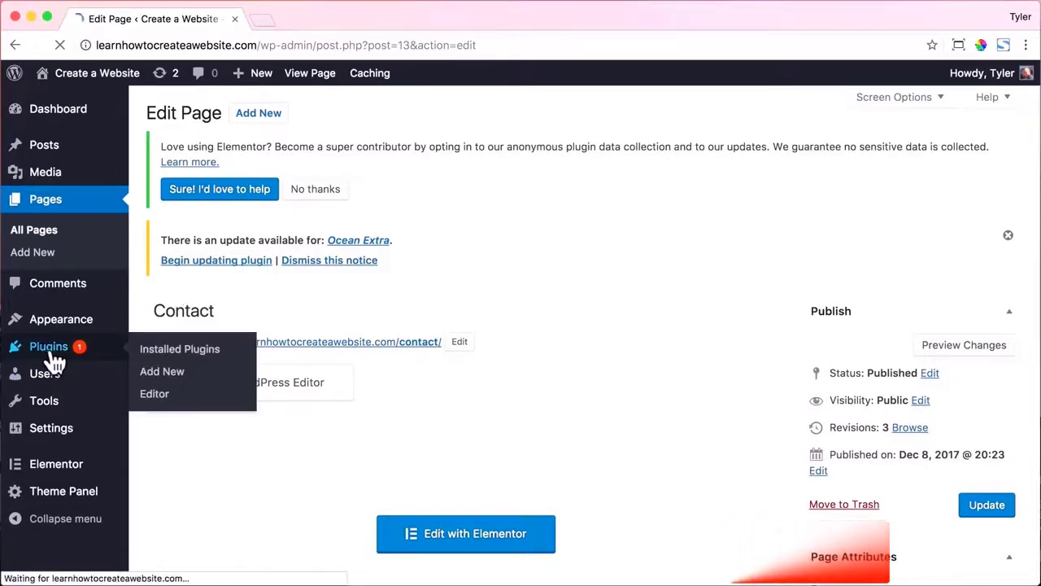
left_click(51, 356)
left_click(252, 112)
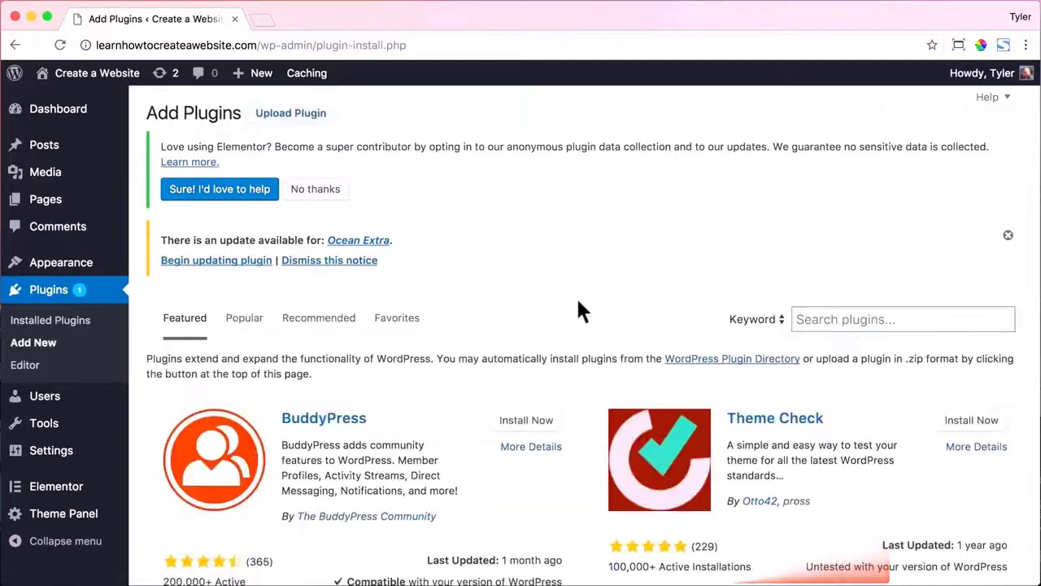
type("contact form")
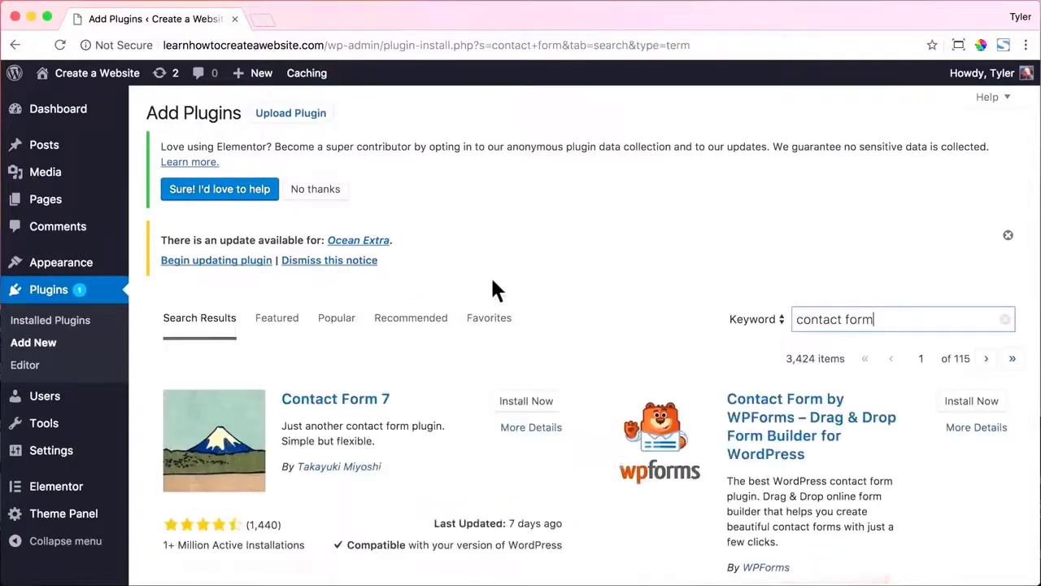
scroll(491, 280, "down", 3)
left_click(532, 301)
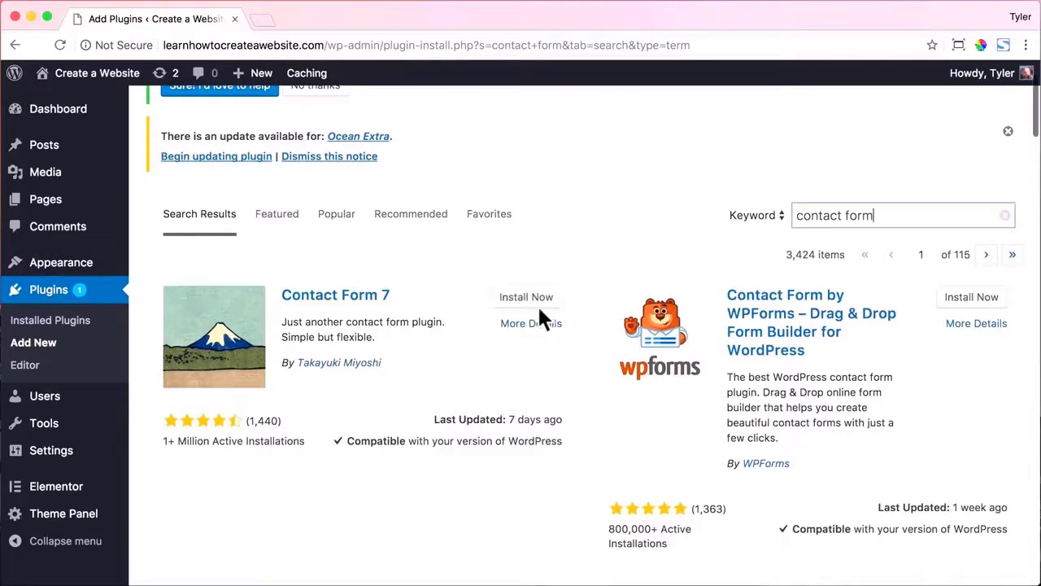
left_click(535, 300)
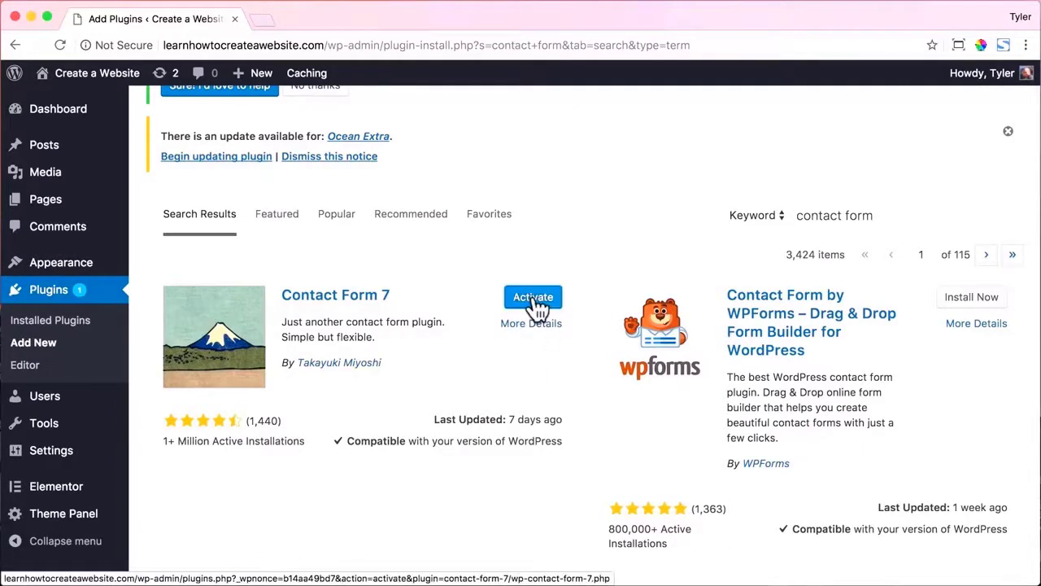
left_click(533, 300)
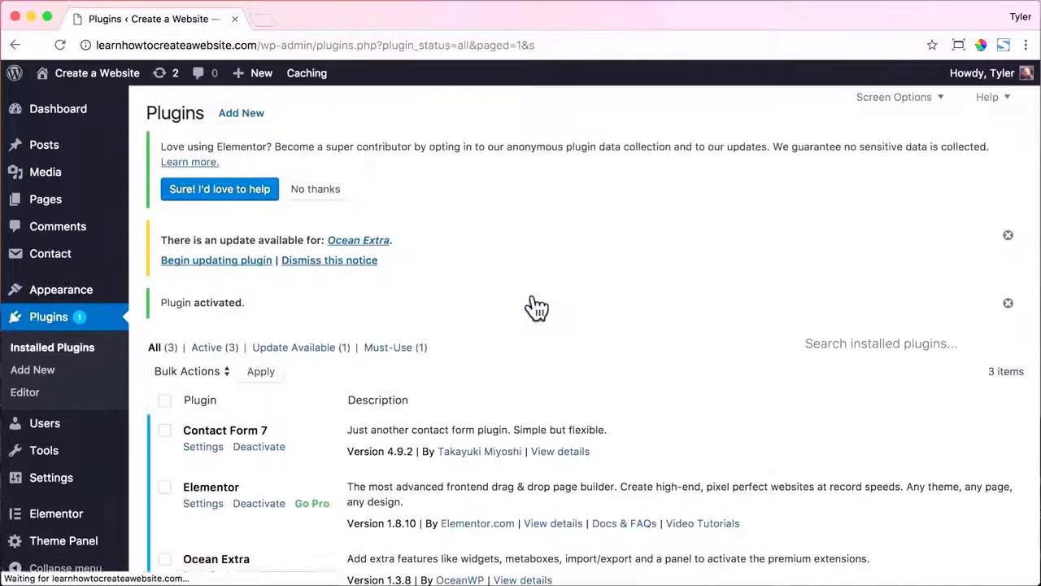
Open Contact form 1, check its Mail recipient, and copy the form's shortcode.
left_click(76, 251)
scroll(361, 384, "down", 3)
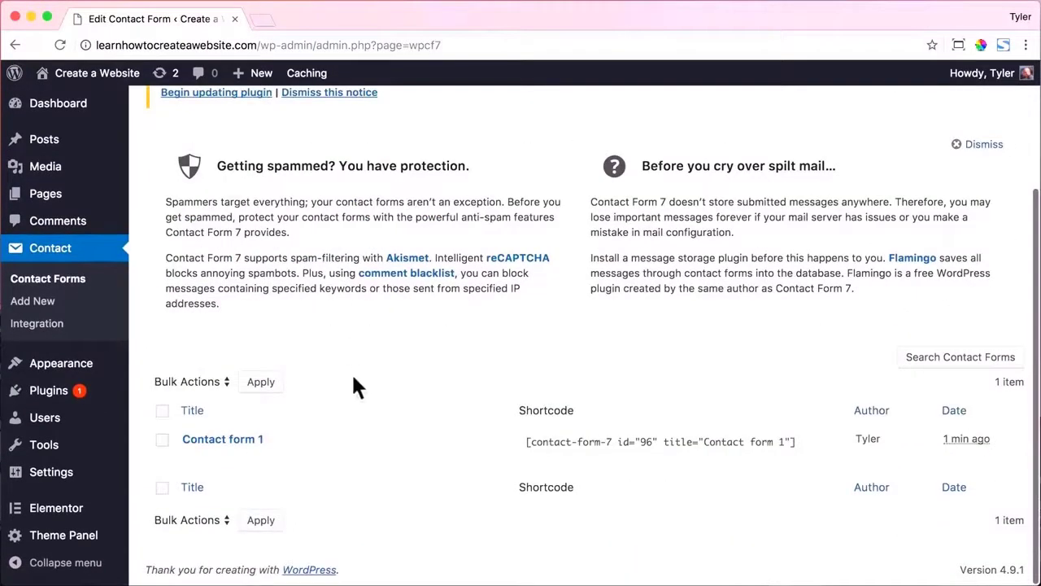
left_click(238, 445)
scroll(481, 407, "down", 5)
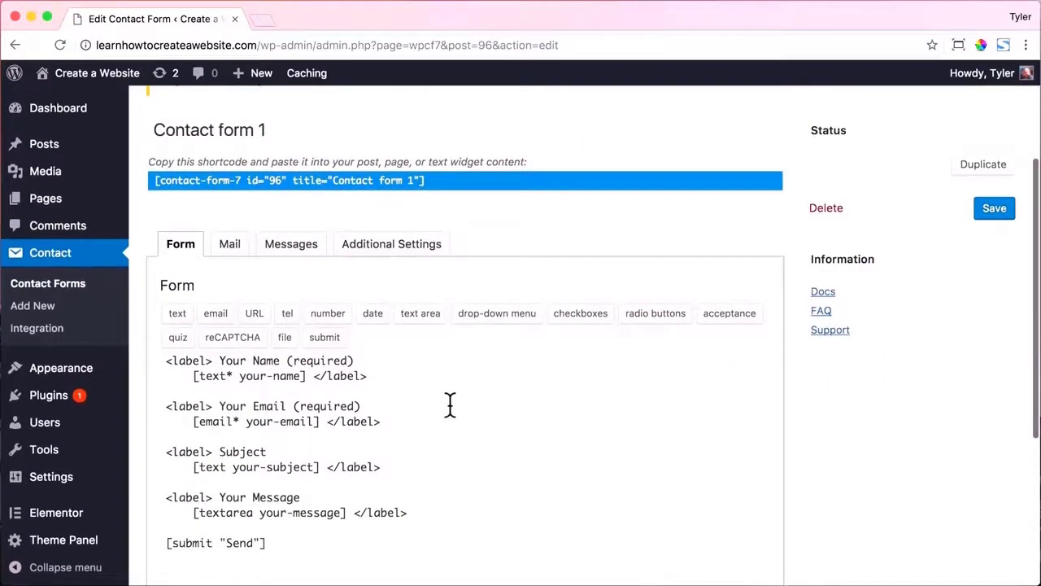
left_click(233, 249)
left_click_drag(415, 370, 252, 378)
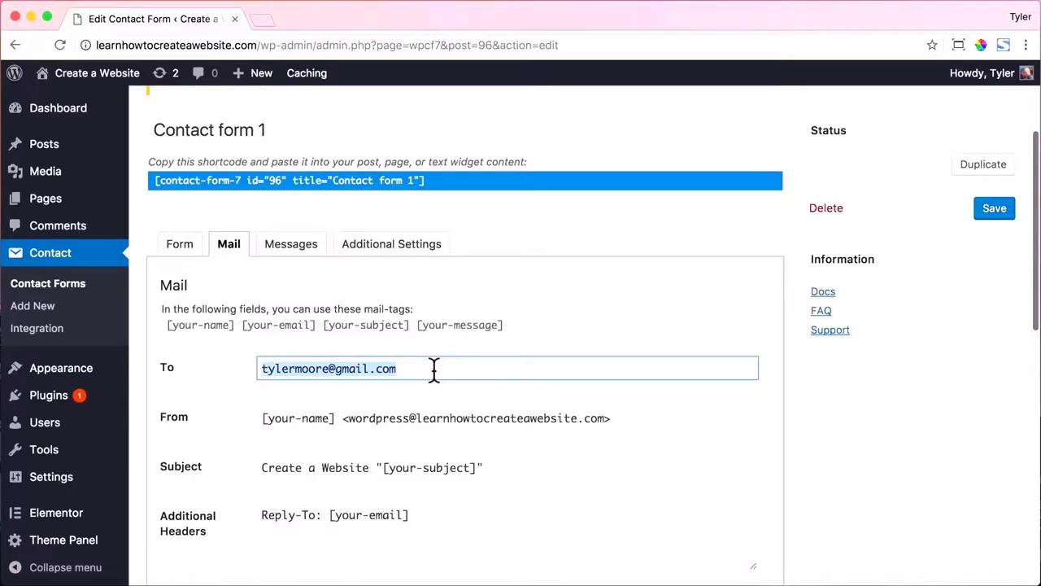
scroll(434, 371, "down", 2)
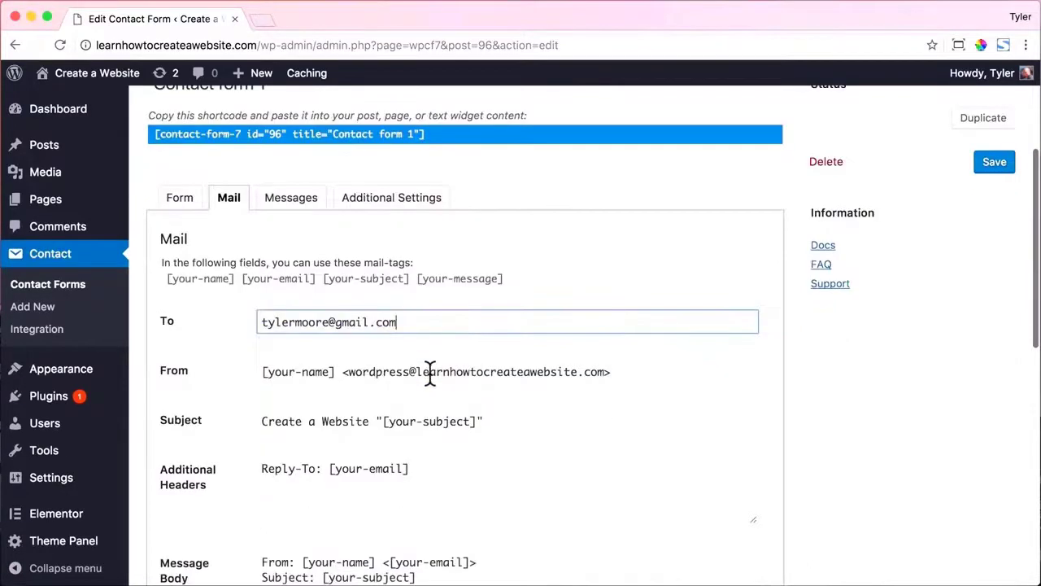
scroll(430, 372, "up", 2)
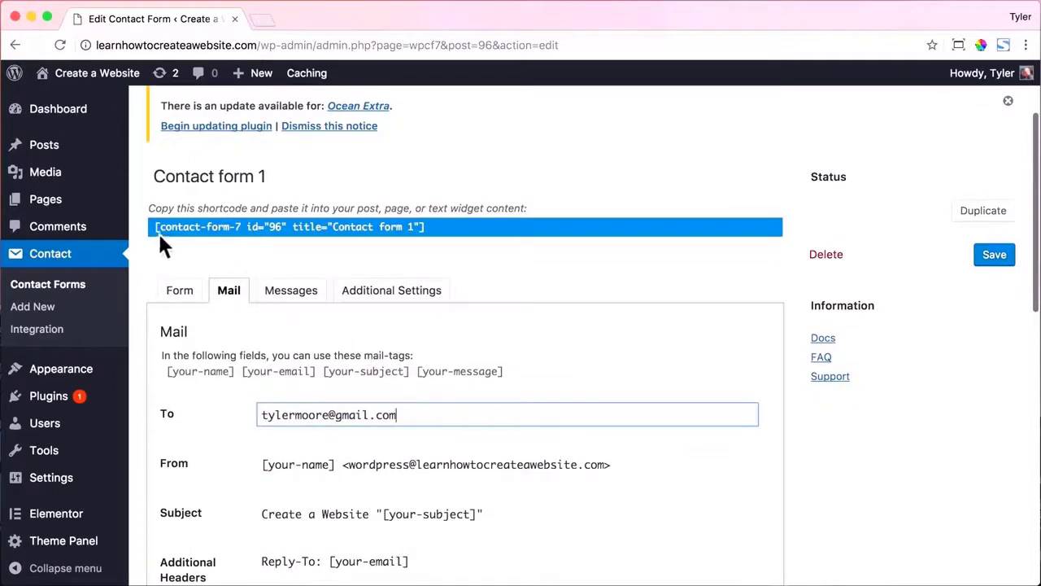
left_click_drag(155, 226, 450, 230)
right_click(391, 227)
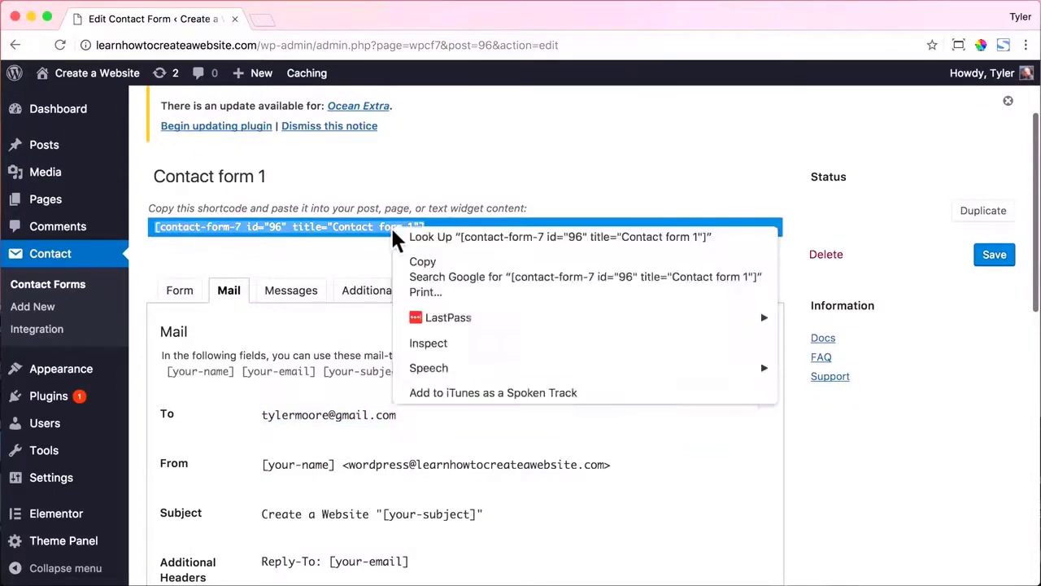
left_click(435, 259)
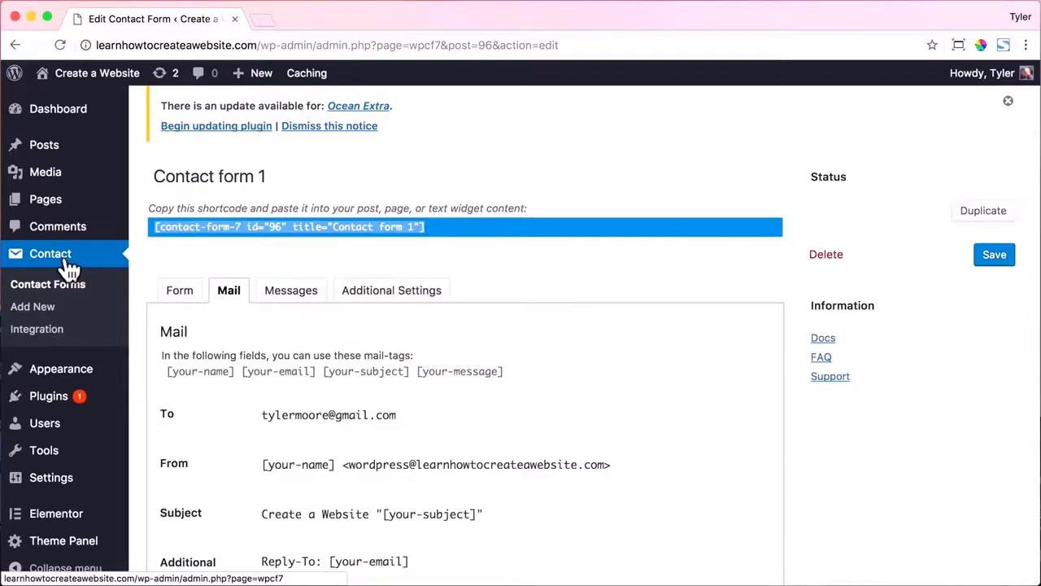
Open the Contact page from the Pages list for editing.
left_click(55, 203)
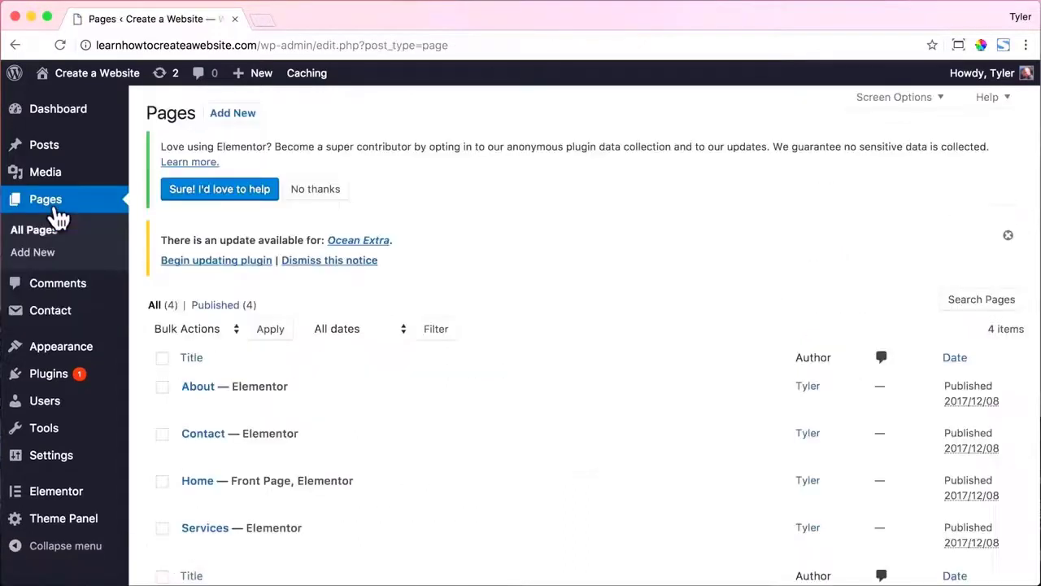
scroll(268, 268, "down", 2)
left_click(189, 329)
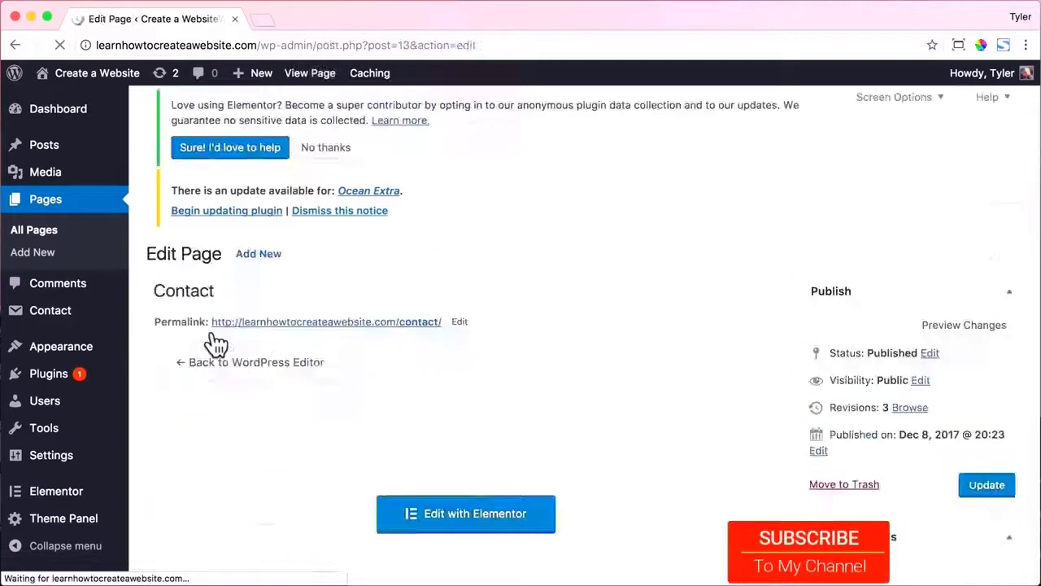
In Elementor, place a Shortcode widget in the empty right column and paste the form shortcode.
left_click(476, 529)
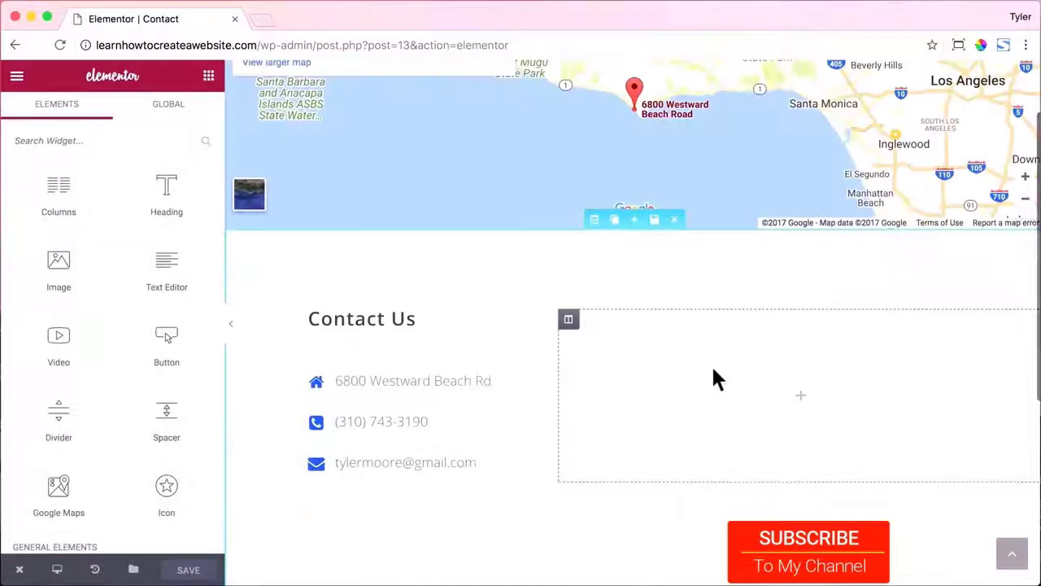
scroll(146, 337, "down", 3)
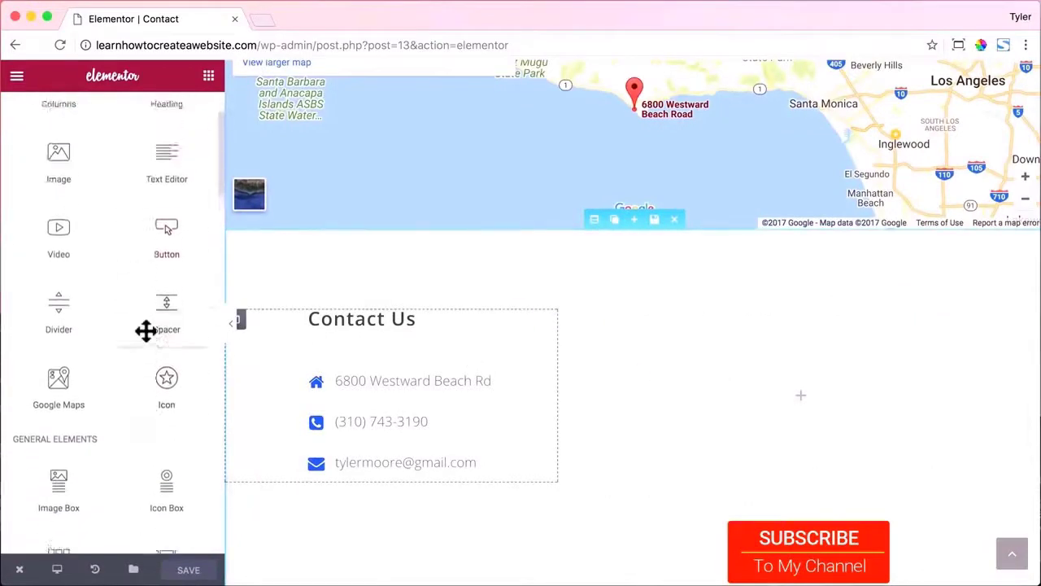
scroll(145, 330, "up", 3)
left_click(129, 139)
type("shi")
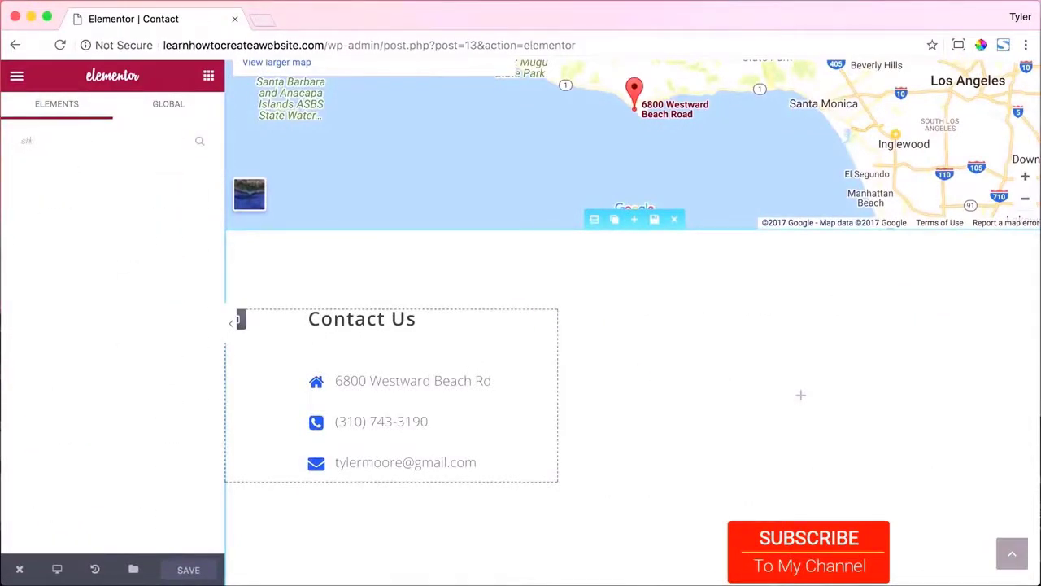
type("rtcode")
left_click_drag(58, 191, 821, 364)
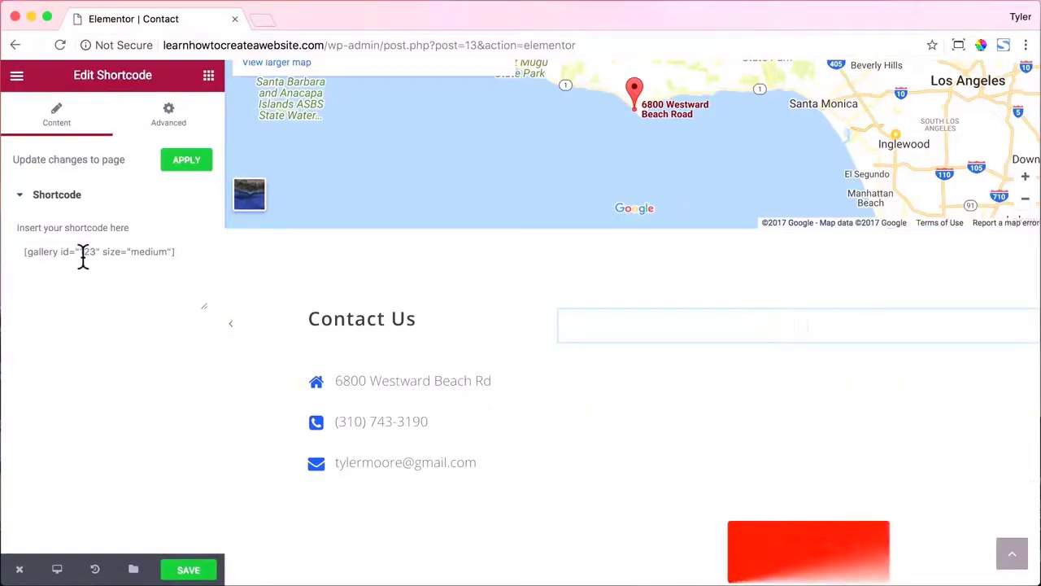
left_click(82, 254)
key("super+v")
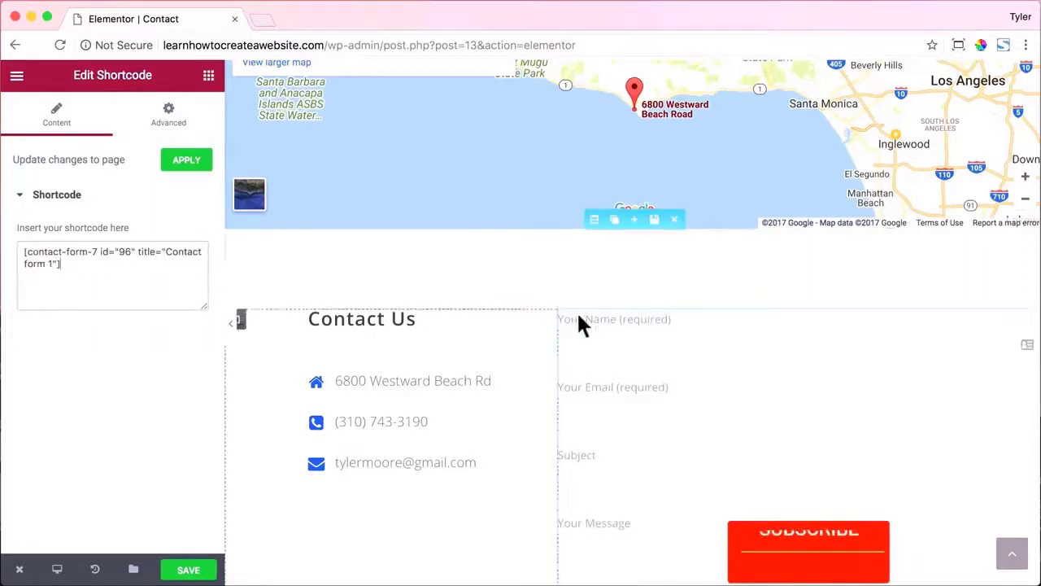
Drag the column divider to widen the form column, then save the page.
scroll(623, 309, "down", 5)
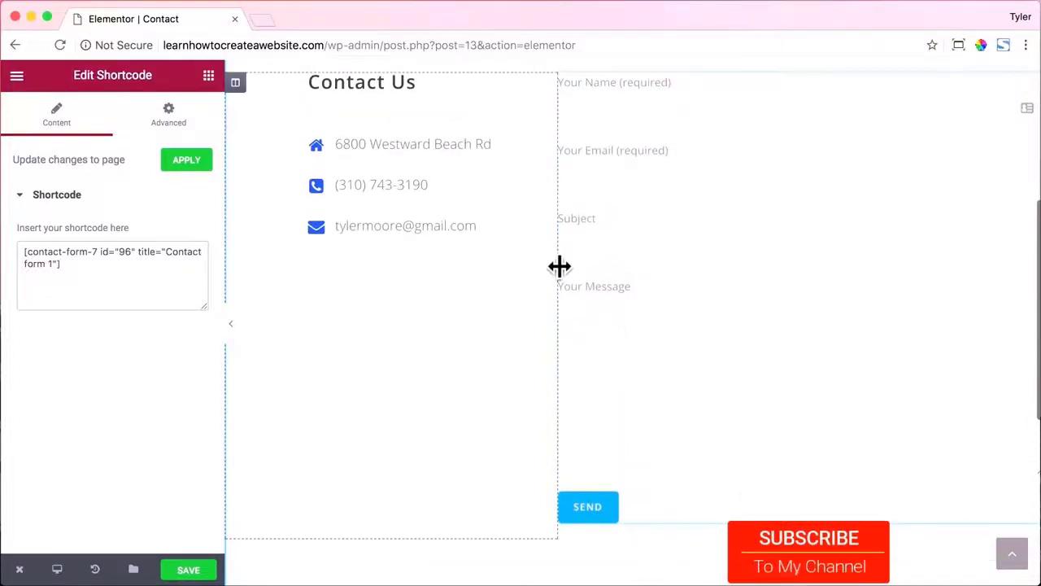
scroll(560, 266, "up", 2)
left_click_drag(558, 277, 498, 284)
left_click(192, 572)
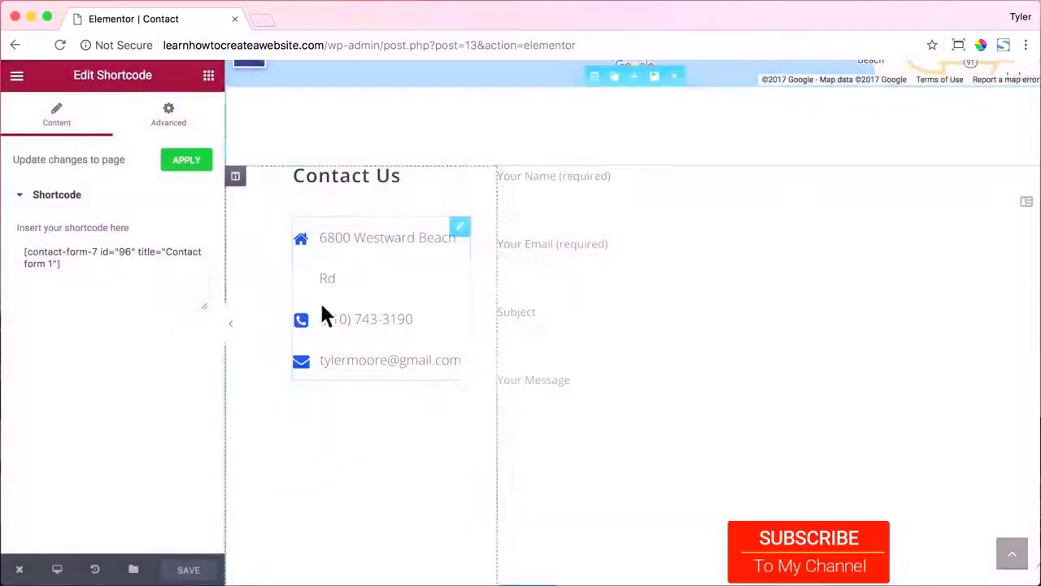
View the published Contact page in a new tab and scroll through it.
mouse_move(51, 561)
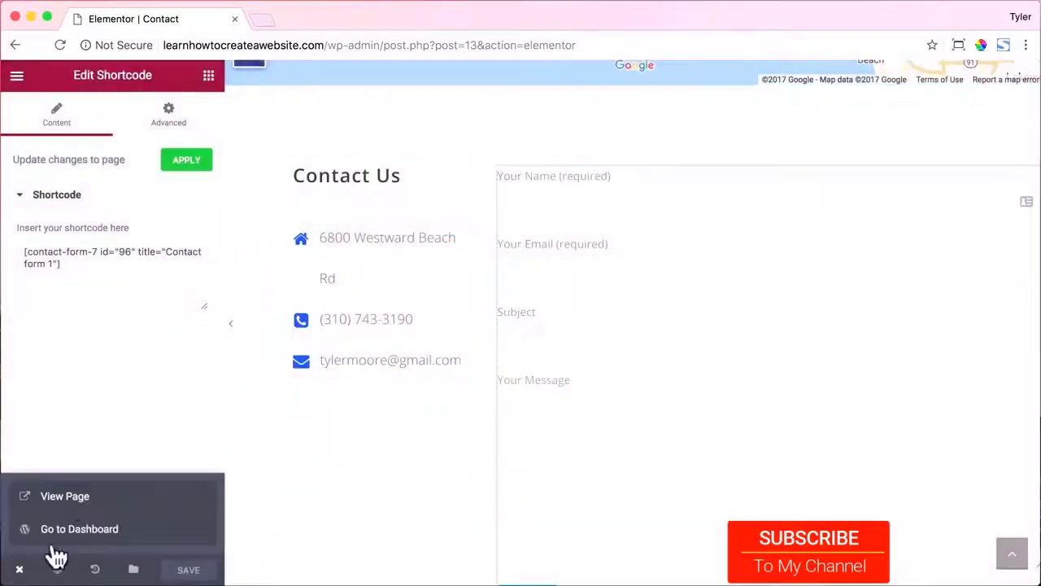
left_click(70, 497)
scroll(489, 279, "down", 5)
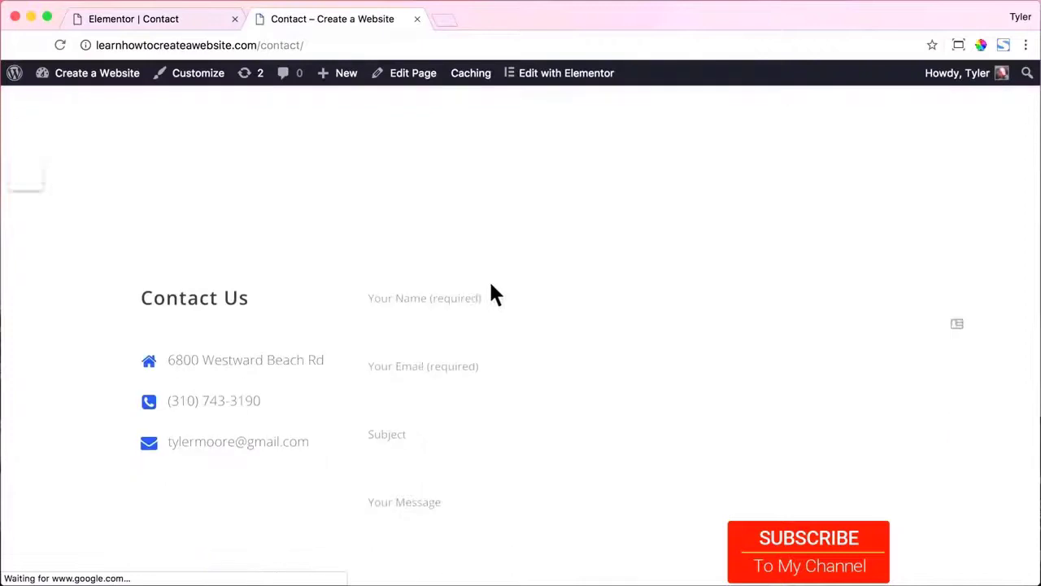
scroll(491, 283, "down", 2)
scroll(490, 284, "up", 5)
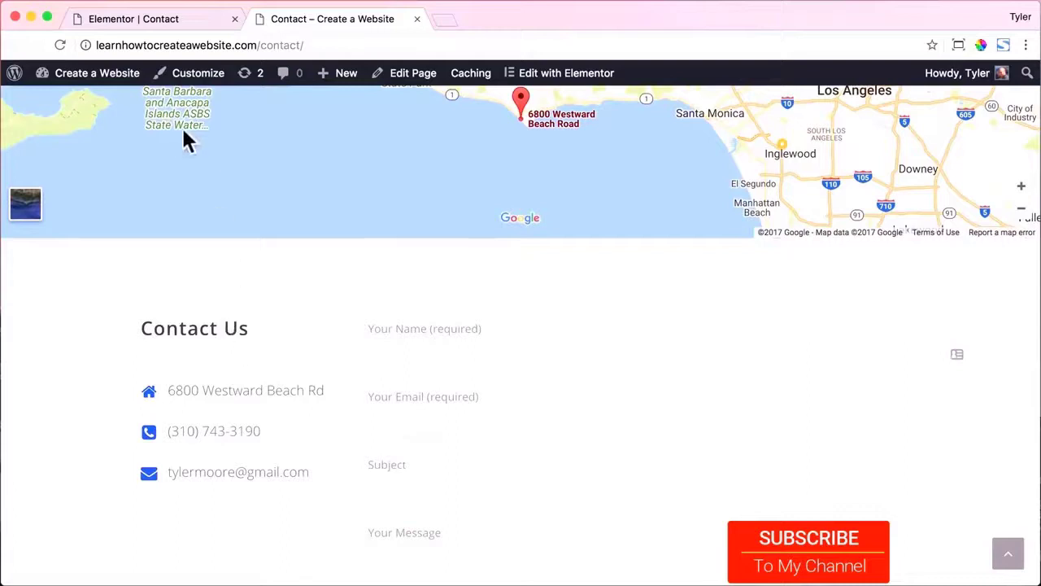
Give the contact-details column an unlinked 10 px top margin and recheck the live page.
left_click(182, 22)
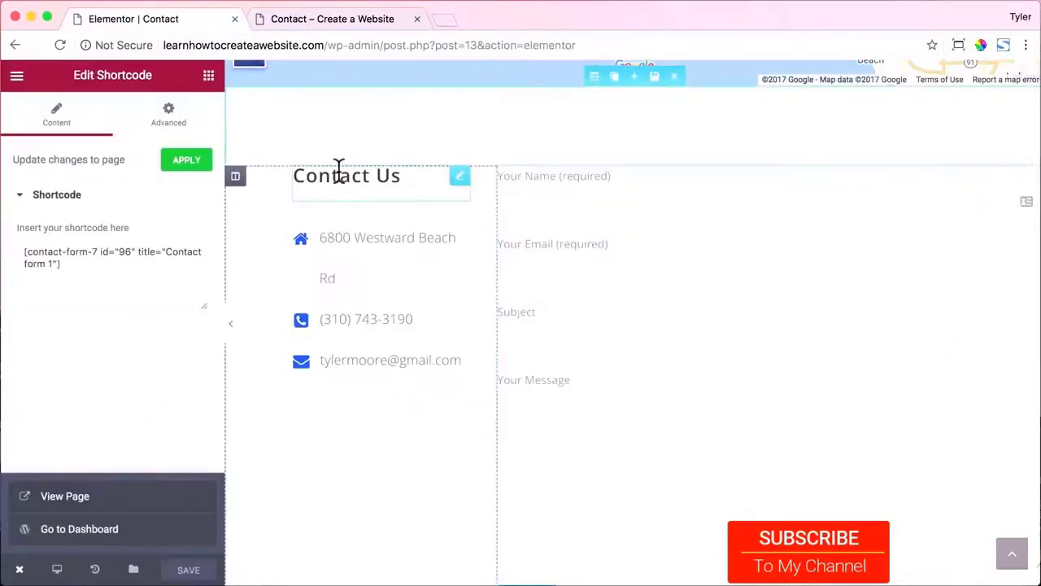
left_click(235, 177)
left_click(167, 132)
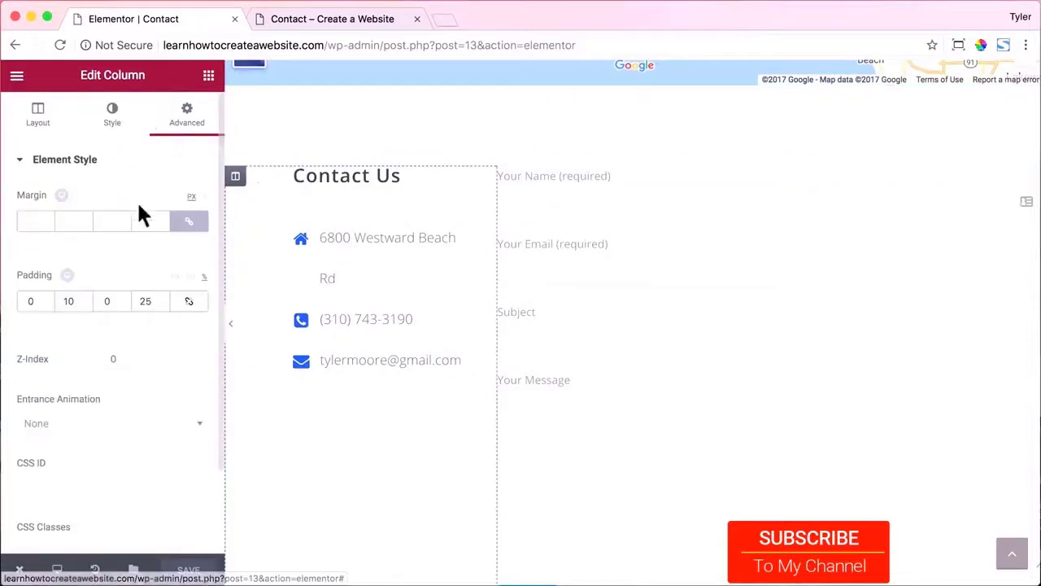
left_click(195, 232)
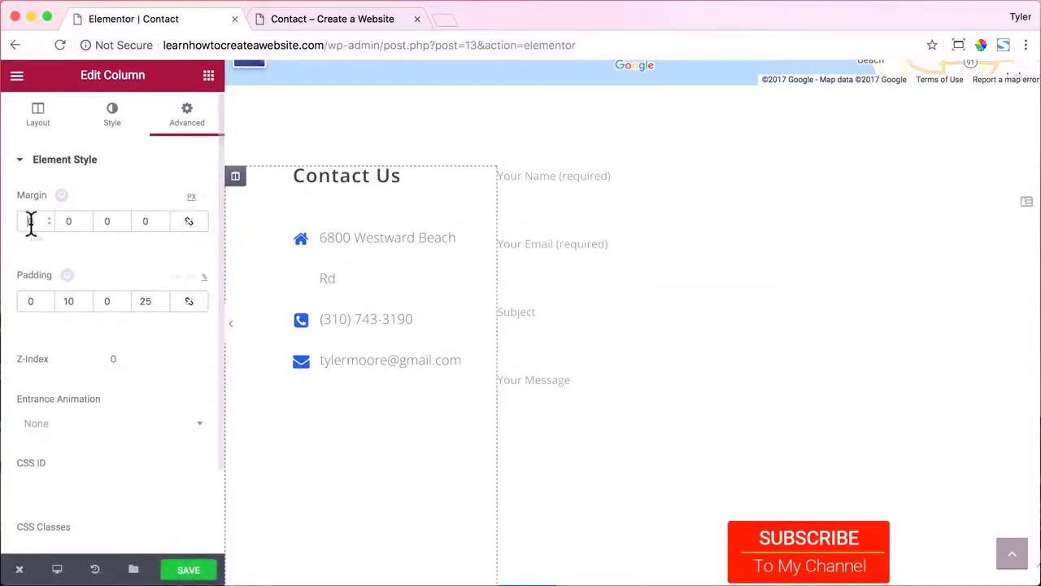
type("10")
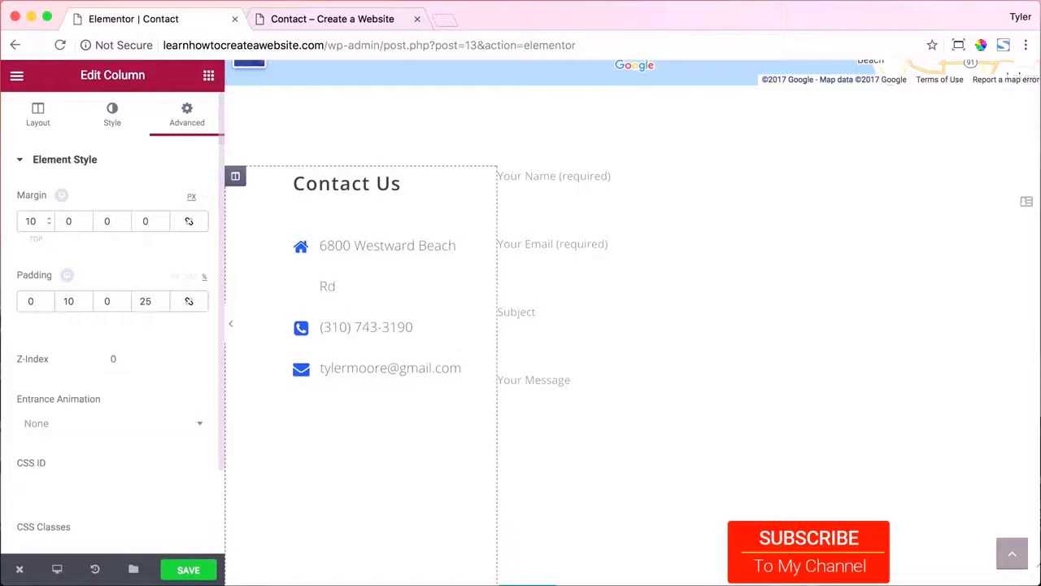
left_click(329, 22)
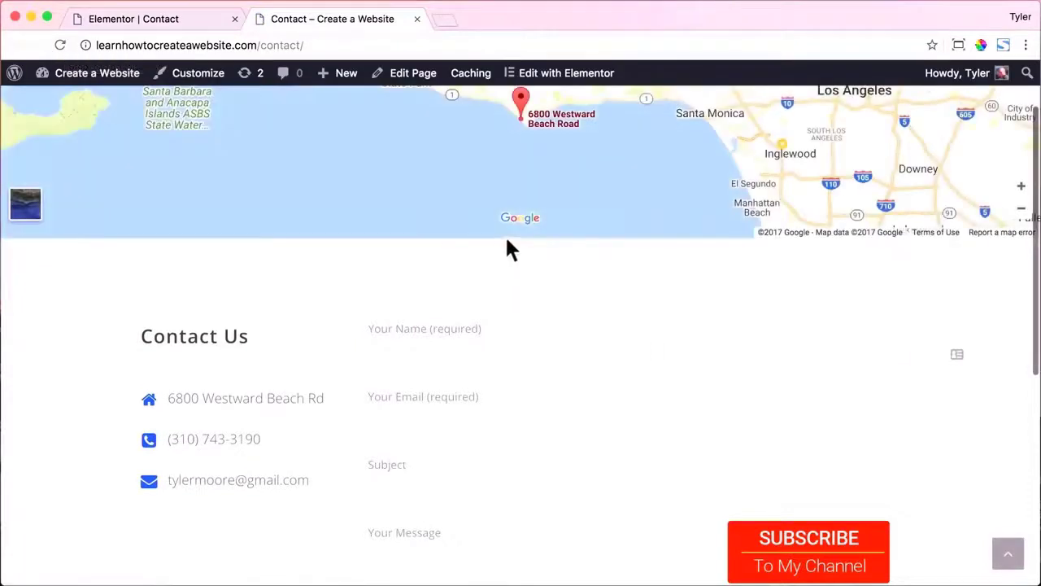
scroll(749, 338, "down", 5)
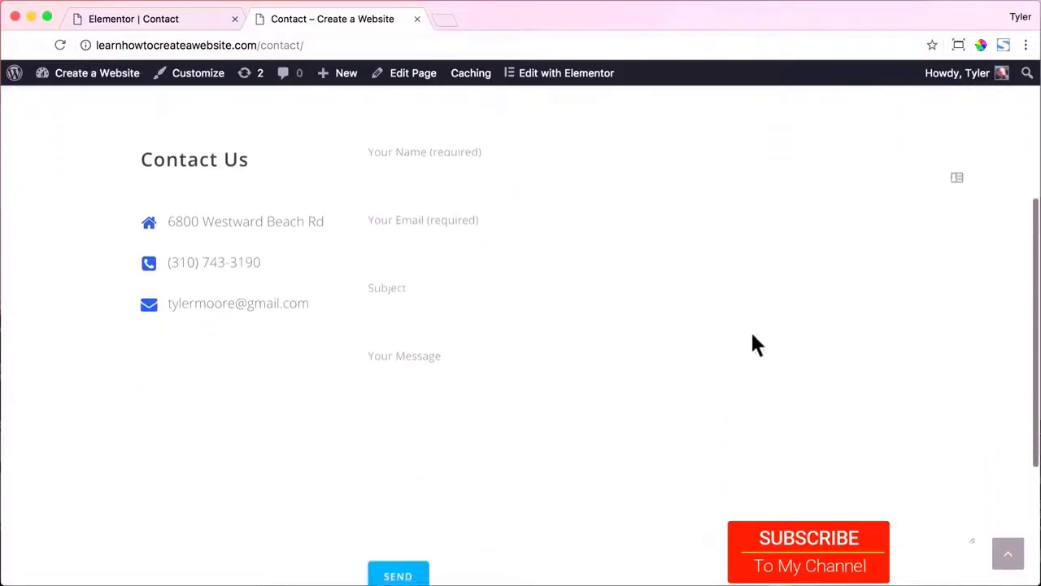
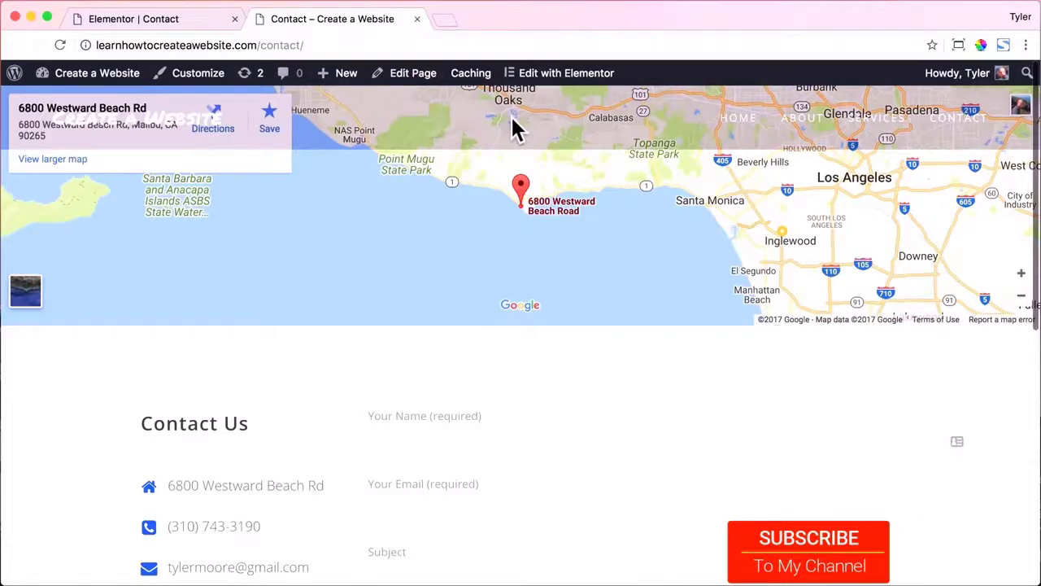
Leave Elementor and return to the Contact page's WordPress edit screen.
left_click(188, 19)
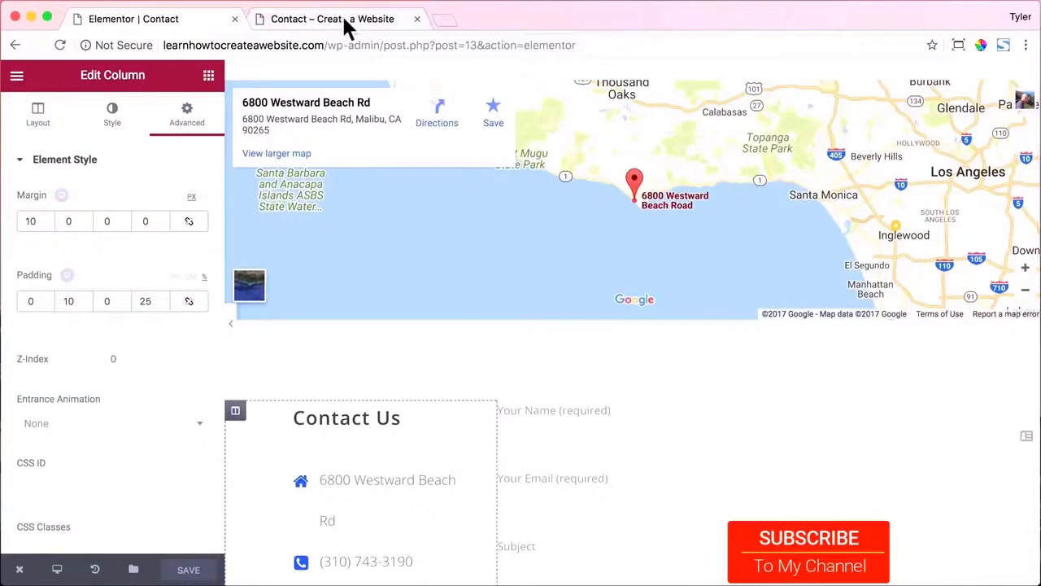
left_click(346, 25)
left_click(418, 78)
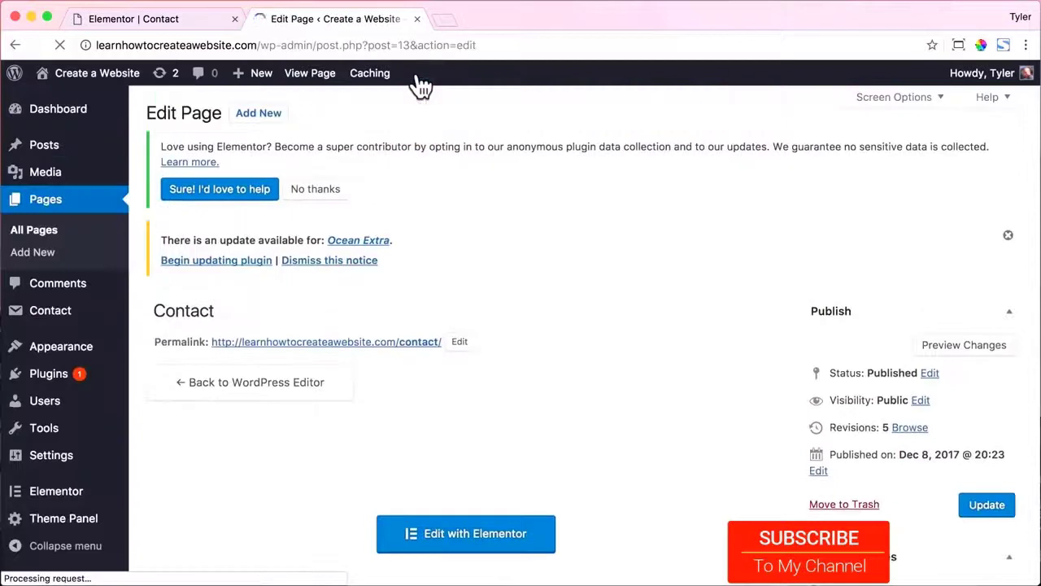
scroll(660, 275, "down", 10)
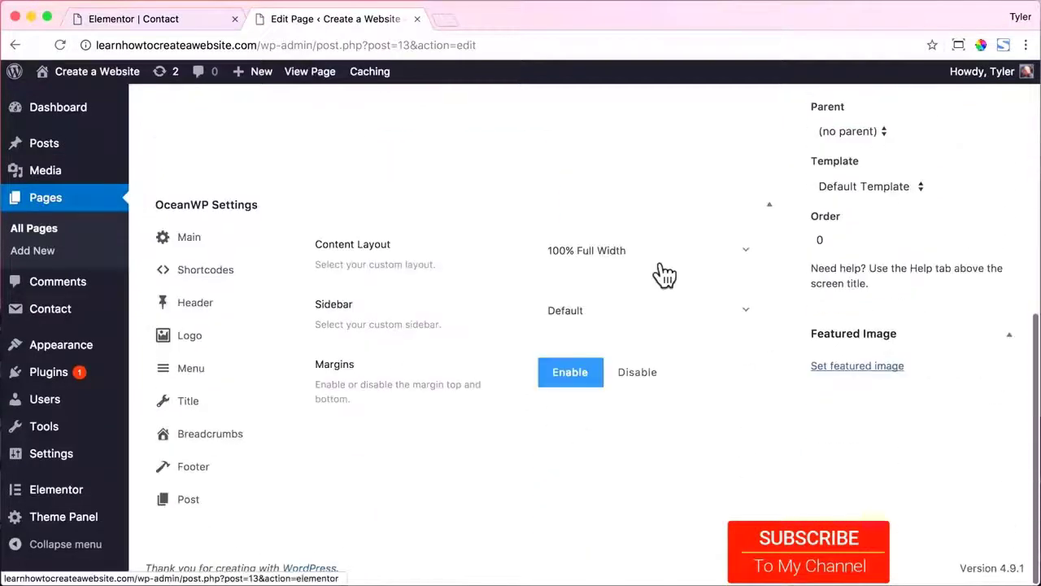
Set the OceanWP header style to Minimal, update the page and view it live.
left_click(248, 314)
left_click(662, 380)
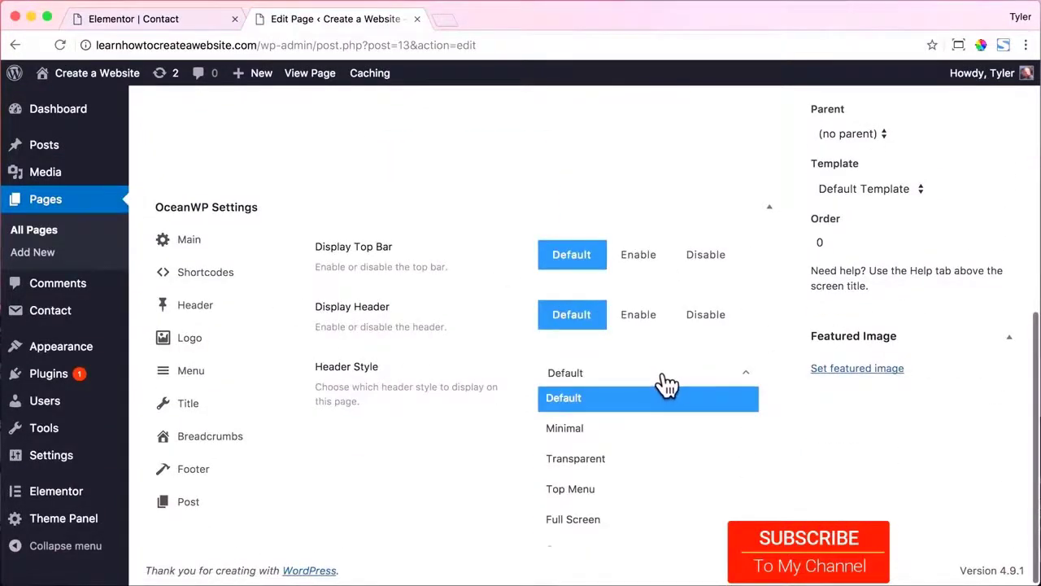
left_click(651, 429)
scroll(789, 347, "up", 5)
left_click(980, 301)
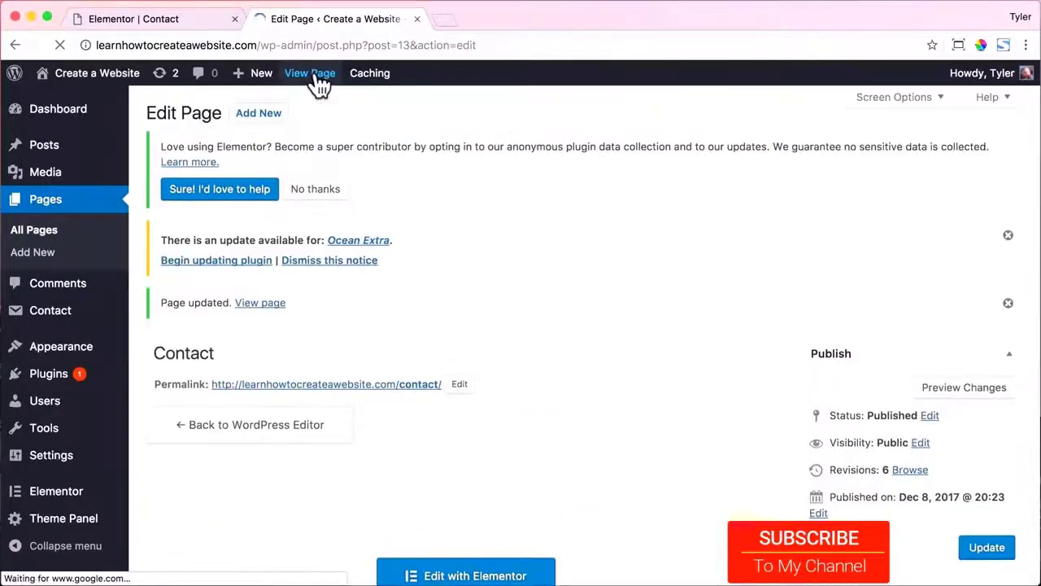
left_click(319, 75)
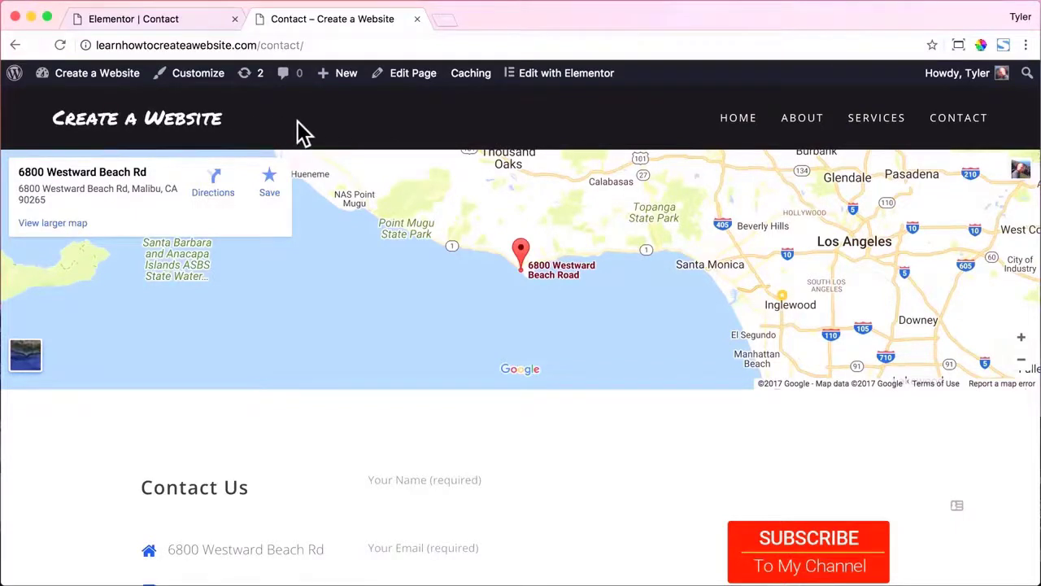
Preview the Contact page at a narrow mobile width, then restore the window to 1300 x 731.
scroll(332, 210, "down", 10)
scroll(334, 204, "up", 10)
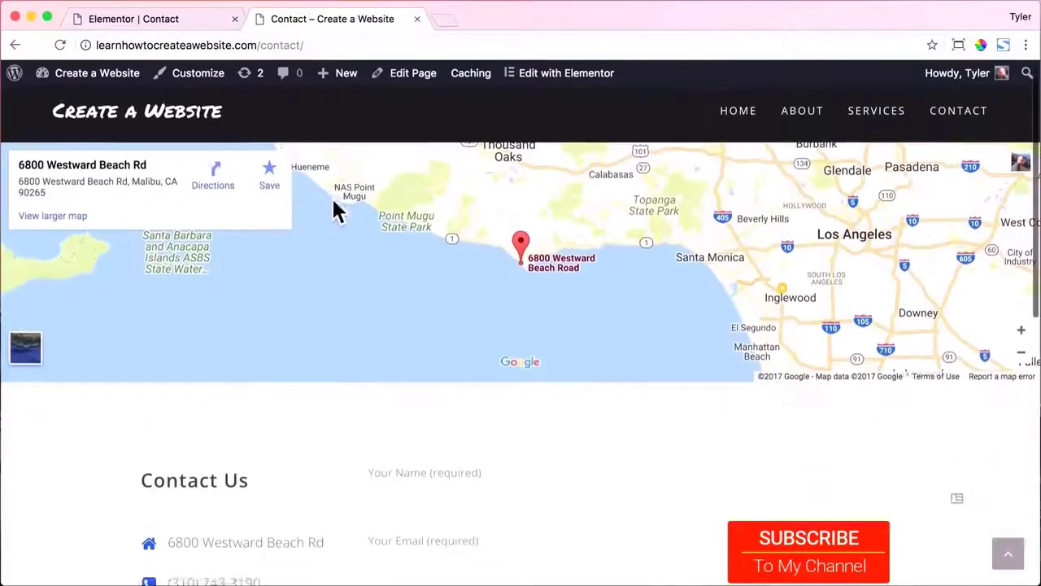
left_click_drag(1034, 225, 322, 228)
scroll(242, 239, "down", 10)
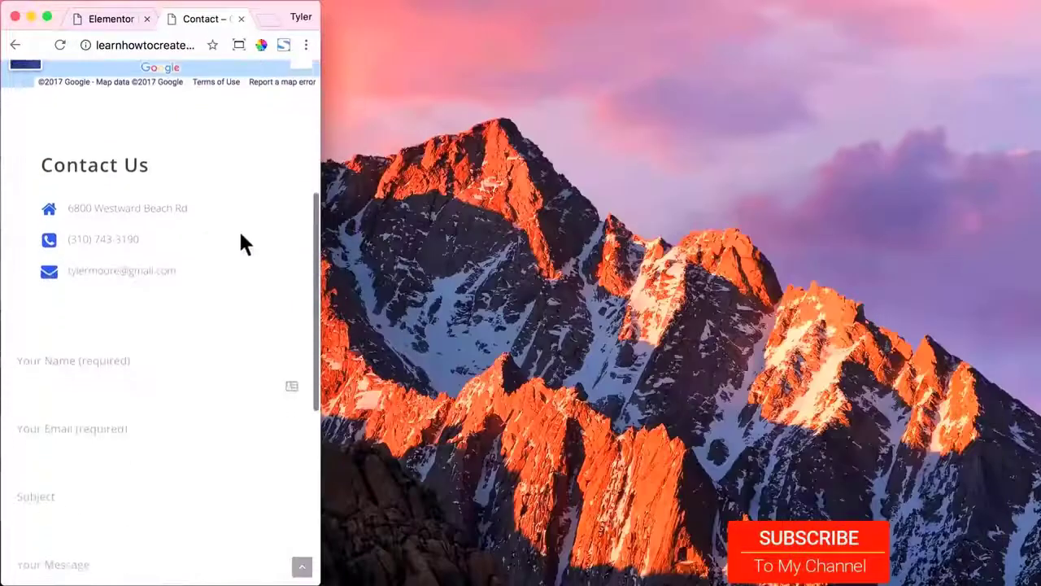
scroll(242, 233, "up", 10)
left_click(283, 45)
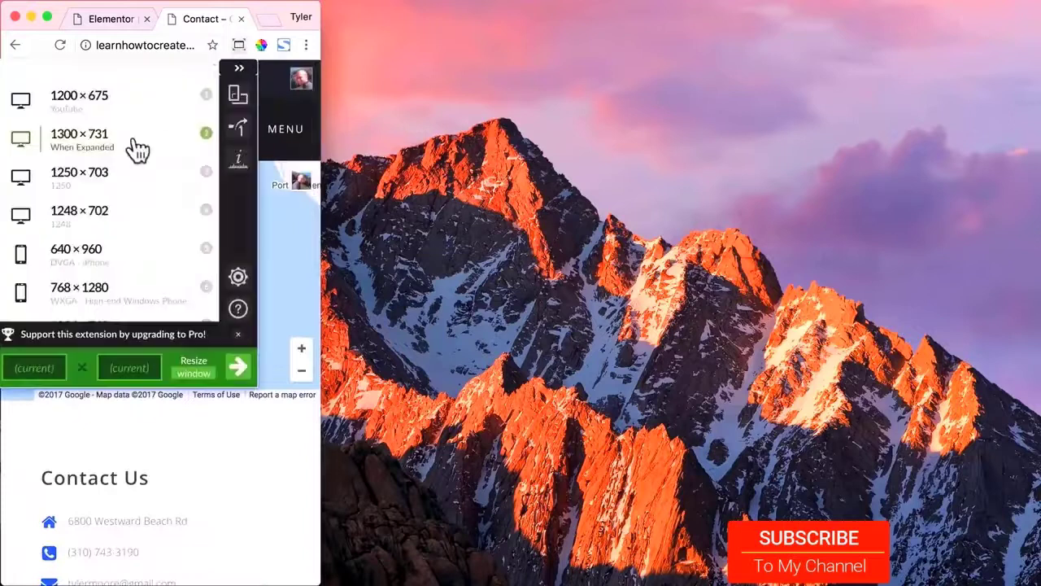
left_click(130, 149)
left_click(409, 193)
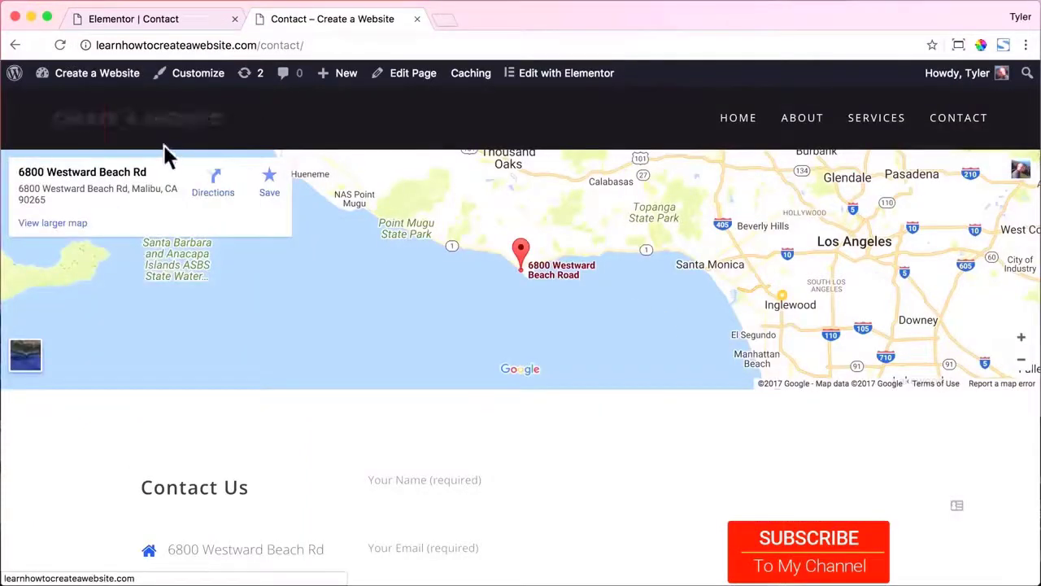
Close the Contact tab and visit the site's front page from the editor.
left_click(416, 19)
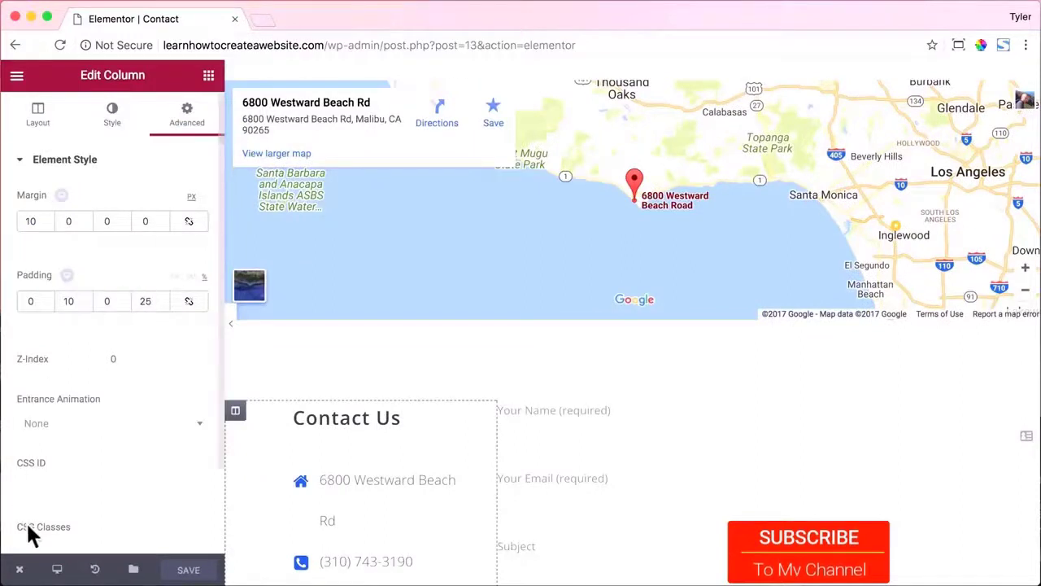
left_click(20, 571)
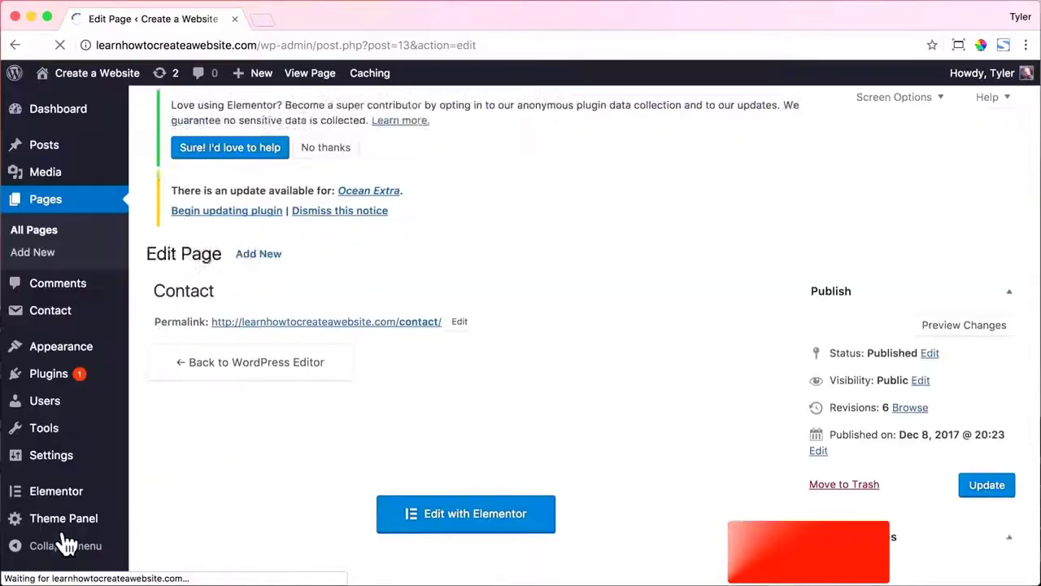
mouse_move(71, 537)
mouse_move(77, 86)
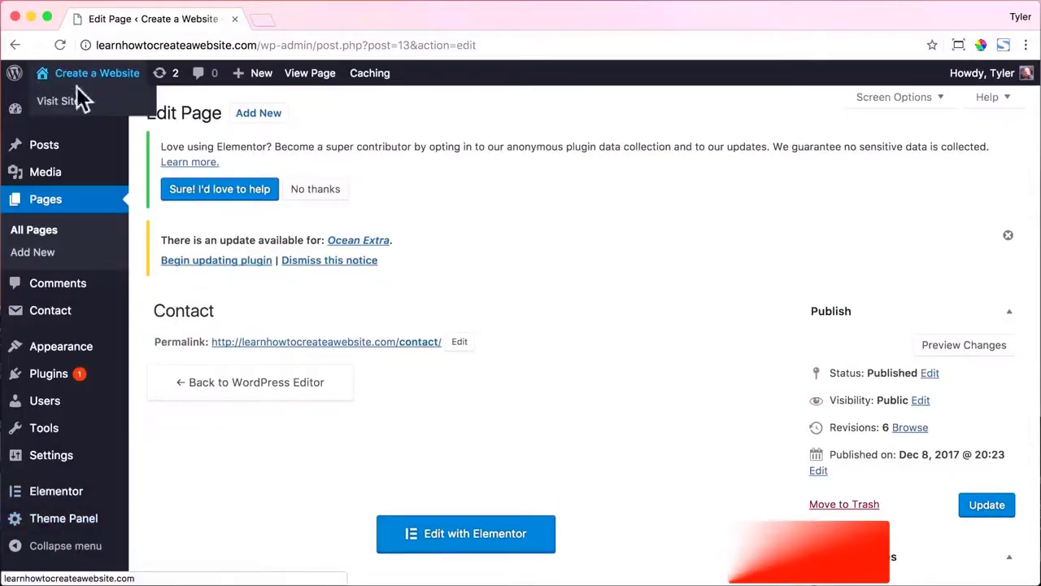
left_click(72, 110)
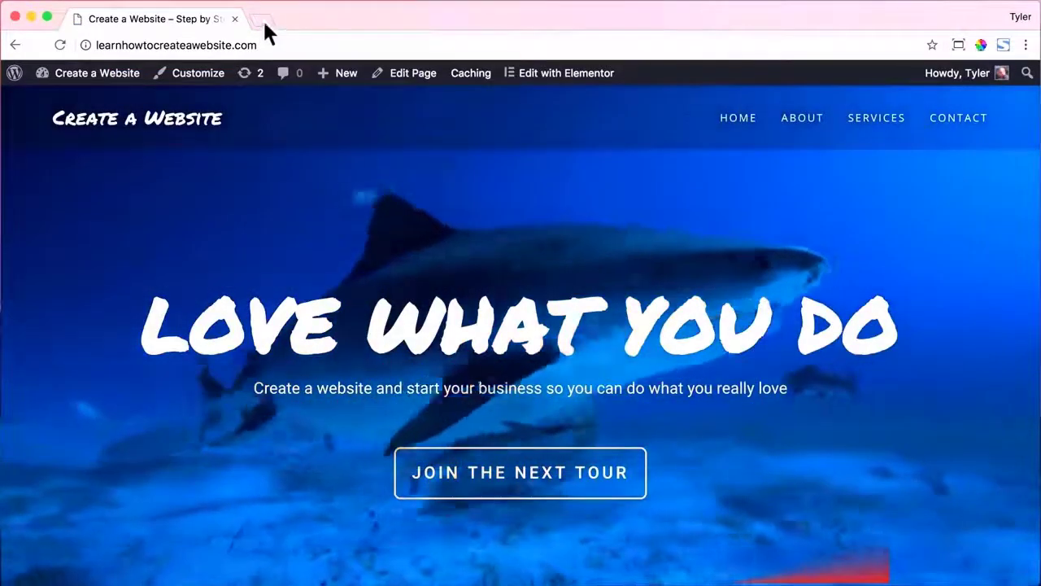
Load logomakr.com in a new tab and dismiss the intro video.
left_click(262, 20)
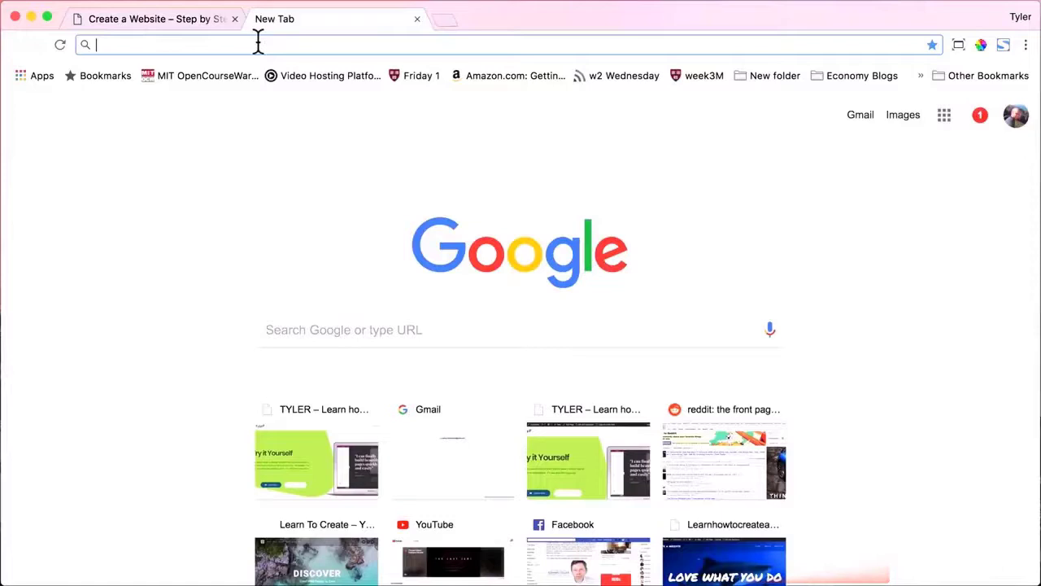
type("logomakr.com")
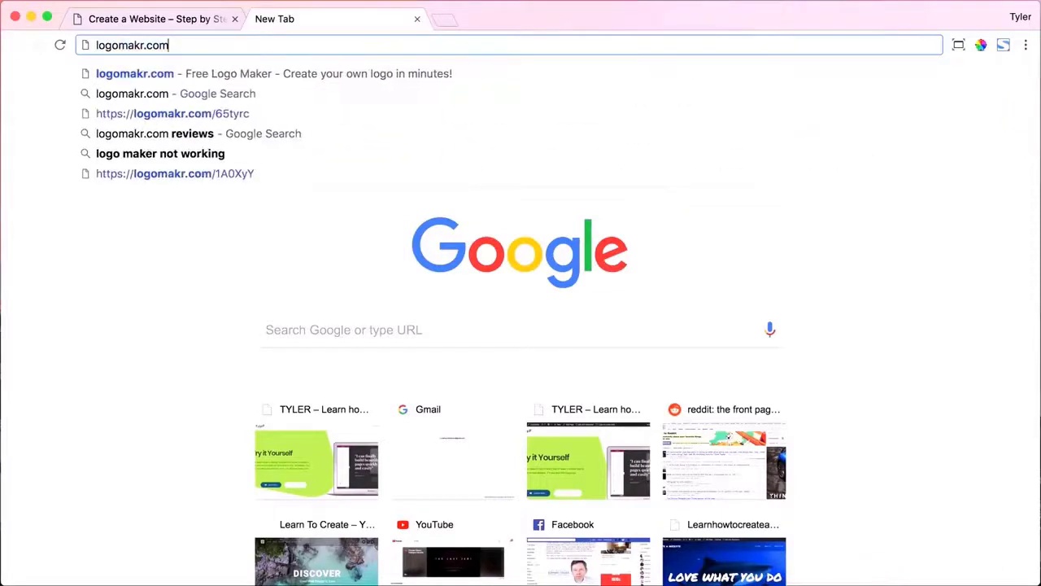
key("Return")
left_click(836, 128)
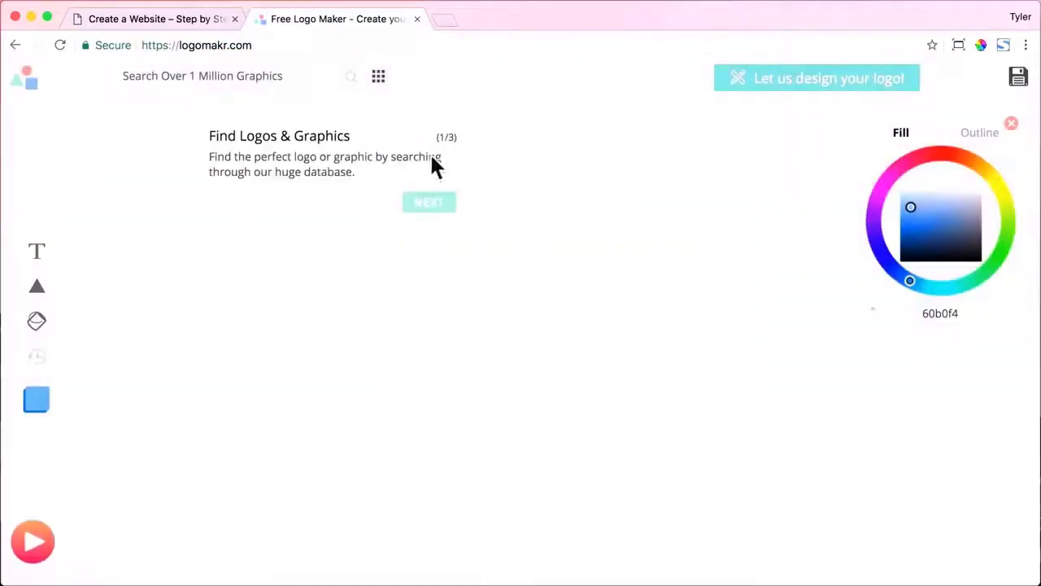
Search for 'triangle' graphics and add the Penrose triangle to the canvas.
key("Return")
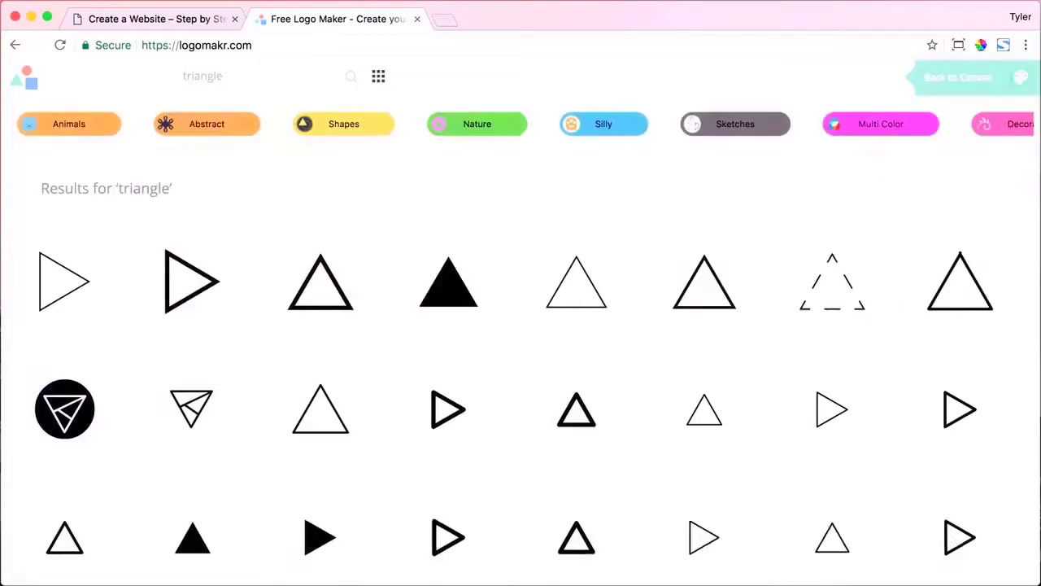
scroll(558, 256, "down", 15)
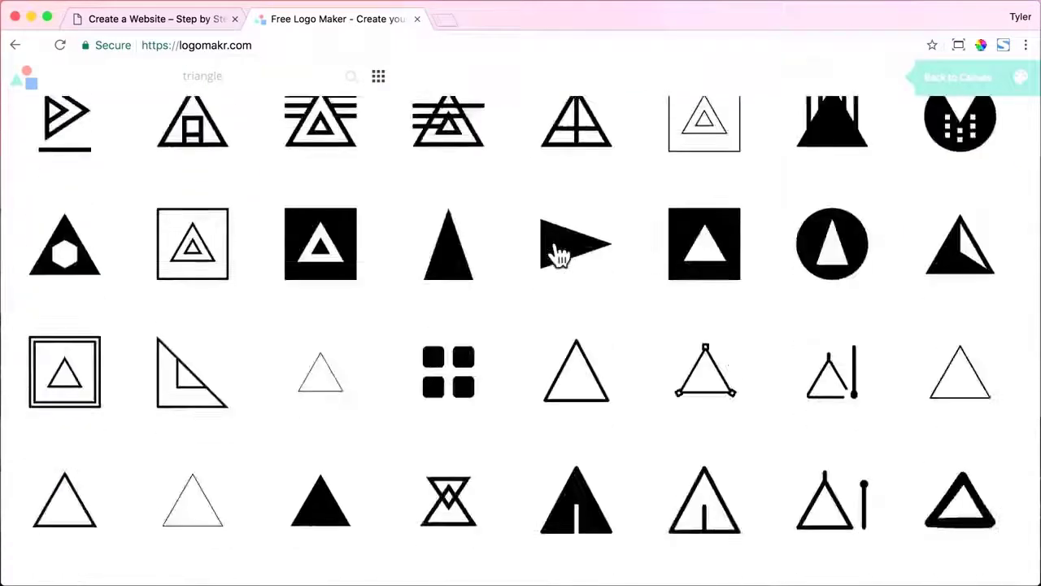
scroll(559, 255, "up", 3)
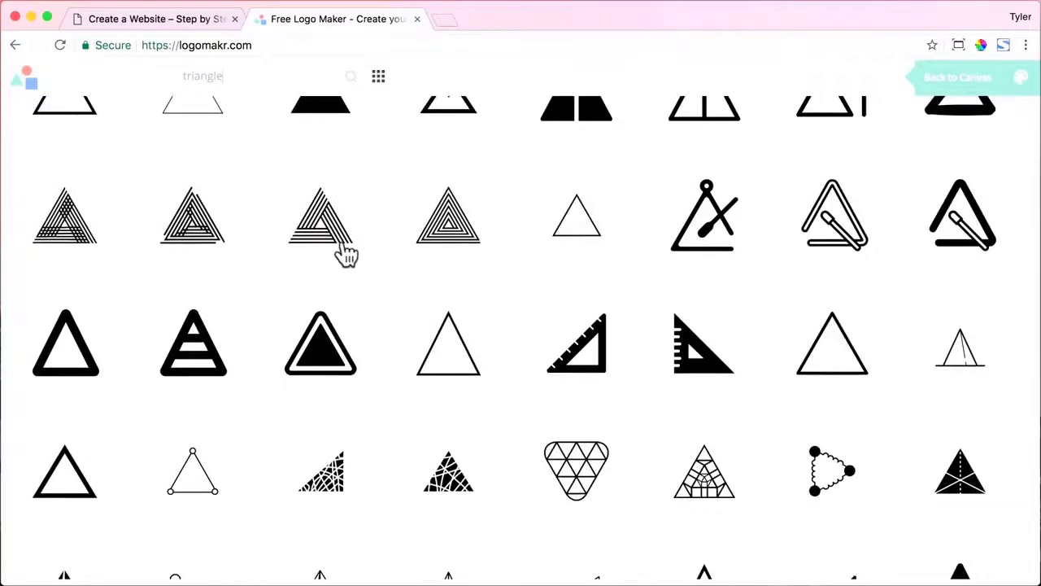
scroll(346, 255, "down", 20)
scroll(348, 252, "down", 20)
scroll(349, 253, "up", 15)
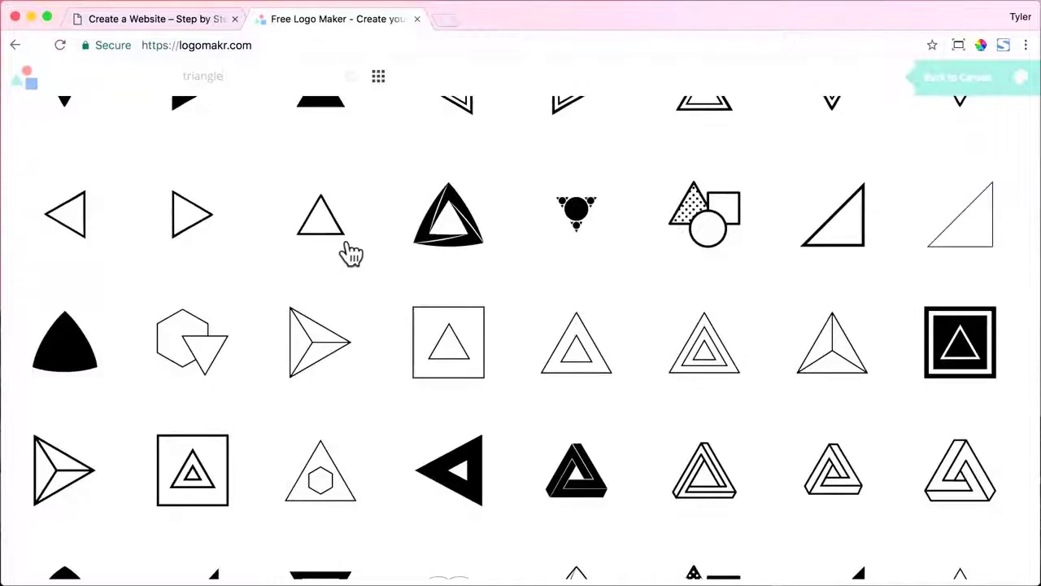
scroll(350, 254, "down", 15)
scroll(348, 253, "down", 15)
left_click(976, 243)
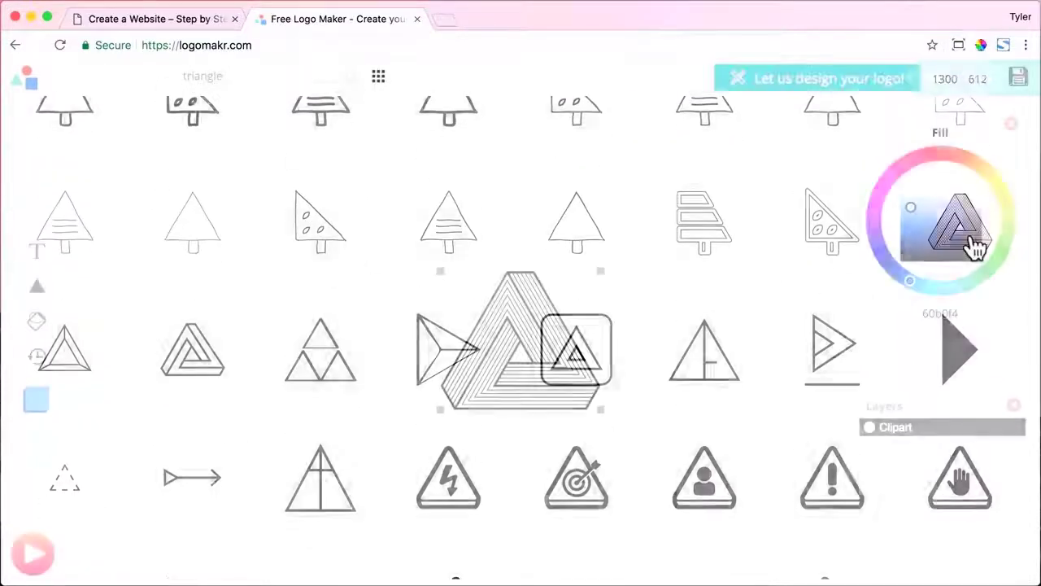
Enlarge the triangle and add a 'Your Business' text box beside it.
left_click_drag(602, 410, 321, 299)
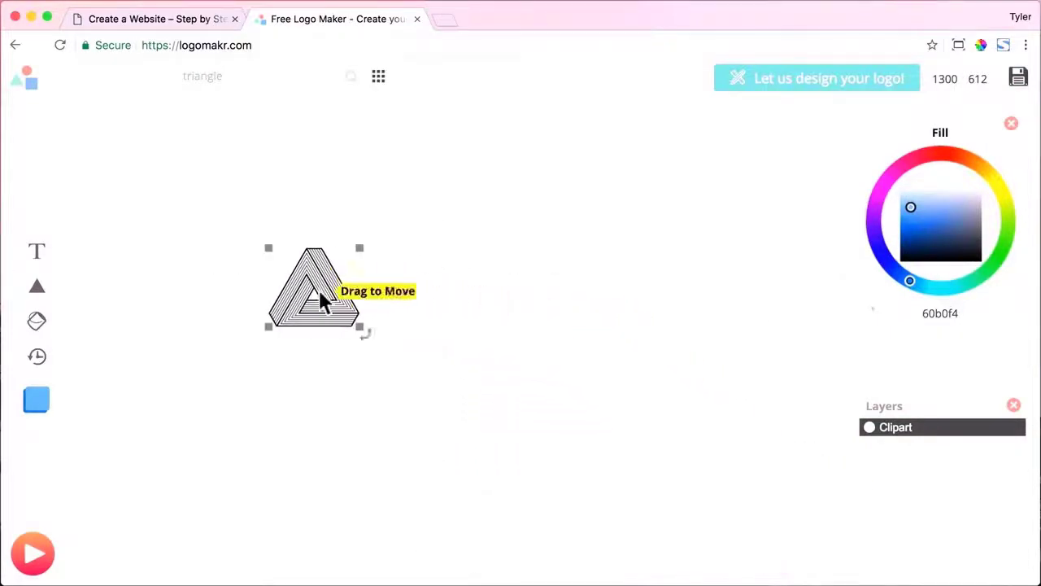
left_click(40, 257)
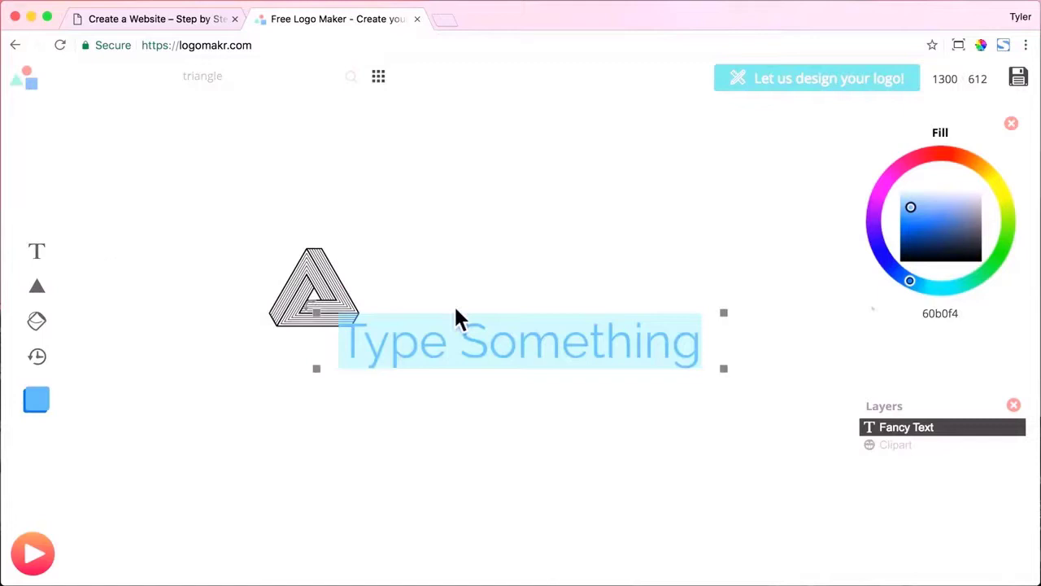
type("Amazing")
type("ness")
key("BackSpace")
key("BackSpace")
key("BackSpace")
key("BackSpace")
key("BackSpace")
key("BackSpace")
key("BackSpace")
key("BackSpace")
key("BackSpace")
key("BackSpace")
type("Your Business")
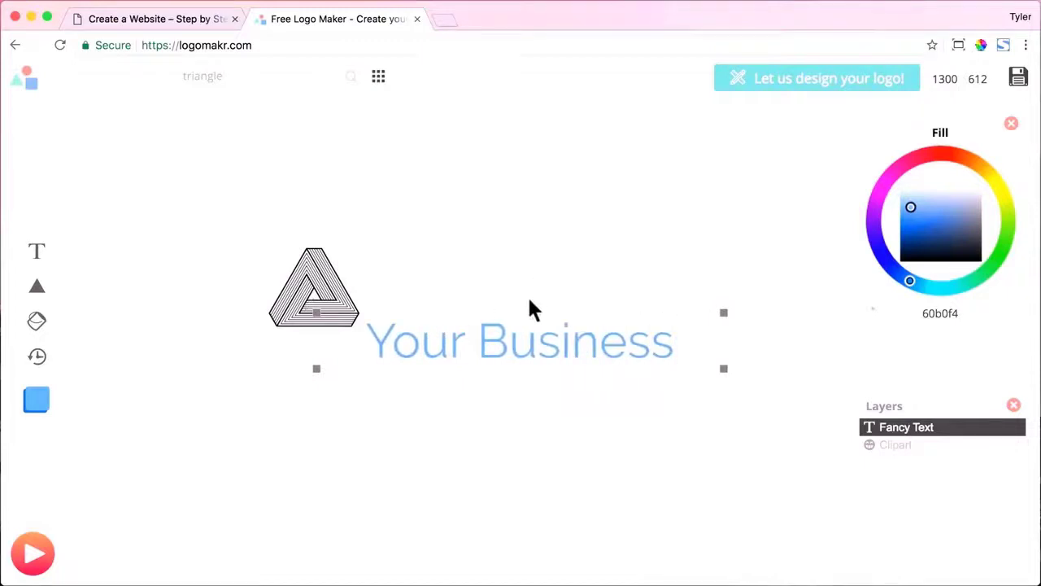
left_click_drag(561, 339, 572, 306)
left_click(572, 405)
left_click_drag(565, 352, 600, 295)
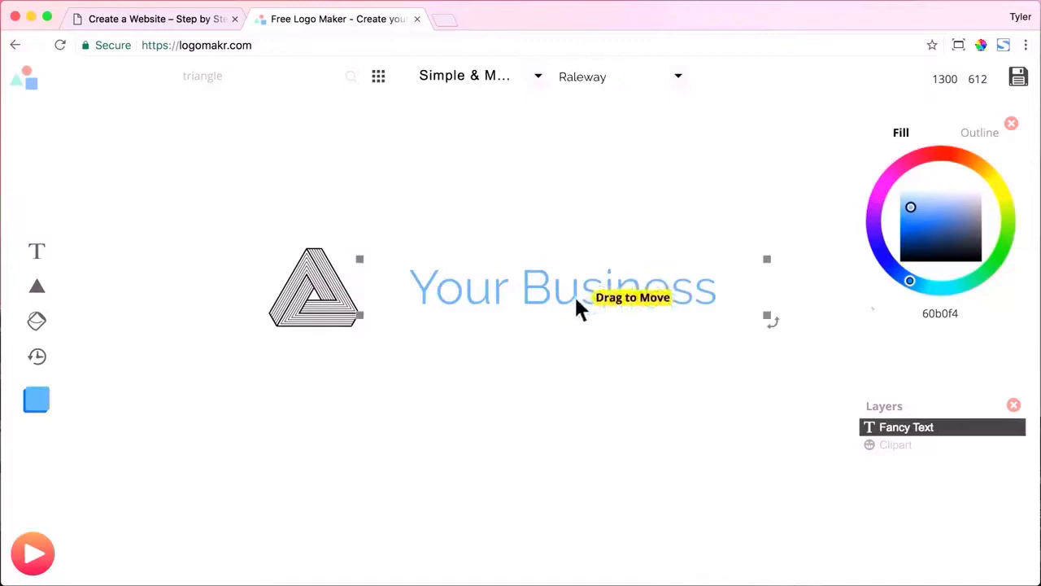
Set the text to Open Sans, enlarge it and colour it grey, then shrink the triangle.
left_click(677, 81)
scroll(632, 200, "down", 15)
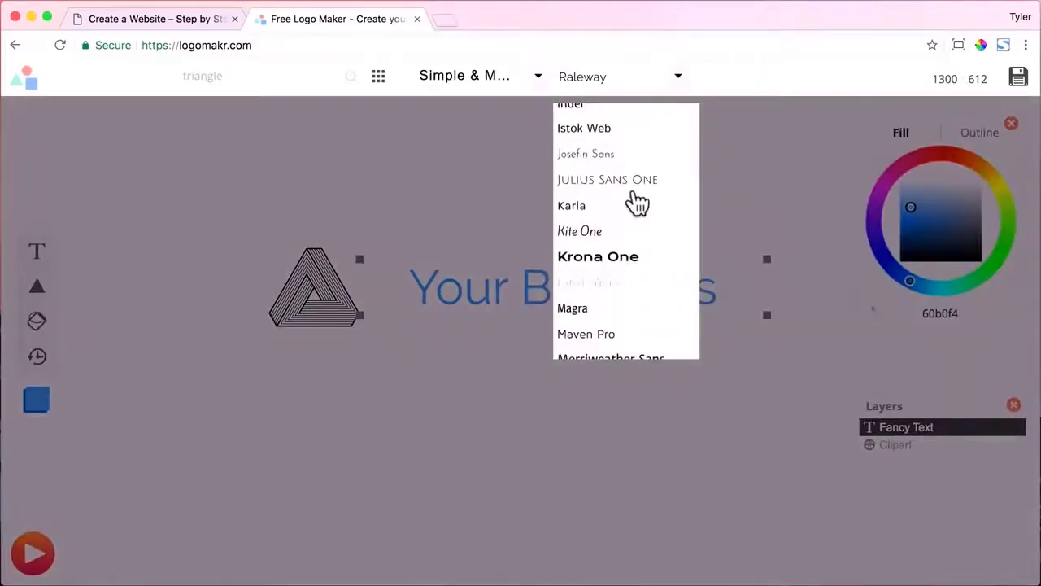
scroll(635, 200, "down", 3)
left_click(603, 218)
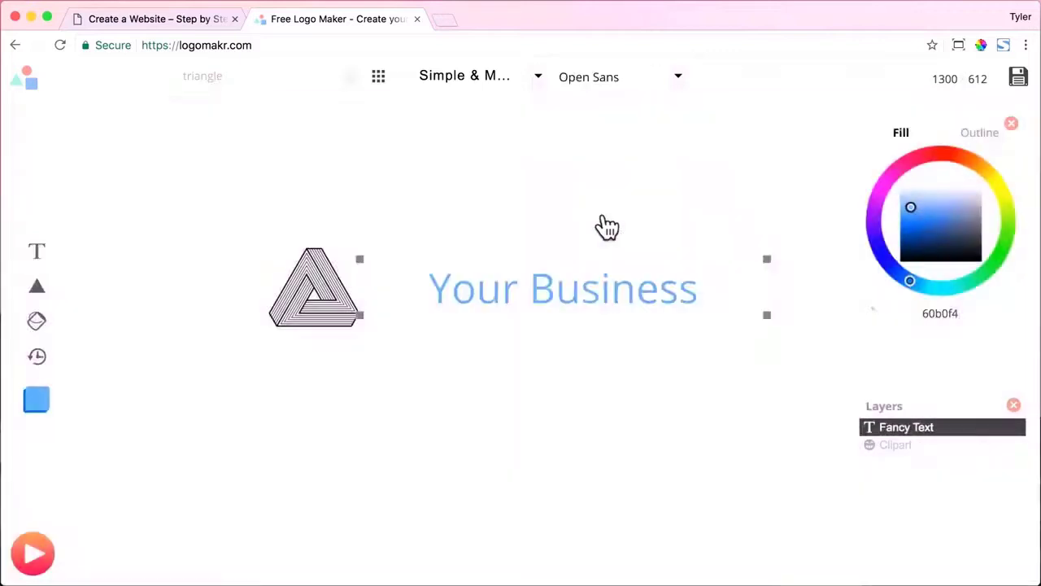
left_click_drag(764, 317, 803, 335)
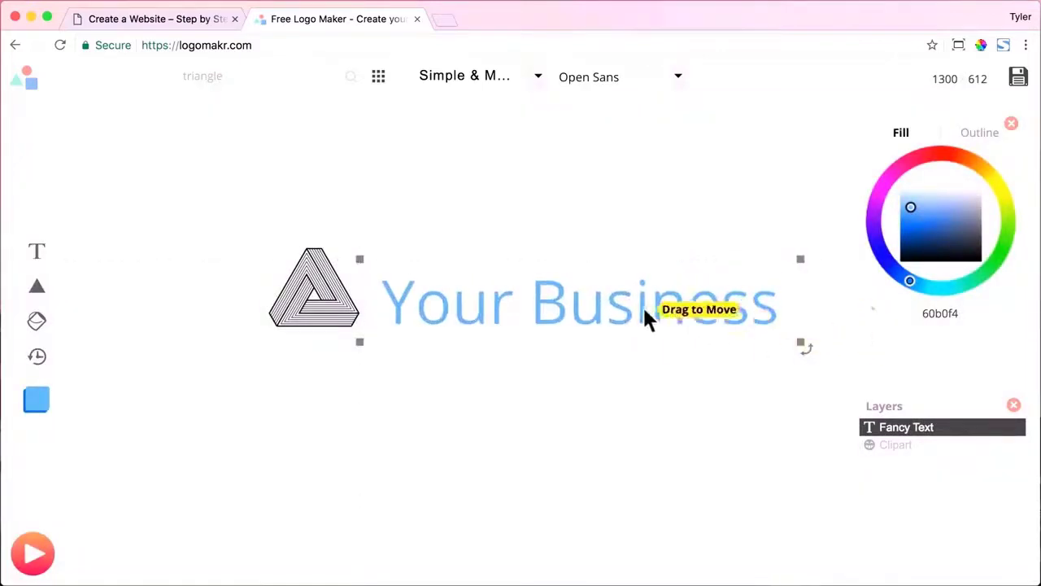
left_click_drag(939, 225, 988, 226)
left_click(330, 303)
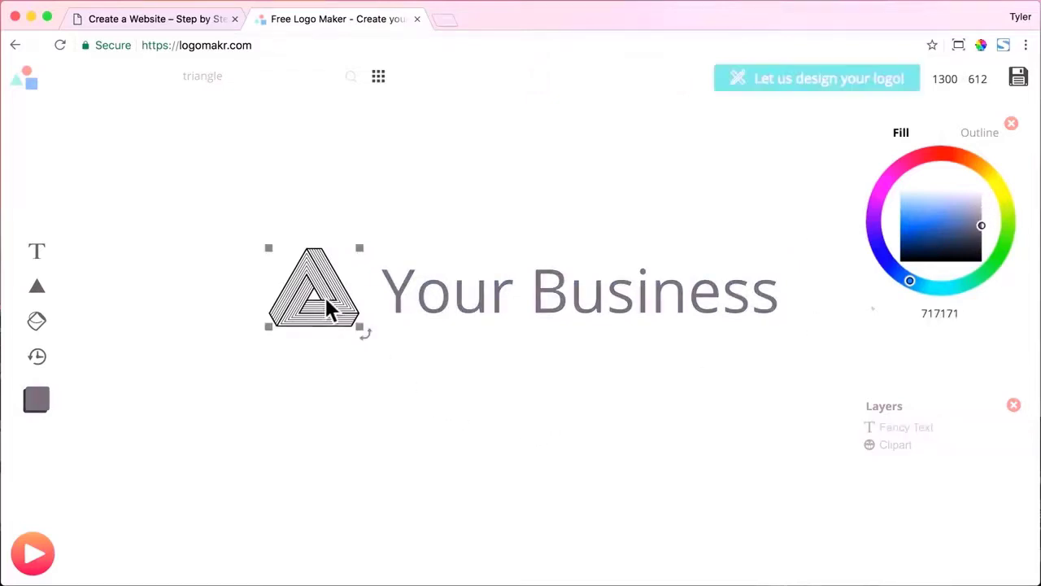
left_click_drag(360, 328, 338, 294)
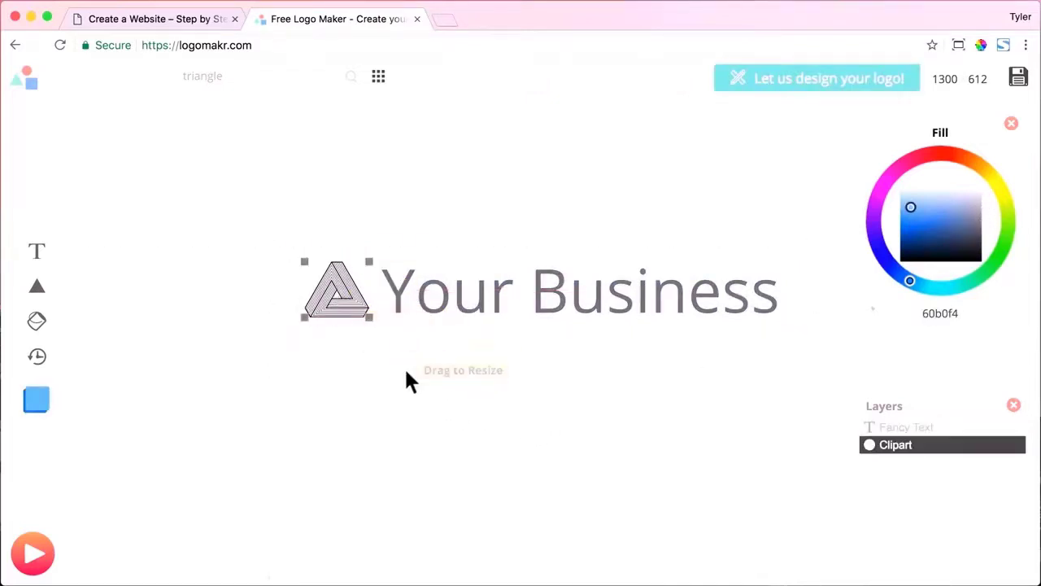
Delete the 'Your Business' text from the logo.
left_click(524, 292)
right_click(549, 292)
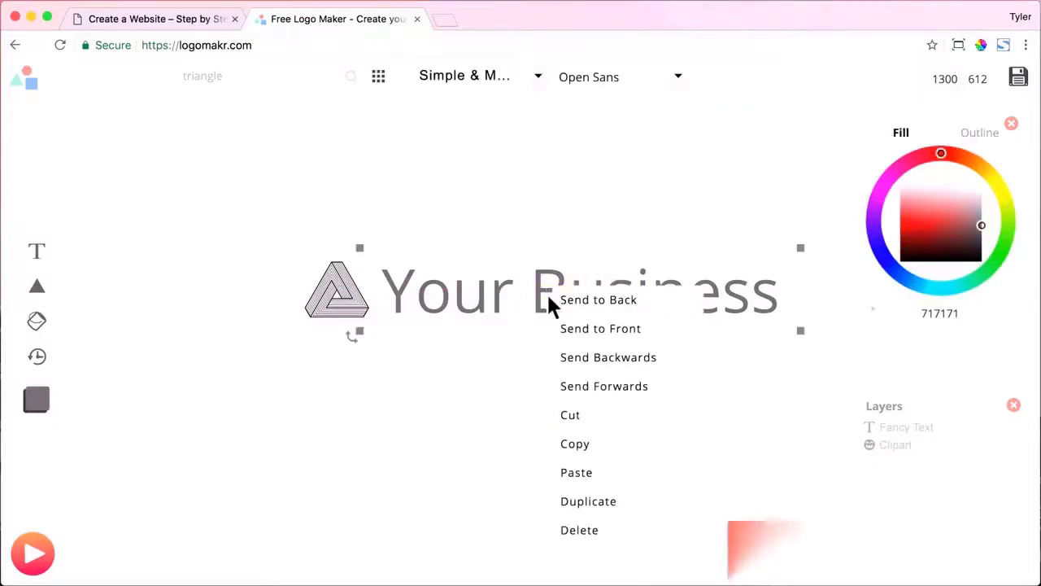
left_click(602, 532)
Enlarge the triangle, move it up, recolour it white (ffffff), and open the logo download options.
left_click(363, 305)
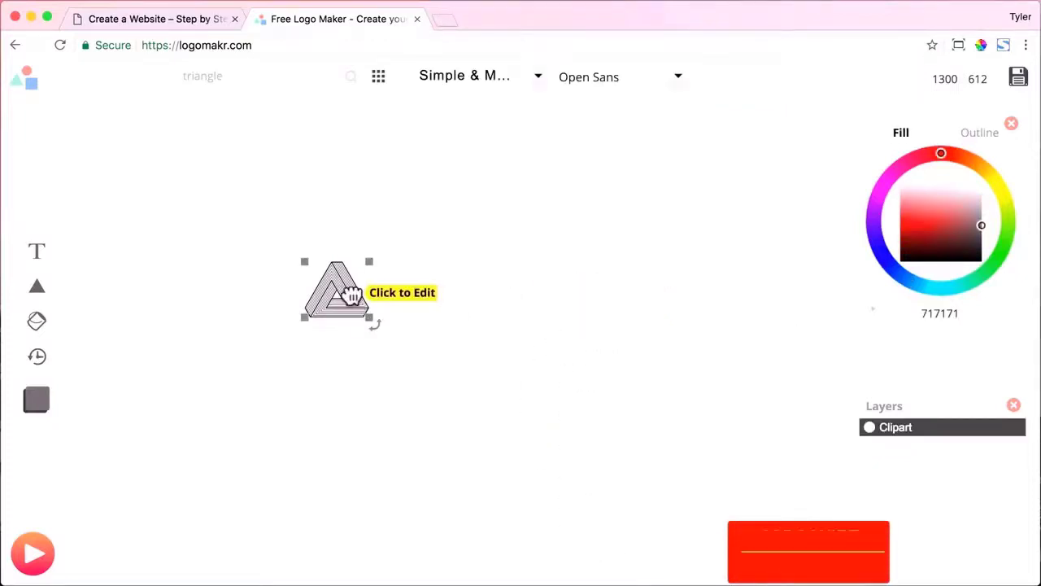
left_click_drag(371, 319, 667, 419)
left_click_drag(553, 451, 527, 345)
mouse_move(951, 206)
left_mouse_down()
mouse_move(906, 204)
mouse_move(935, 214)
mouse_move(1004, 170)
left_mouse_up()
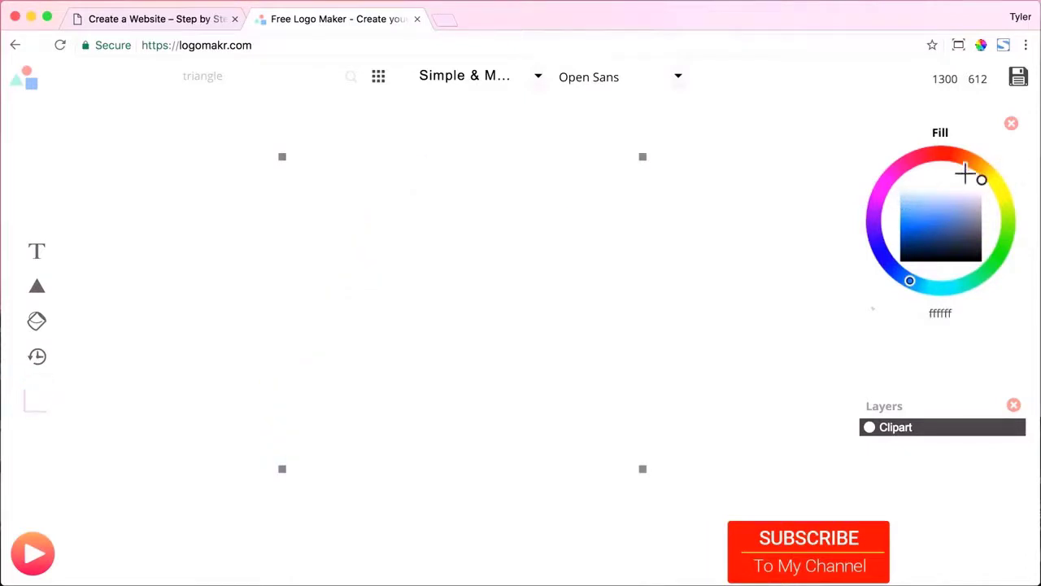
left_click(749, 168)
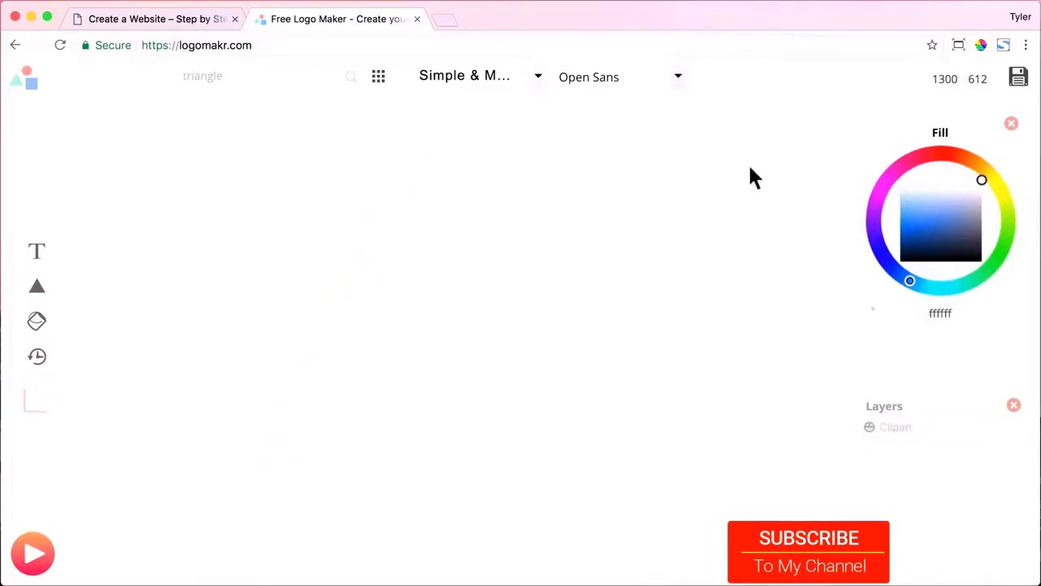
left_click(1019, 82)
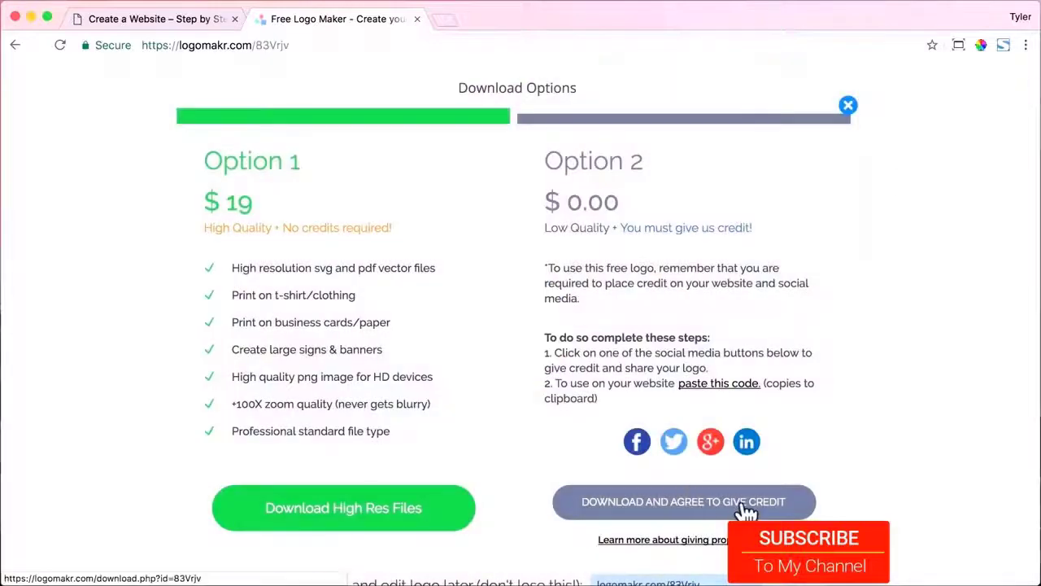
Download the free credited logo and save it to the Desktop as logo.png.
left_click(721, 499)
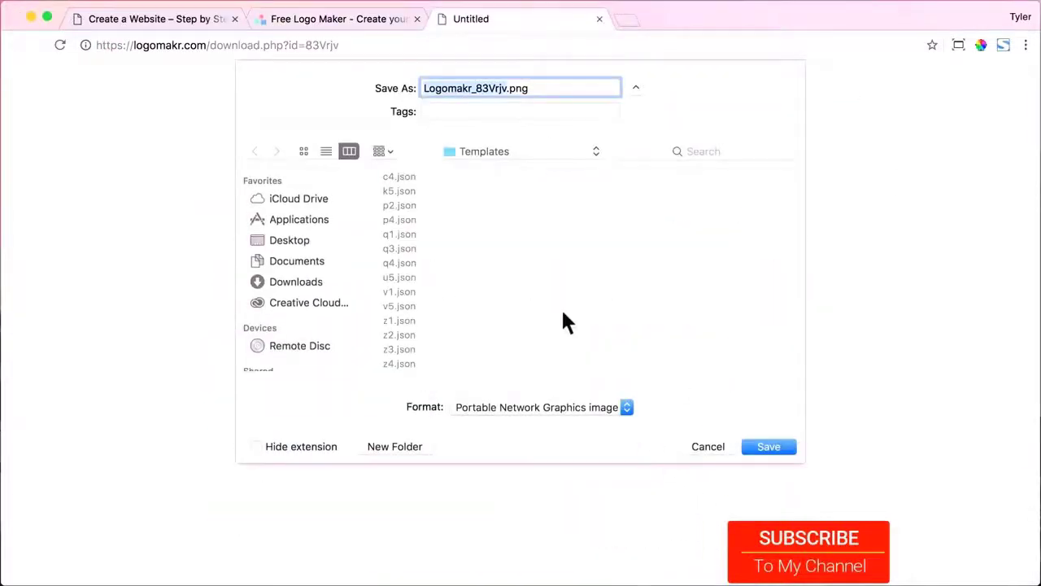
left_click(295, 244)
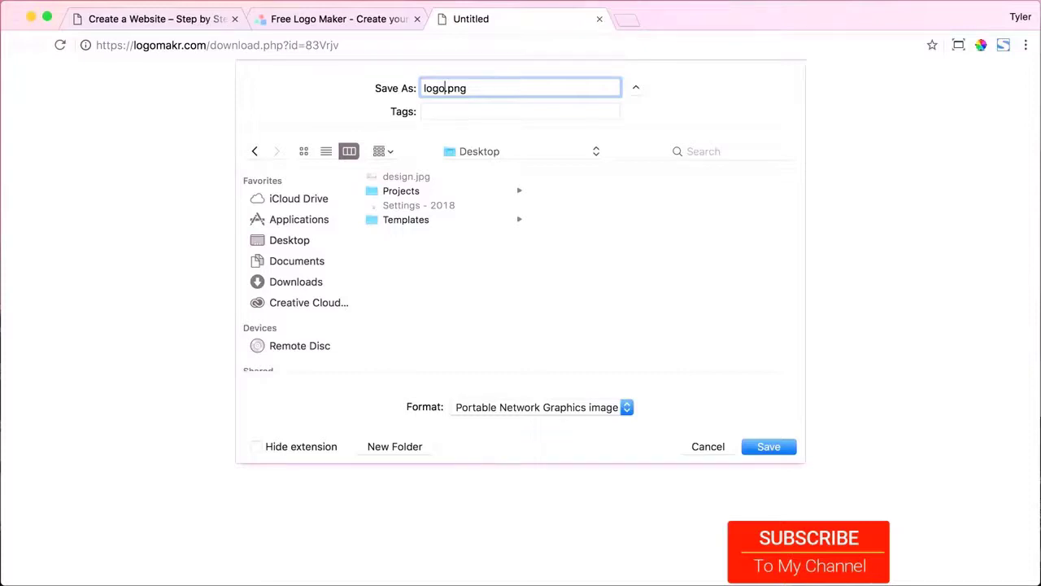
left_click(773, 446)
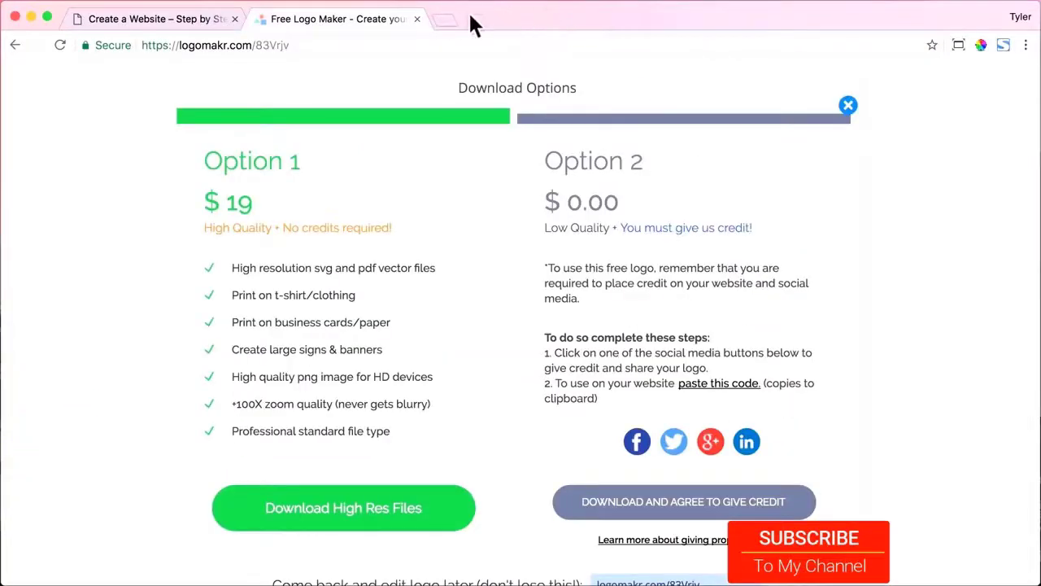
Open the site Customizer's Header > Logo settings.
left_click(416, 19)
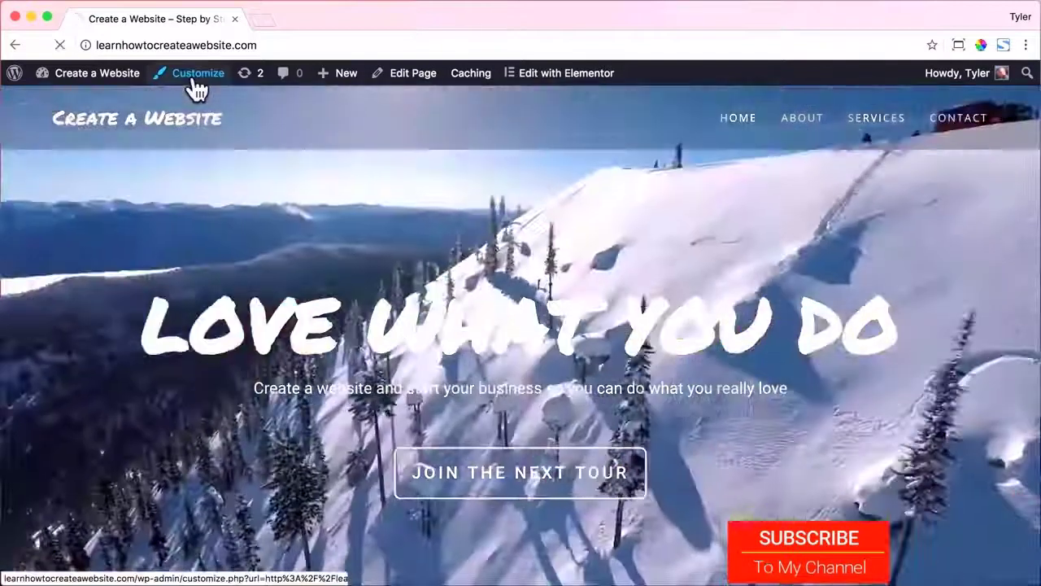
left_click(196, 75)
scroll(209, 240, "down", 3)
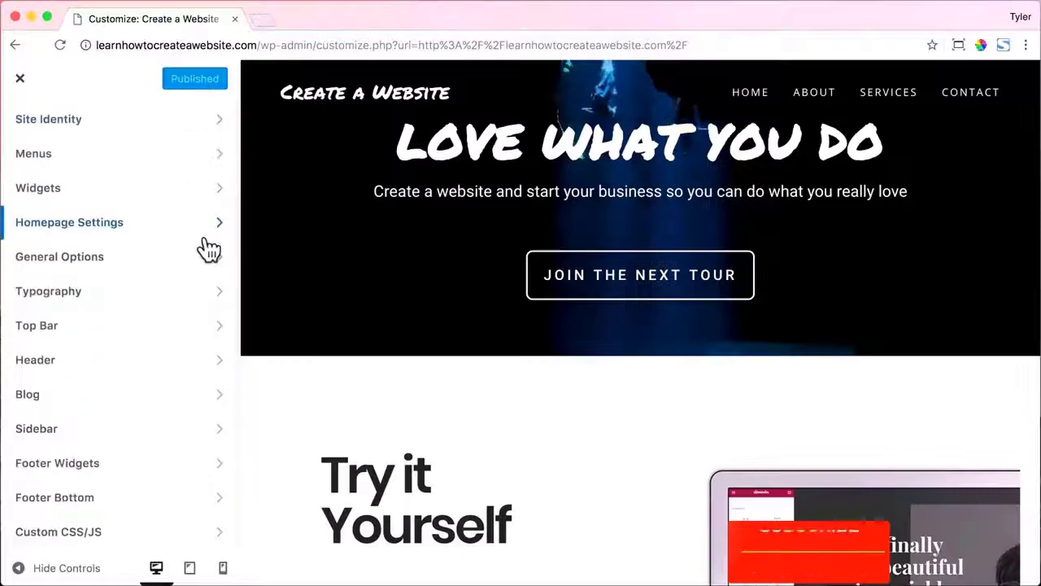
left_click(182, 370)
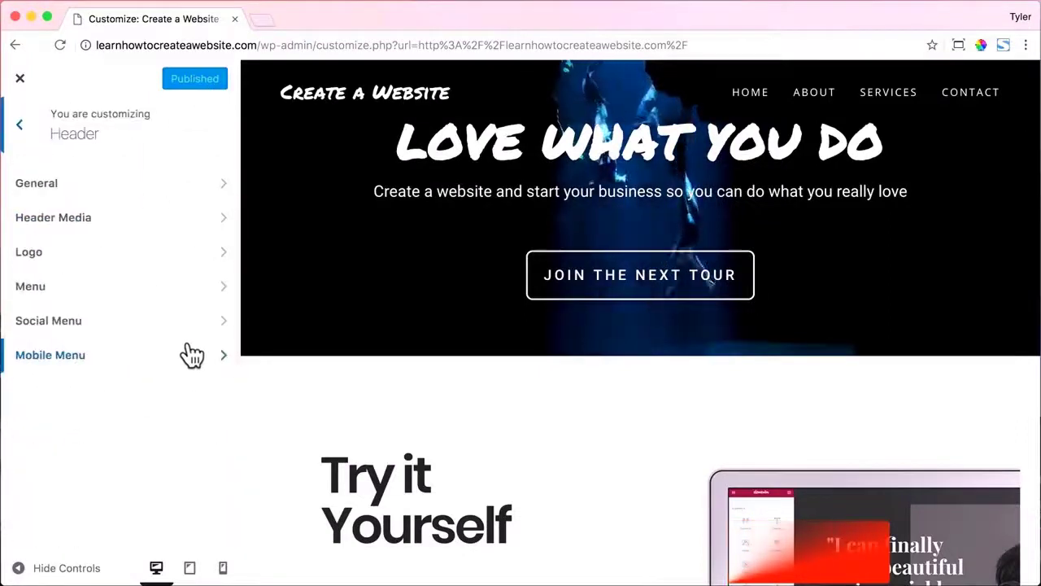
left_click(193, 259)
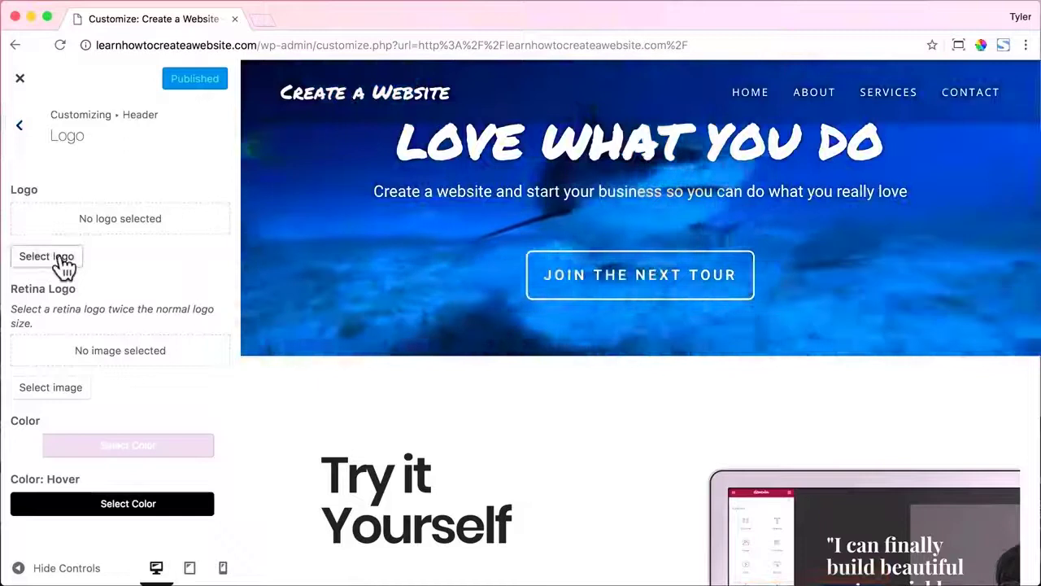
Upload logo.png from the Desktop and set it as the uncropped header logo.
left_click(57, 255)
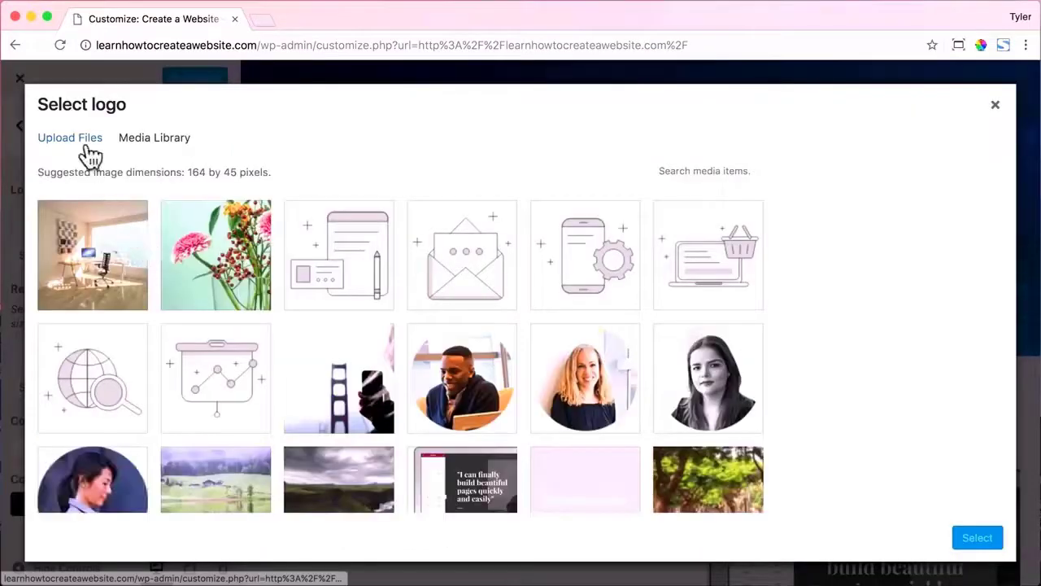
left_click(81, 140)
left_click(512, 352)
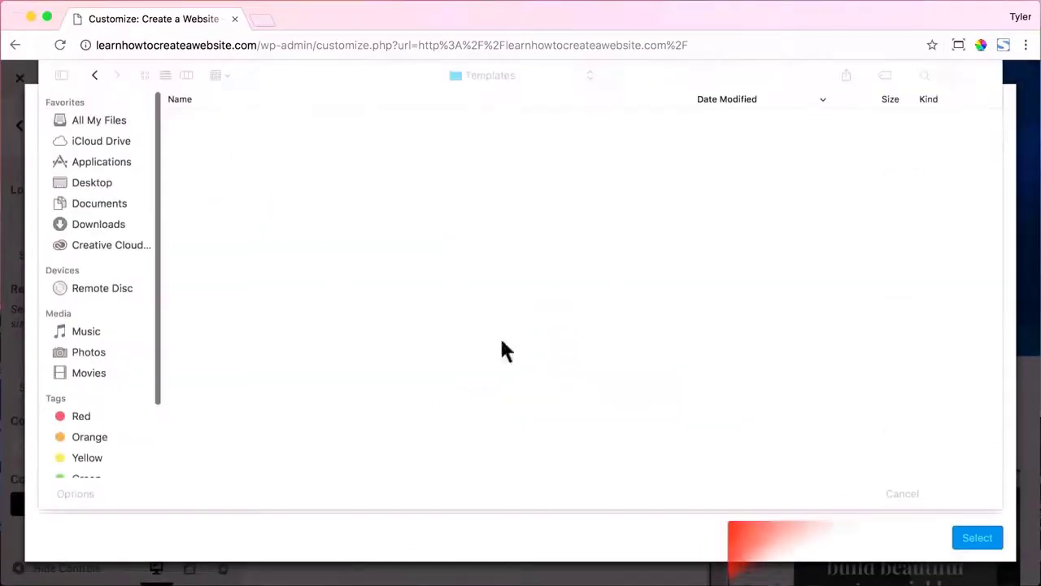
left_click(92, 186)
left_click(268, 119)
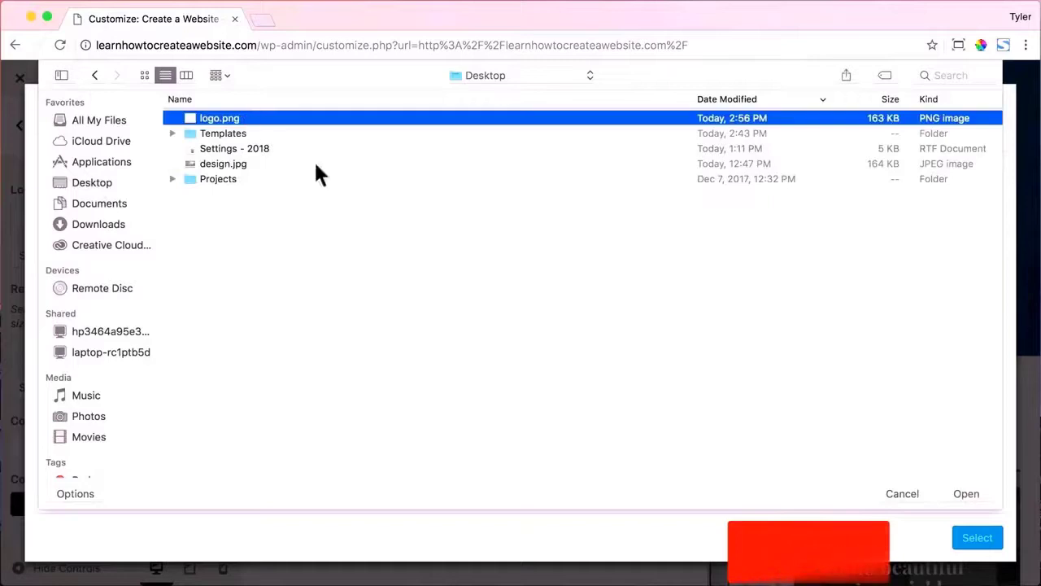
left_click(967, 493)
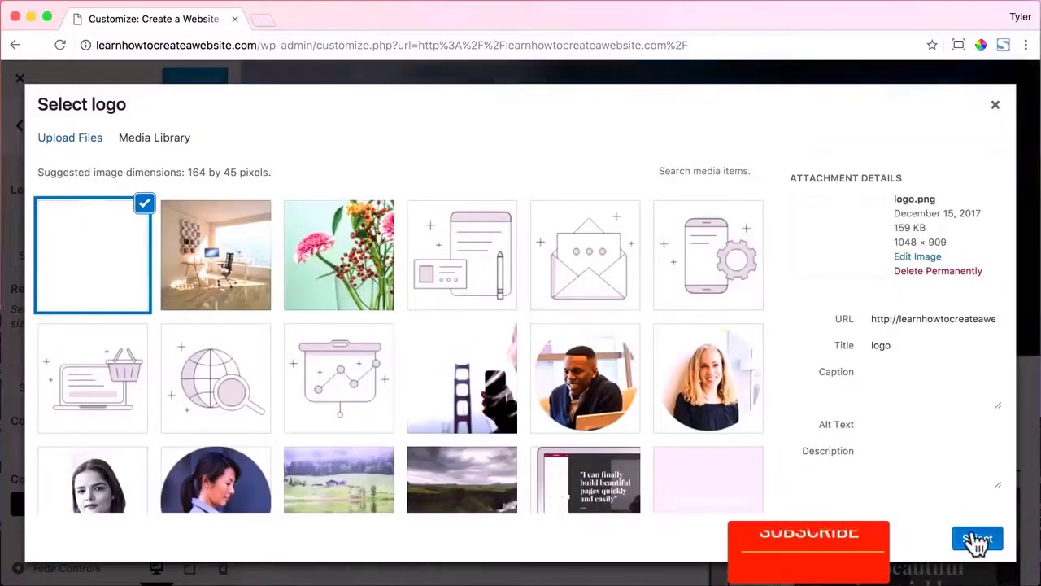
left_click(974, 538)
left_click(957, 540)
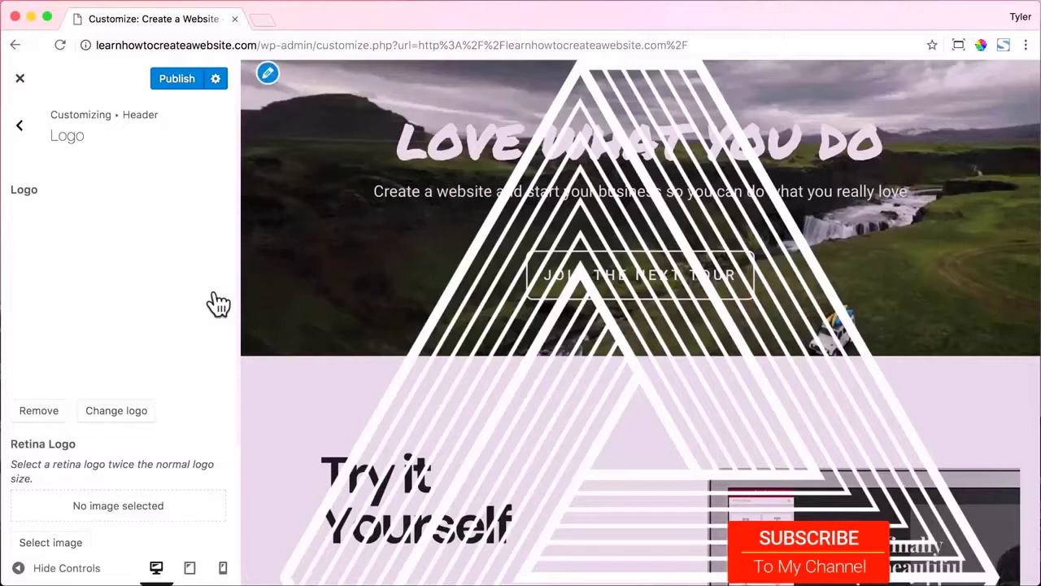
Limit the logo's max width to 45 px and publish the Customizer changes.
scroll(350, 321, "down", 3)
scroll(172, 314, "down", 3)
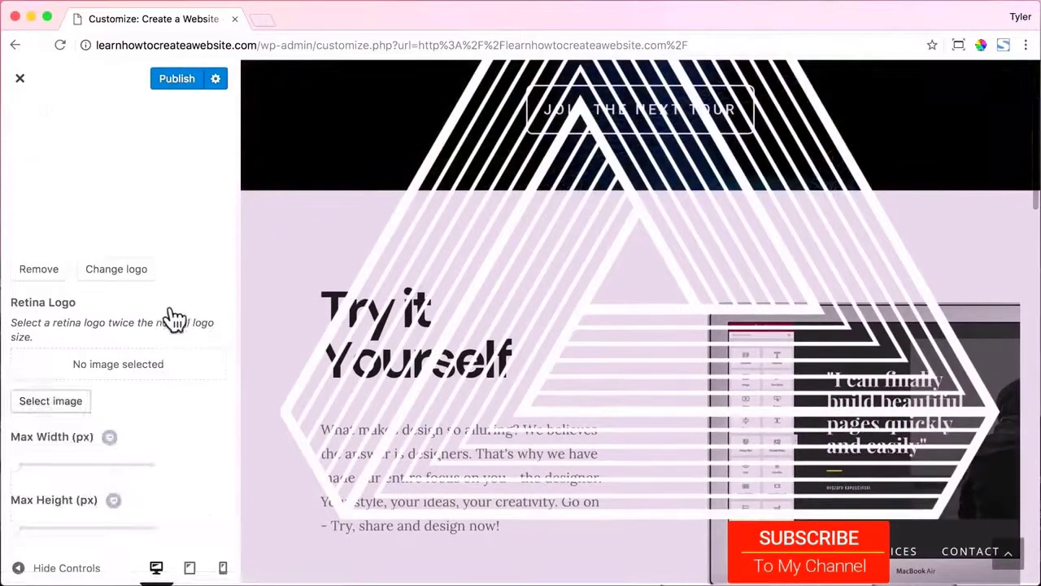
mouse_move(20, 474)
left_mouse_down()
mouse_move(42, 474)
mouse_move(23, 481)
left_mouse_up()
scroll(409, 366, "up", 4)
scroll(32, 492, "up", 2)
scroll(32, 493, "down", 2)
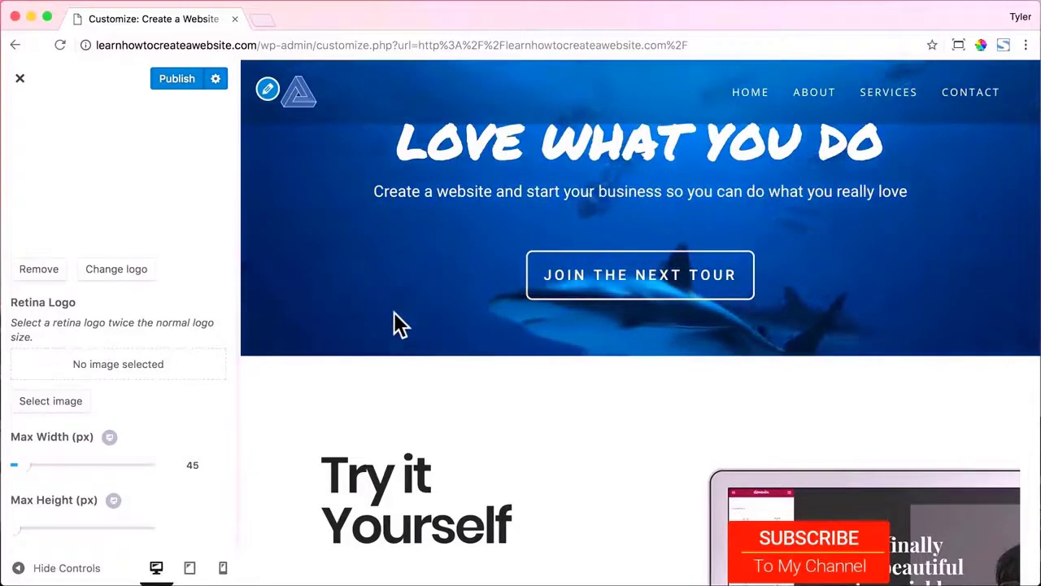
scroll(395, 321, "down", 2)
scroll(395, 323, "up", 2)
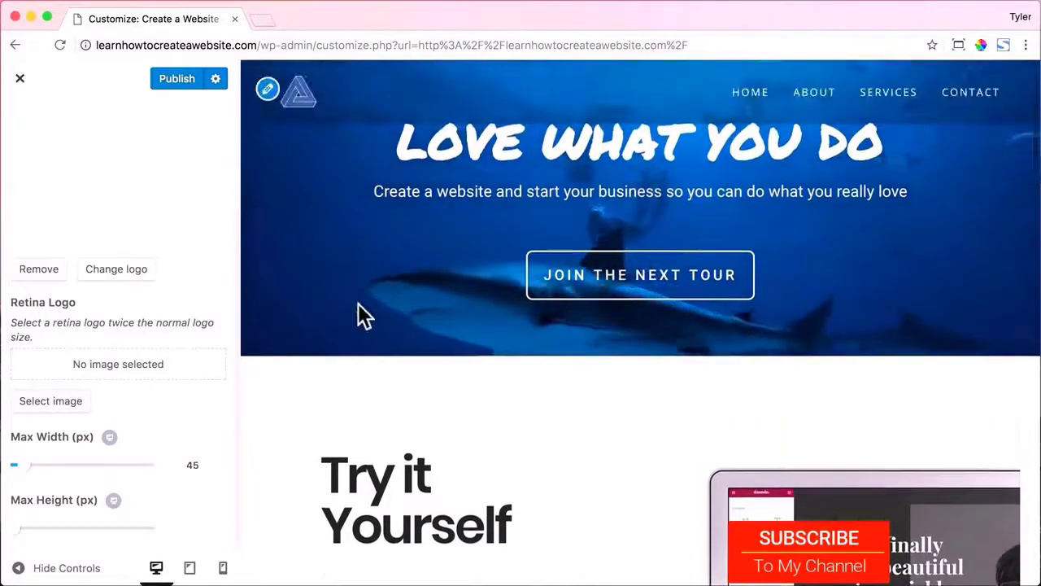
left_click(174, 80)
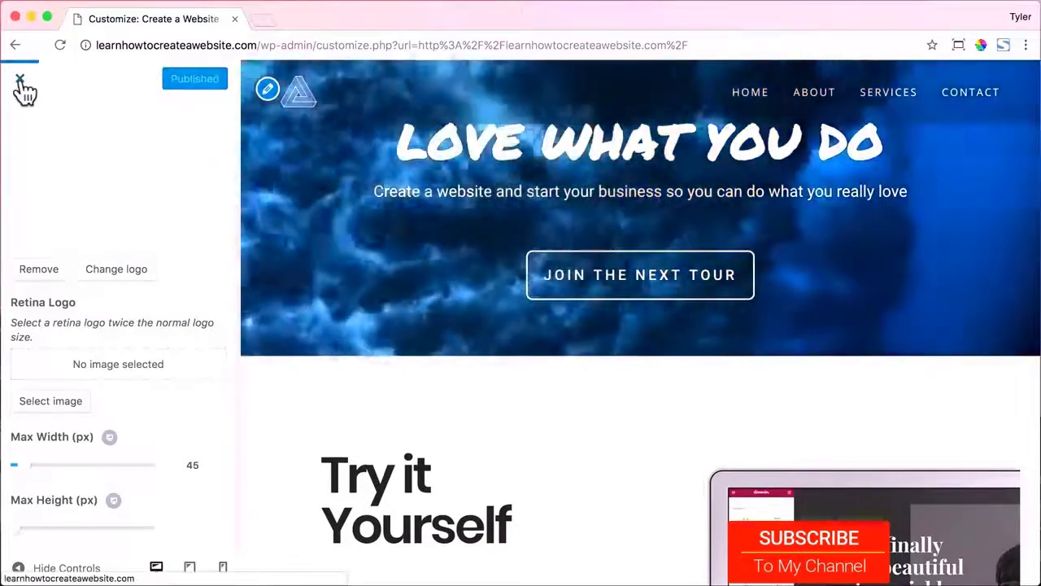
left_click(21, 81)
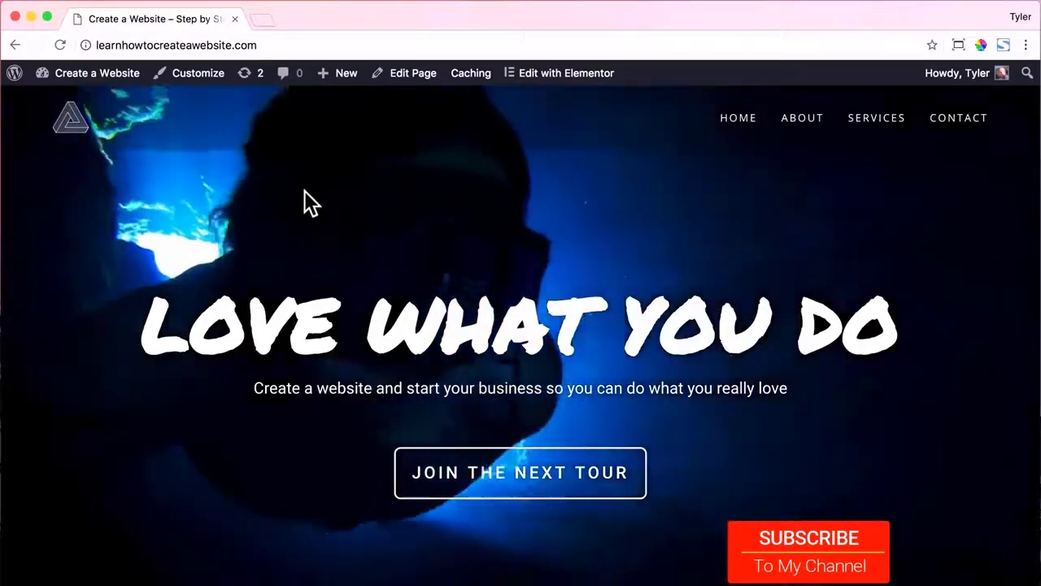
Go from the live site to the dashboard's Elementor template library.
scroll(304, 190, "down", 10)
scroll(308, 202, "down", 15)
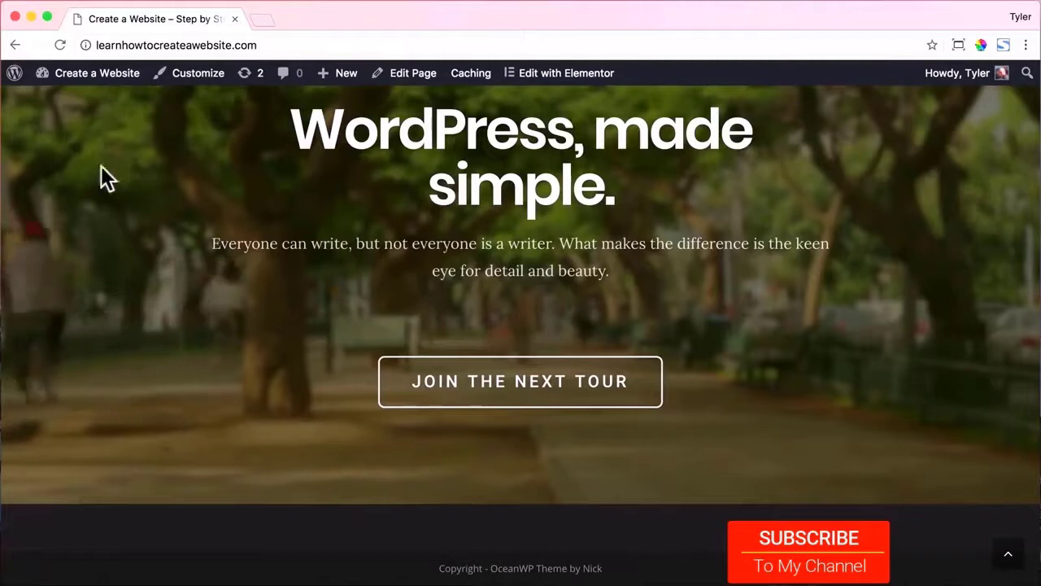
mouse_move(97, 79)
left_click(81, 103)
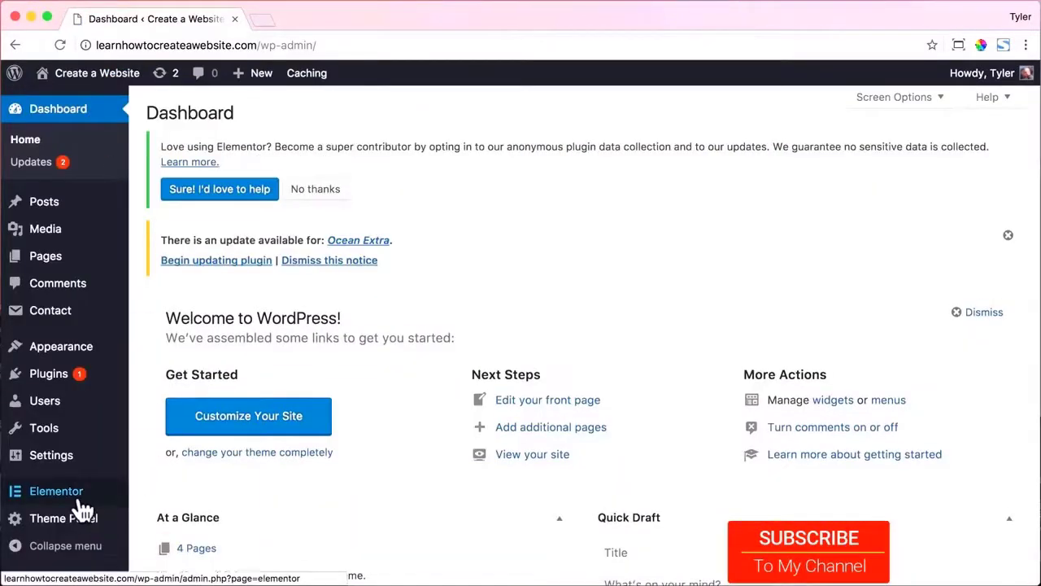
mouse_move(81, 500)
left_click(196, 480)
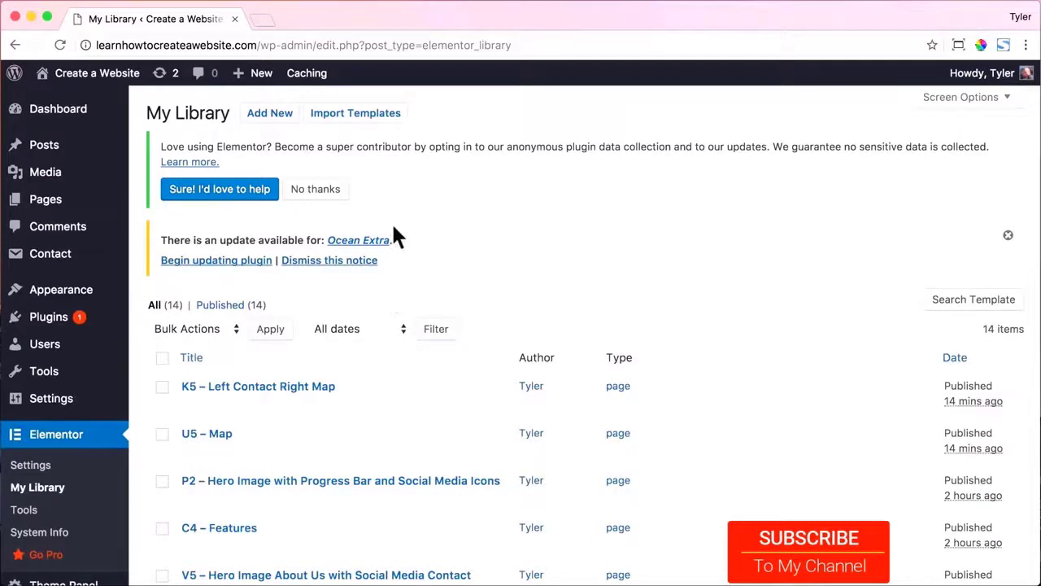
Import the x1.json template from the Templates folder.
left_click(351, 118)
left_click(458, 256)
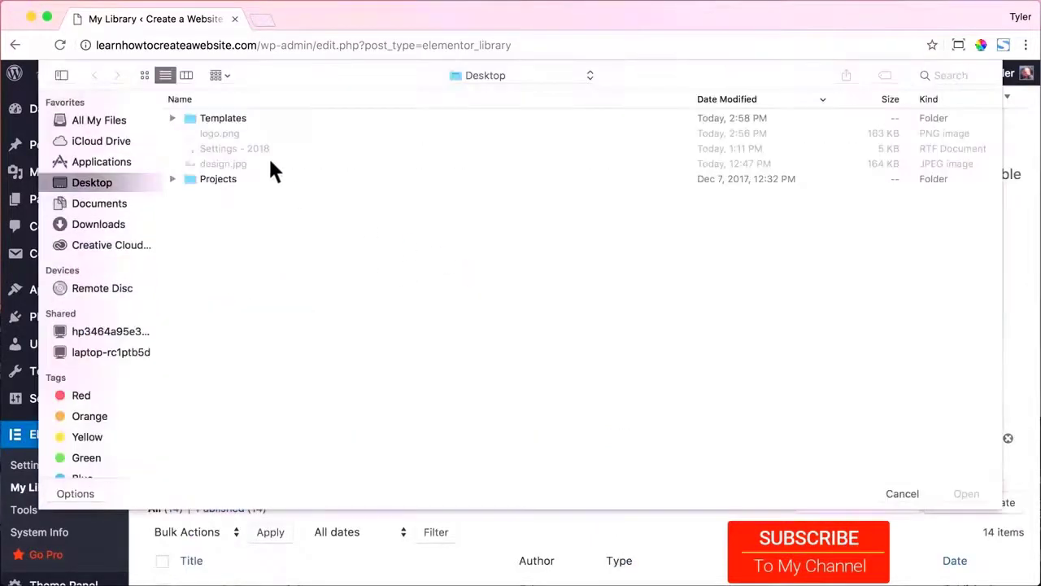
double_click(238, 118)
left_click(218, 119)
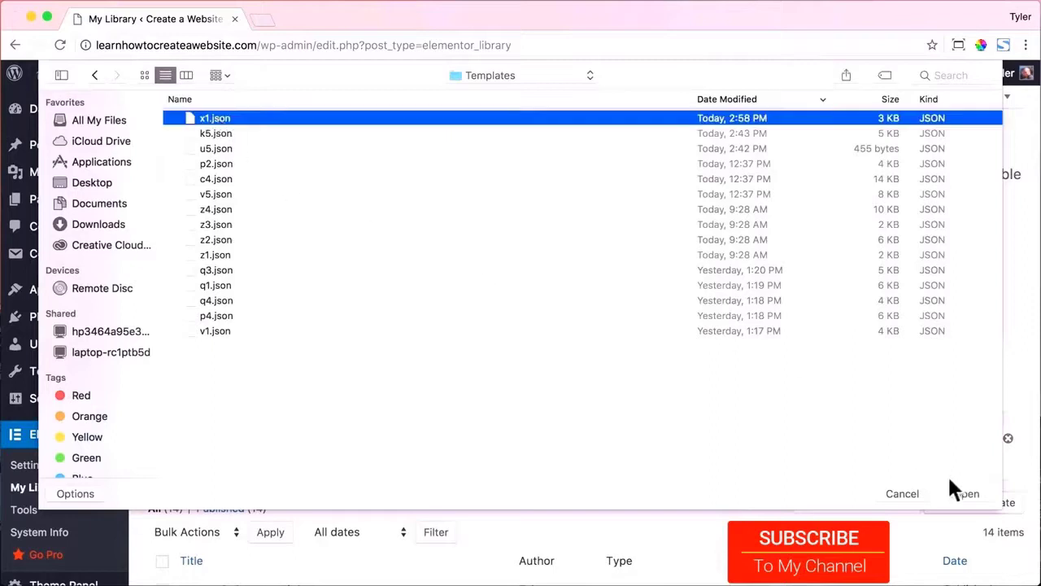
left_click(965, 493)
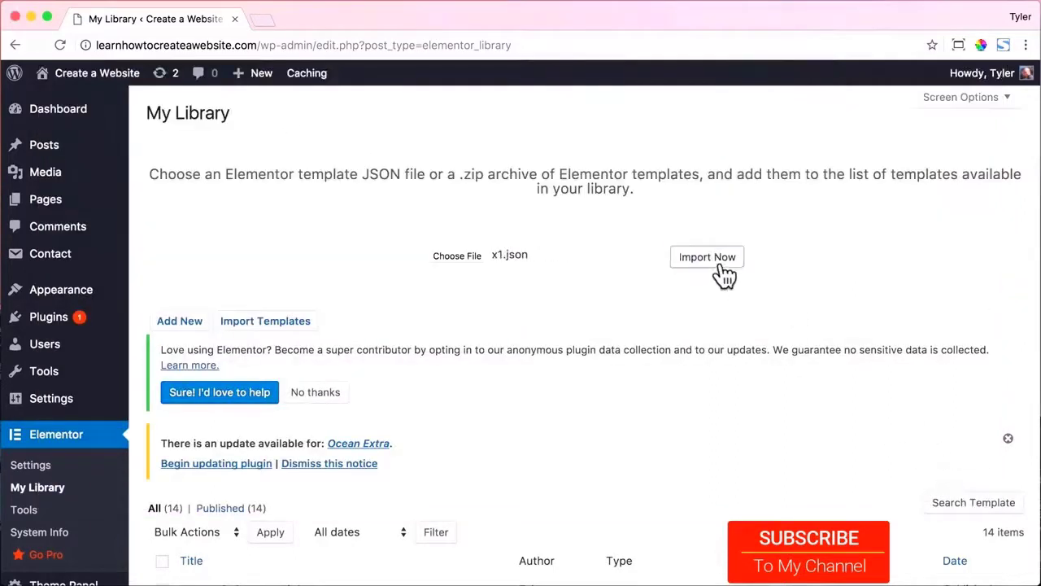
left_click(723, 276)
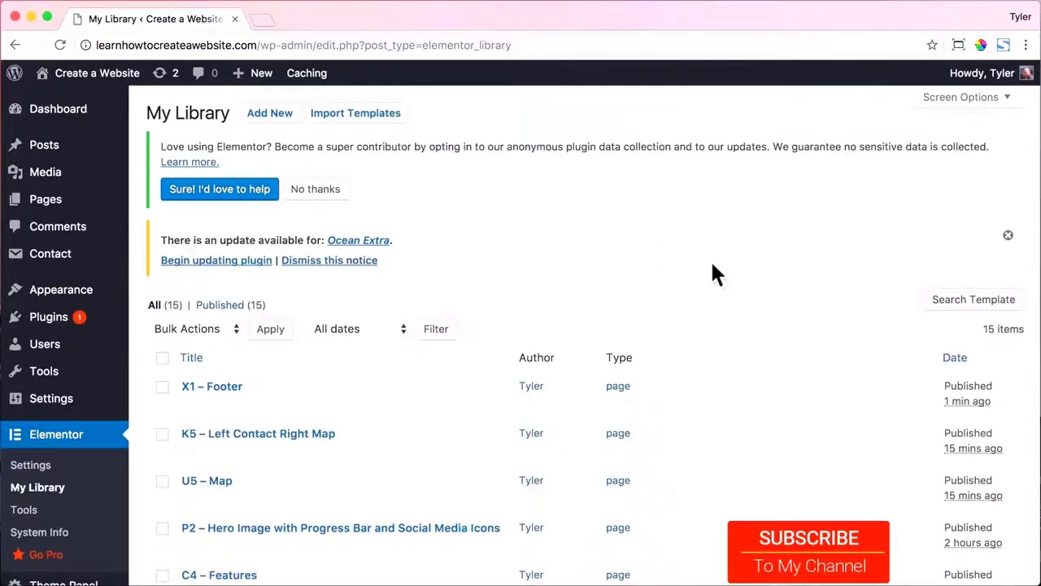
scroll(177, 354, "down", 3)
Start a new OceanWP My Library template titled 'Footer'.
mouse_move(37, 544)
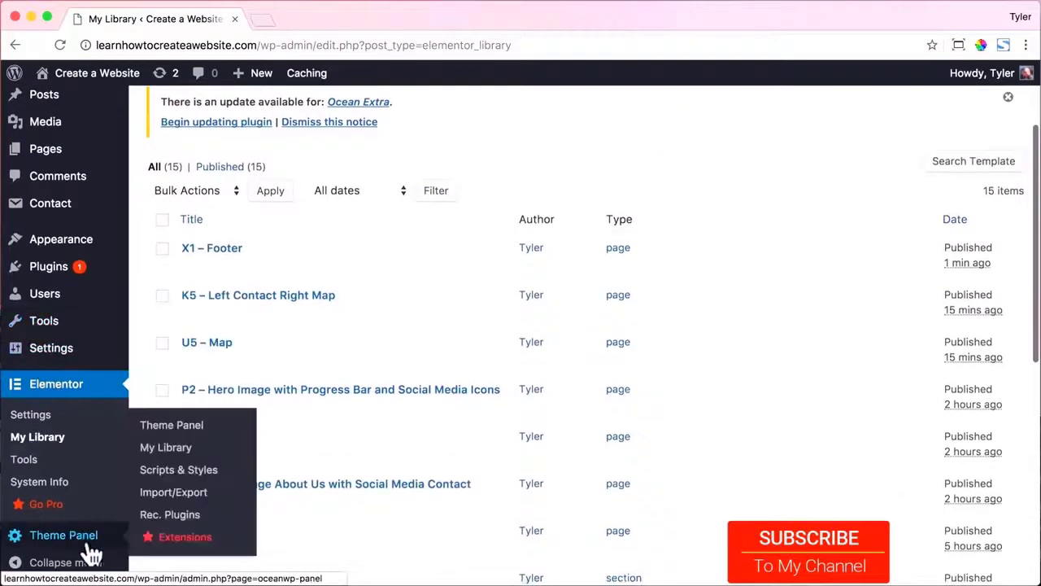
left_click(185, 445)
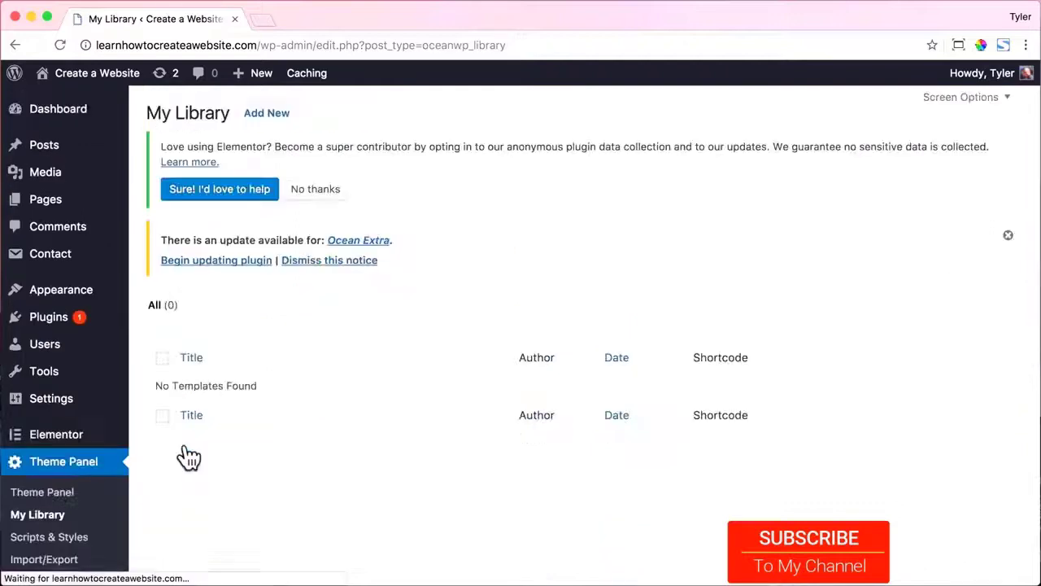
left_click(269, 115)
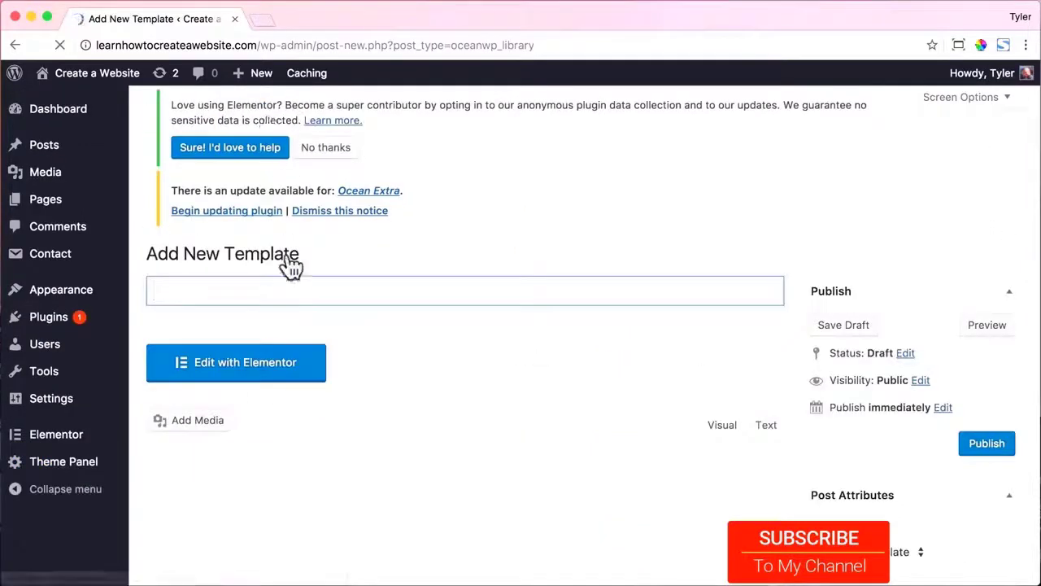
type("Footer")
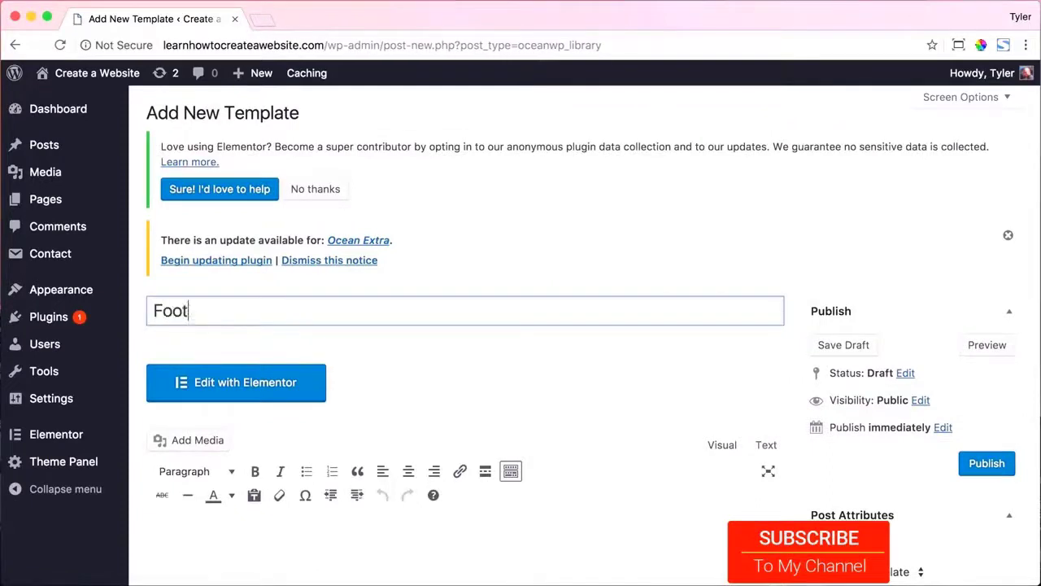
Make it 100% Full Width with the page title disabled, publish, and open it in Elementor.
scroll(529, 357, "down", 3)
scroll(528, 350, "down", 8)
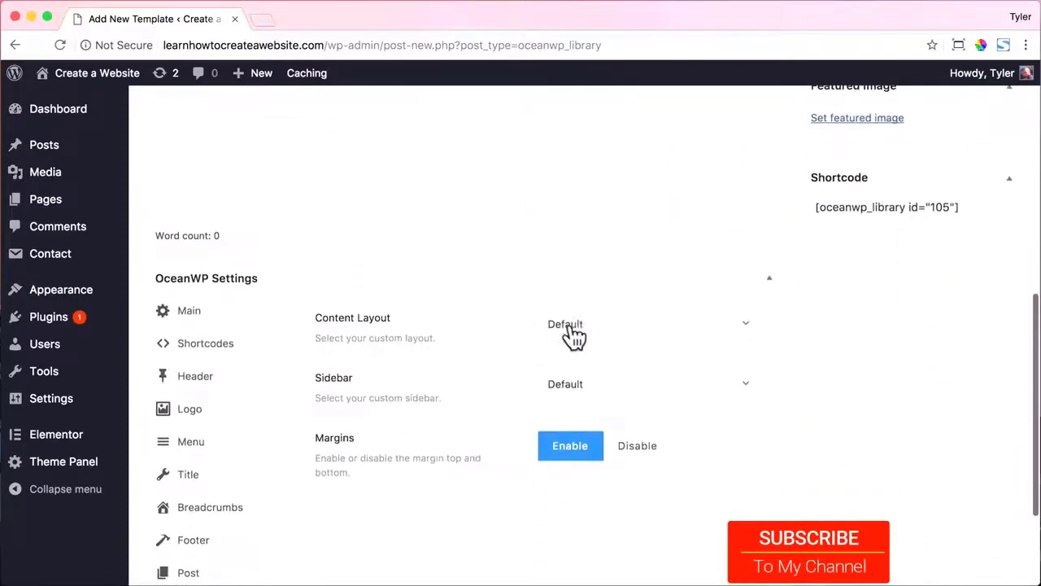
left_click(570, 326)
left_click(573, 471)
left_click(218, 480)
left_click(704, 328)
scroll(528, 309, "up", 5)
scroll(529, 302, "up", 4)
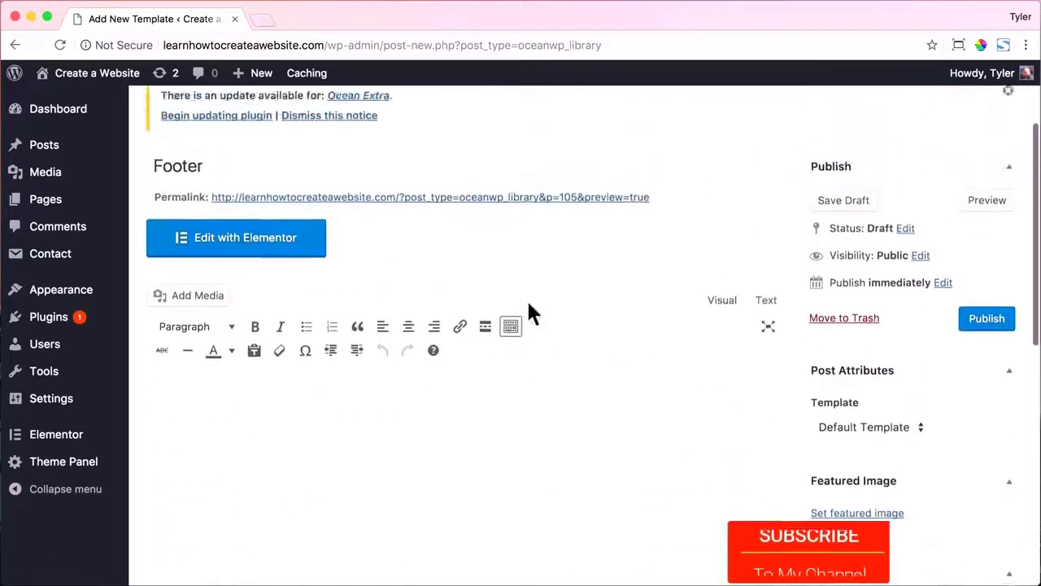
scroll(524, 301, "up", 4)
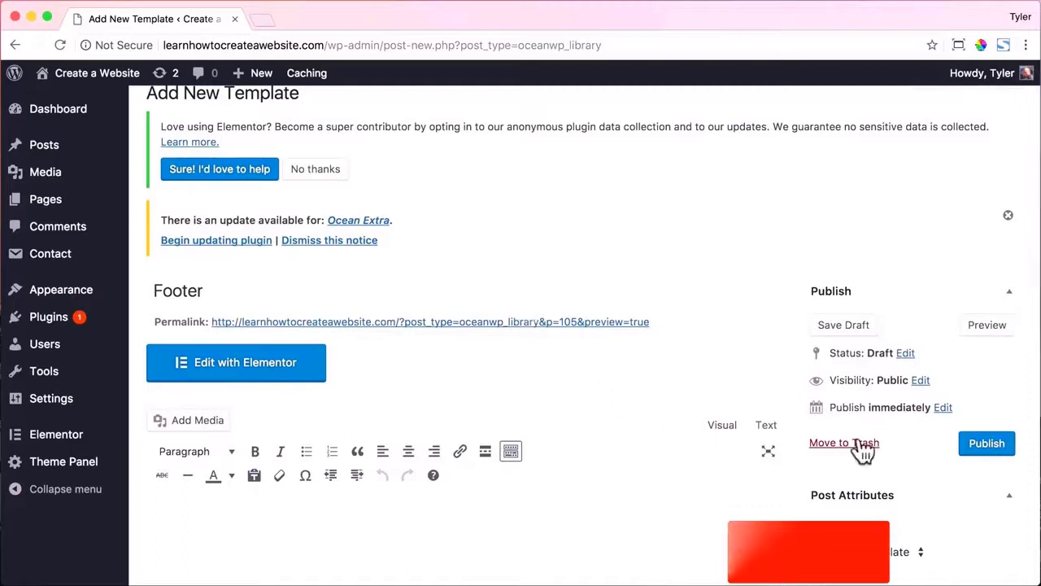
left_click(981, 446)
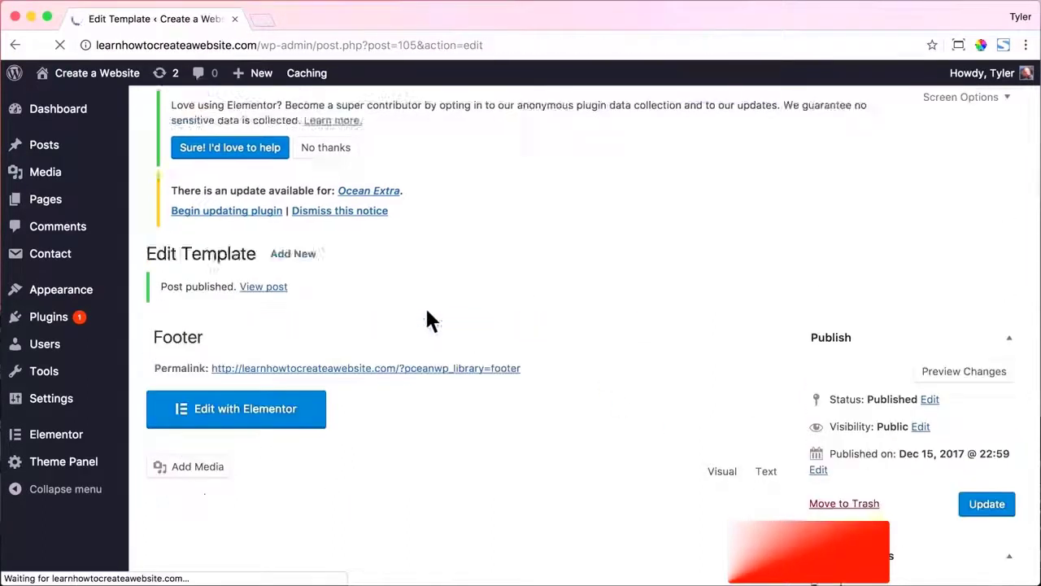
left_click(252, 432)
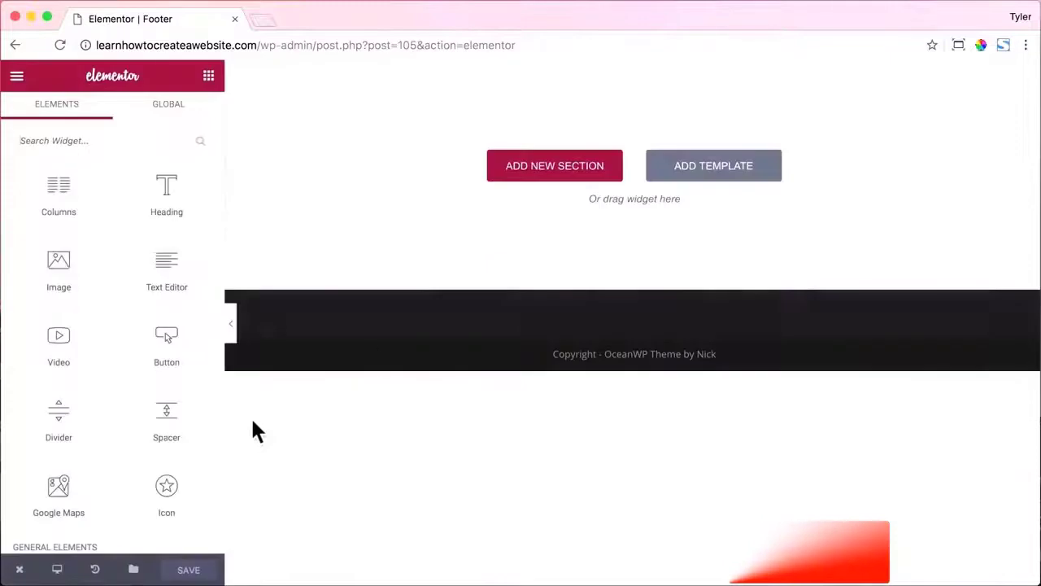
Insert the saved X1 – Footer template from My Templates.
left_click(704, 166)
left_click(587, 122)
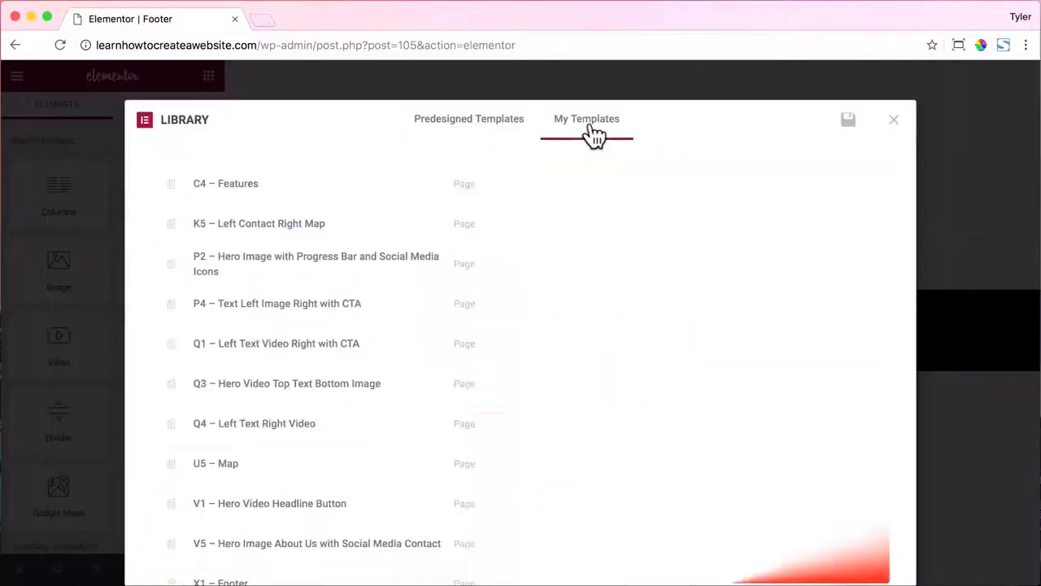
scroll(504, 234, "down", 4)
mouse_move(434, 382)
left_click(844, 384)
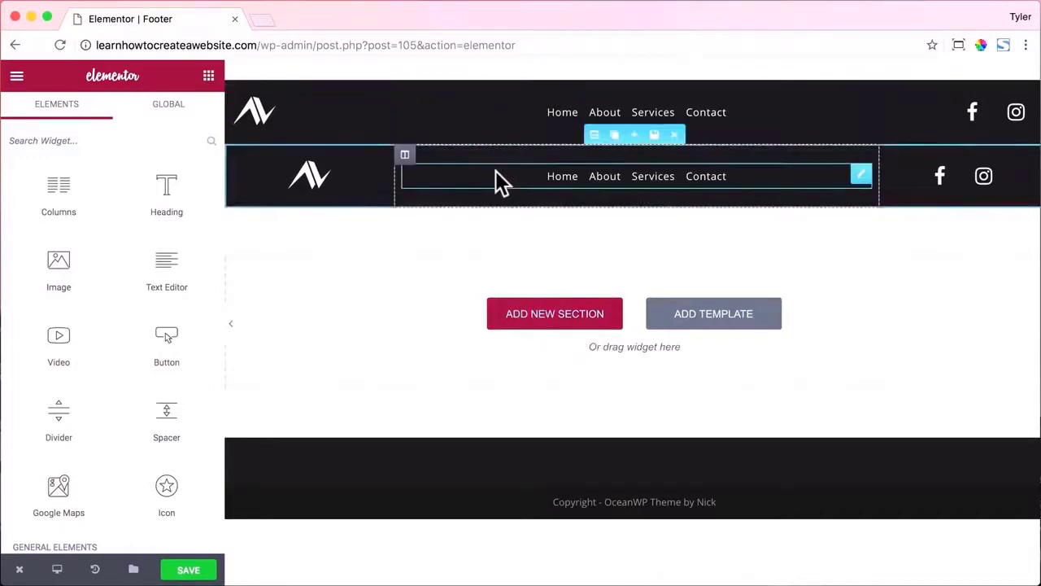
Set the navigation widget's menu to Main.
left_click(608, 126)
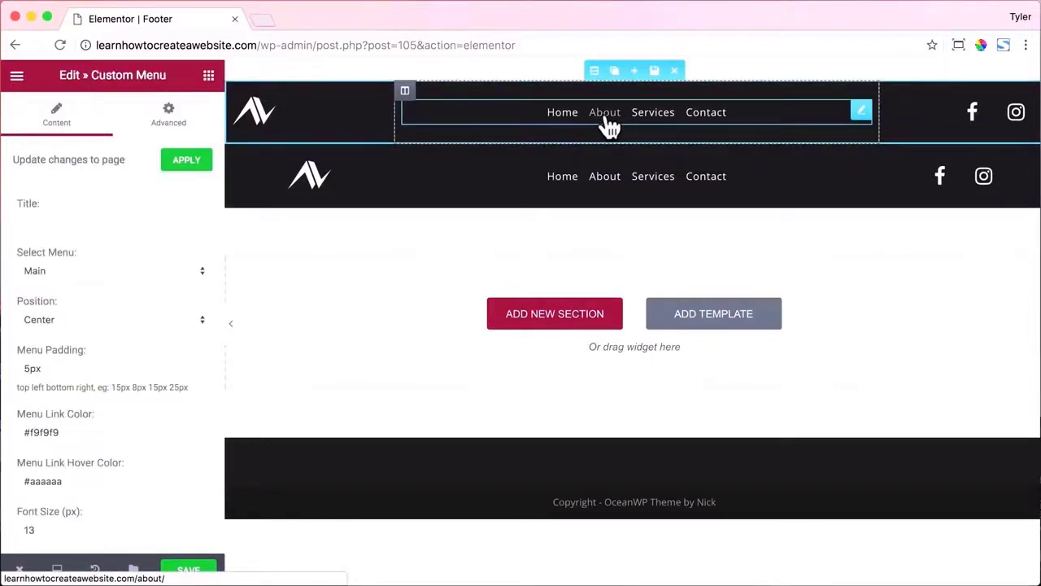
left_click(185, 268)
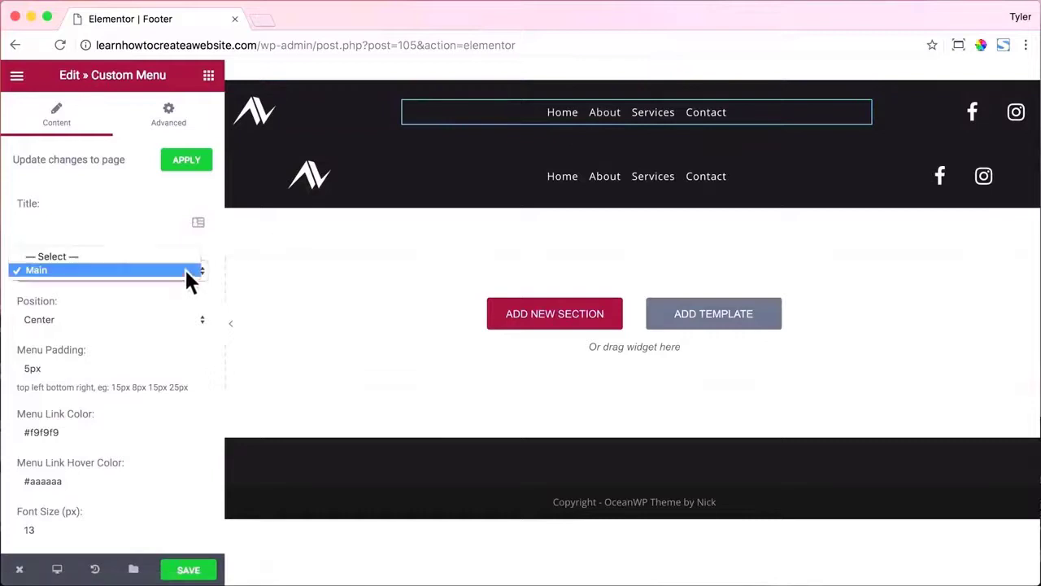
left_click(172, 270)
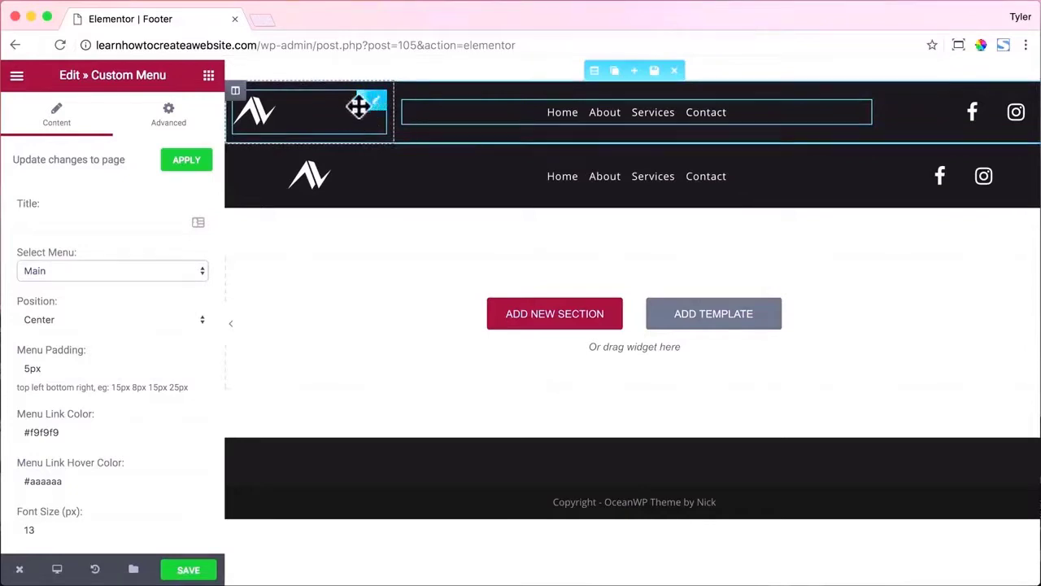
Replace the first-row AV logo with logo.png from the Media Library at Full image size.
left_click(305, 109)
left_click(119, 309)
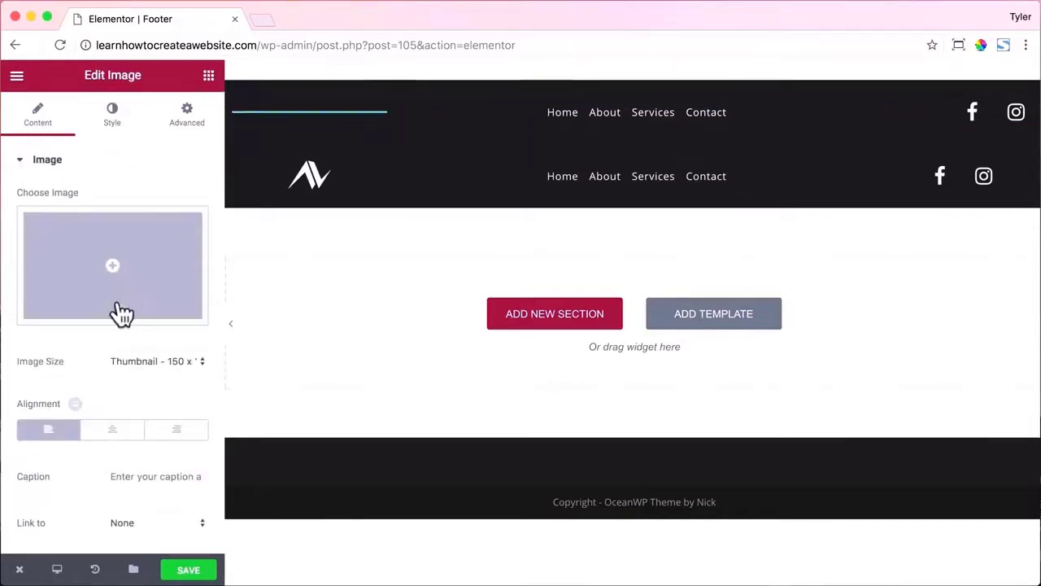
left_click(126, 277)
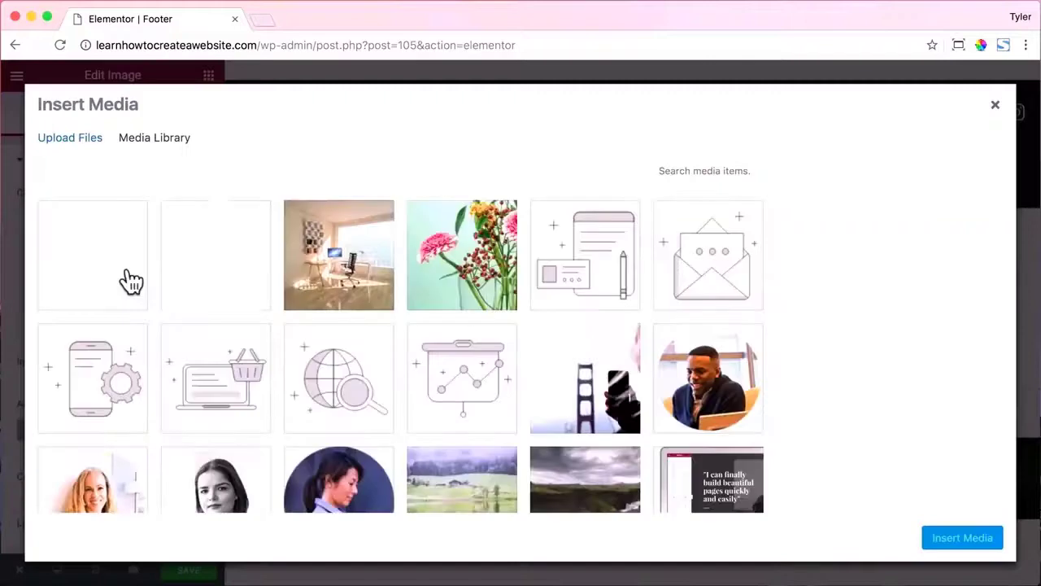
left_click(216, 260)
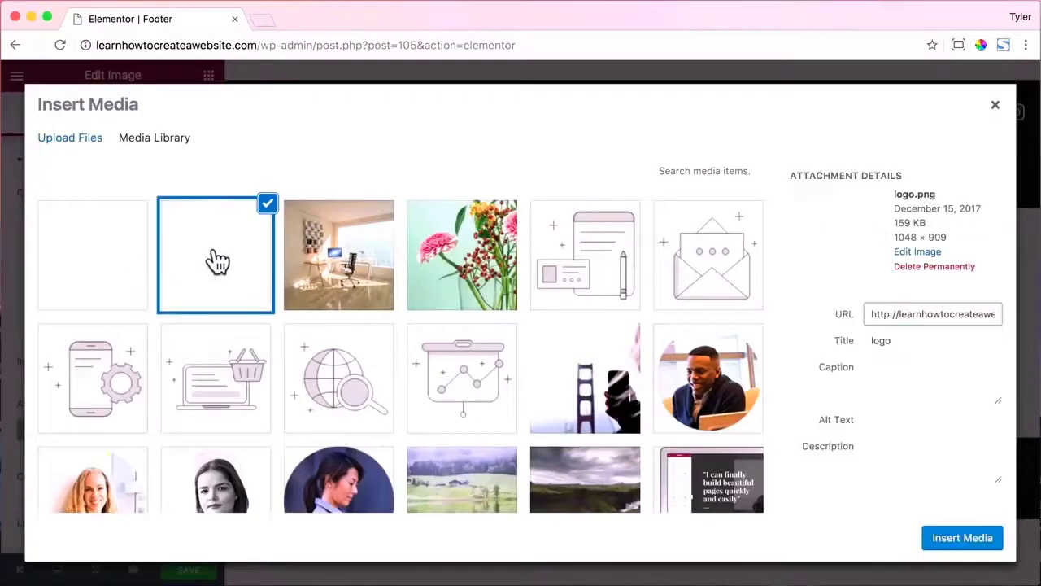
left_click(963, 538)
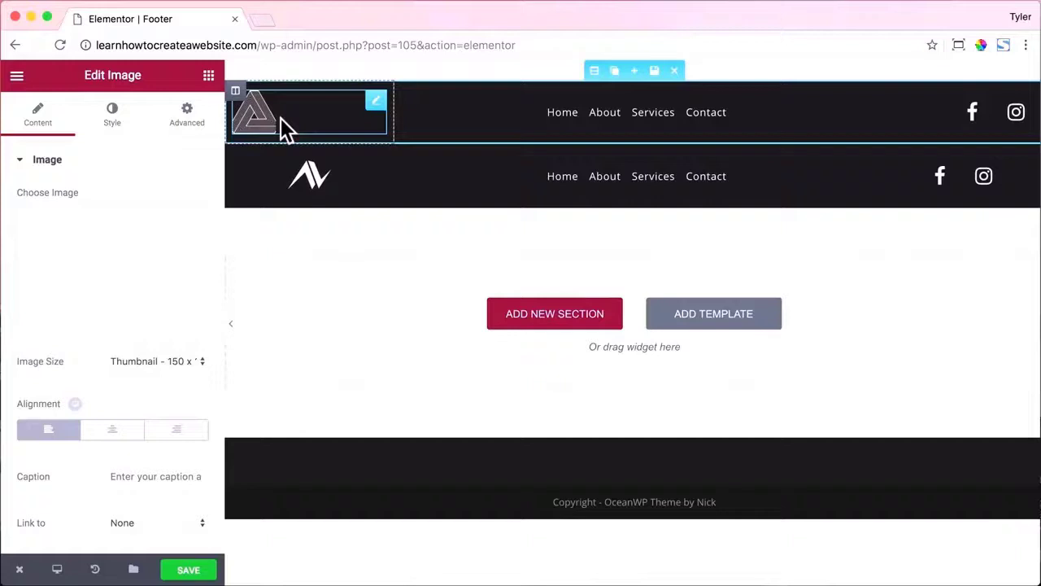
left_click(188, 360)
left_click(167, 415)
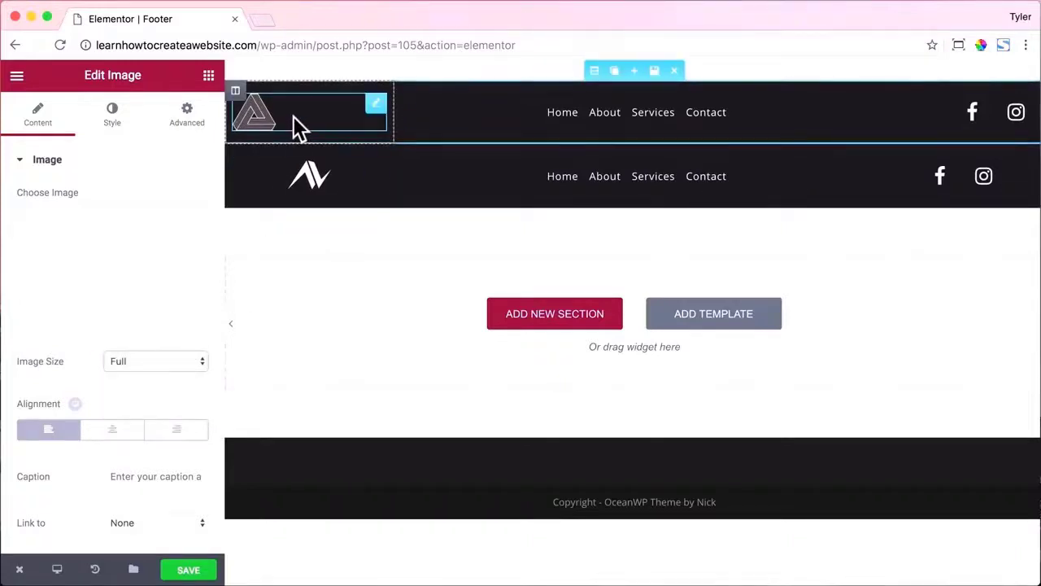
Move the triangle logo into row two, delete the AV logo there, centre it and enlarge it to 29%.
left_click(107, 131)
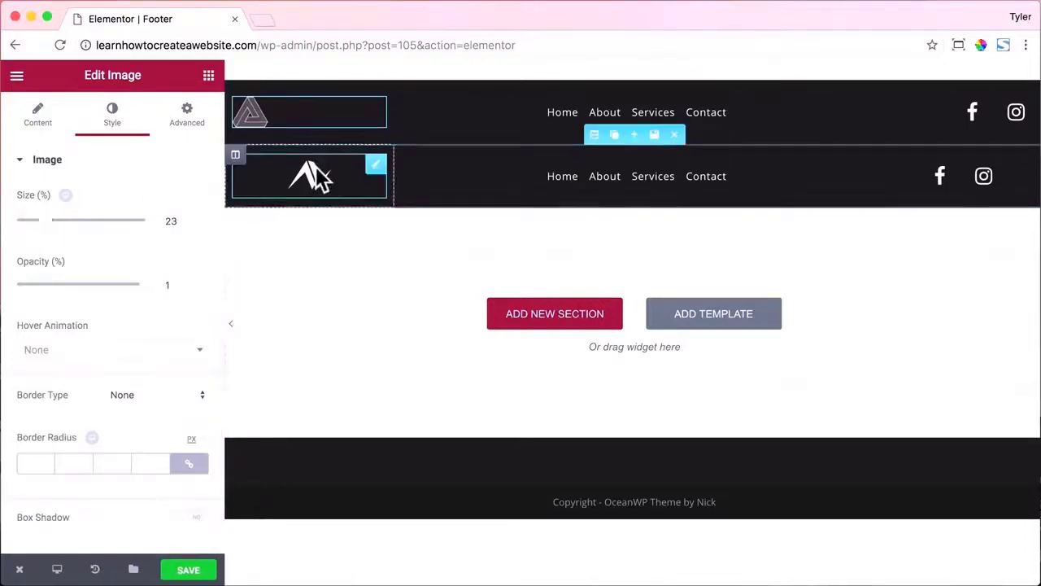
left_click_drag(357, 113, 330, 188)
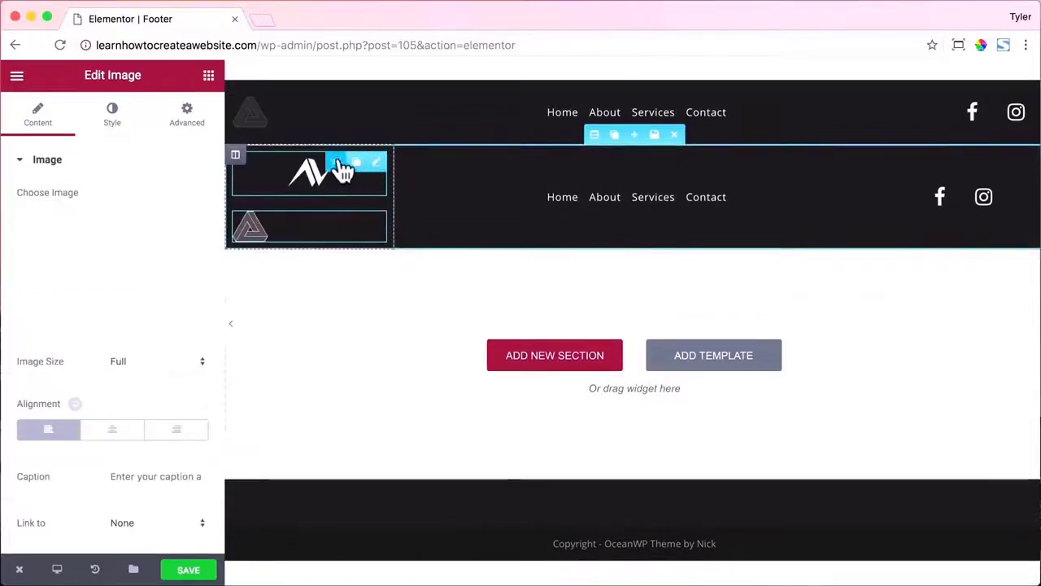
left_click(346, 163)
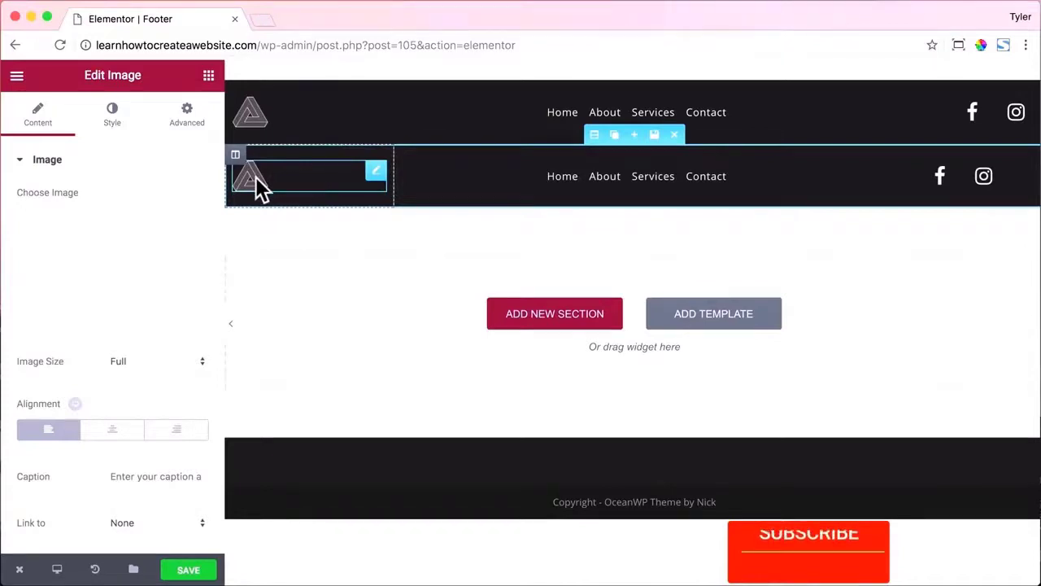
left_click(112, 428)
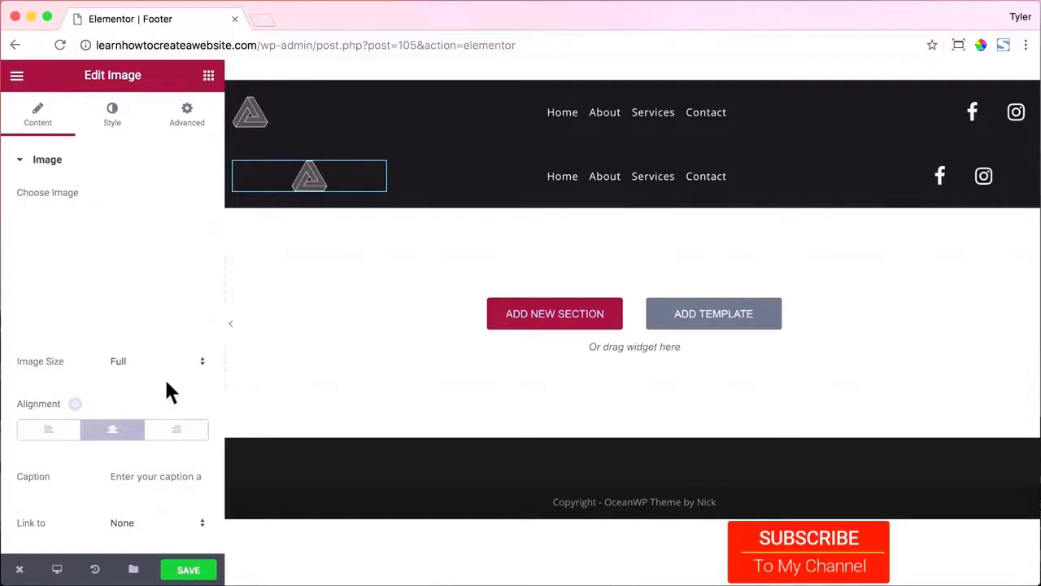
left_click(112, 116)
left_click_drag(50, 224, 61, 226)
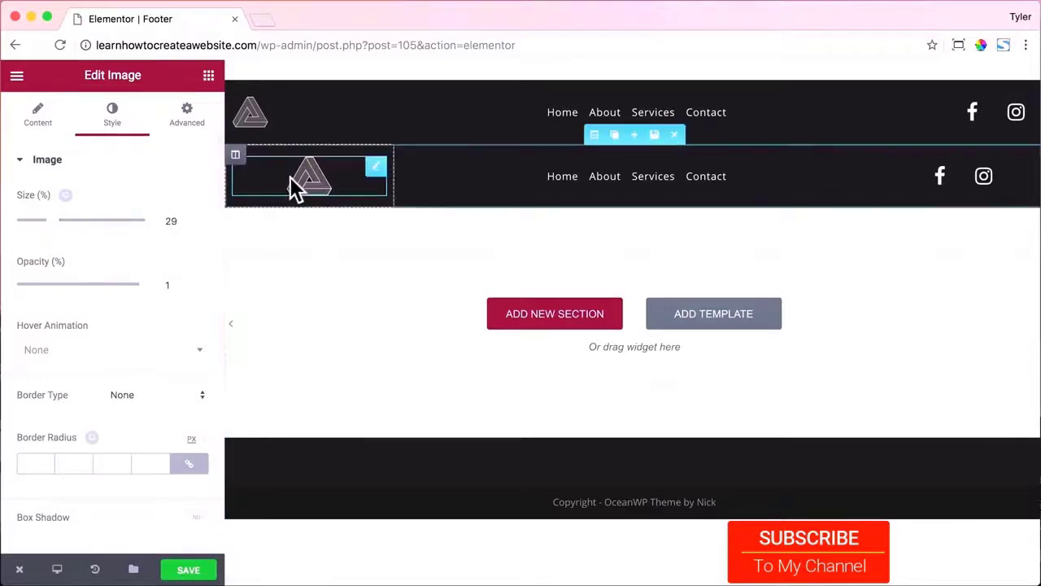
left_click(976, 126)
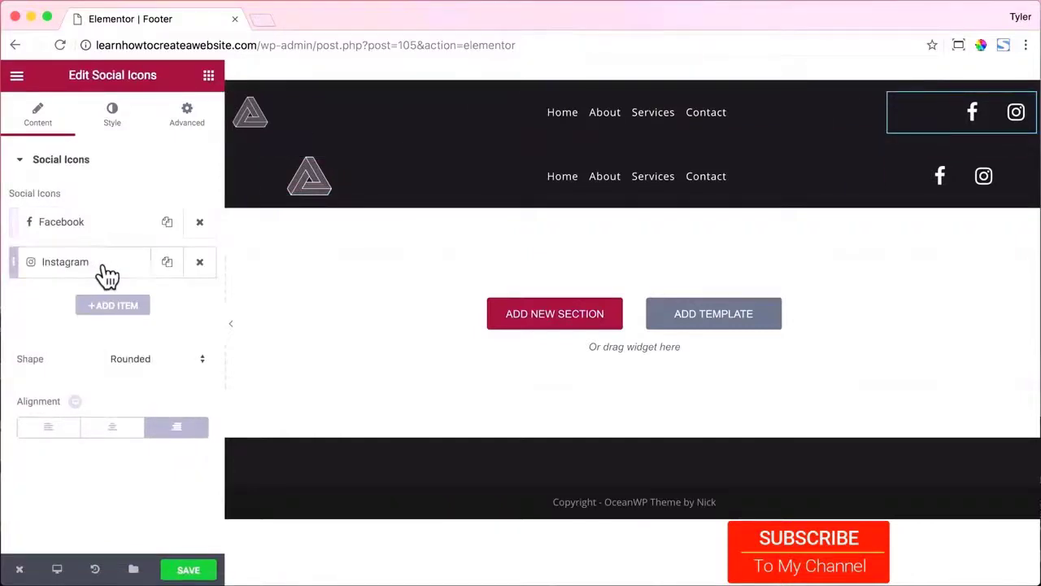
Change the Instagram social icon to YouTube and update the Facebook link.
left_click(49, 265)
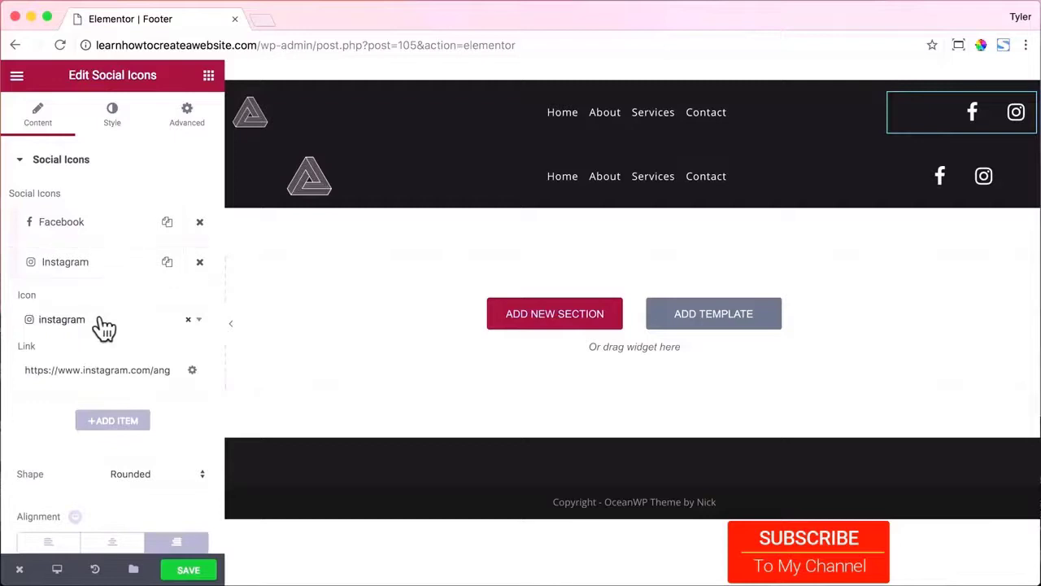
left_click(100, 319)
type("You")
key("Return")
left_click_drag(84, 370, 225, 372)
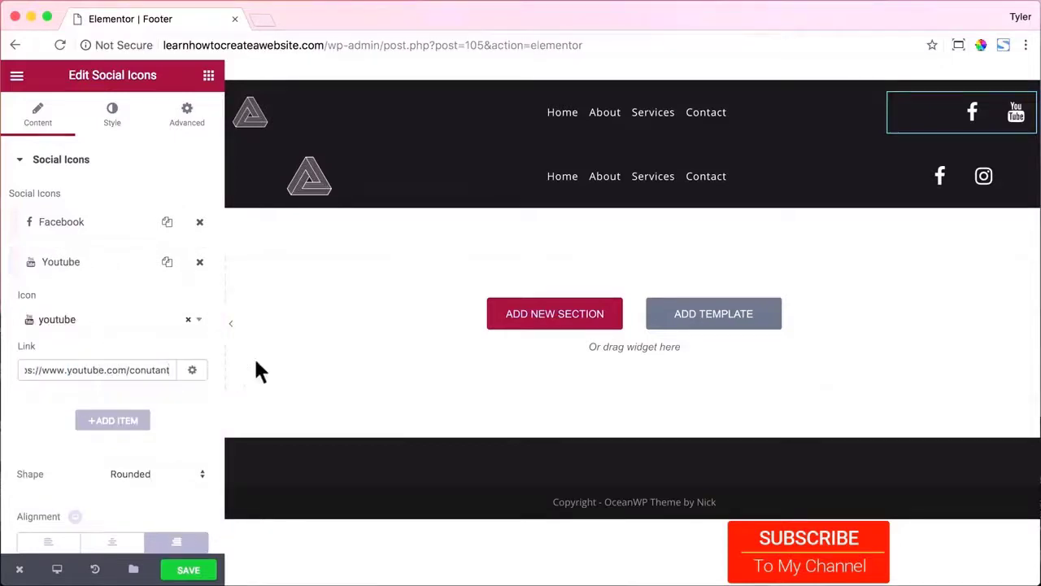
left_click(90, 221)
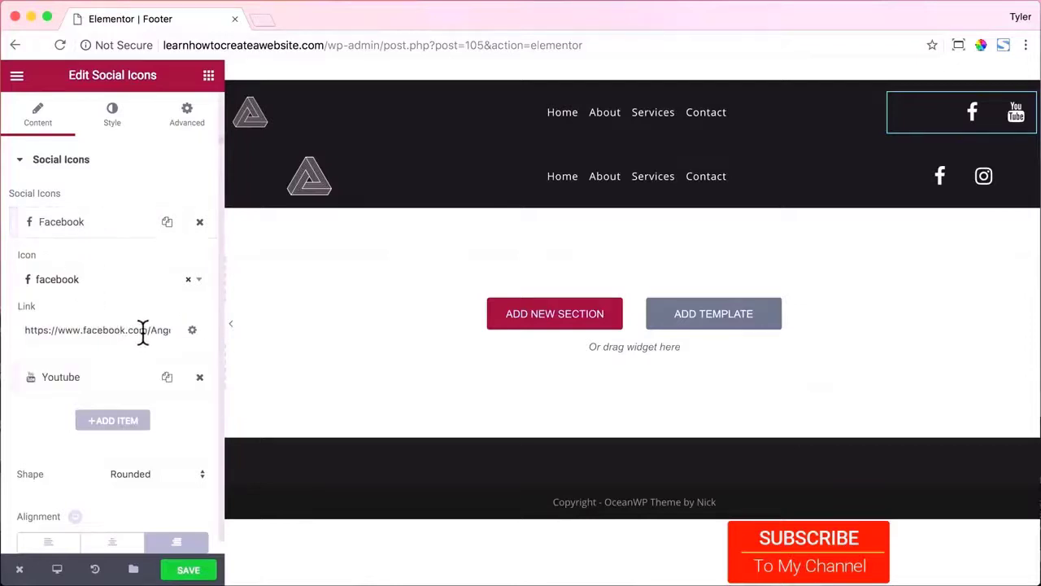
left_click_drag(151, 329, 219, 331)
type("conutant")
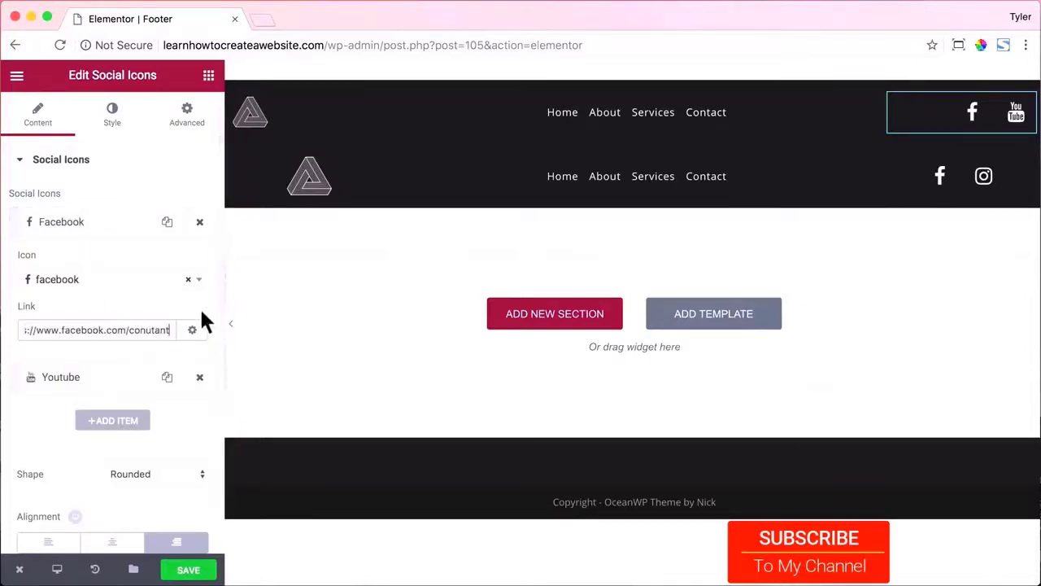
Put a duplicate of the Facebook/YouTube icons in the lower section, remove the old icons, and centre them.
left_click(1007, 102)
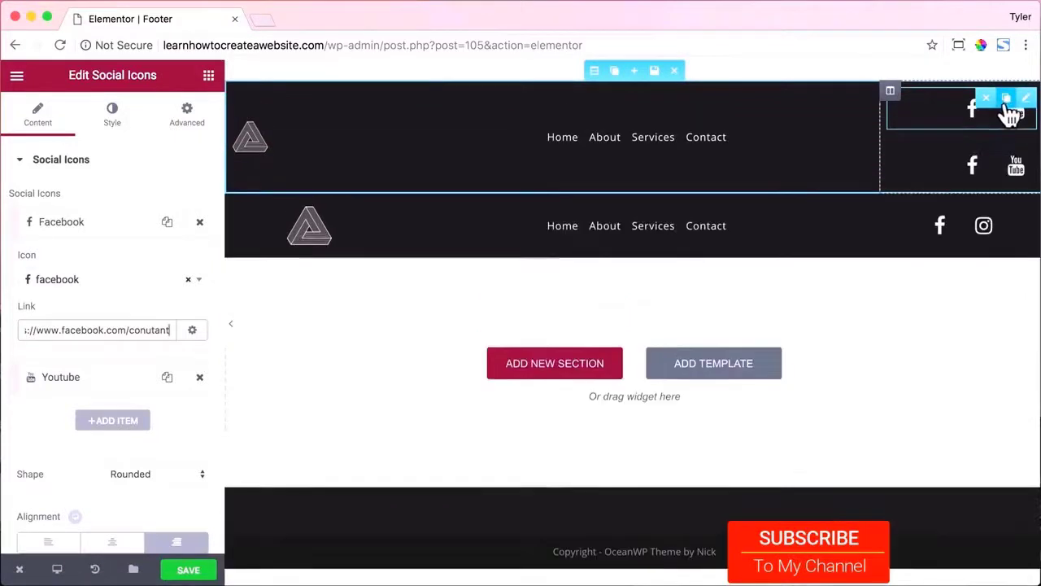
left_click_drag(977, 168, 969, 200)
left_click(995, 163)
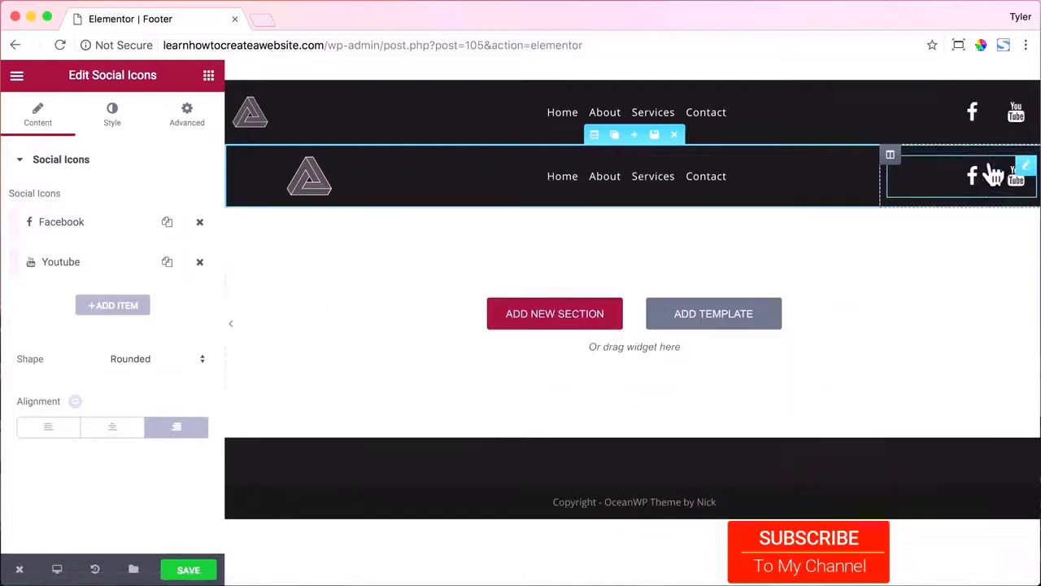
left_click(112, 428)
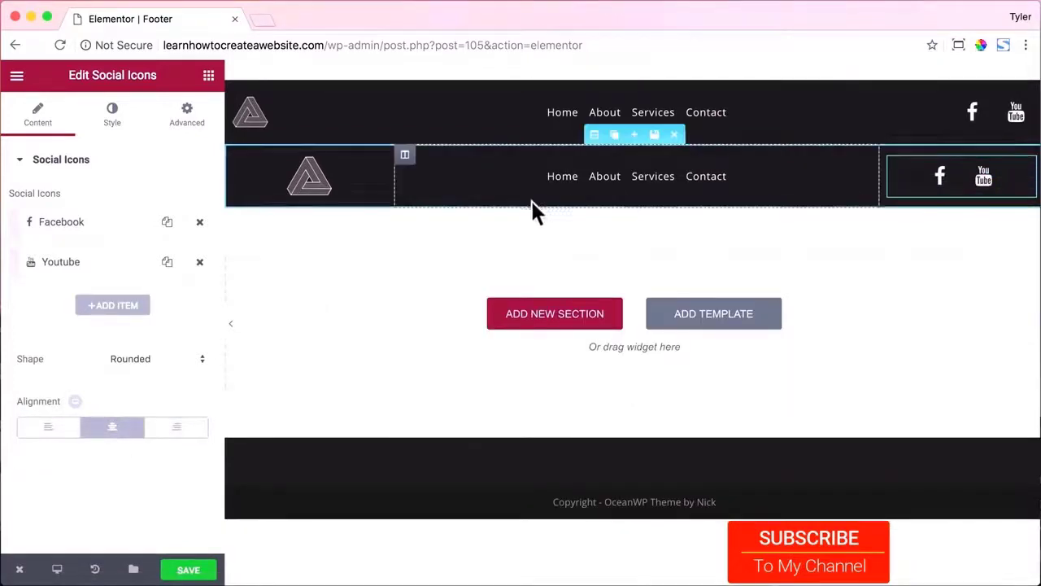
Save the footer template and view it as a live page.
key("super+s")
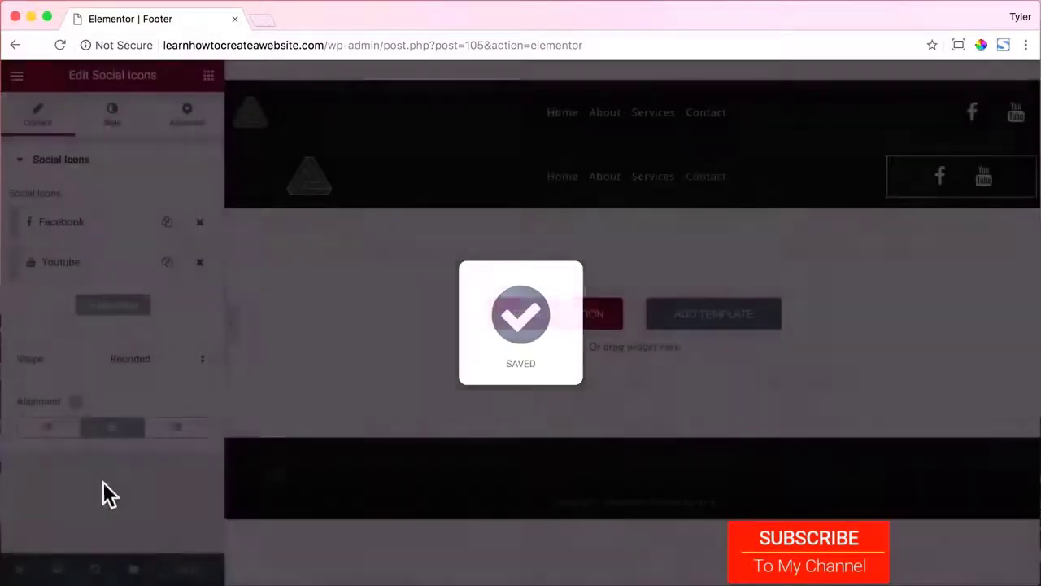
mouse_move(21, 572)
left_click(70, 504)
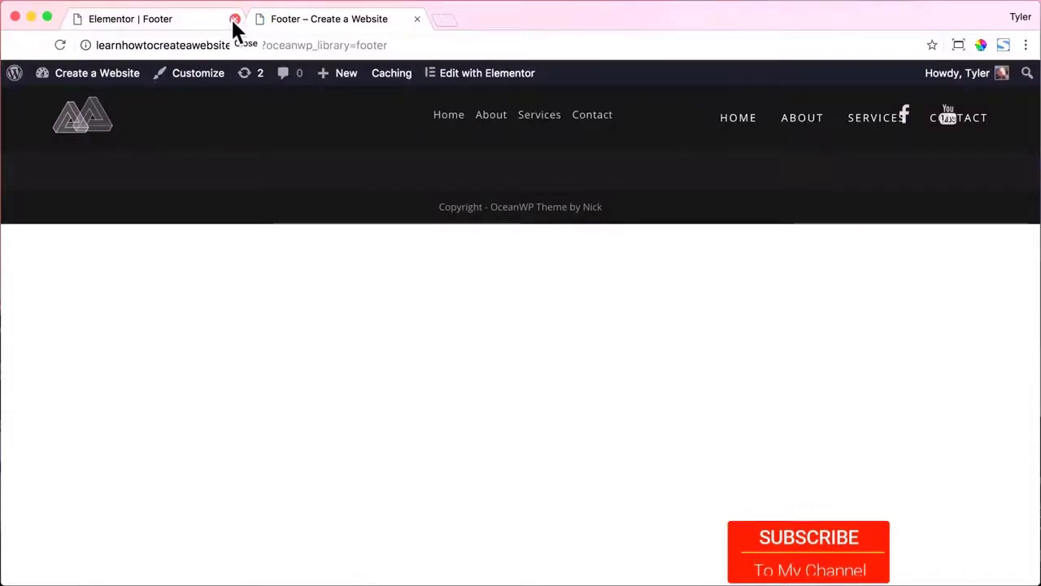
Close the Elementor tab, go to the home page, scroll to its footer, and launch the Customizer.
left_click(235, 18)
left_click(87, 118)
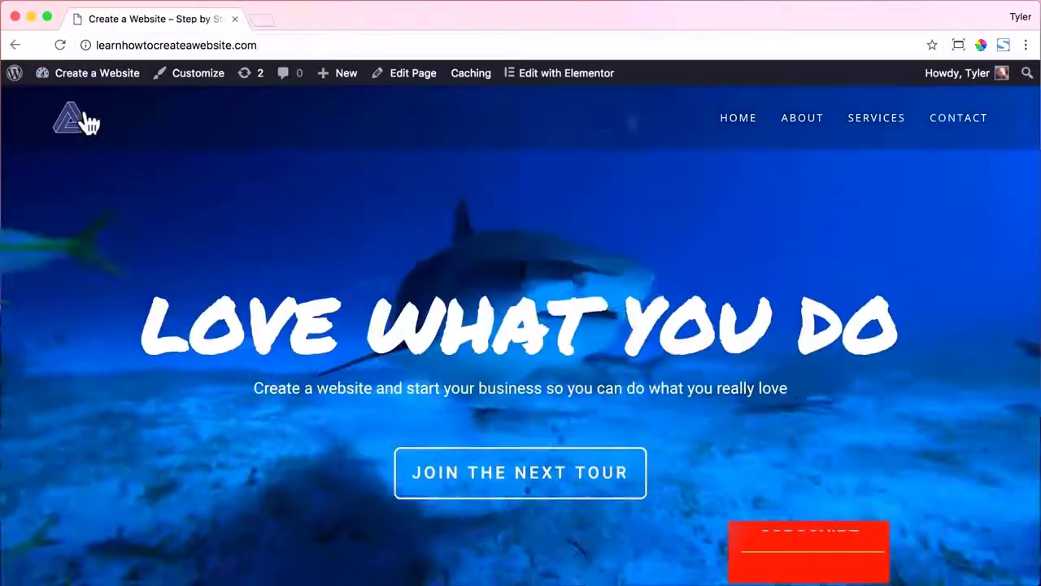
scroll(158, 171, "down", 5)
scroll(157, 163, "down", 15)
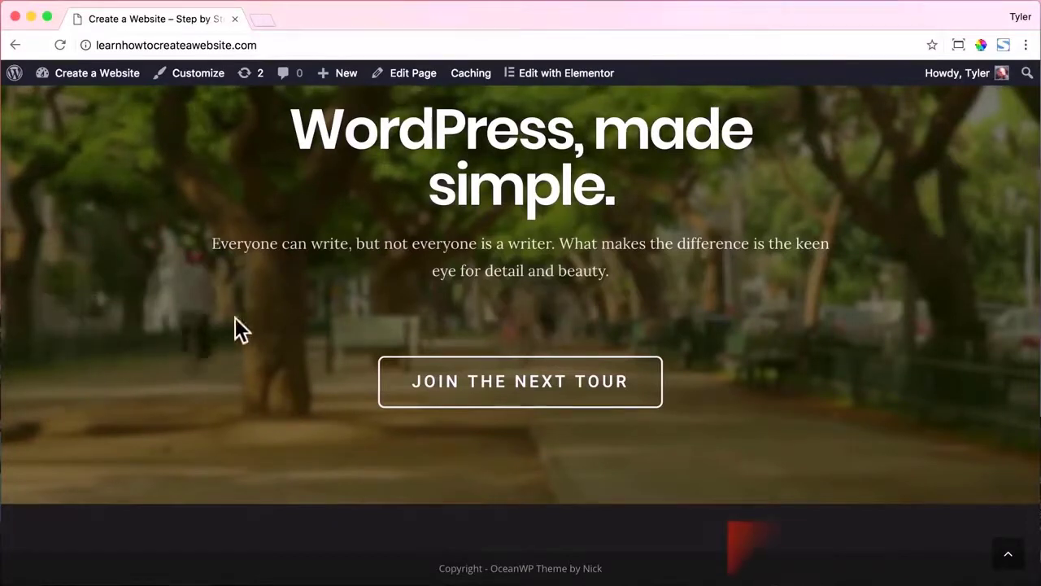
left_click(195, 75)
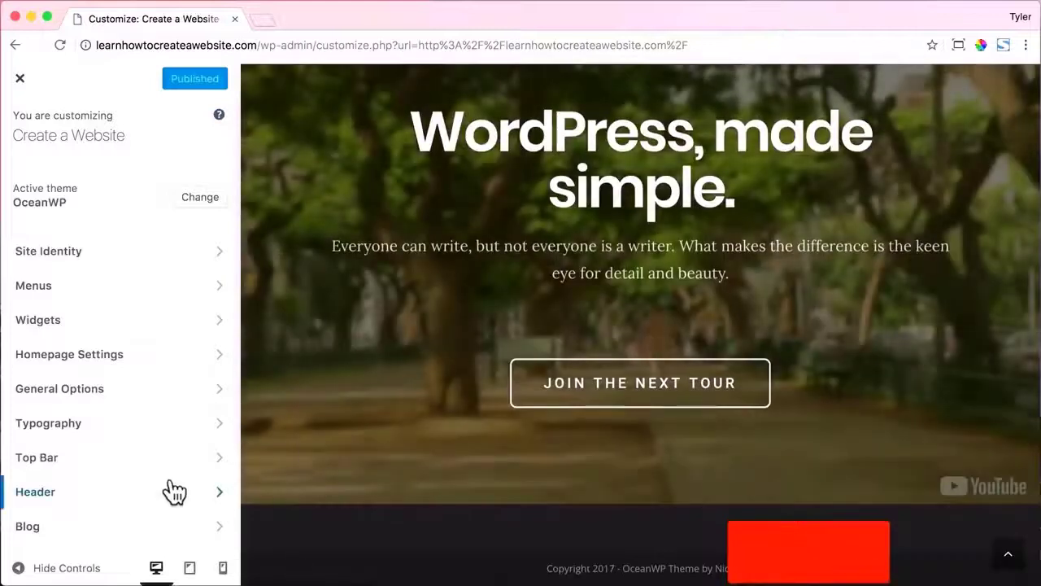
Uncheck Enable Footer Bottom to turn off the footer bottom bar.
scroll(196, 447, "down", 3)
left_click(127, 498)
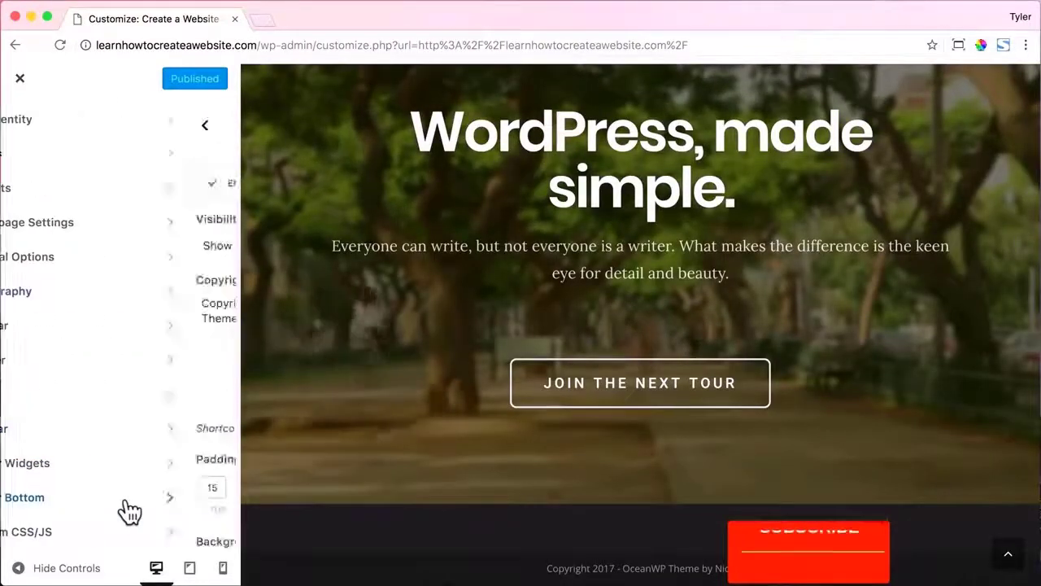
left_click(27, 186)
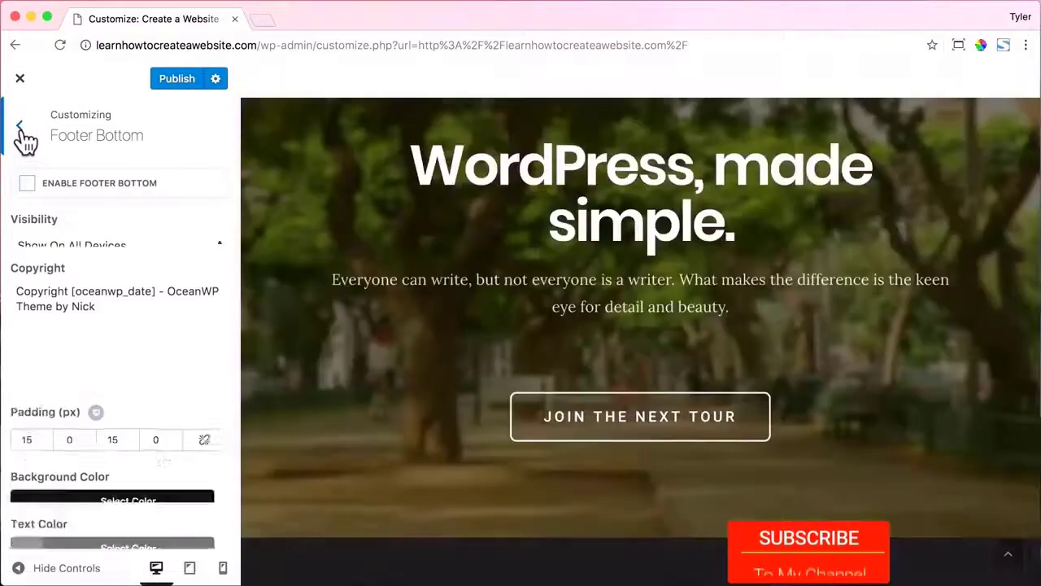
left_click(20, 128)
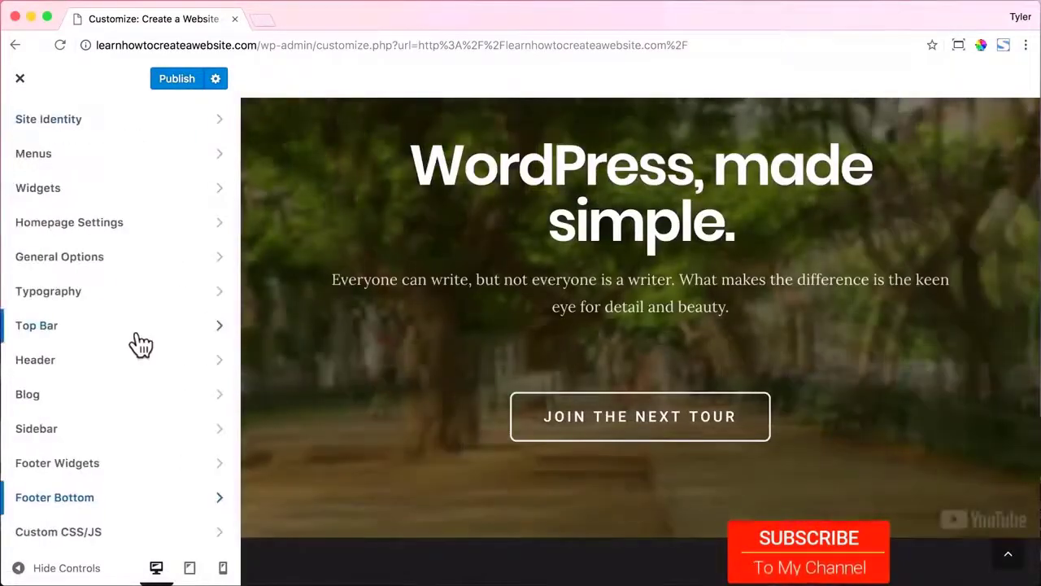
In Footer Widgets, select the Footer template.
left_click(138, 468)
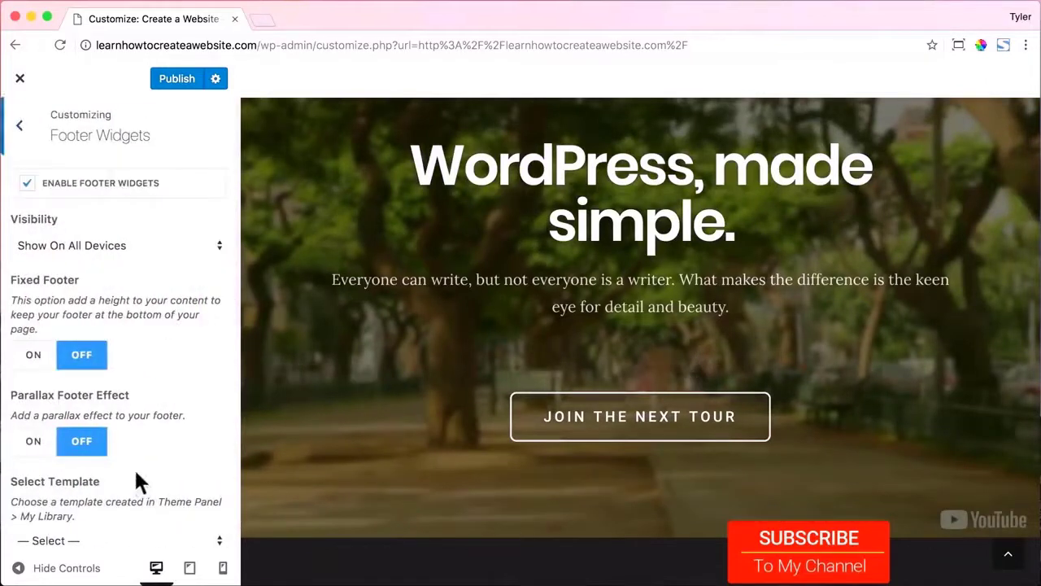
scroll(137, 379, "down", 5)
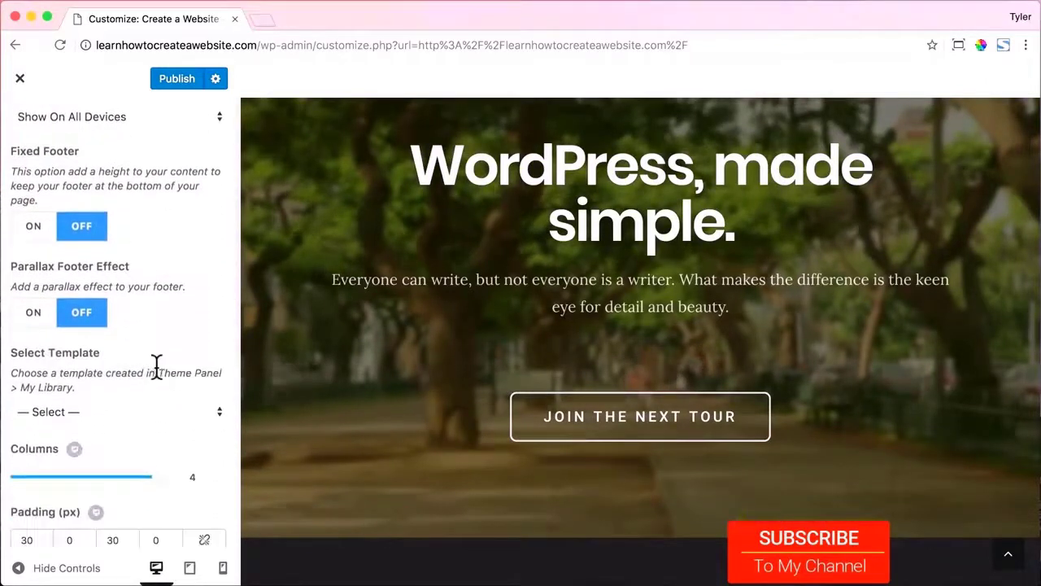
left_click(156, 296)
left_click(112, 317)
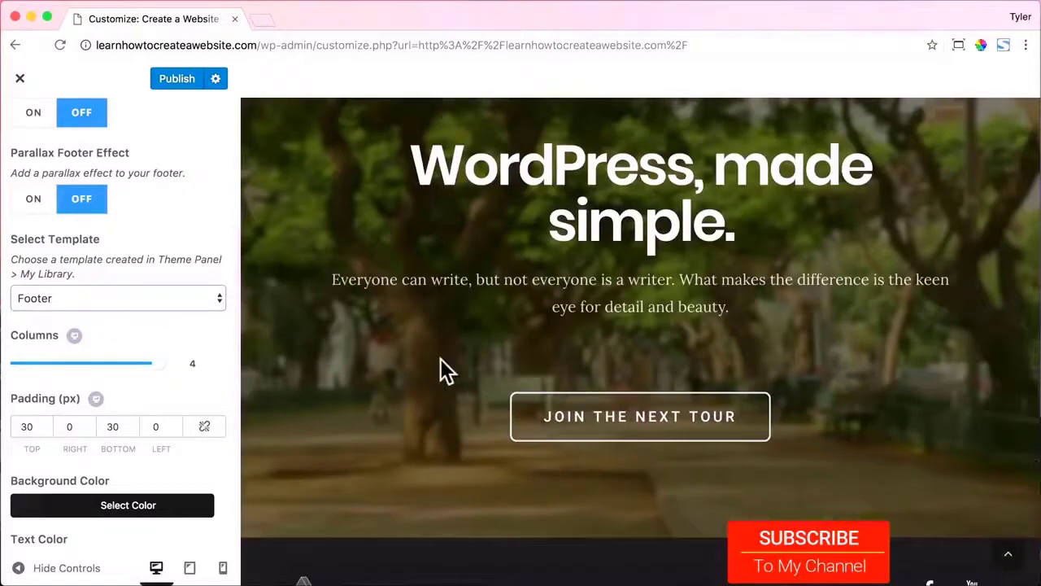
Set the footer widgets background colour to #b7b7b7.
scroll(442, 366, "down", 2)
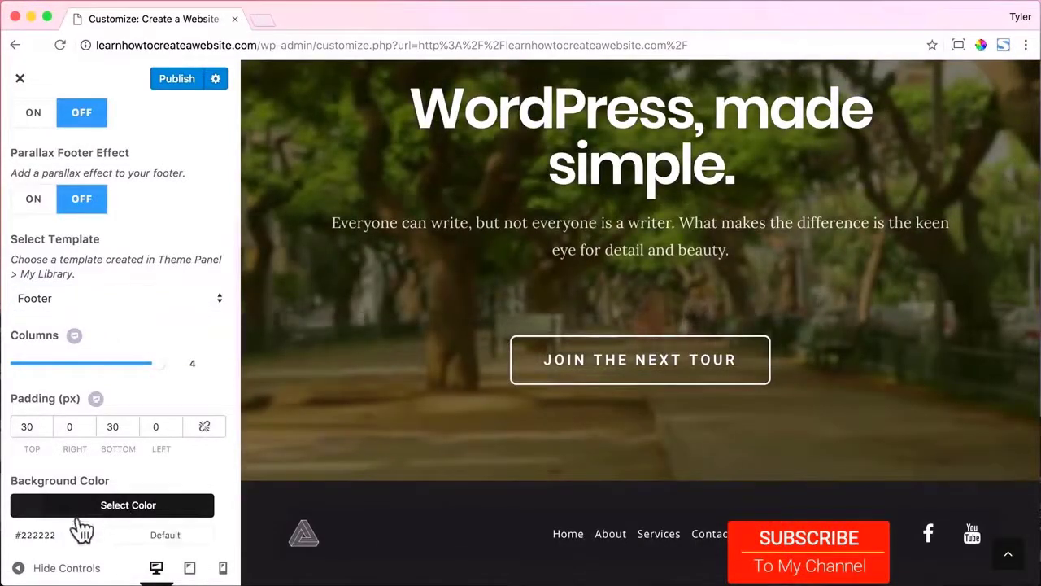
left_click(105, 506)
mouse_move(103, 514)
left_mouse_down()
mouse_move(139, 509)
mouse_move(112, 505)
left_mouse_up()
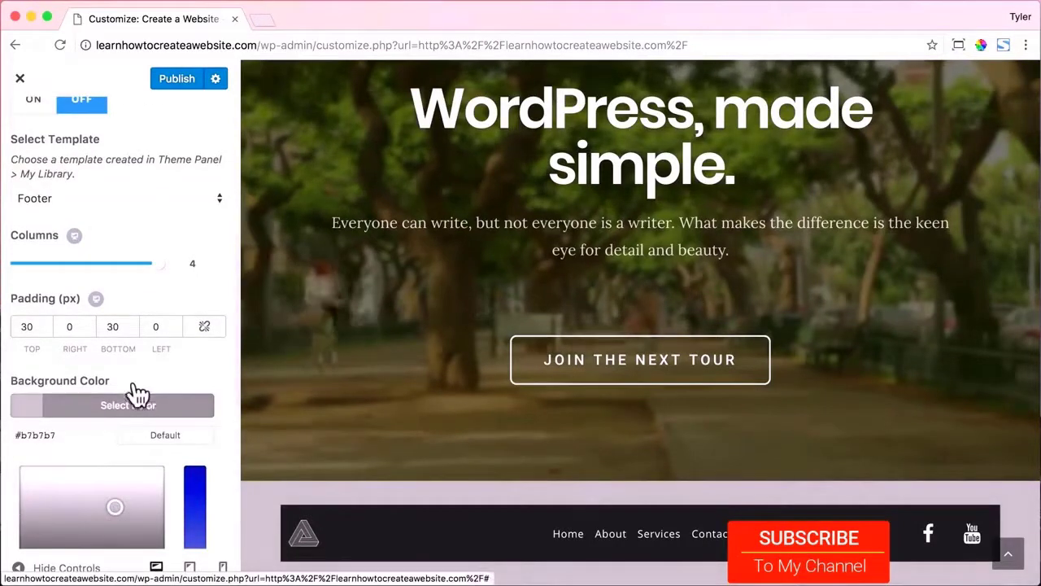
left_click(25, 326)
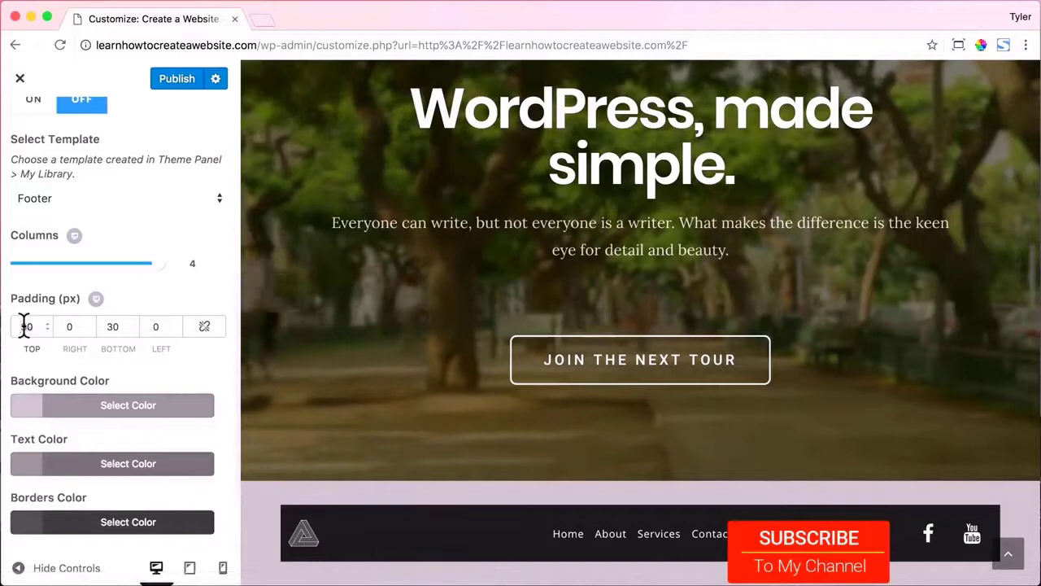
Set all four footer widget padding values to 0.
key("BackSpace")
type("0")
key("Tab")
type("00")
key("Tab")
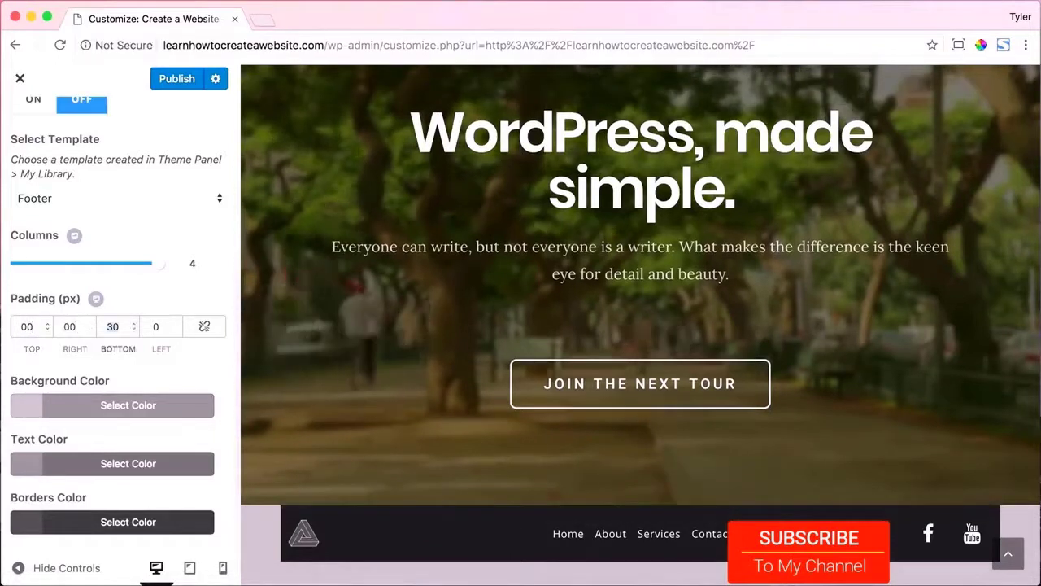
type("00")
key("Tab")
type("00")
key("Tab")
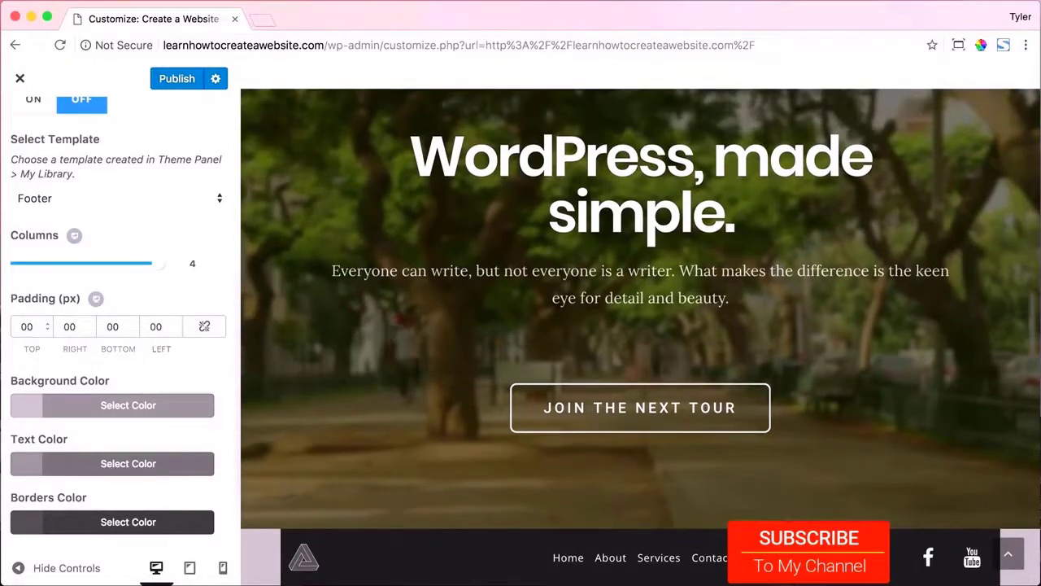
scroll(103, 344, "down", 3)
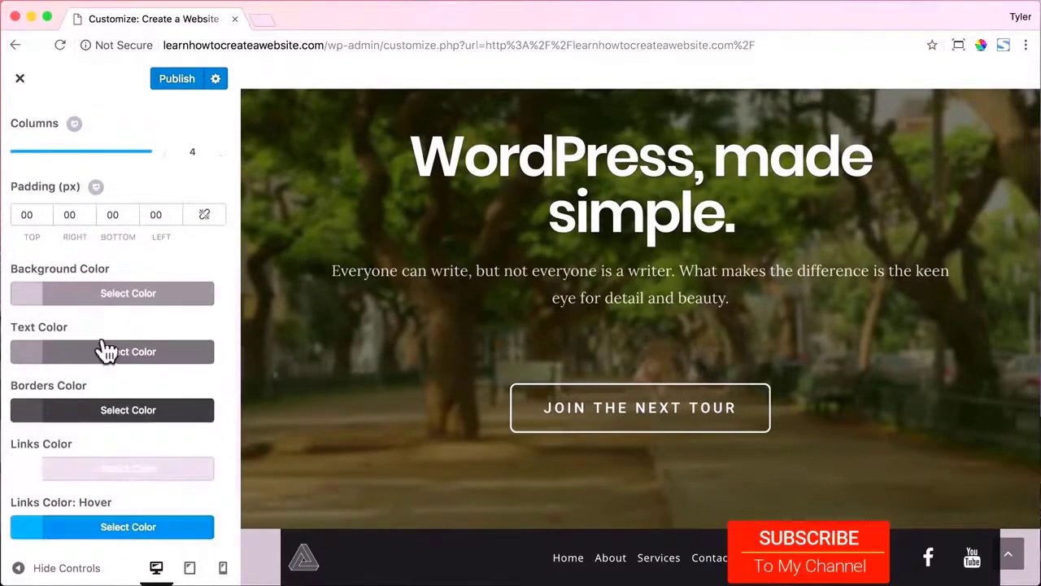
scroll(118, 346, "up", 4)
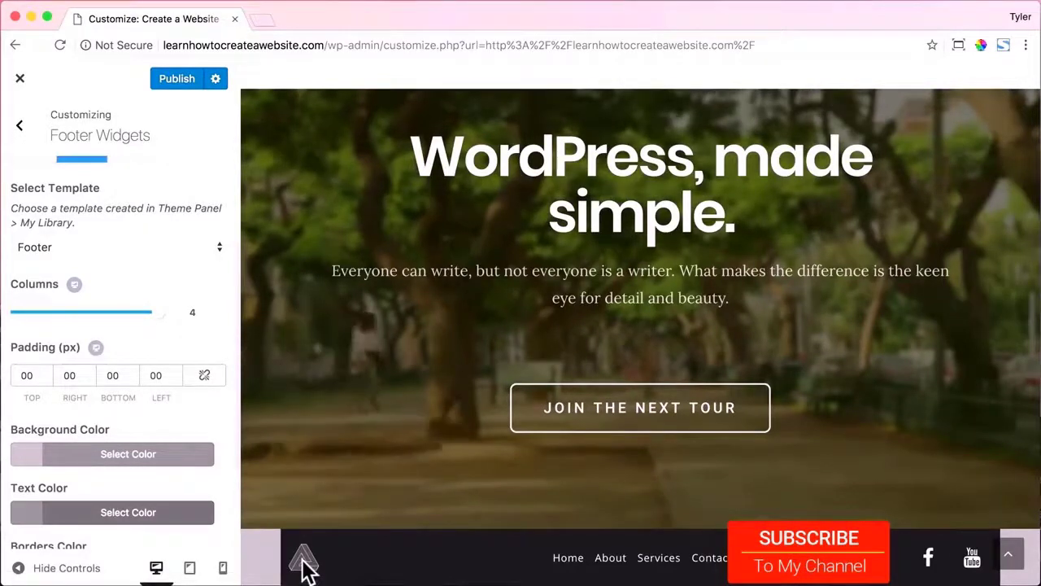
scroll(179, 346, "up", 7)
Publish the Customizer changes and open the Footer template in Elementor from the templates library.
left_click(177, 79)
left_click(20, 79)
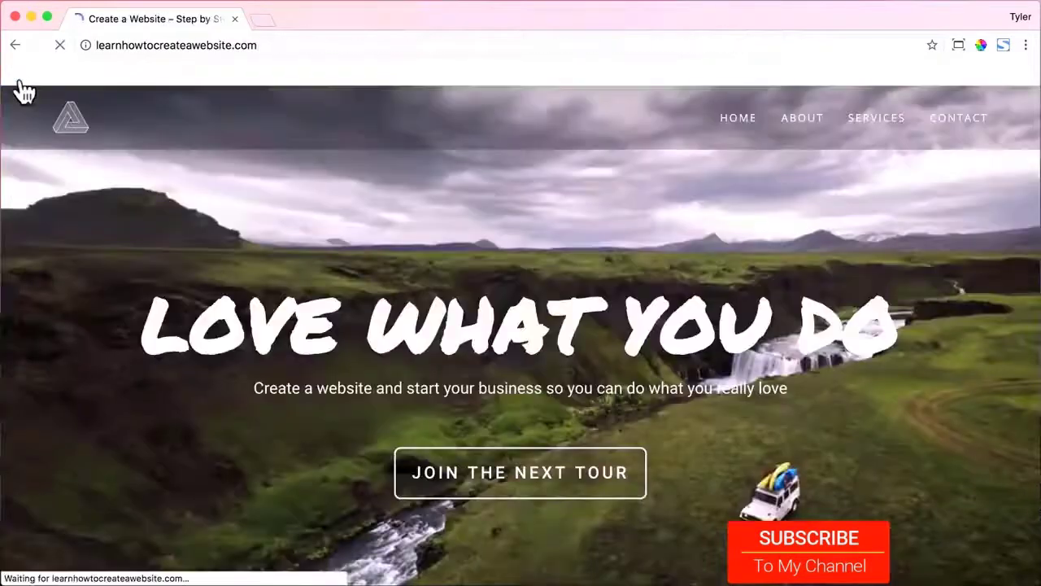
mouse_move(96, 78)
left_click(79, 104)
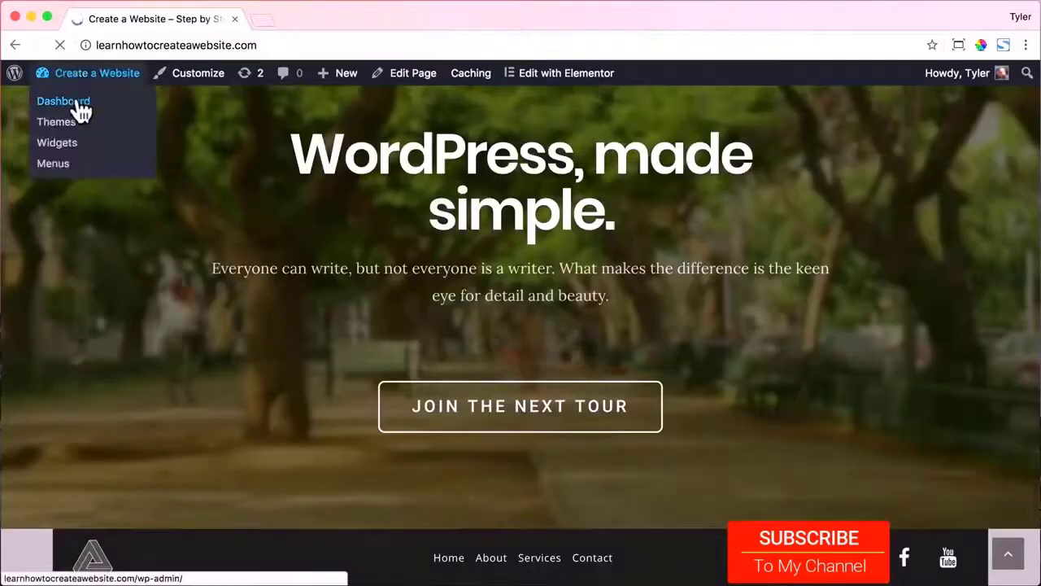
scroll(74, 425, "down", 5)
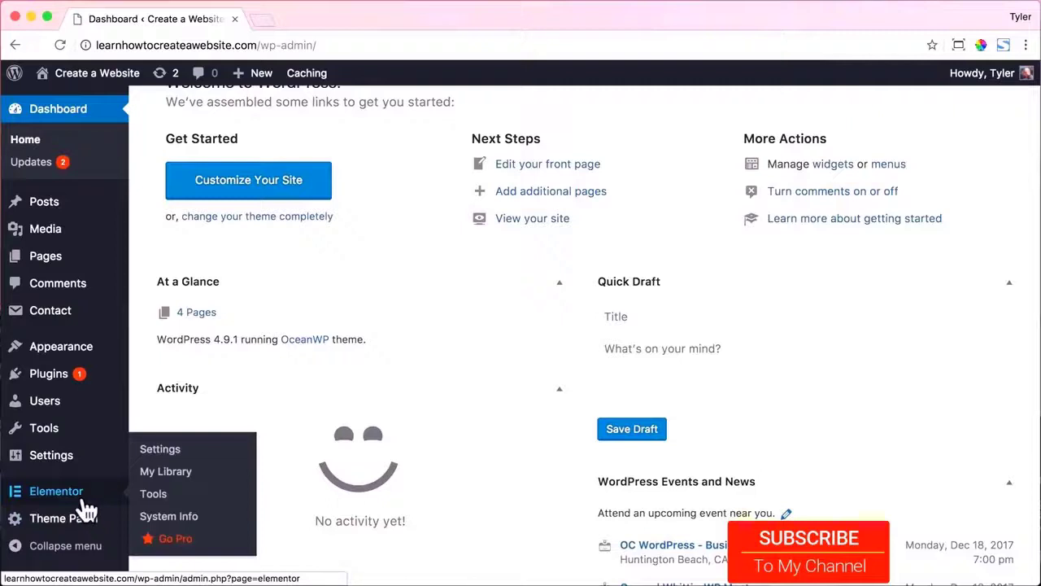
mouse_move(82, 523)
left_click(130, 450)
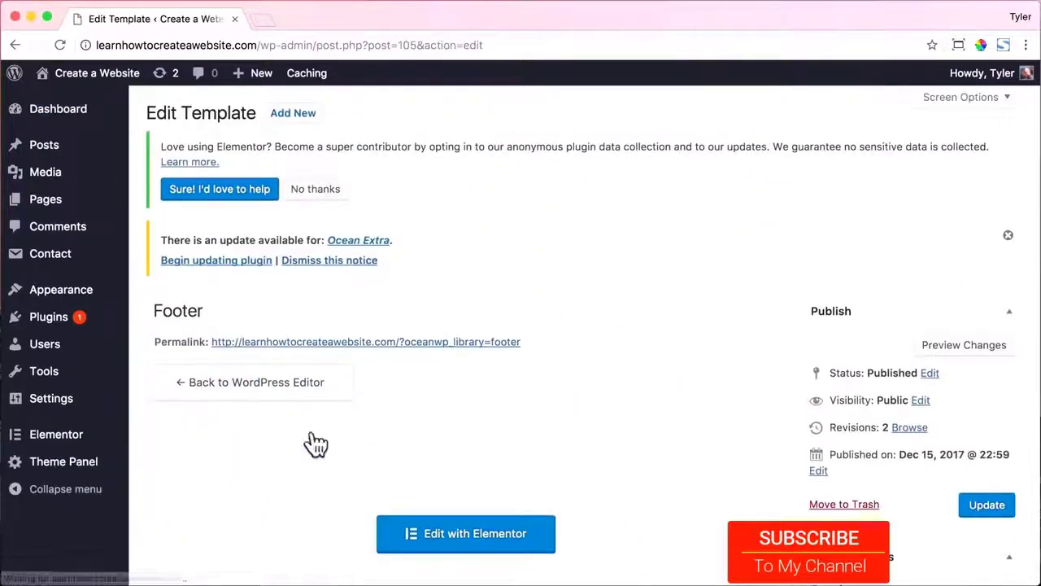
left_click(456, 527)
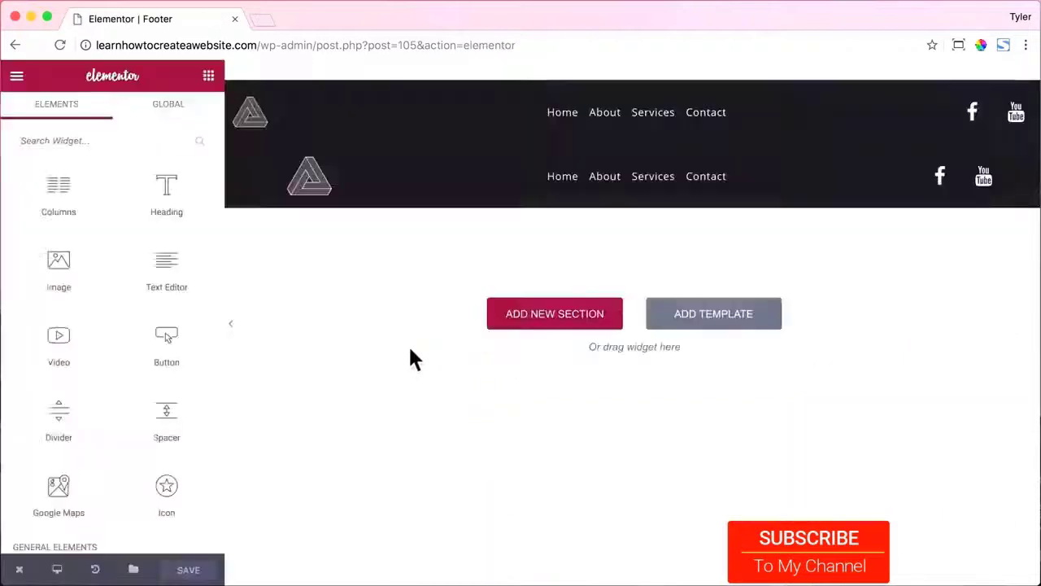
Turn on Stretch Section for the upper and lower footer sections, keeping content width Boxed.
left_click(594, 71)
left_click(163, 271)
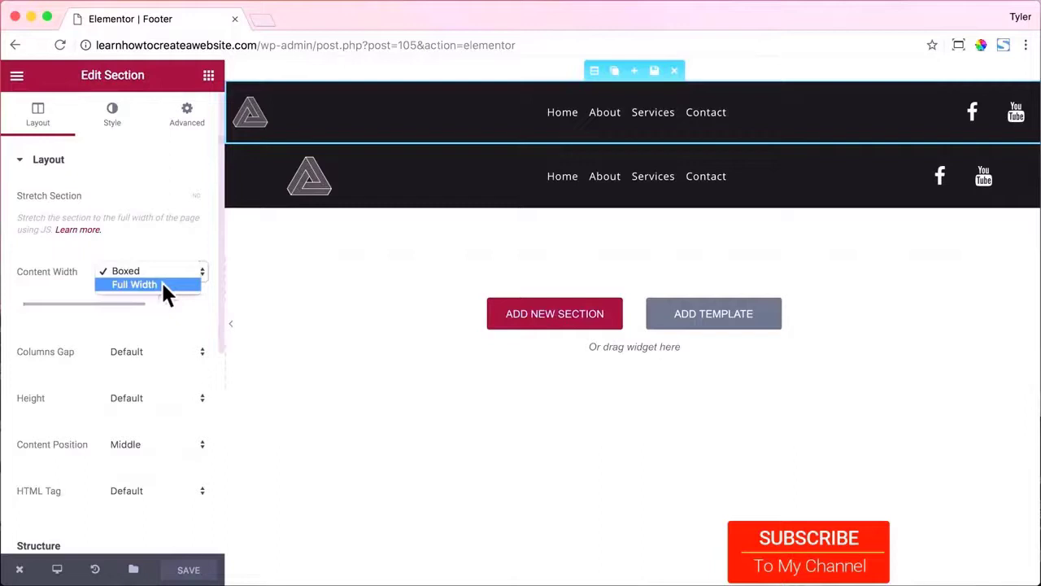
left_click(162, 272)
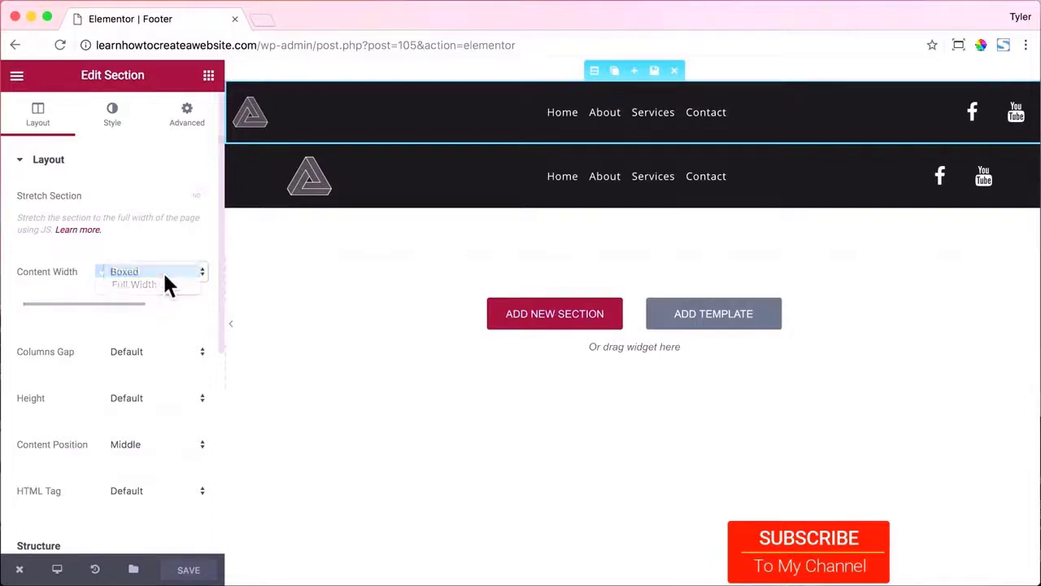
left_click(187, 196)
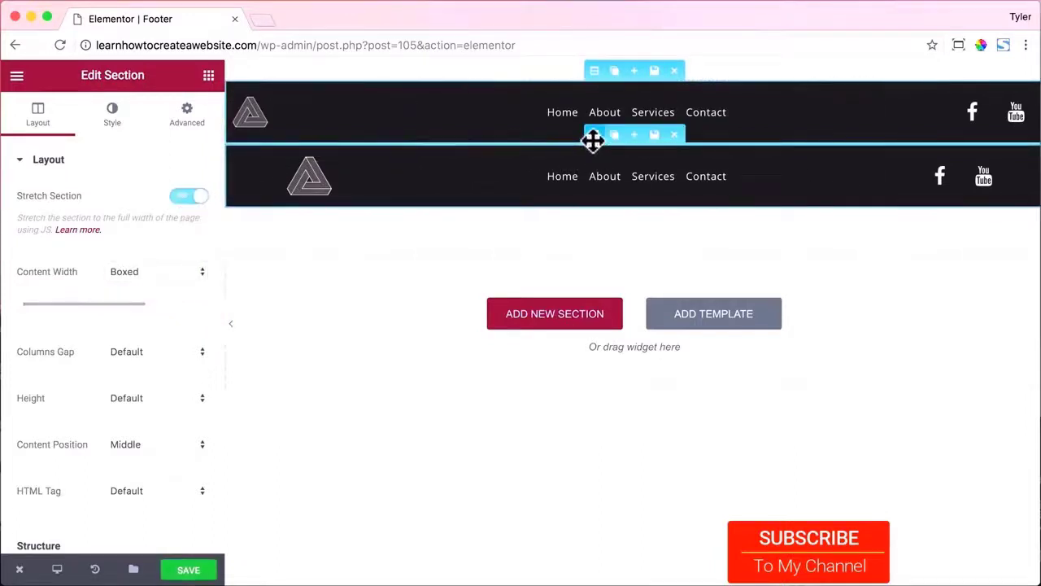
left_click(593, 138)
left_click(188, 198)
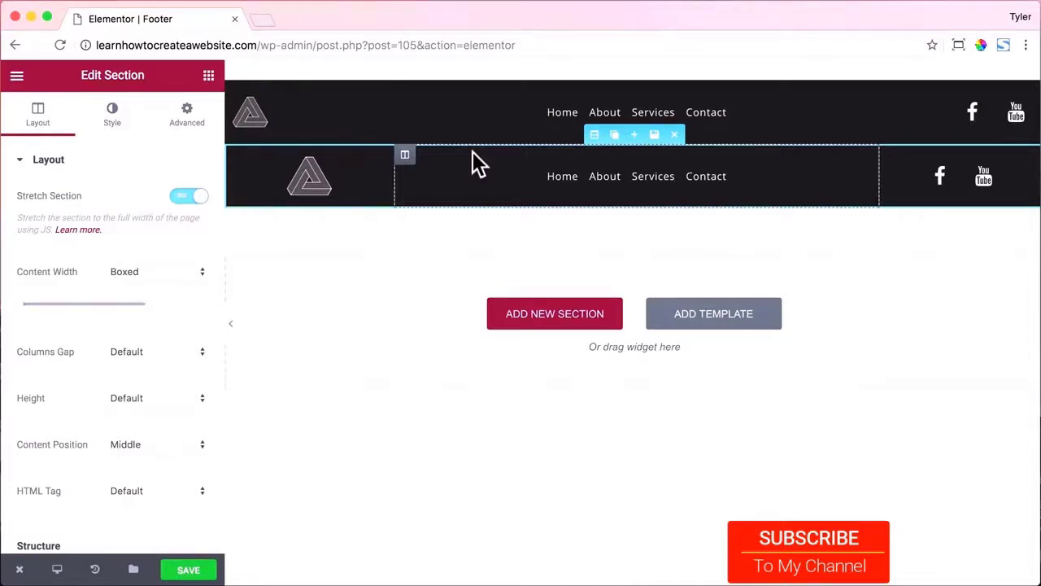
Set both footer logos to link to a Custom URL with the site's http address.
left_click(255, 116)
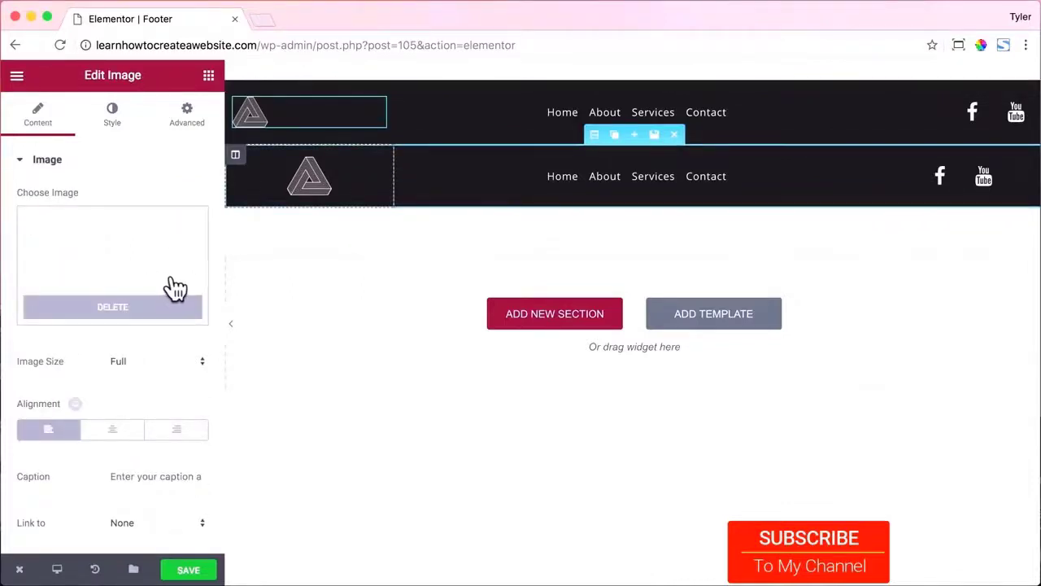
left_click(158, 522)
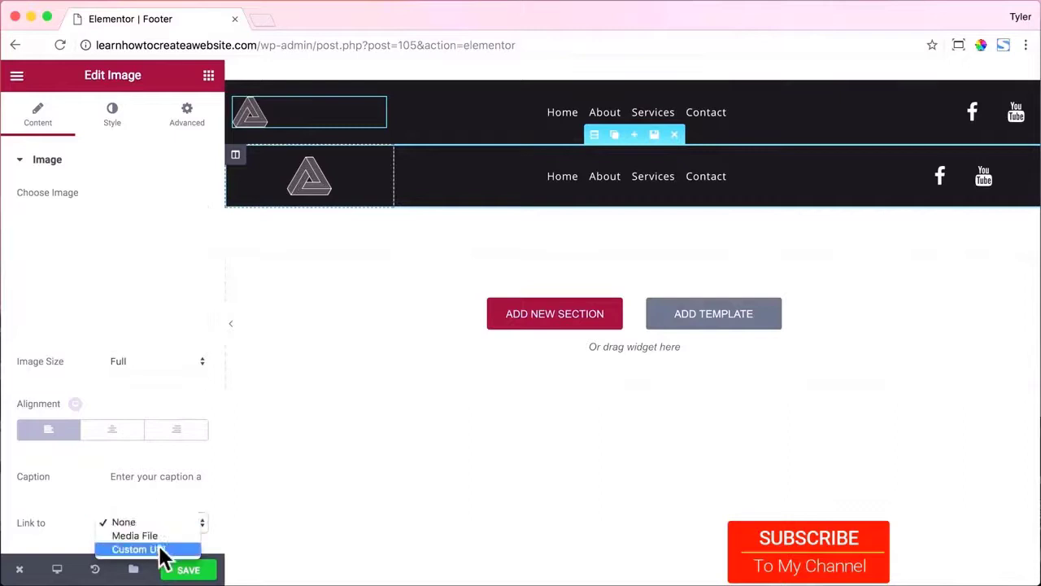
left_click(158, 551)
type("http")
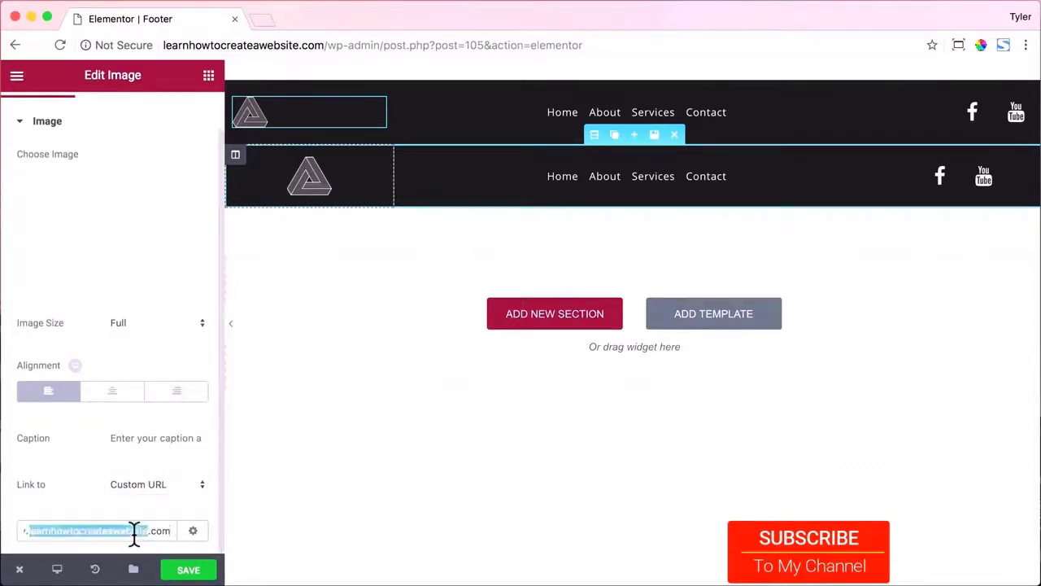
left_click(316, 183)
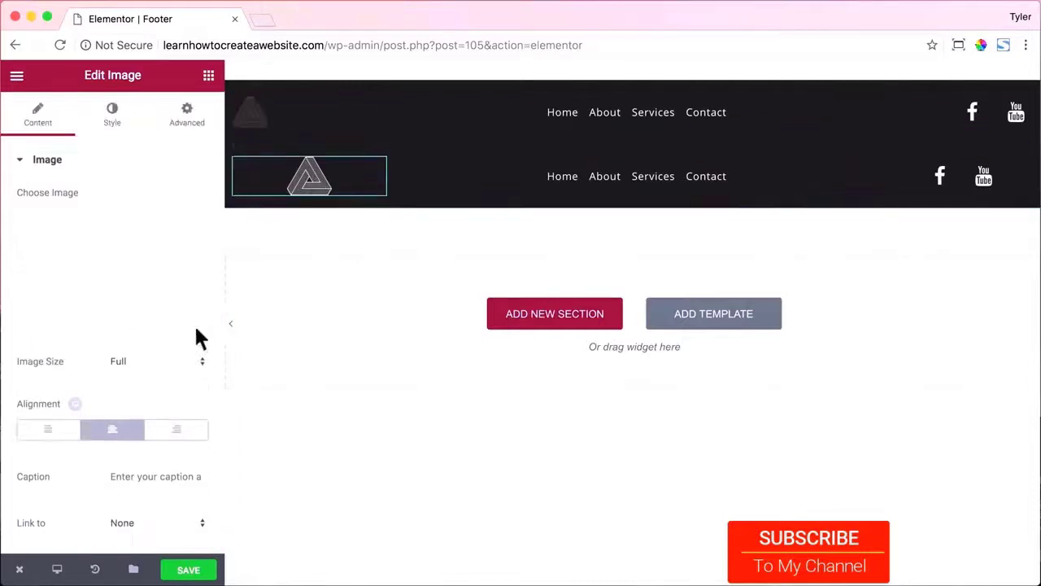
left_click(158, 522)
left_click(163, 551)
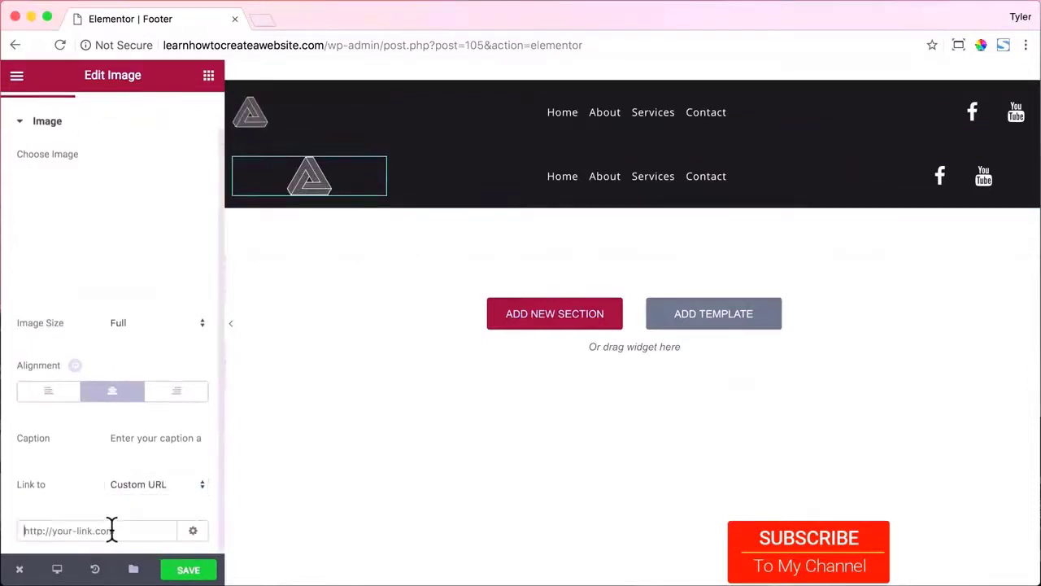
Save the footer and view it as a live page.
left_click(191, 572)
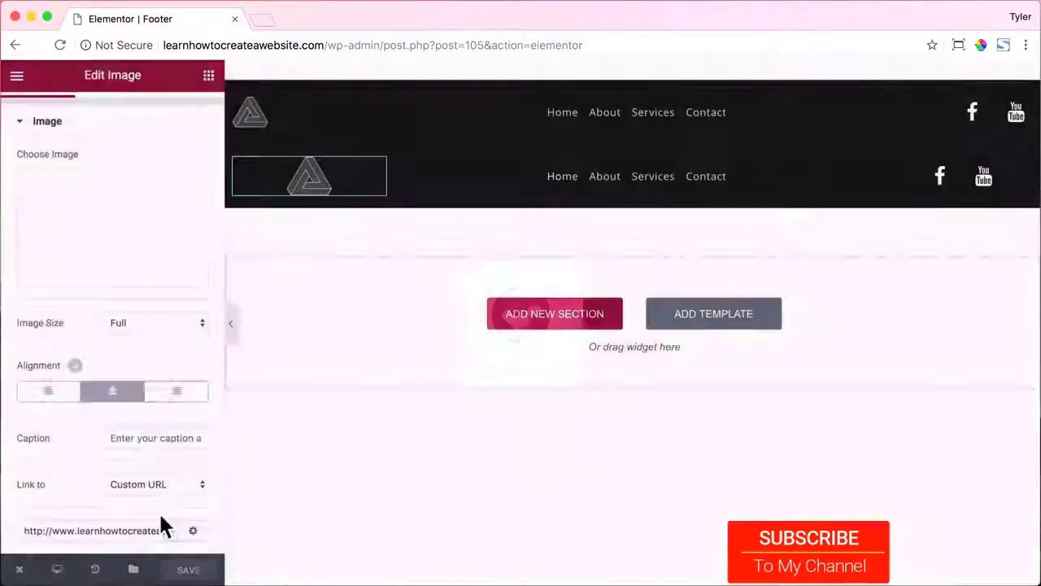
mouse_move(25, 573)
left_click(65, 496)
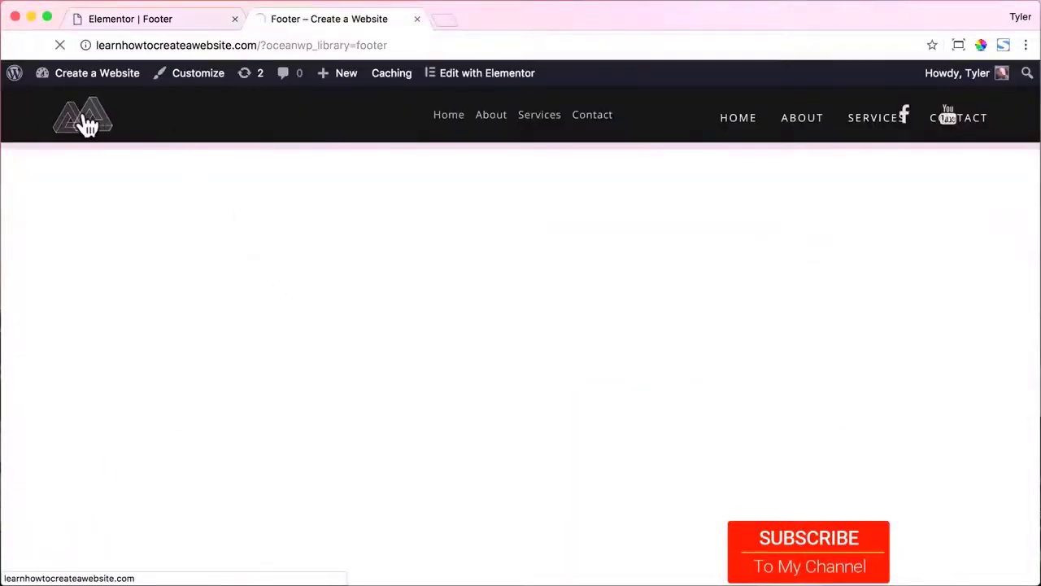
Go to the homepage via the logo, scroll down to the new footer, and close the Elementor tab.
left_click(87, 124)
scroll(323, 188, "down", 5)
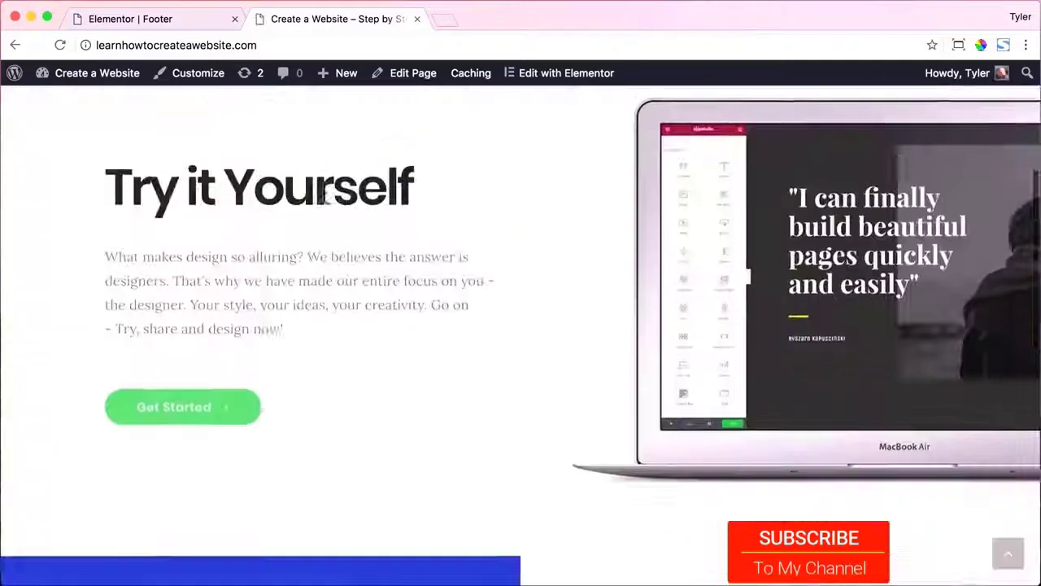
scroll(323, 192, "down", 7)
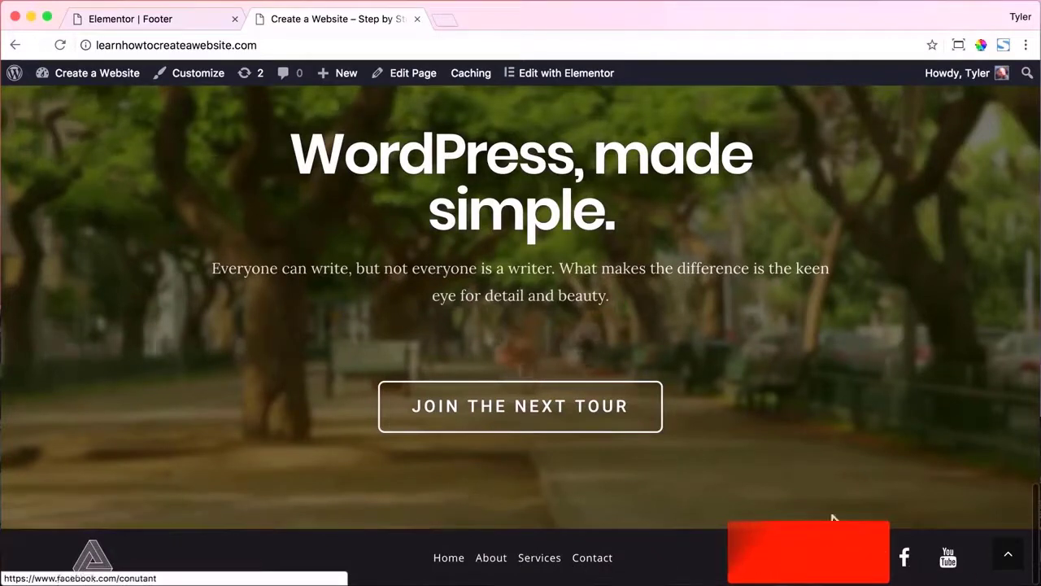
left_click(235, 19)
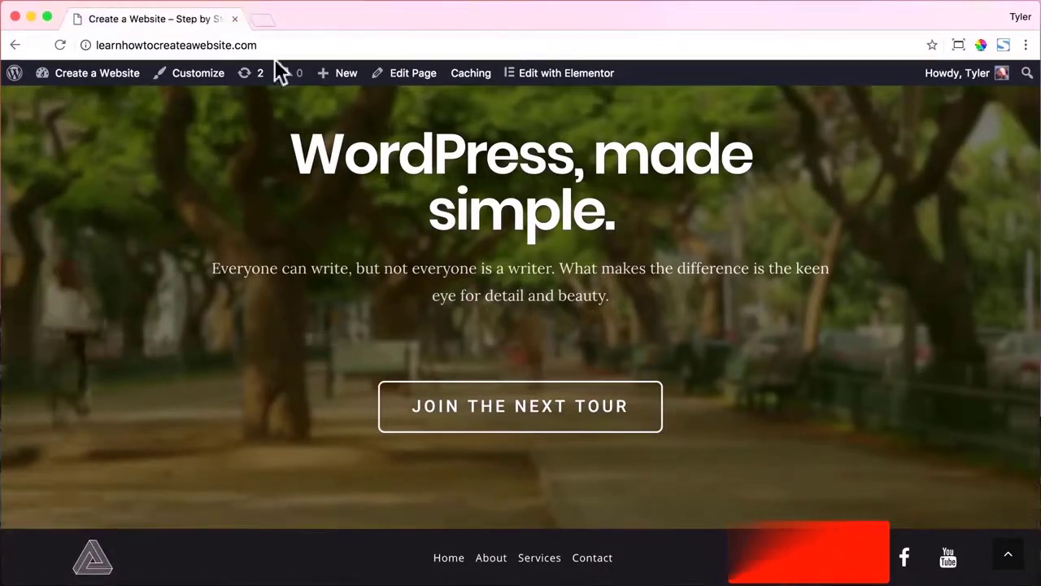
Preview the mobile layout by narrowing the window, then restore it to 1300×731.
left_click_drag(1034, 253, 78, 228)
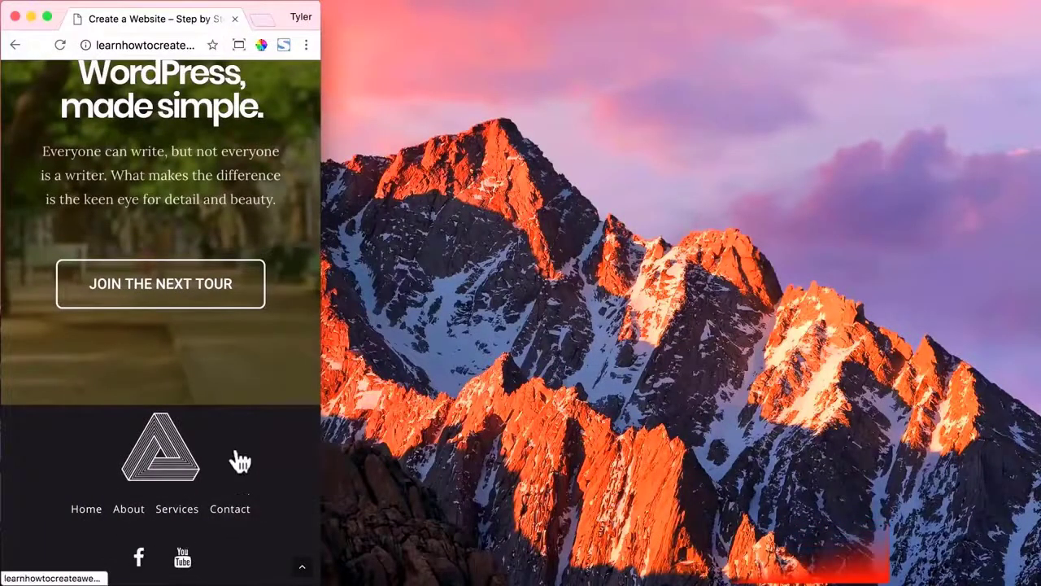
left_click(239, 44)
left_click(161, 145)
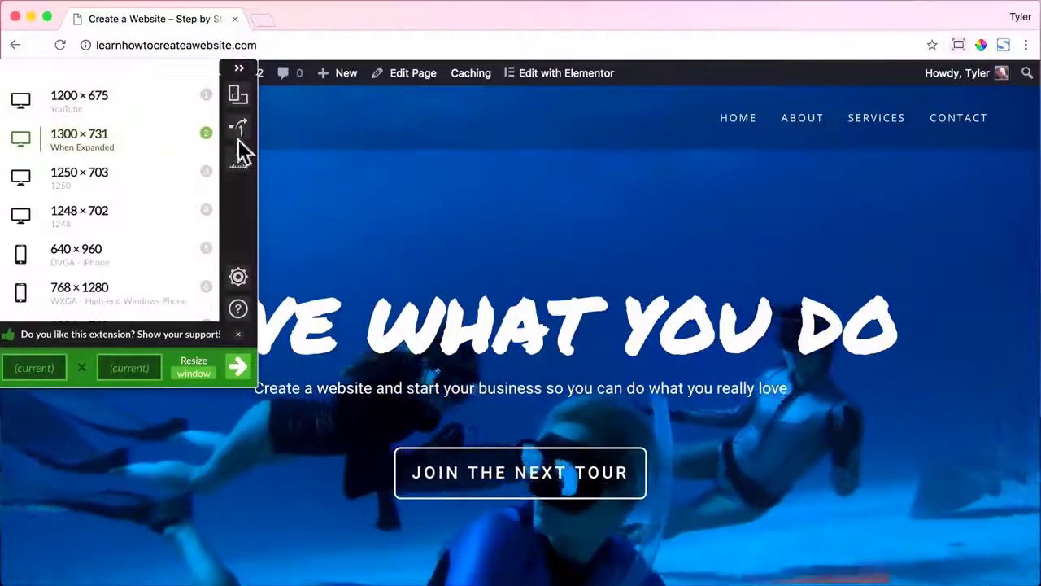
left_click(461, 163)
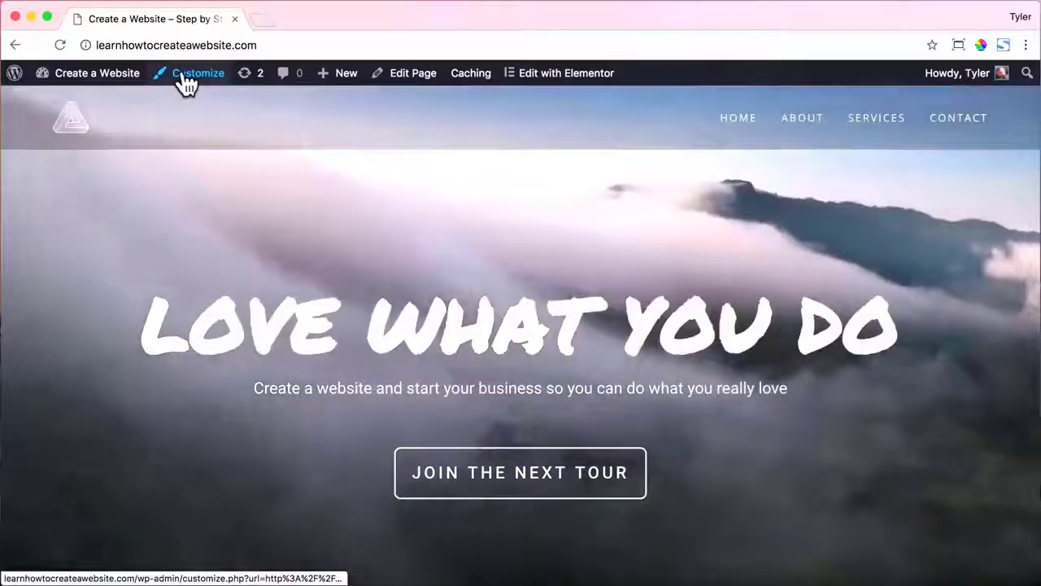
Open Customize > Site Identity, then open a blank new browser tab.
left_click(185, 81)
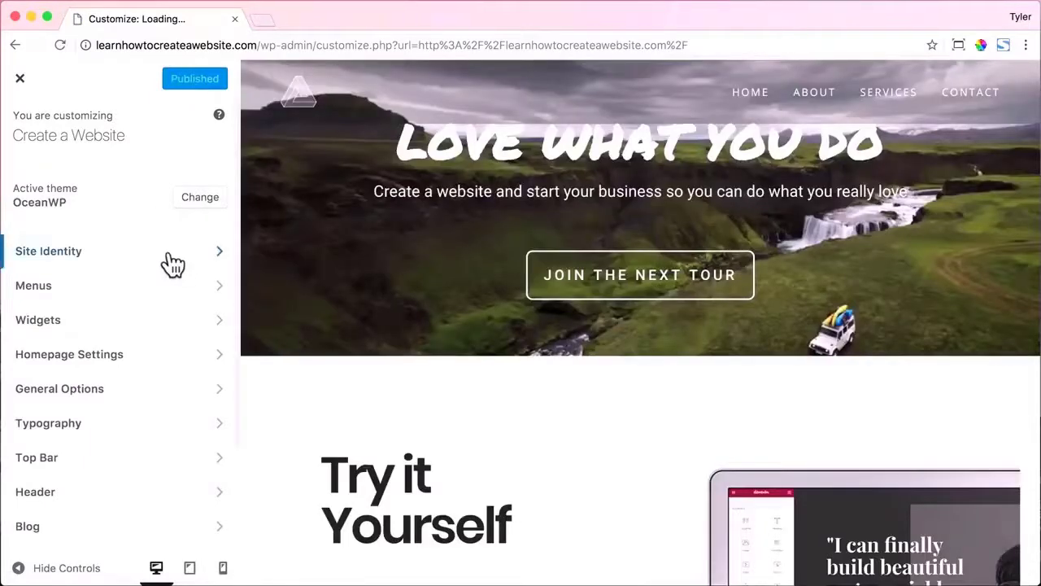
left_click(172, 263)
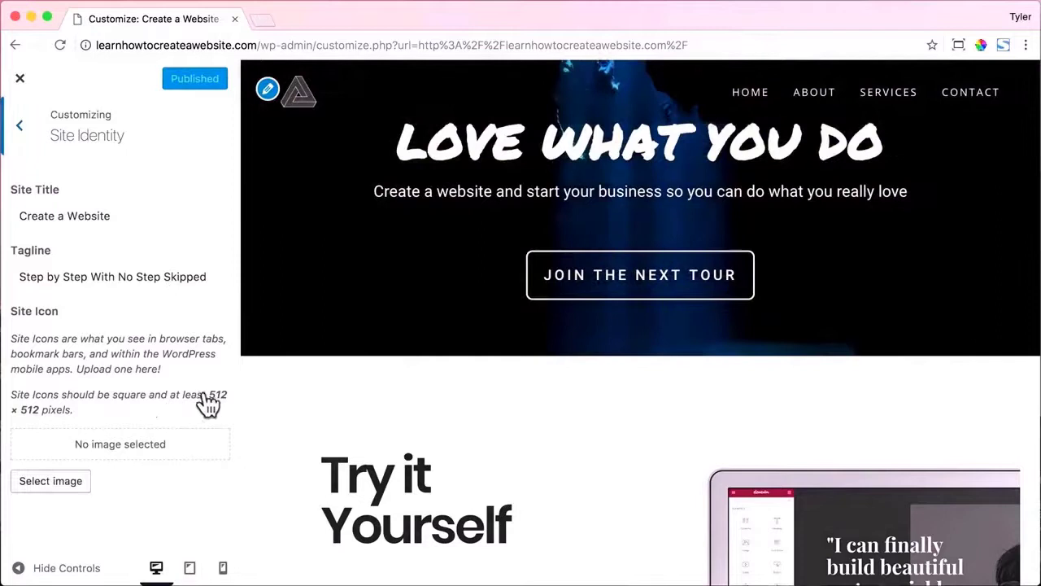
left_click(263, 21)
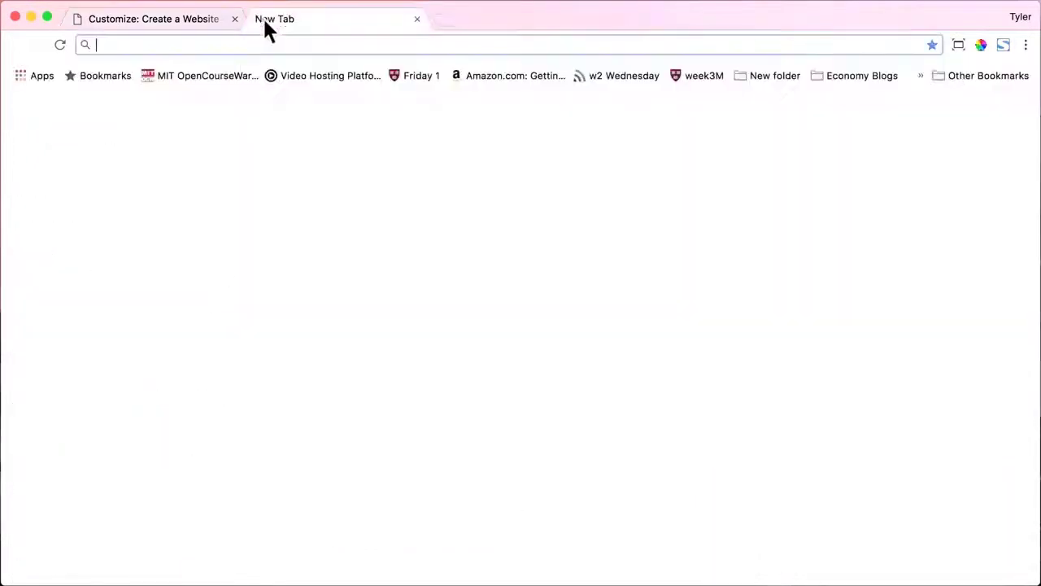
Load logomakr.com, search 'tr' and place the striped impossible triangle on the canvas.
type("logo")
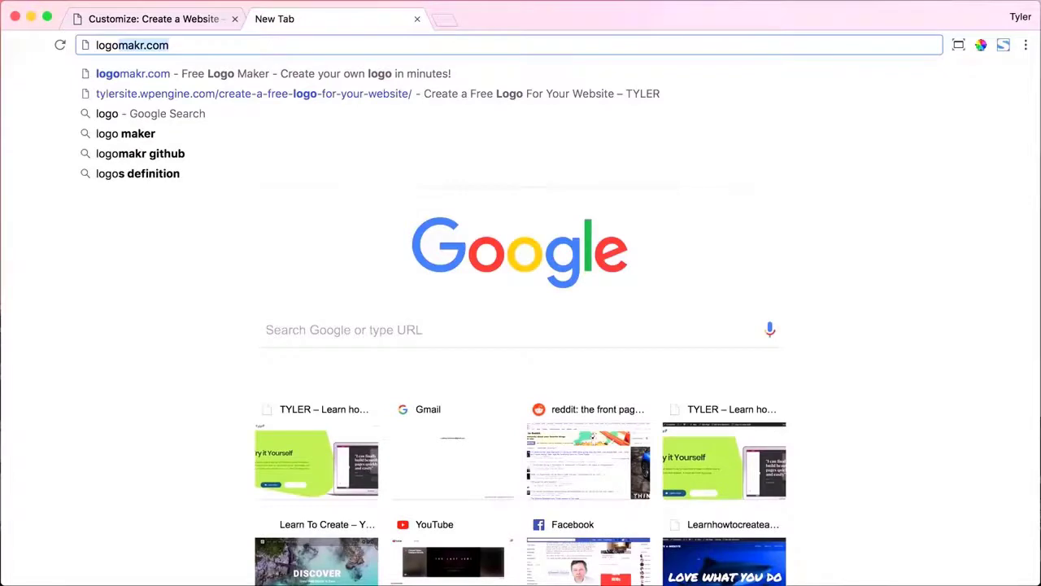
key("Right")
key("Return")
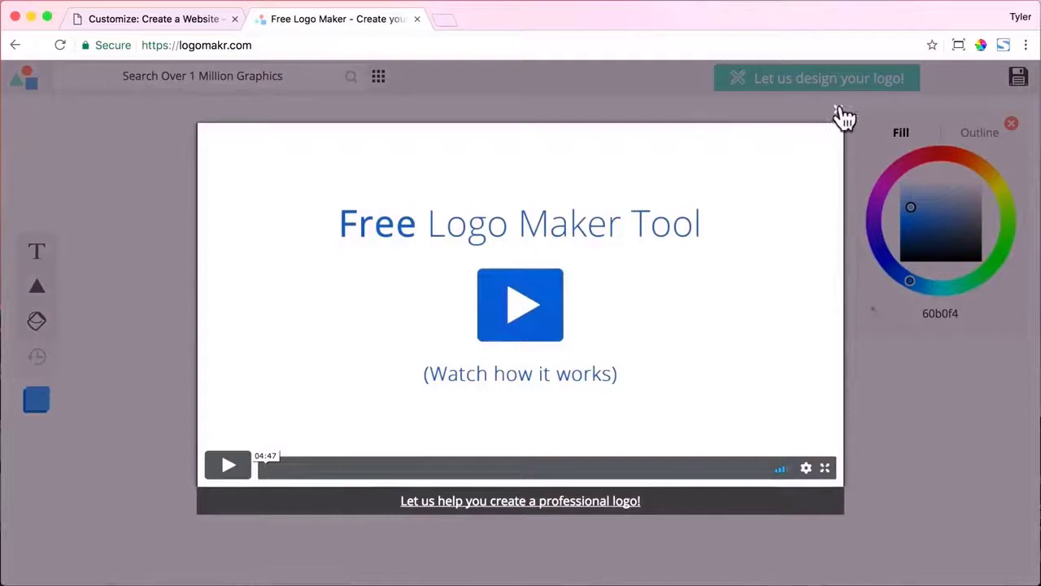
left_click(839, 111)
left_click(202, 76)
type("triangle")
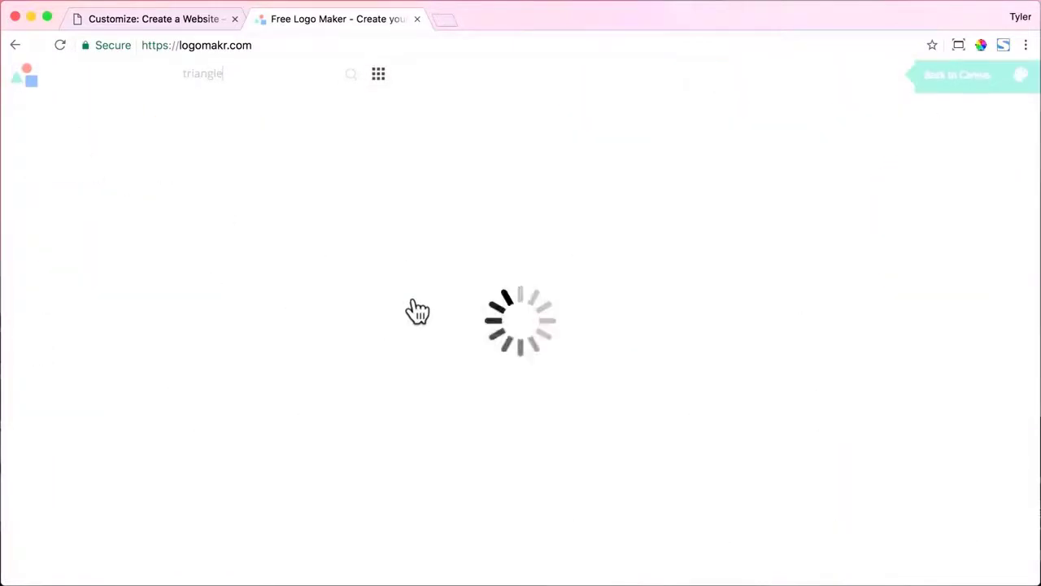
scroll(423, 314, "down", 15)
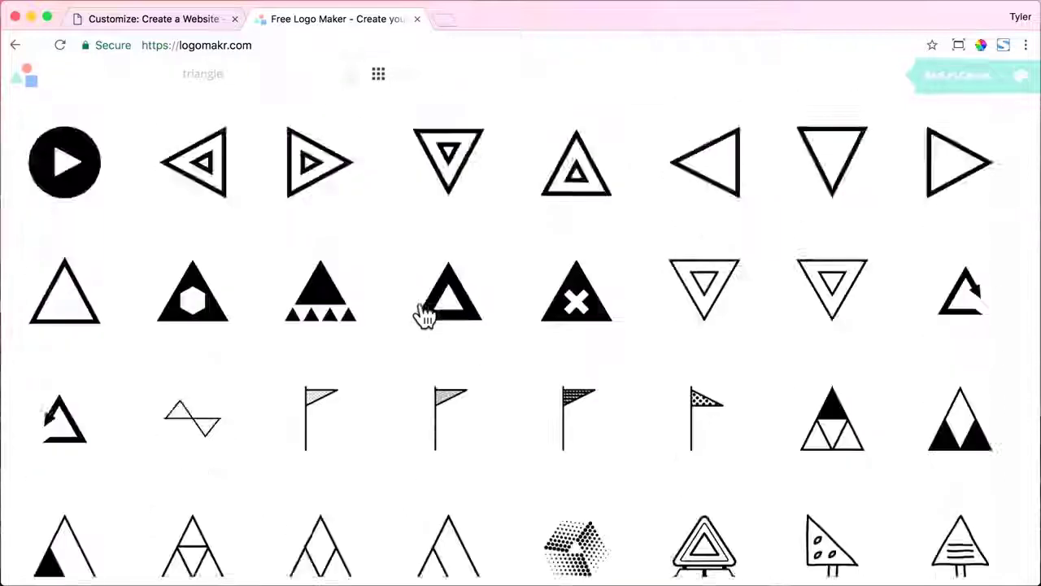
left_click(962, 299)
left_click_drag(547, 352, 624, 423)
left_click_drag(532, 347, 529, 323)
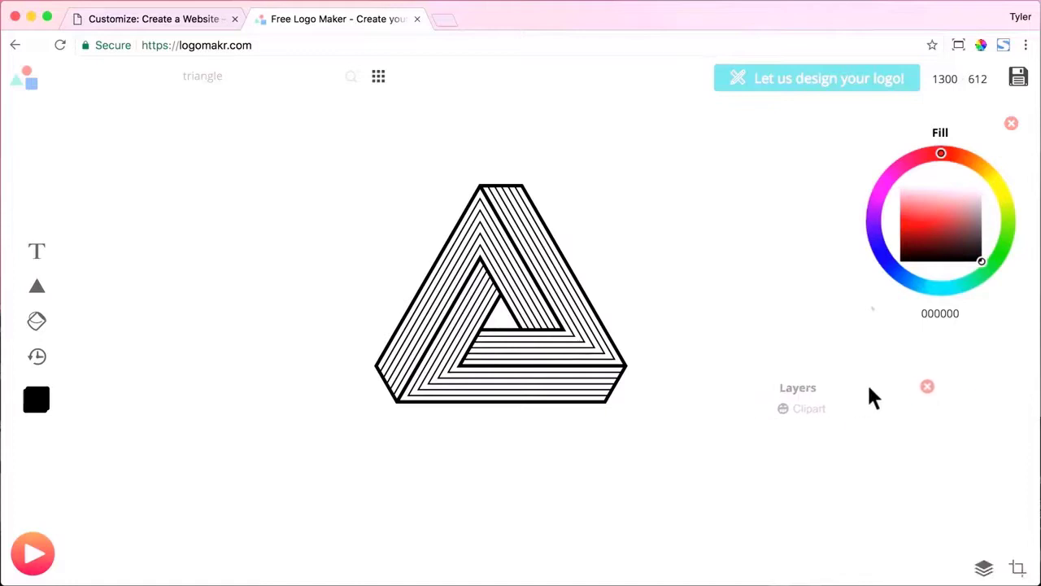
Crop the canvas to a square 512 × 512 around the triangle.
left_click(1018, 567)
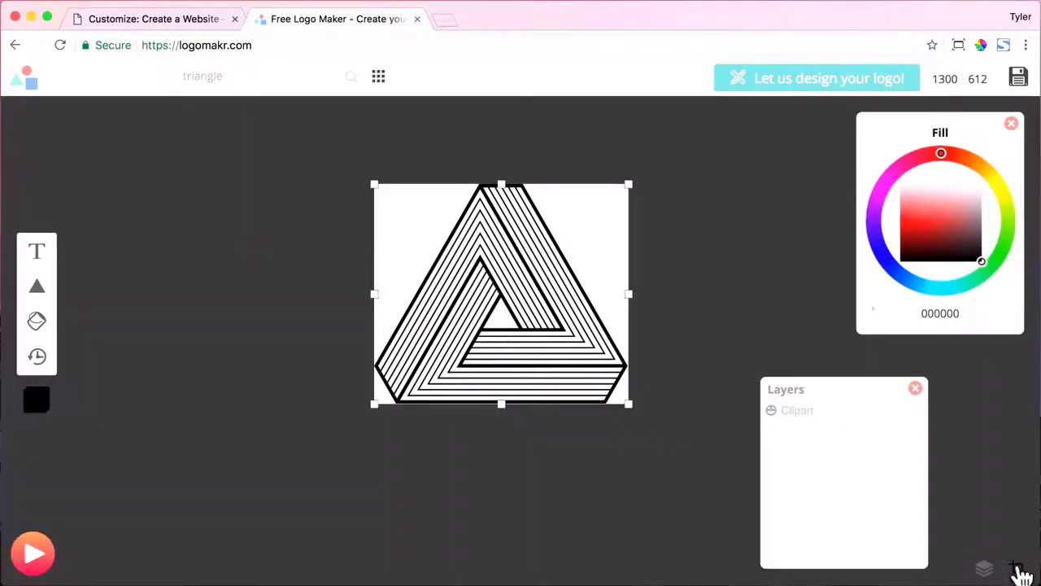
left_click_drag(635, 411, 692, 465)
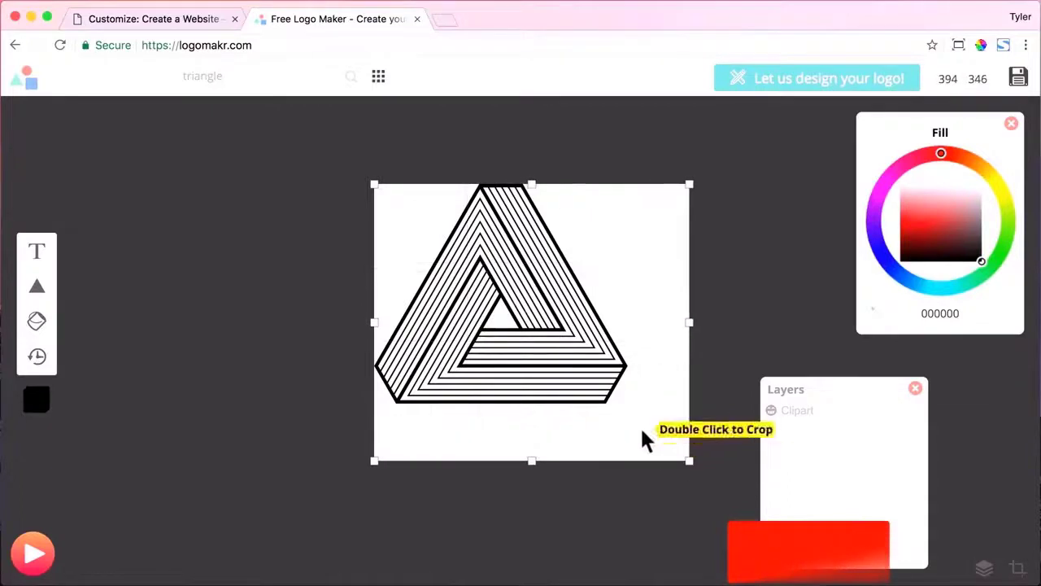
left_click_drag(642, 431, 586, 428)
left_click_drag(638, 459, 720, 492)
left_click_drag(591, 368, 561, 333)
left_click(200, 23)
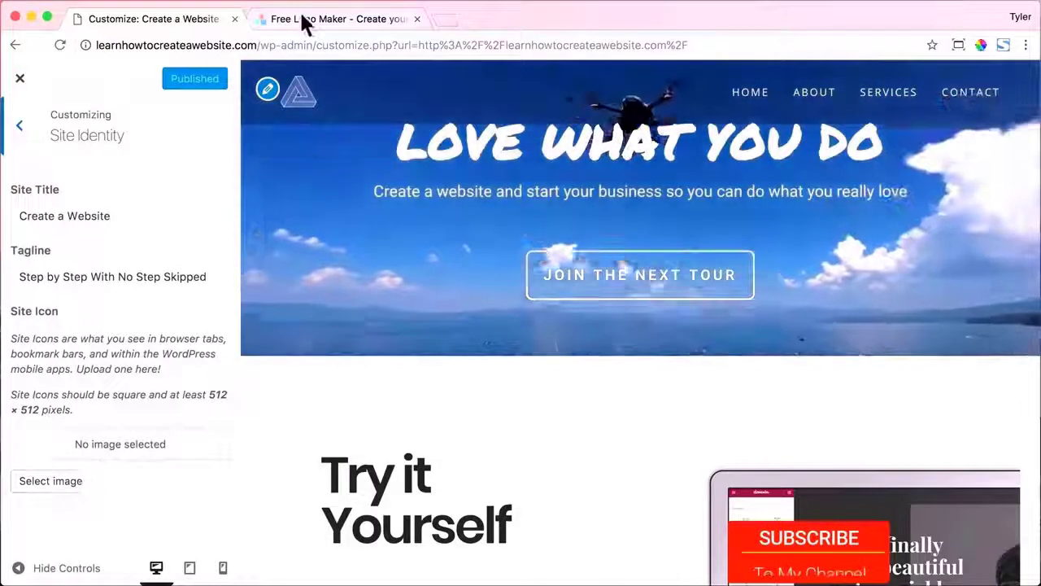
left_click(303, 18)
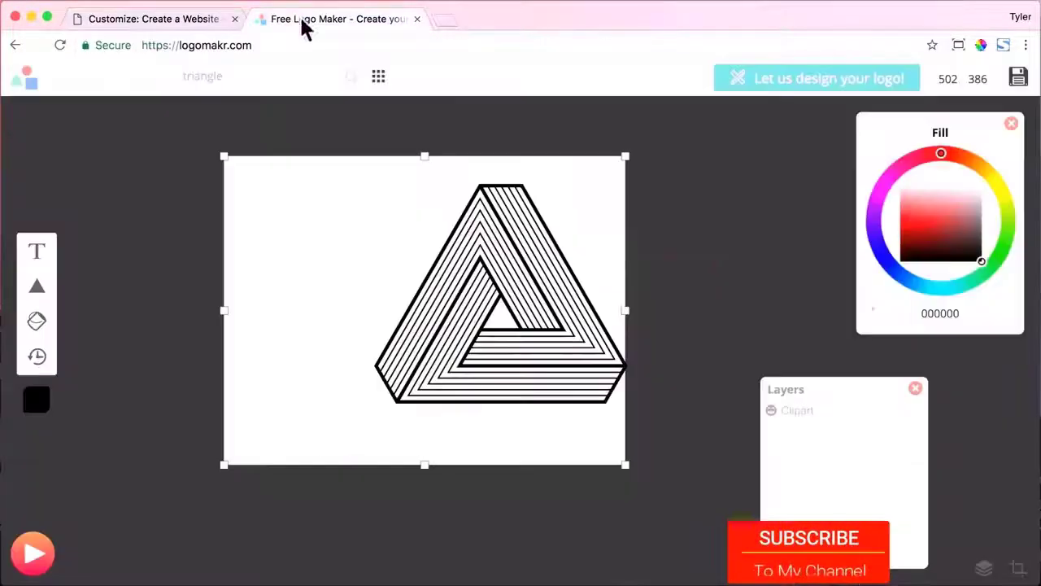
left_click_drag(632, 467, 640, 467)
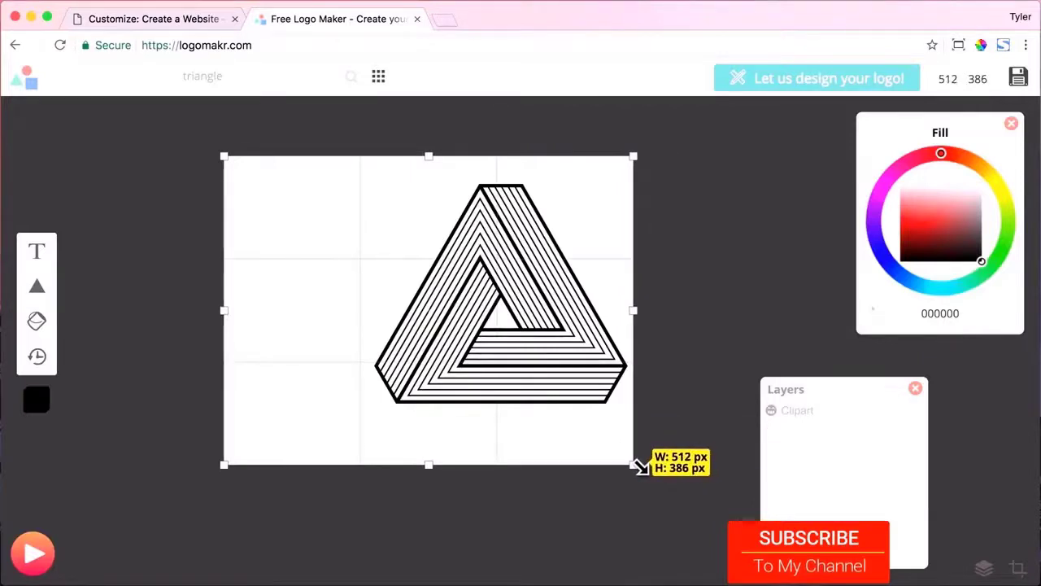
left_click_drag(431, 468, 434, 565)
left_click_drag(536, 313, 598, 252)
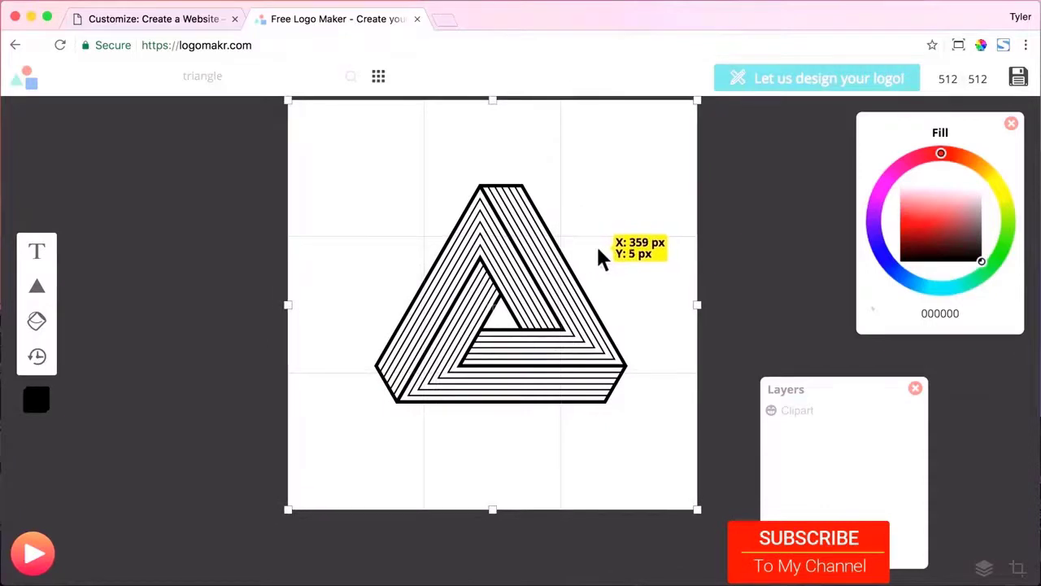
double_click(547, 269)
Enlarge the triangle to fill the canvas and download the free version as favicon.png.
left_click_drag(659, 218, 729, 155)
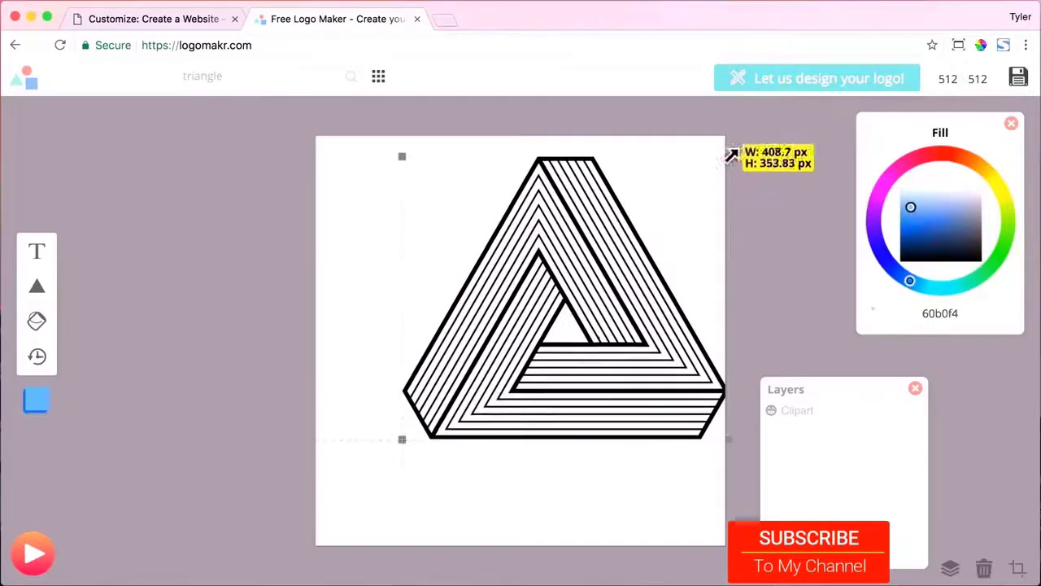
left_click_drag(402, 436, 324, 486)
left_click_drag(516, 414, 508, 401)
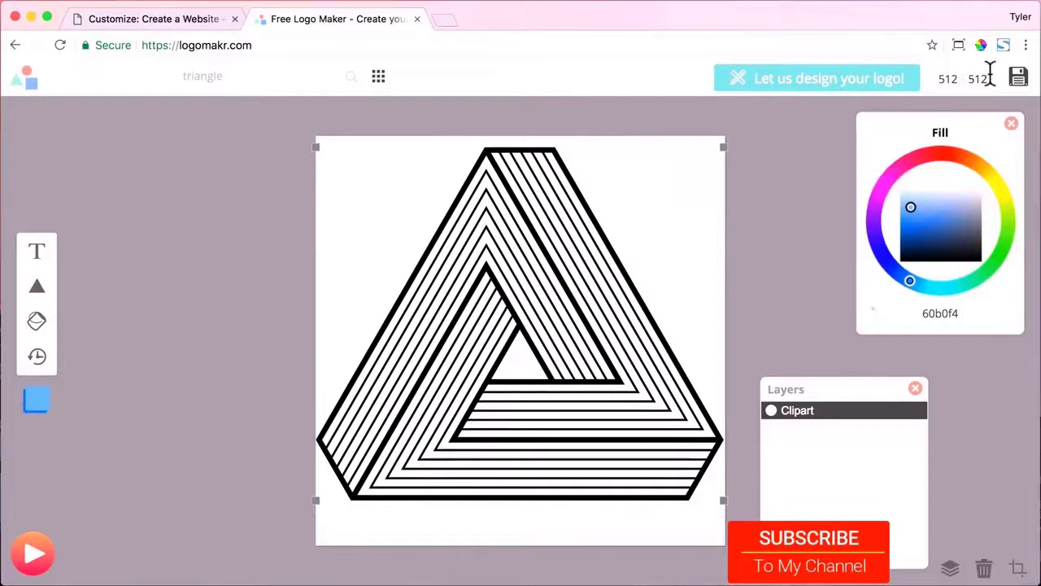
left_click(1017, 80)
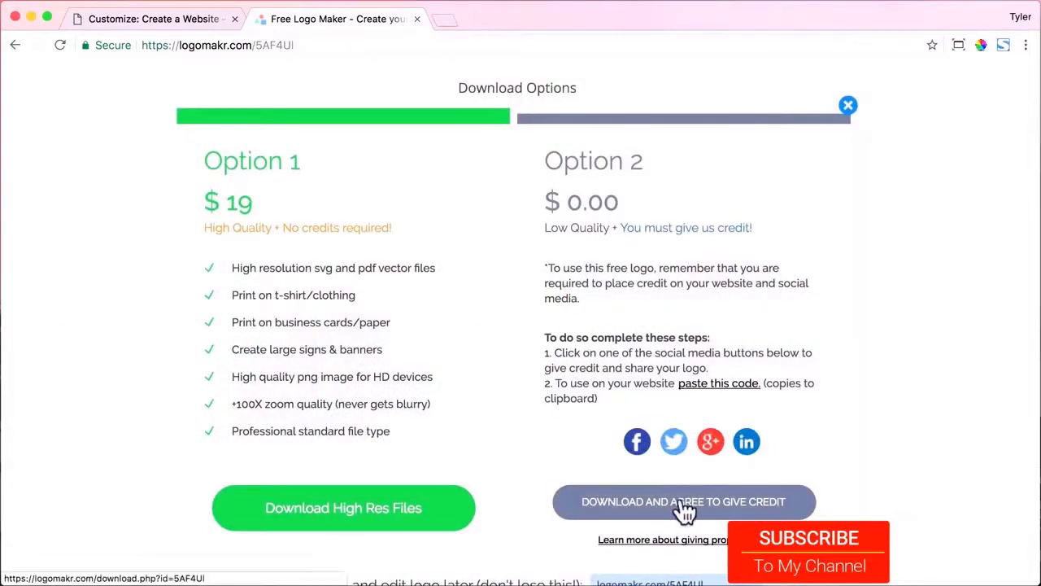
left_click(683, 506)
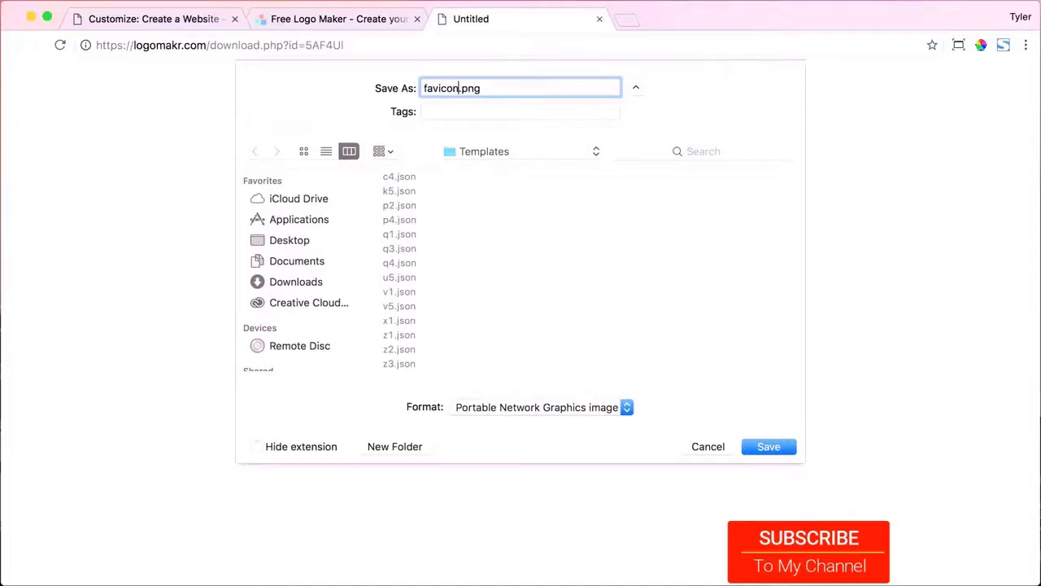
key("Return")
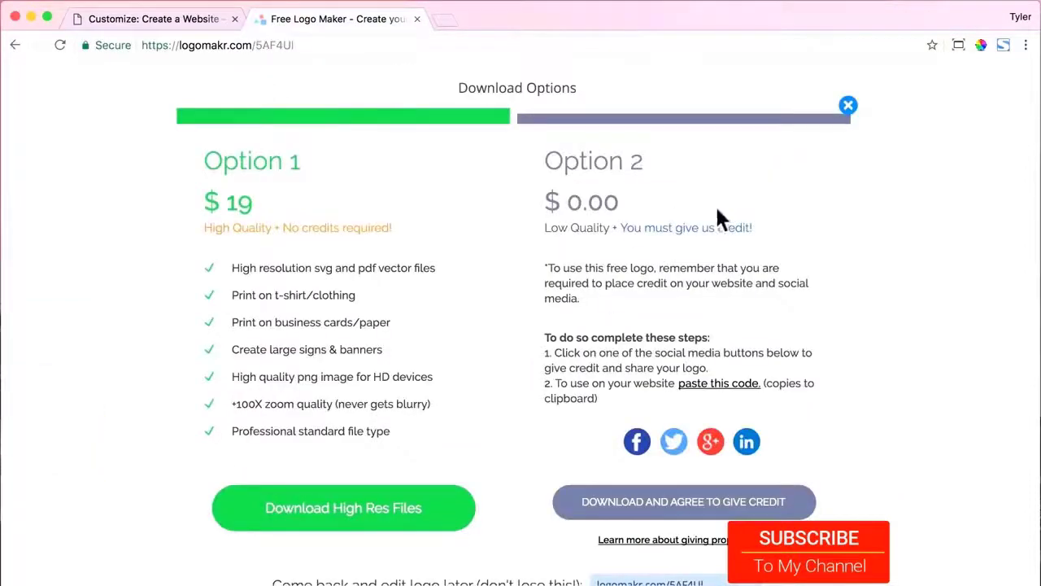
Upload favicon.png to the Media Library from Site Identity's Site Icon image picker.
left_click(416, 19)
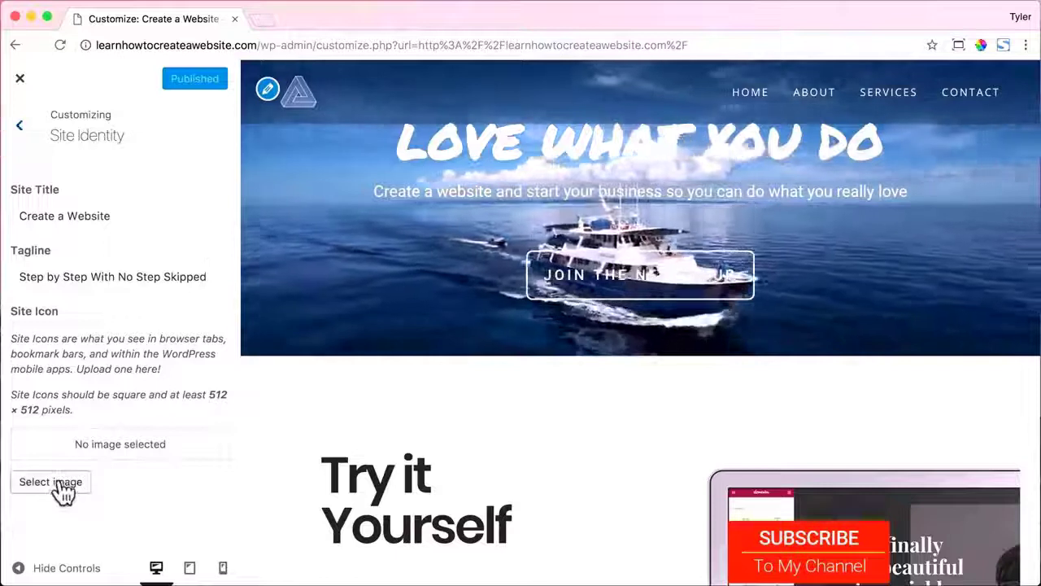
left_click(61, 482)
left_click(78, 140)
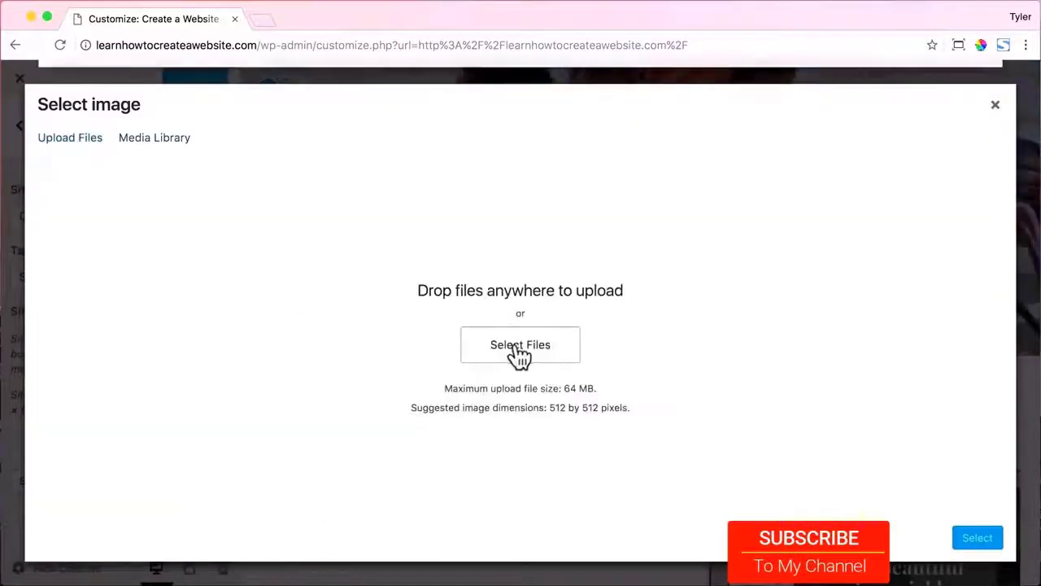
left_click(516, 345)
left_click(254, 118)
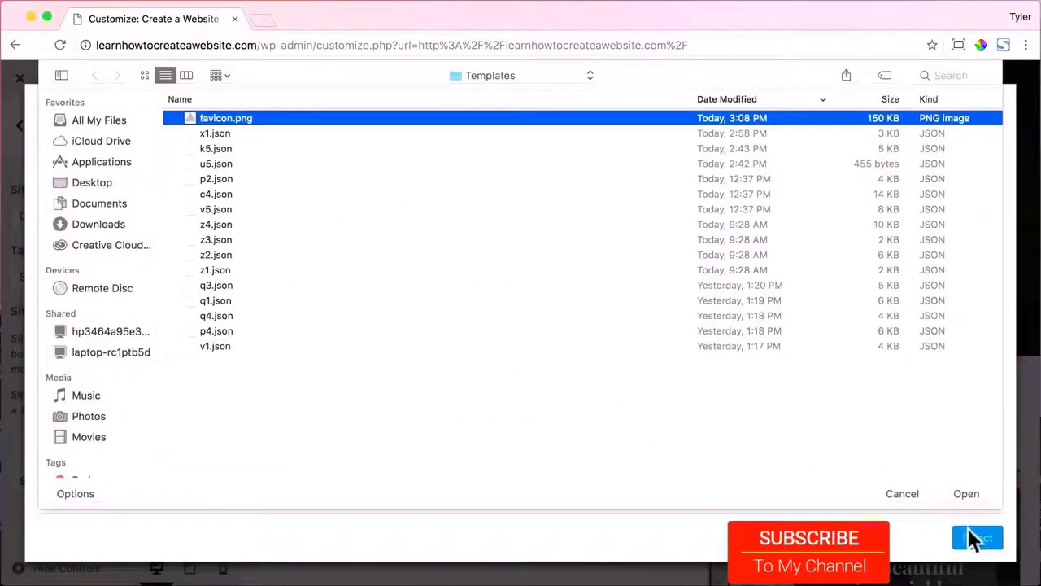
left_click(976, 493)
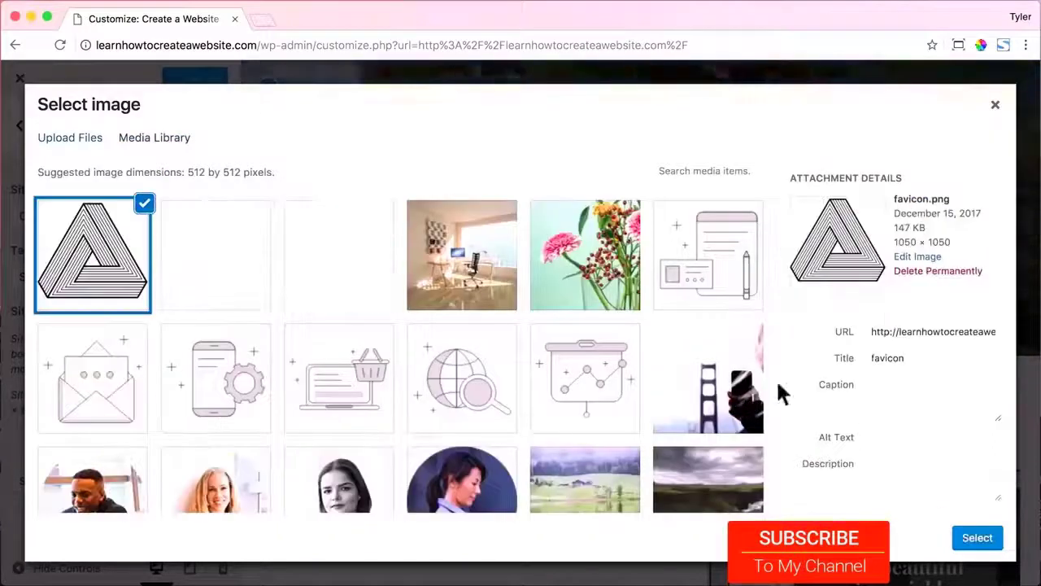
Use the uploaded triangle as the Site Icon, accept the crop, and publish.
left_click(967, 537)
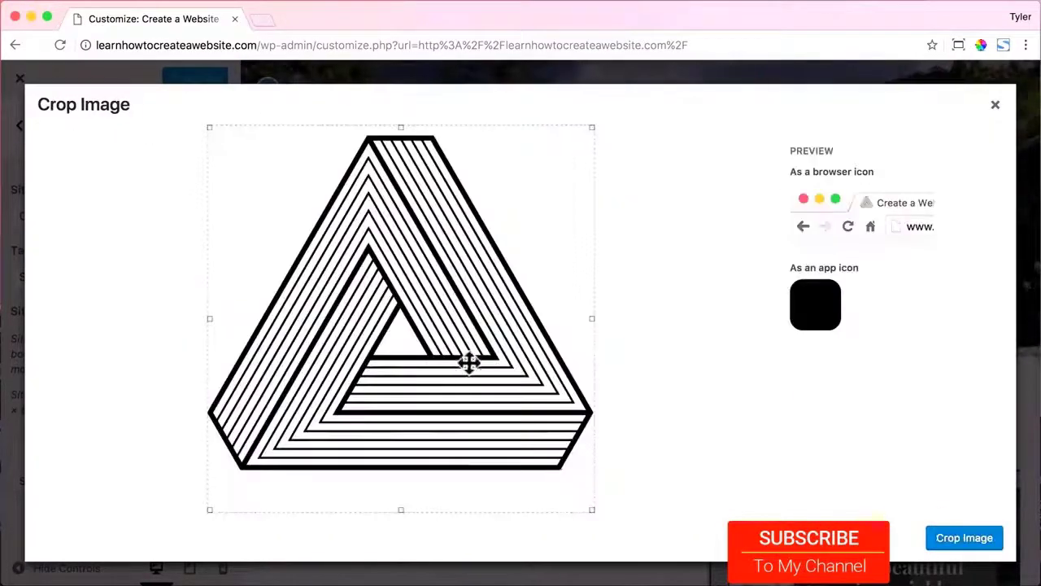
left_click(968, 541)
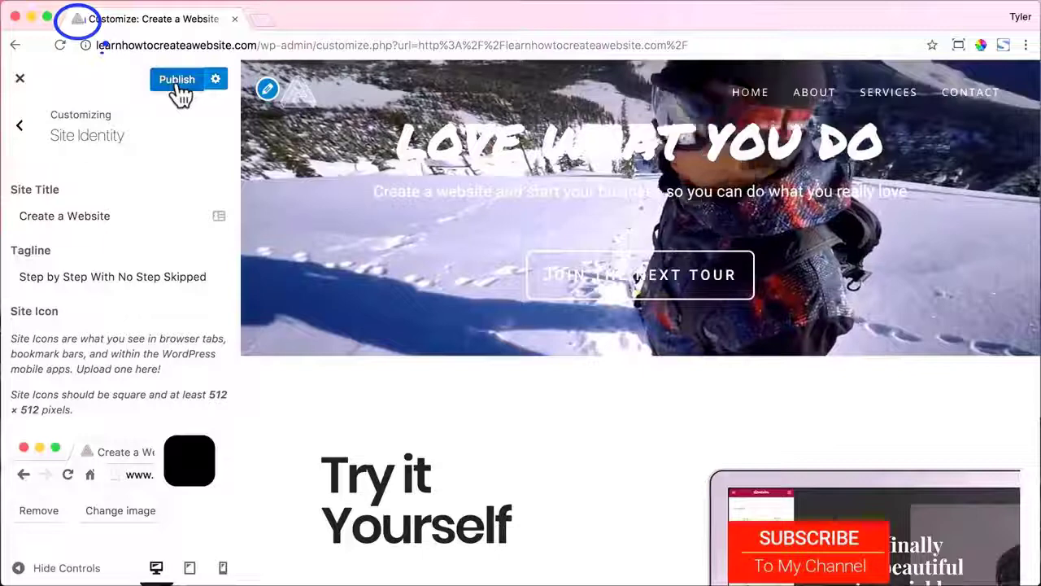
left_click(175, 81)
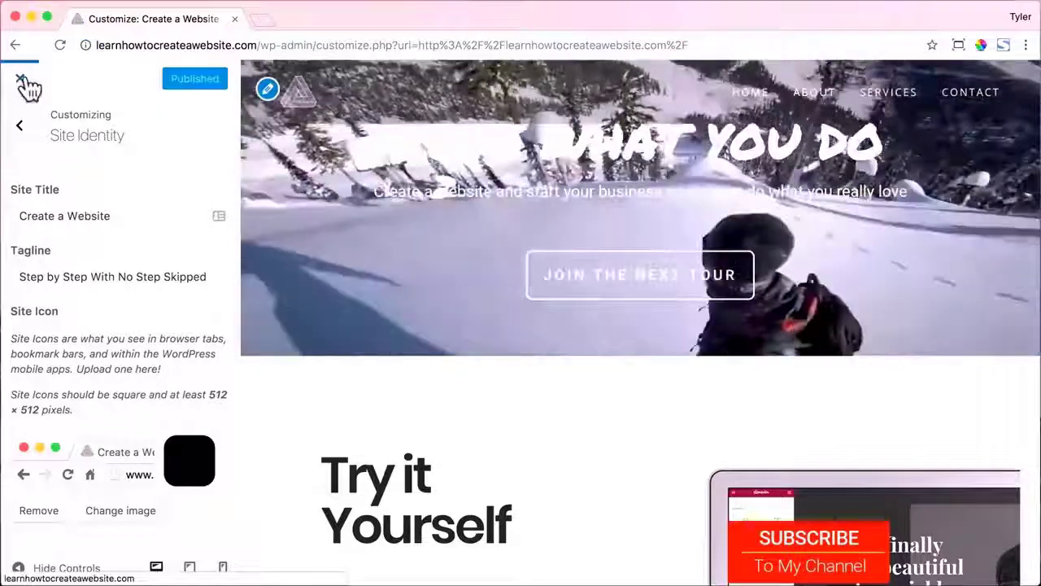
Exit the customizer and scroll through the live Home page.
left_click(20, 78)
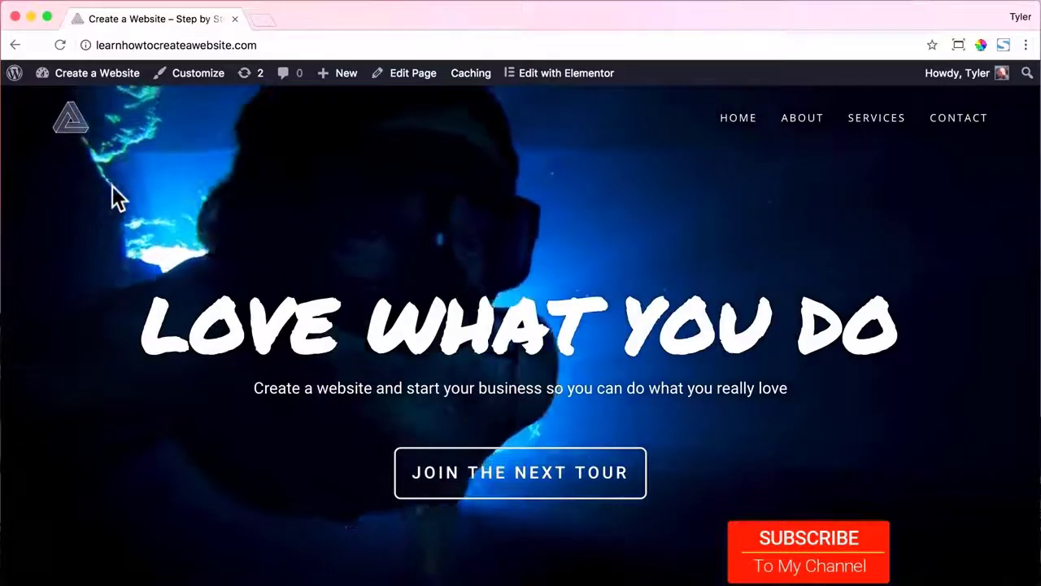
scroll(207, 186, "down", 5)
scroll(207, 186, "down", 10)
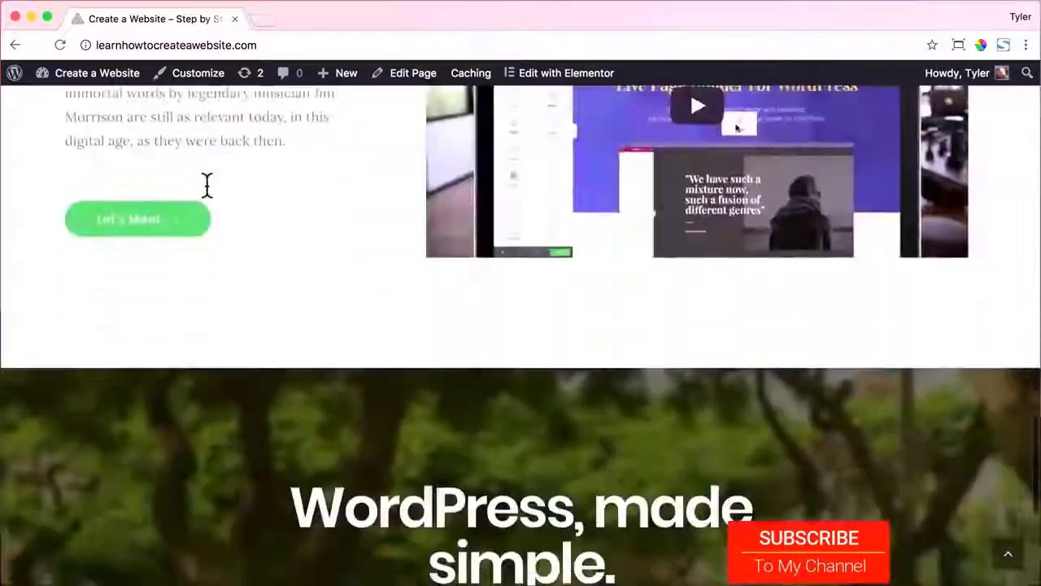
scroll(205, 183, "up", 8)
scroll(206, 184, "up", 10)
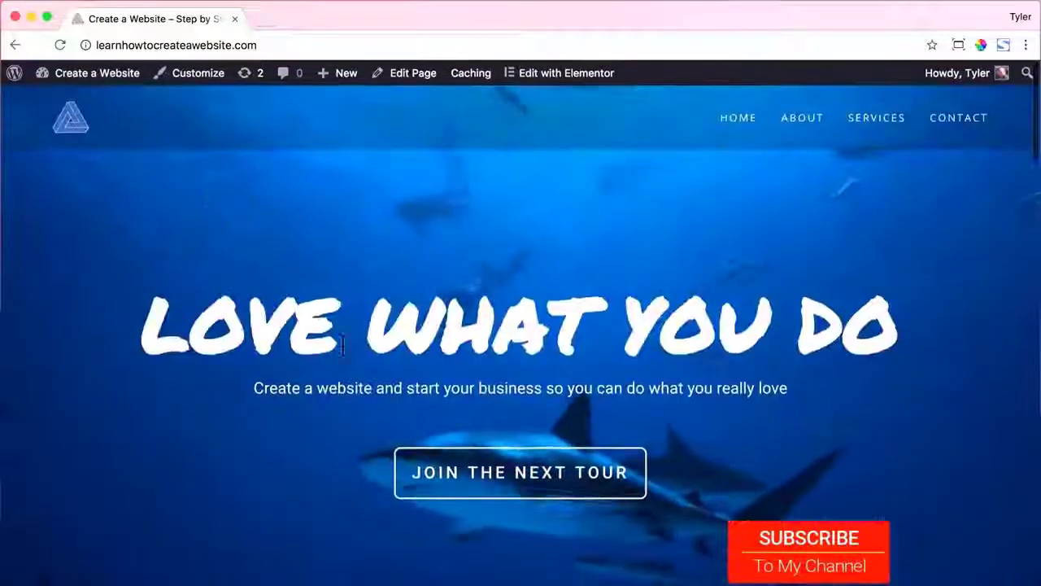
Follow the hero link to the About page, then review the Services page.
left_click(507, 481)
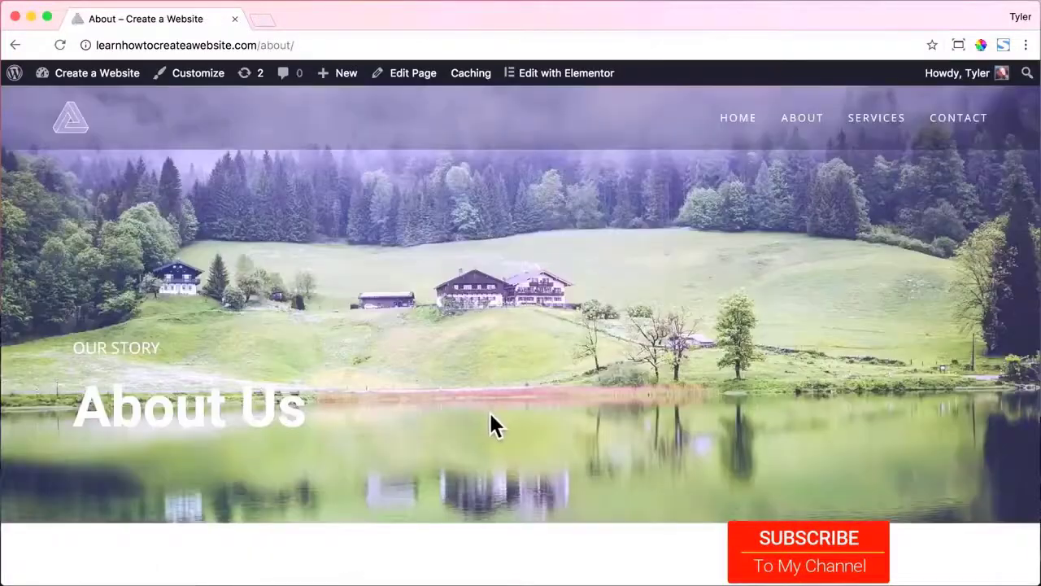
scroll(491, 418, "down", 10)
scroll(493, 426, "down", 5)
left_click(541, 567)
scroll(509, 411, "down", 15)
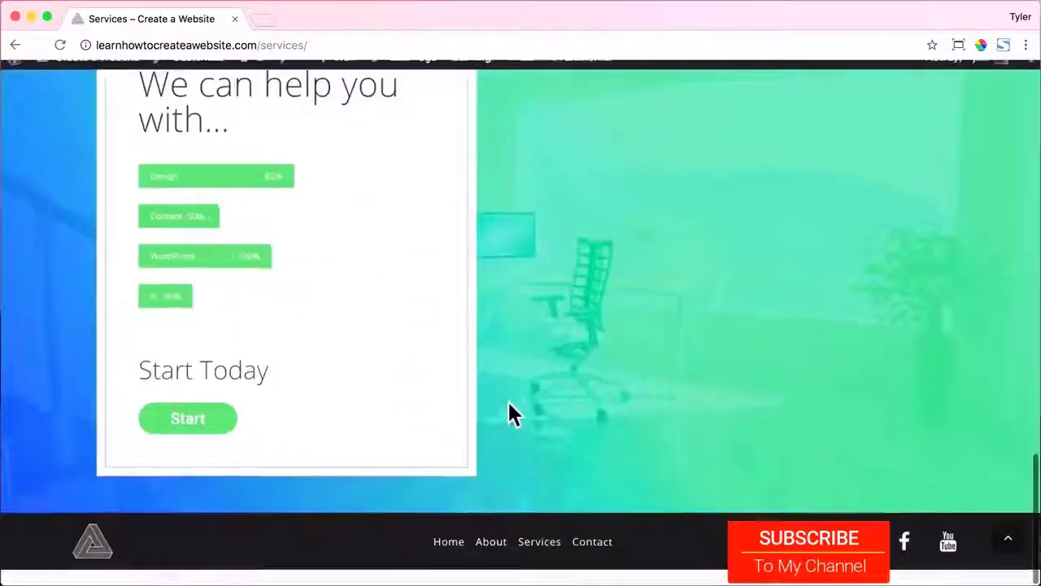
scroll(518, 411, "up", 2)
scroll(519, 411, "down", 2)
Open the Contact page and scroll through its content.
left_click(204, 447)
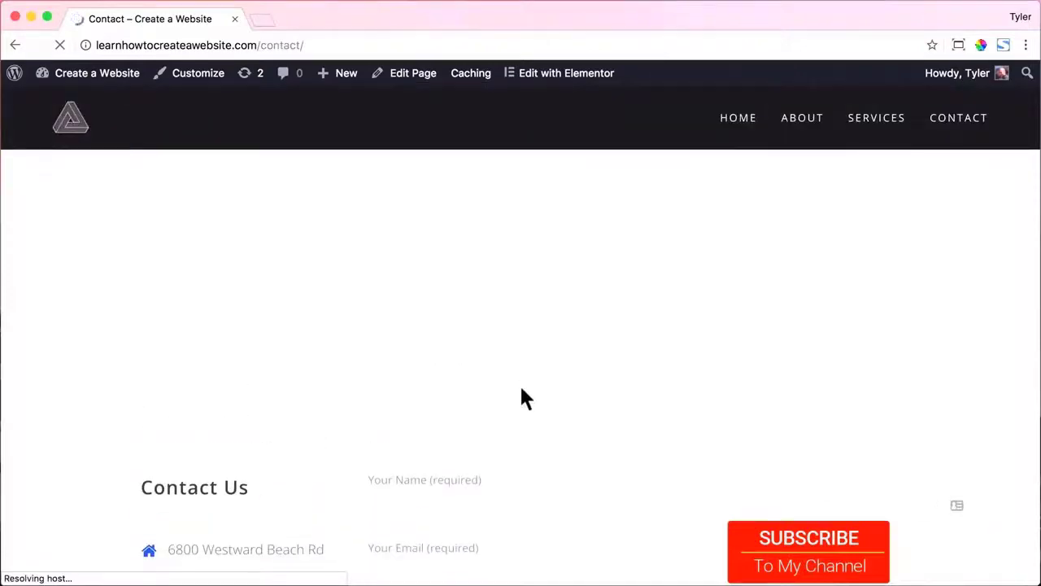
scroll(519, 383, "down", 5)
scroll(520, 383, "up", 5)
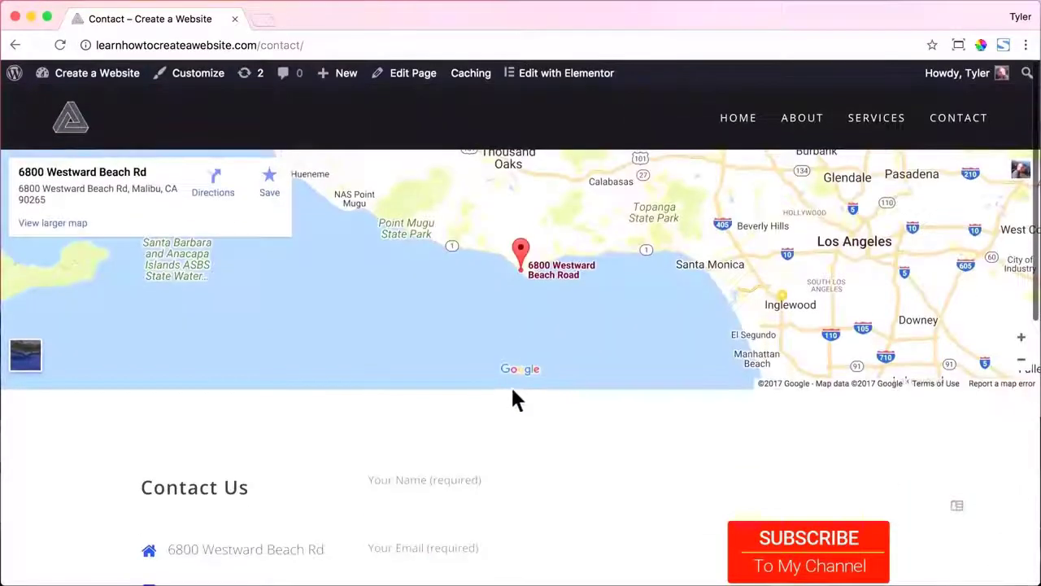
scroll(505, 399, "down", 5)
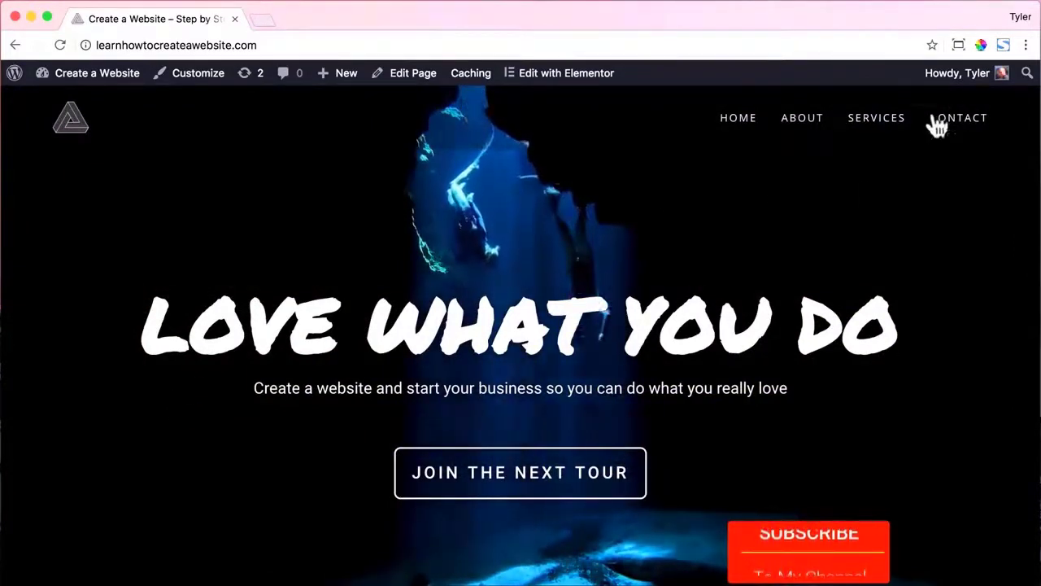
Log out via the Howdy menu, then strip the login path to load the home page.
mouse_move(960, 78)
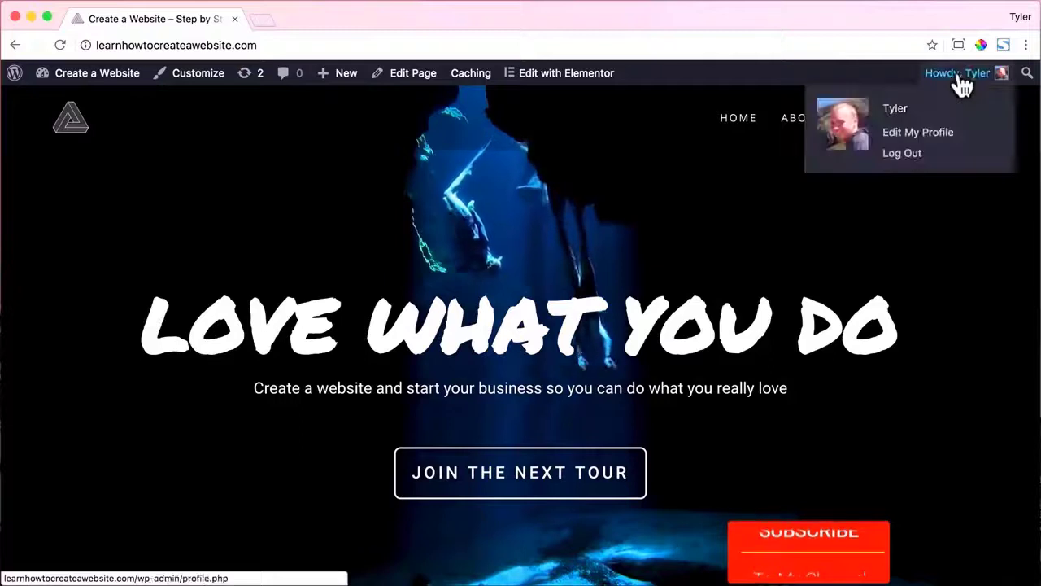
left_click(920, 159)
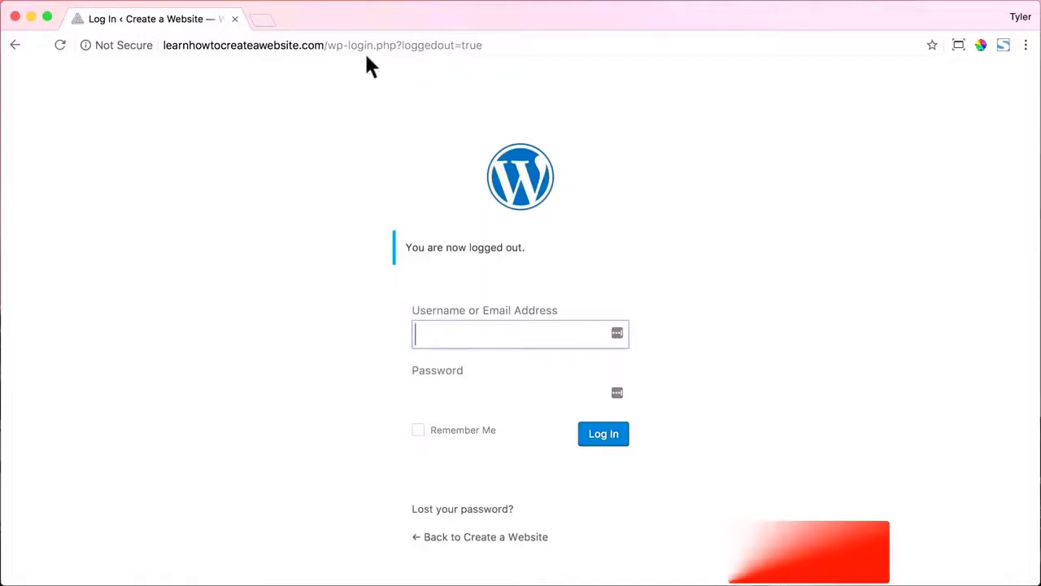
left_click_drag(327, 46, 523, 47)
key("BackSpace")
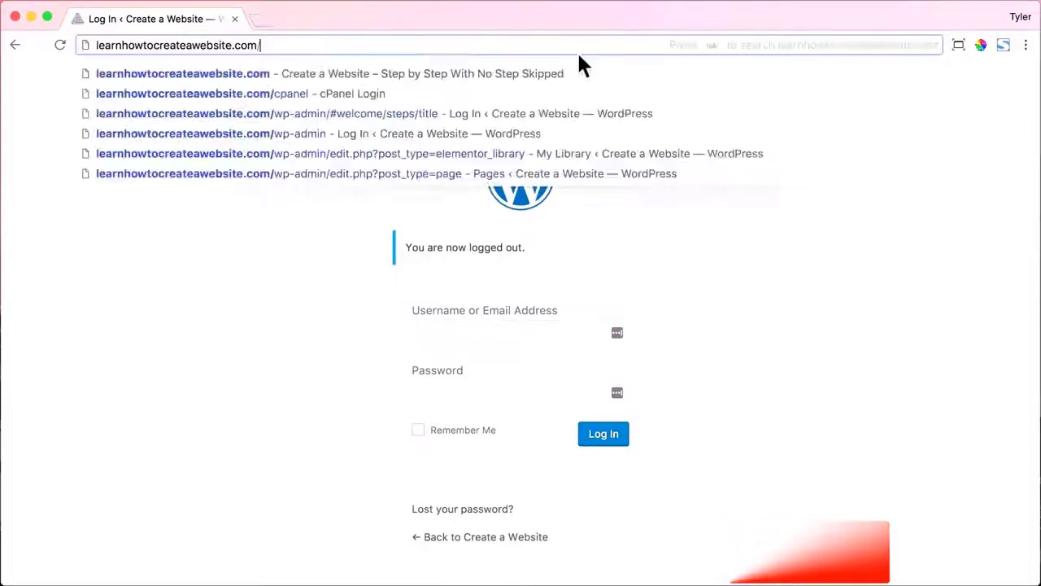
key("Return")
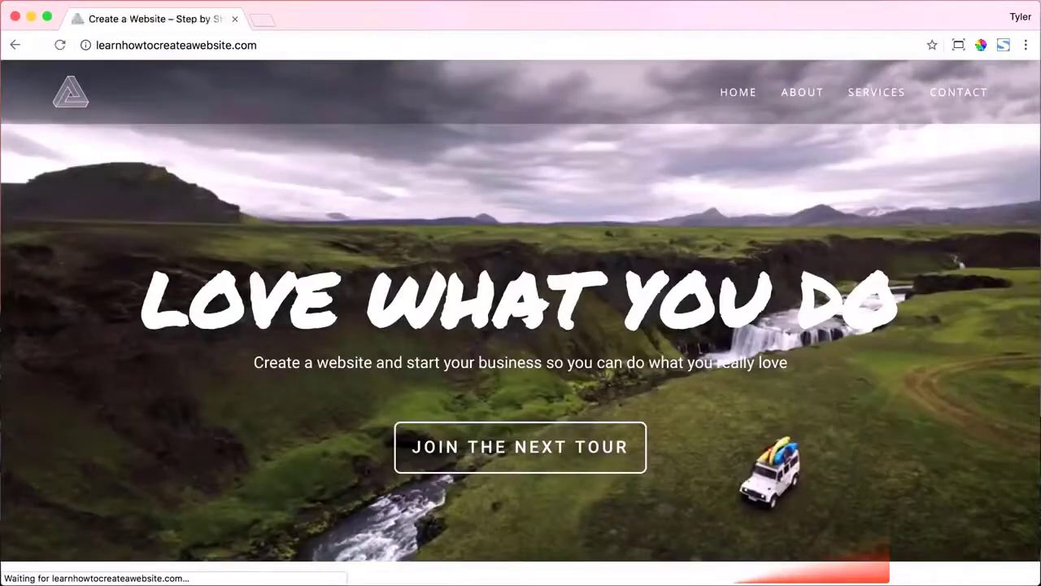